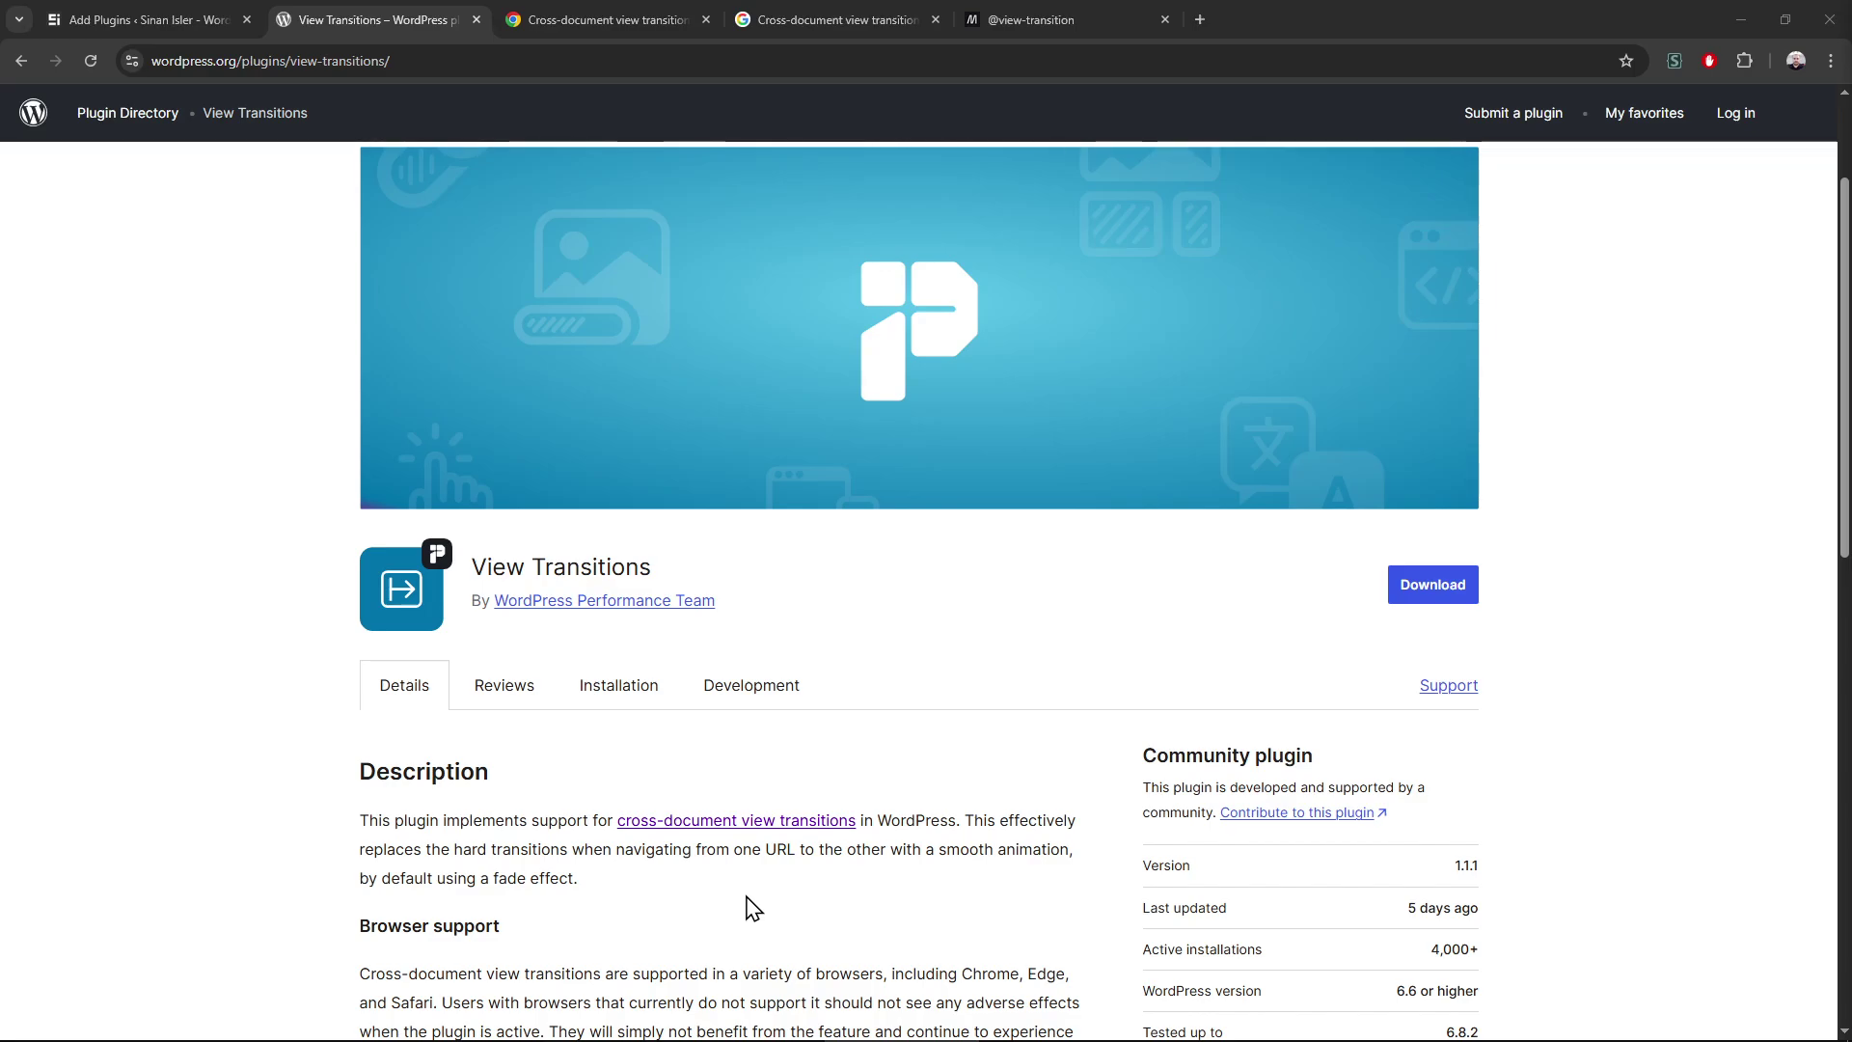
pyautogui.scroll(-2, 753, 908)
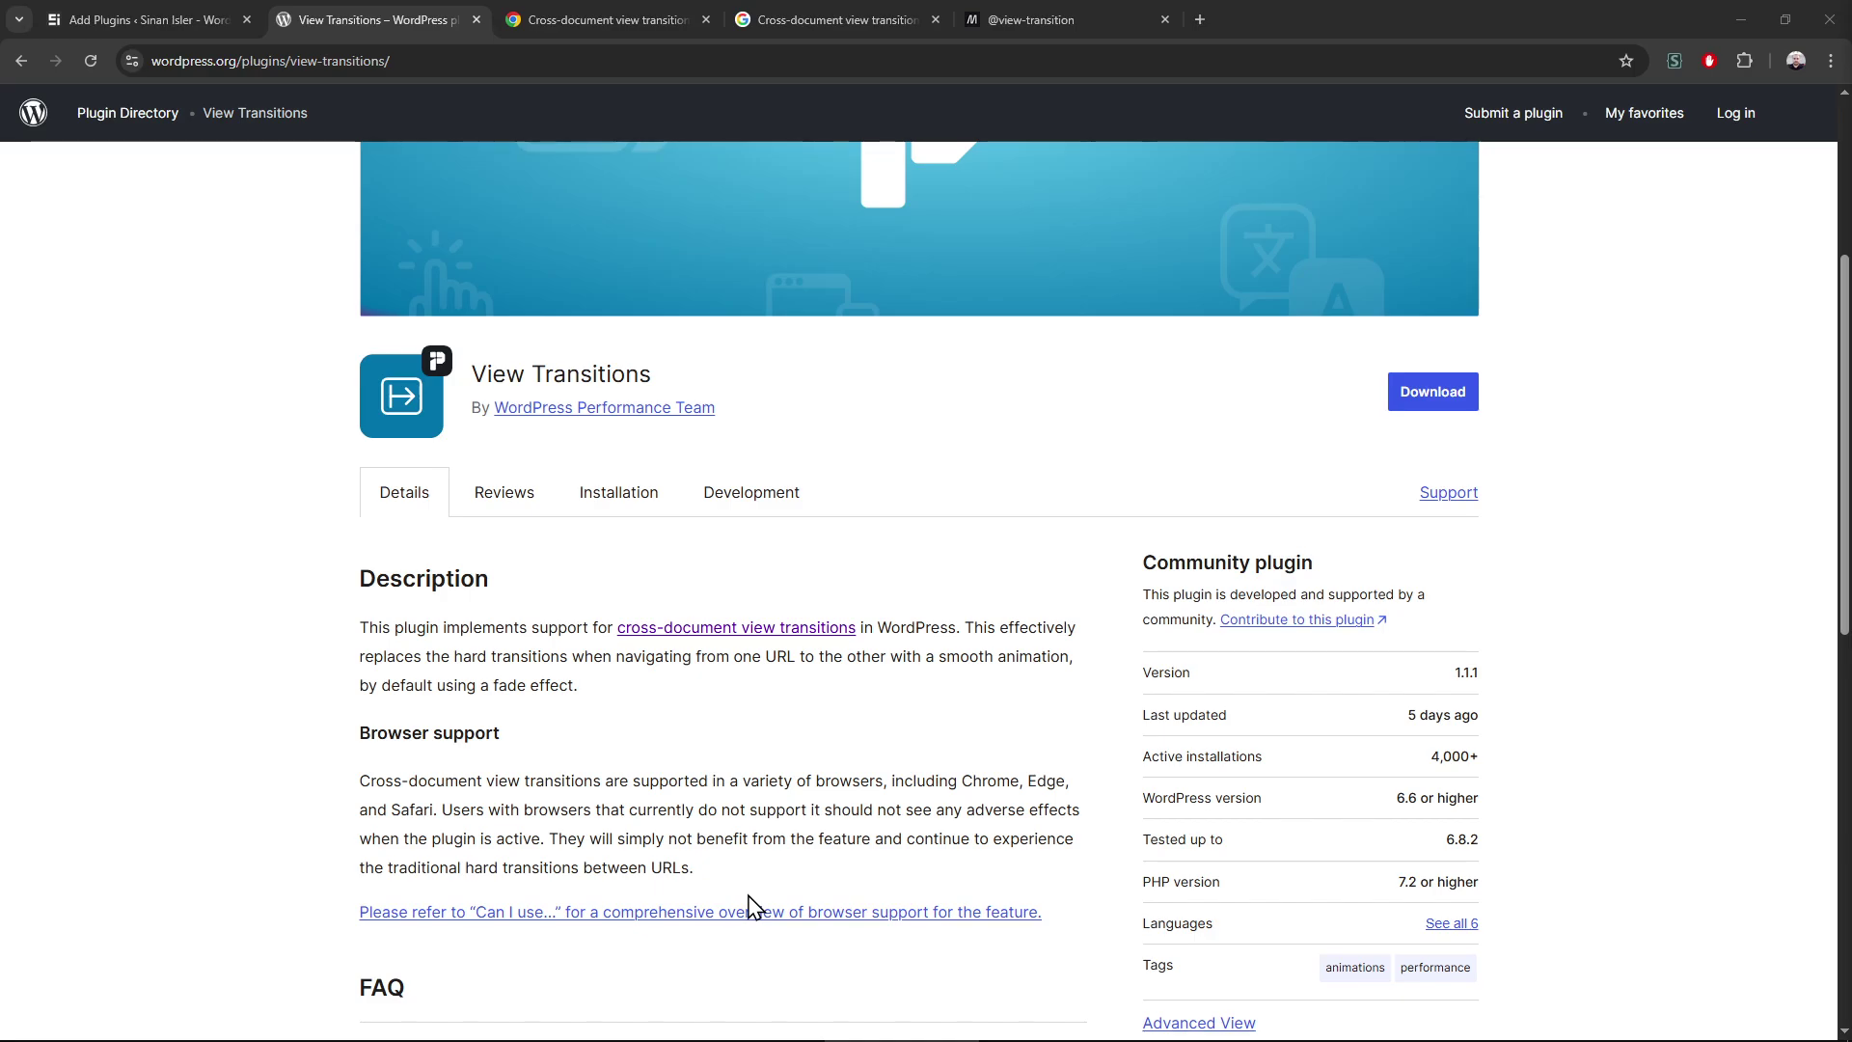
# Read the Chrome cross-document view transitions article, focusing on its Browser Support row
pyautogui.click(606, 19)
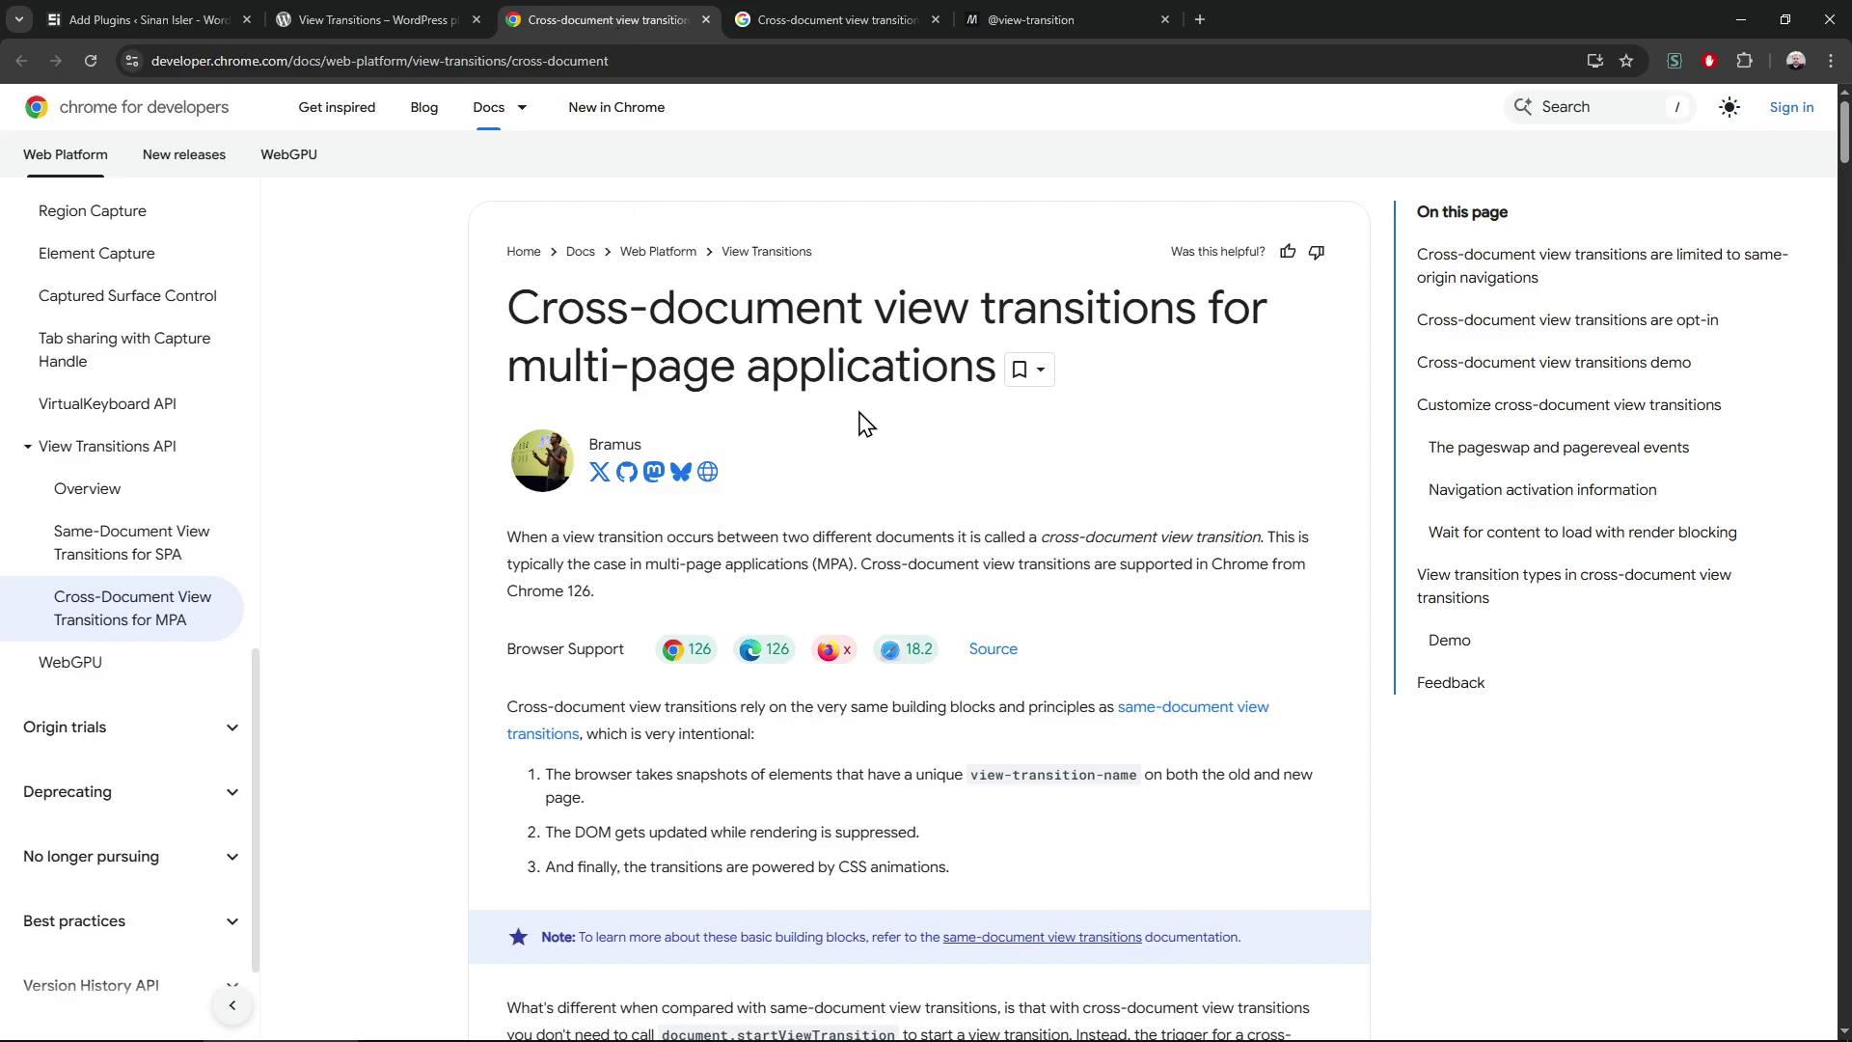
pyautogui.moveTo(1202, 307); pyautogui.dragTo(510, 307)
pyautogui.click(533, 357)
pyautogui.scroll(-3, 435, 603)
pyautogui.moveTo(544, 265); pyautogui.dragTo(1014, 265)
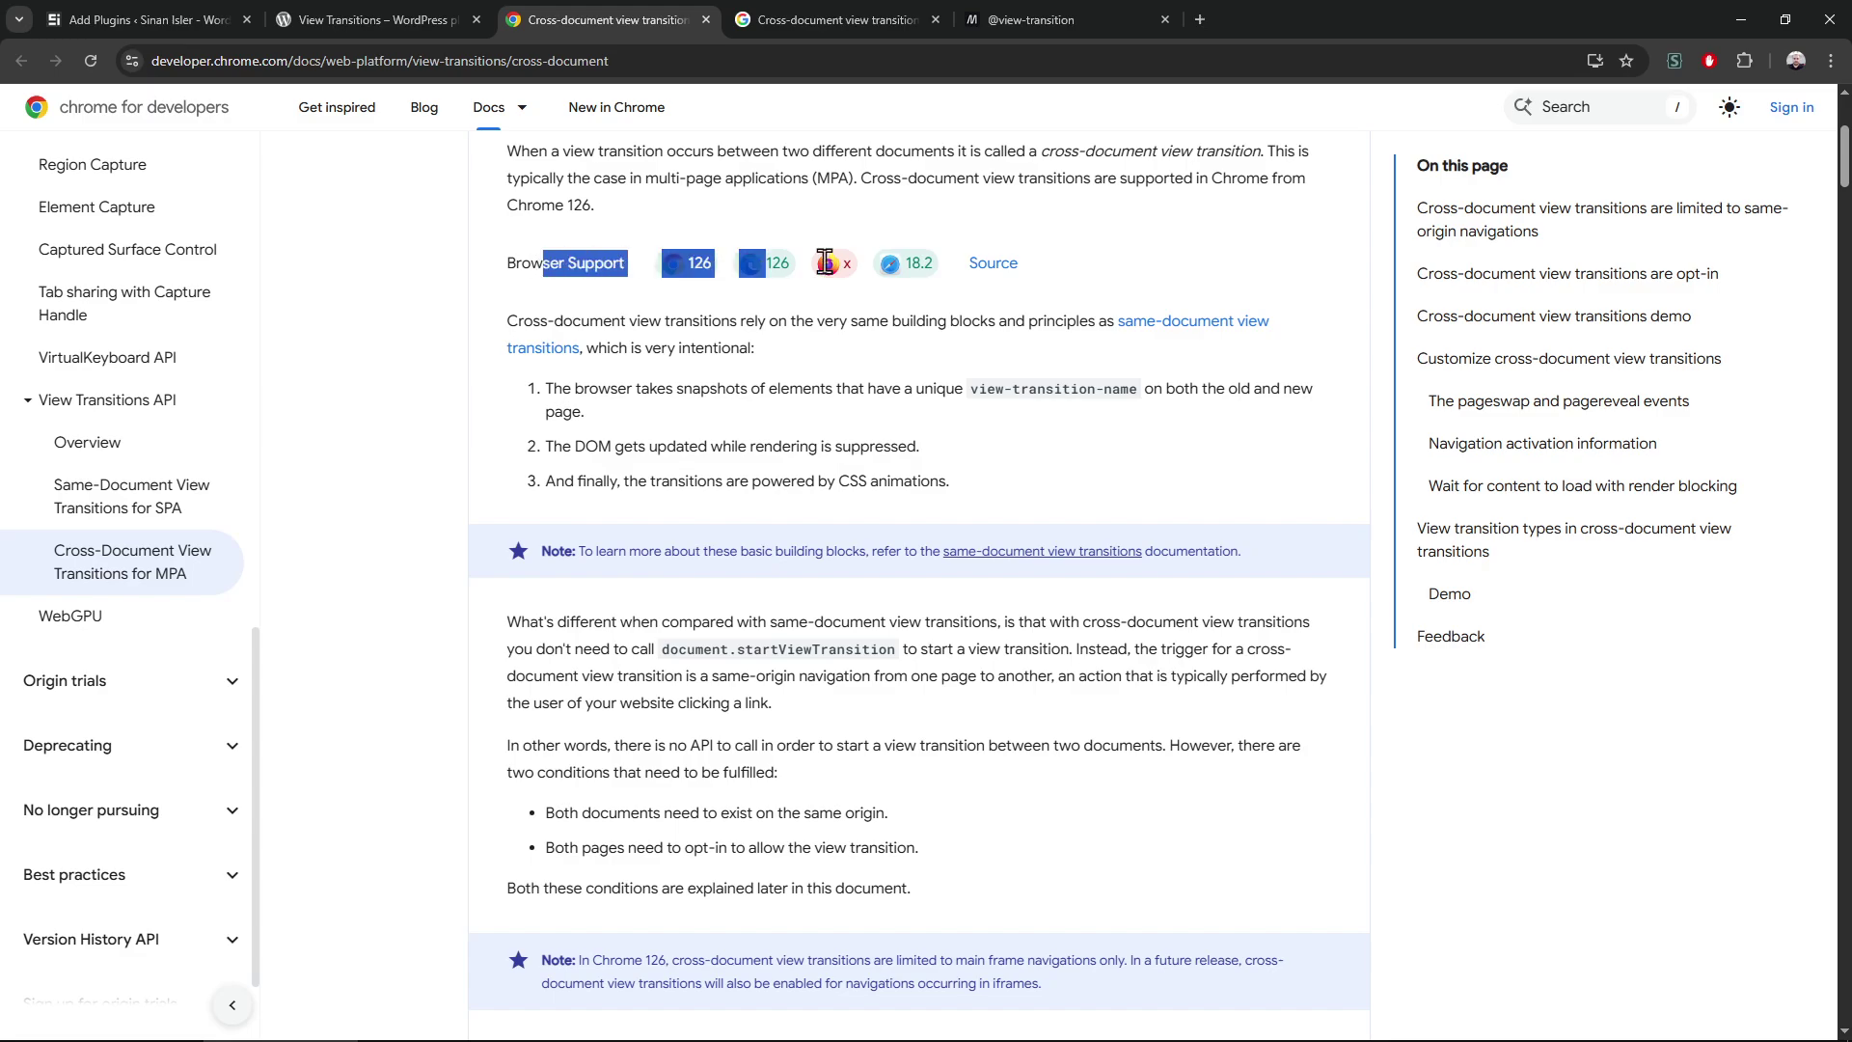
pyautogui.click(1107, 374)
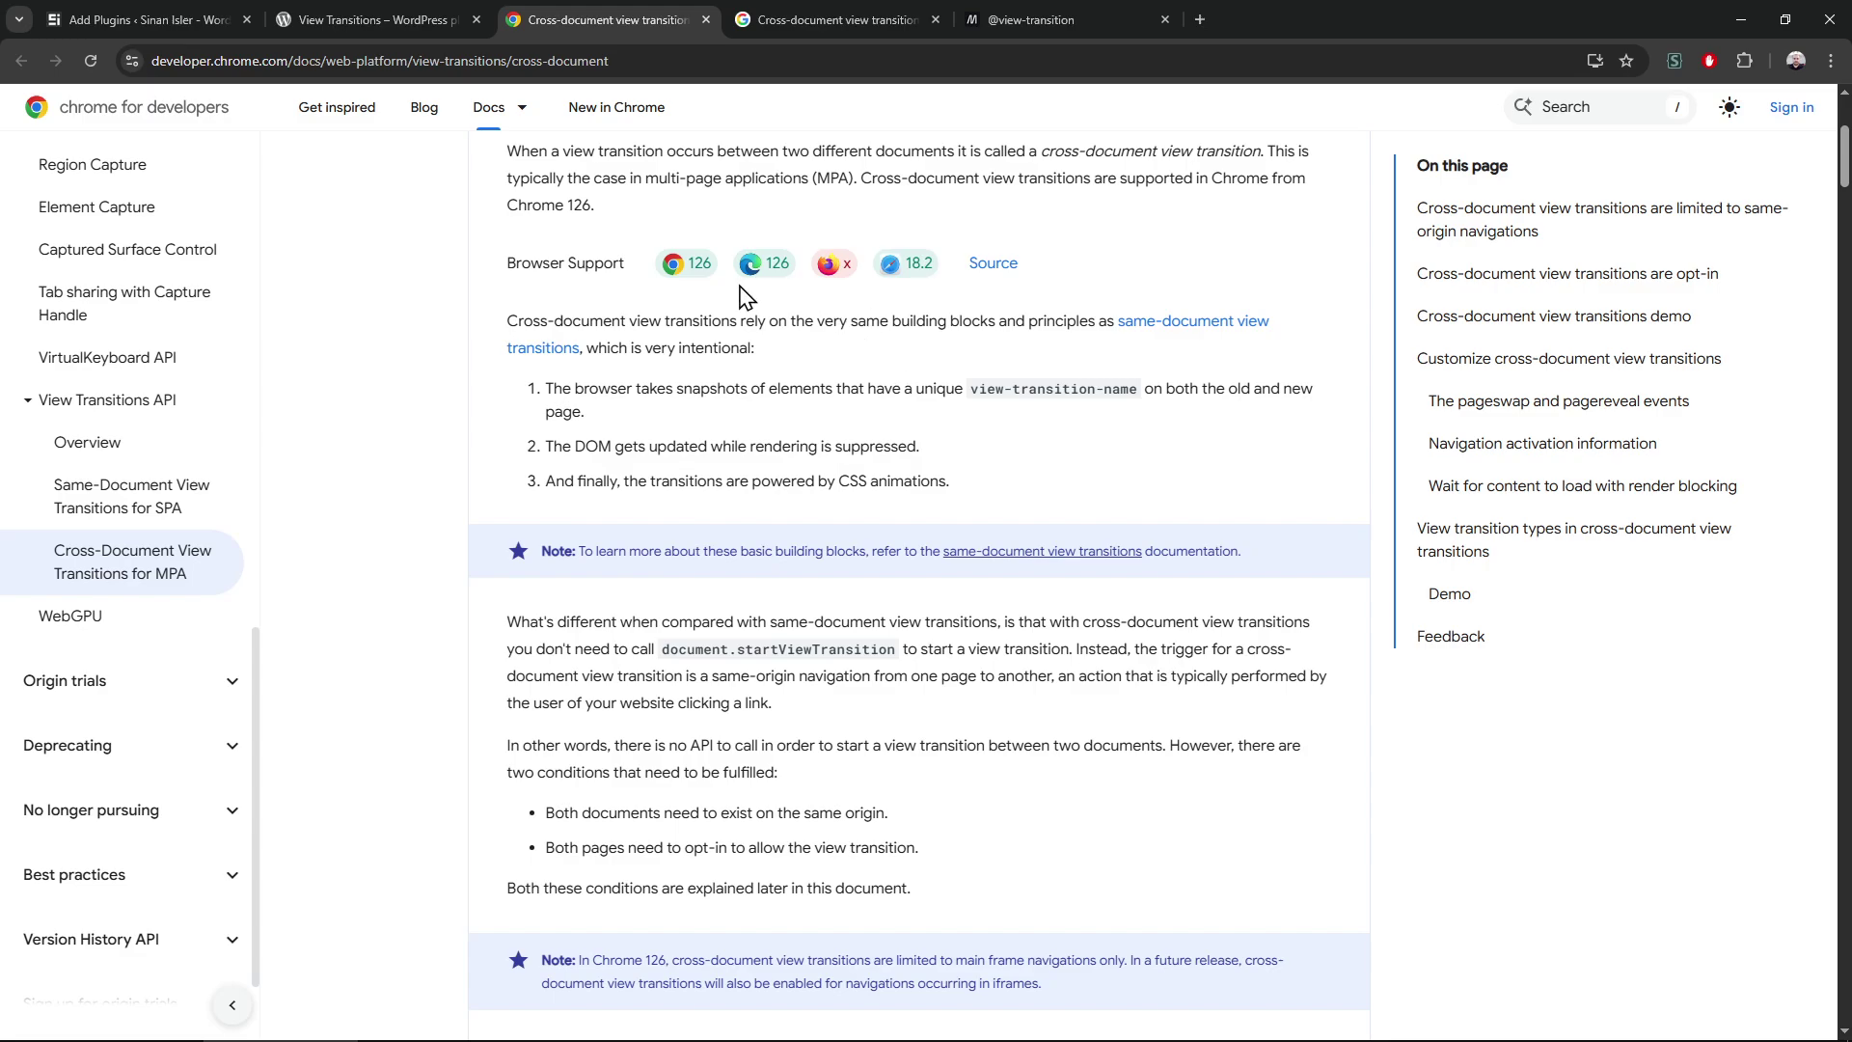
pyautogui.moveTo(566, 262); pyautogui.dragTo(1014, 261)
pyautogui.click(1040, 344)
pyautogui.moveTo(579, 262); pyautogui.dragTo(955, 258)
pyautogui.click(1095, 316)
pyautogui.click(836, 18)
pyautogui.click(1030, 19)
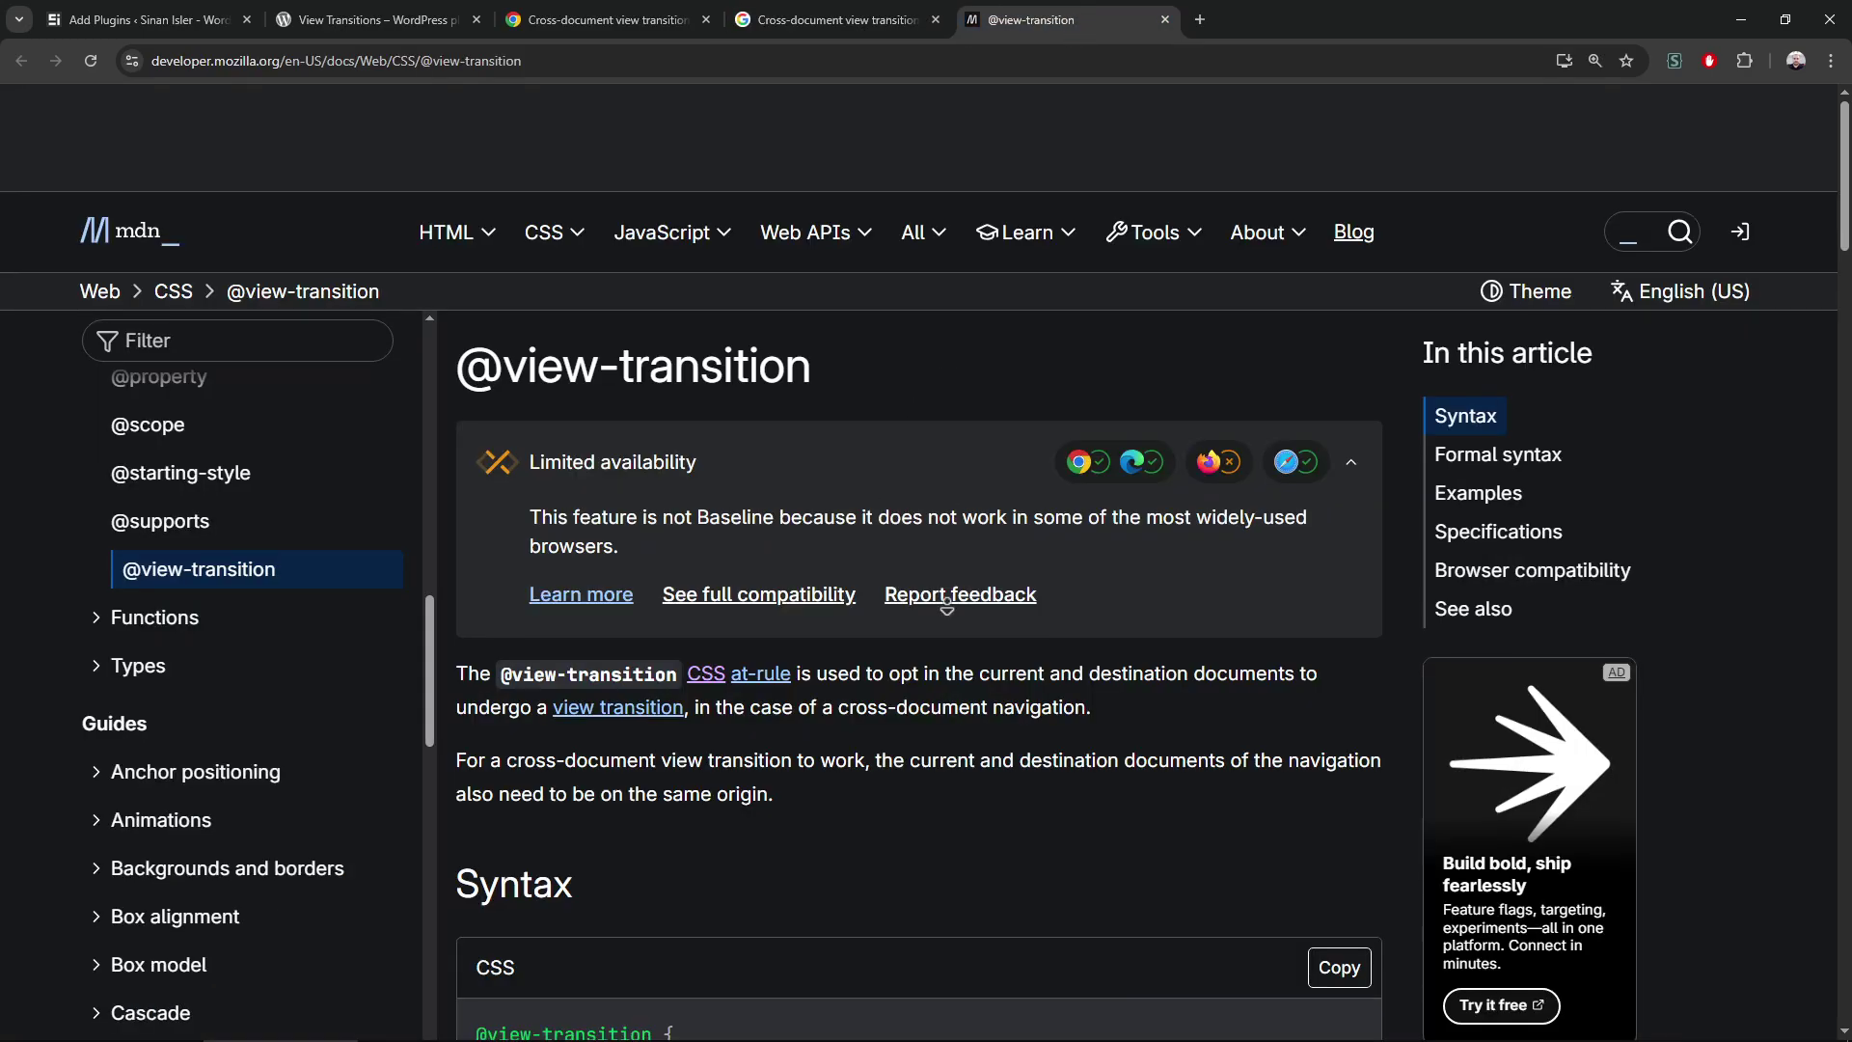
pyautogui.scroll(-15, 955, 580)
pyautogui.scroll(5, 955, 897)
pyautogui.scroll(5, 956, 898)
pyautogui.scroll(-2, 936, 901)
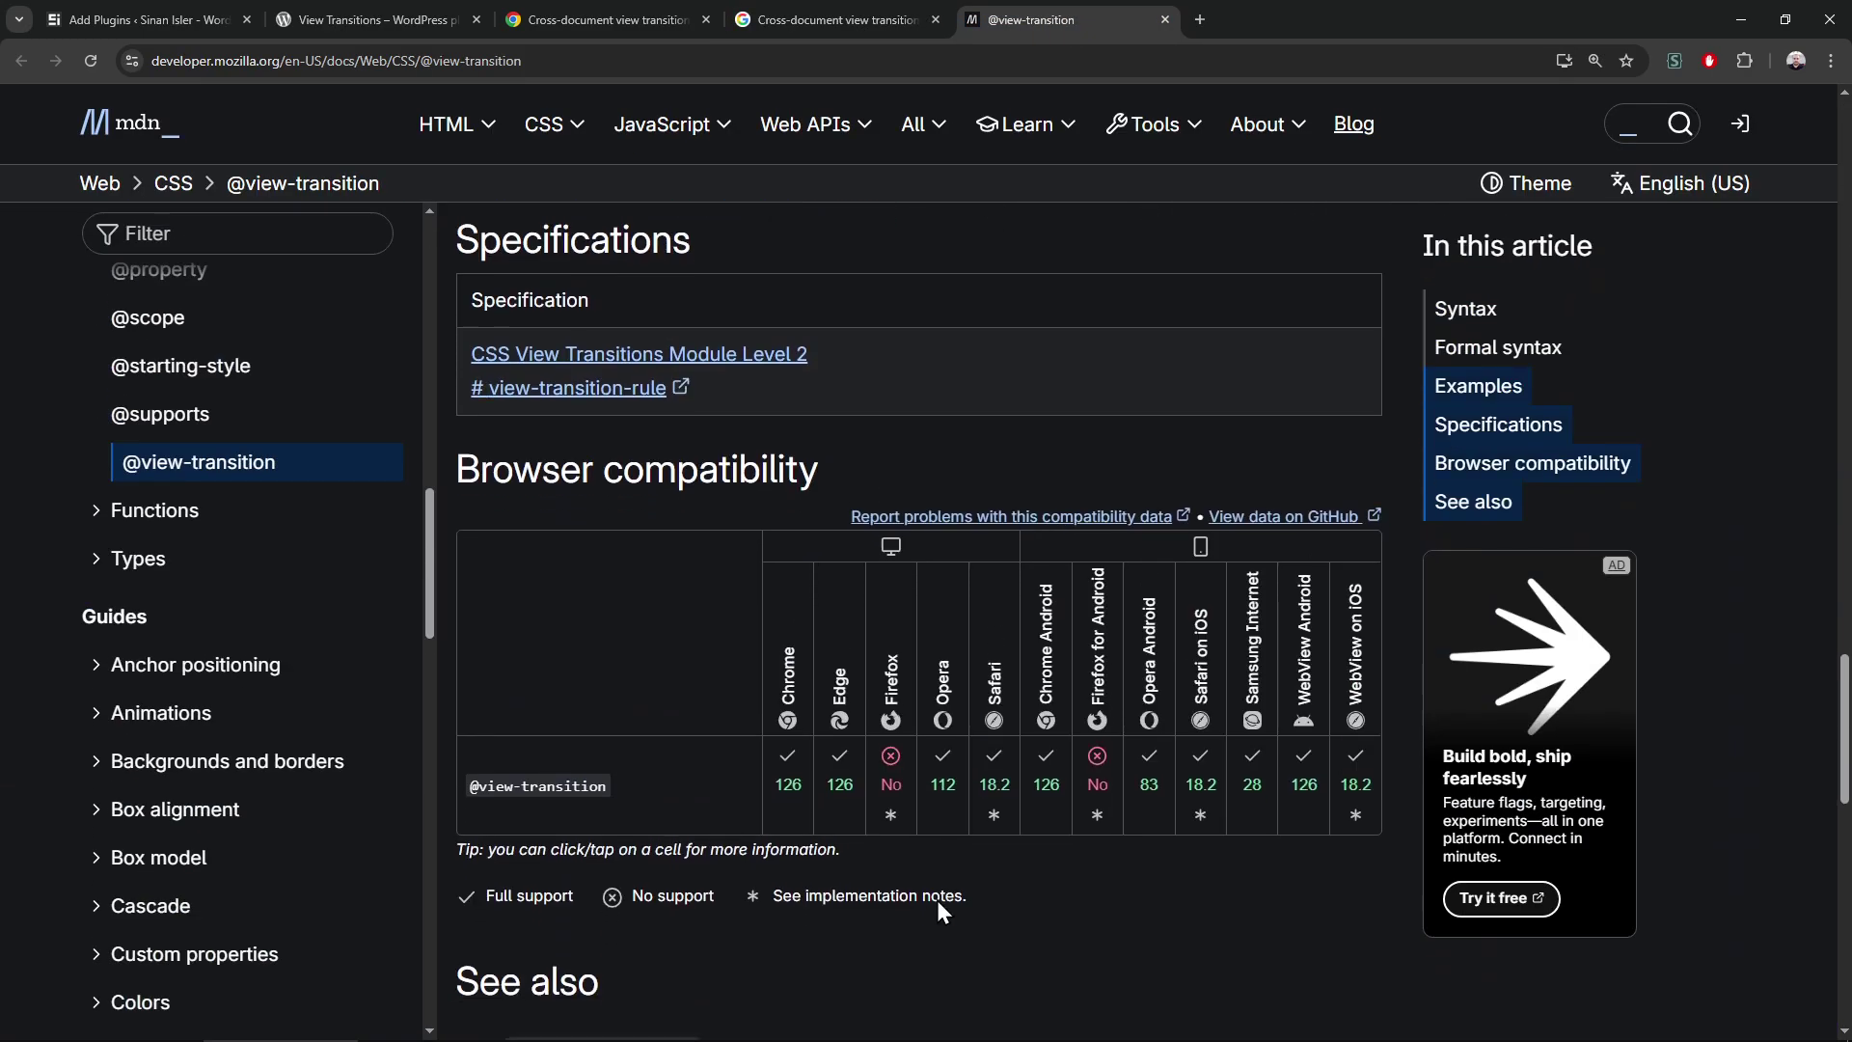
pyautogui.scroll(-1, 937, 900)
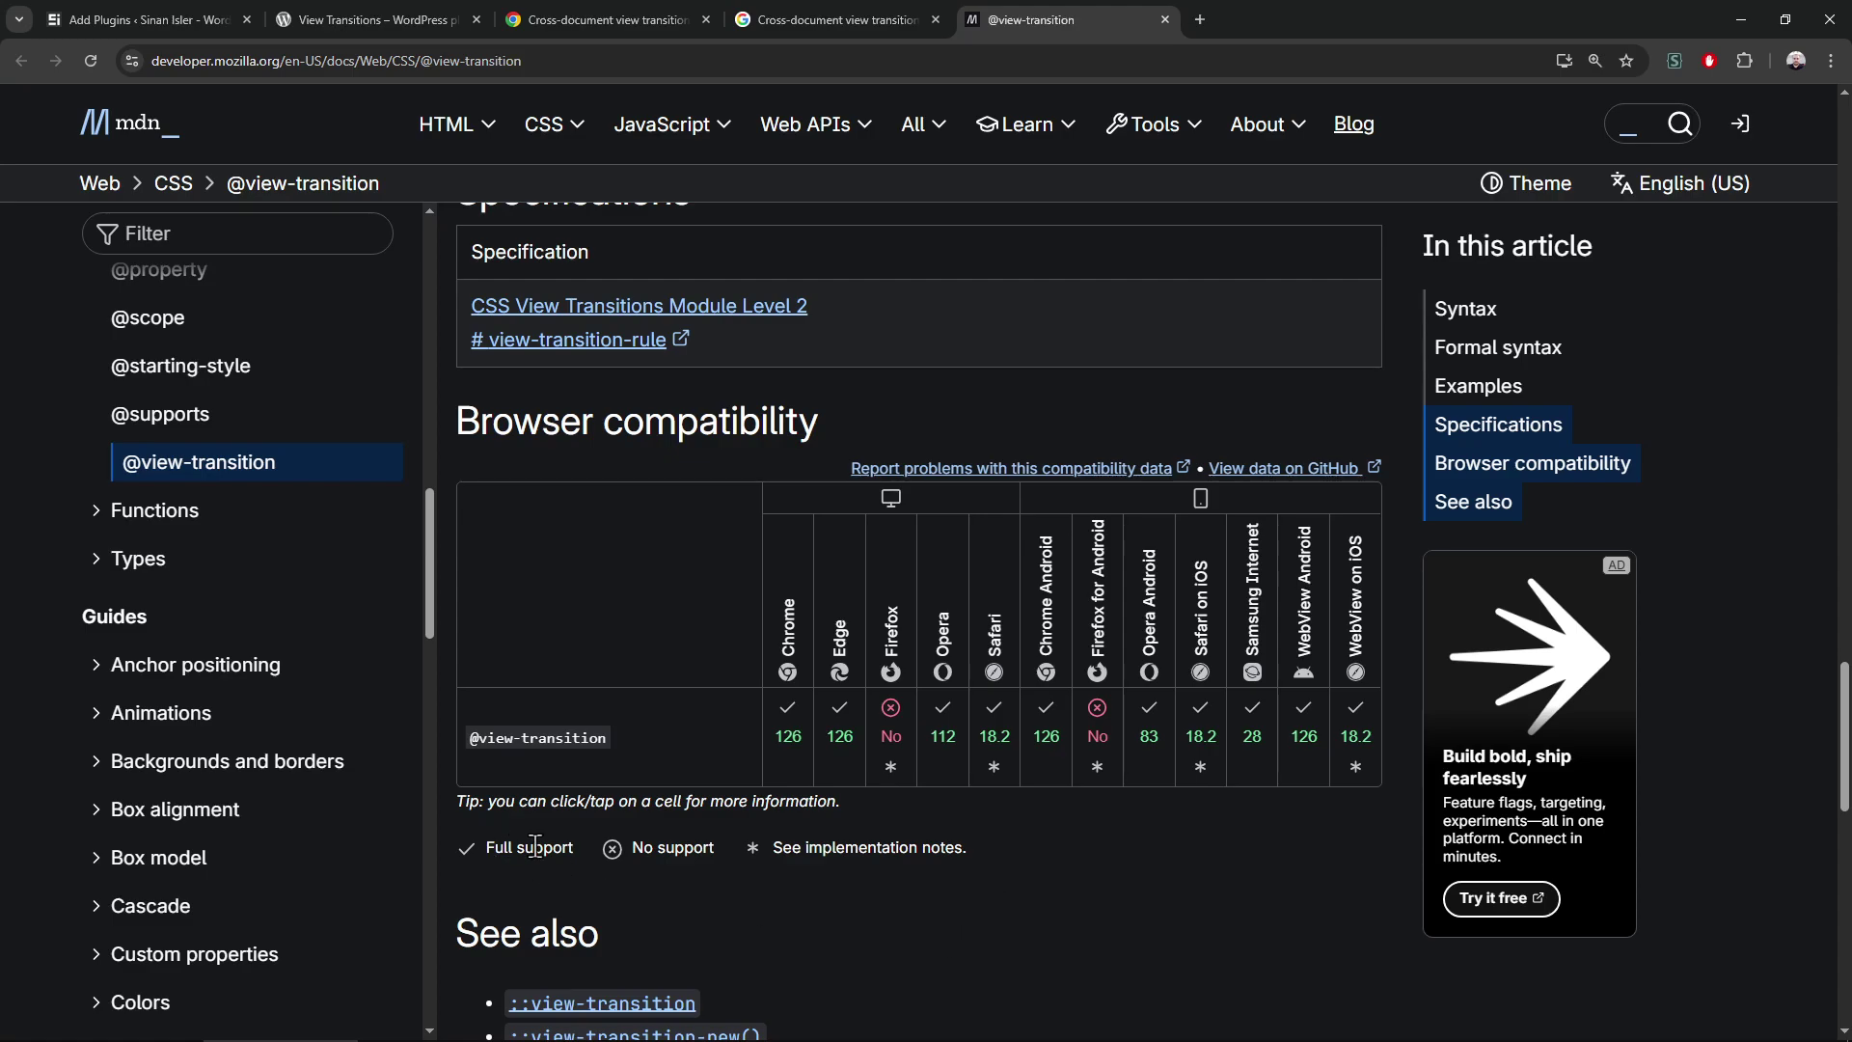
pyautogui.click(368, 19)
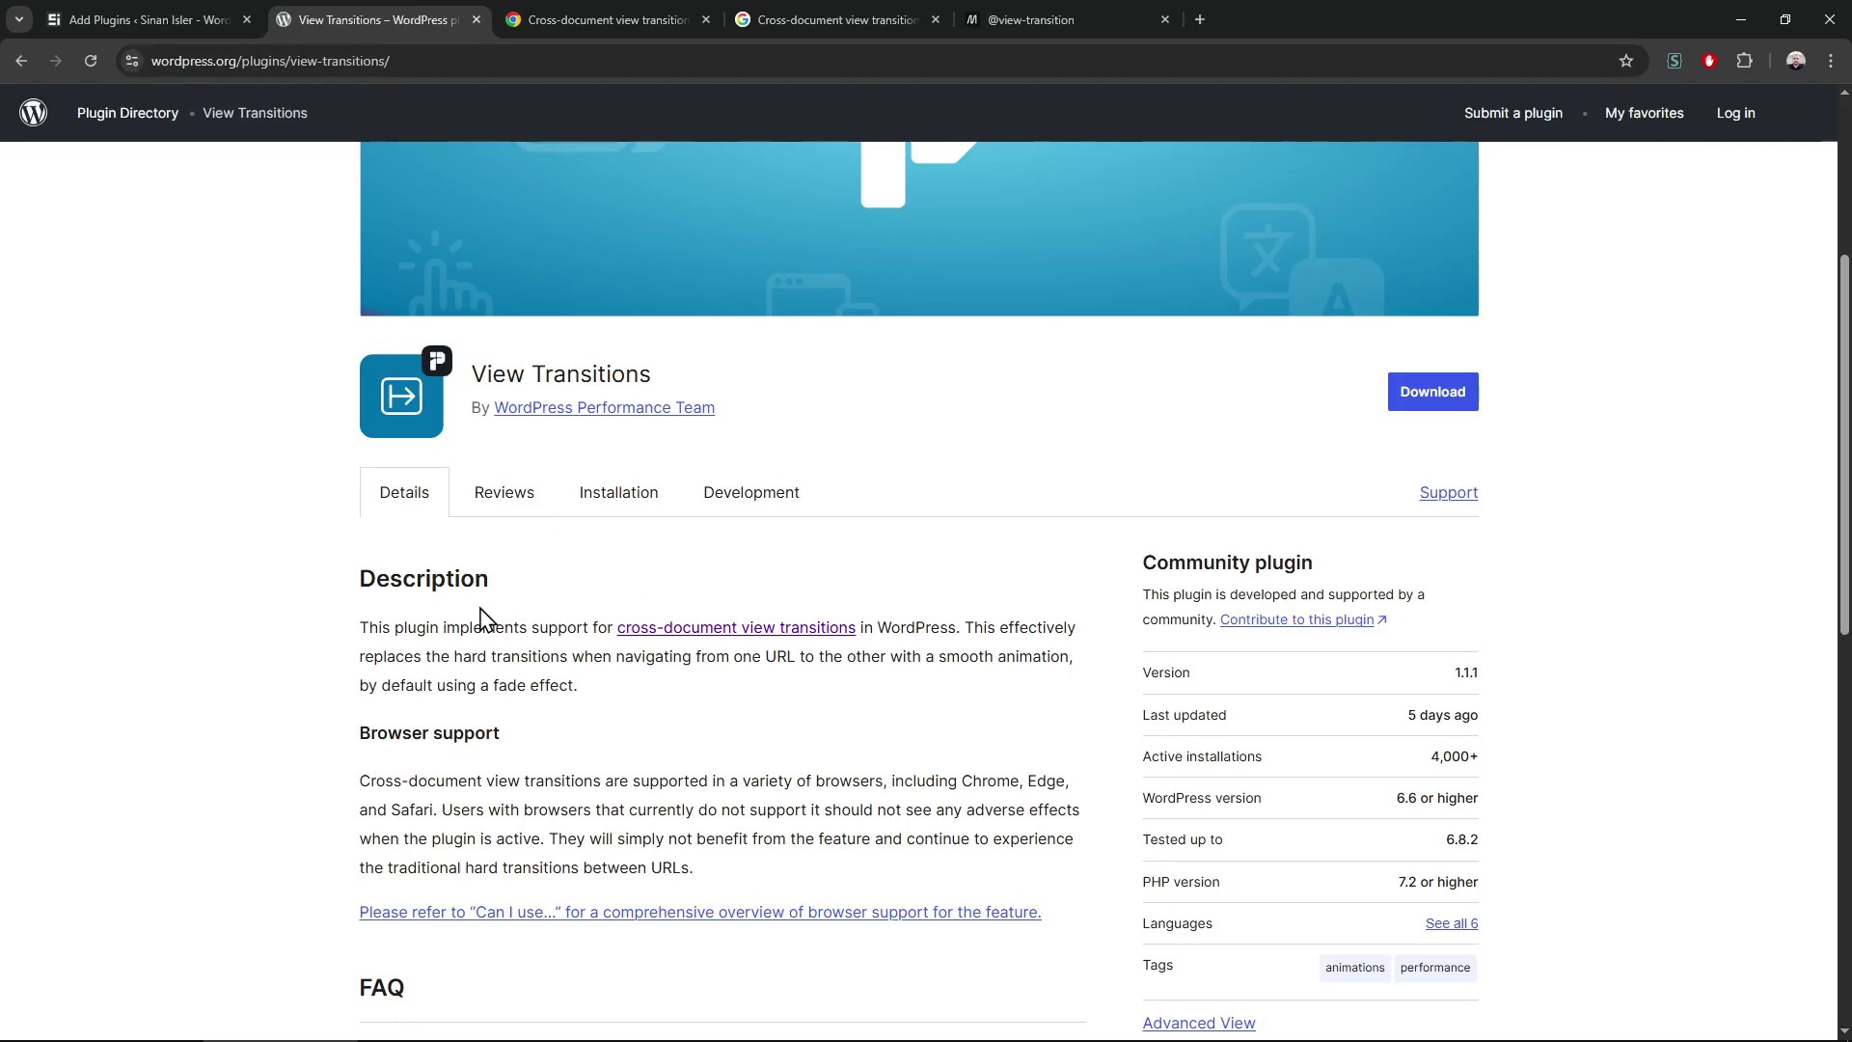
# Read the plugin description, then search 'transition' on the site and install View Transitions
pyautogui.moveTo(492, 365); pyautogui.dragTo(579, 690)
pyautogui.click(576, 694)
pyautogui.click(116, 19)
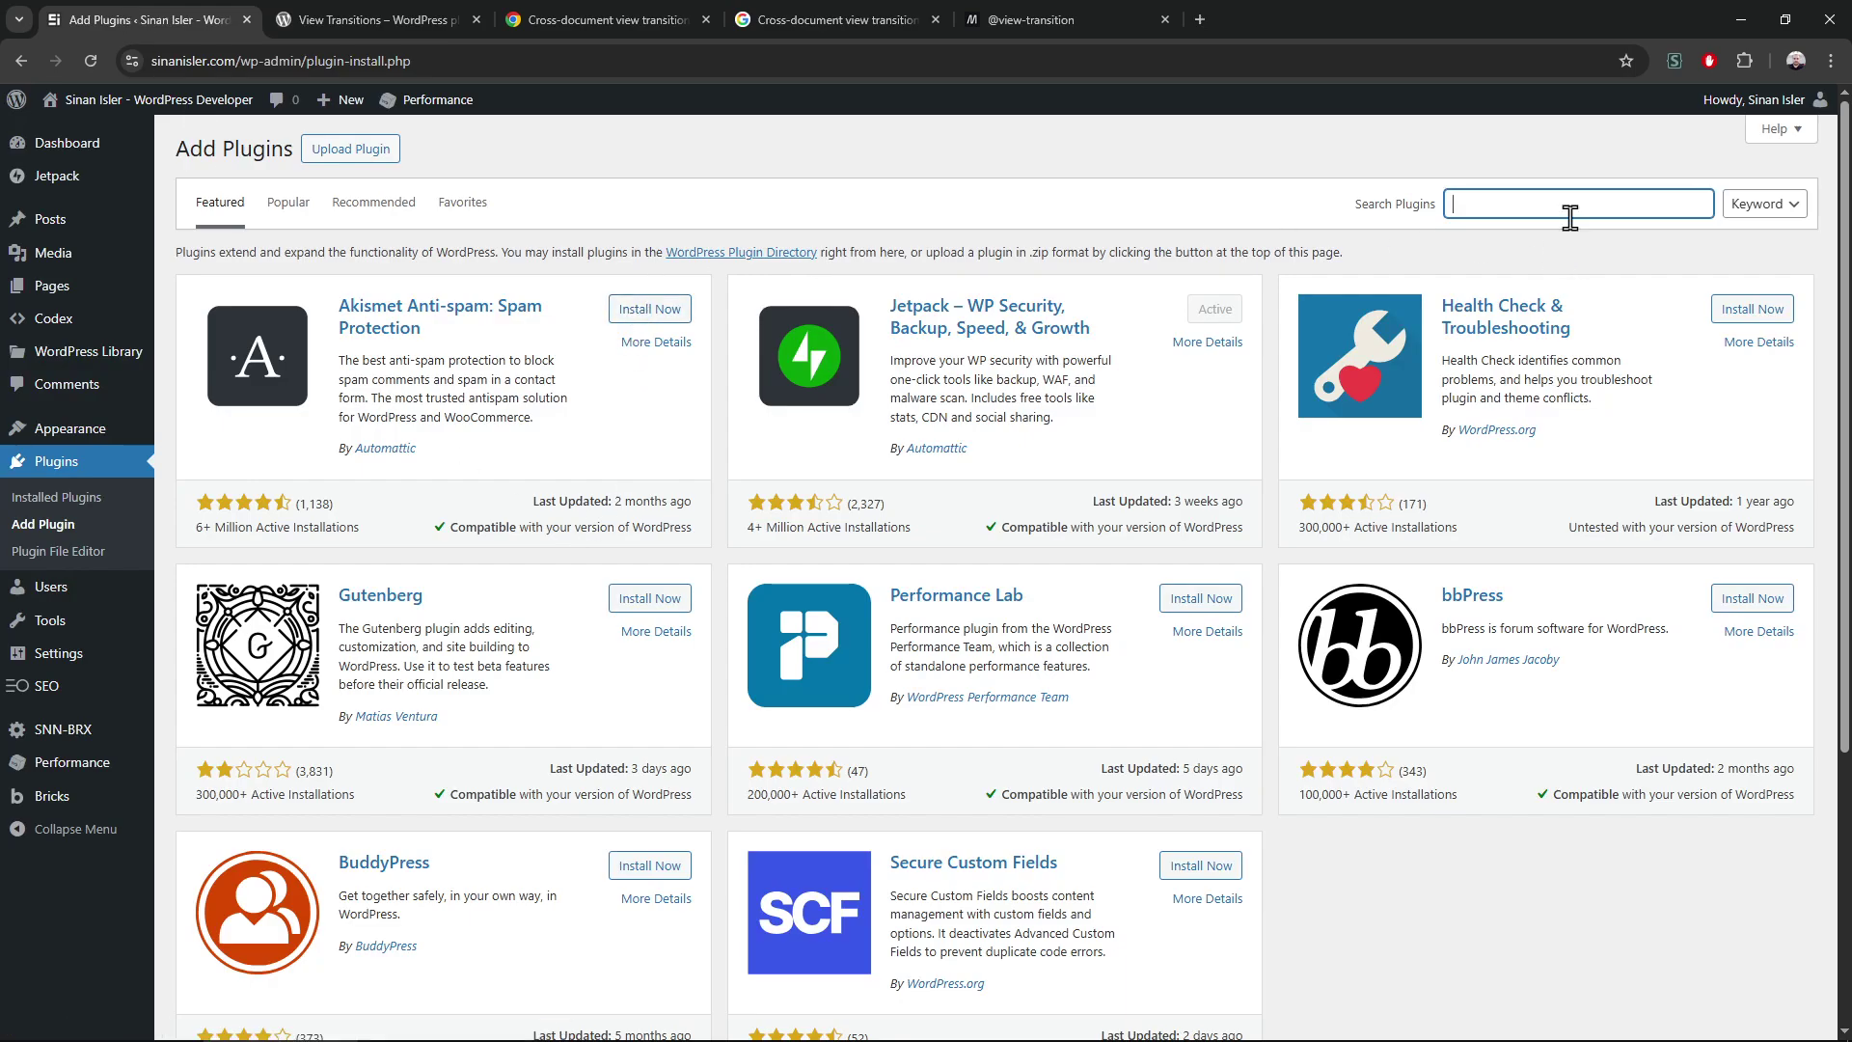
pyautogui.write('transition')
pyautogui.press('Return')
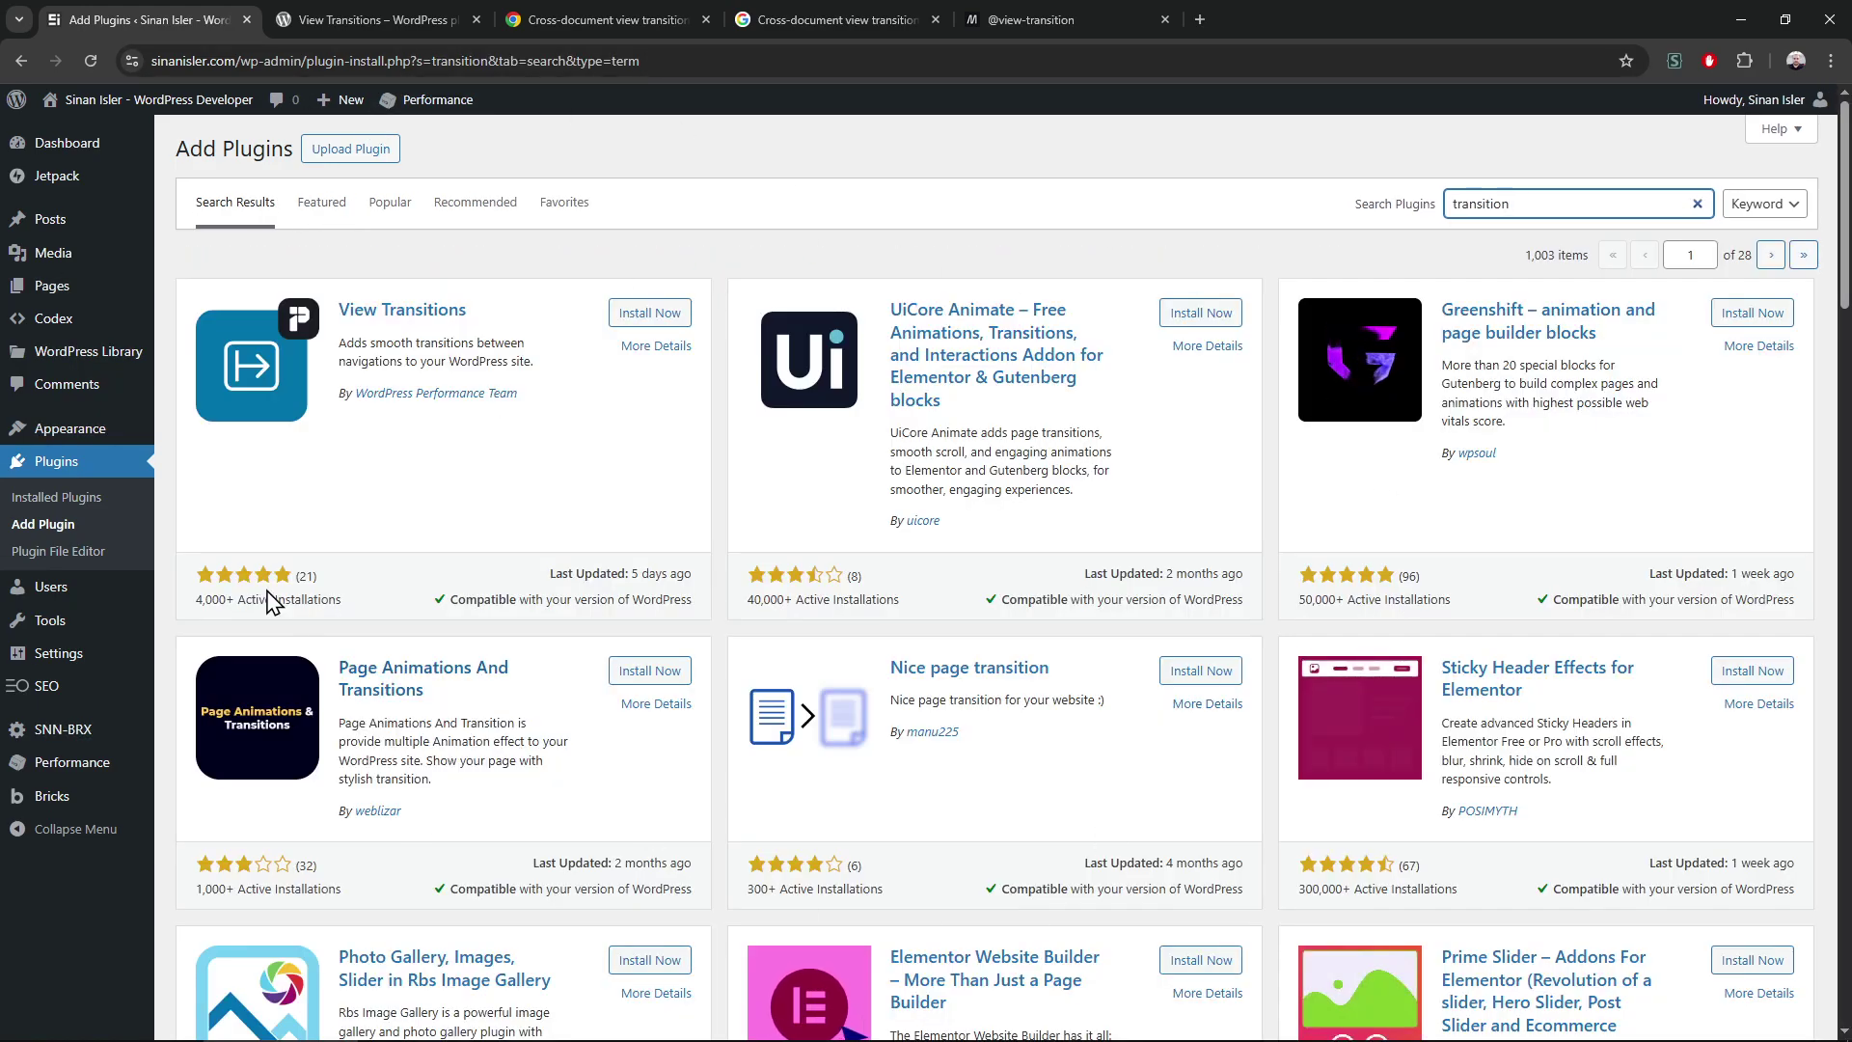
pyautogui.click(650, 313)
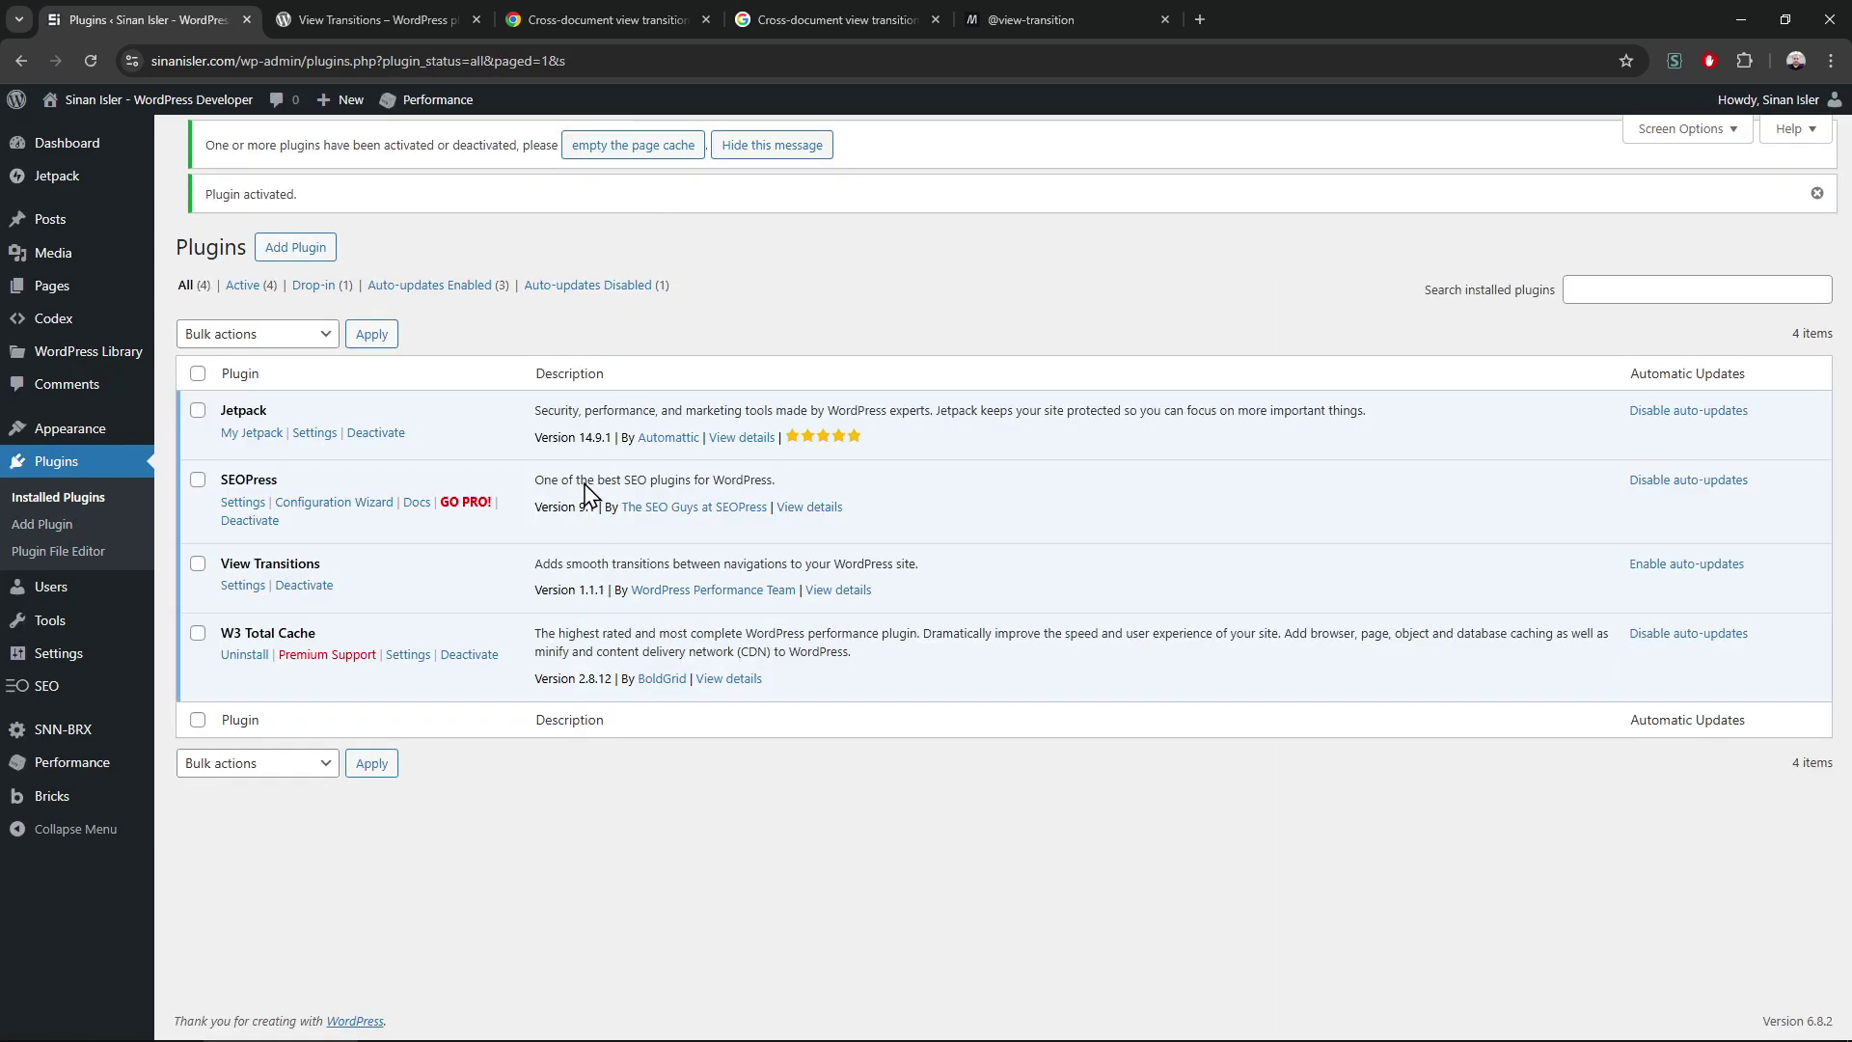
# Open View Transitions settings and inspect the Header Selector 'header' and Main Selector 'main' fields
pyautogui.click(242, 585)
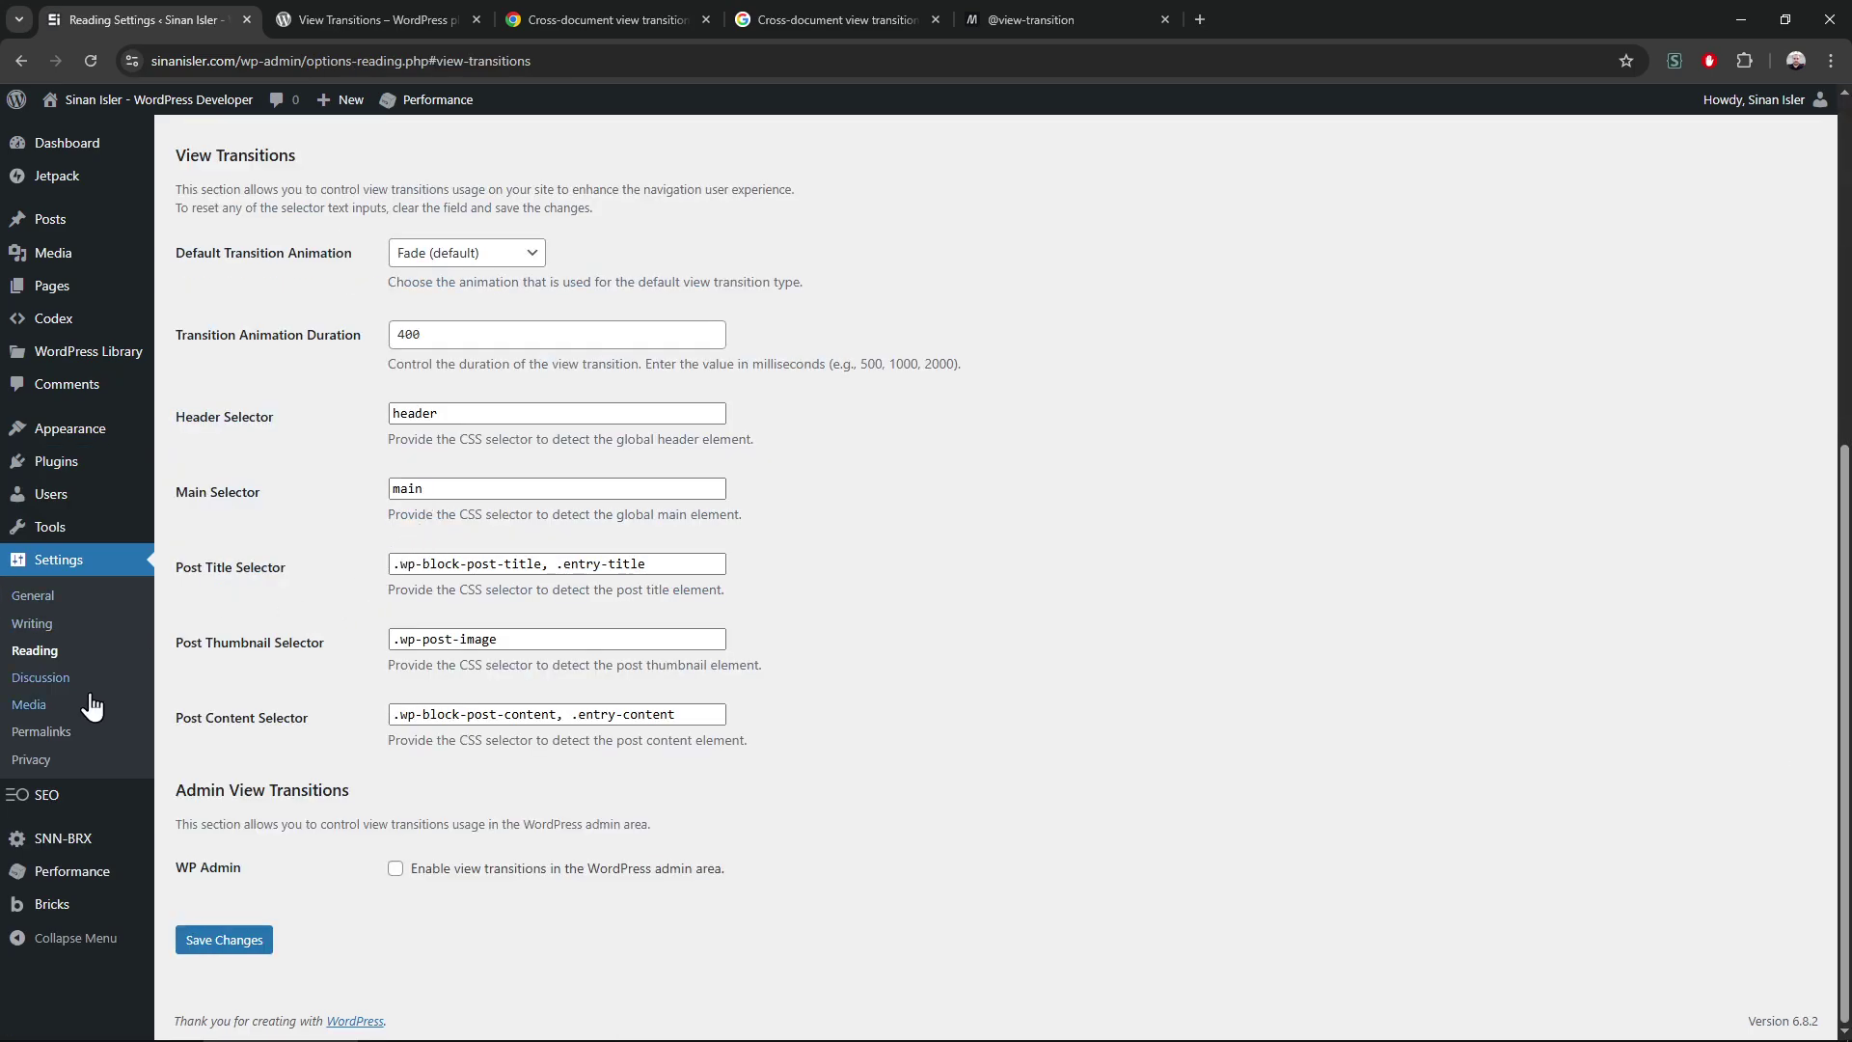
pyautogui.scroll(1, 478, 709)
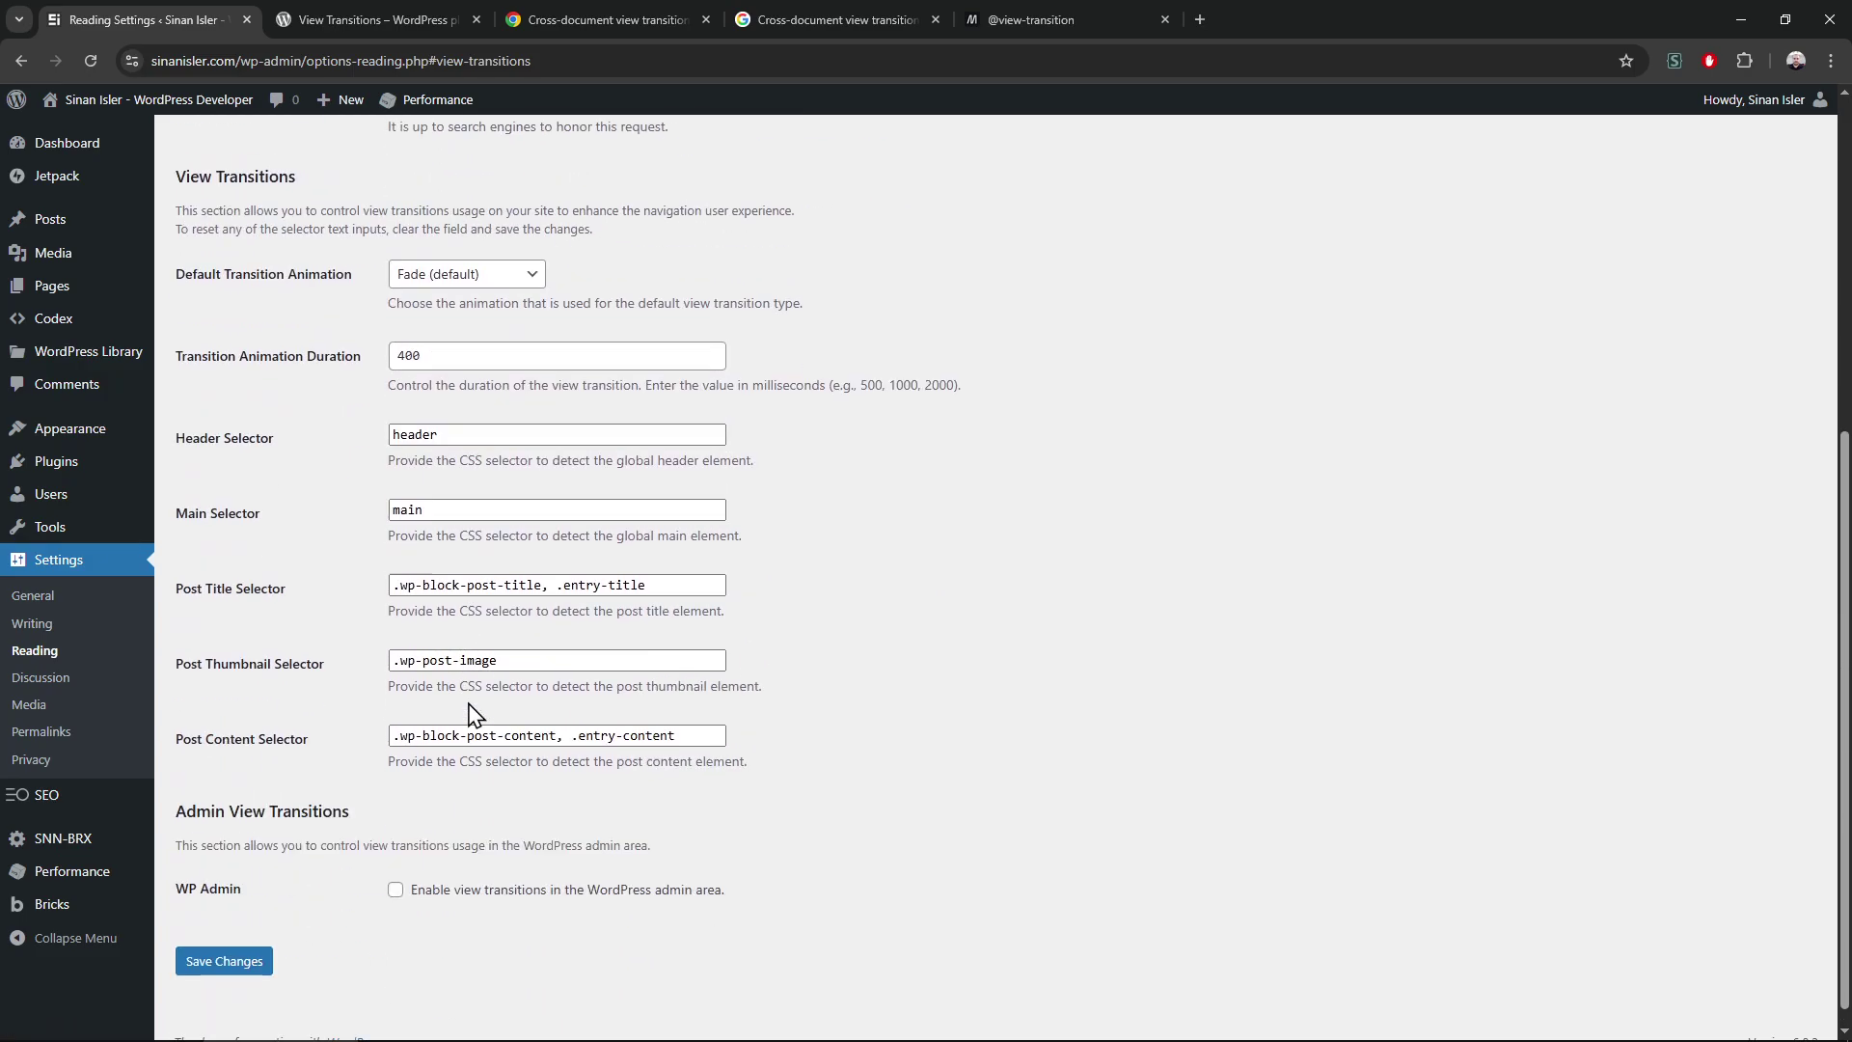
pyautogui.scroll(-1, 478, 681)
pyautogui.doubleClick(449, 414)
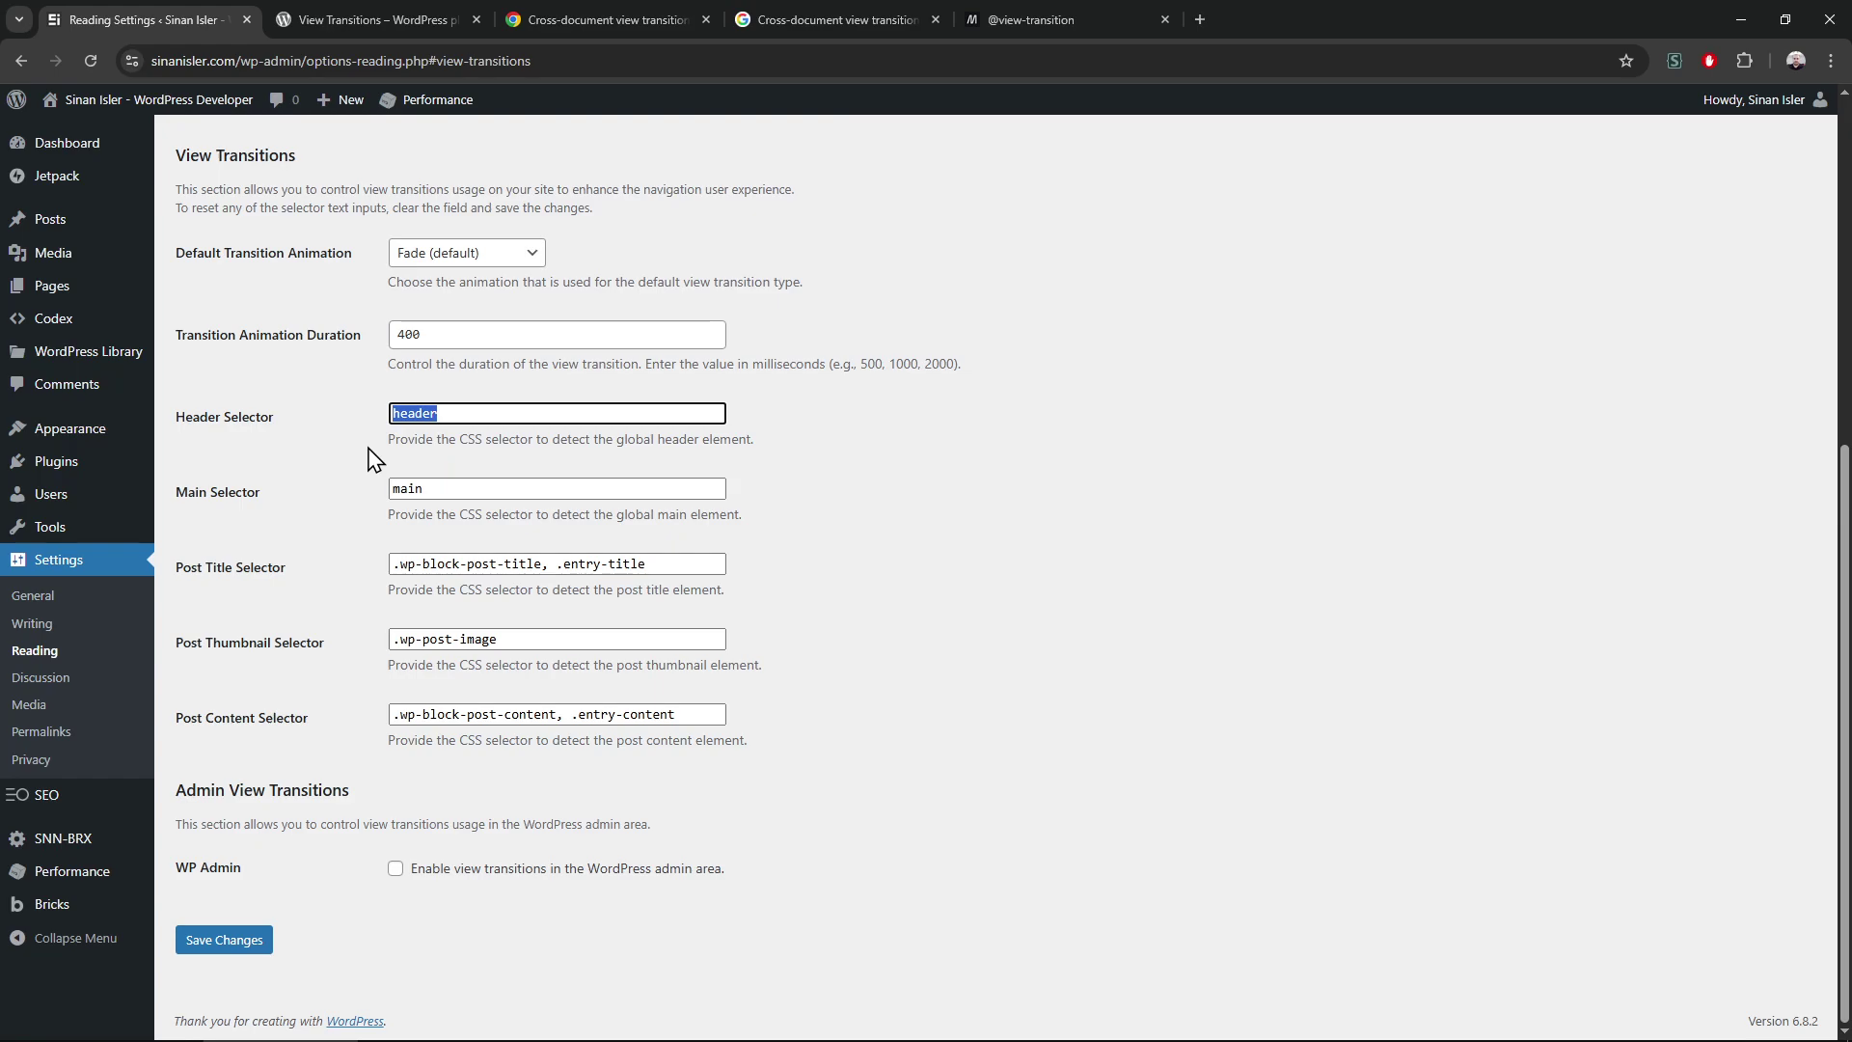
pyautogui.doubleClick(221, 429)
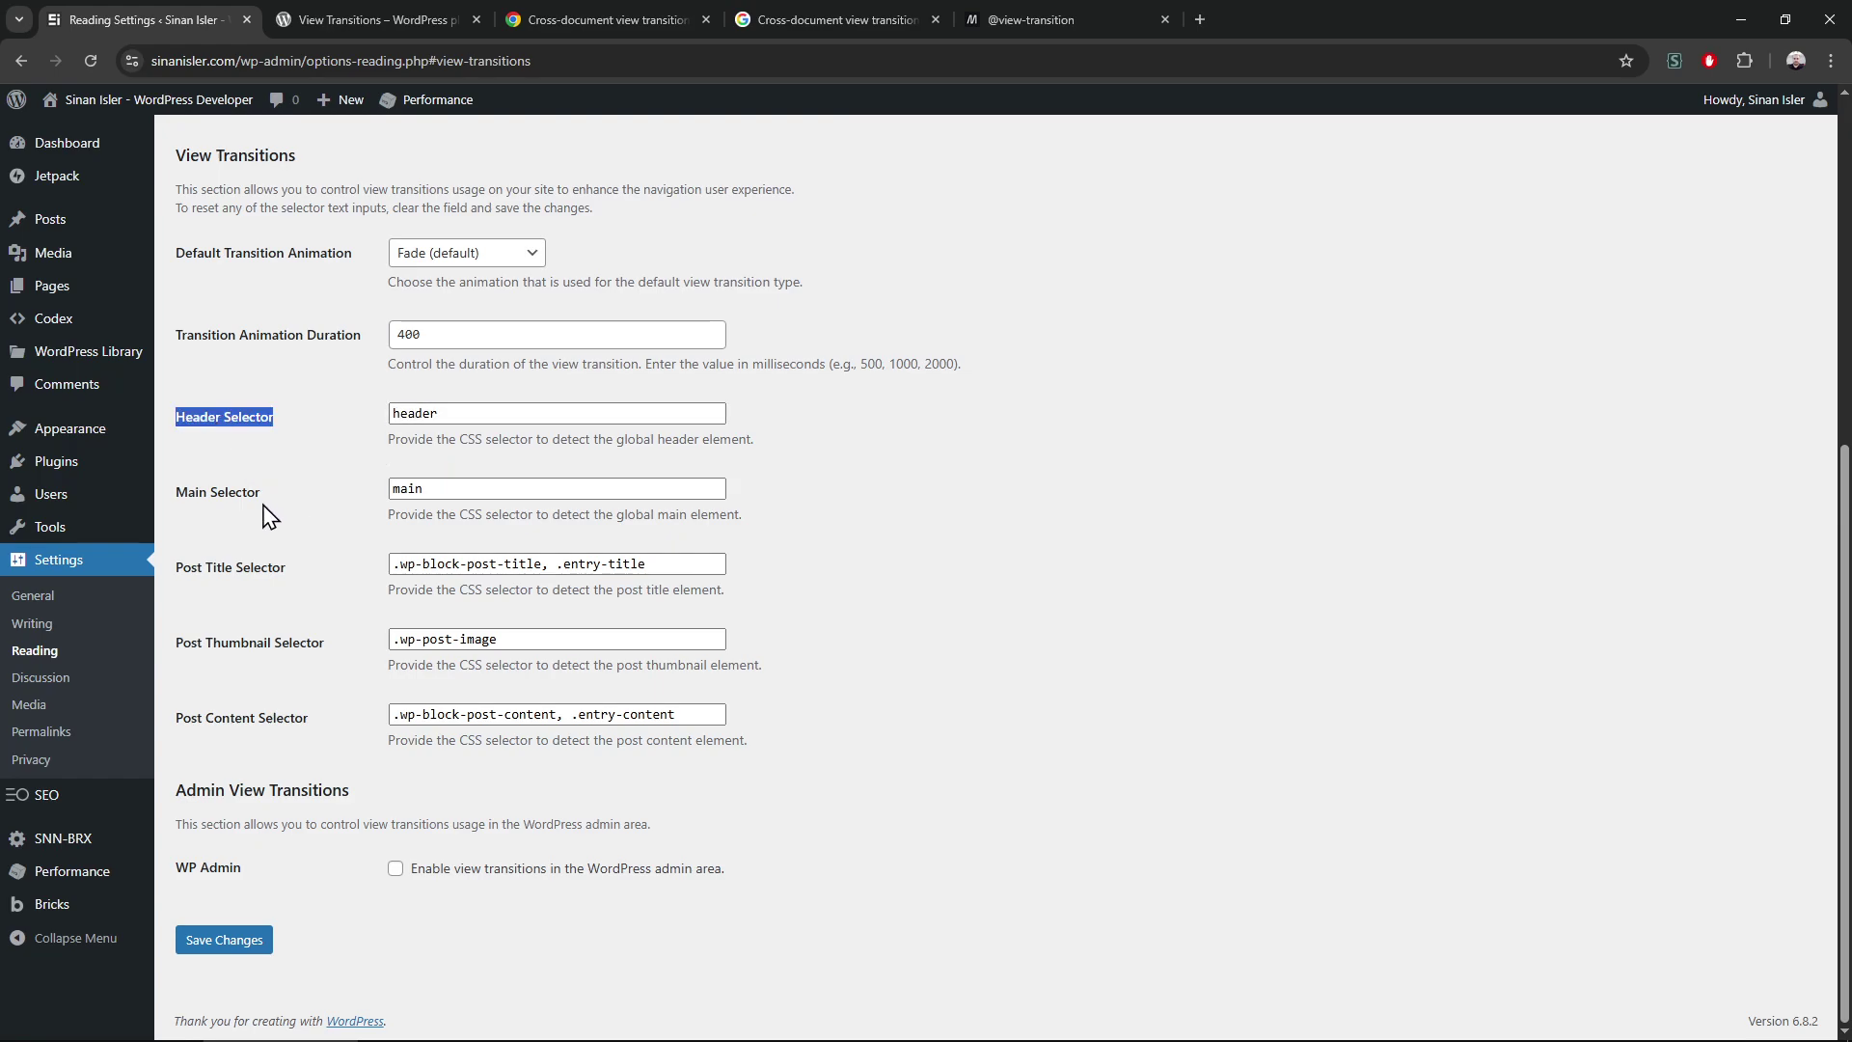
pyautogui.doubleClick(240, 492)
pyautogui.doubleClick(427, 488)
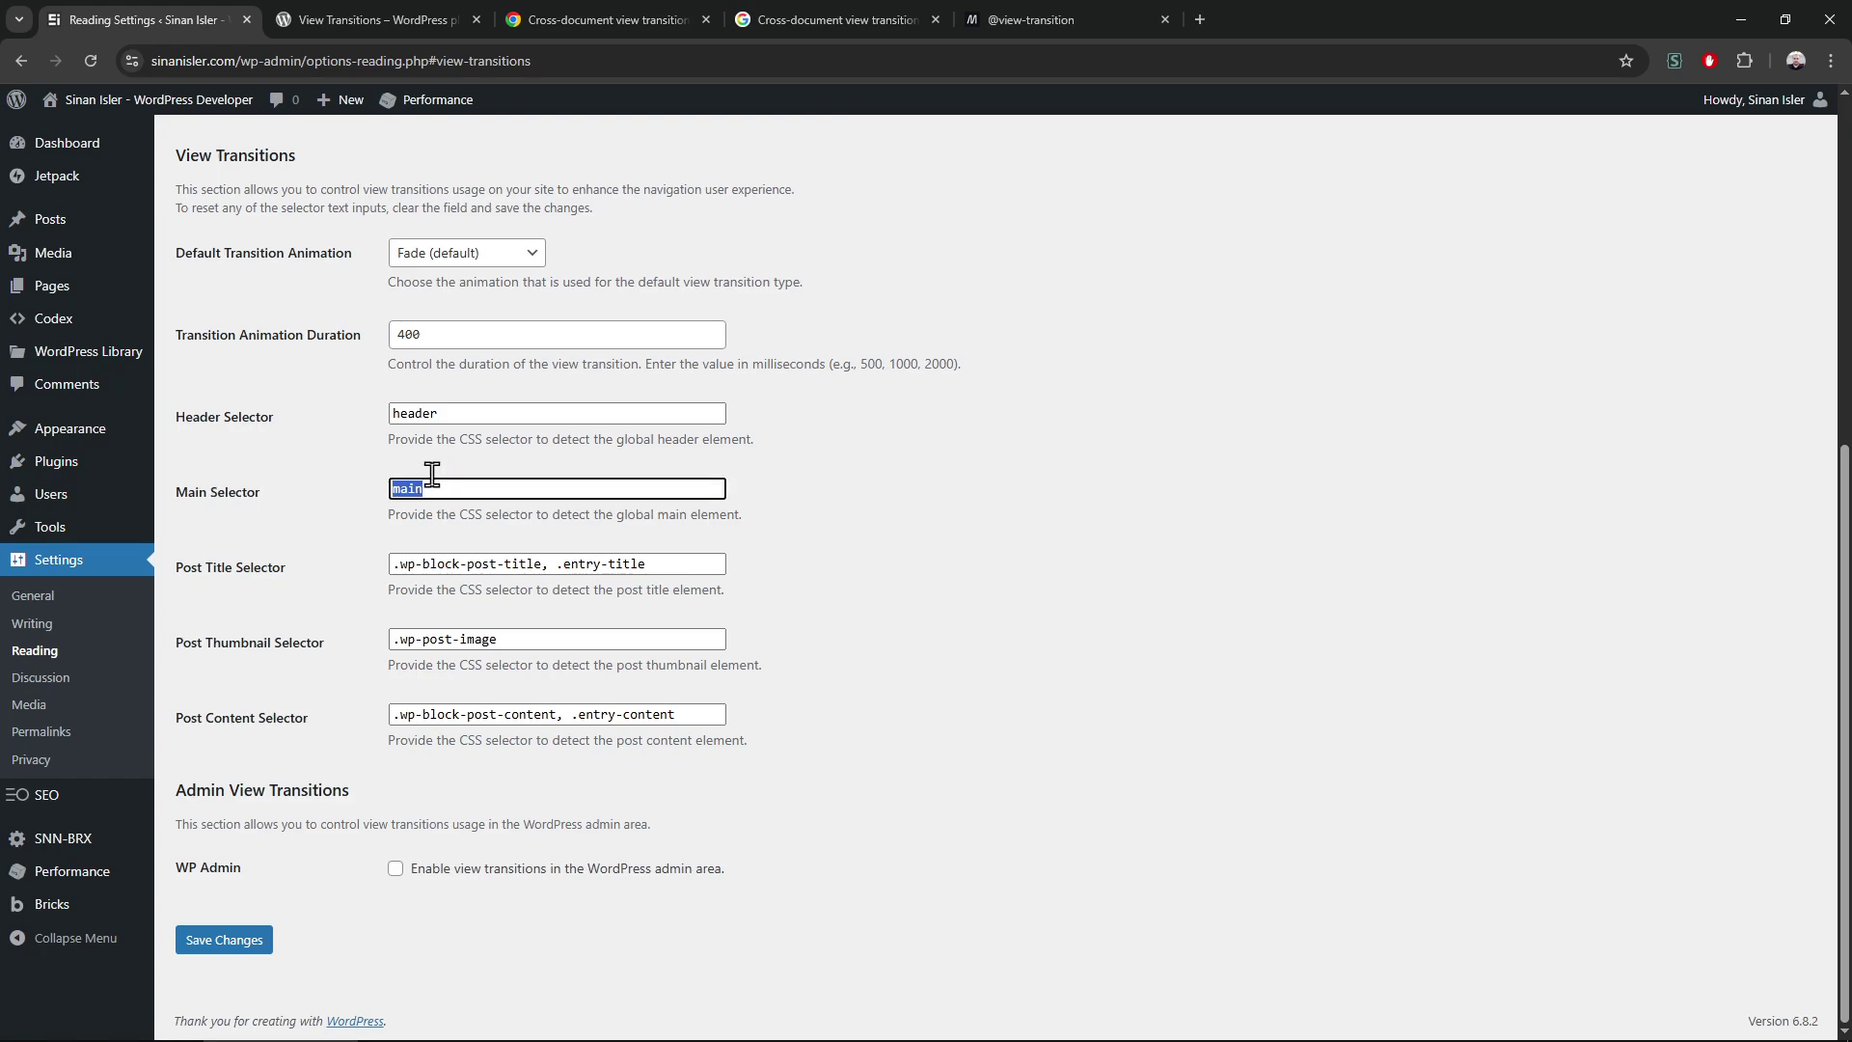
pyautogui.click(304, 422)
pyautogui.moveTo(159, 98)
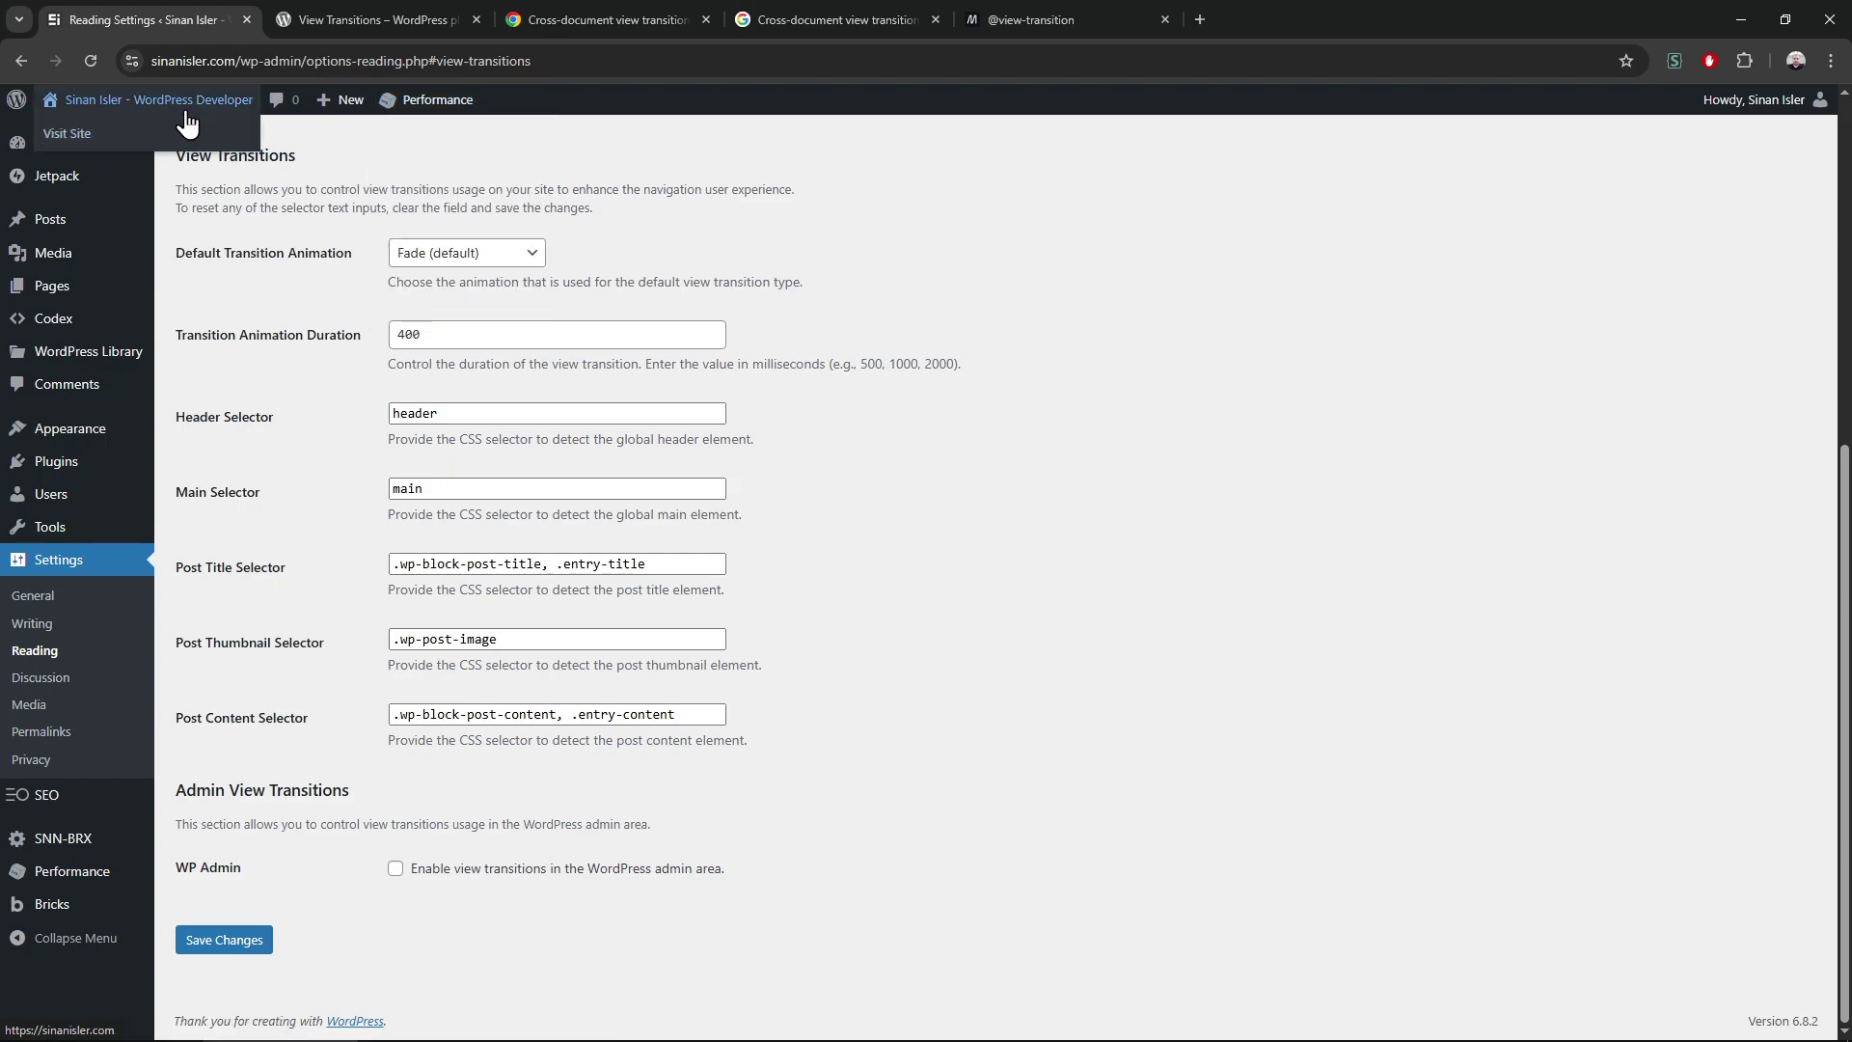
pyautogui.click(492, 492)
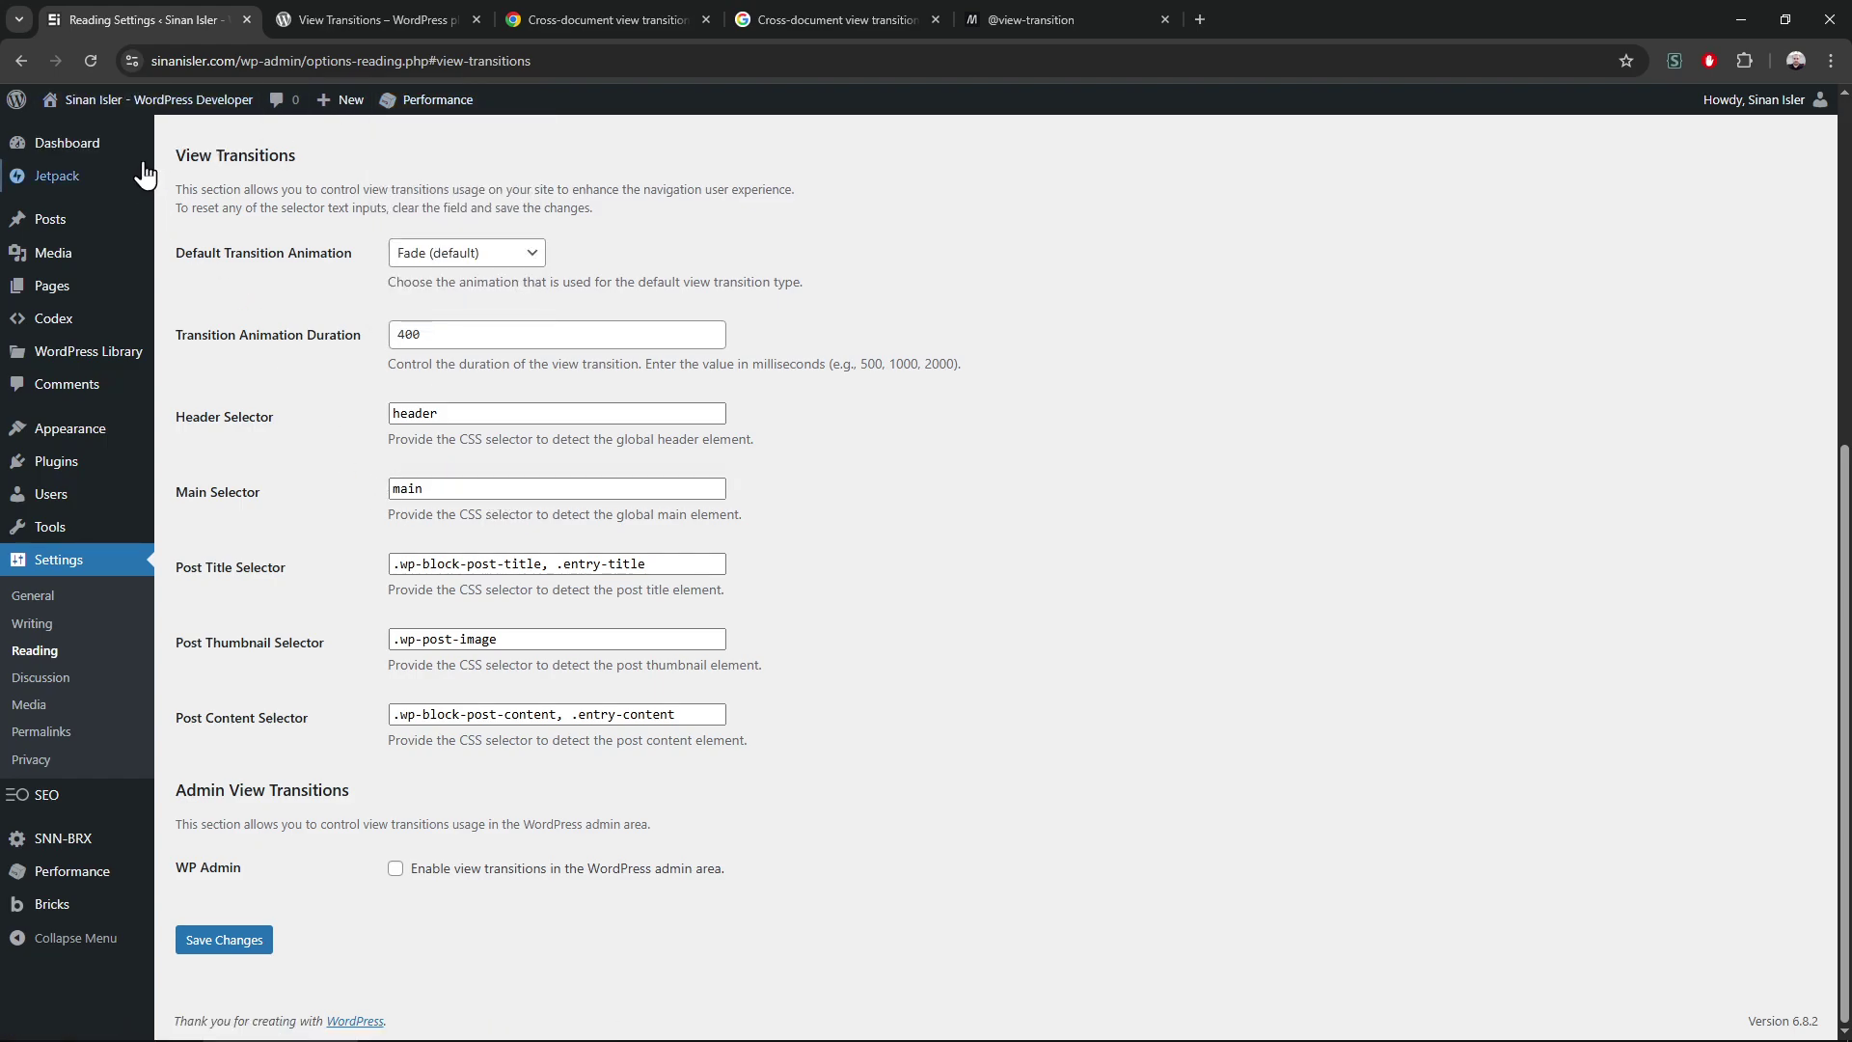
pyautogui.click(453, 414)
pyautogui.doubleClick(453, 414)
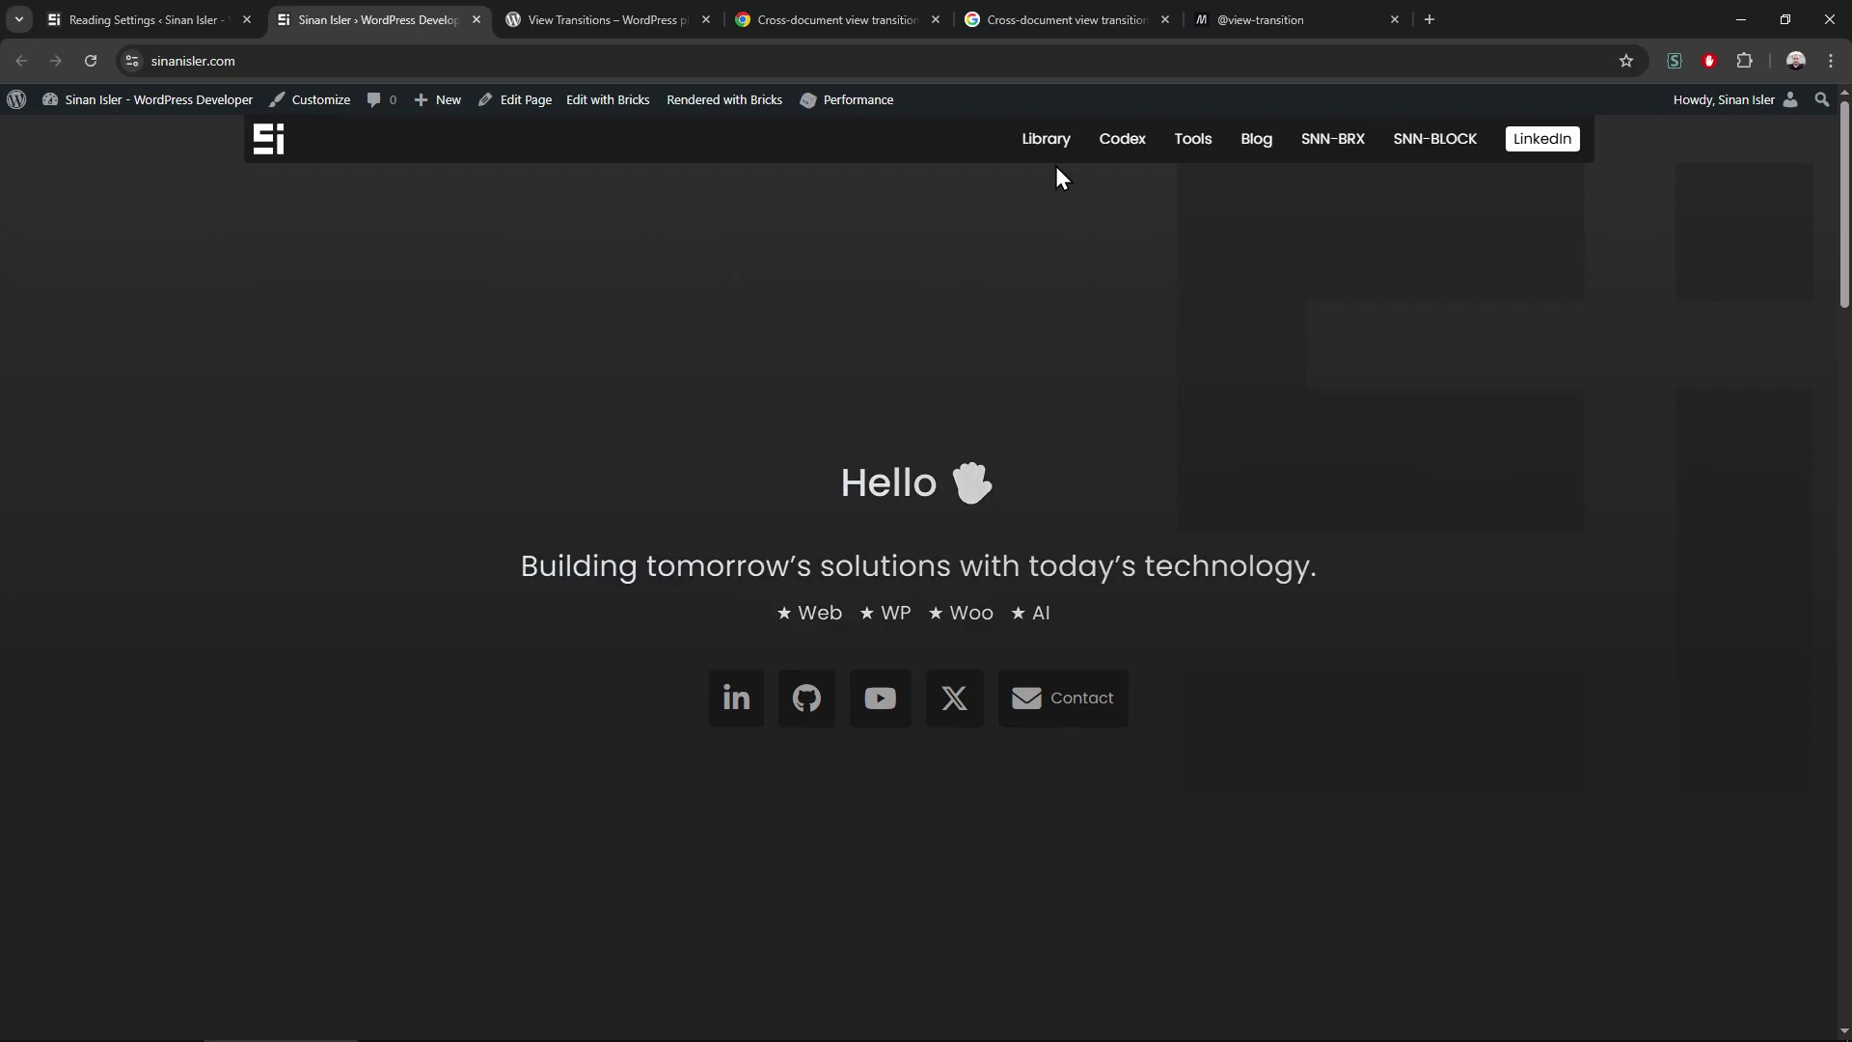
# Visit the Library page, then set and save Slide (from right) as the default animation
pyautogui.click(1047, 139)
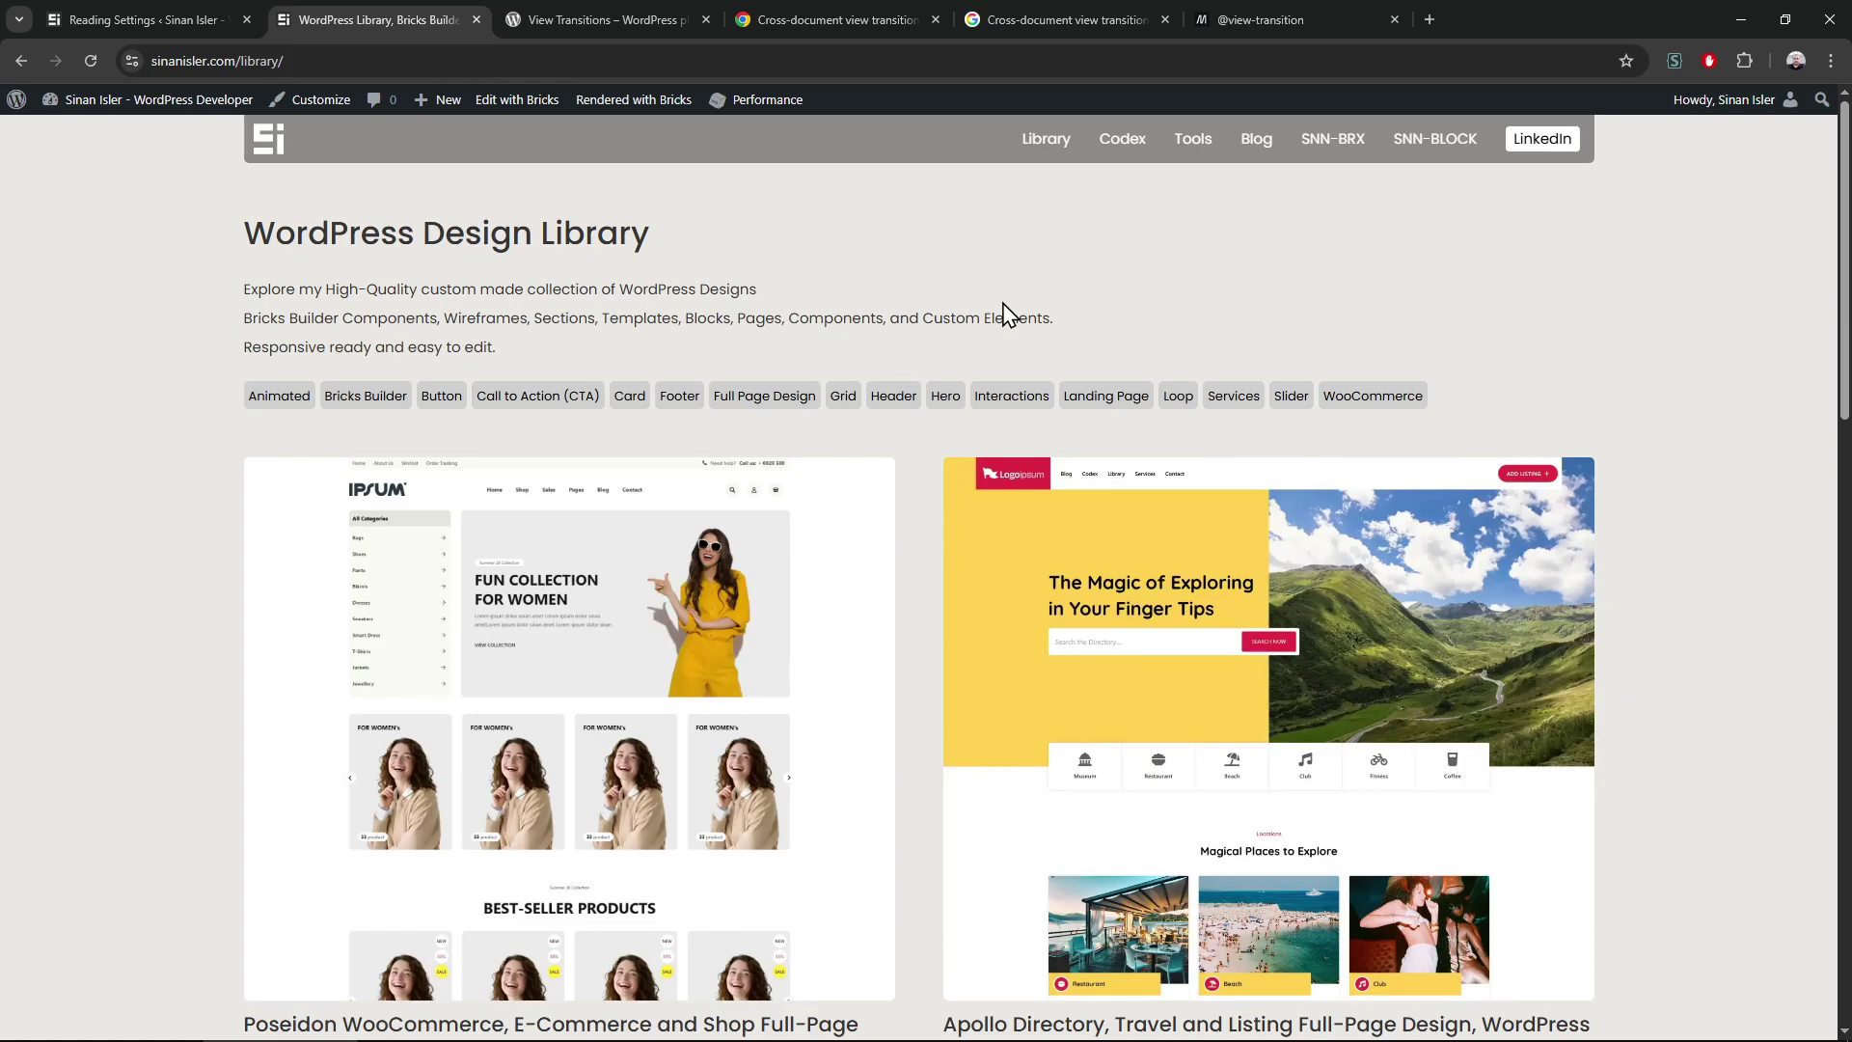
pyautogui.click(145, 19)
pyautogui.click(466, 253)
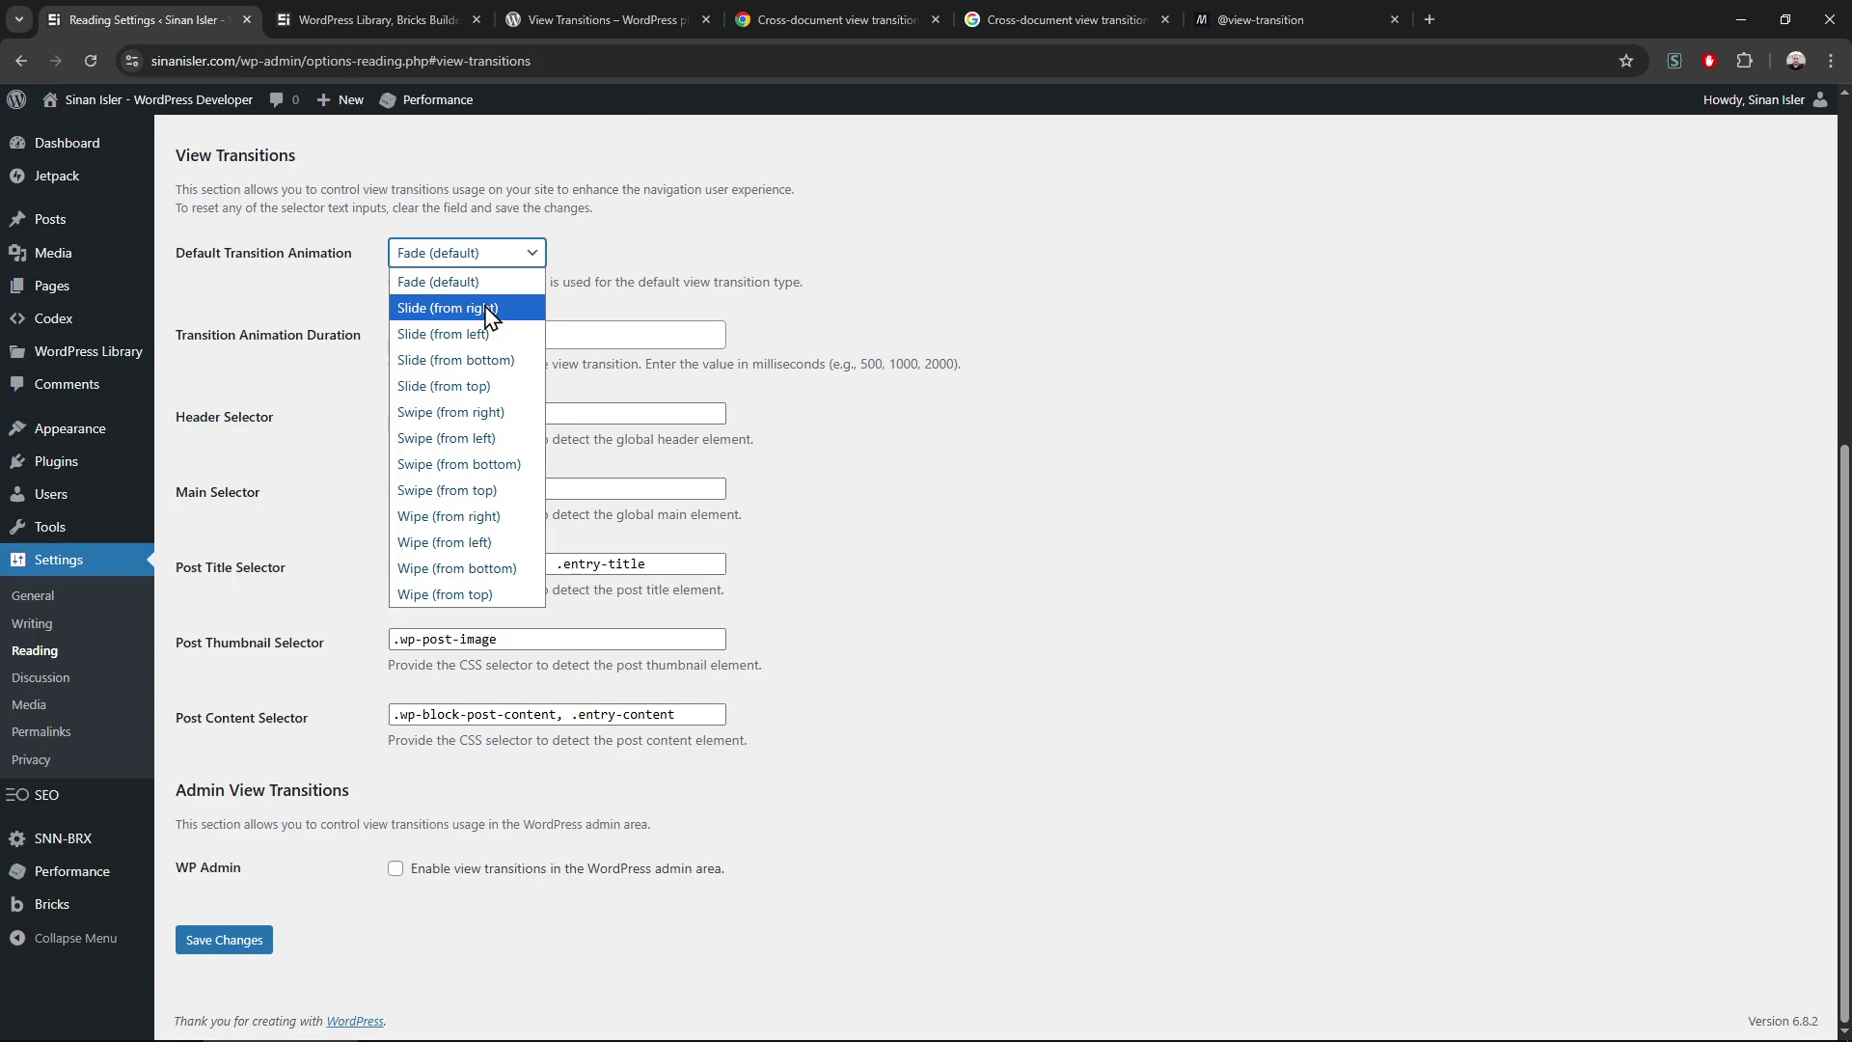
pyautogui.click(448, 308)
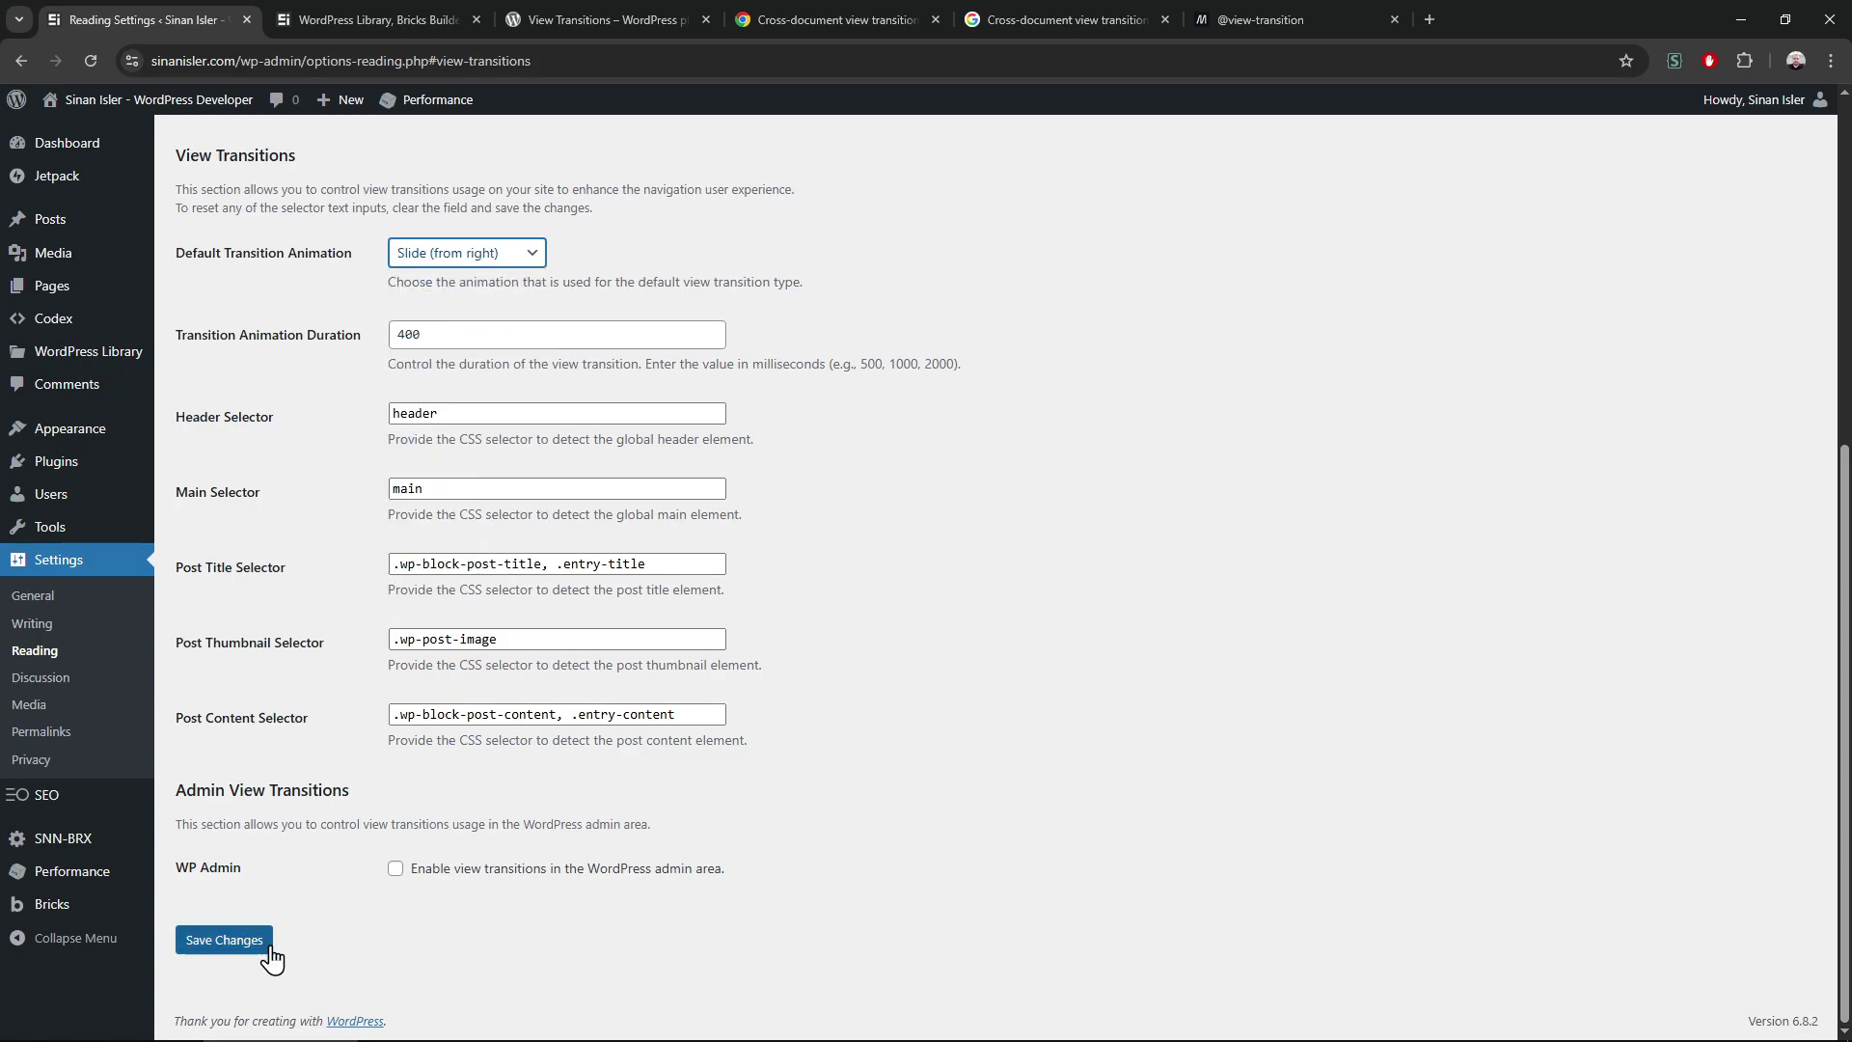
pyautogui.click(225, 939)
# Test the slide transition across the Library, Blog, SNN-BLOCK and Design Library pages
pyautogui.click(376, 19)
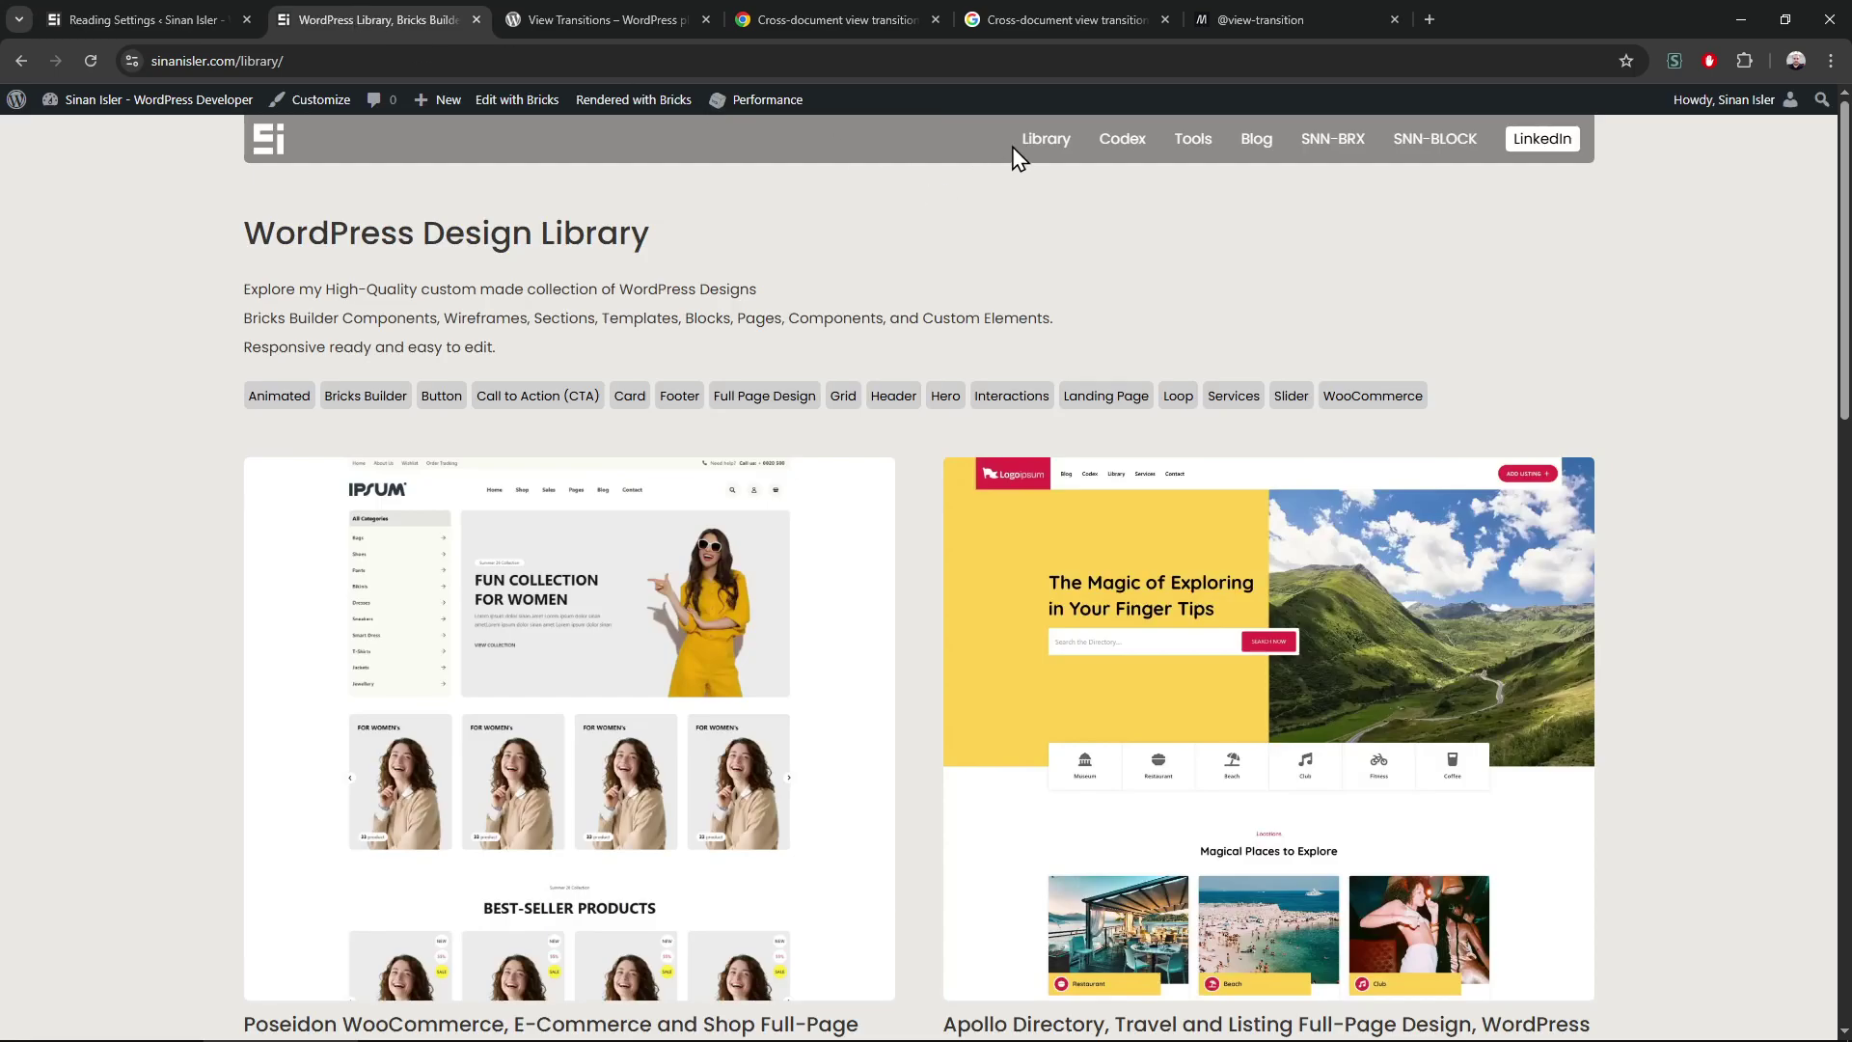
pyautogui.click(1044, 139)
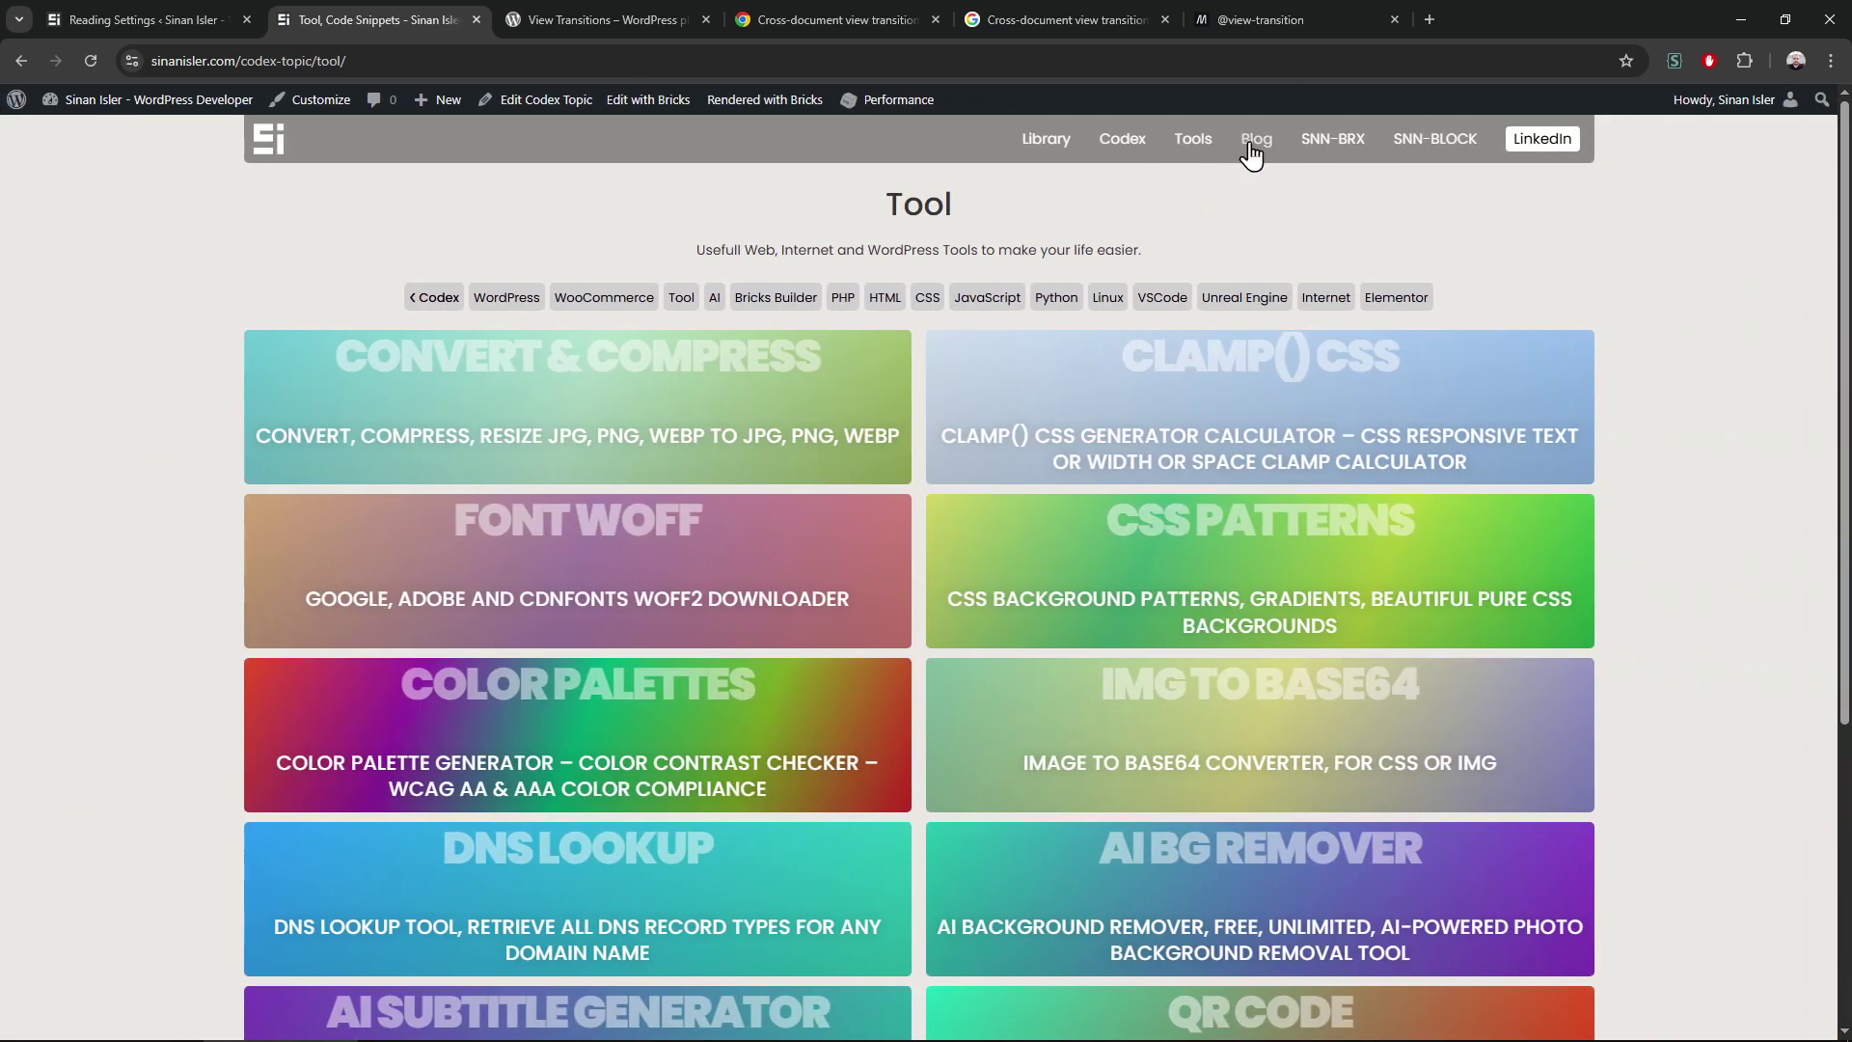
pyautogui.click(1256, 140)
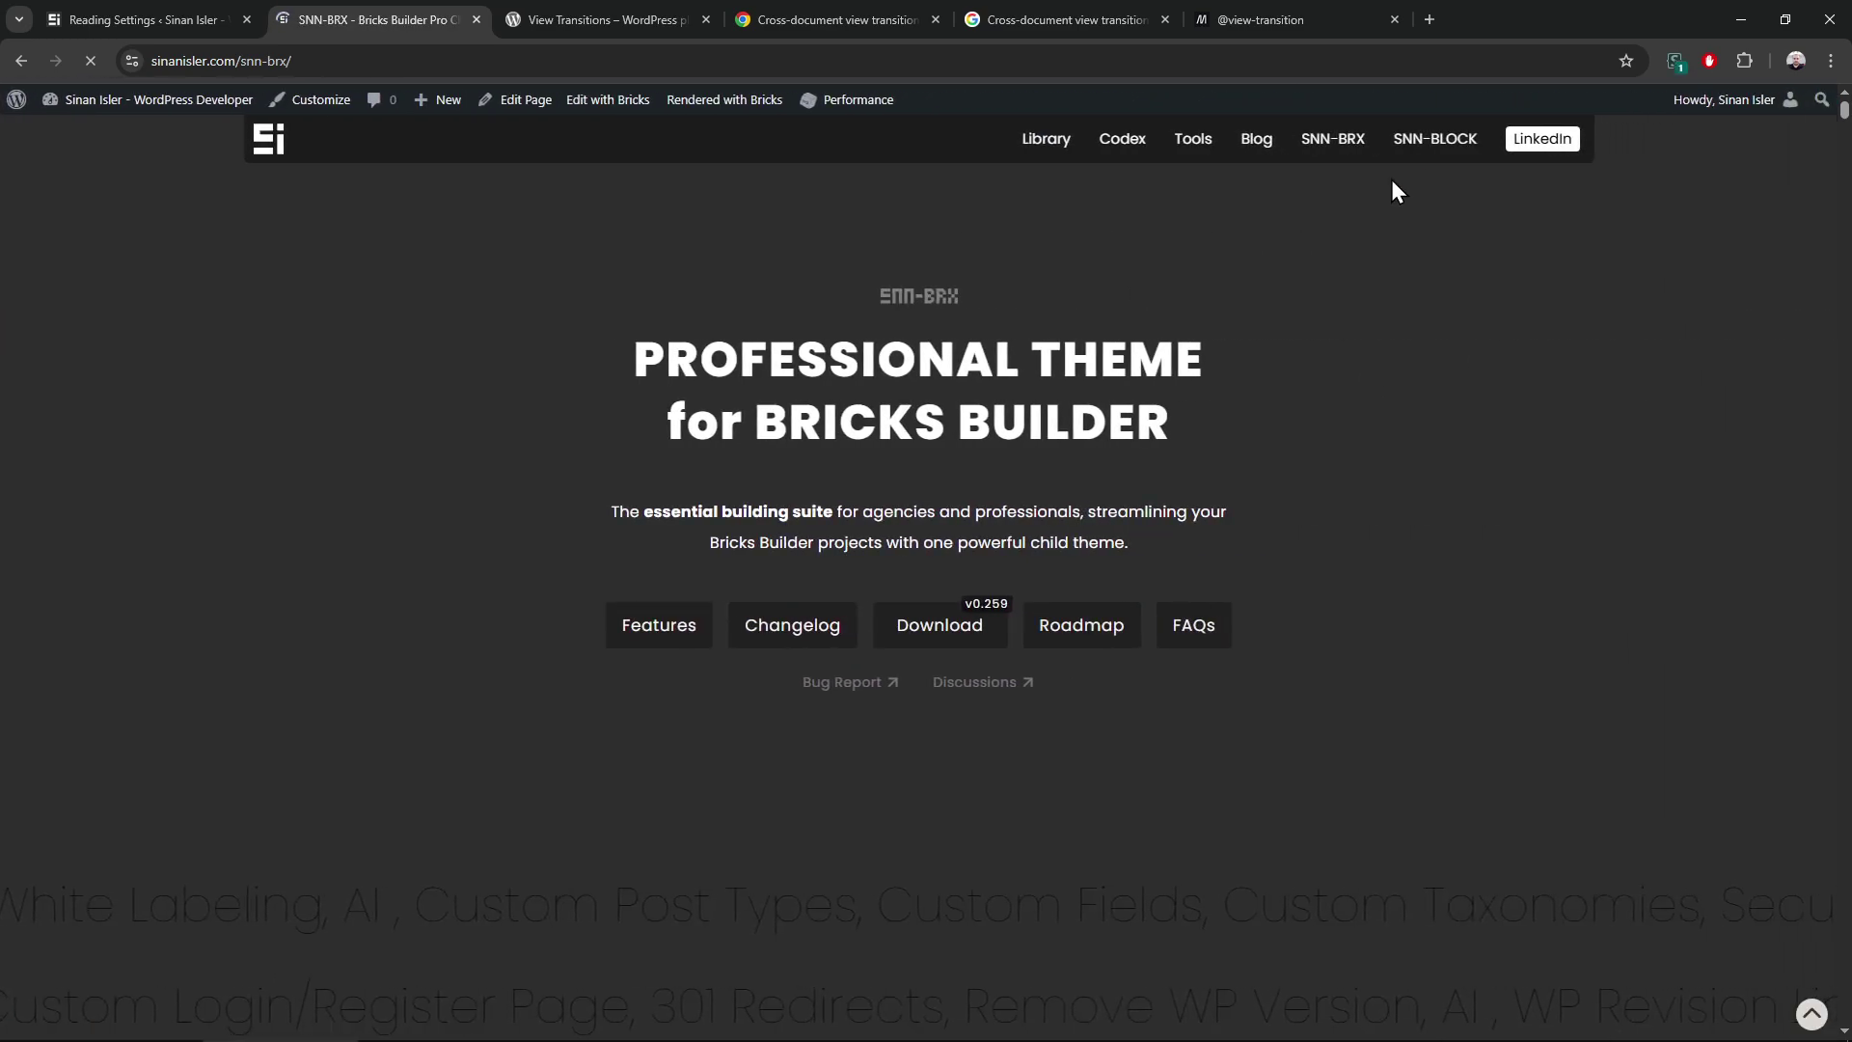
pyautogui.click(1434, 140)
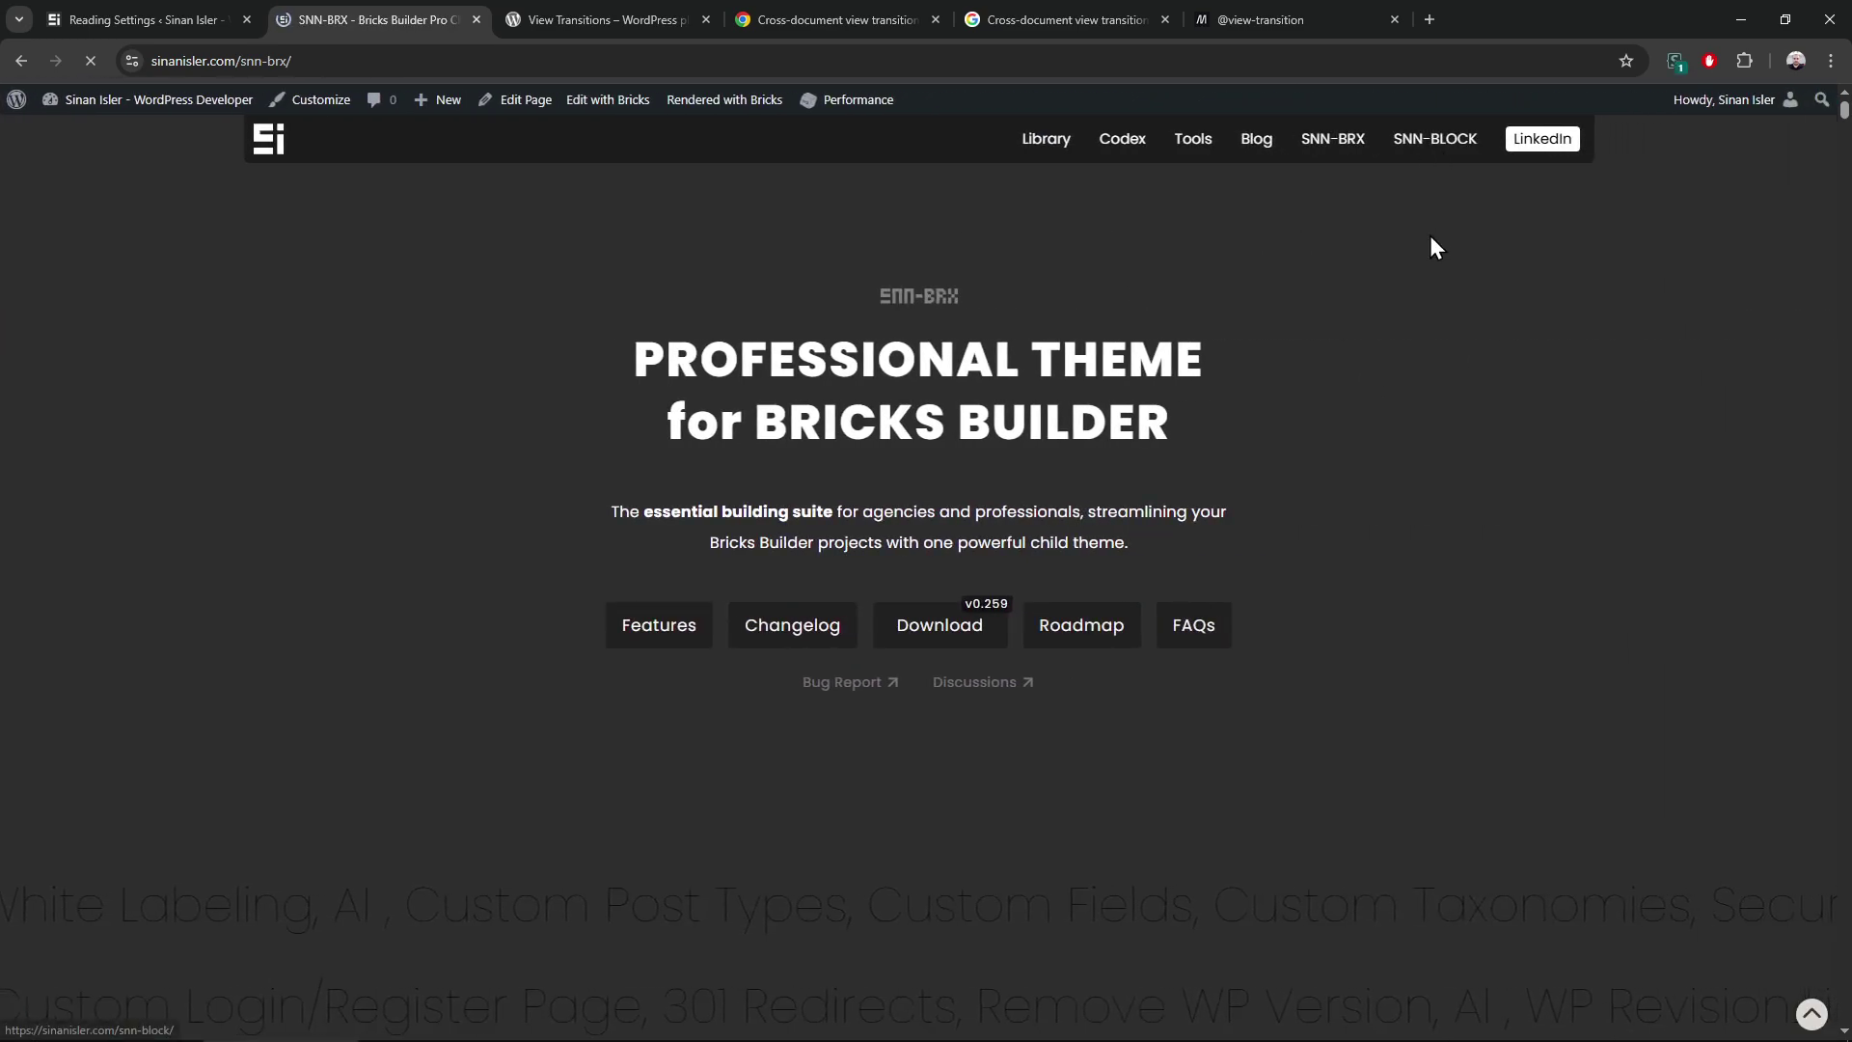
pyautogui.click(1034, 138)
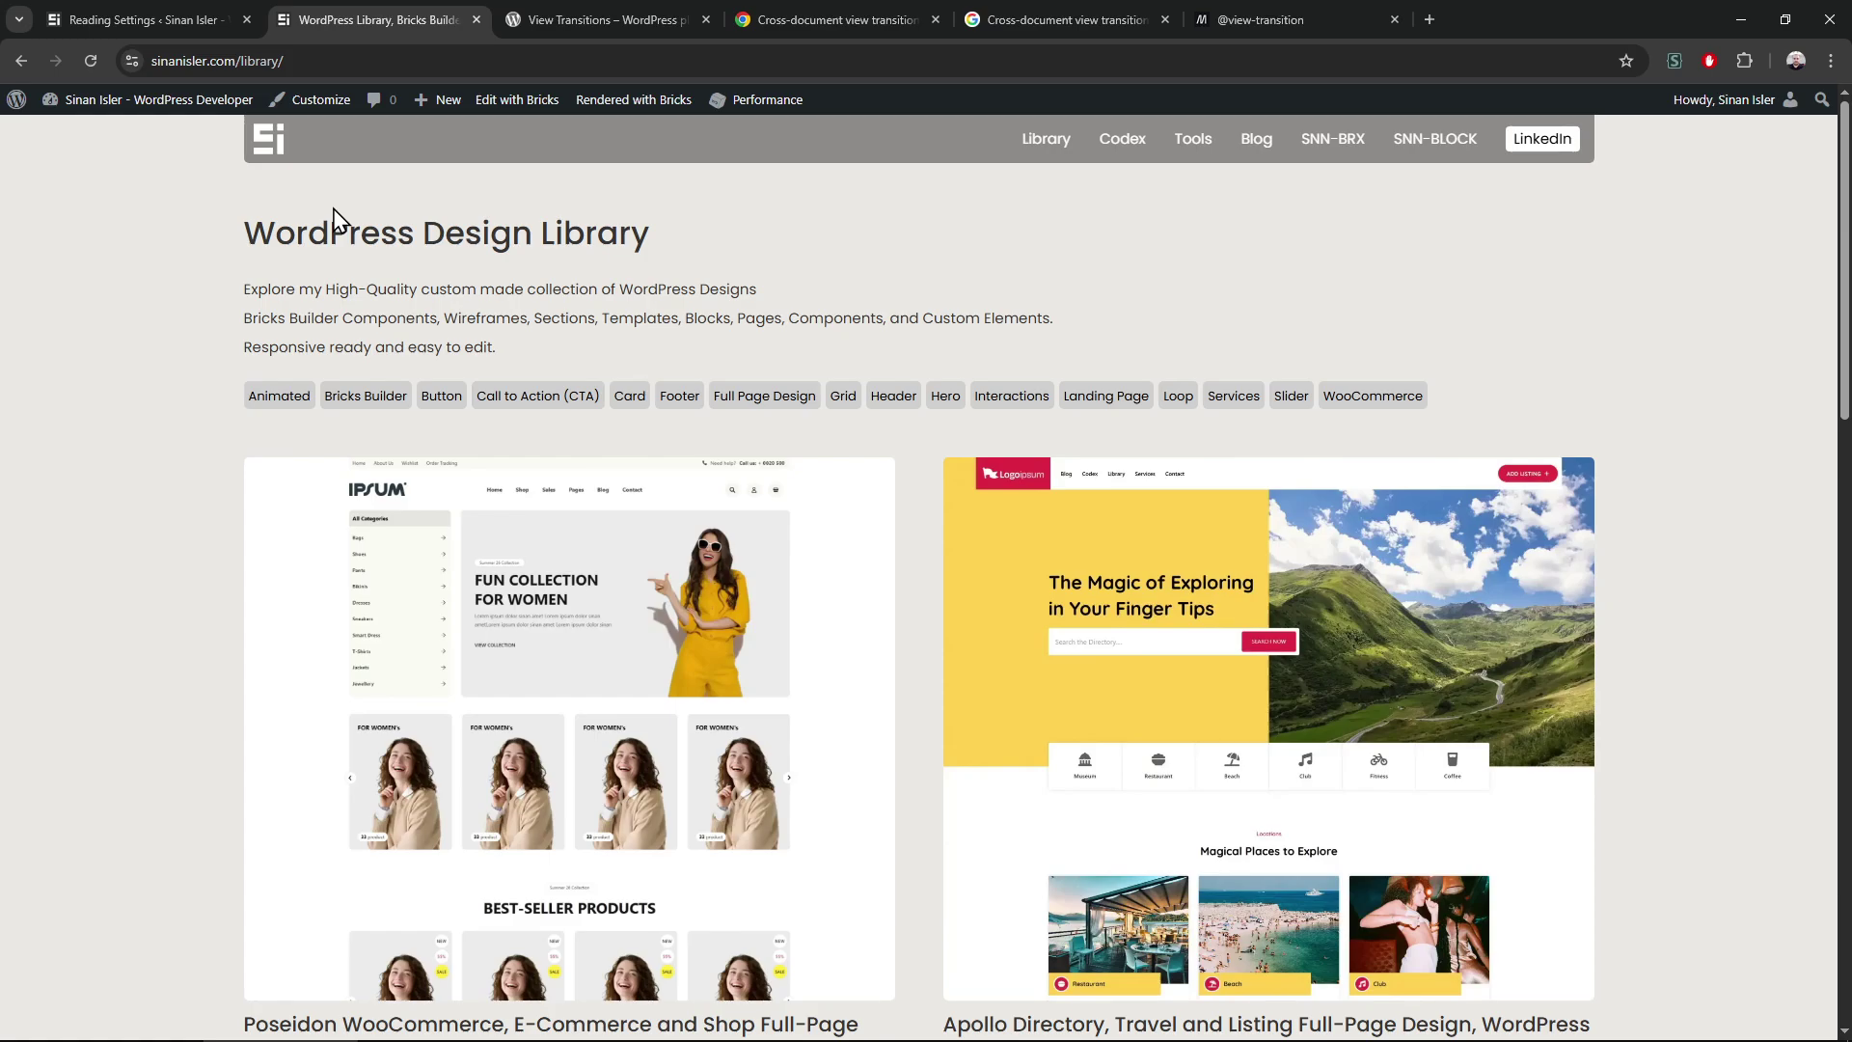
# Set the default transition animation to Wipe (from top) and save
pyautogui.click(146, 19)
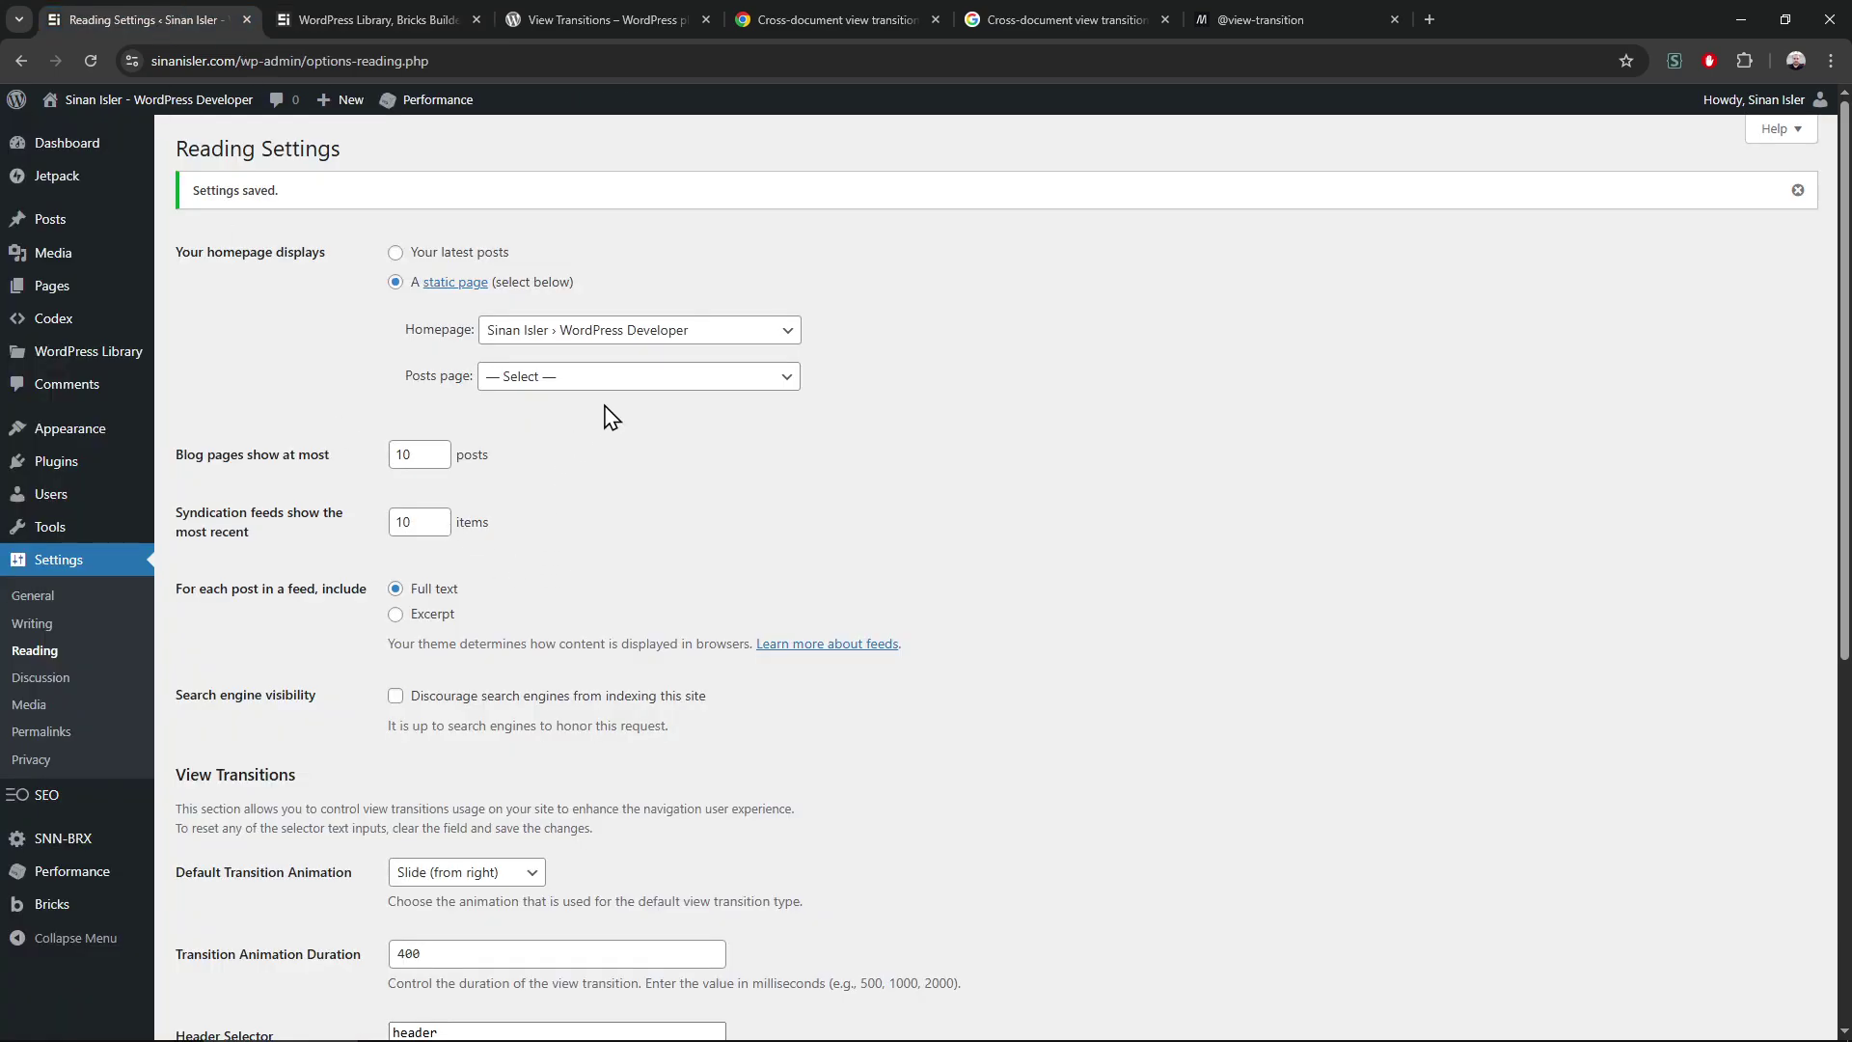
pyautogui.scroll(-5, 608, 405)
pyautogui.click(464, 294)
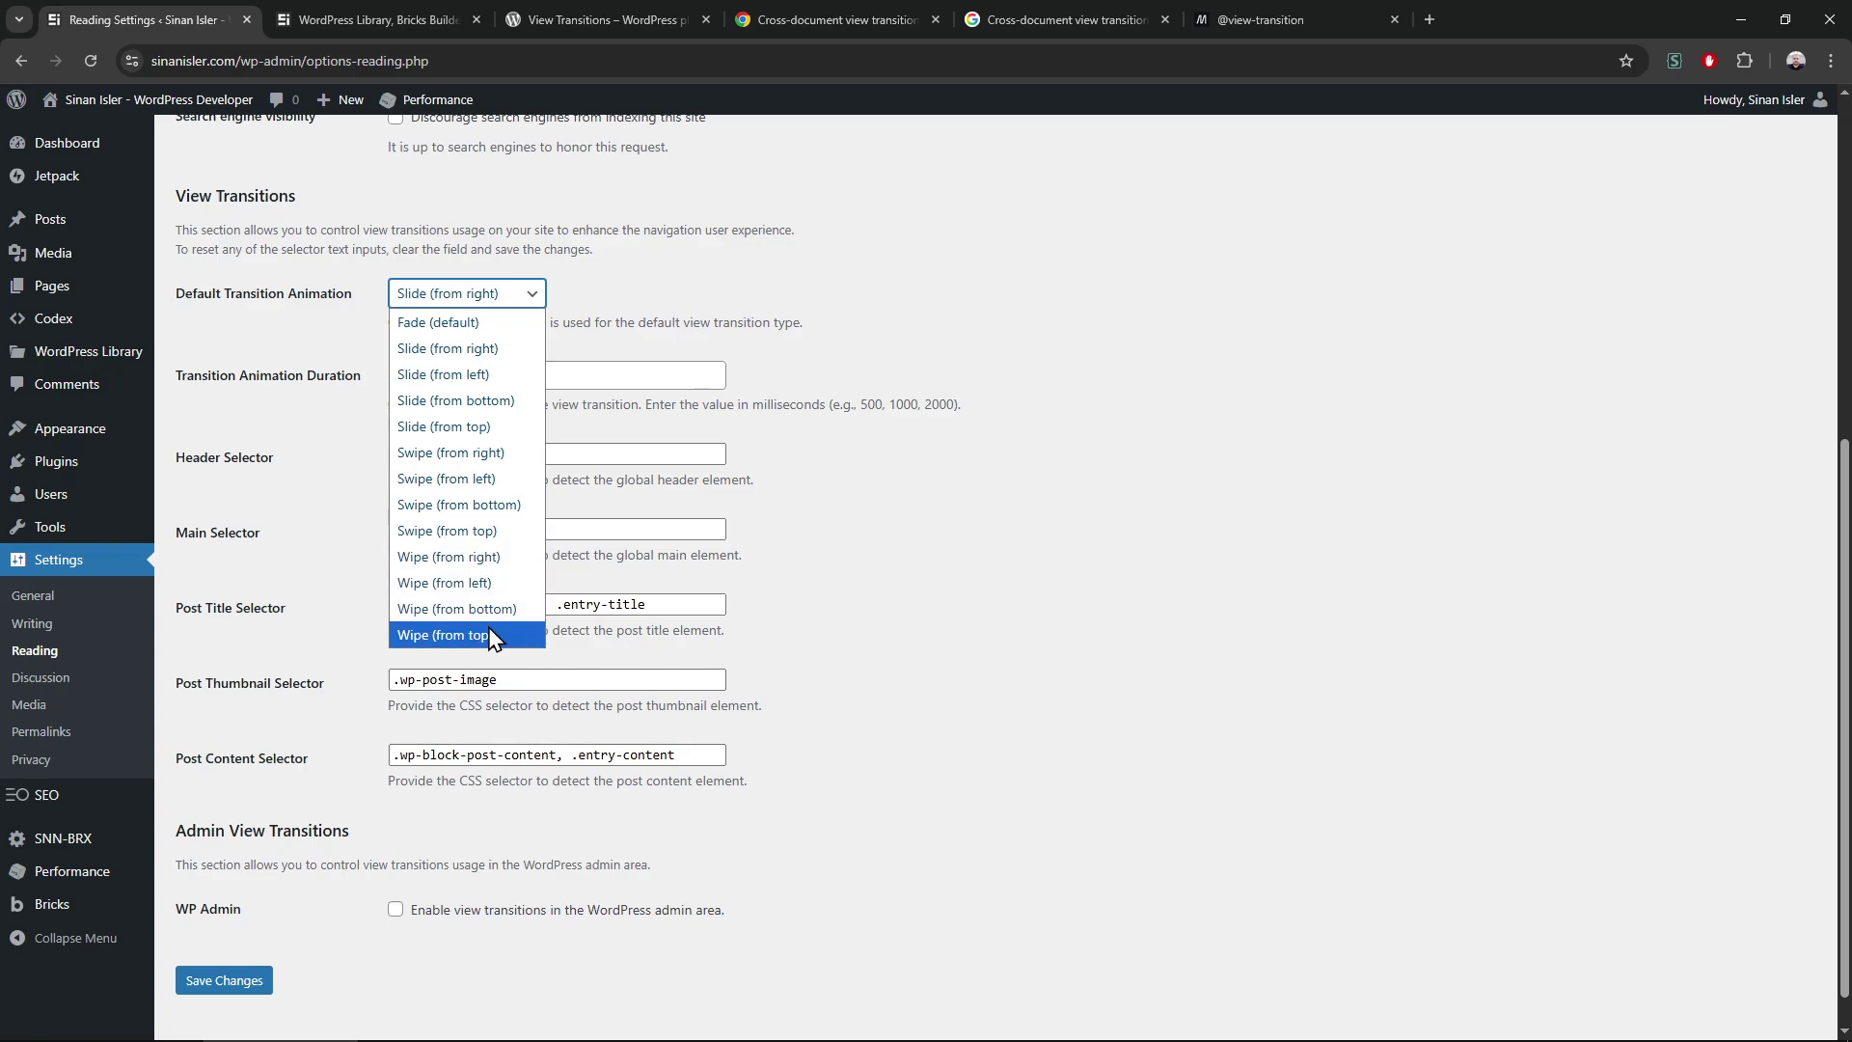
pyautogui.click(446, 635)
pyautogui.click(225, 979)
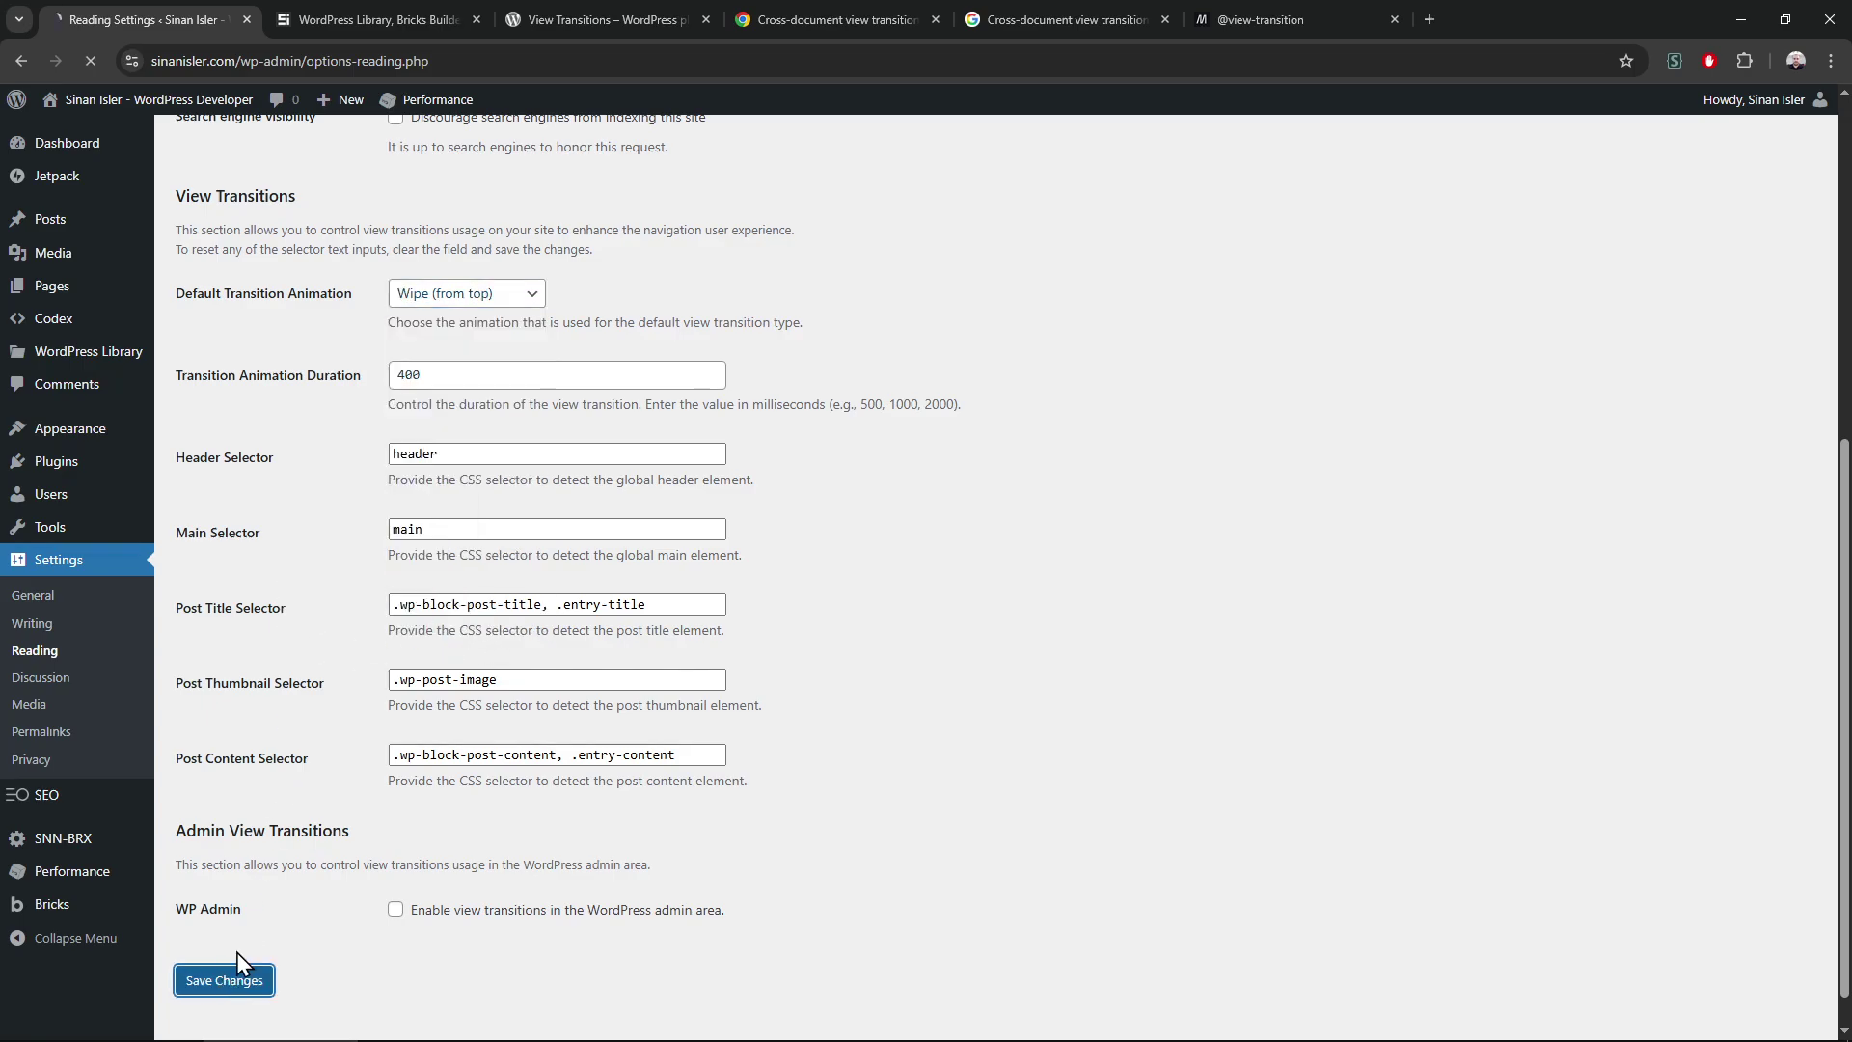
# Test the wipe transition on the Design Library, Codex and SNN-BRX pages
pyautogui.click(378, 18)
pyautogui.click(266, 139)
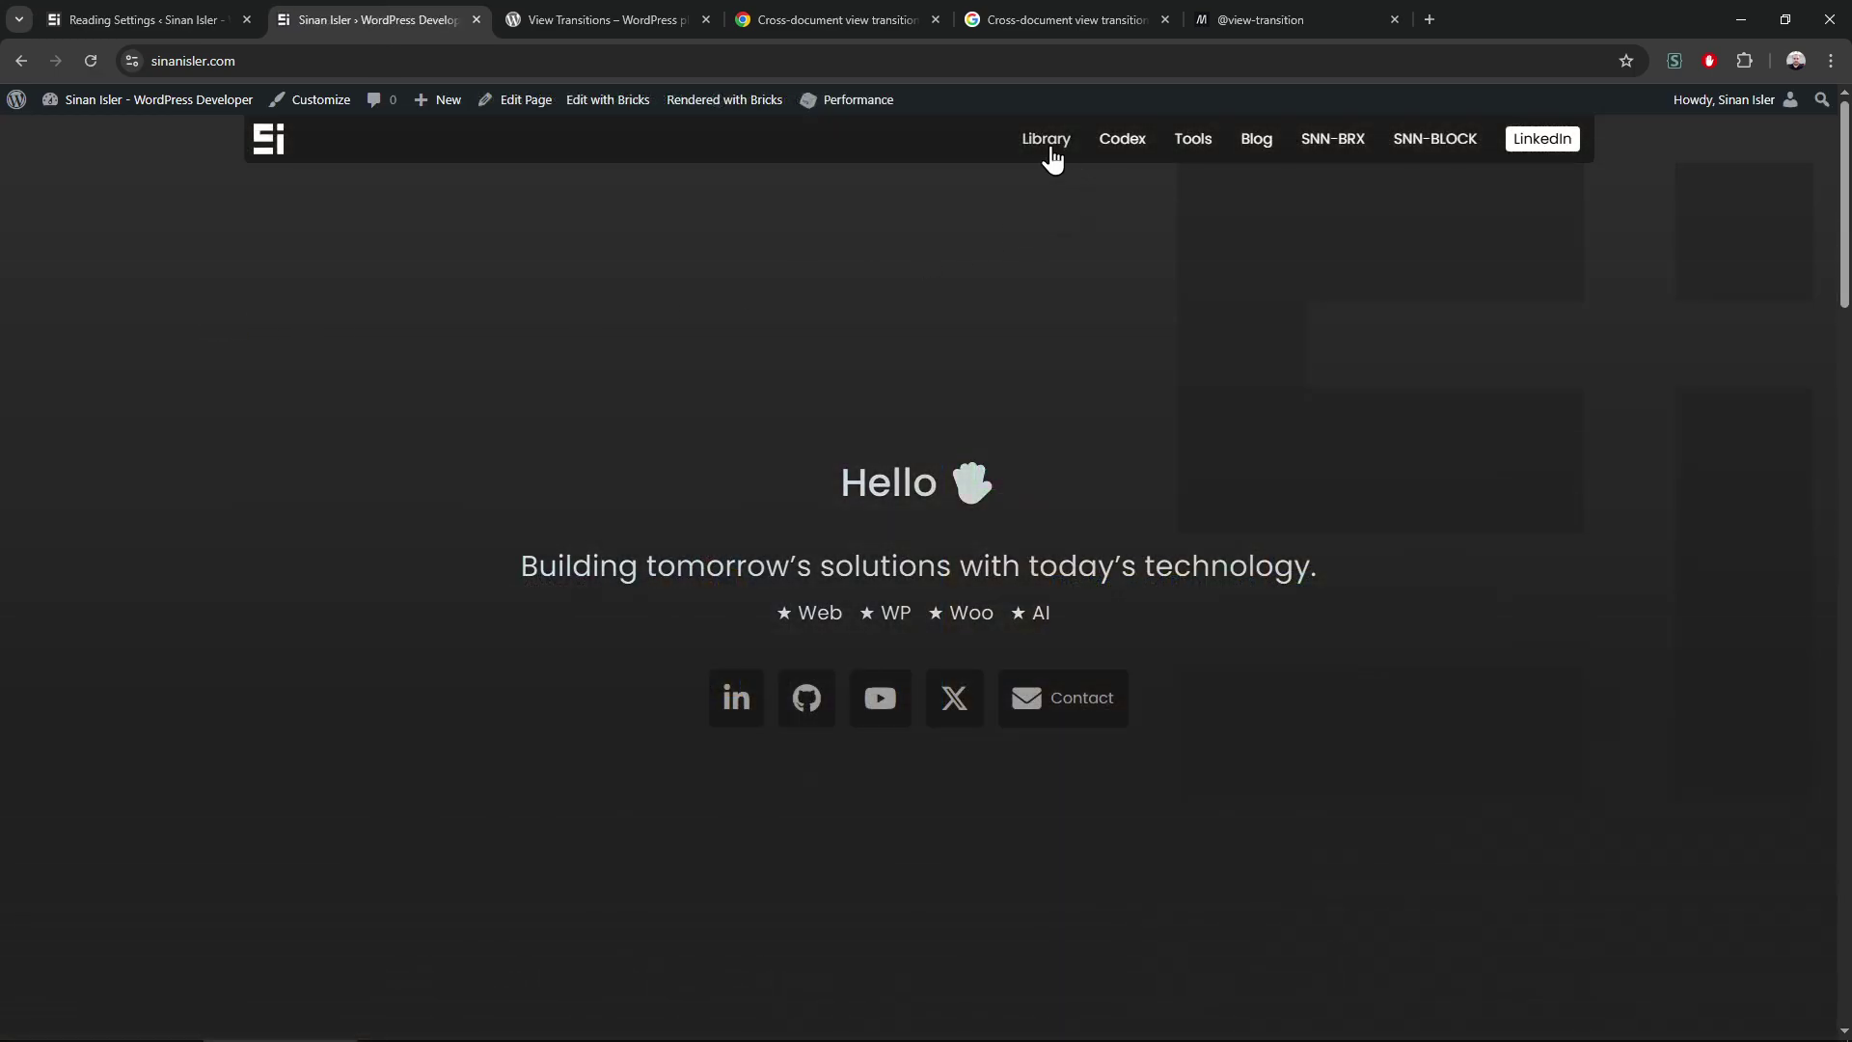
pyautogui.click(1045, 140)
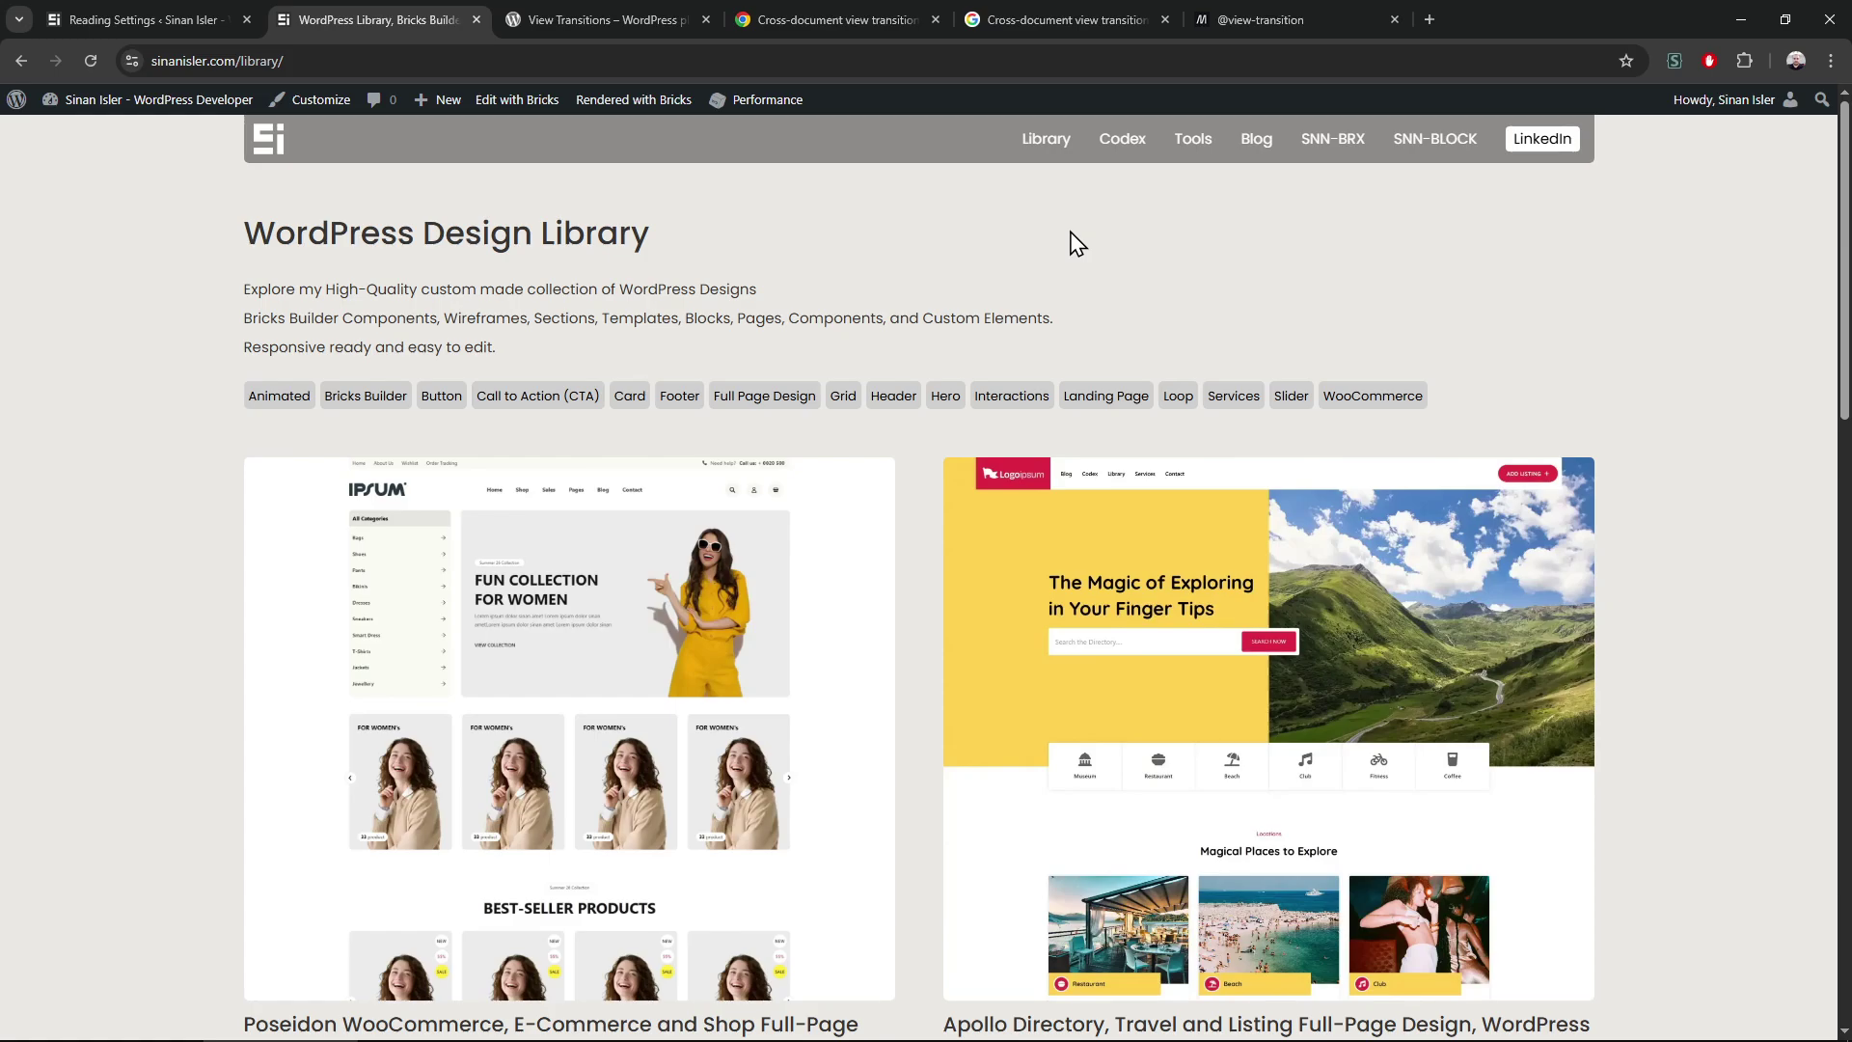
pyautogui.click(1123, 140)
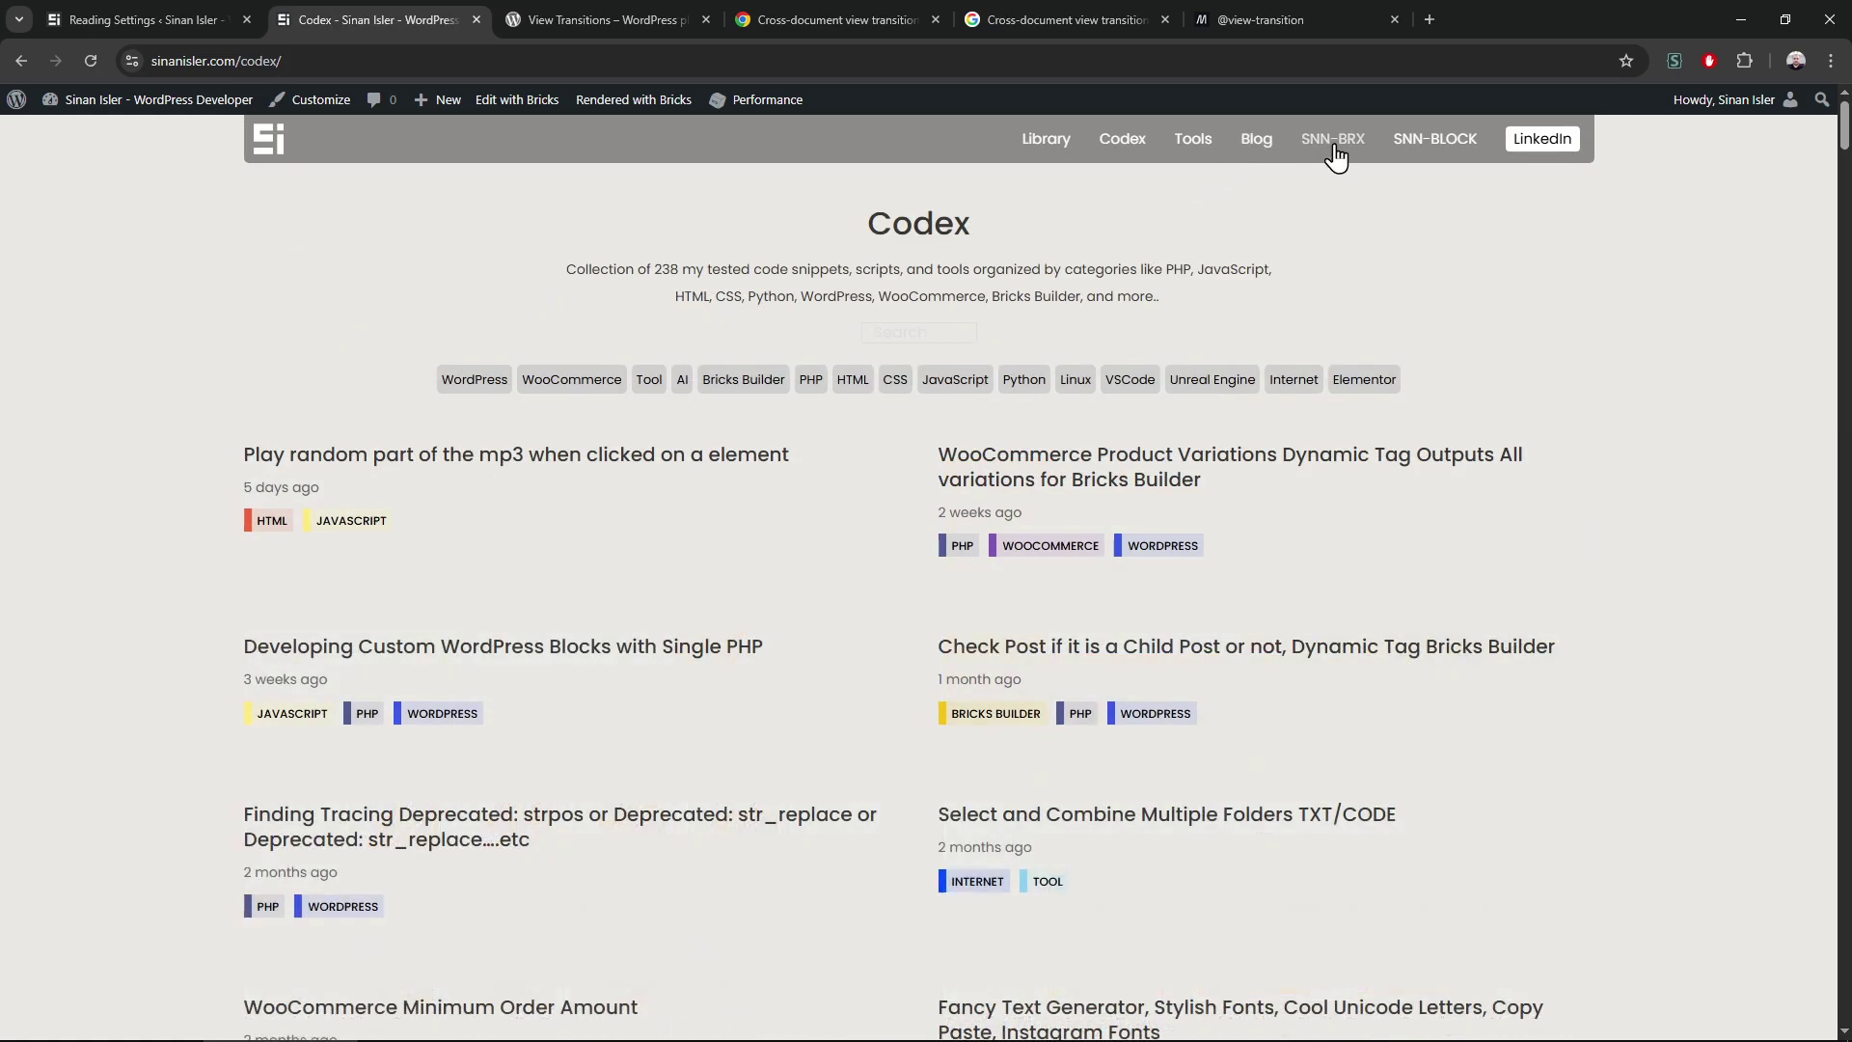
pyautogui.click(1332, 139)
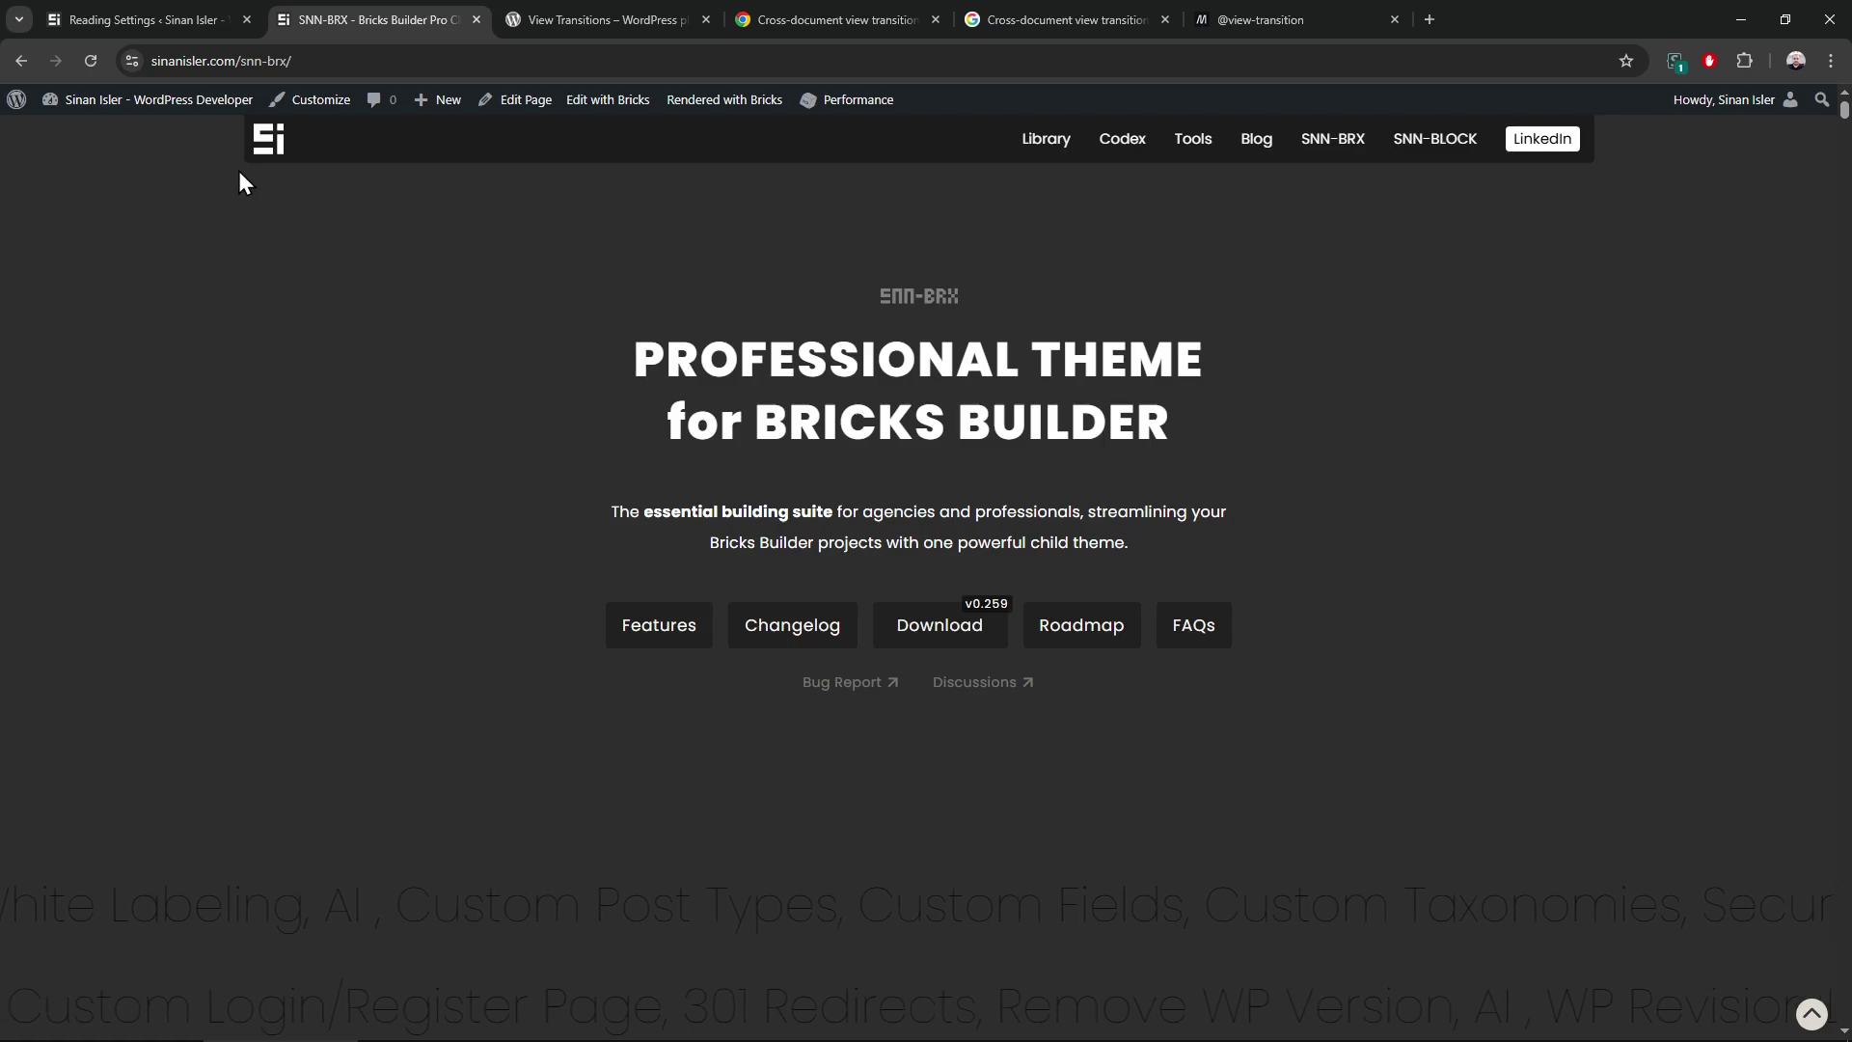
# Enable view transitions in WP Admin and save the settings
pyautogui.click(146, 20)
pyautogui.scroll(-5, 435, 680)
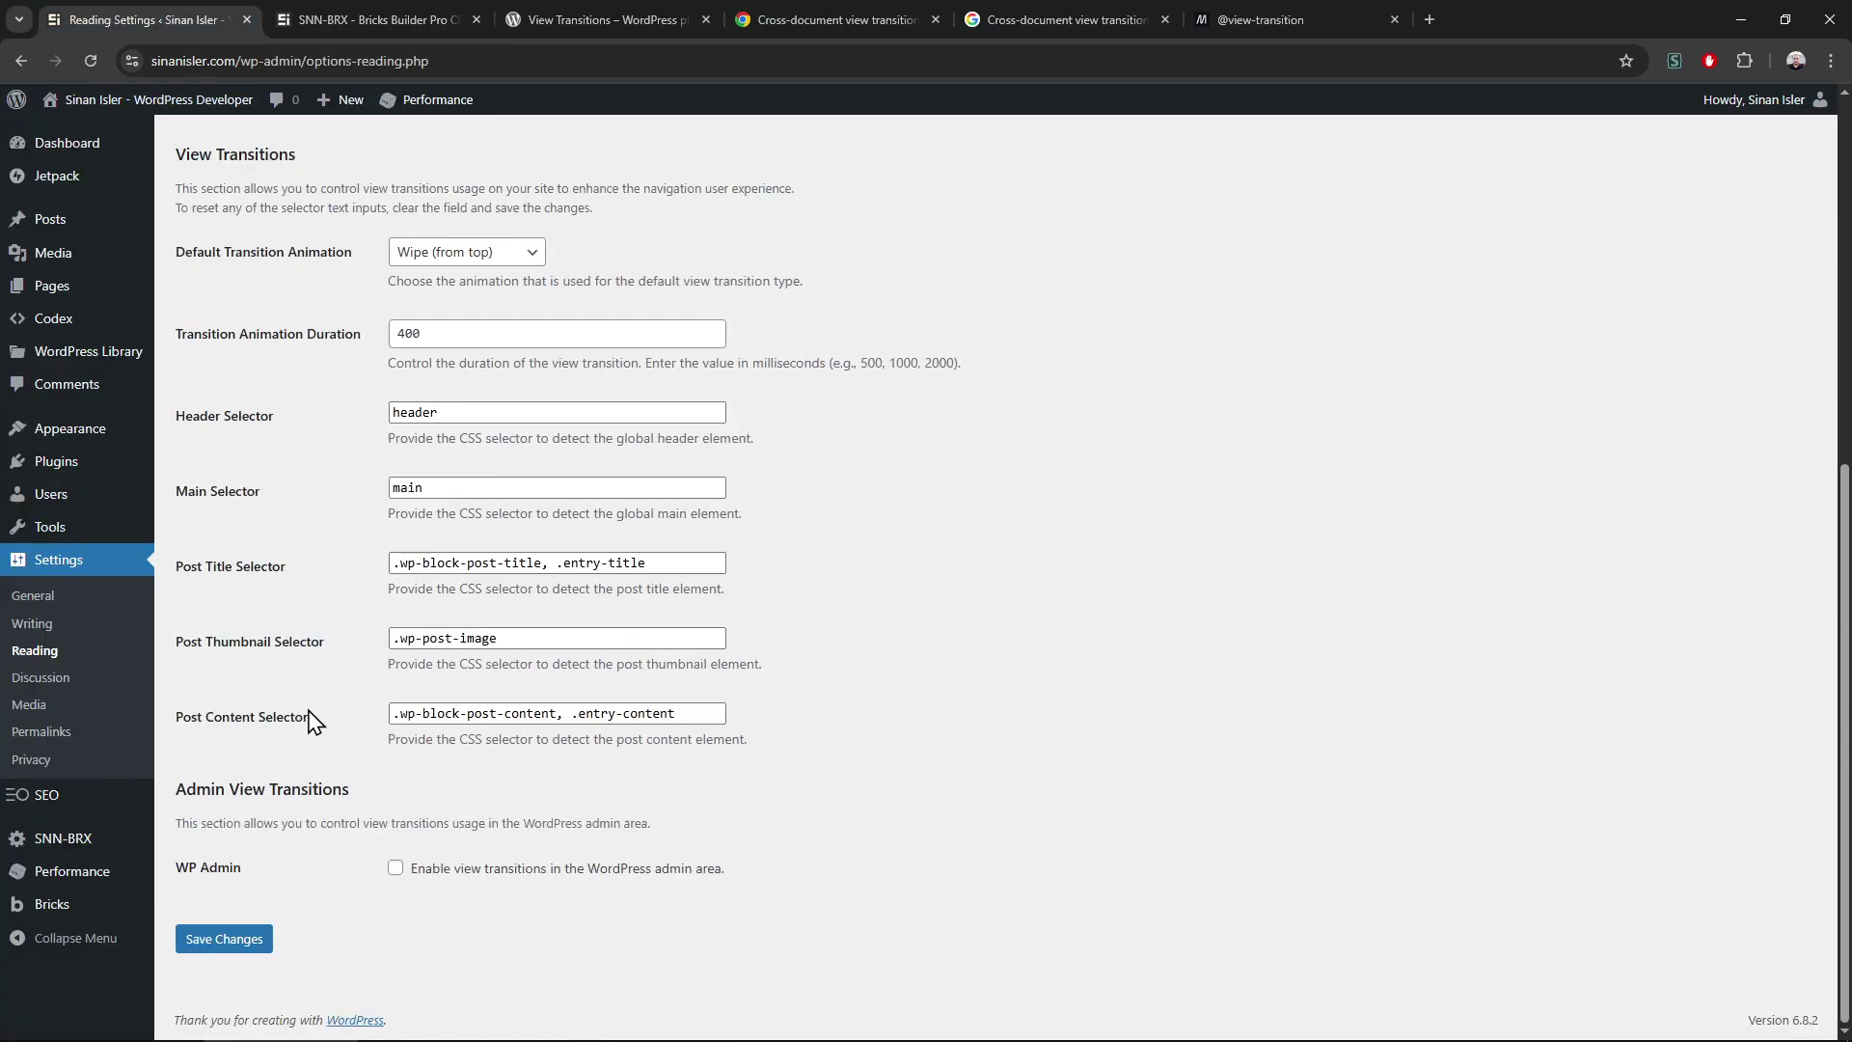
pyautogui.click(395, 868)
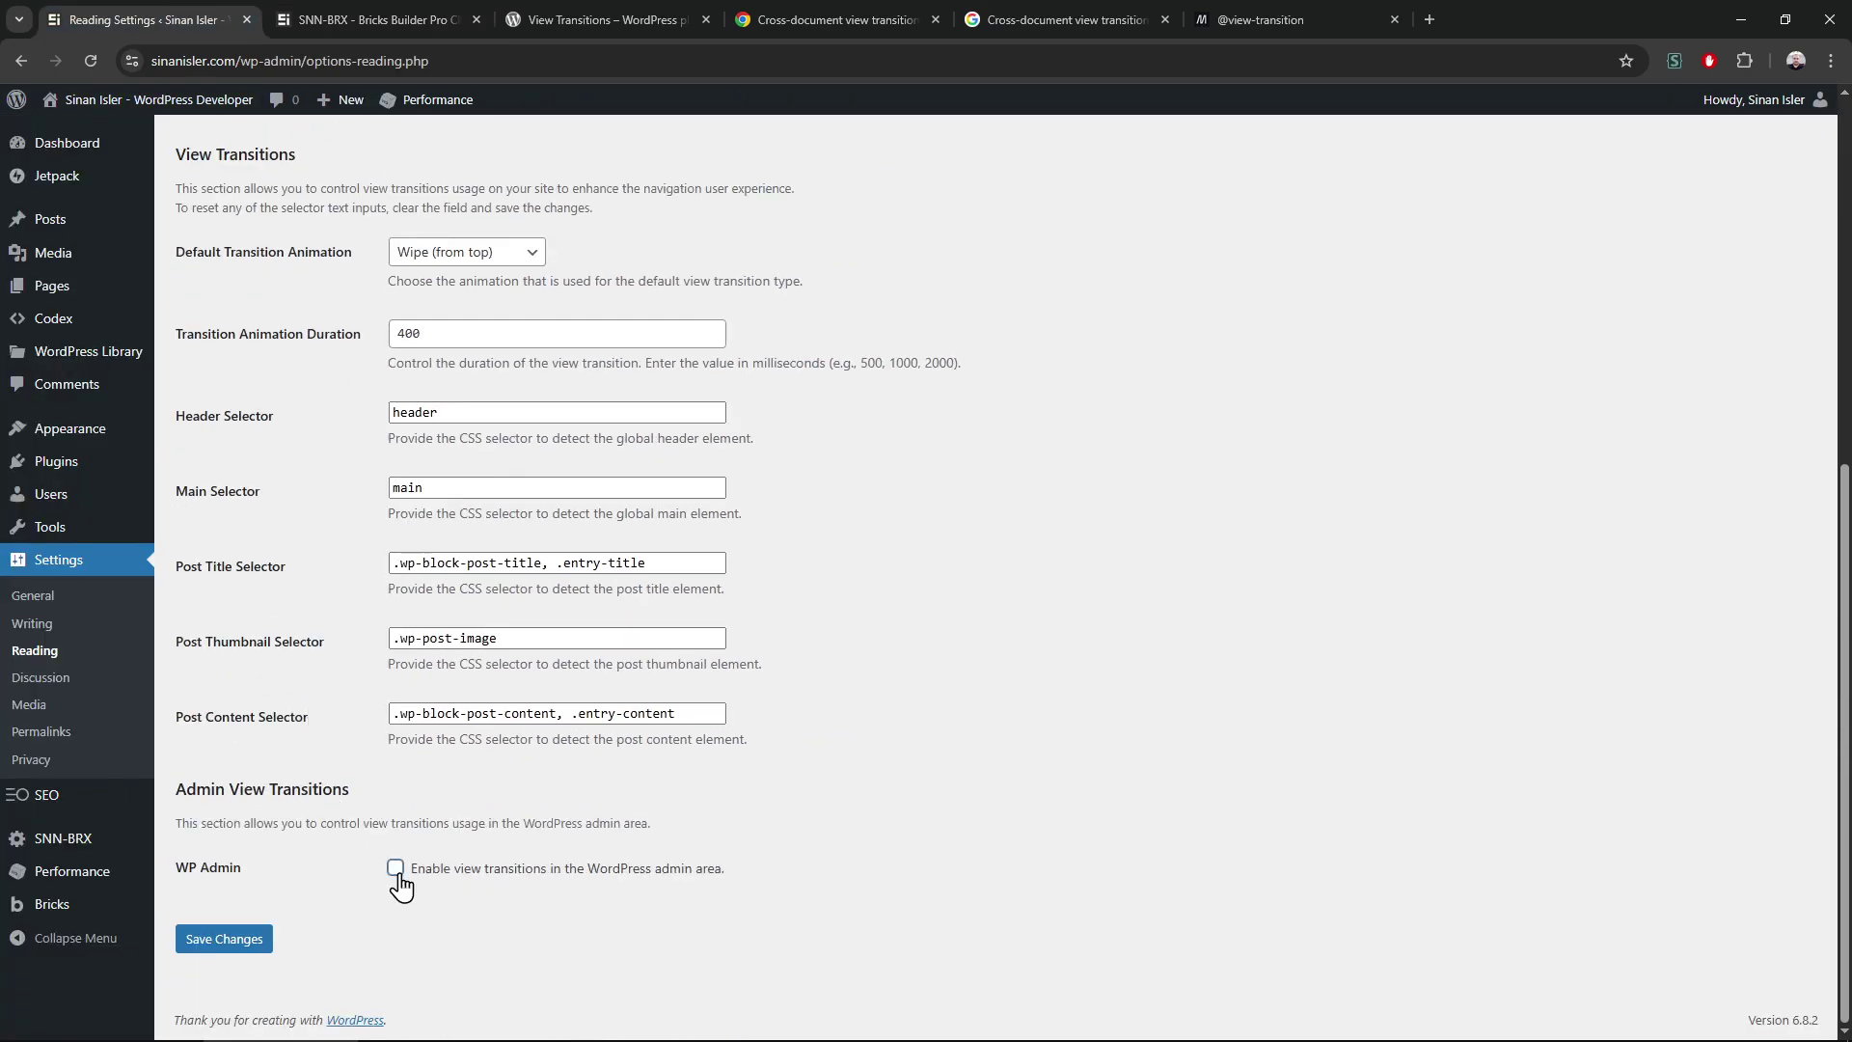
pyautogui.click(222, 937)
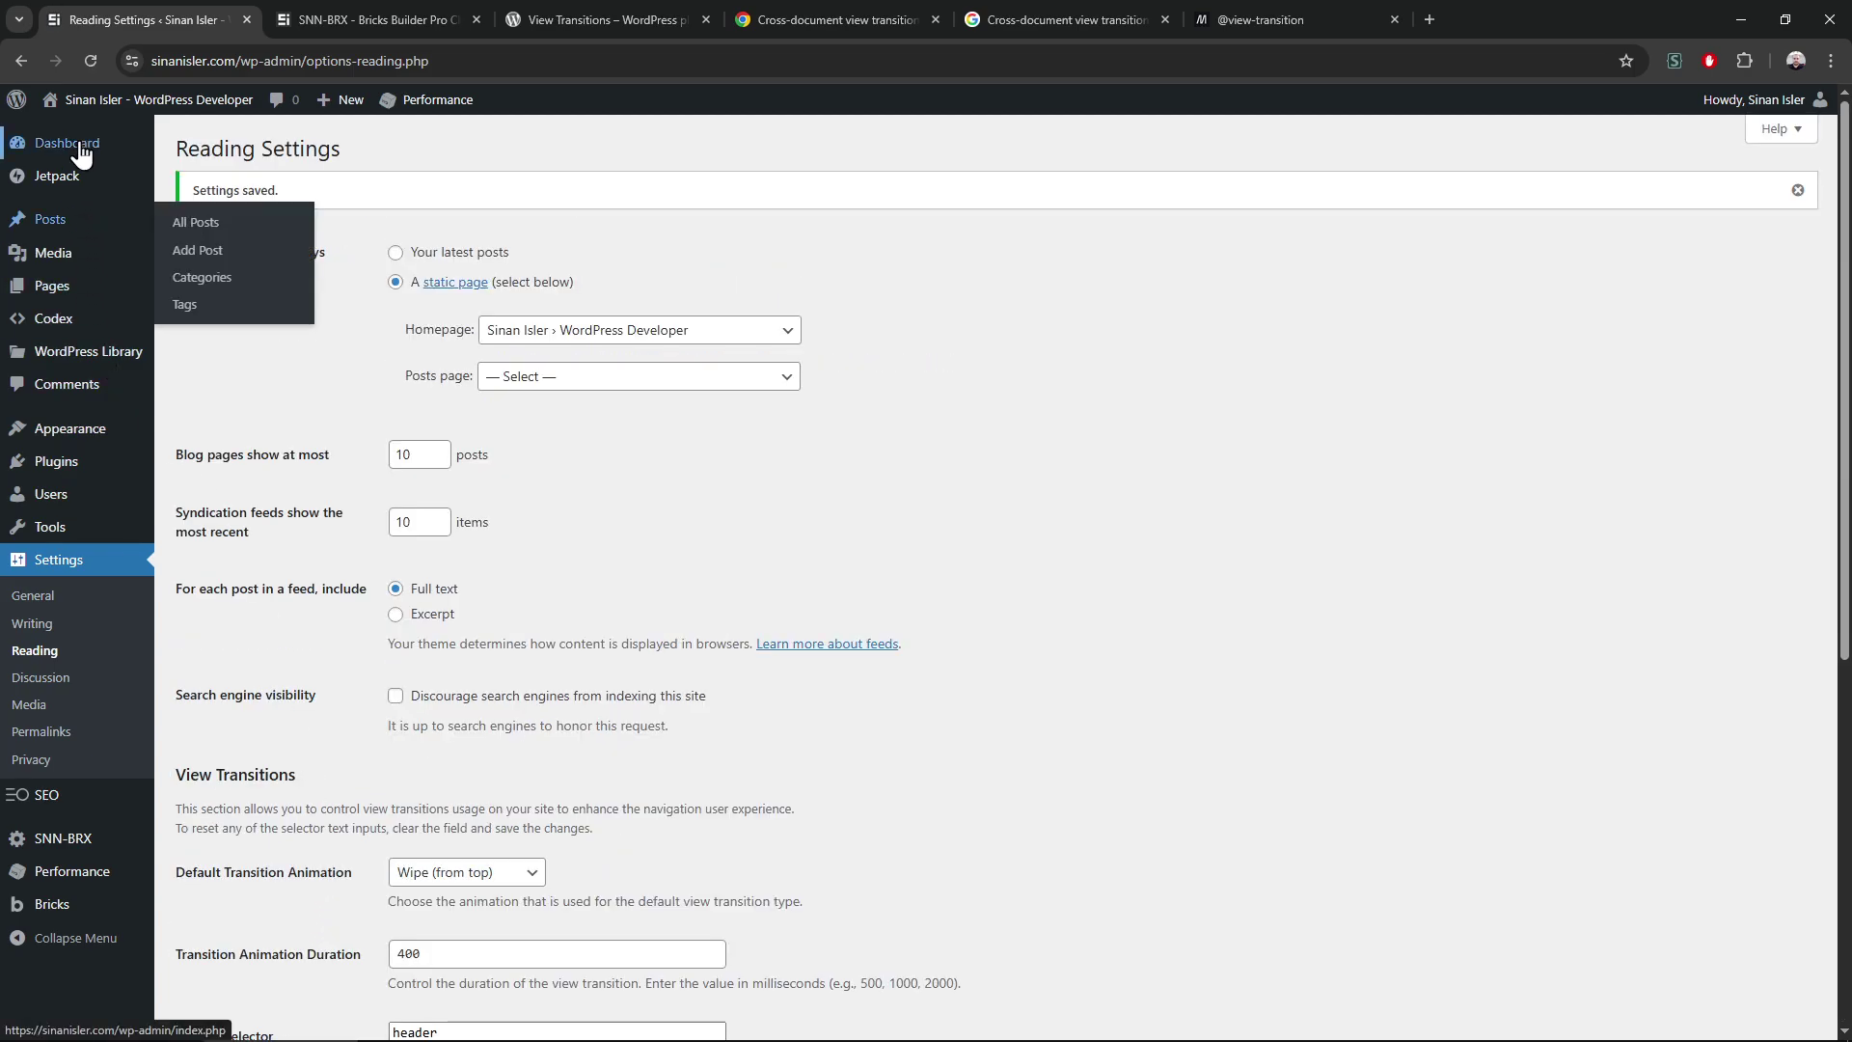
# Browse Dashboard, Jetpack, Posts, Media, WordPress Library, Comments and Plugins to test admin transitions
pyautogui.click(67, 141)
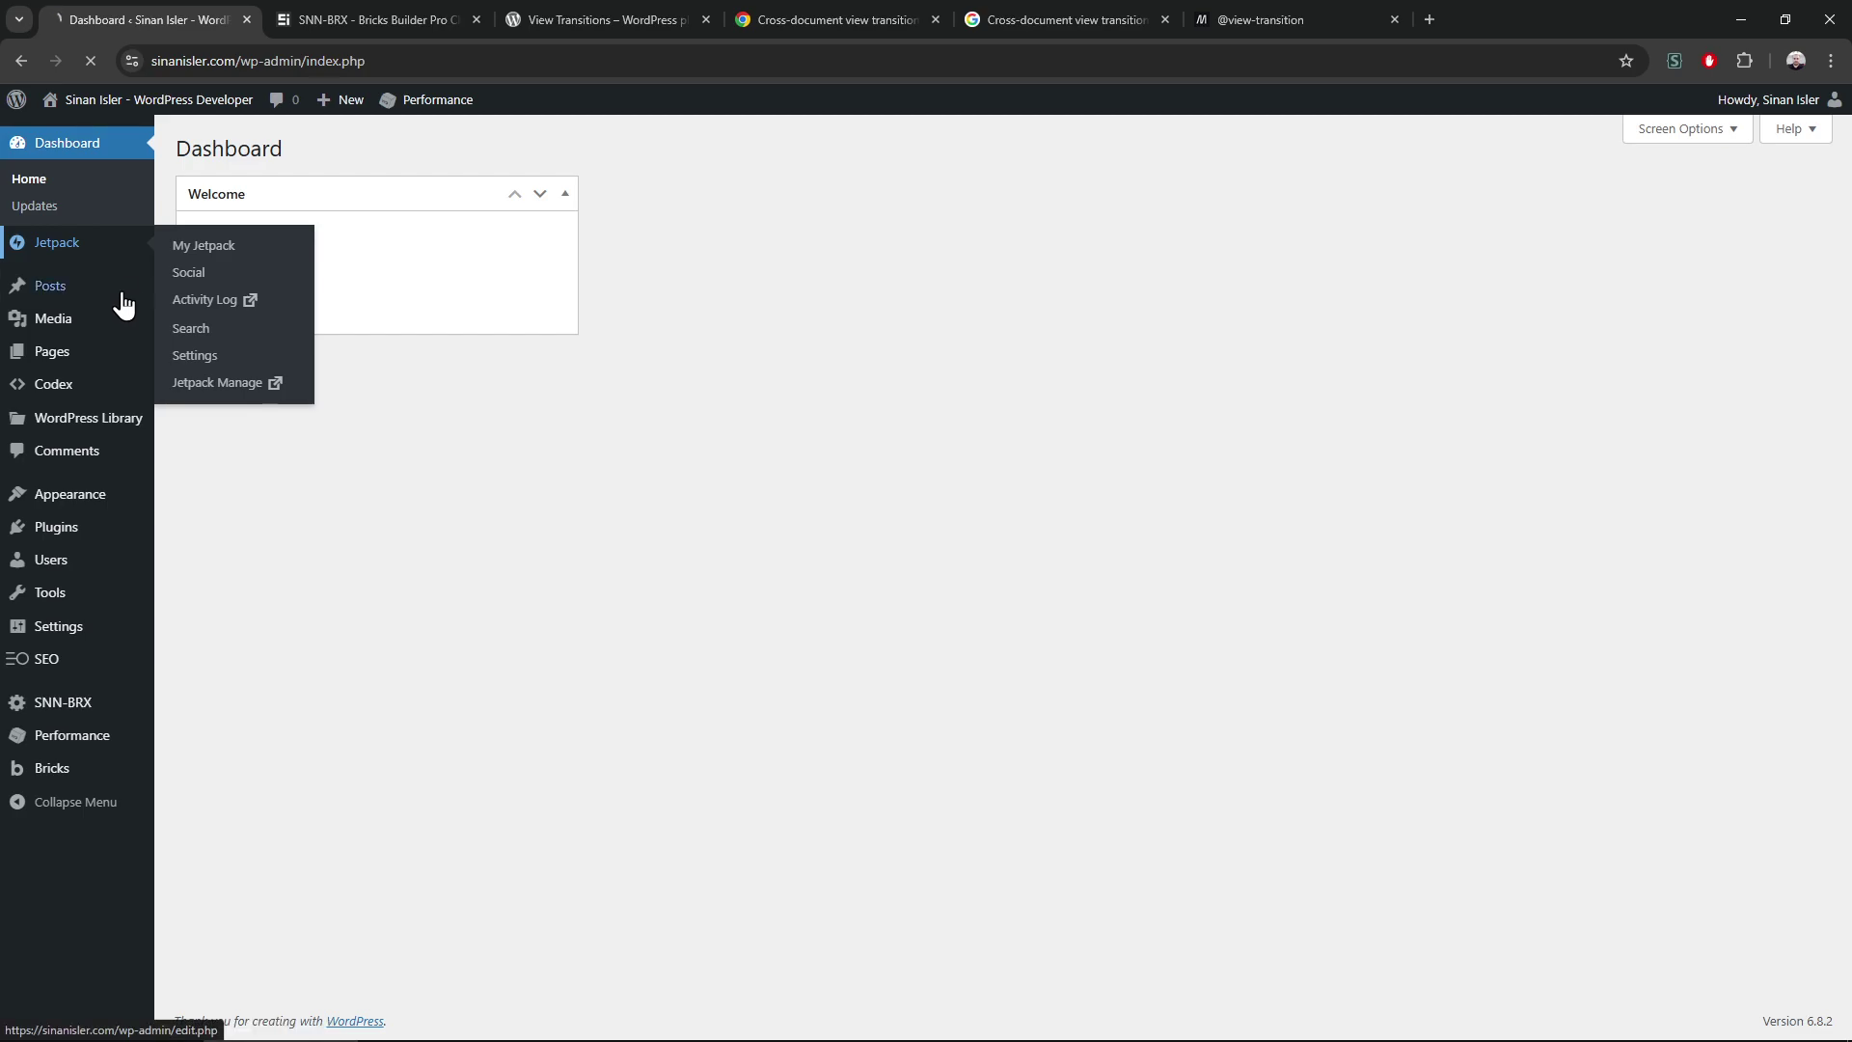
pyautogui.click(58, 290)
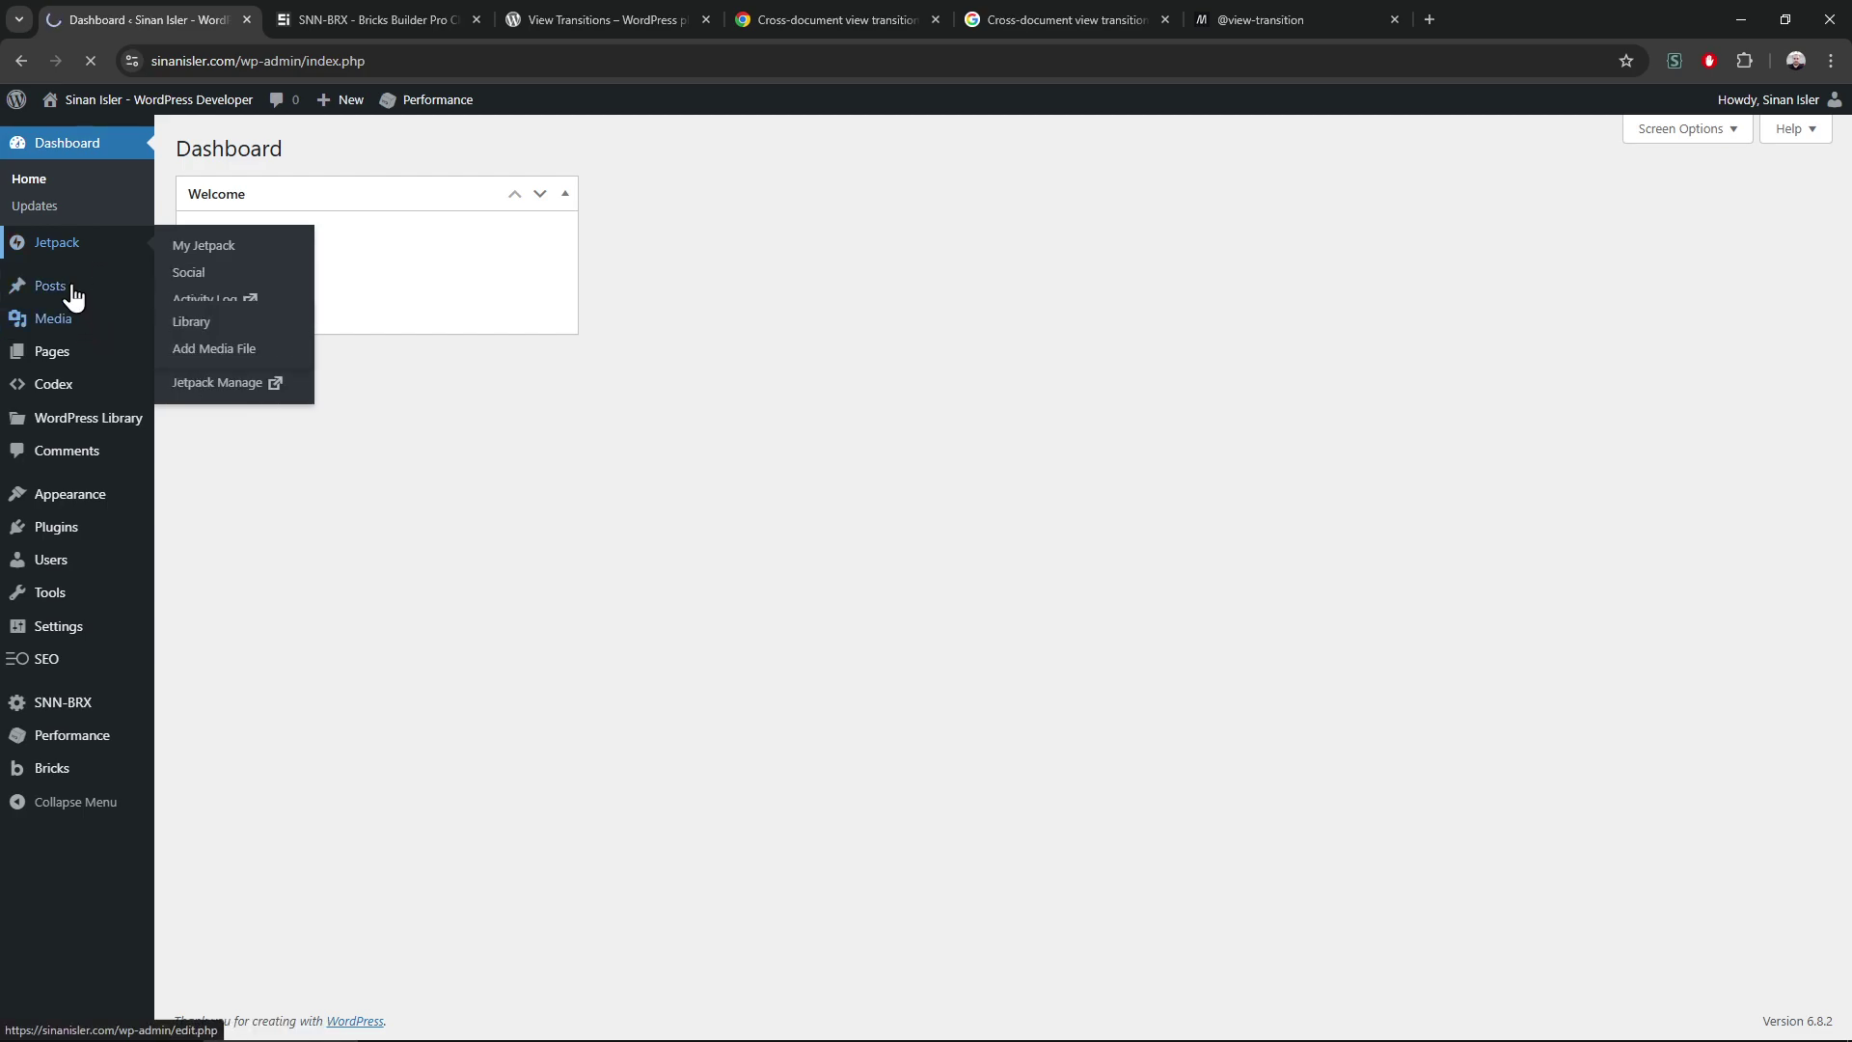
pyautogui.click(58, 242)
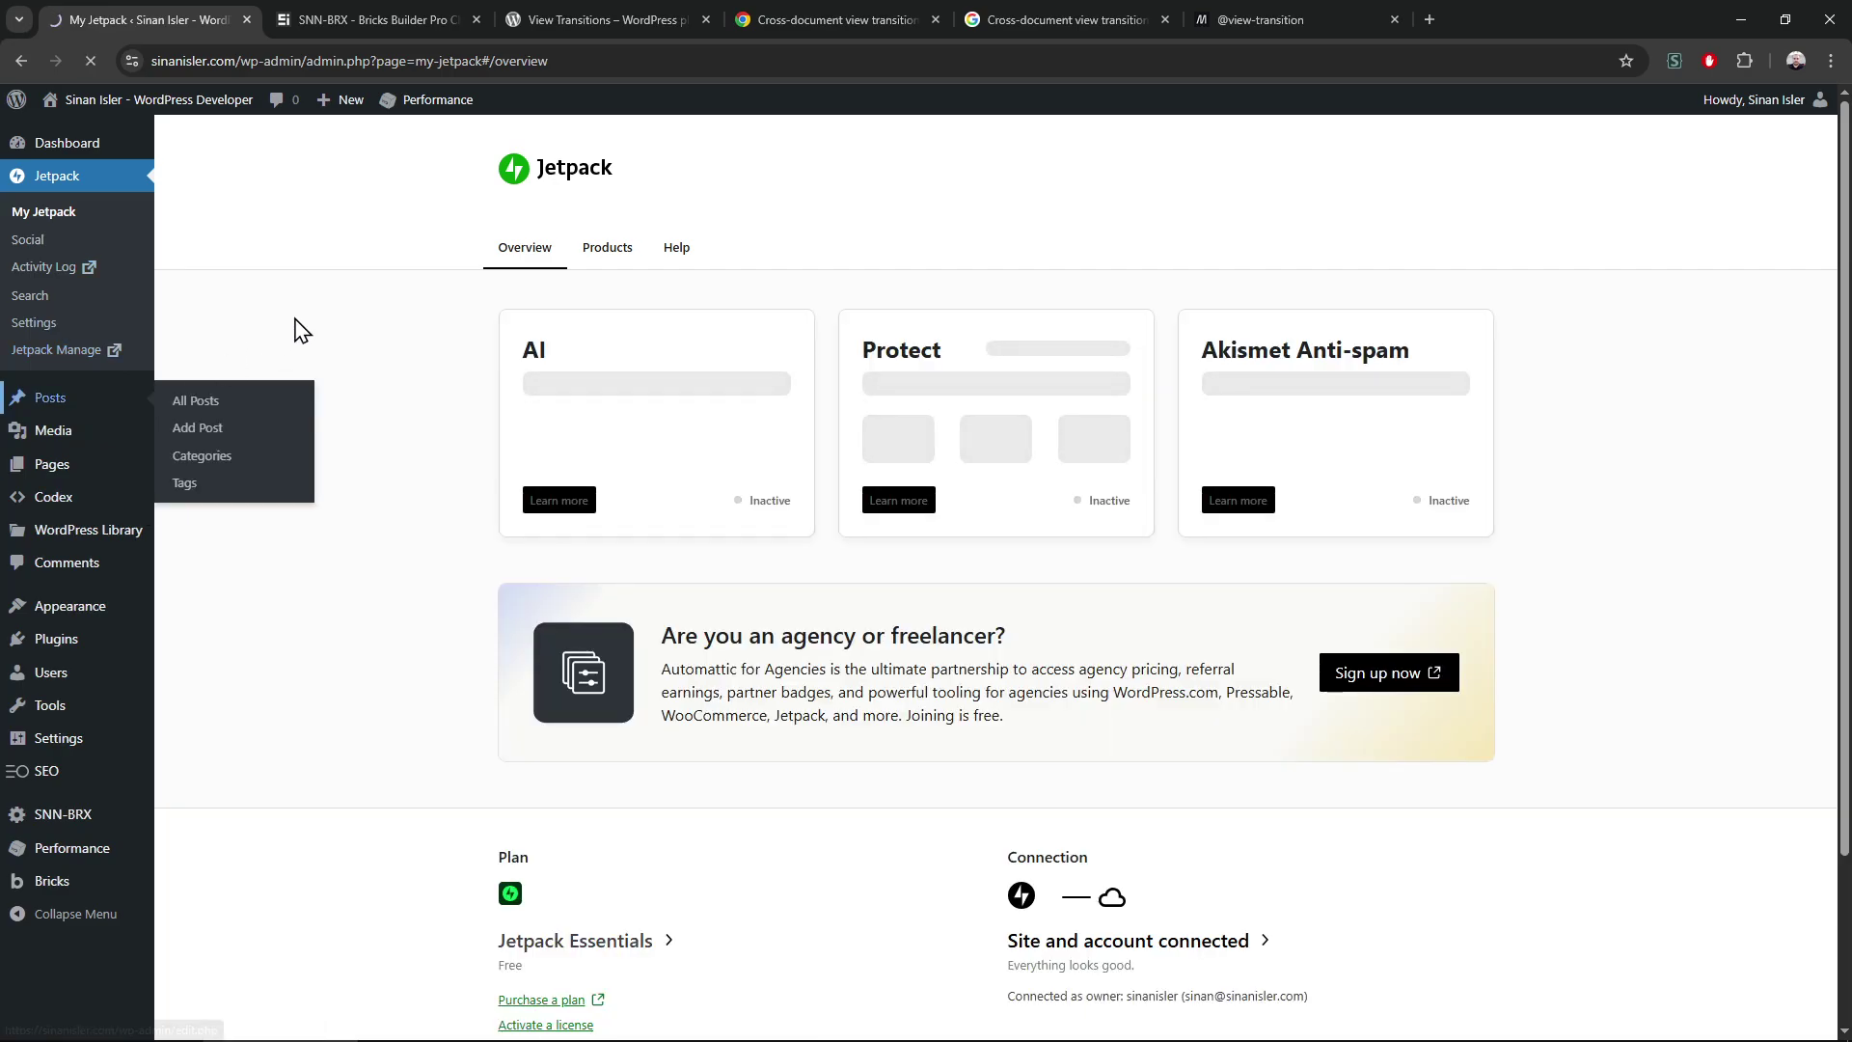
pyautogui.click(50, 396)
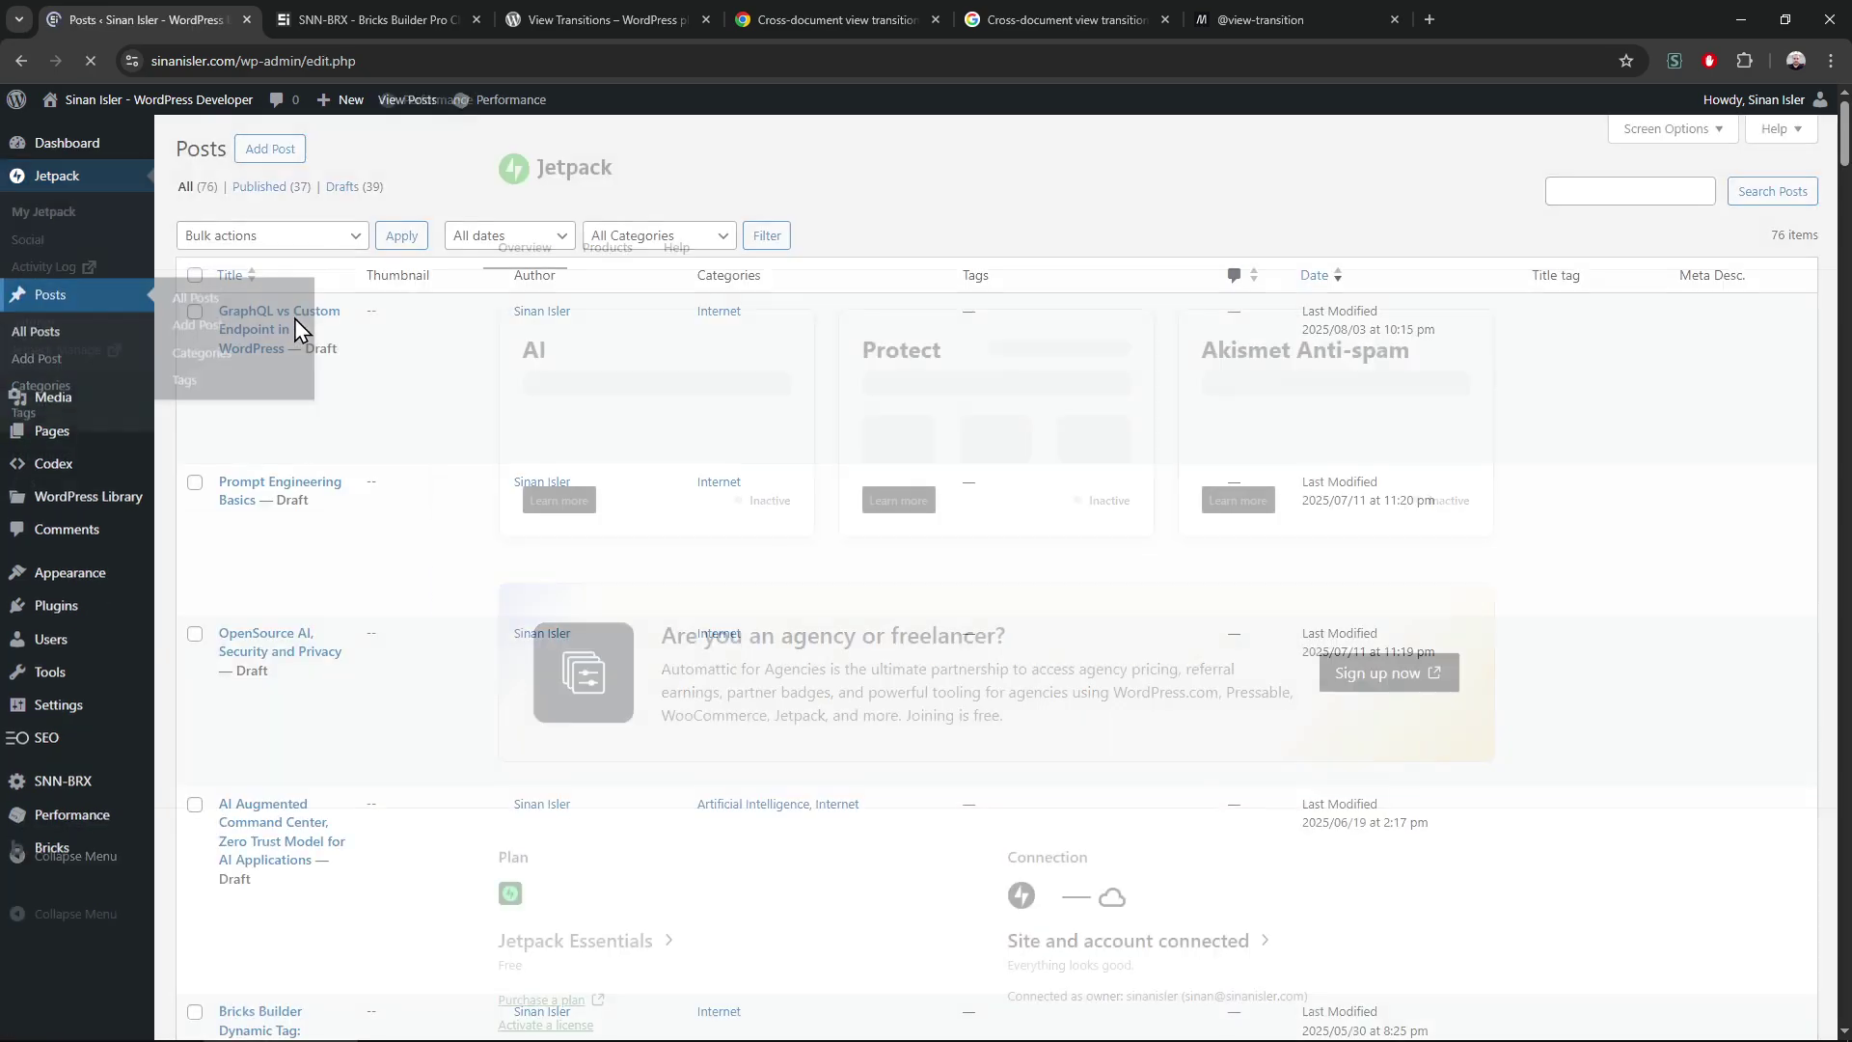
pyautogui.click(54, 374)
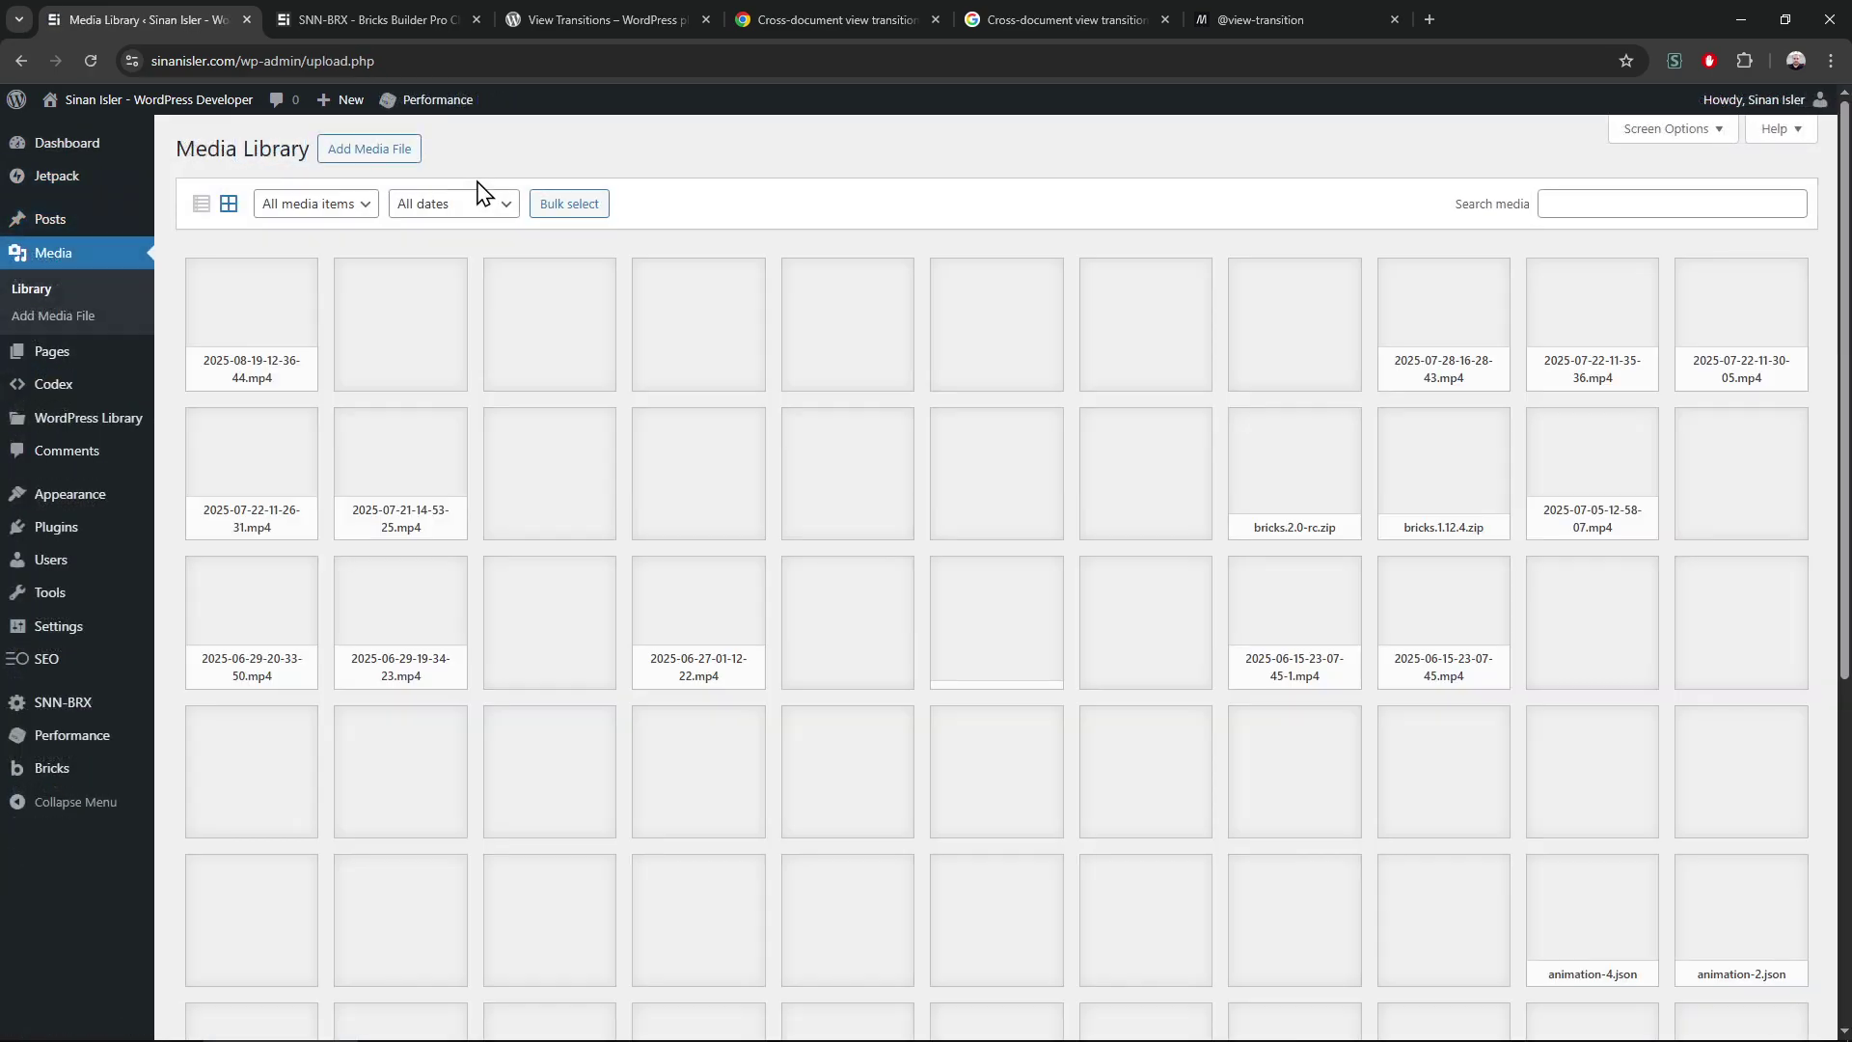
pyautogui.click(88, 417)
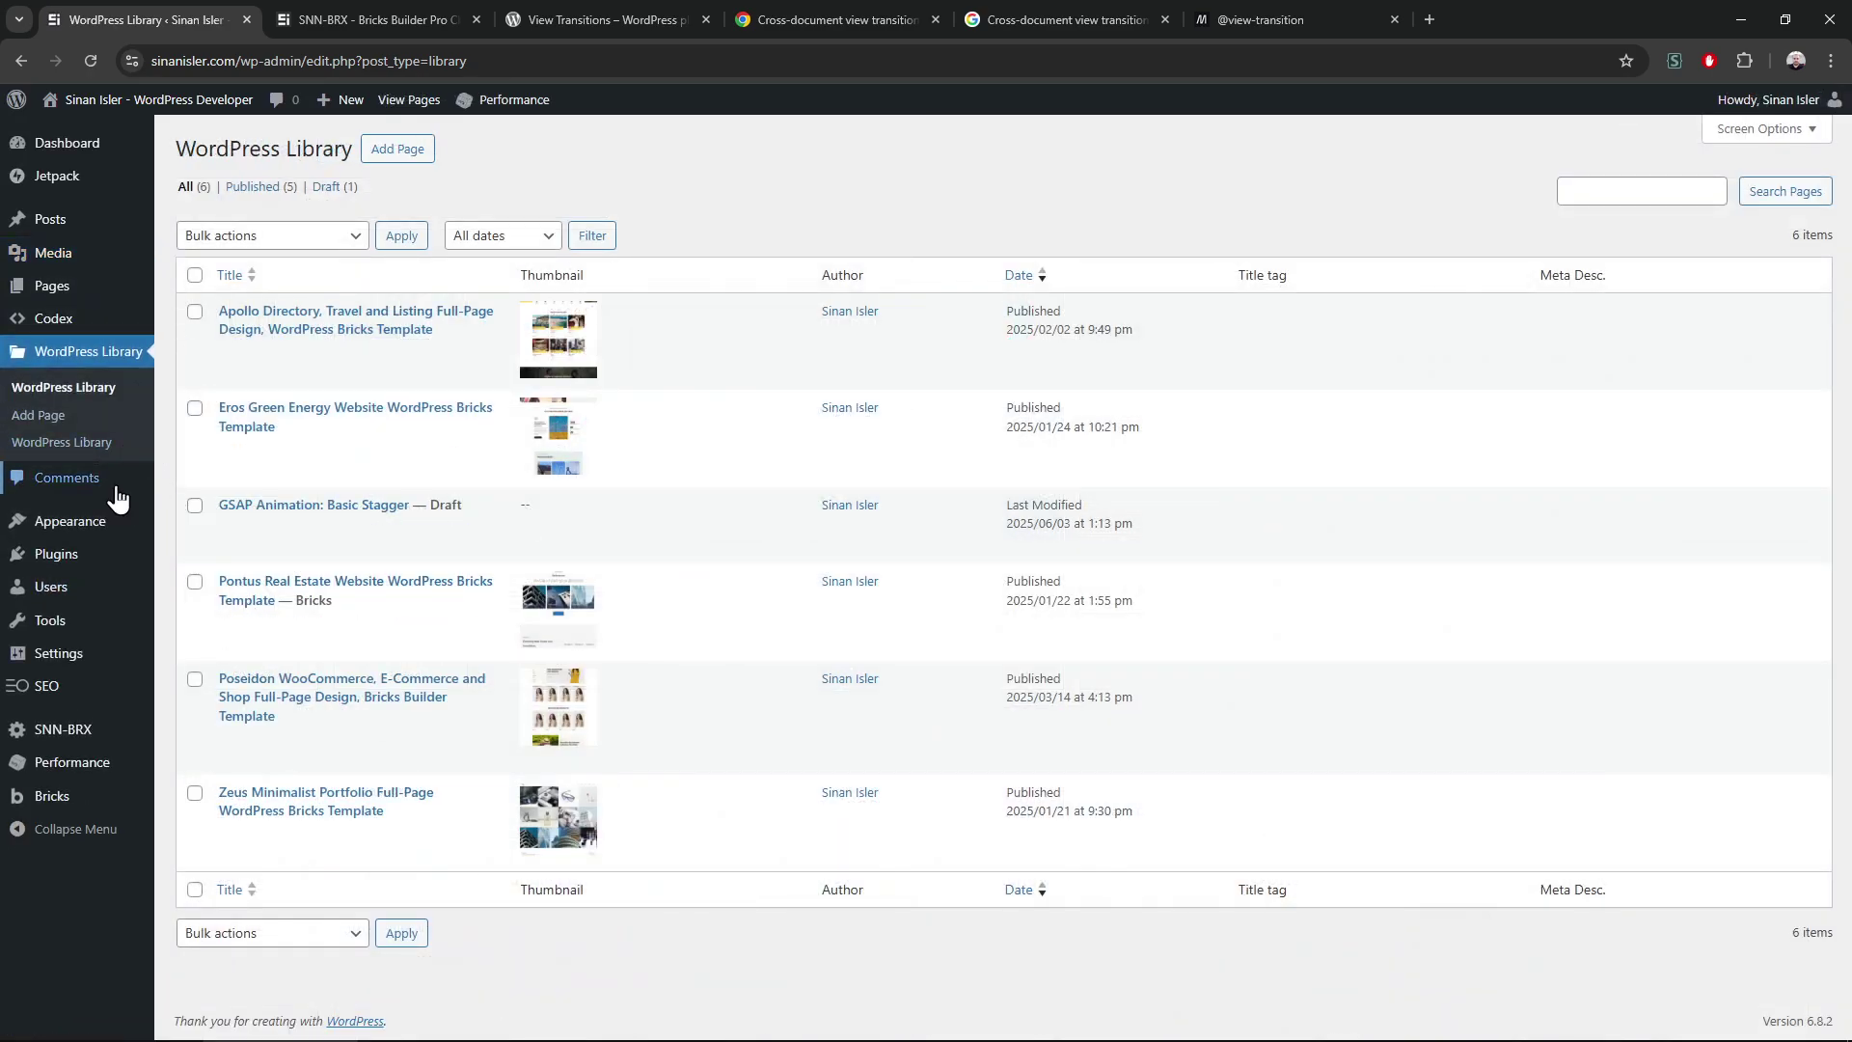
pyautogui.click(65, 476)
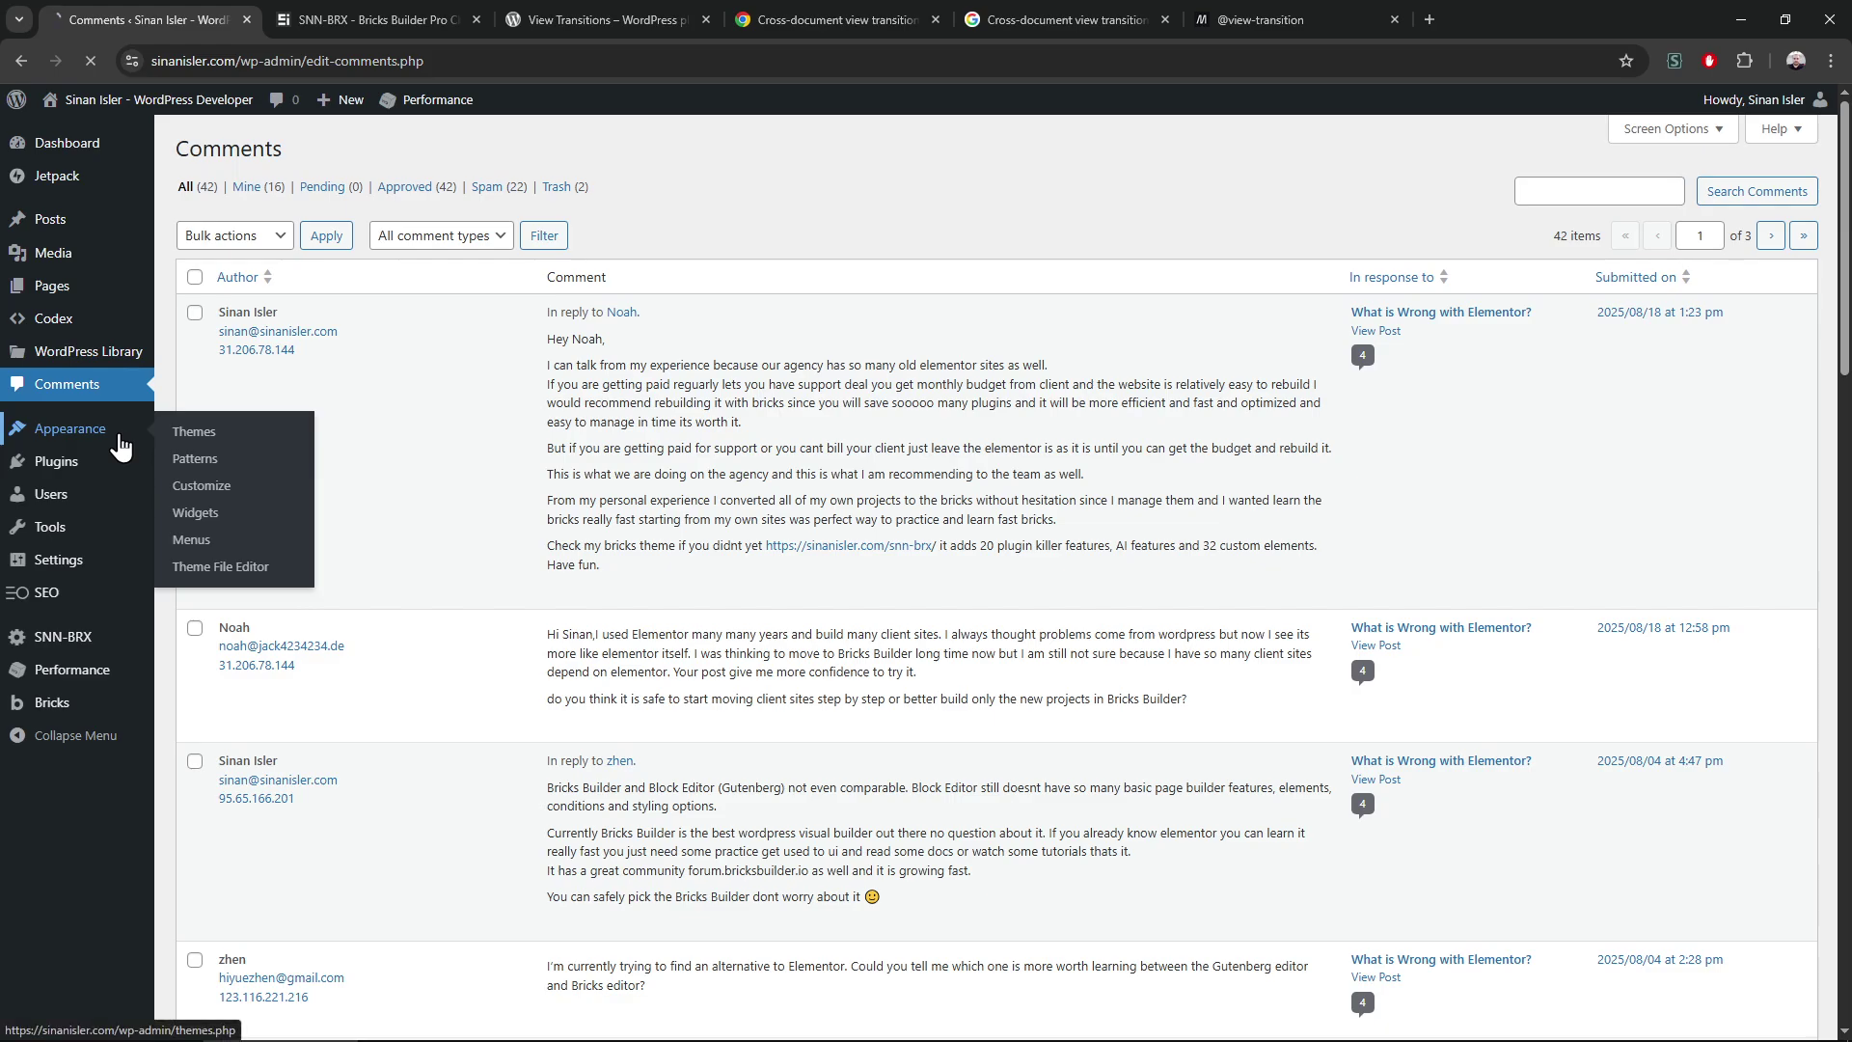
pyautogui.click(55, 636)
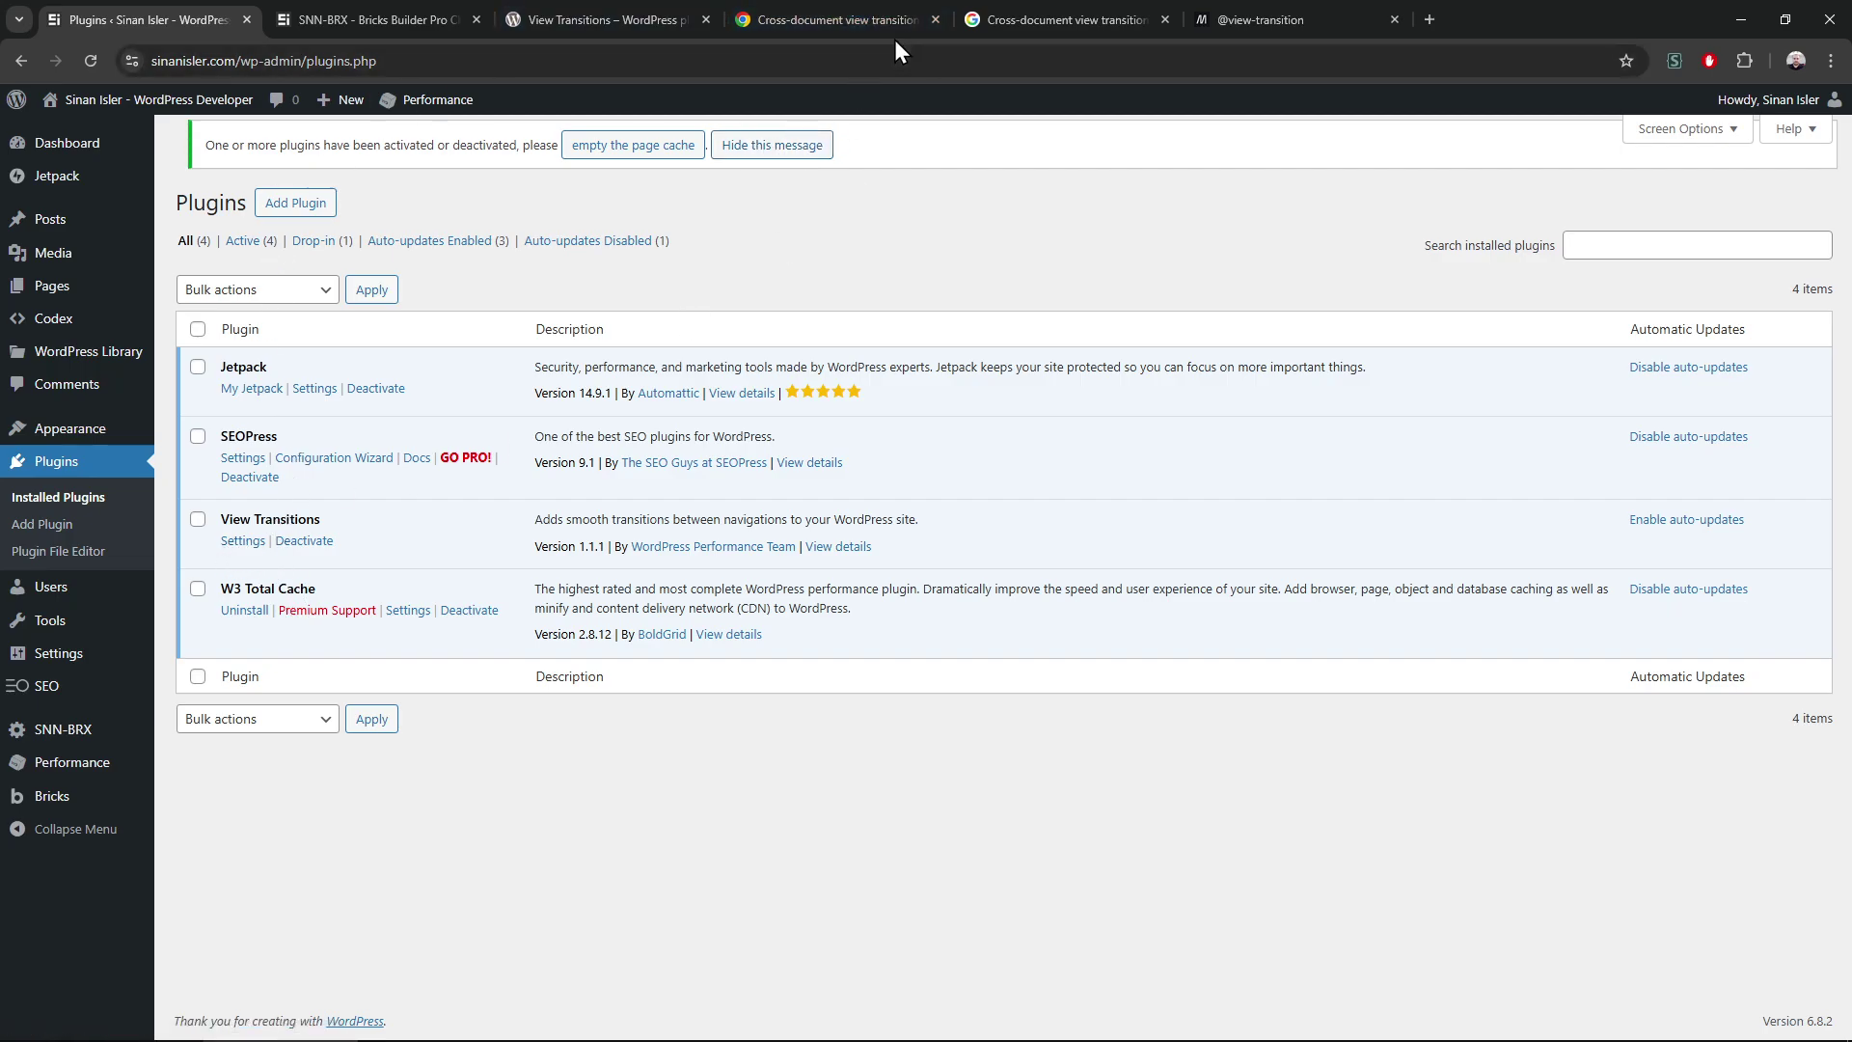
# Read the cross-document opt-in section of the Chrome docs, glancing at the other tabs
pyautogui.click(601, 19)
pyautogui.click(833, 18)
pyautogui.scroll(-5, 548, 626)
pyautogui.scroll(-3, 547, 626)
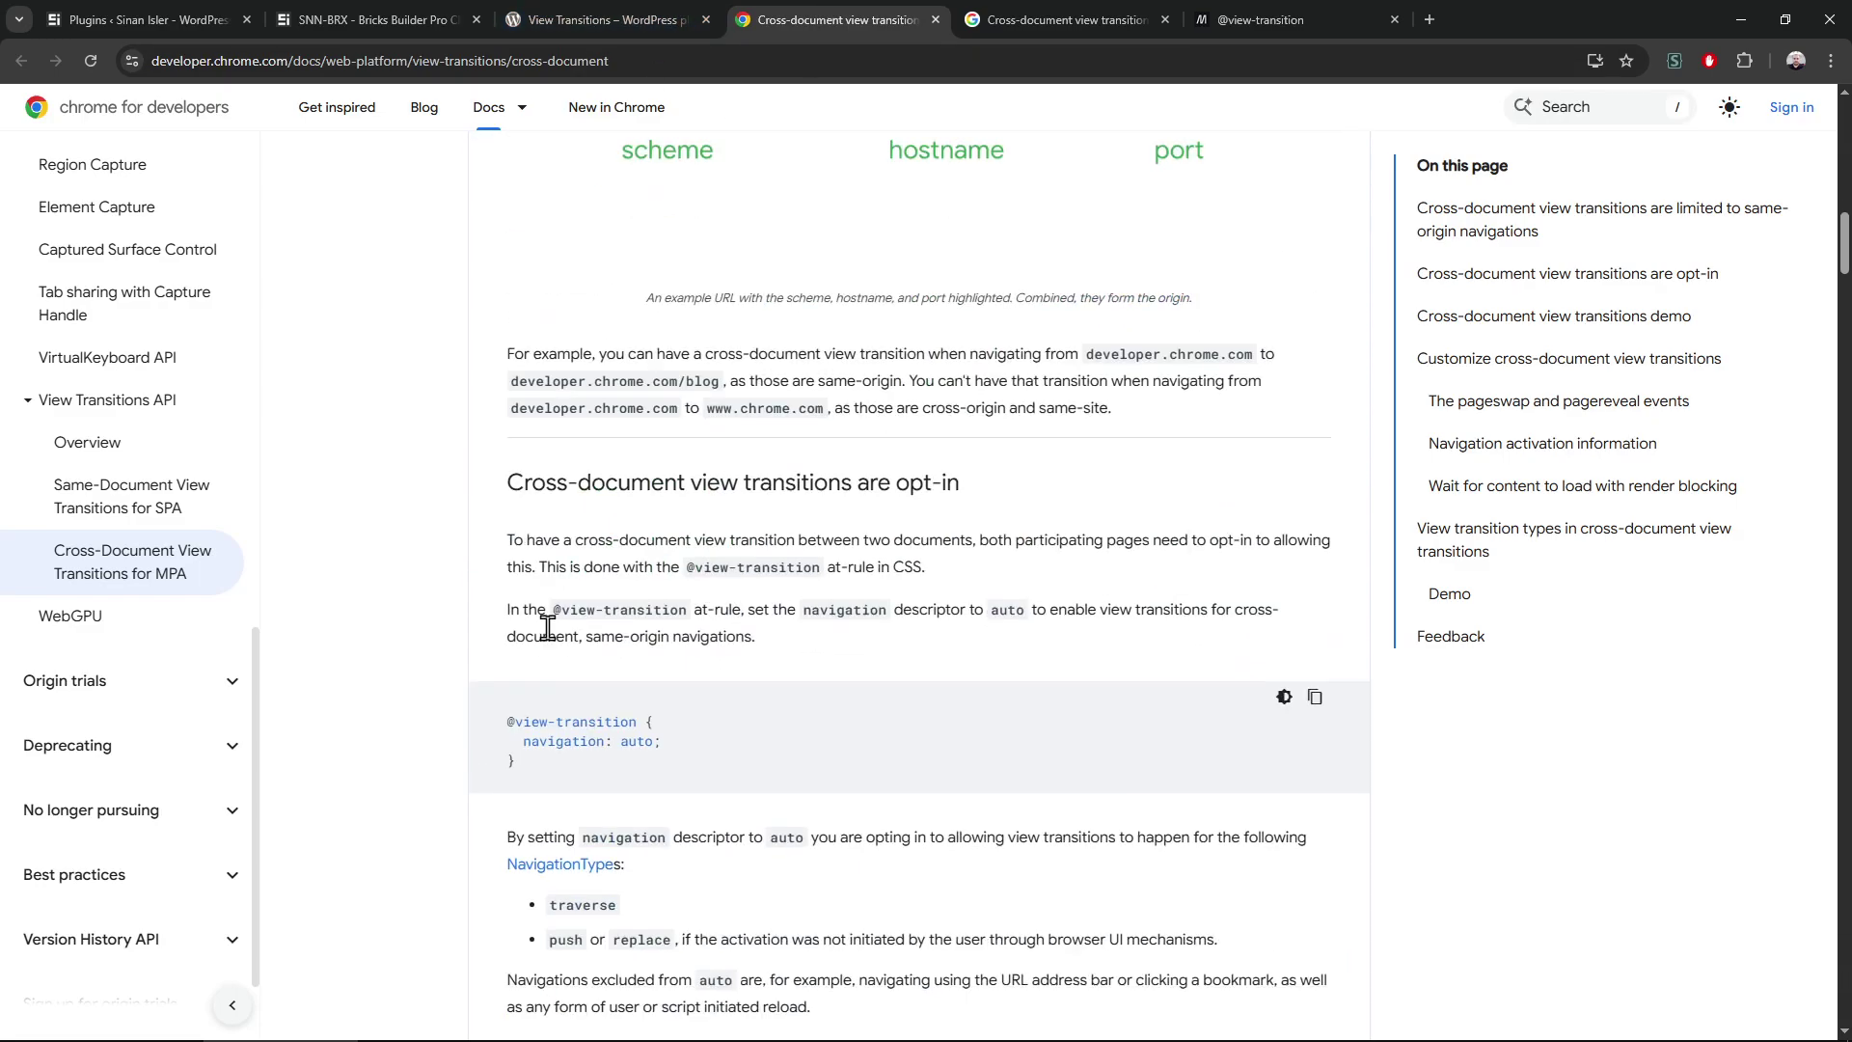
pyautogui.scroll(-1, 547, 625)
pyautogui.scroll(2, 547, 625)
pyautogui.scroll(-3, 550, 639)
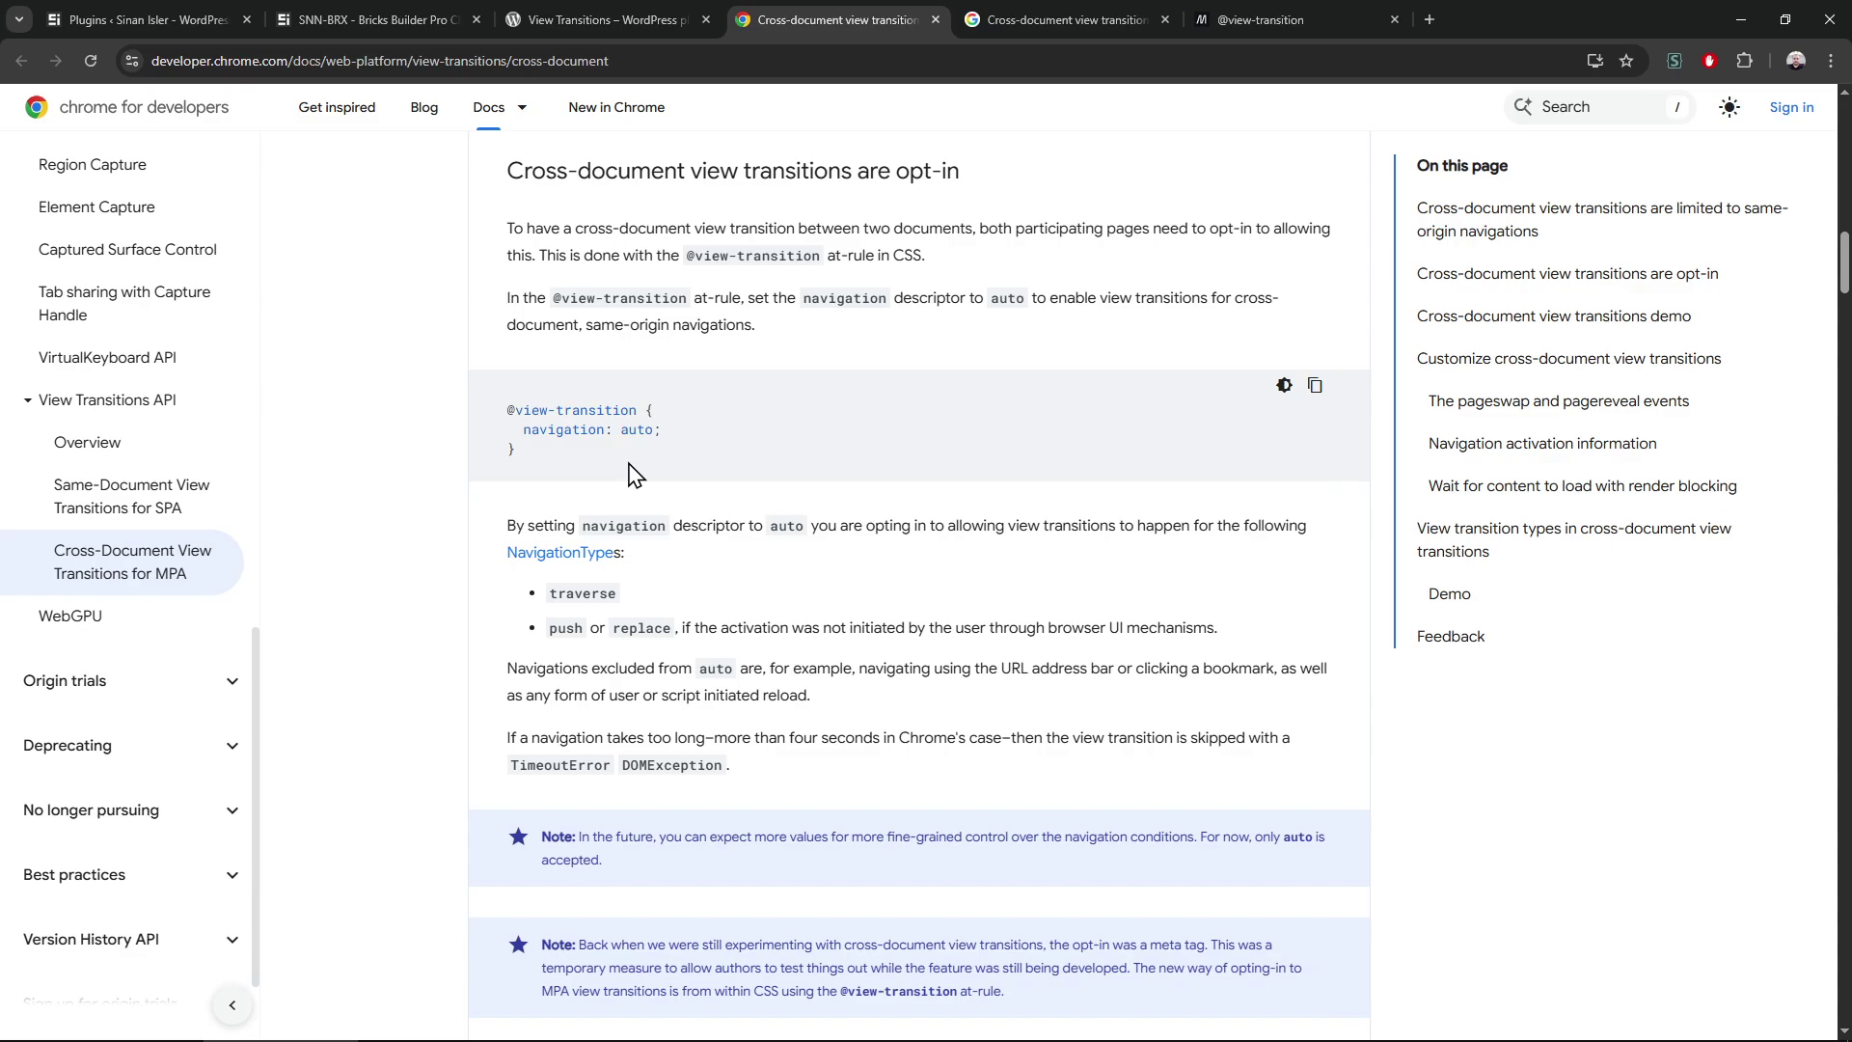
pyautogui.scroll(-10, 619, 462)
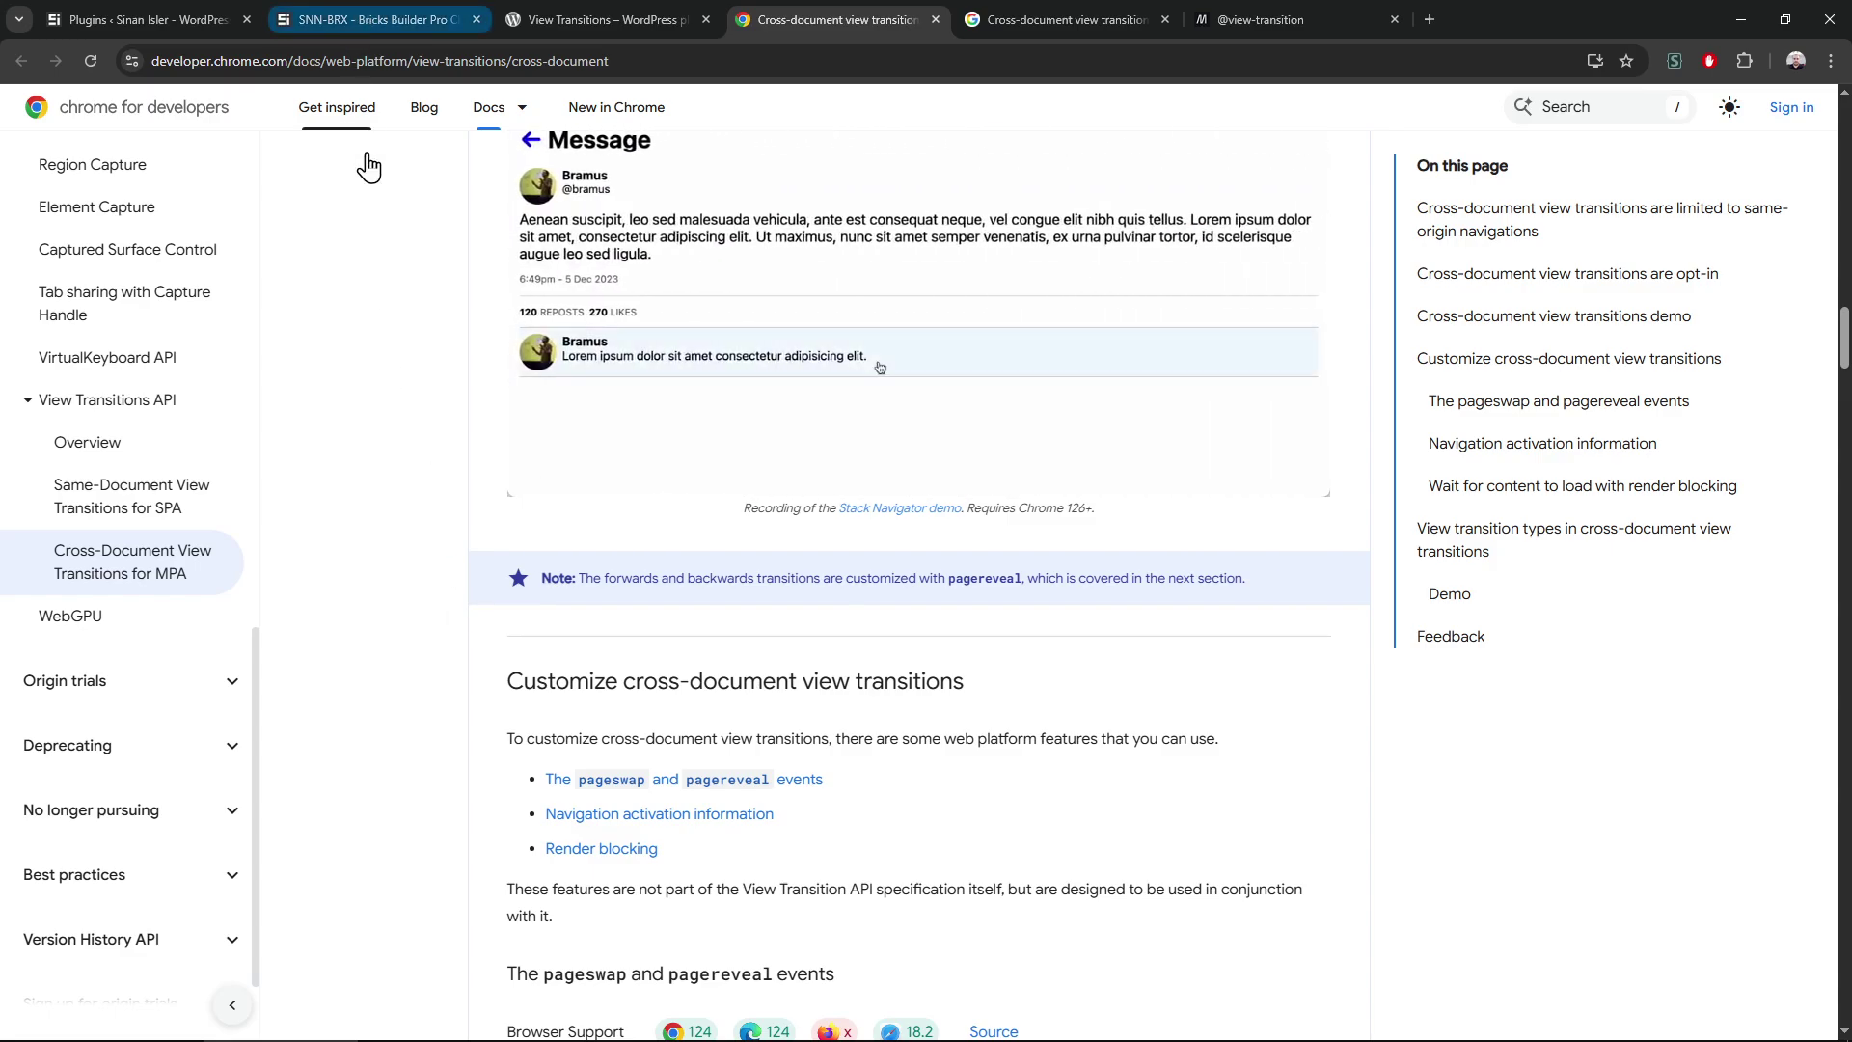
pyautogui.scroll(-3, 413, 521)
pyautogui.click(370, 19)
pyautogui.click(146, 19)
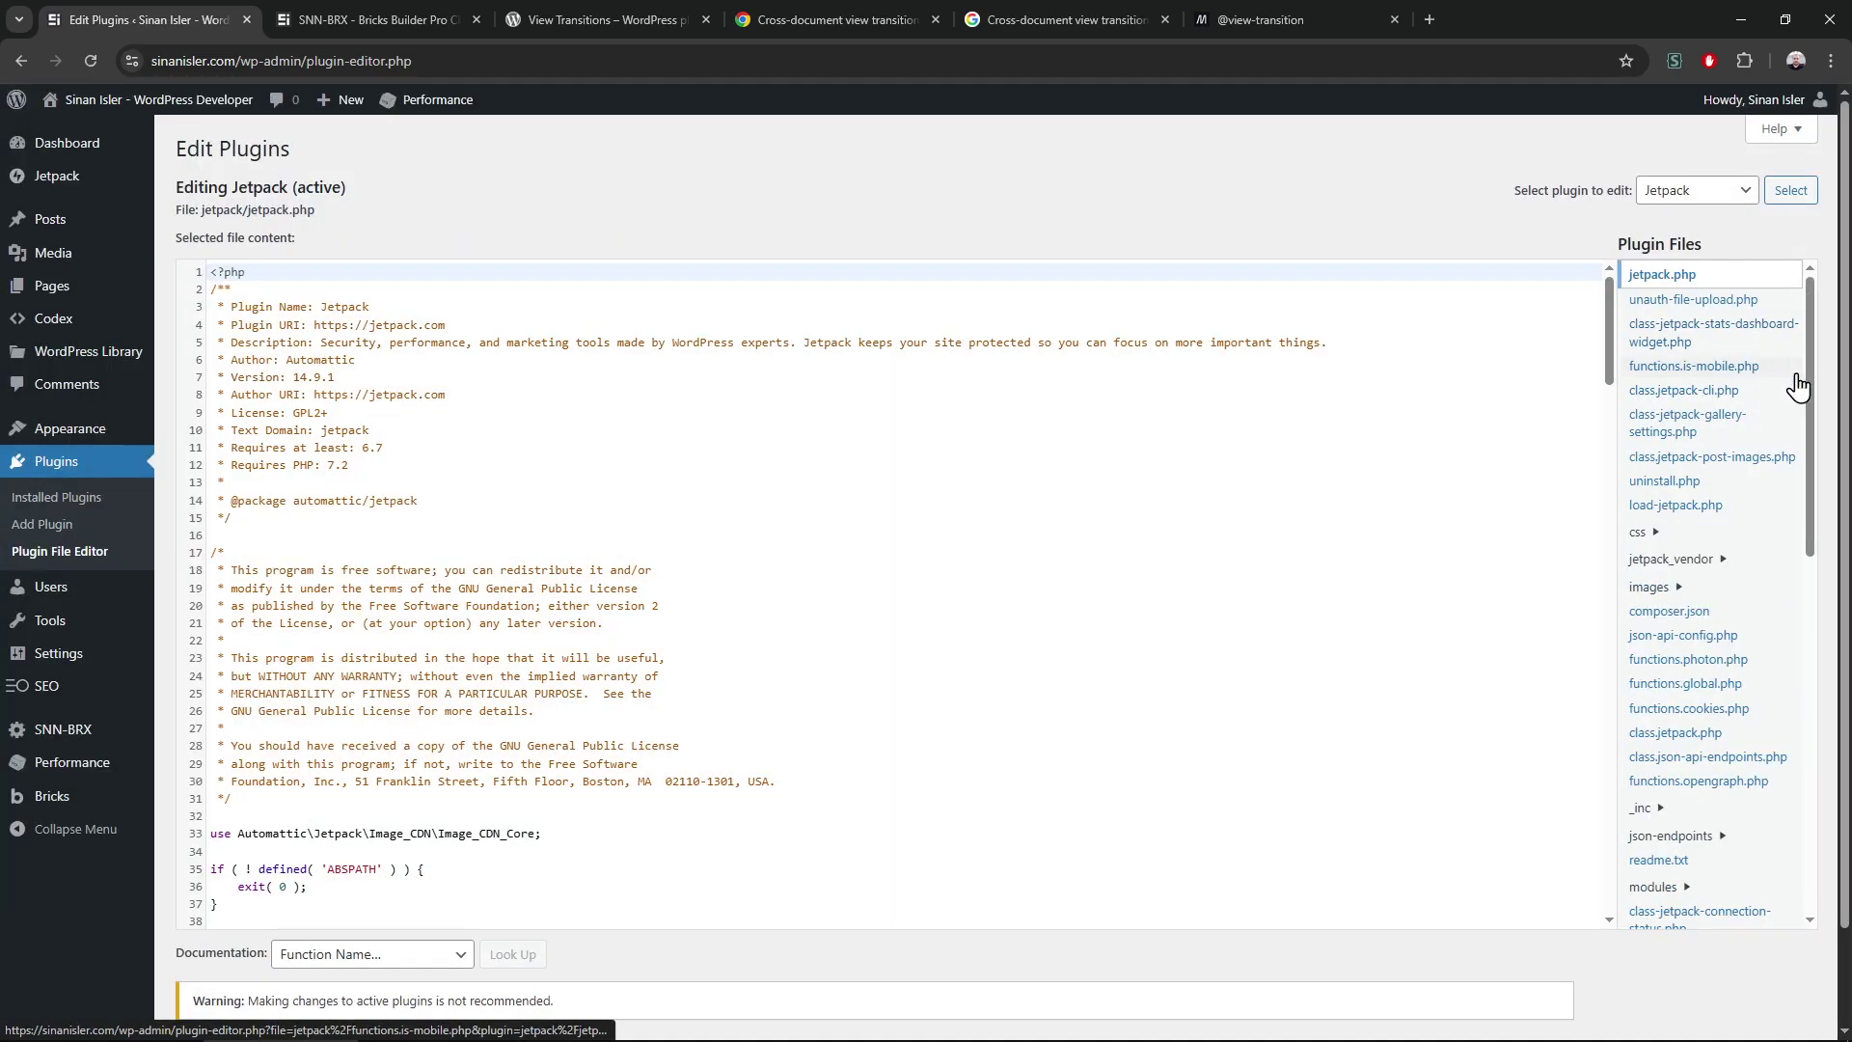
pyautogui.click(372, 19)
# Download the View Transitions plugin zip to Downloads and show it in its folder
pyautogui.click(579, 19)
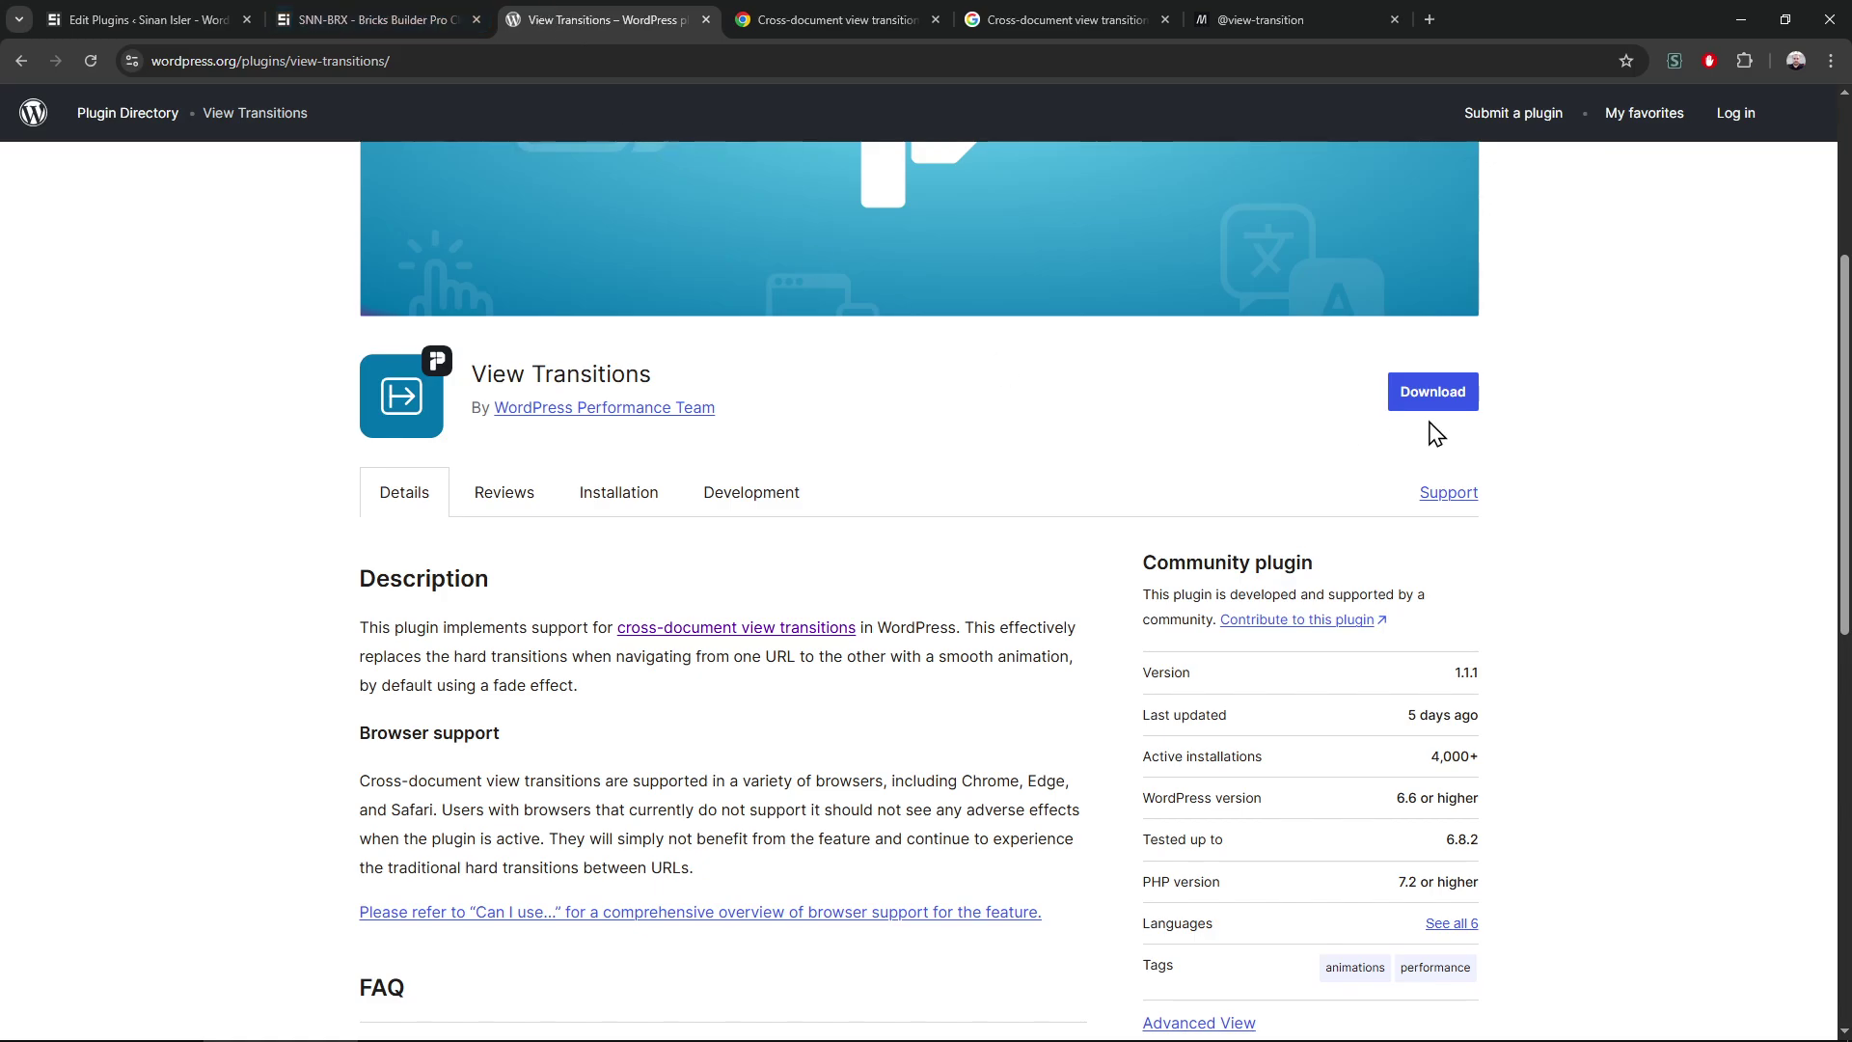
pyautogui.click(1433, 390)
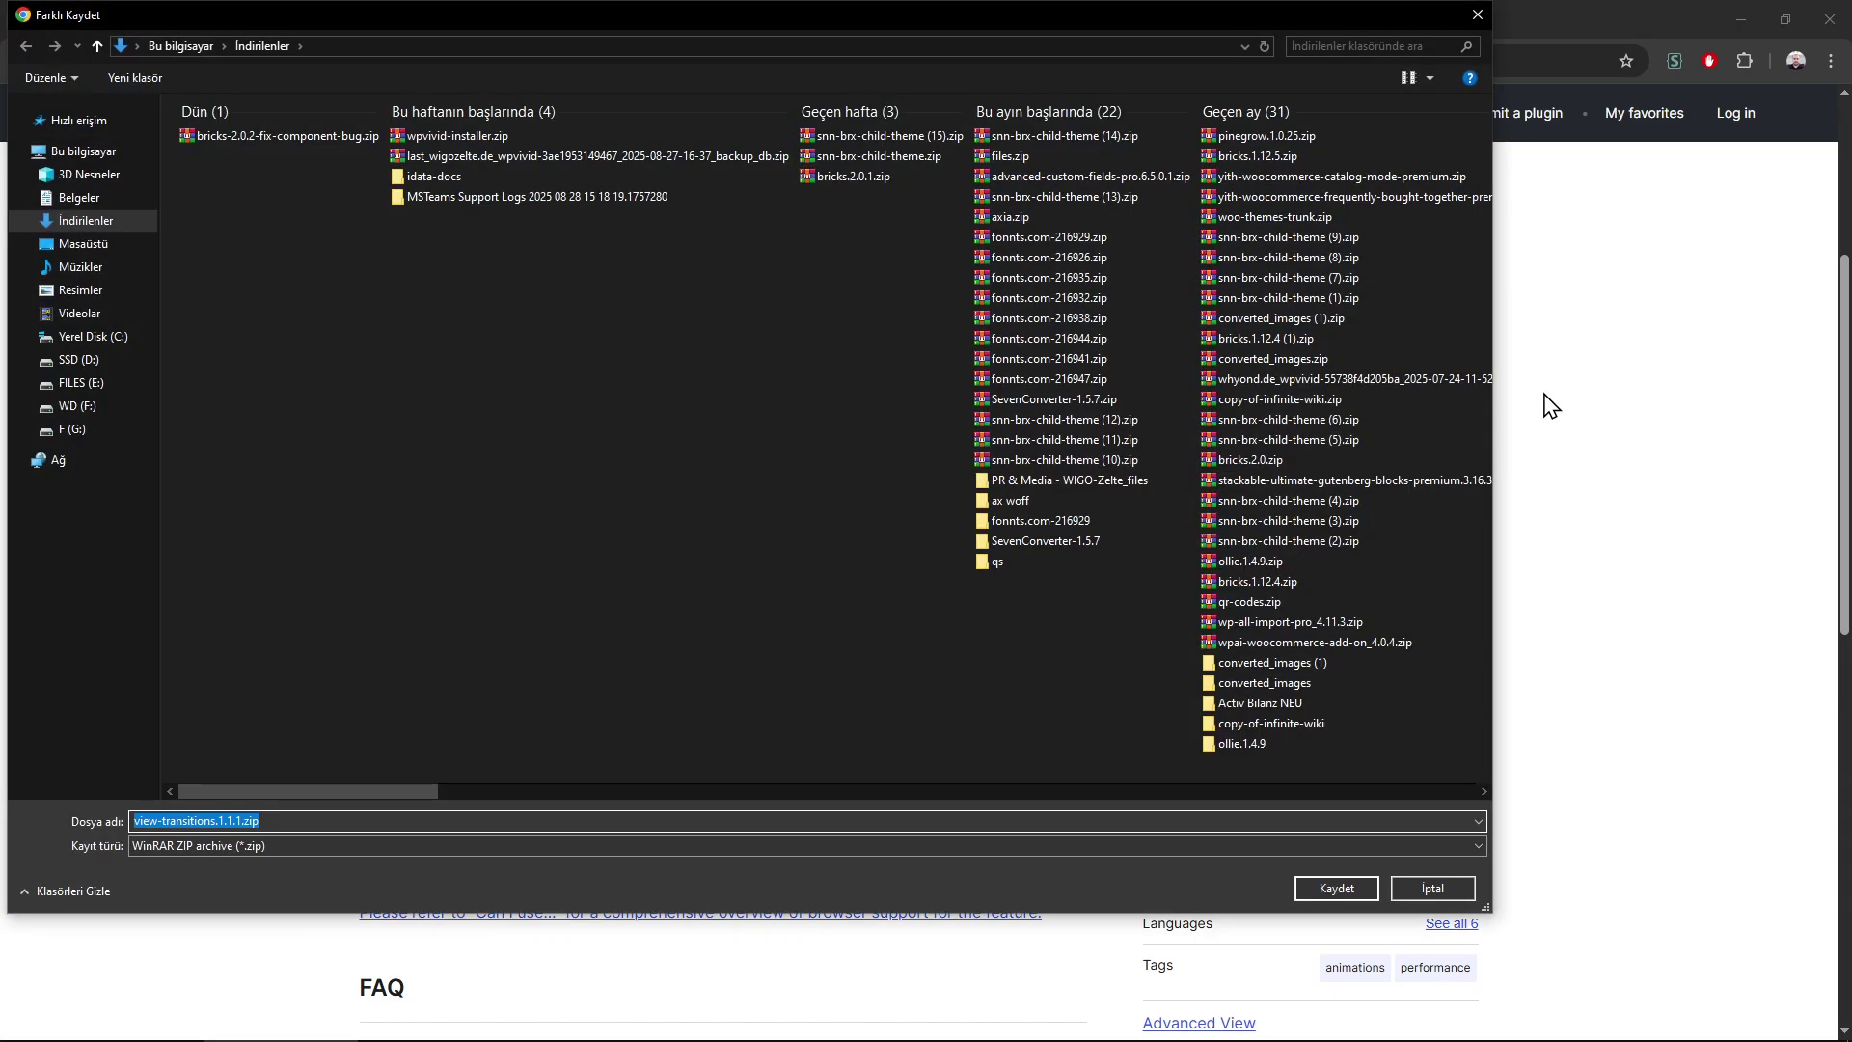
pyautogui.press('Return')
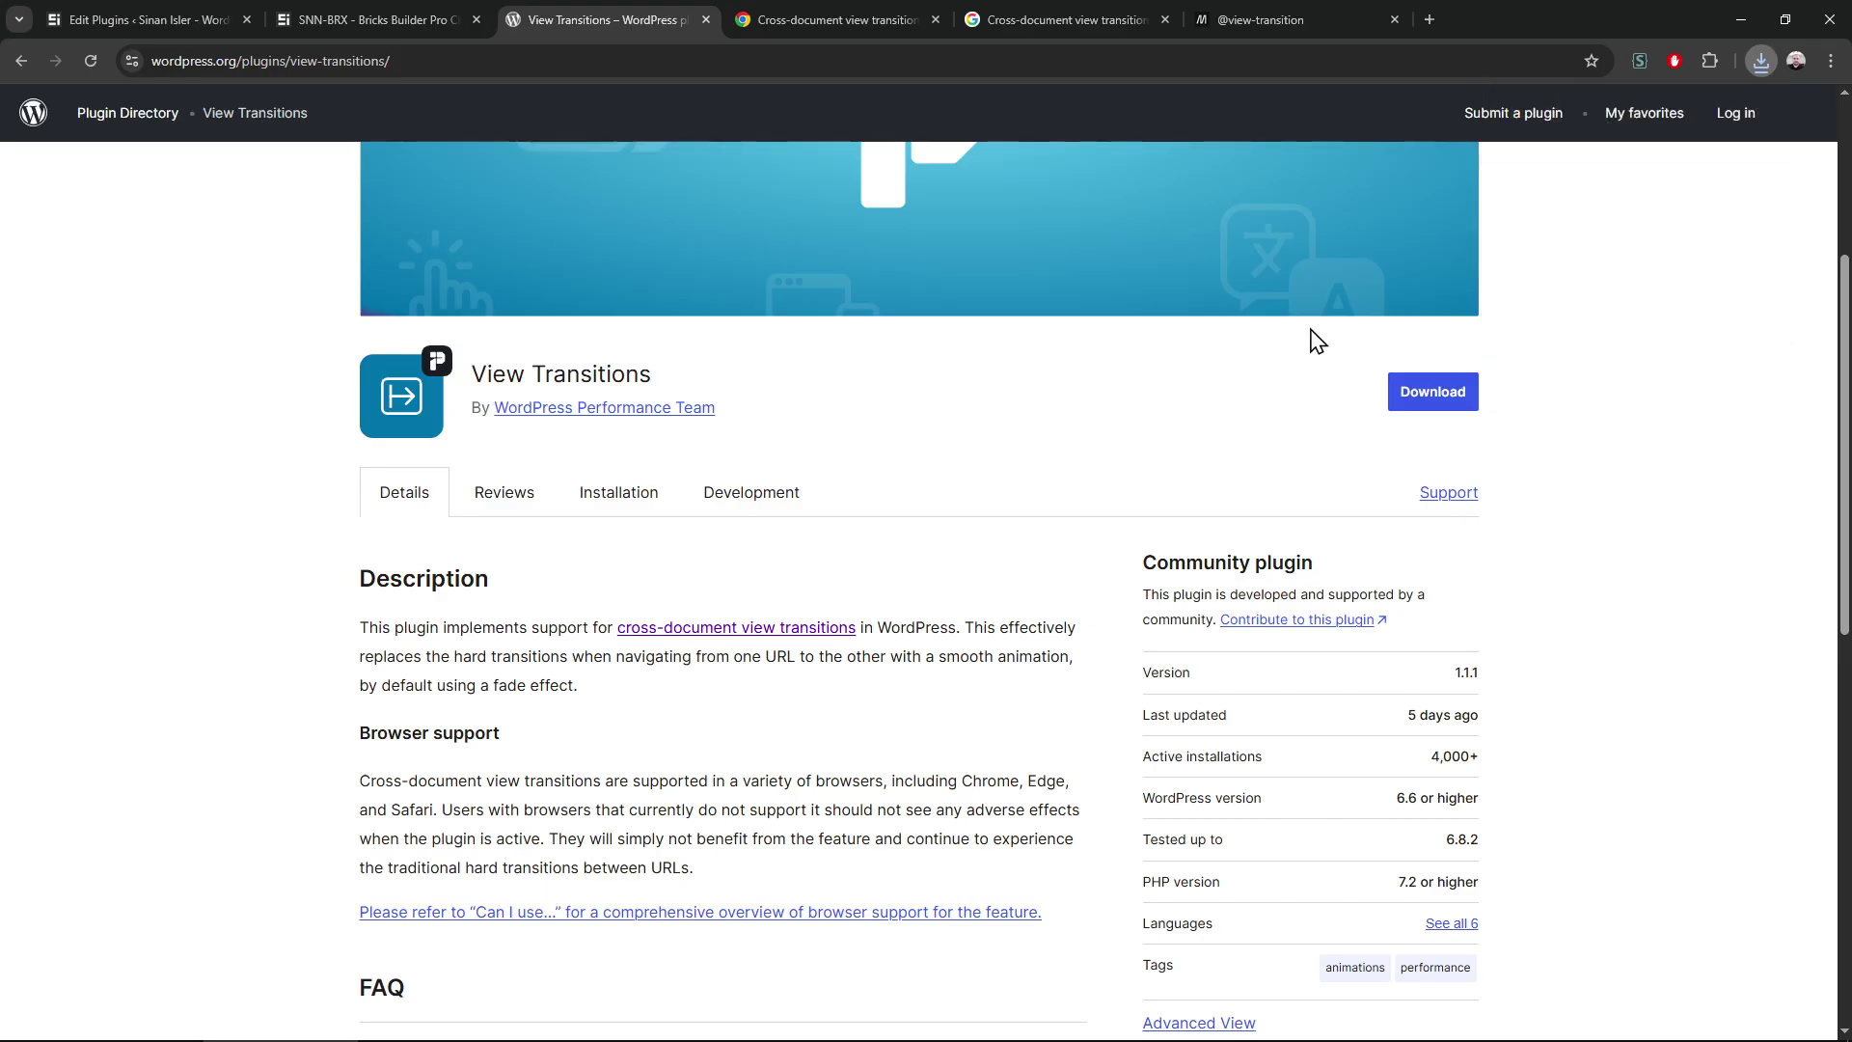
pyautogui.click(1315, 304)
# Extract the zip to view-transitions.1.1.1 and open the inner plugin folder in VS Code
pyautogui.rightClick(299, 214)
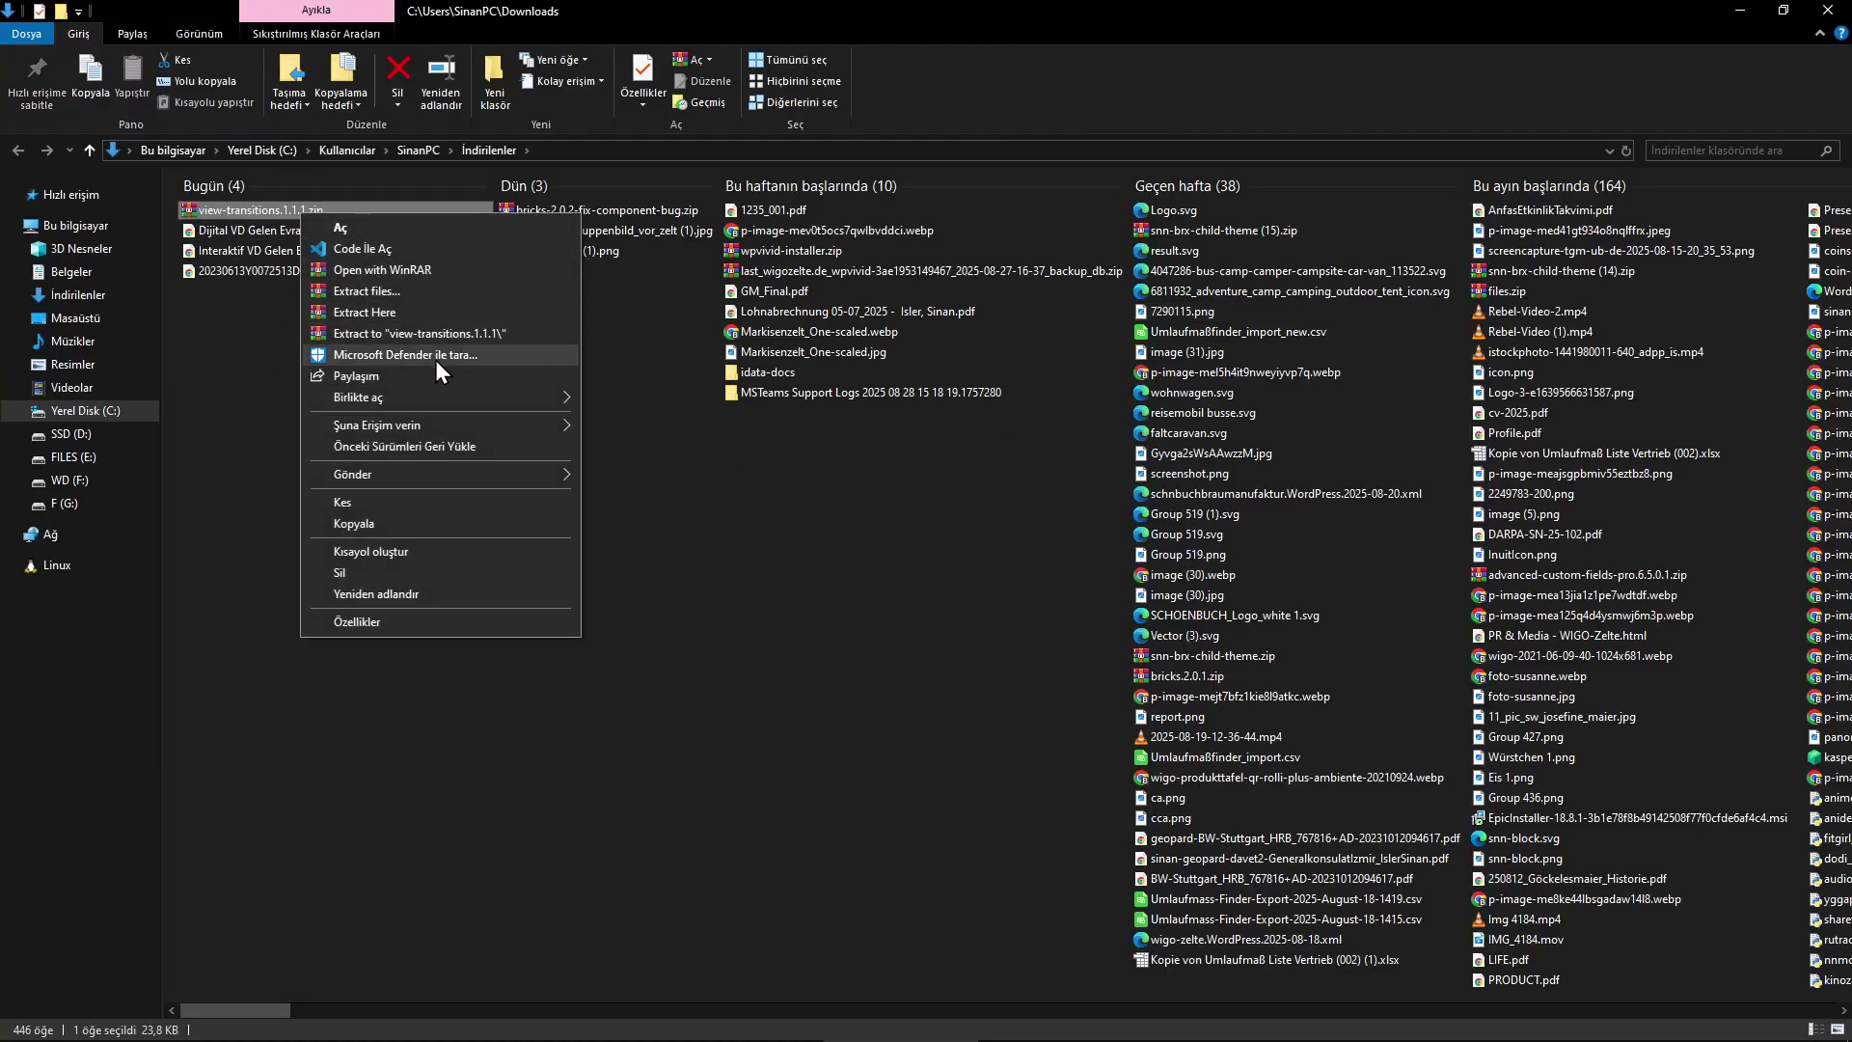
pyautogui.click(434, 333)
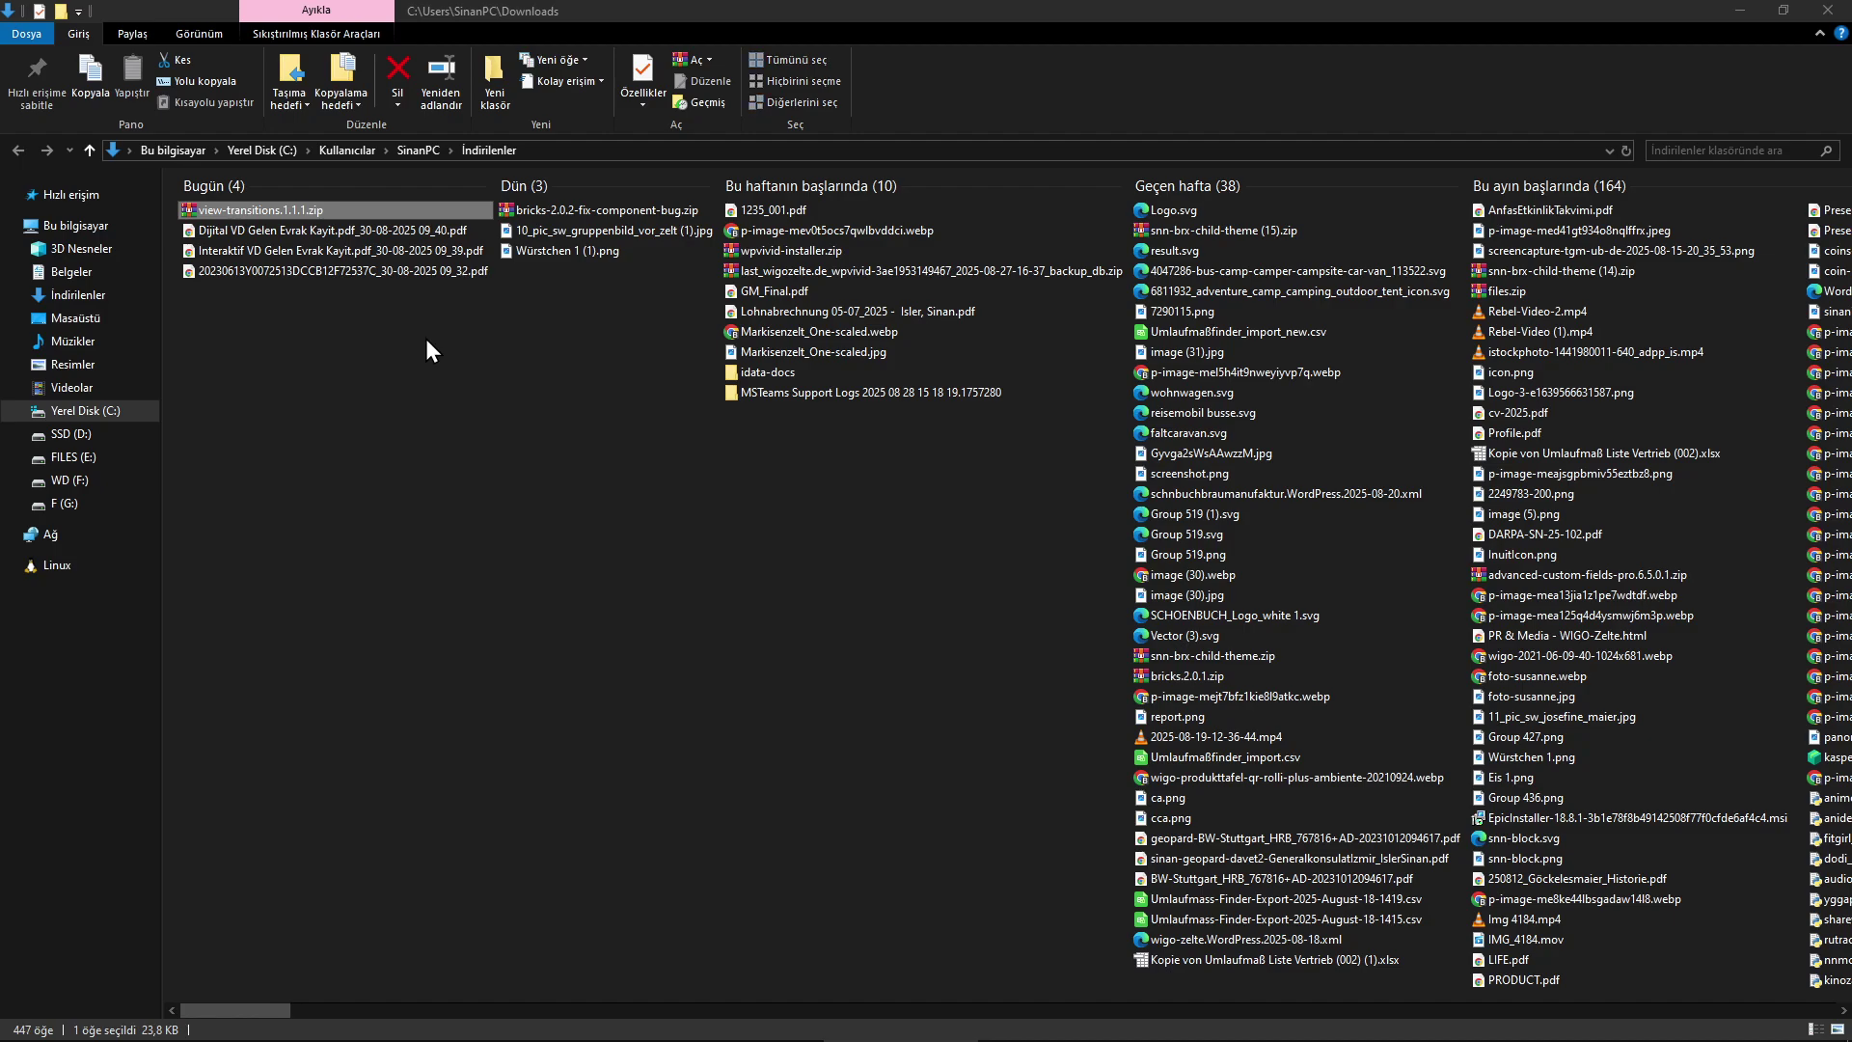
pyautogui.doubleClick(244, 291)
pyautogui.doubleClick(242, 206)
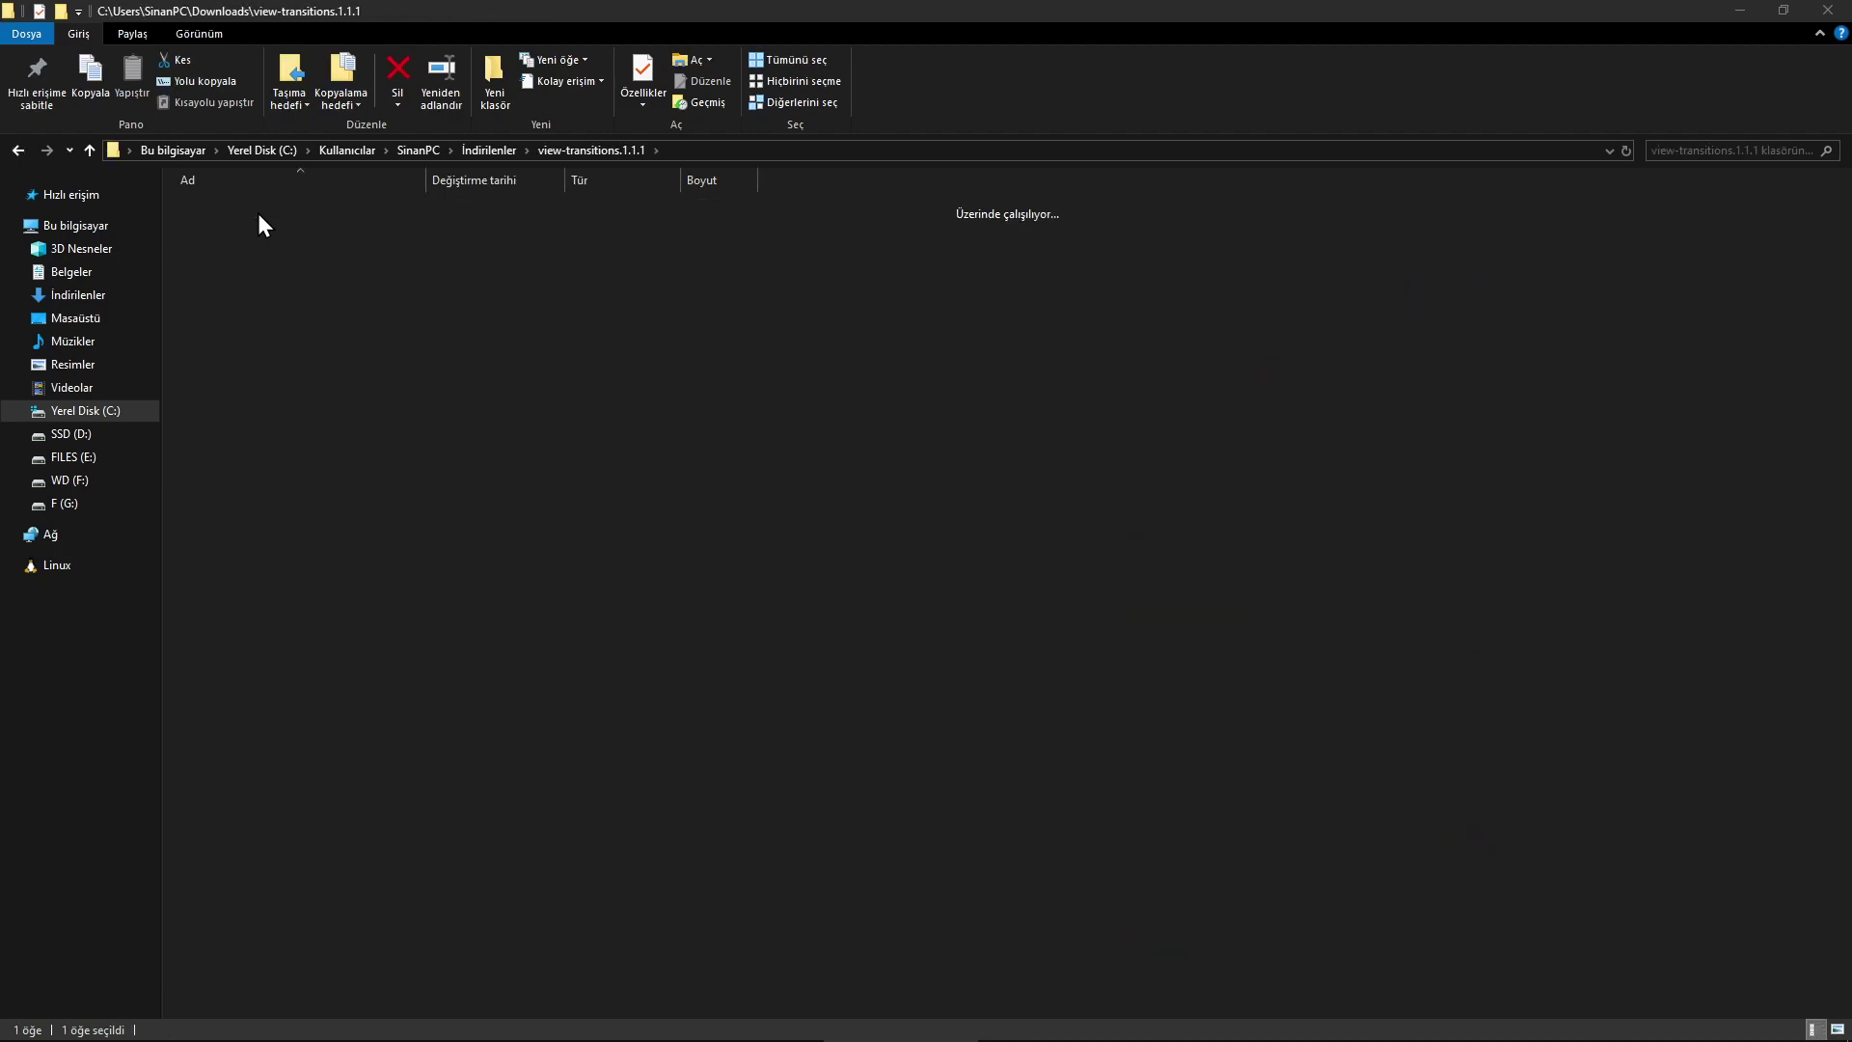
pyautogui.rightClick(282, 442)
pyautogui.click(403, 684)
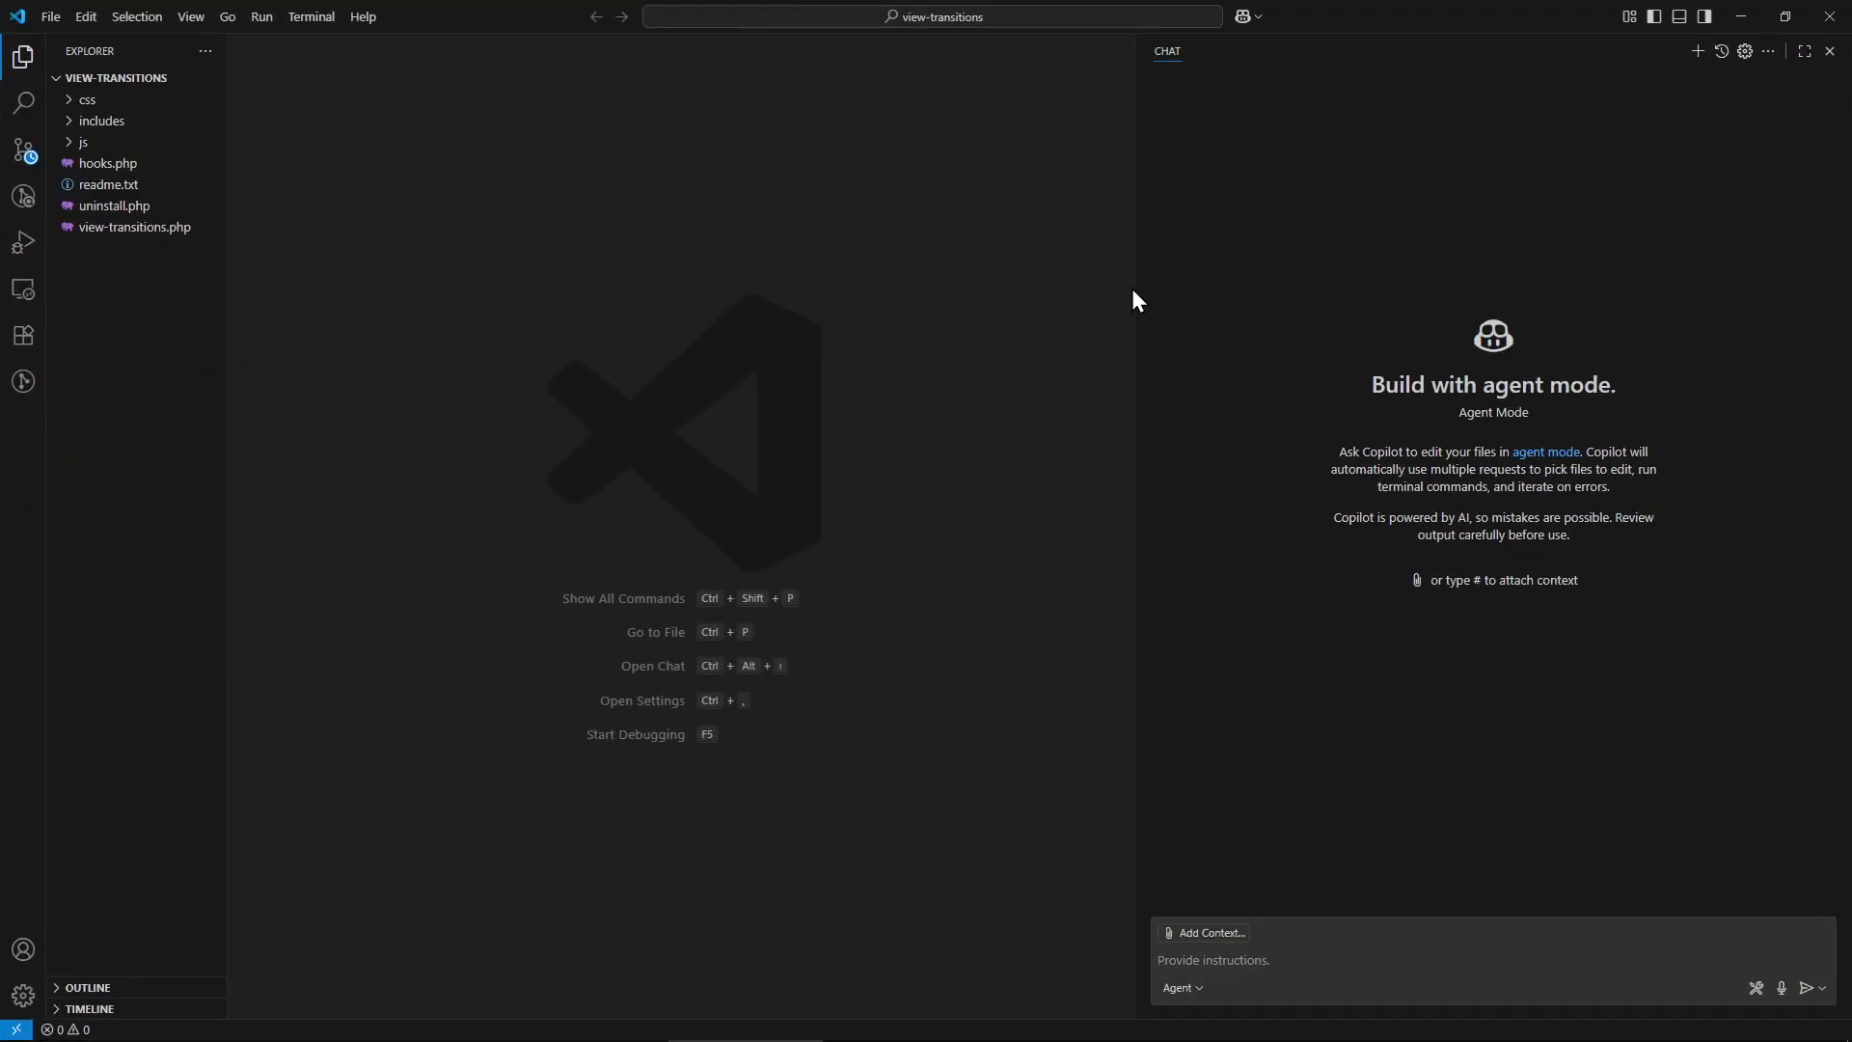
# Narrow the chat panel and enlarge the VS Code interface
pyautogui.moveTo(1137, 299); pyautogui.dragTo(1397, 318)
pyautogui.hotkey('ctrl', '+')
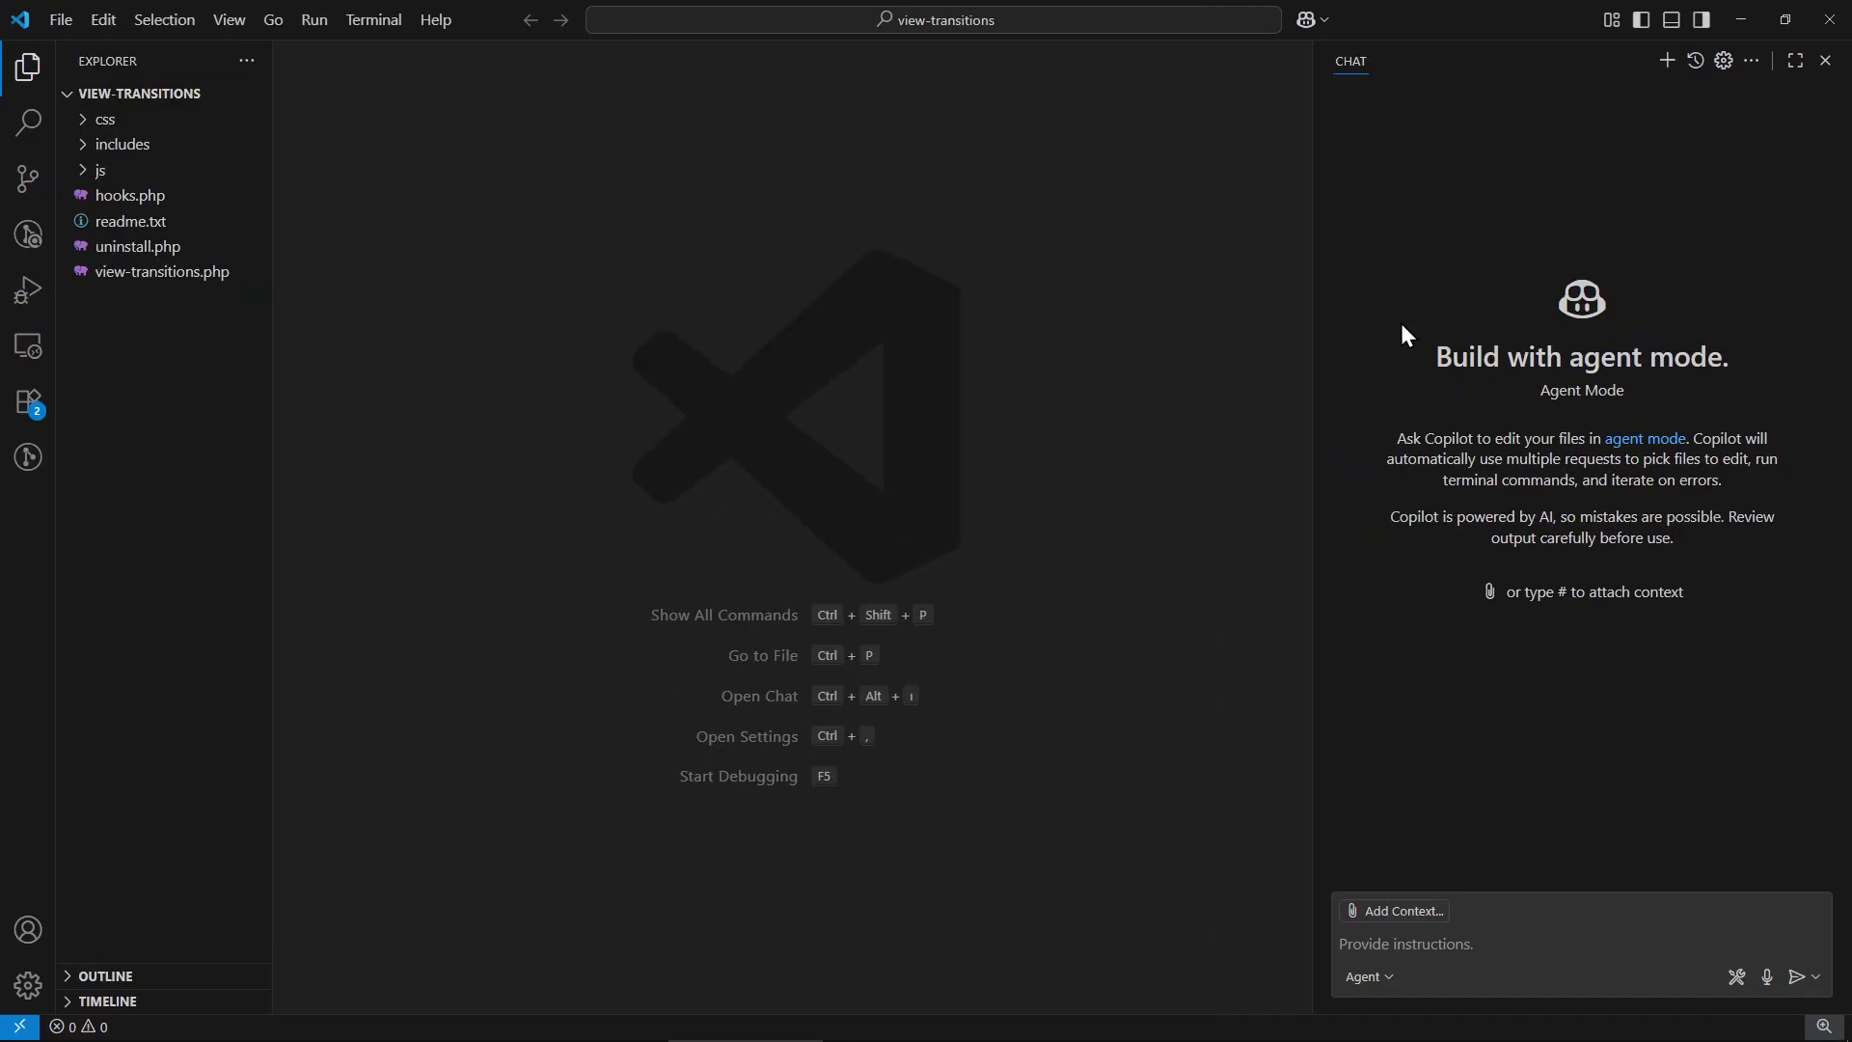
pyautogui.hotkey('ctrl', '+')
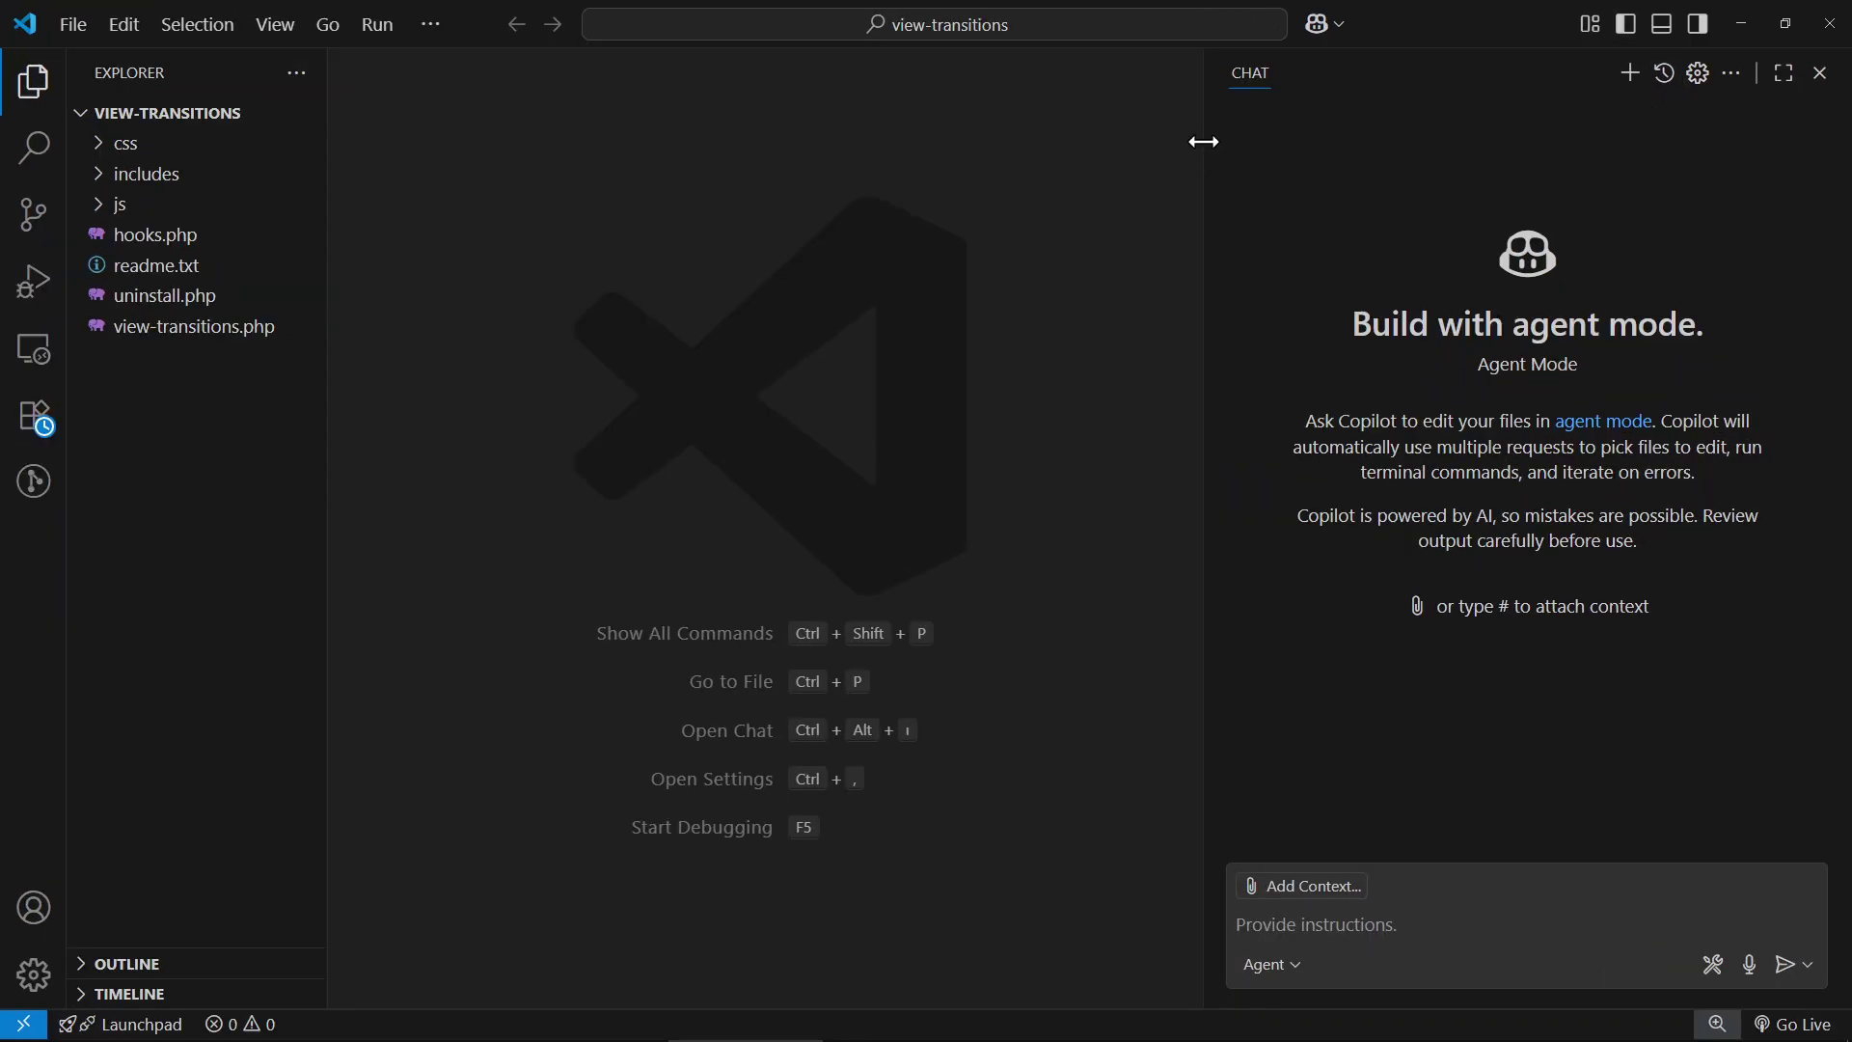
pyautogui.moveTo(1205, 142); pyautogui.dragTo(1448, 218)
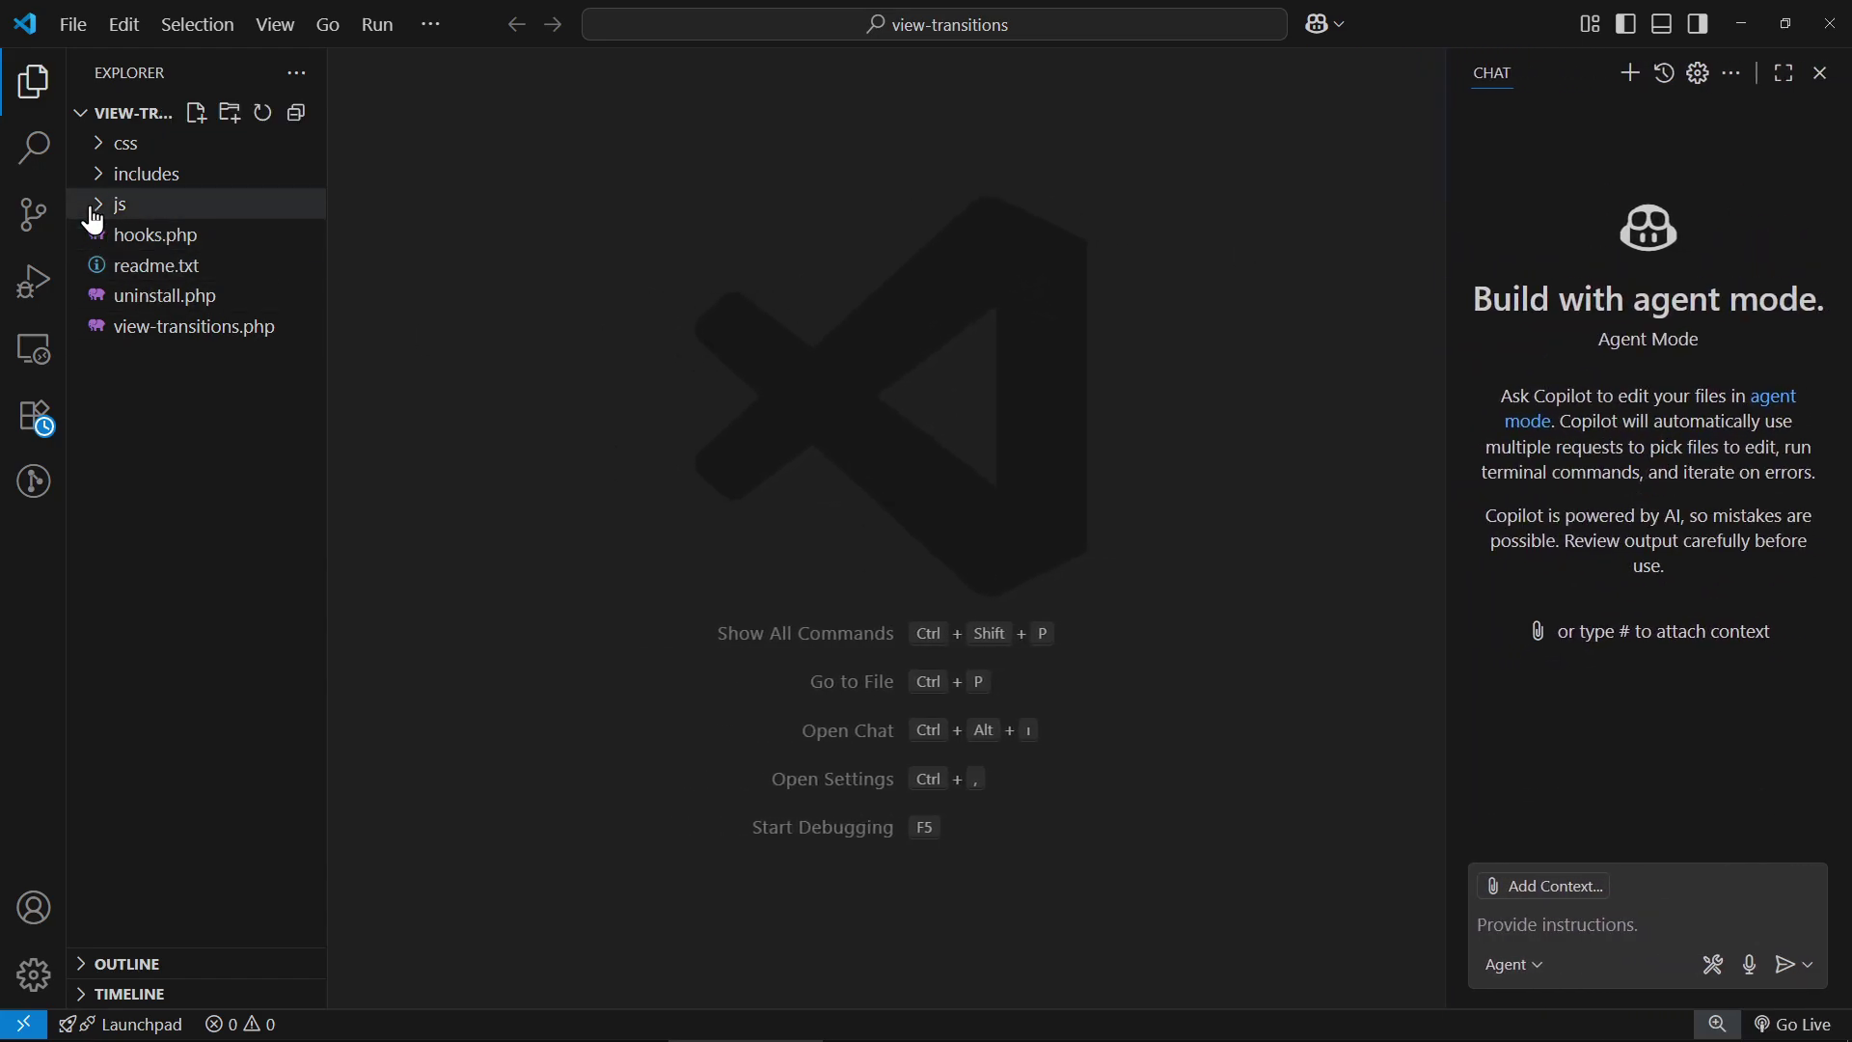
# Expand the js folder, open view-transitions.js and close the chat panel
pyautogui.click(164, 205)
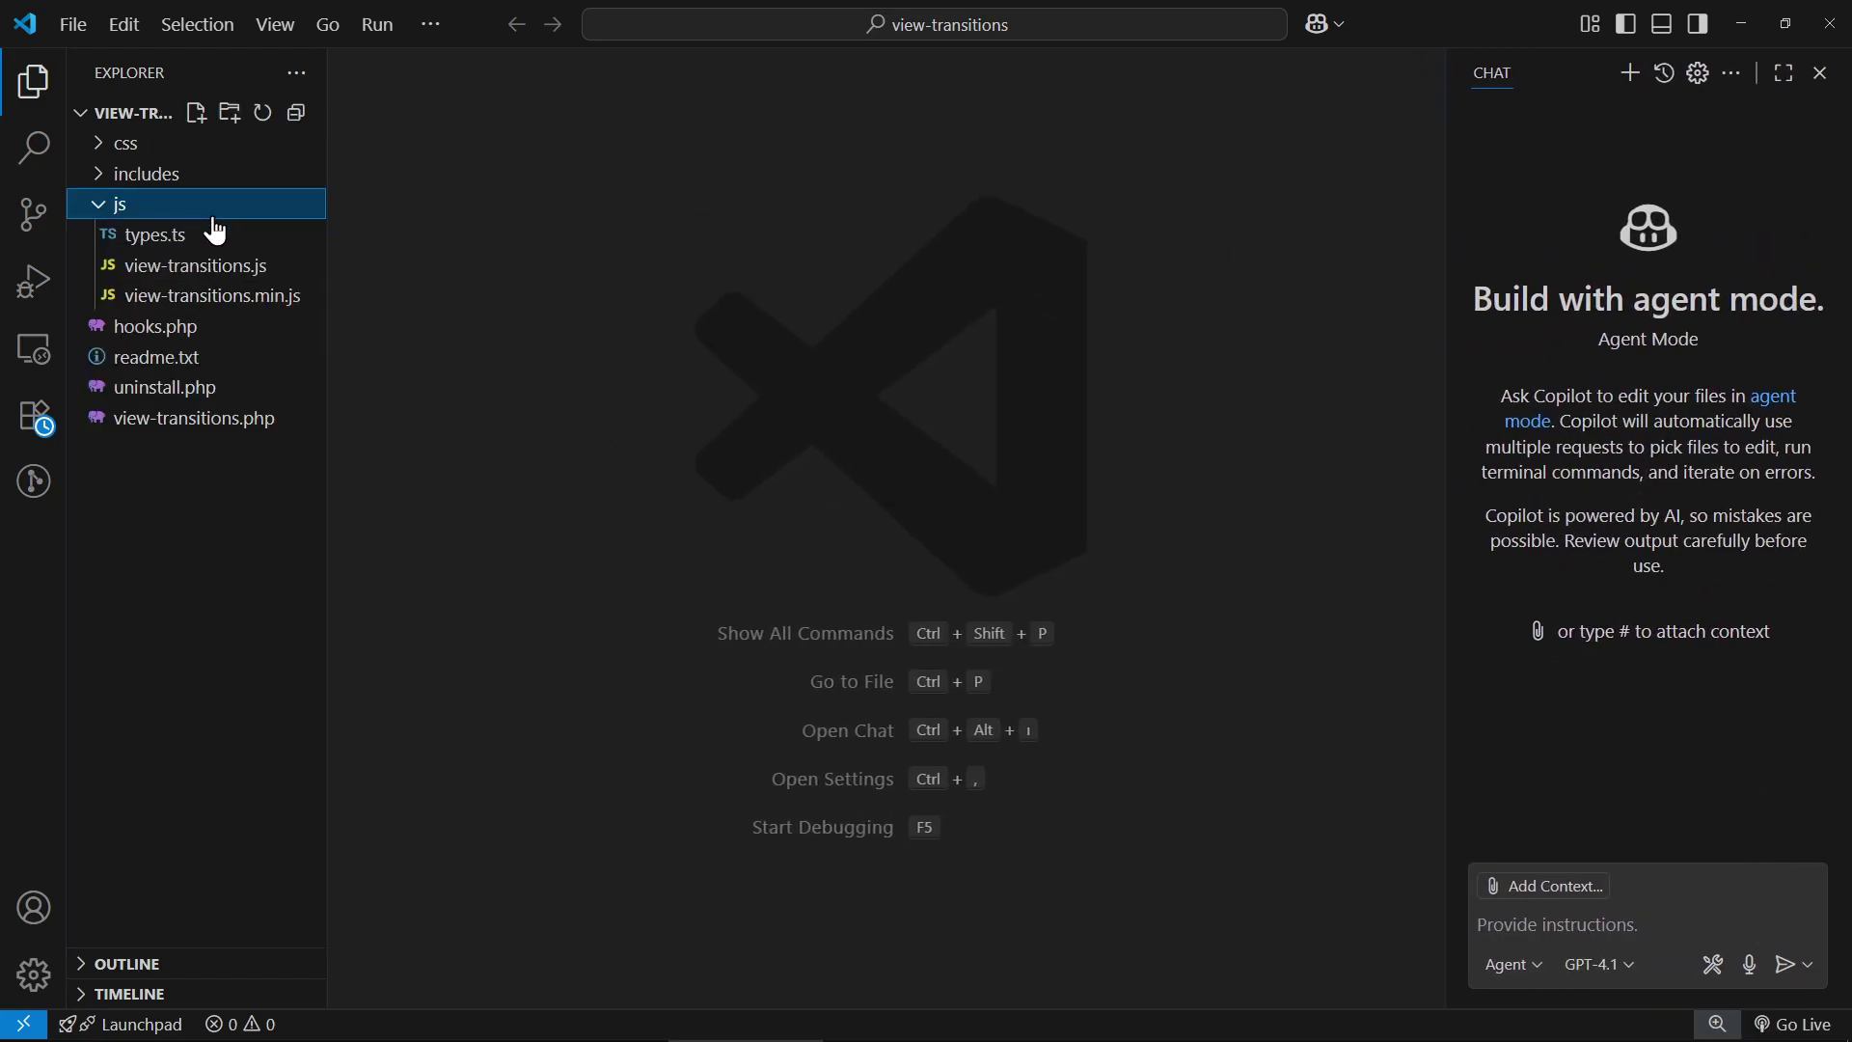
pyautogui.moveTo(327, 335); pyautogui.dragTo(392, 337)
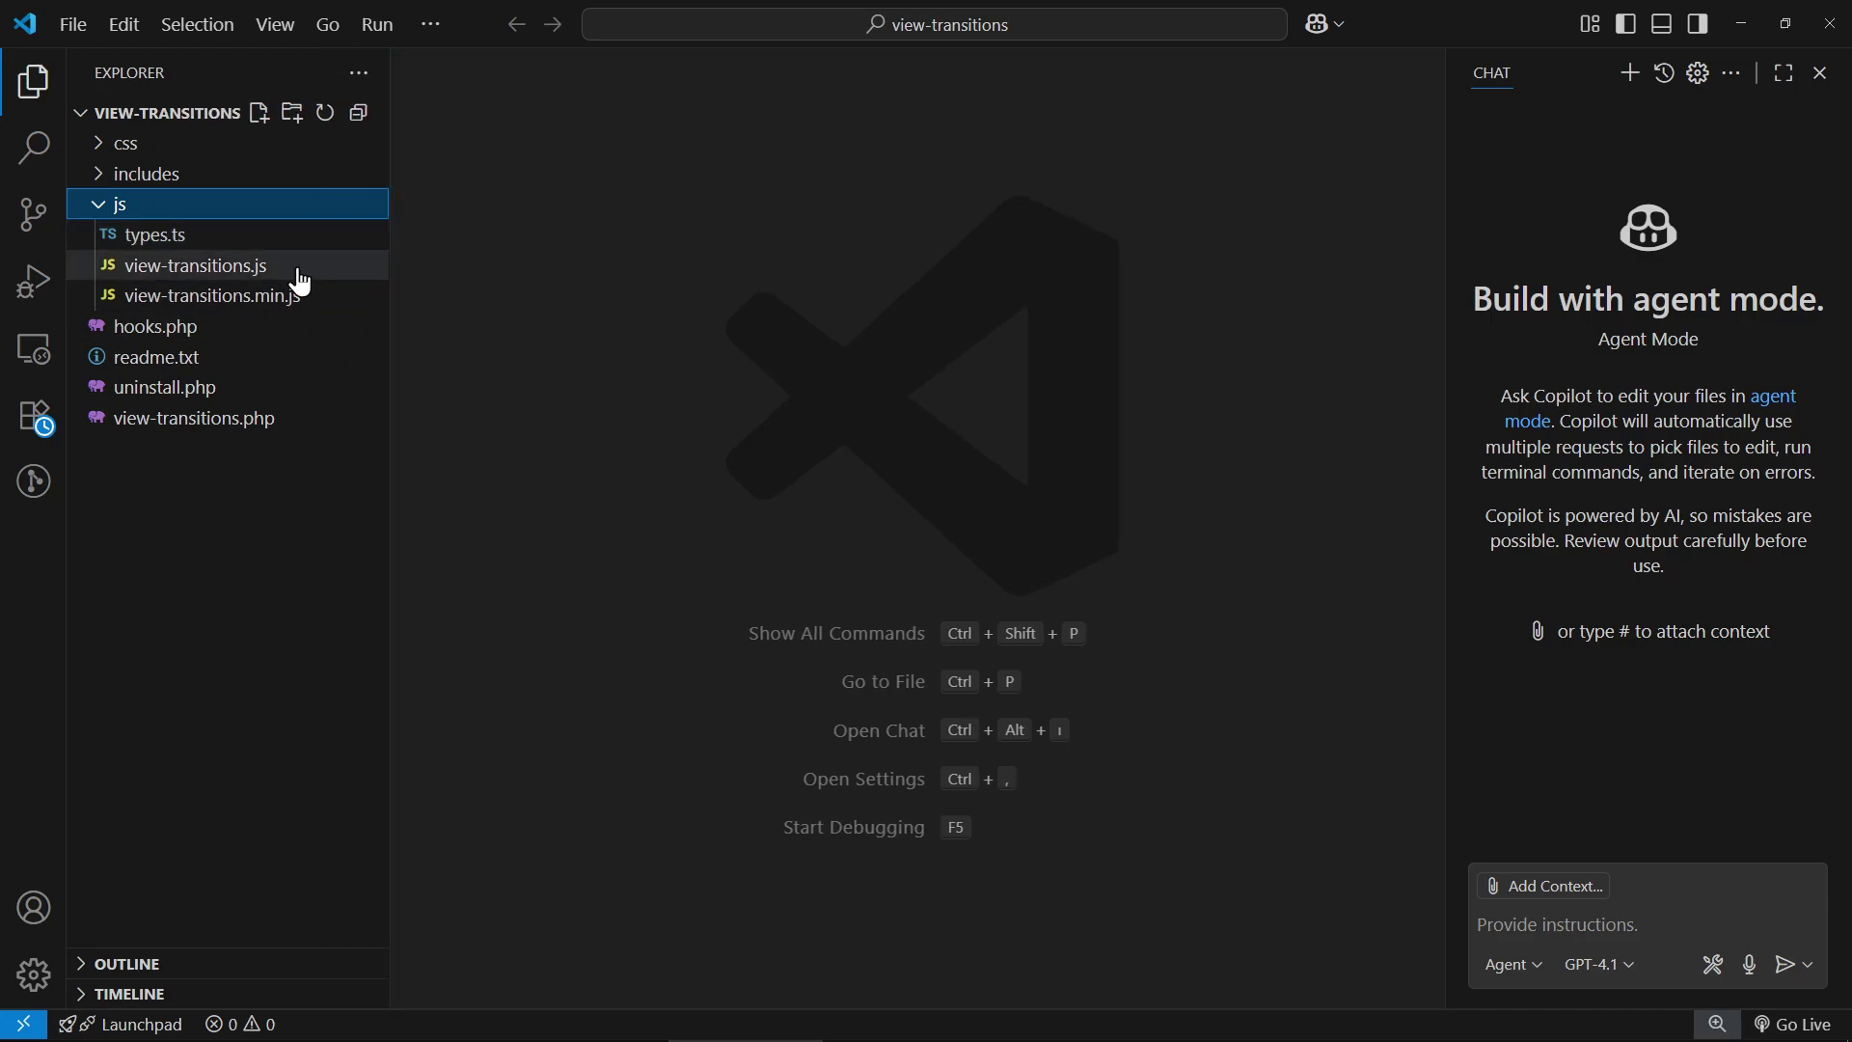
pyautogui.click(196, 266)
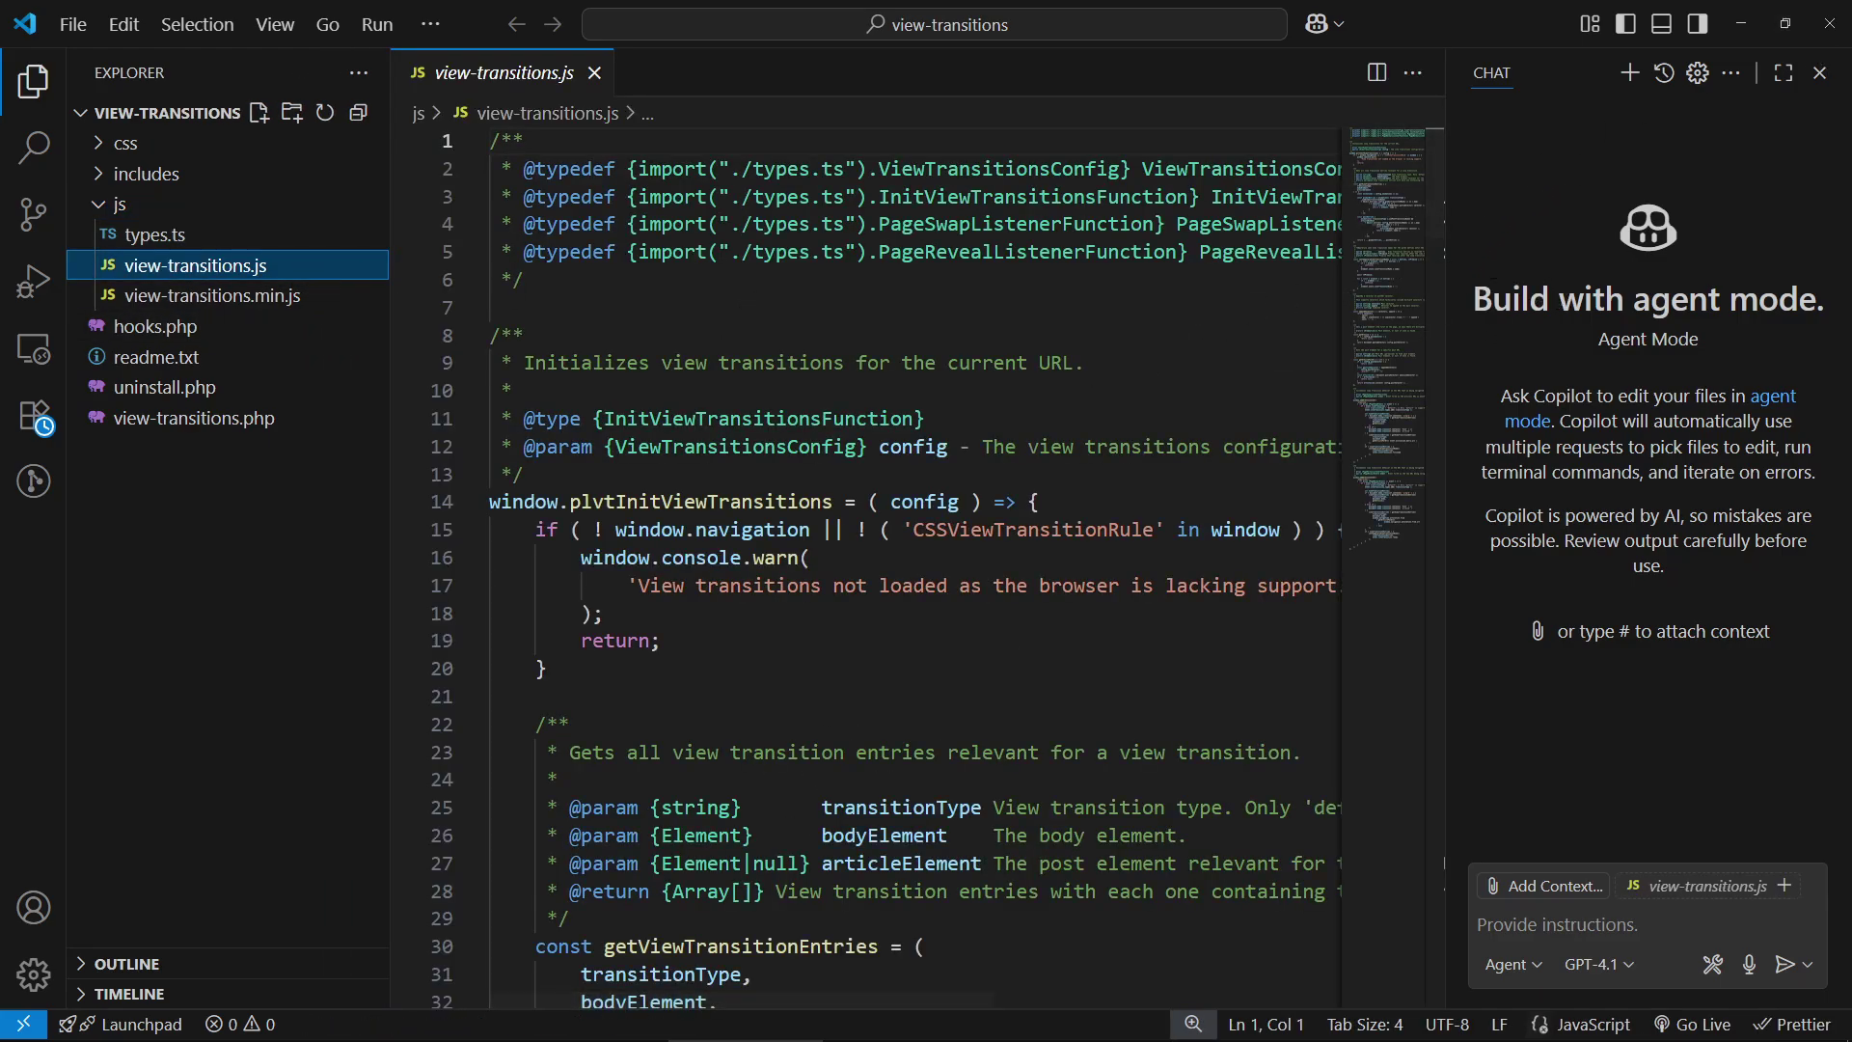
pyautogui.click(1822, 73)
pyautogui.scroll(-15, 1788, 277)
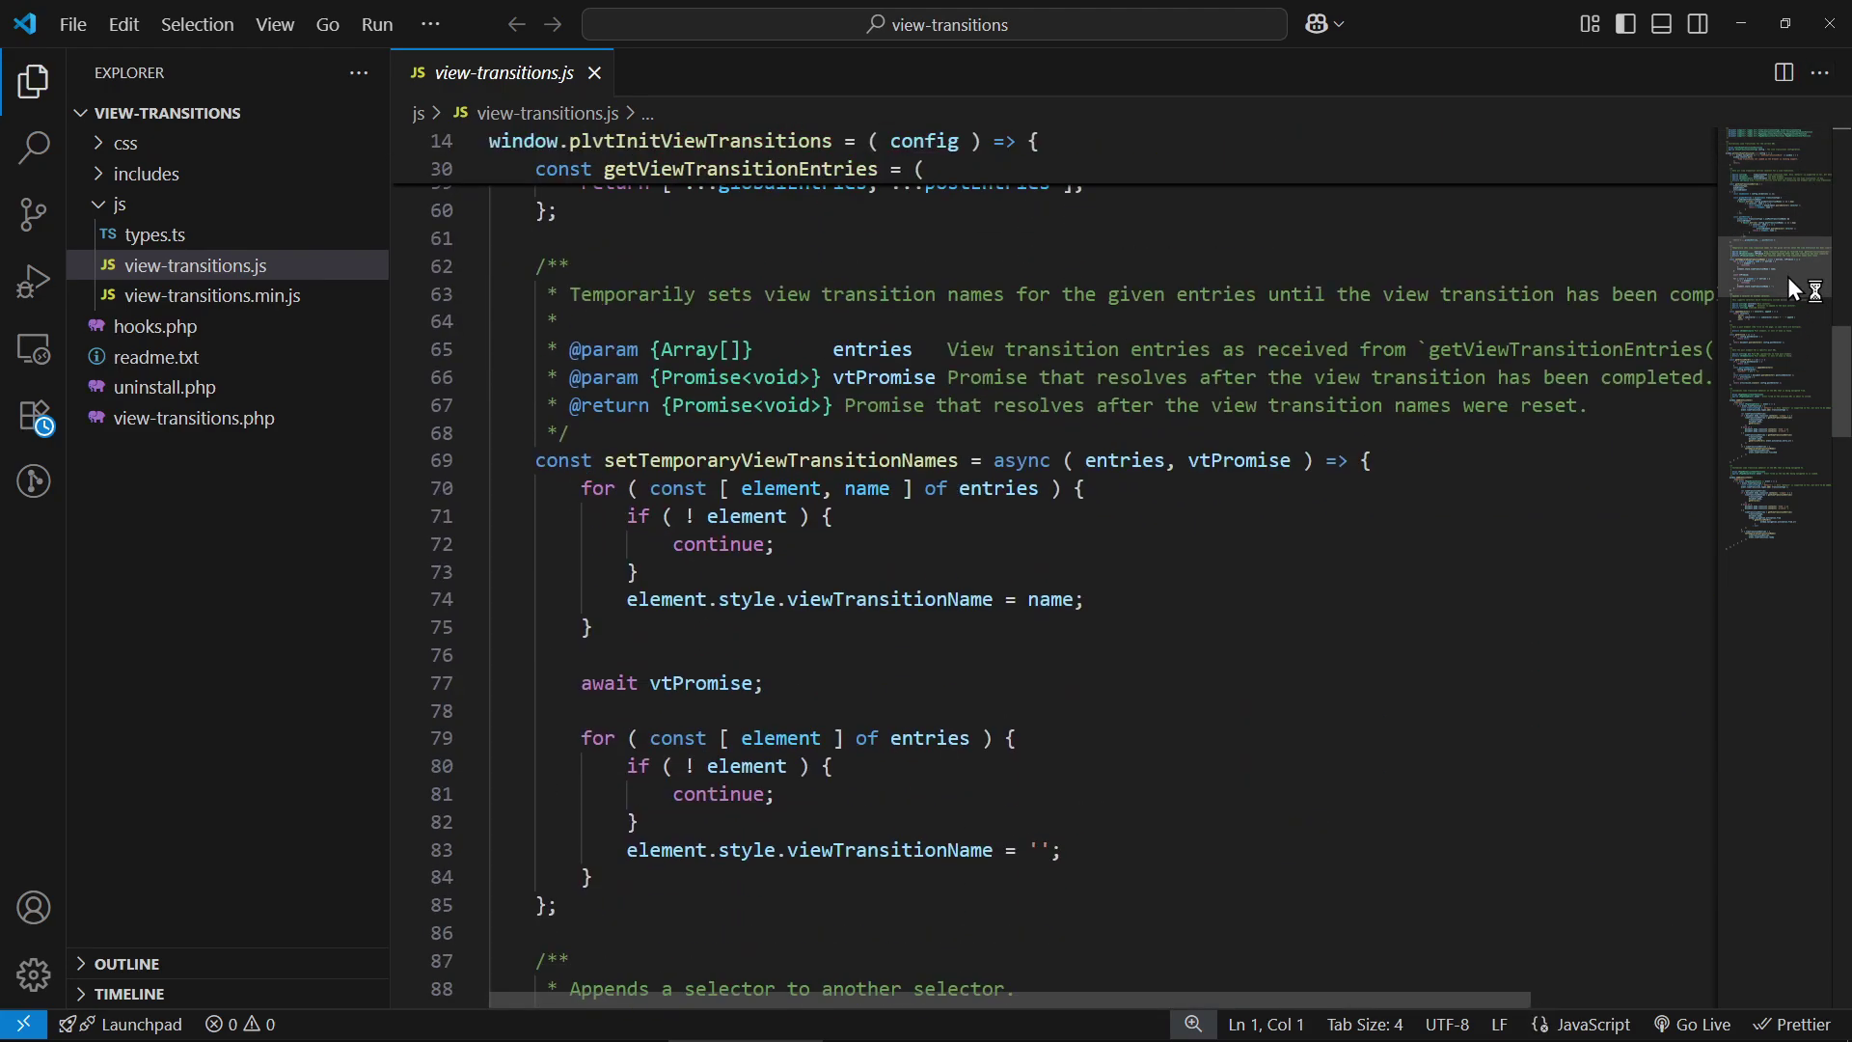
pyautogui.scroll(-5, 1788, 278)
pyautogui.scroll(-5, 1788, 322)
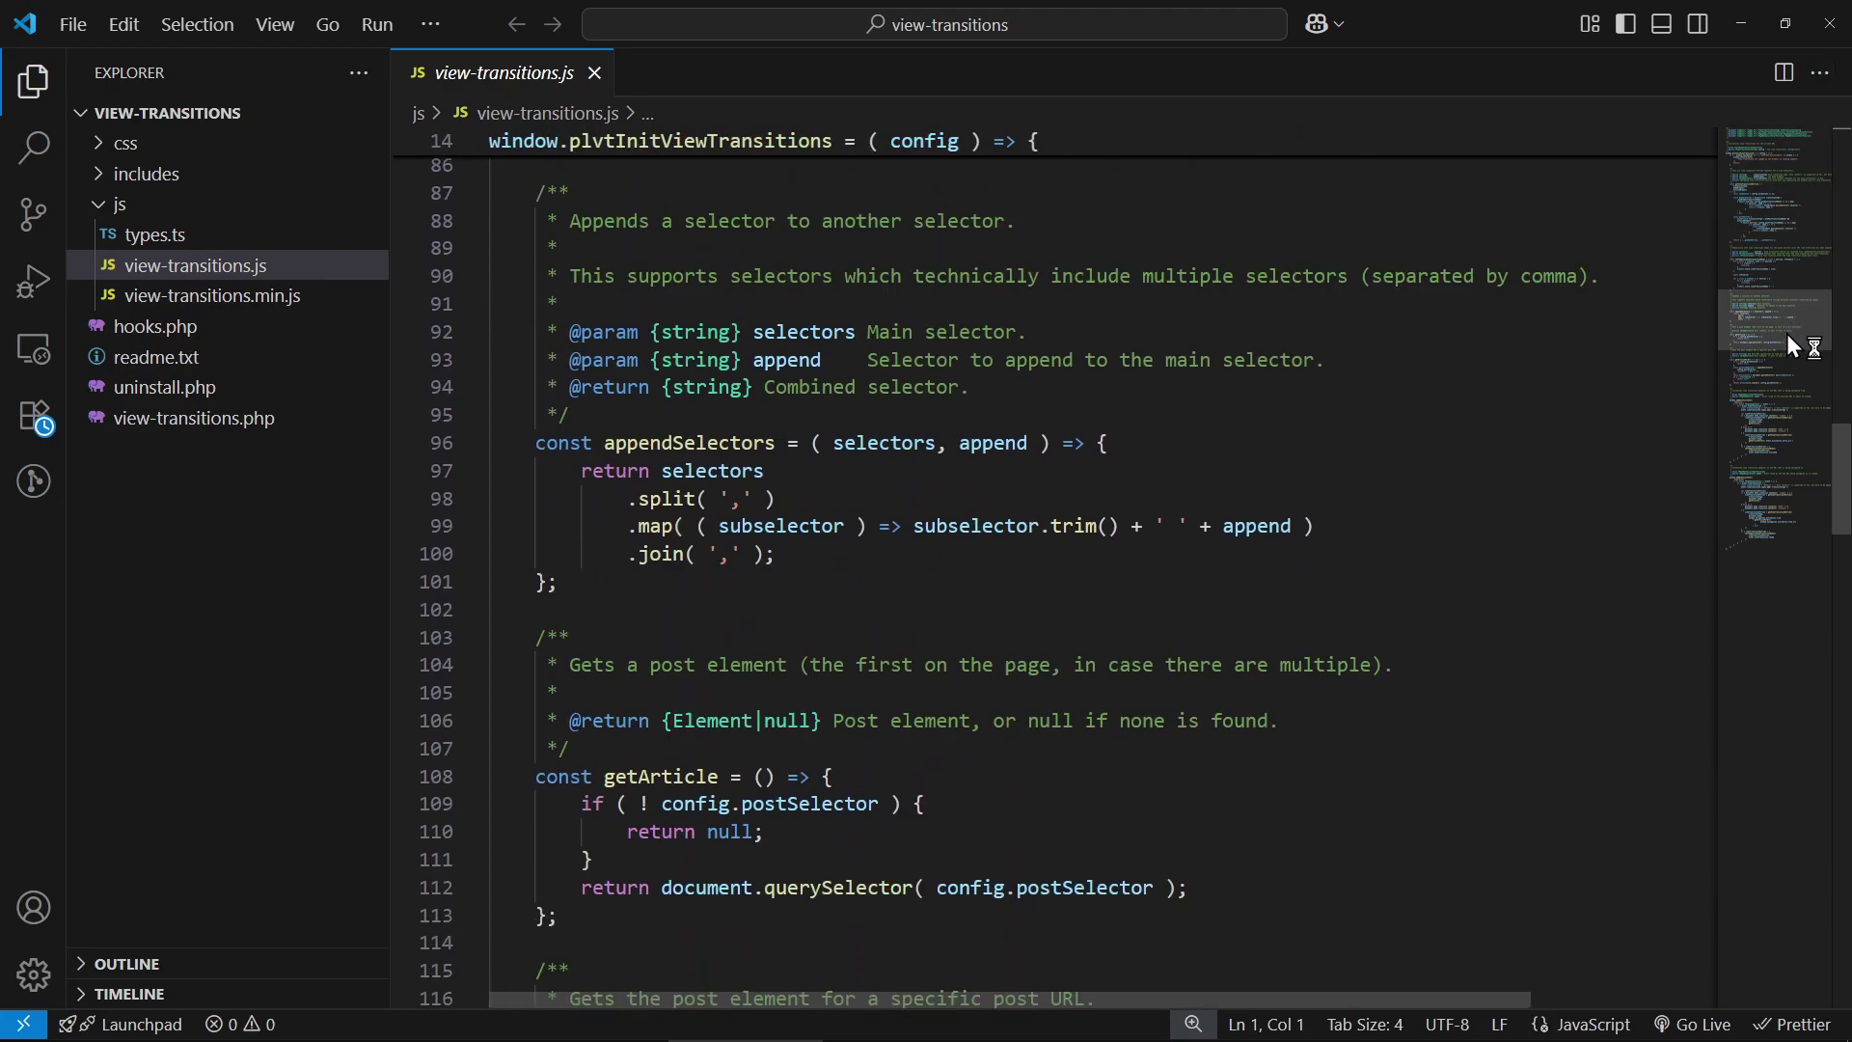
pyautogui.scroll(10, 1779, 283)
# Inspect hooks.php callbacks such as plvt_polyfill_theme_support and plvt_load_view_transitions
pyautogui.click(154, 326)
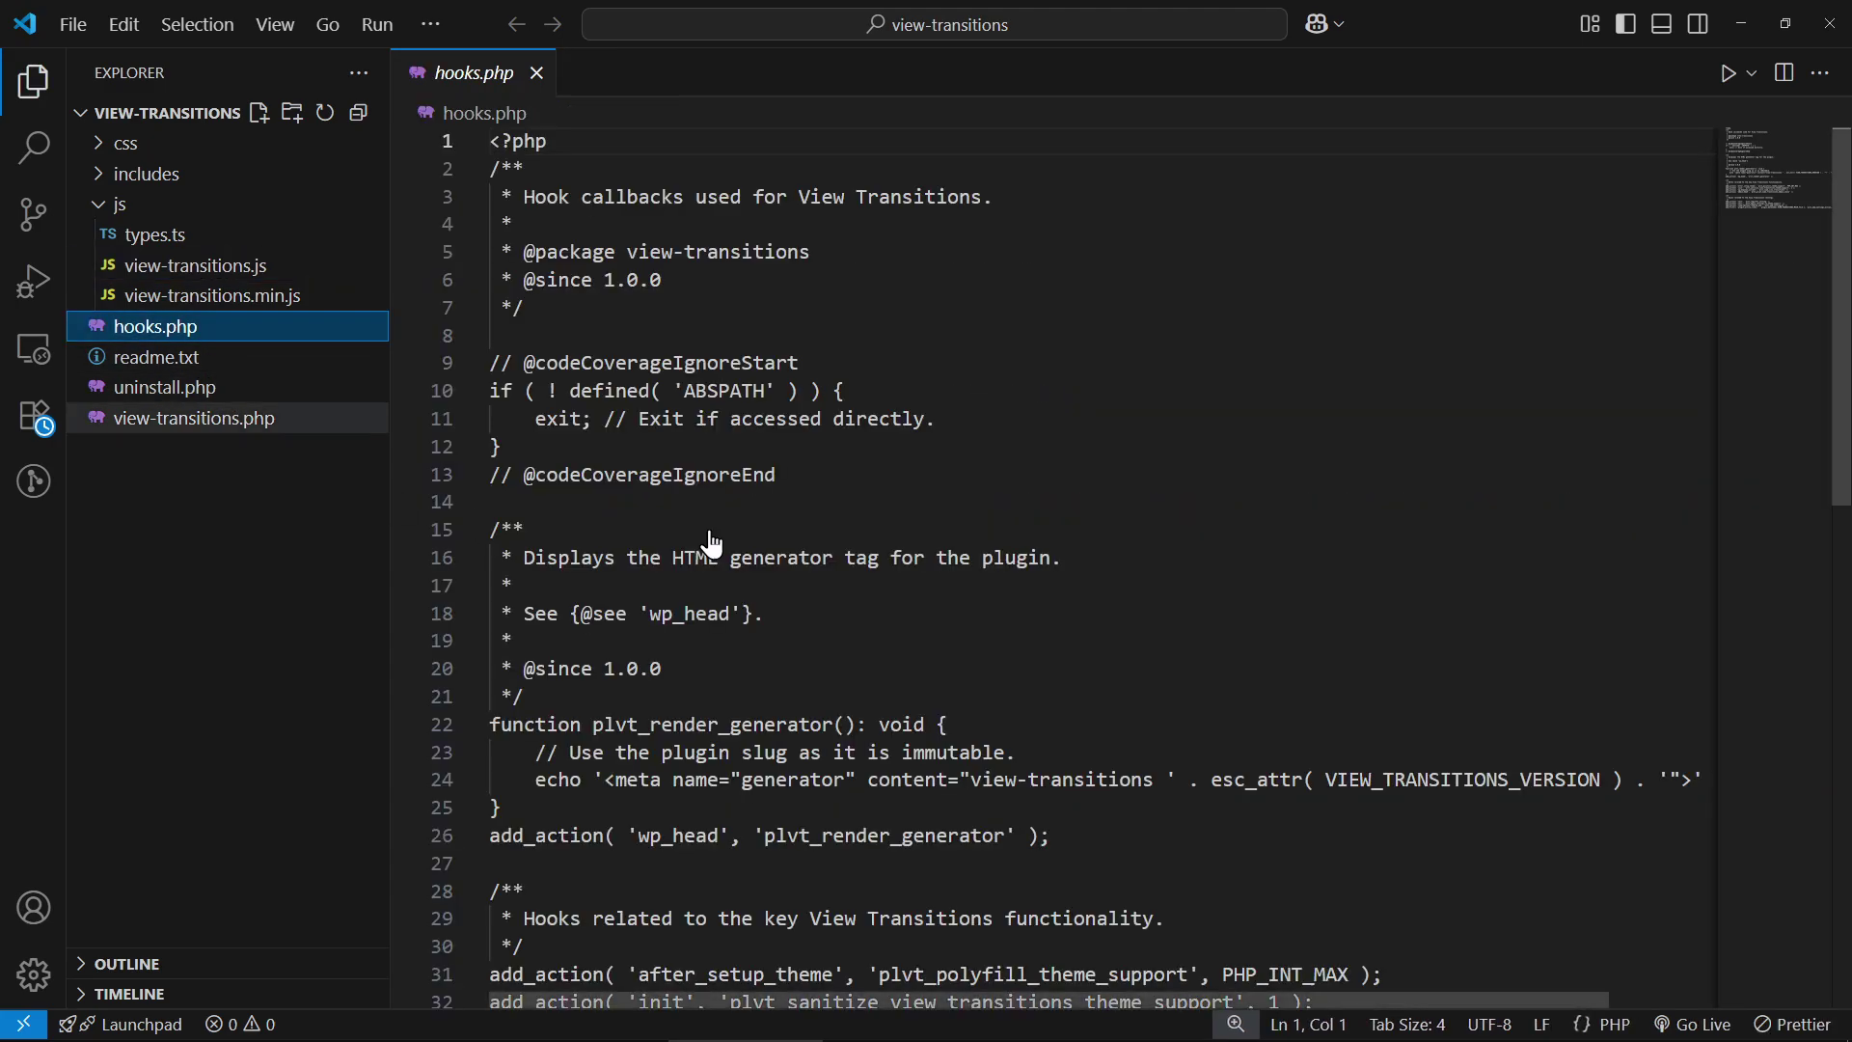
pyautogui.scroll(-8, 1087, 531)
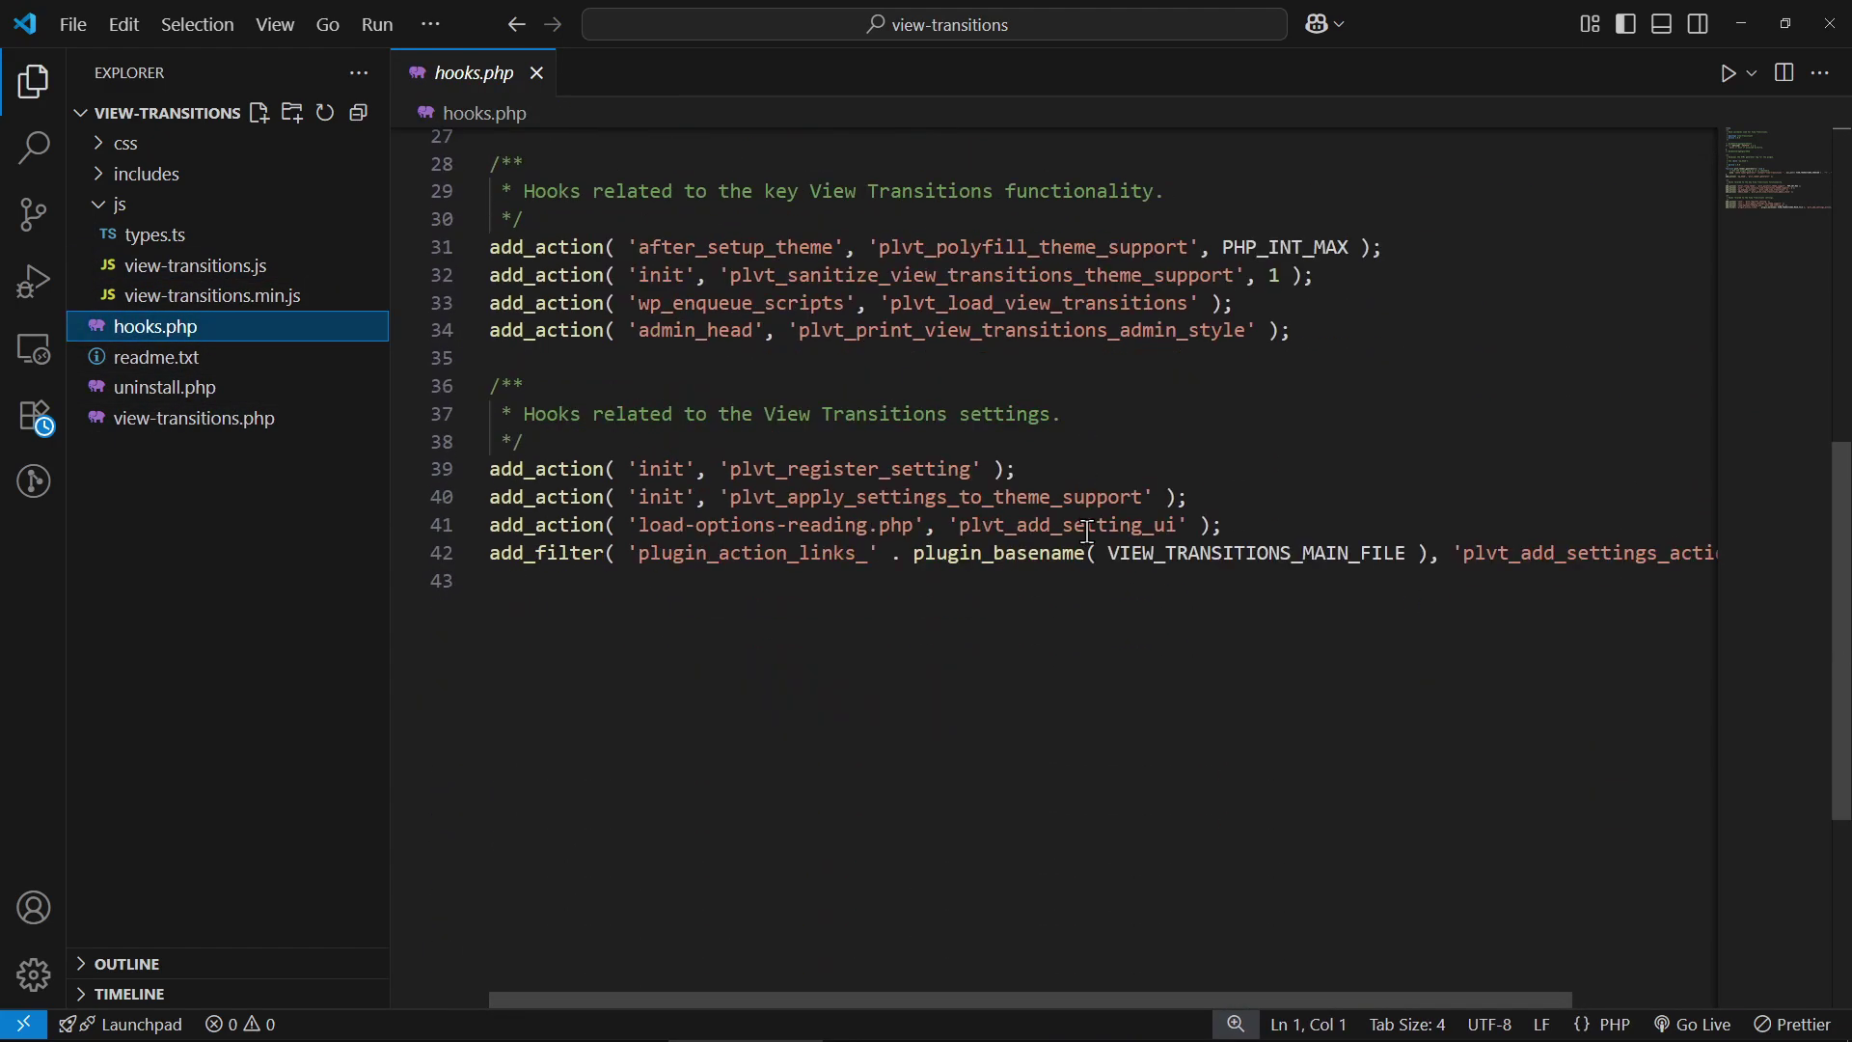
pyautogui.scroll(3, 1086, 532)
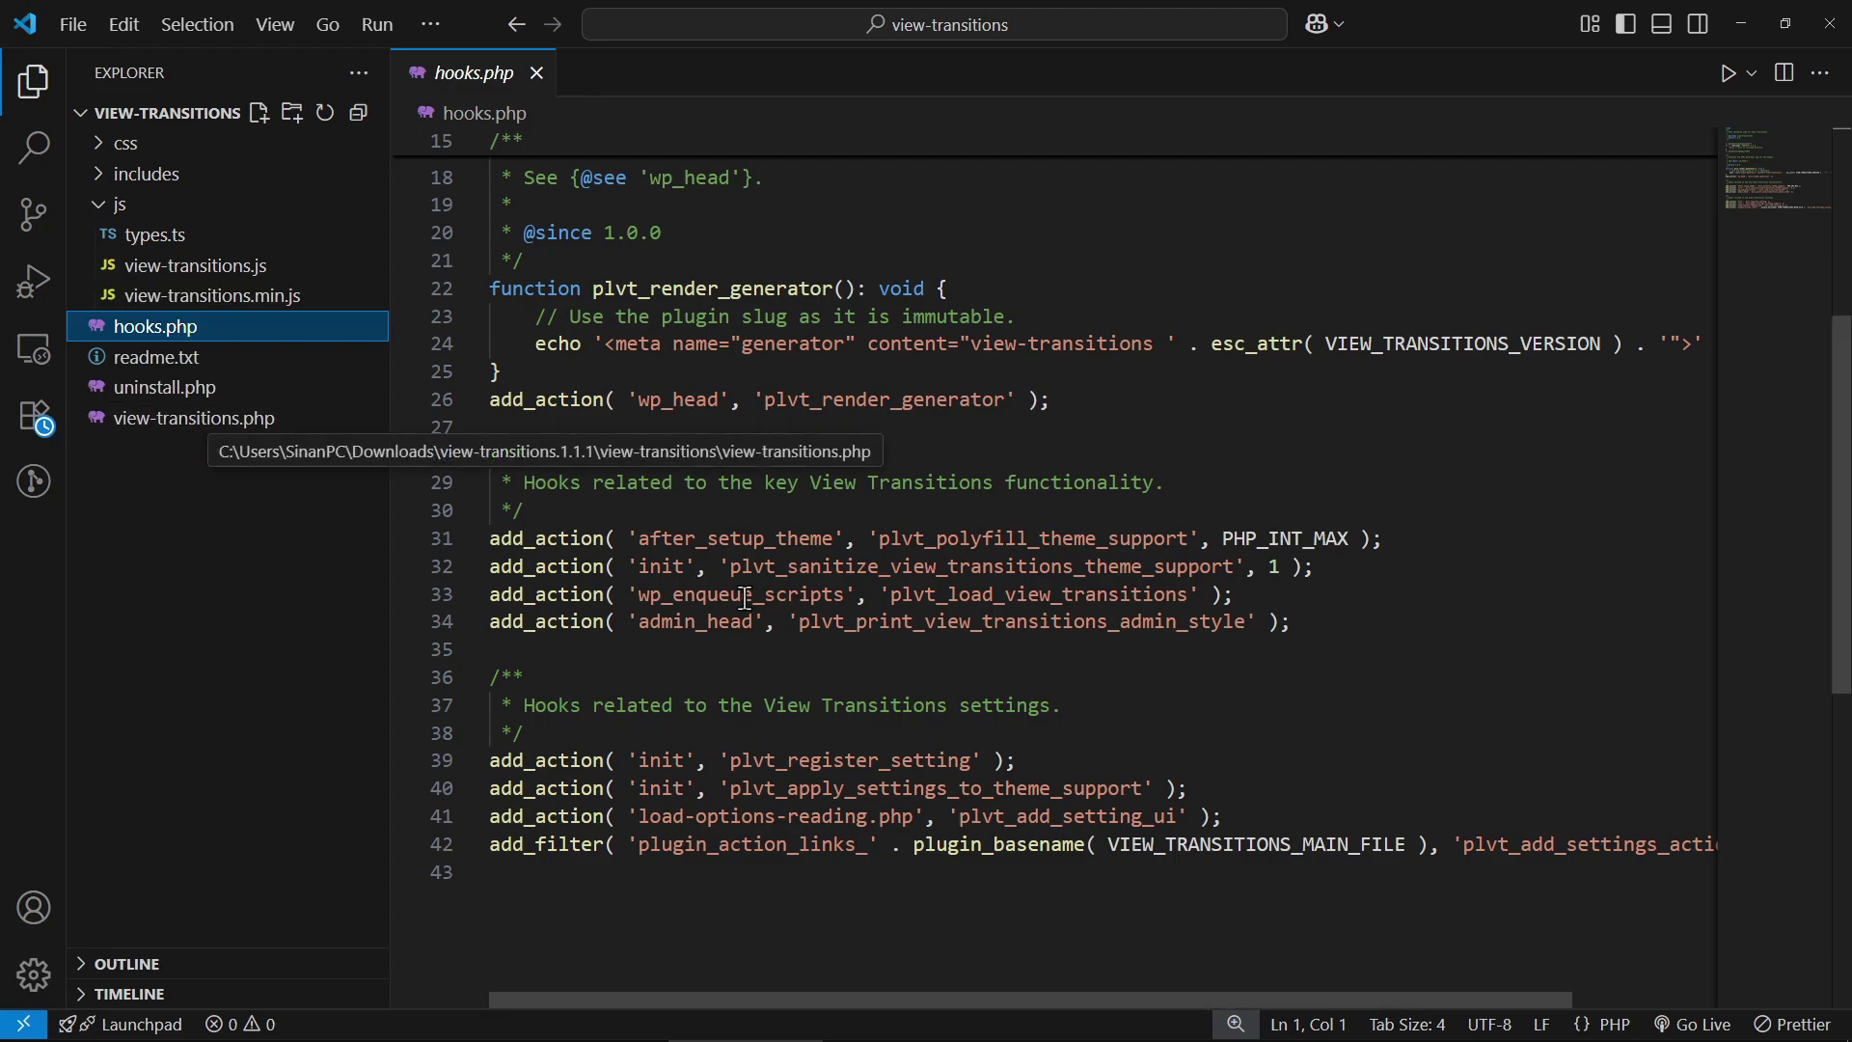
pyautogui.doubleClick(996, 545)
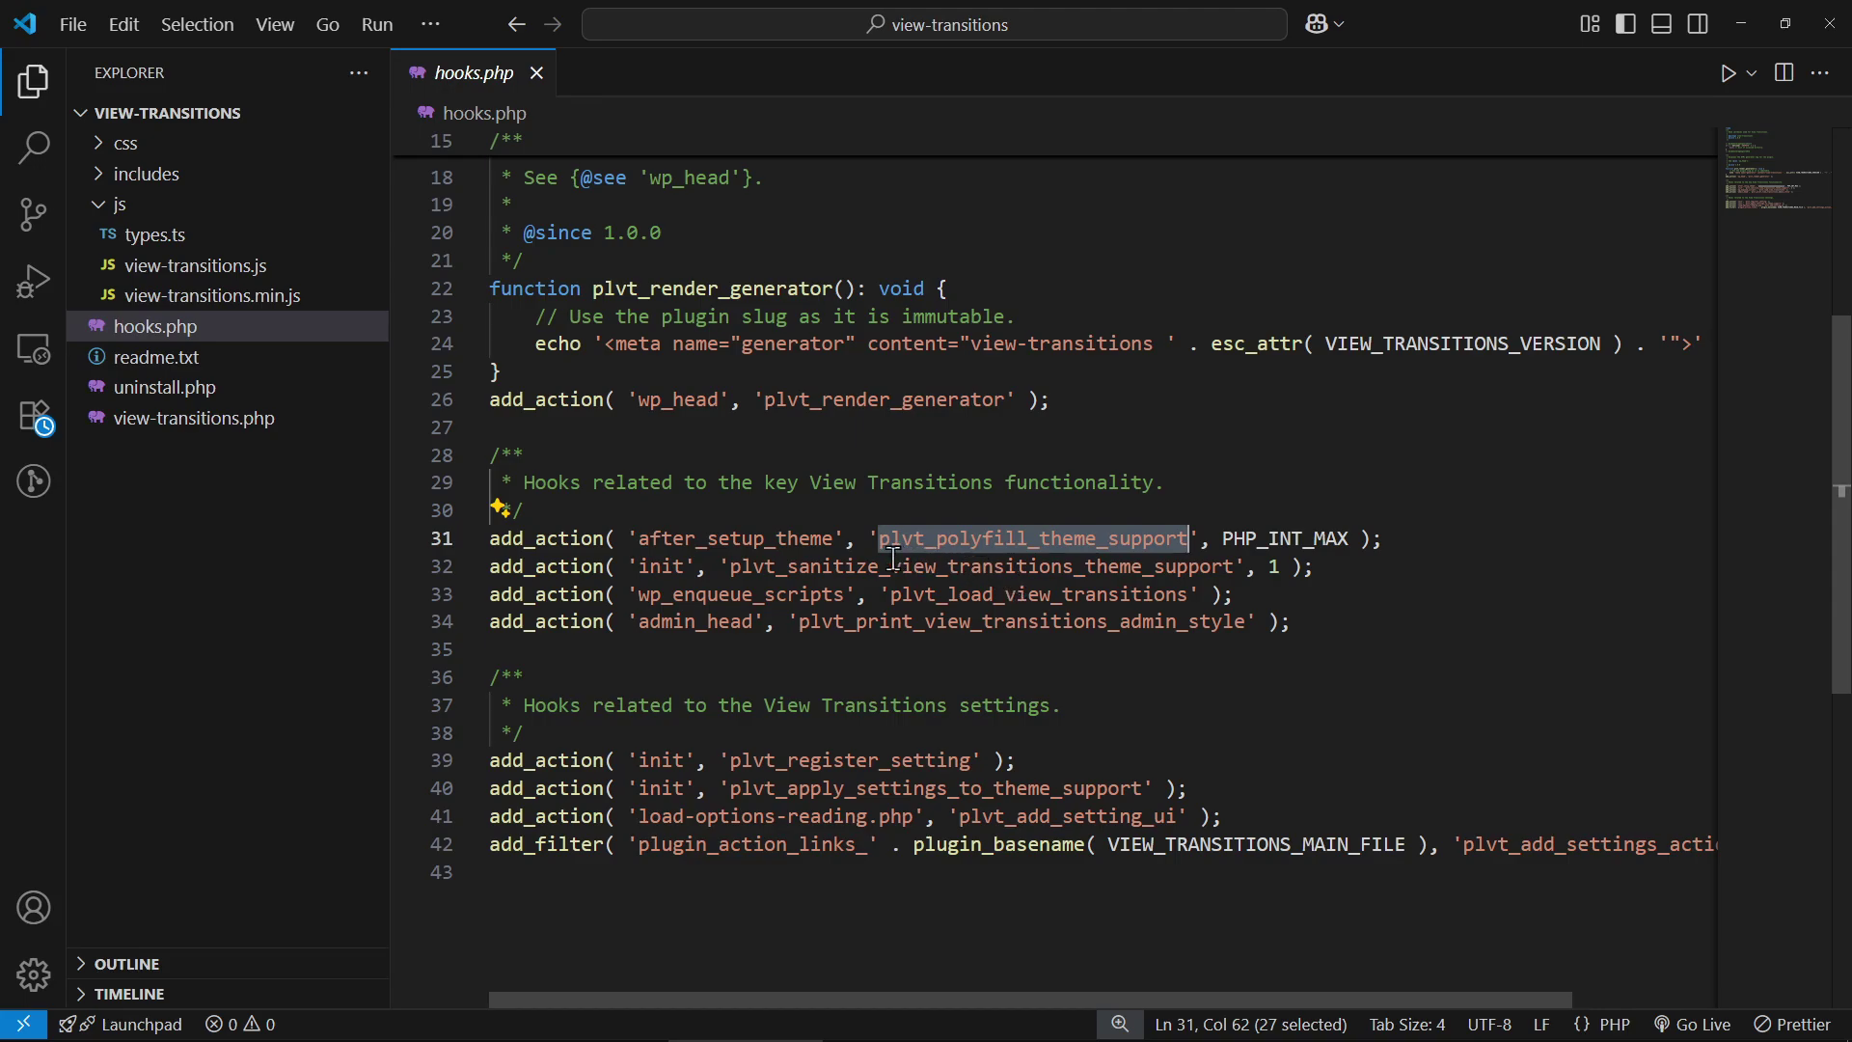
pyautogui.doubleClick(894, 565)
pyautogui.doubleClick(1036, 594)
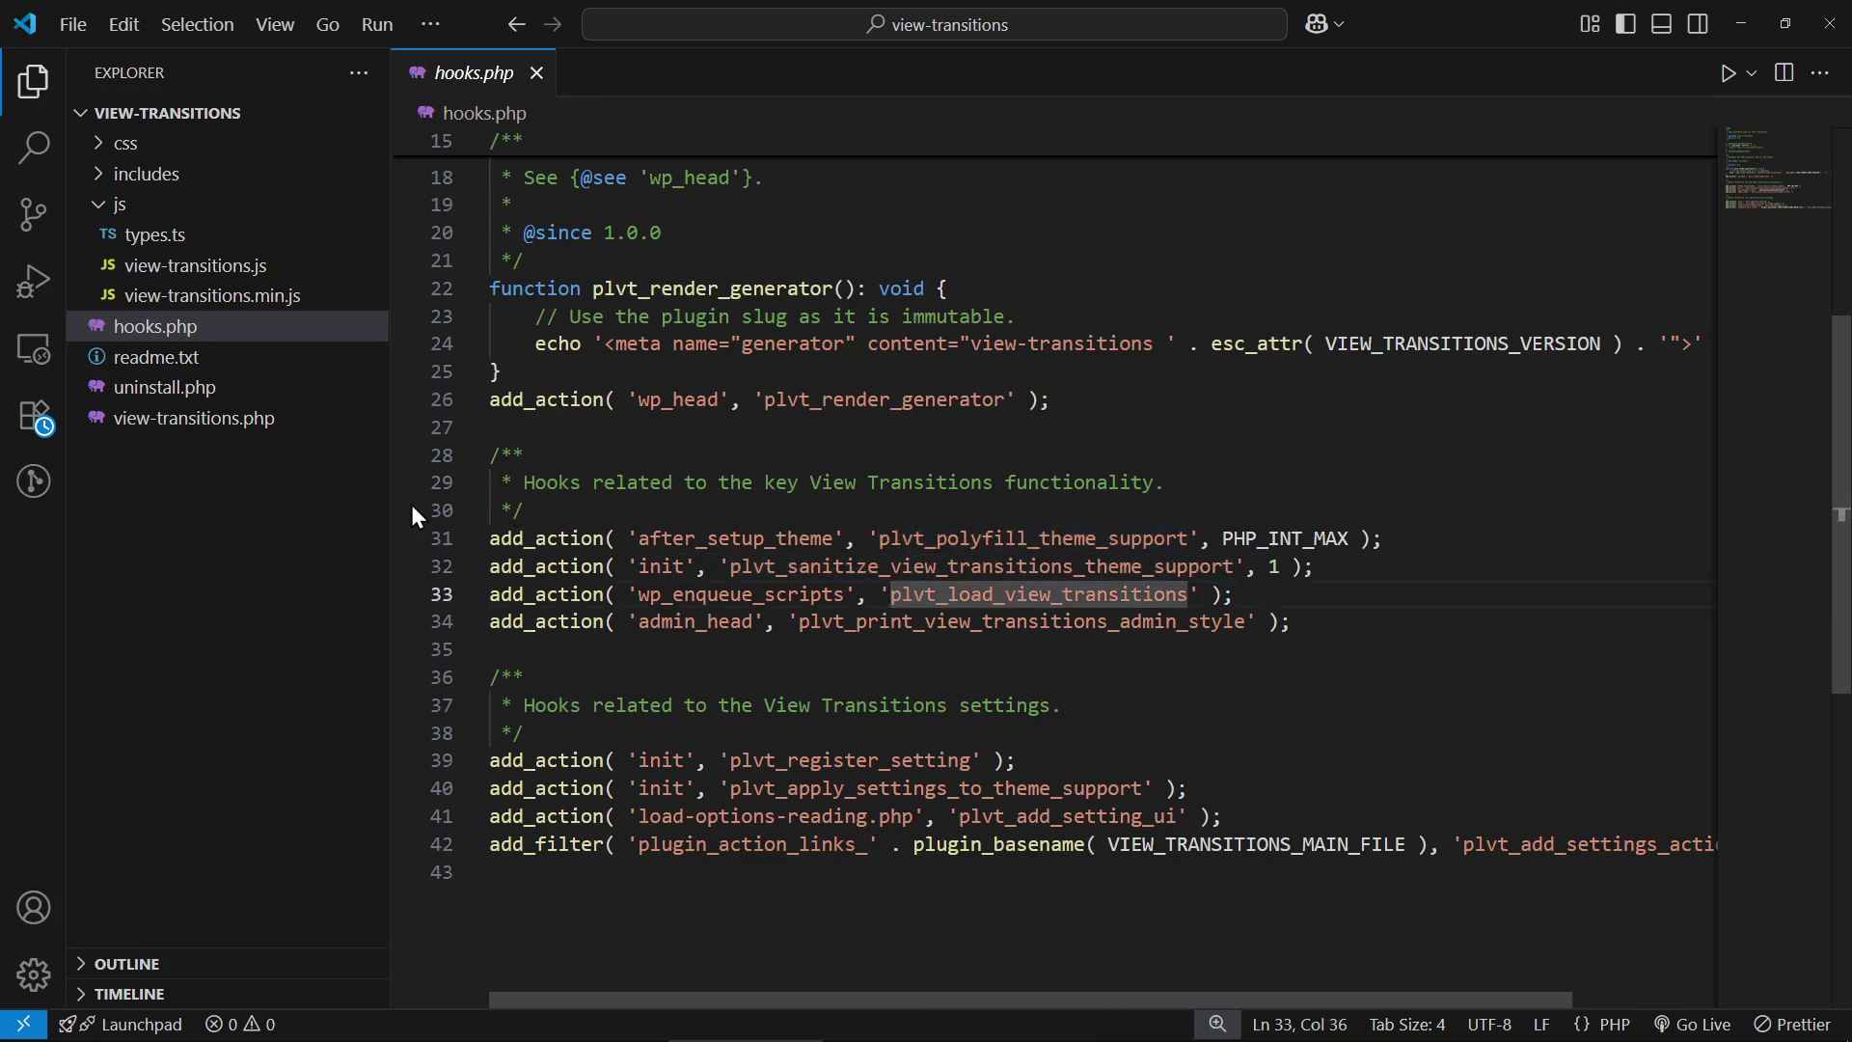
# Check view-transitions.php's admin.php require line, then expand and widen the css folder listing
pyautogui.click(163, 388)
pyautogui.click(193, 419)
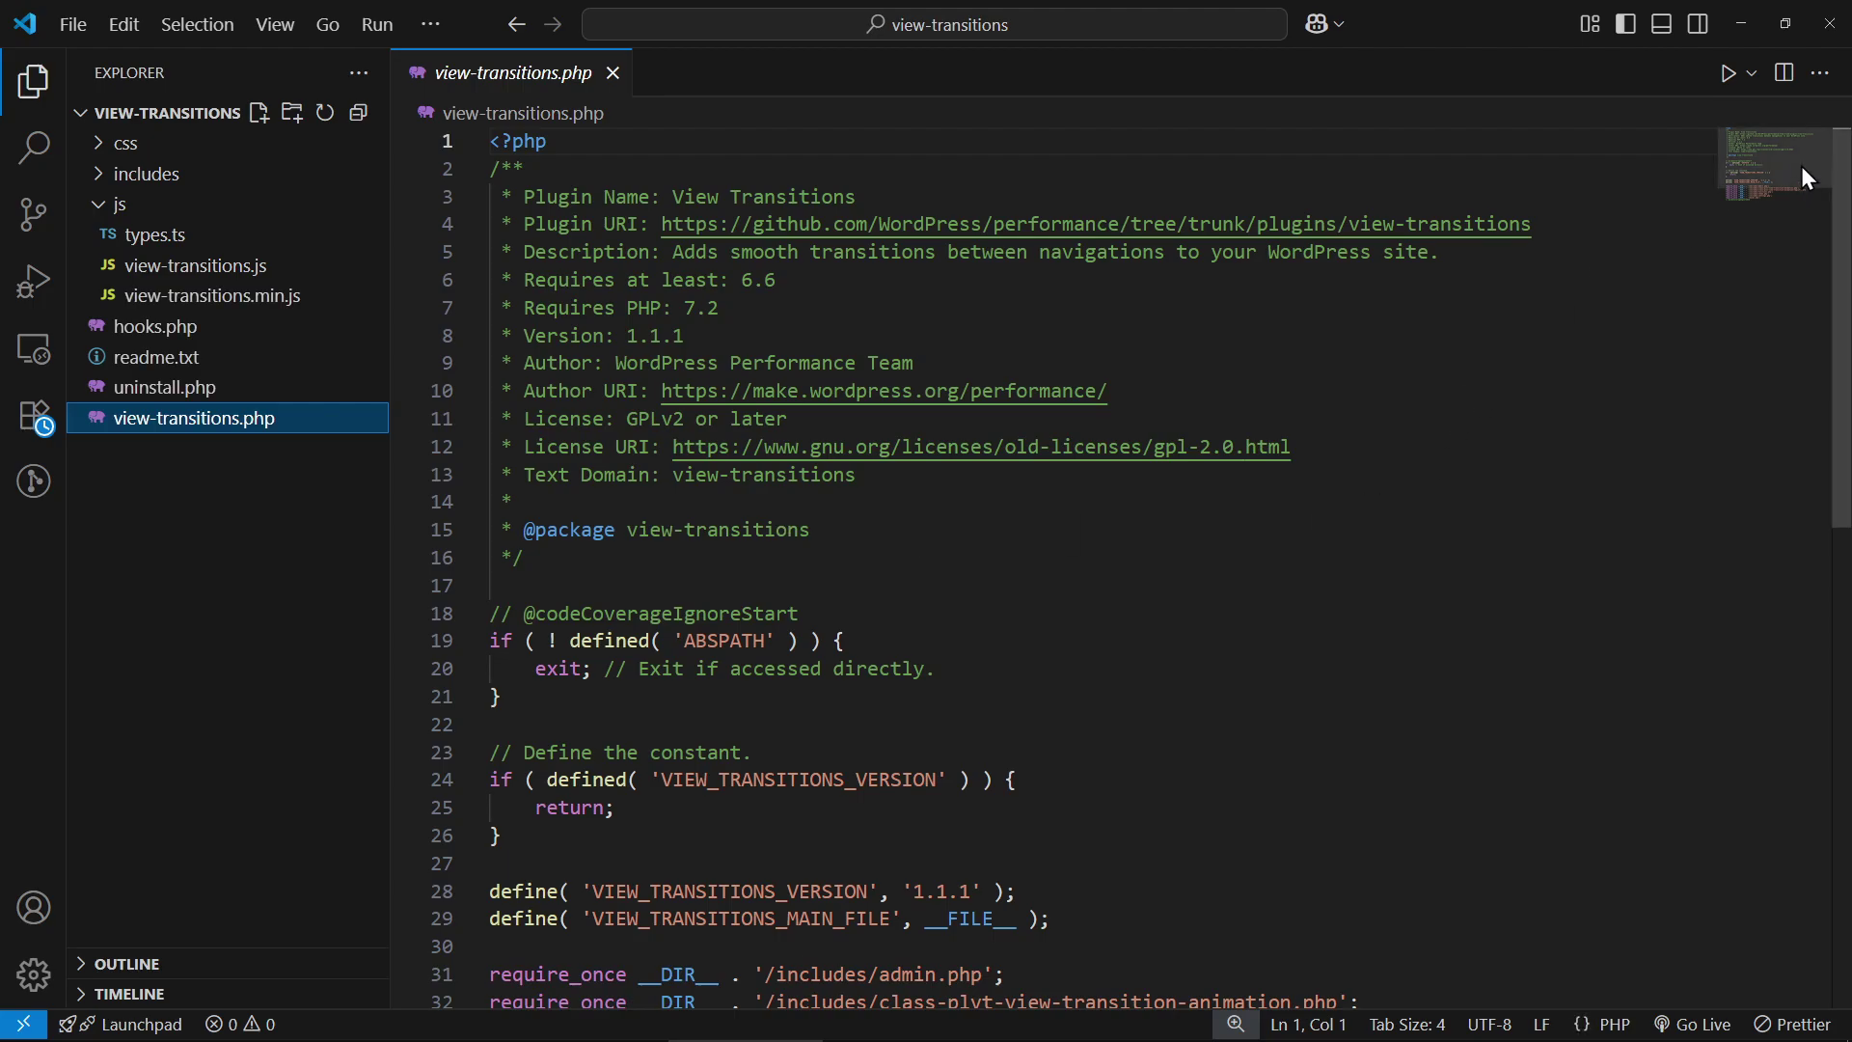
pyautogui.scroll(-5, 1802, 167)
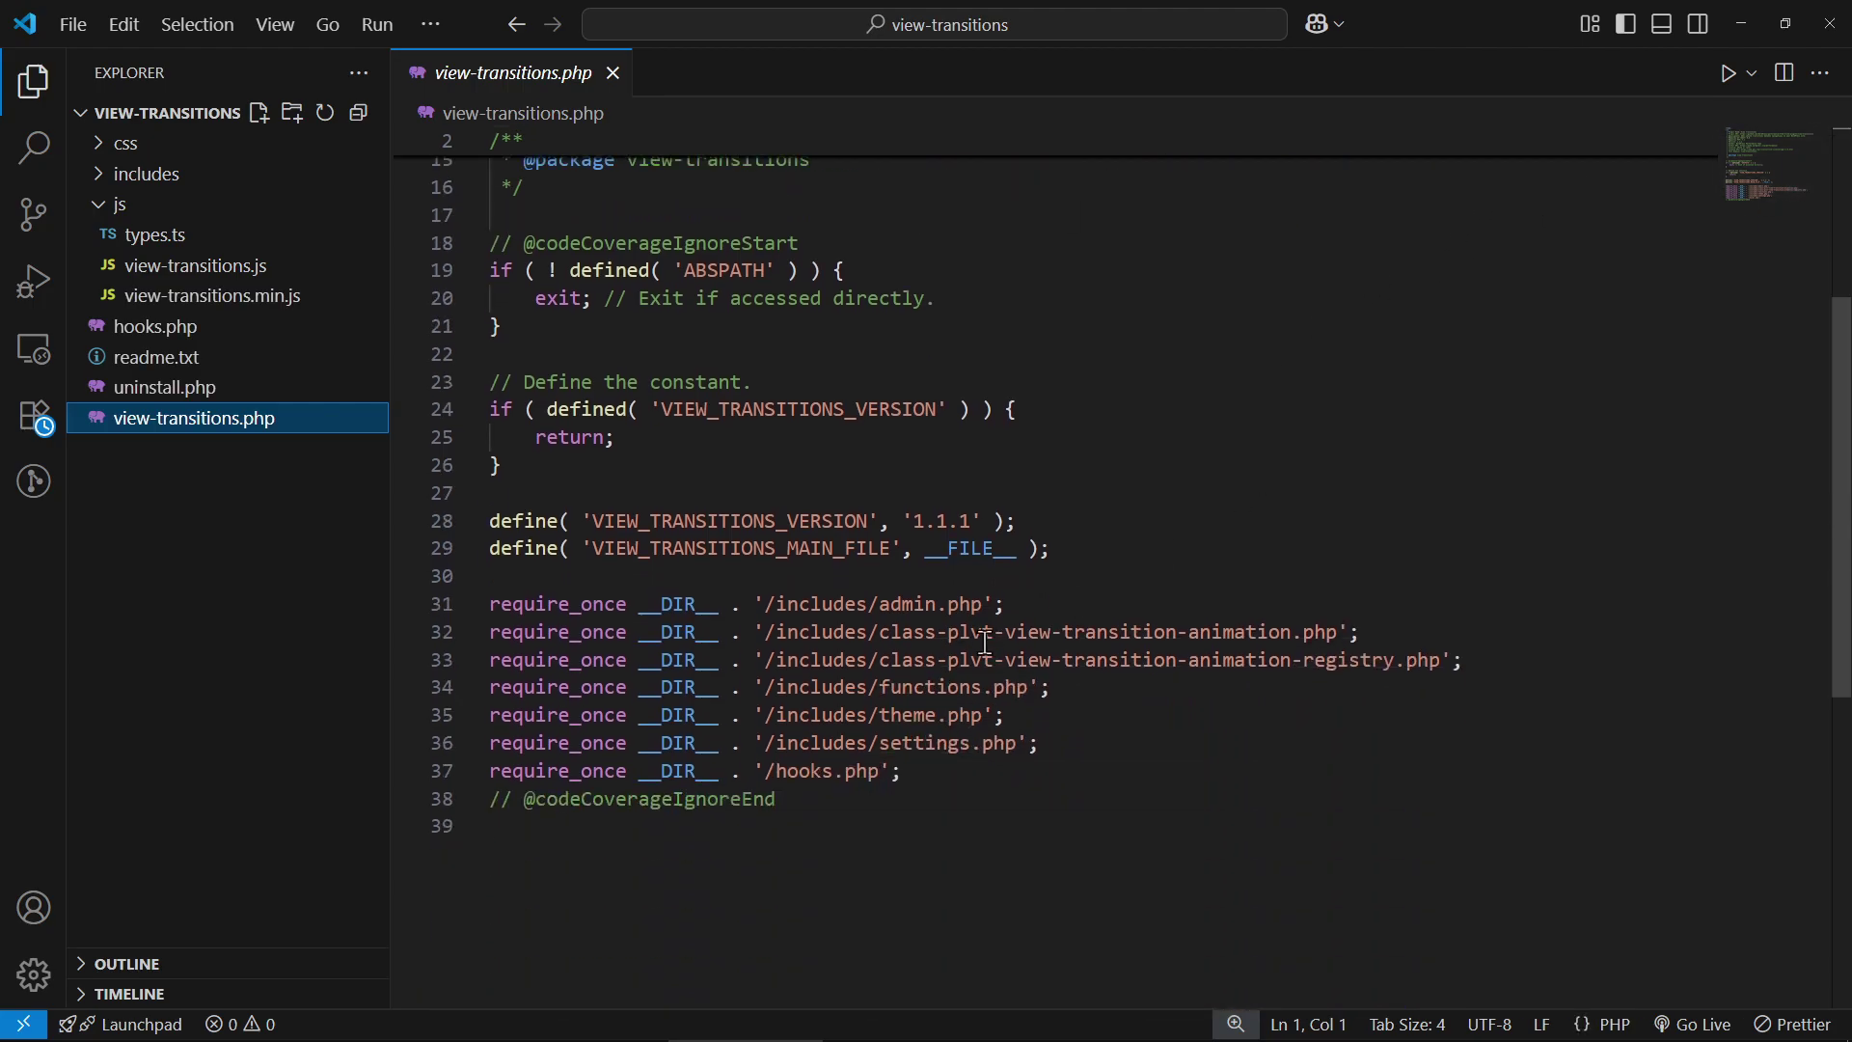
pyautogui.tripleClick(942, 616)
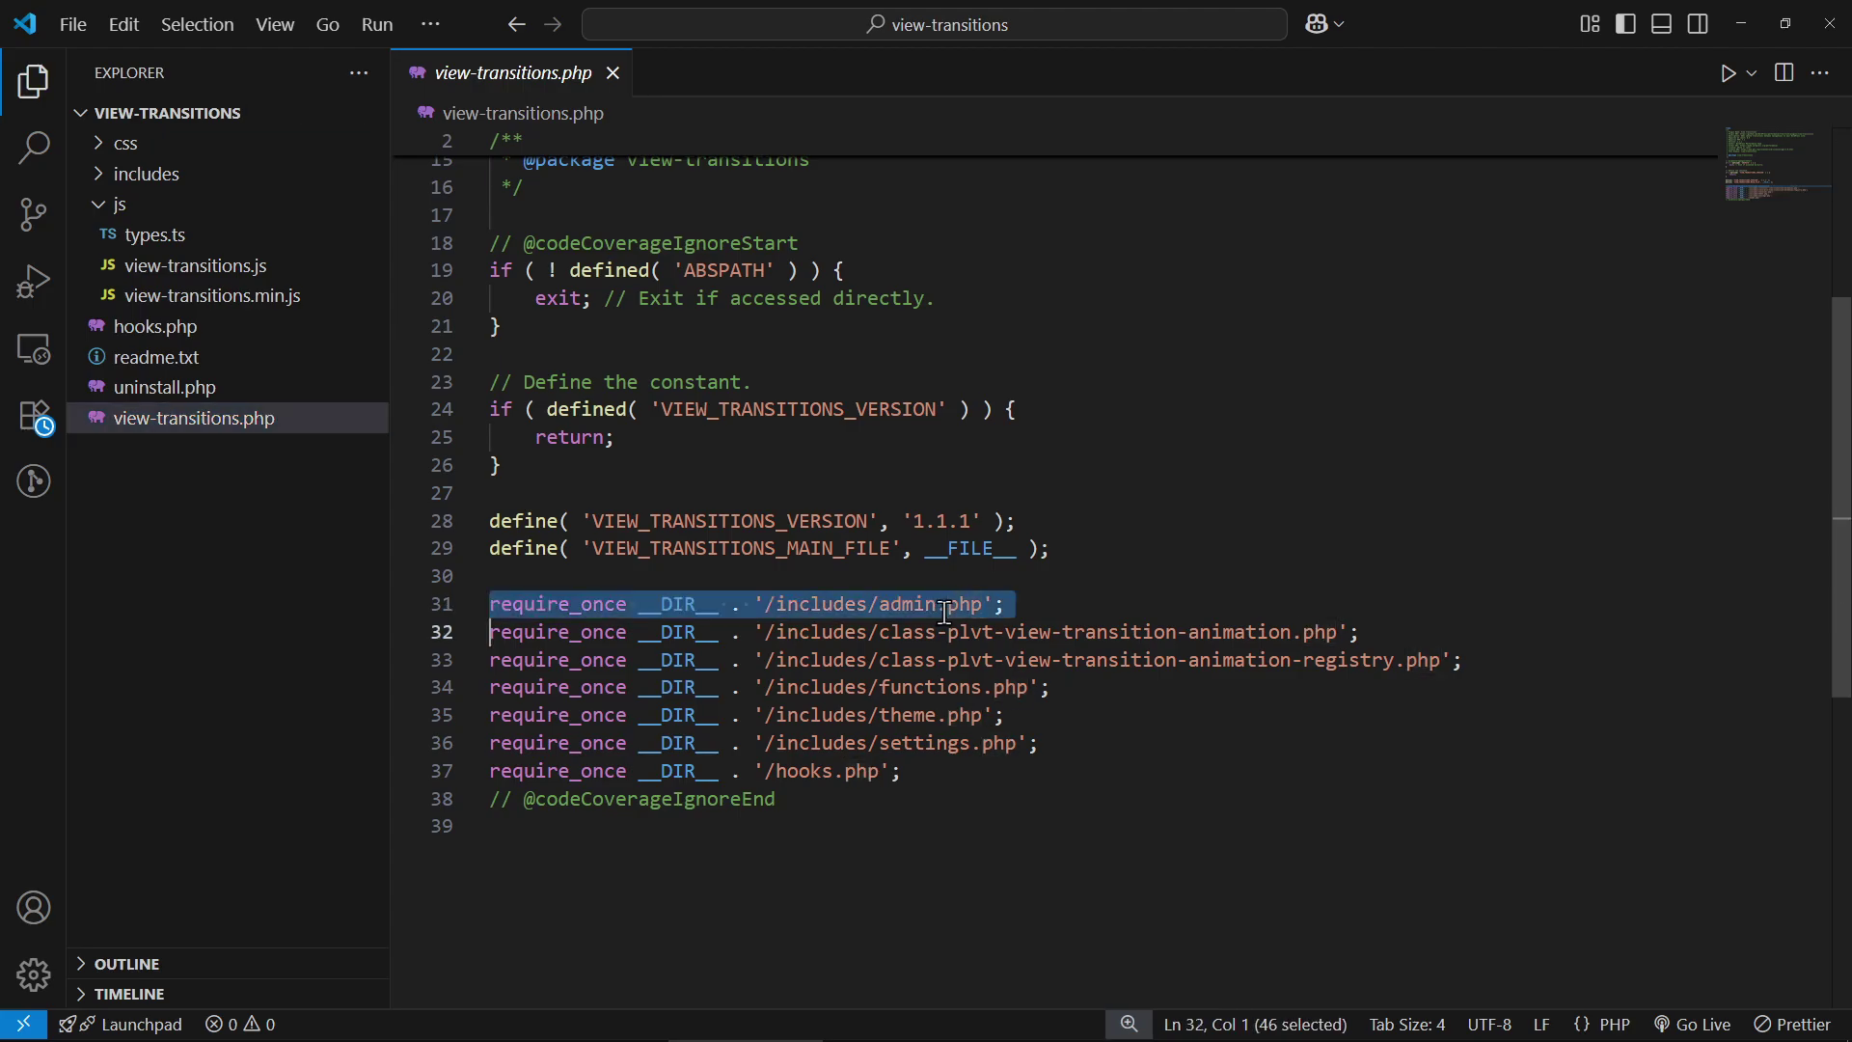
pyautogui.click(1066, 761)
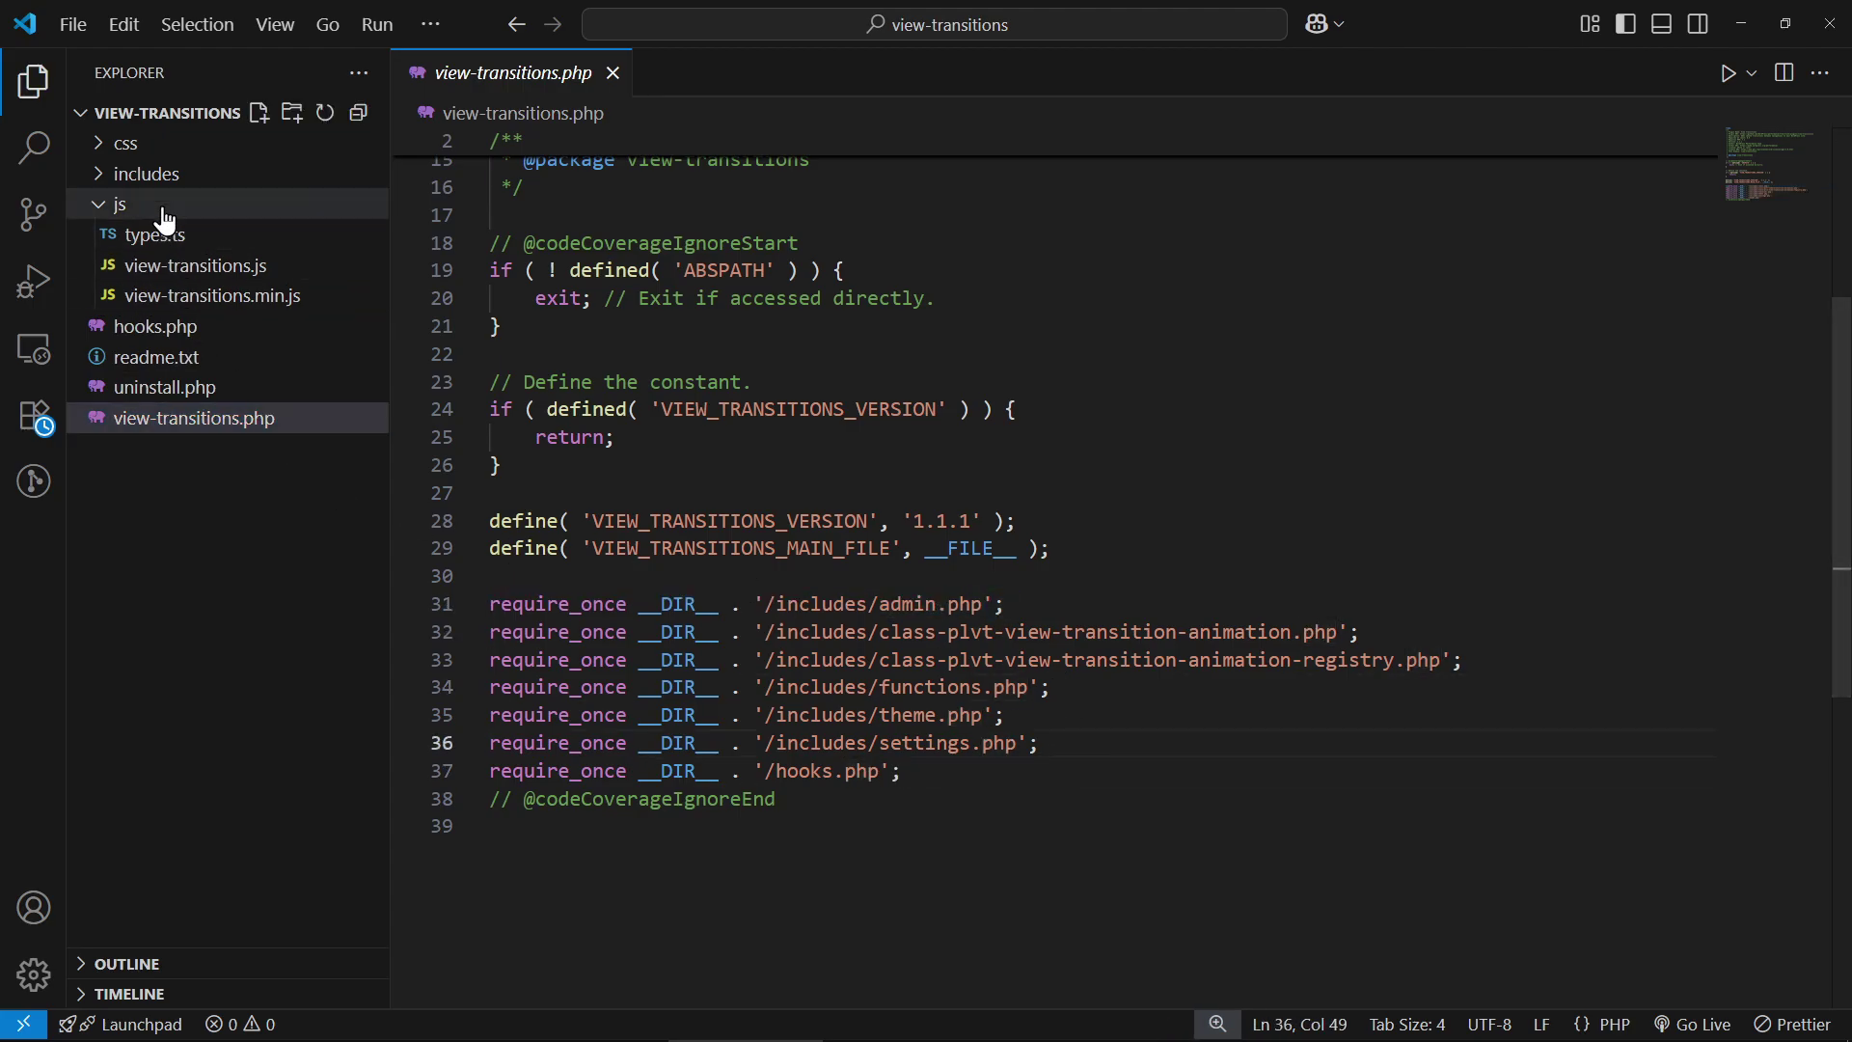
pyautogui.click(125, 142)
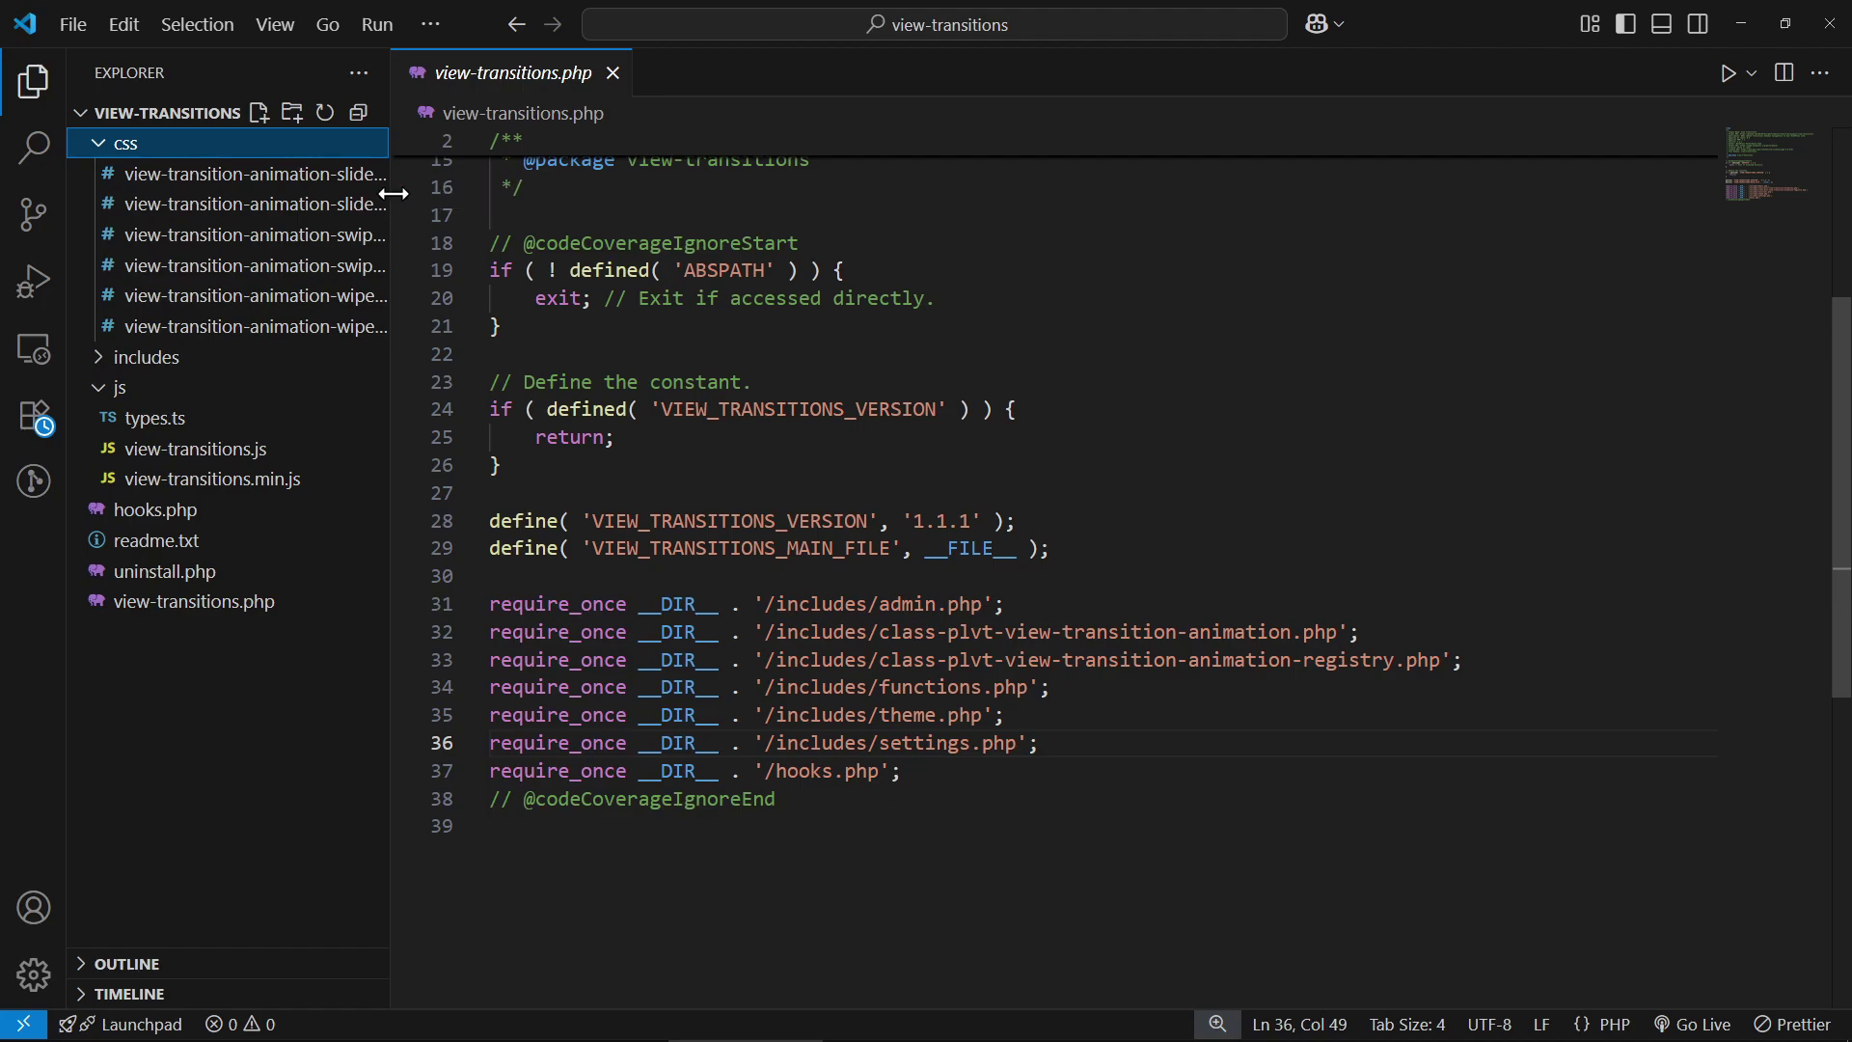
pyautogui.moveTo(392, 195); pyautogui.dragTo(508, 270)
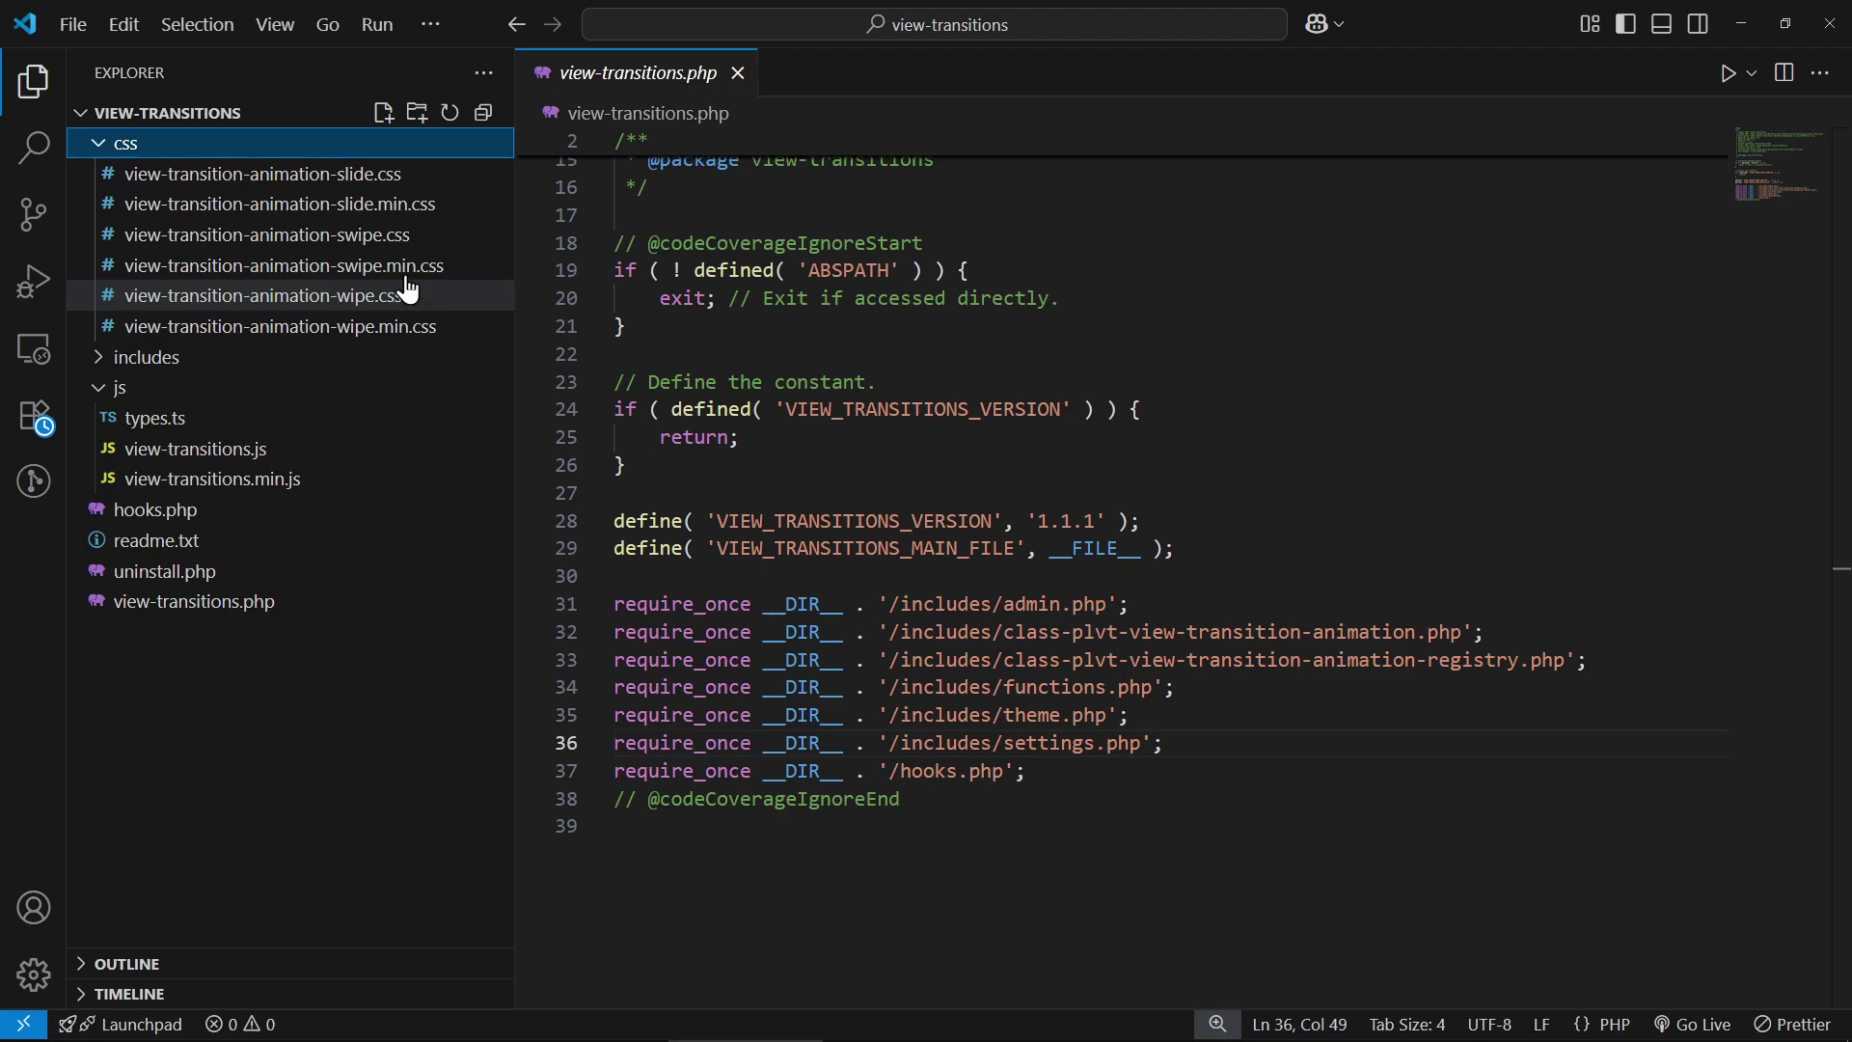
# Return to the WordPress Reading Settings tab and open the Default Transition Animation dropdown
pyautogui.click(1746, 24)
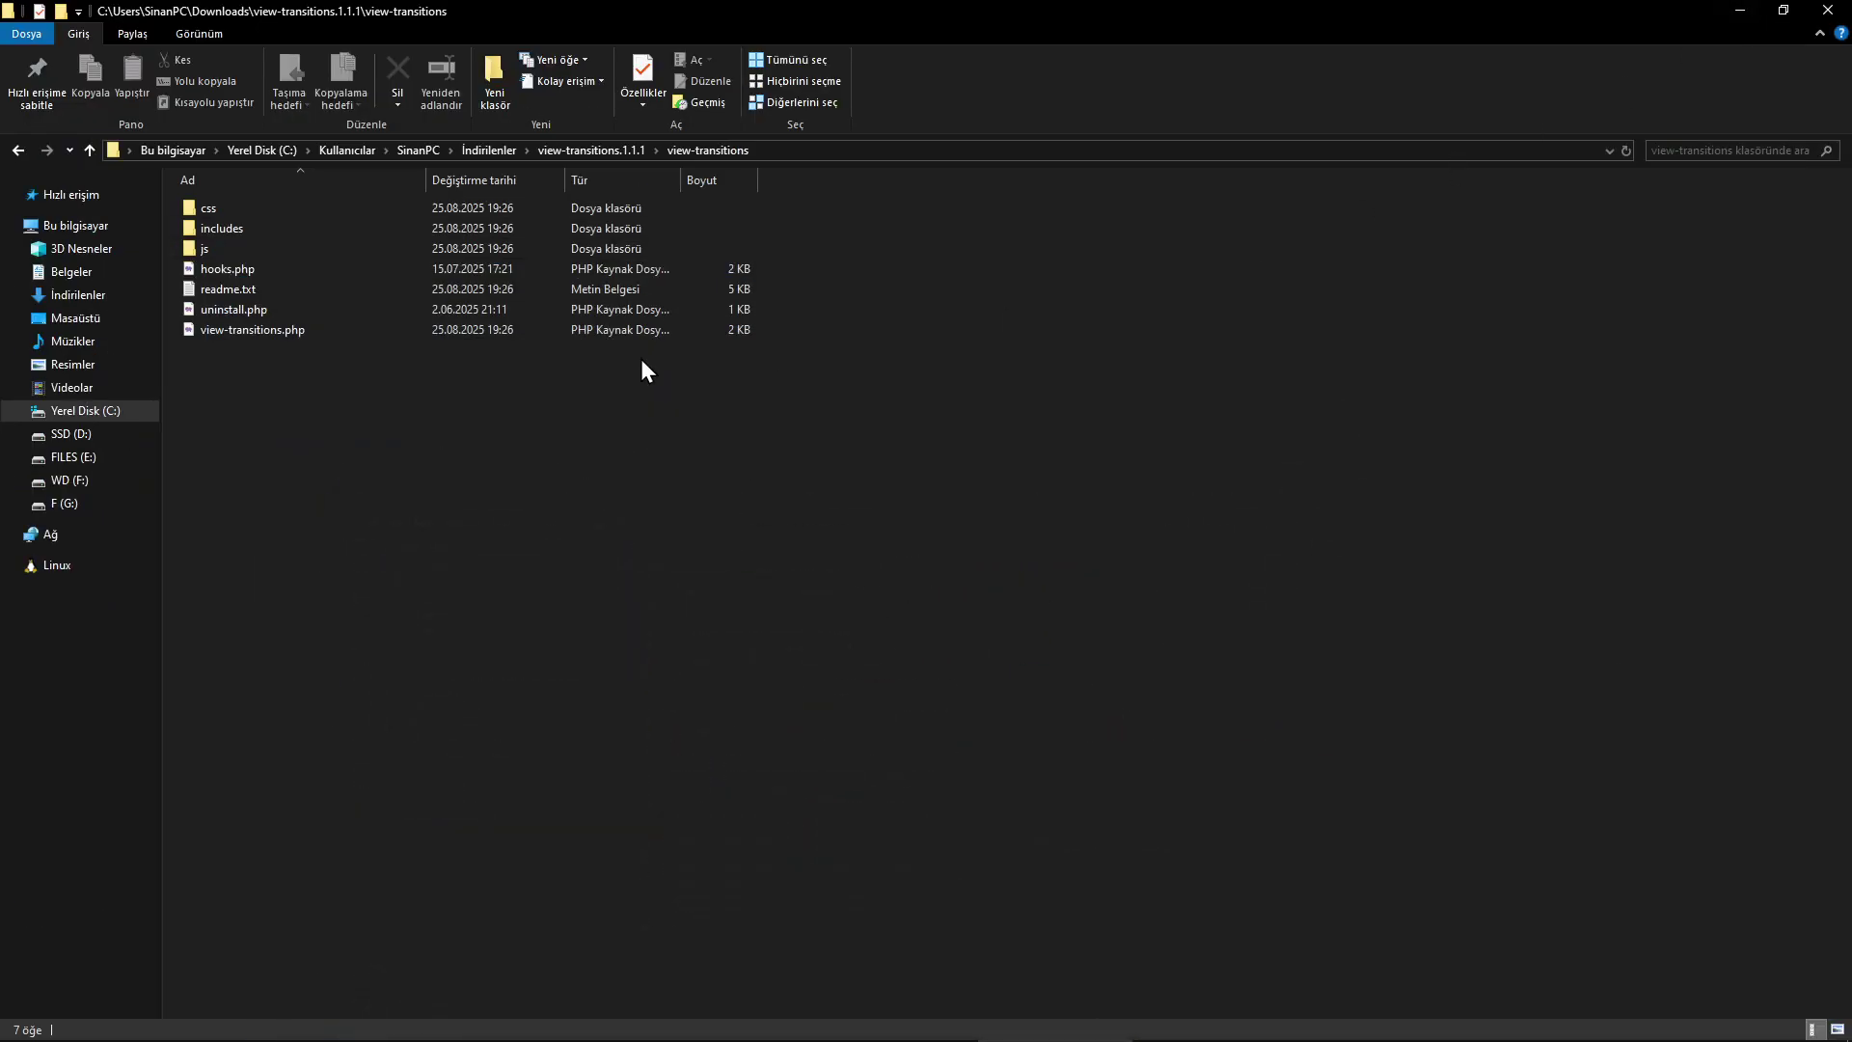
pyautogui.click(1741, 13)
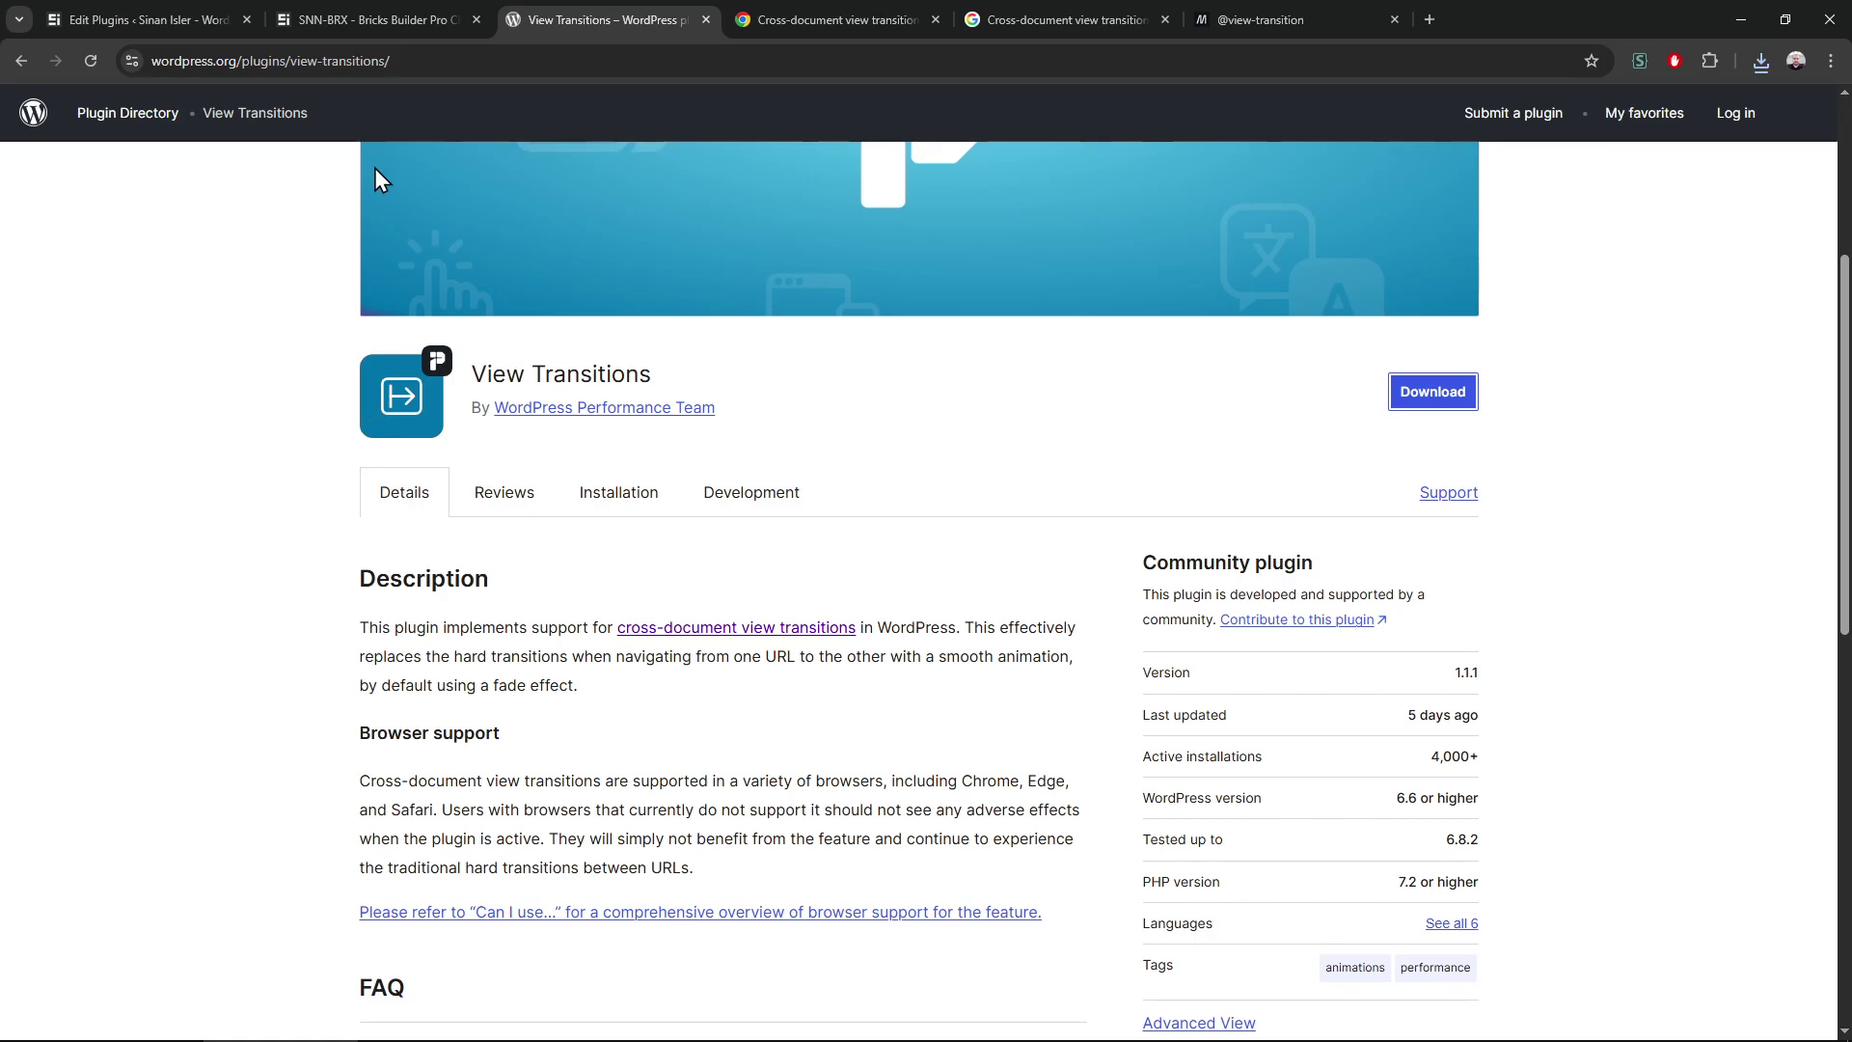
pyautogui.click(369, 20)
pyautogui.click(145, 20)
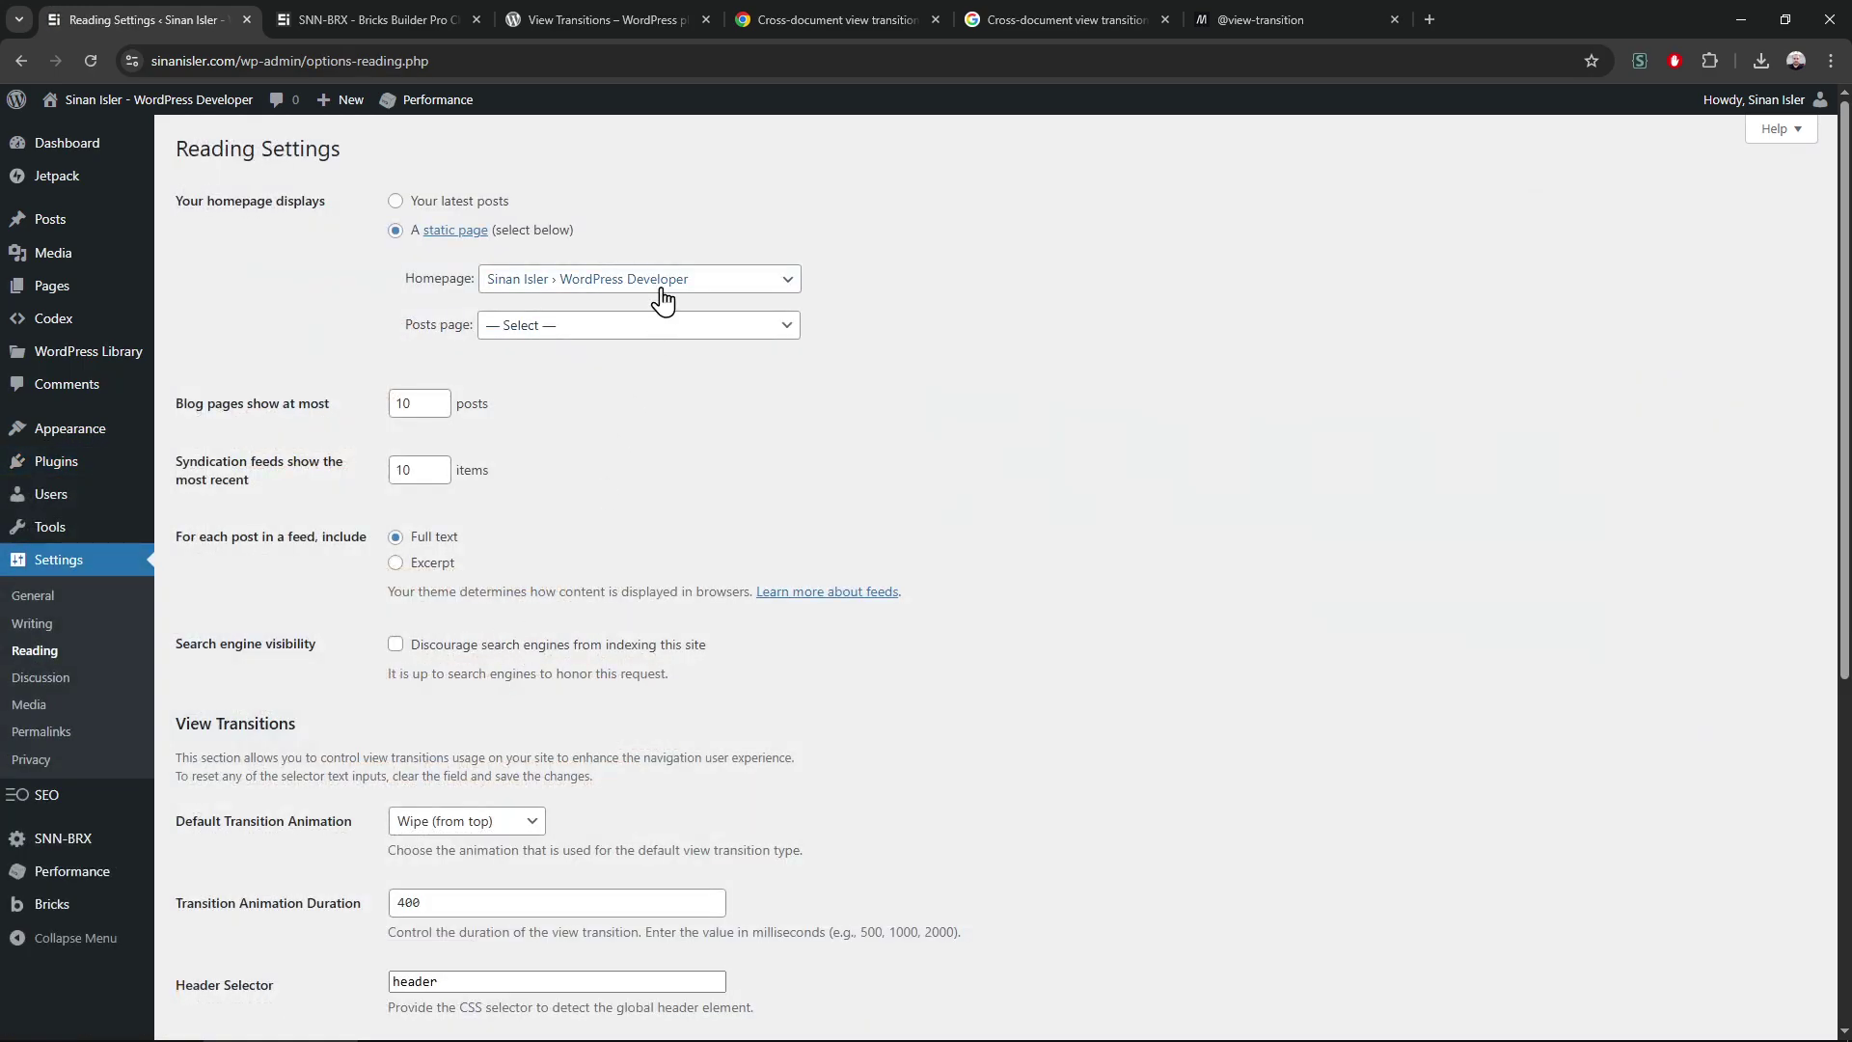
pyautogui.scroll(-3, 613, 478)
pyautogui.click(507, 339)
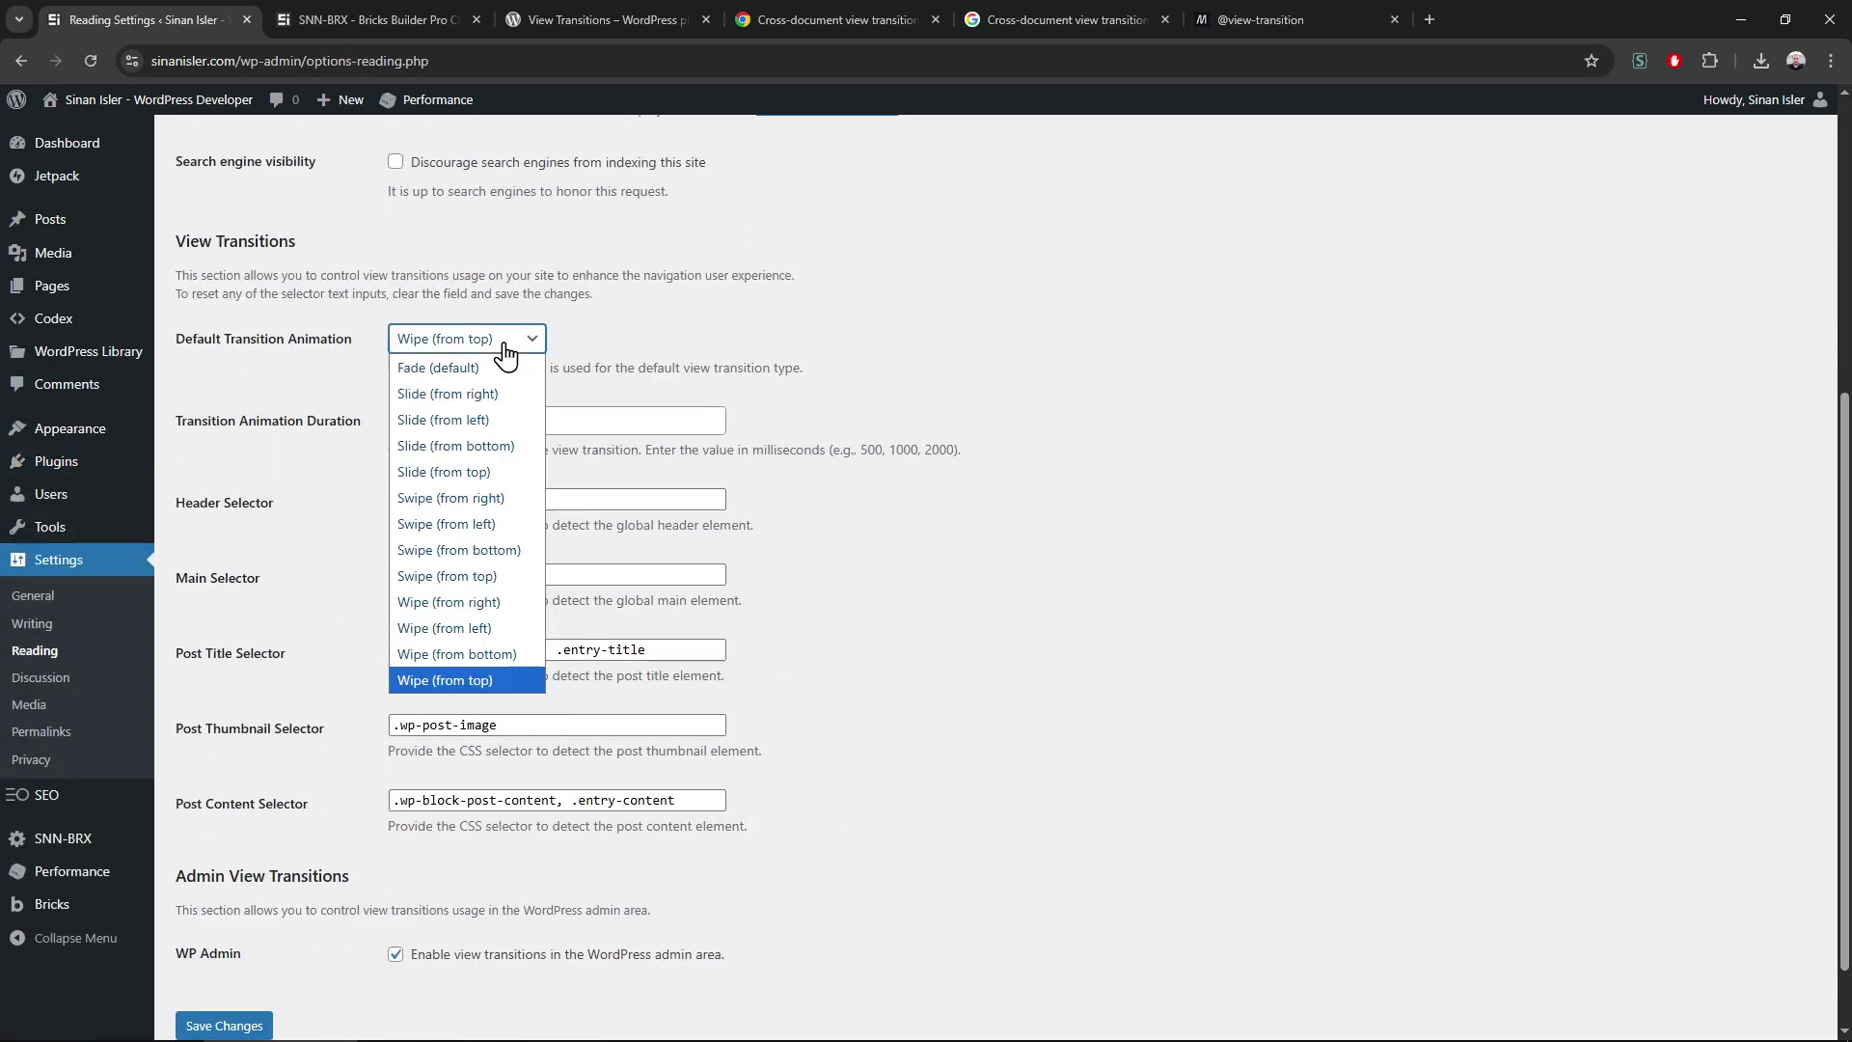
# Keep Wipe (from top), then reopen the wipe animation stylesheet in VS Code with a narrower sidebar
pyautogui.click(1117, 515)
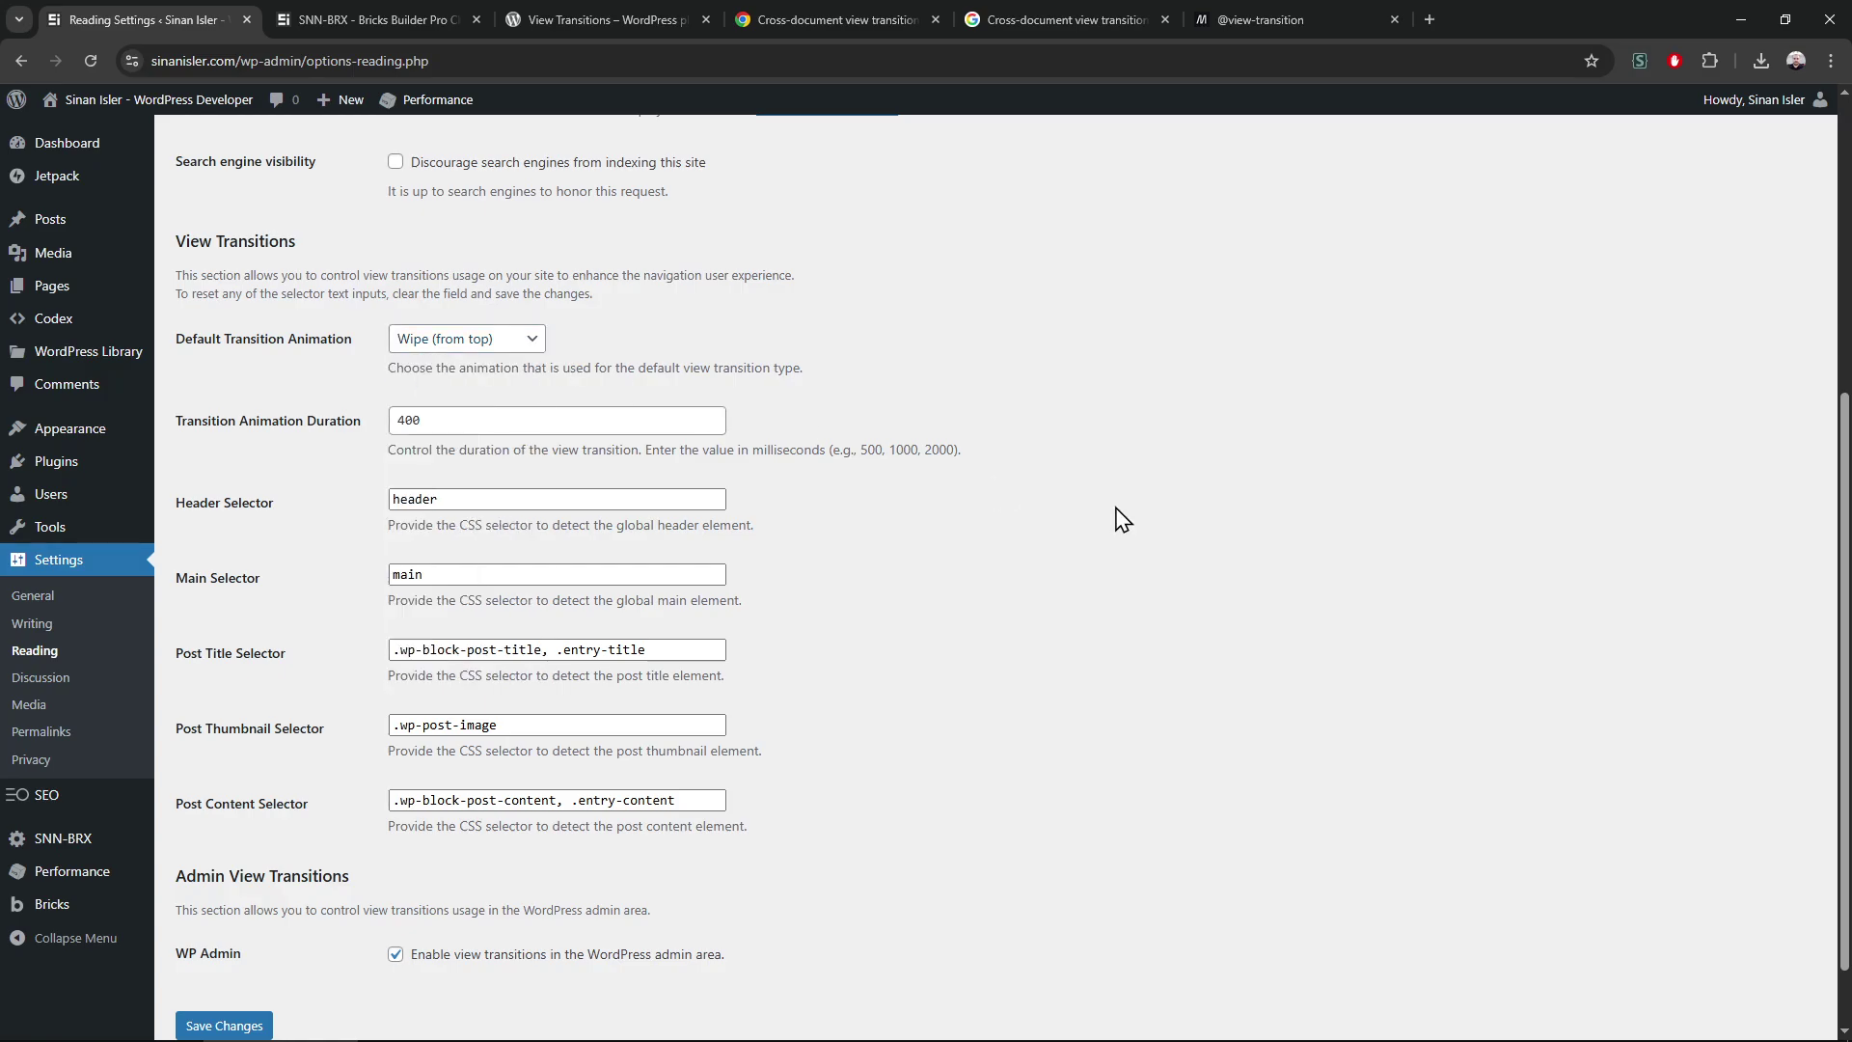
pyautogui.hotkey('alt', 'Tab')
pyautogui.moveTo(591, 982)
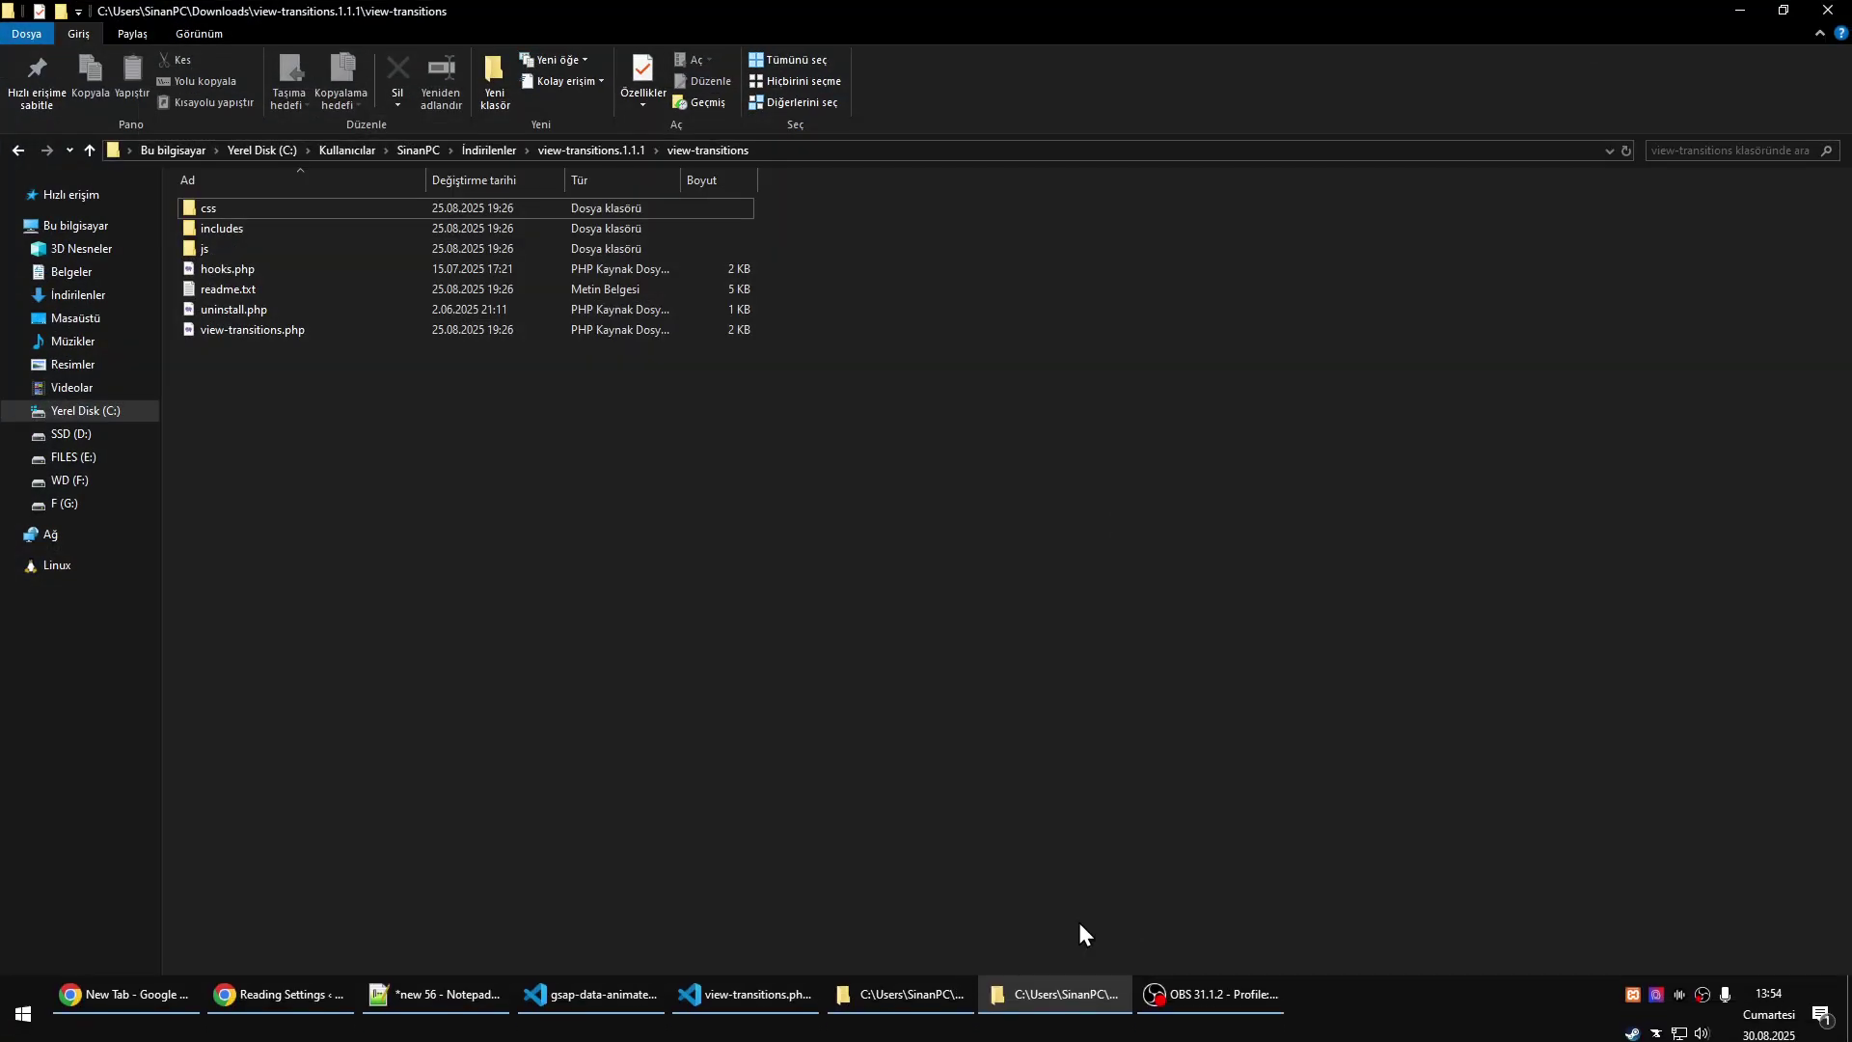
pyautogui.click(611, 984)
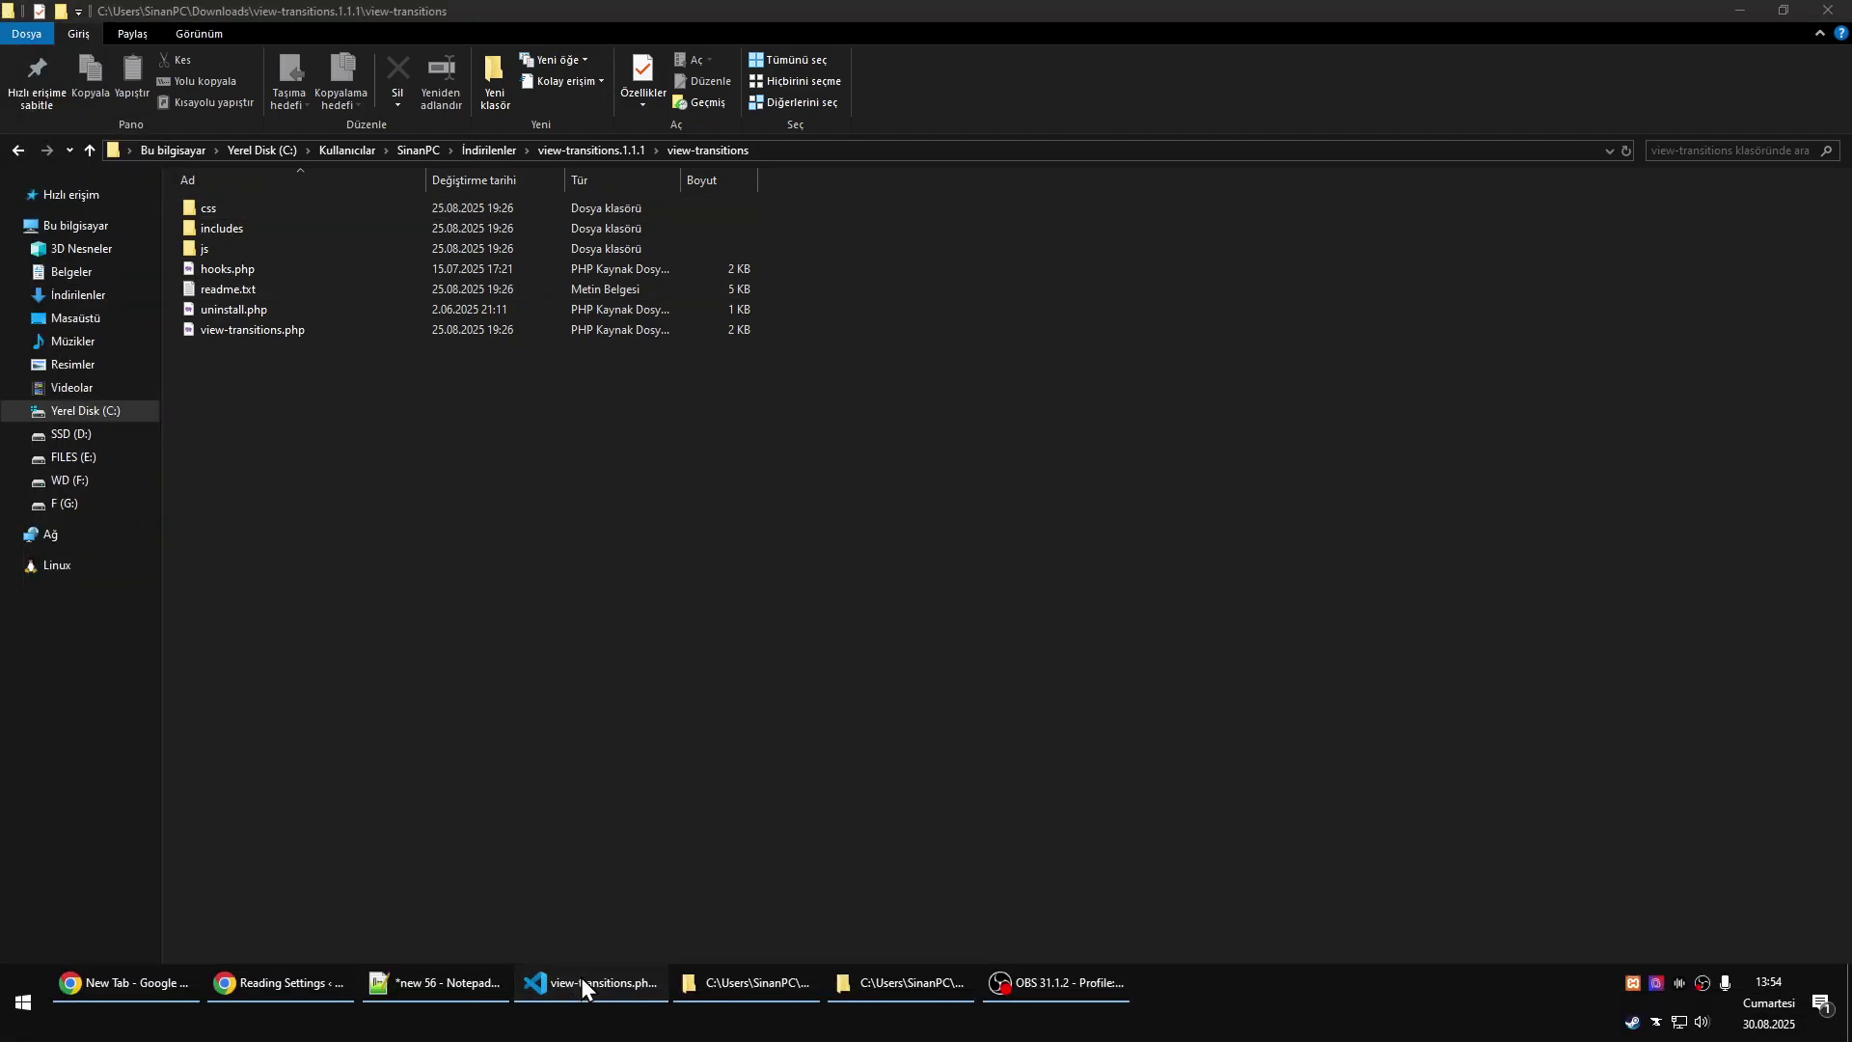
pyautogui.click(580, 976)
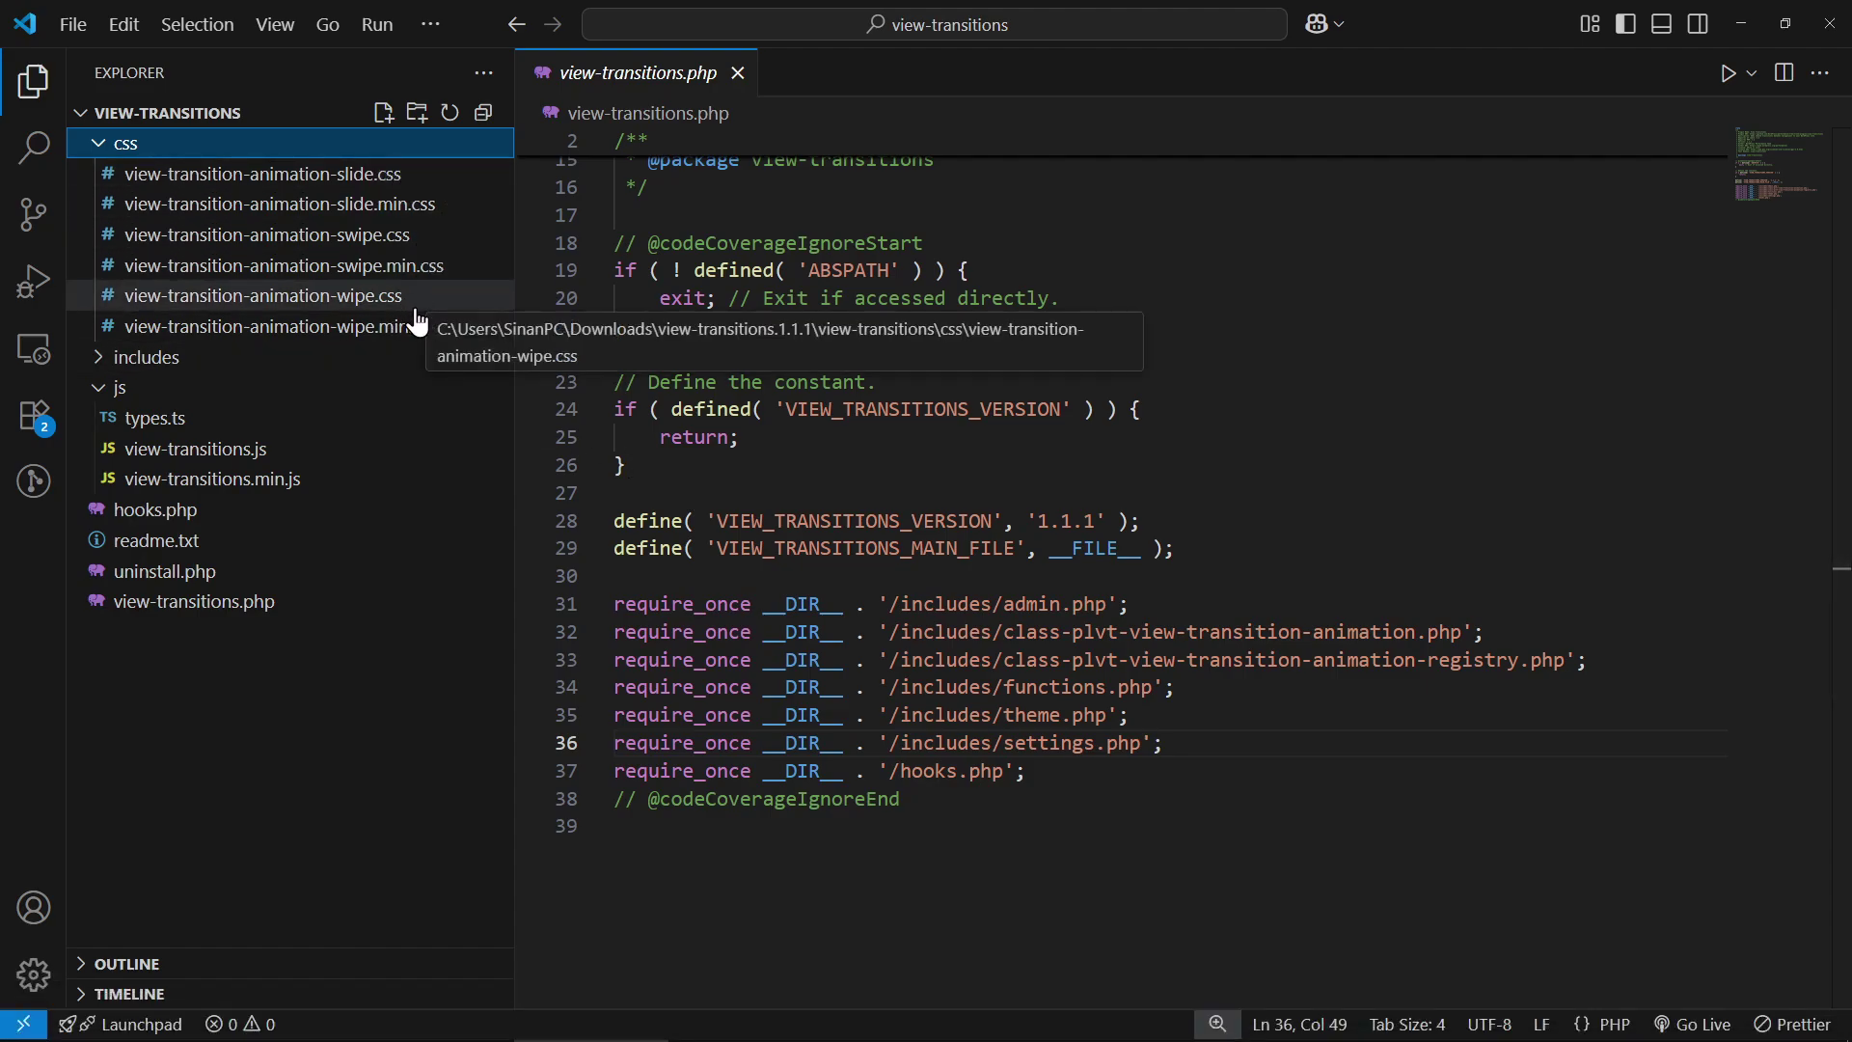
pyautogui.click(414, 304)
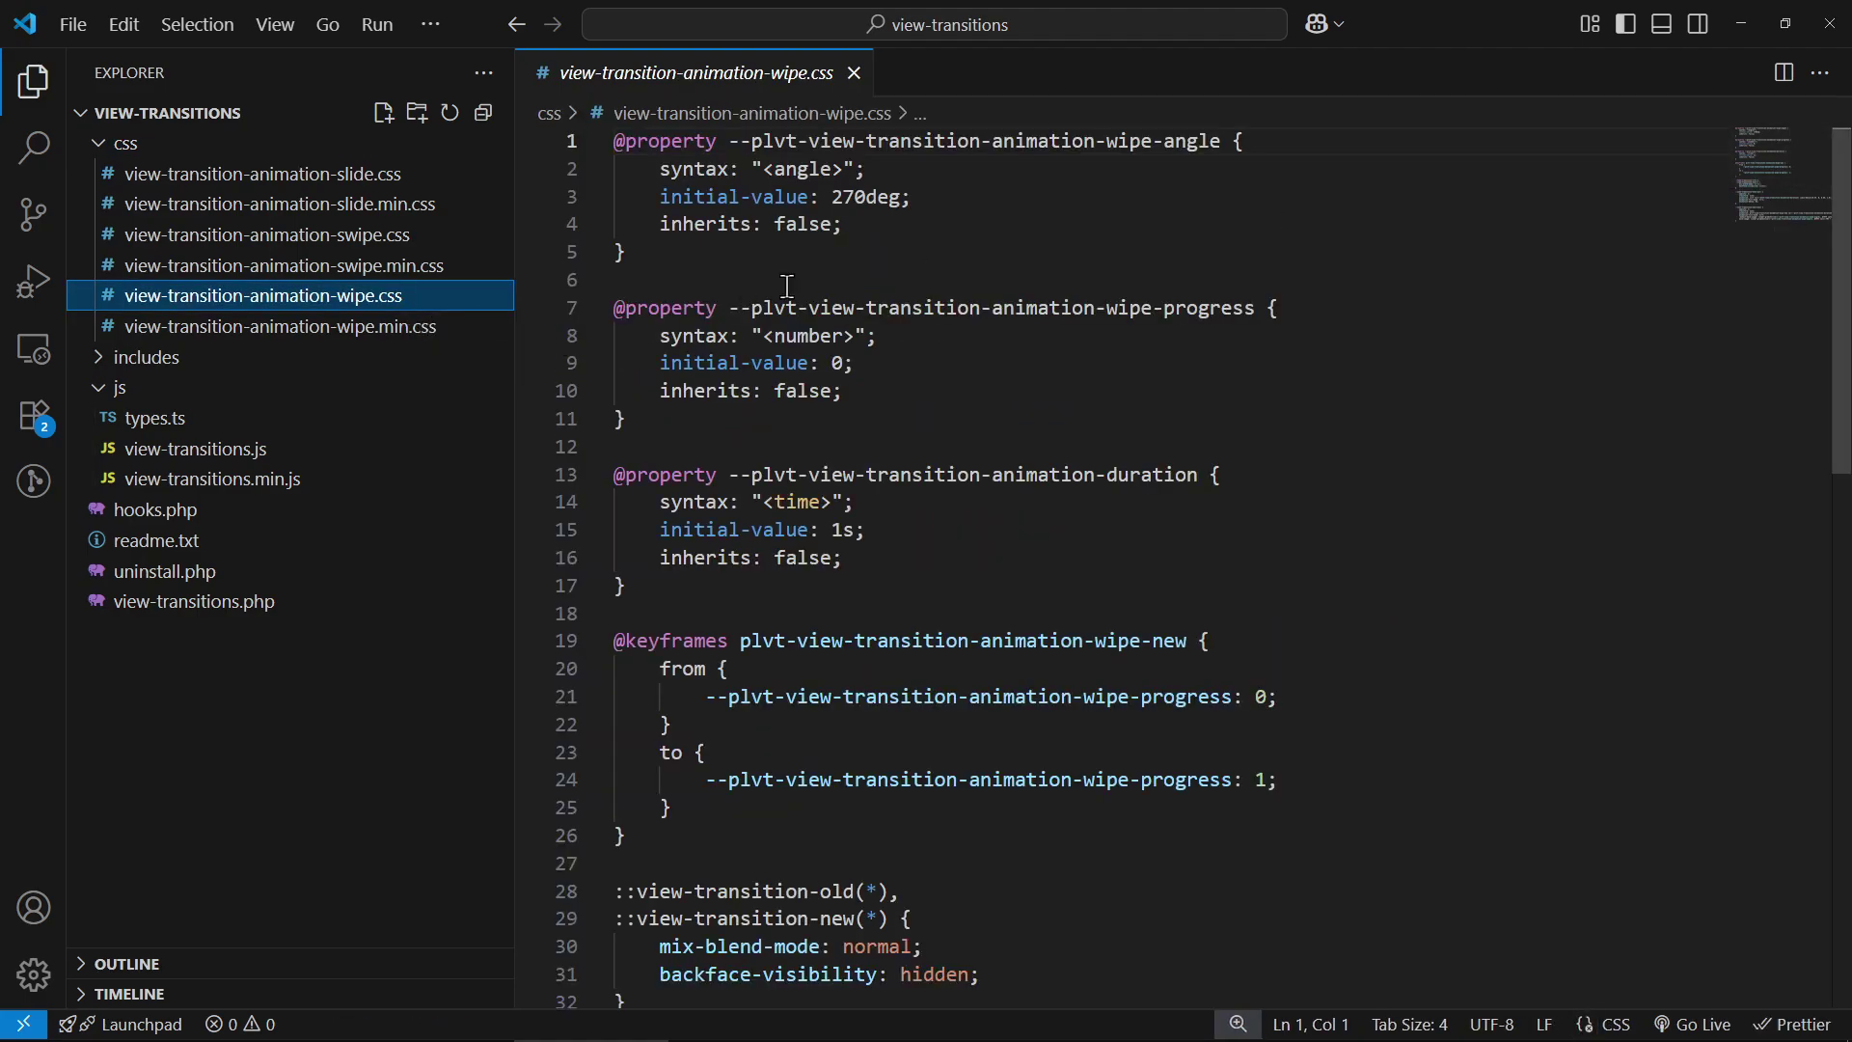
pyautogui.scroll(-5, 898, 420)
pyautogui.scroll(-4, 1013, 571)
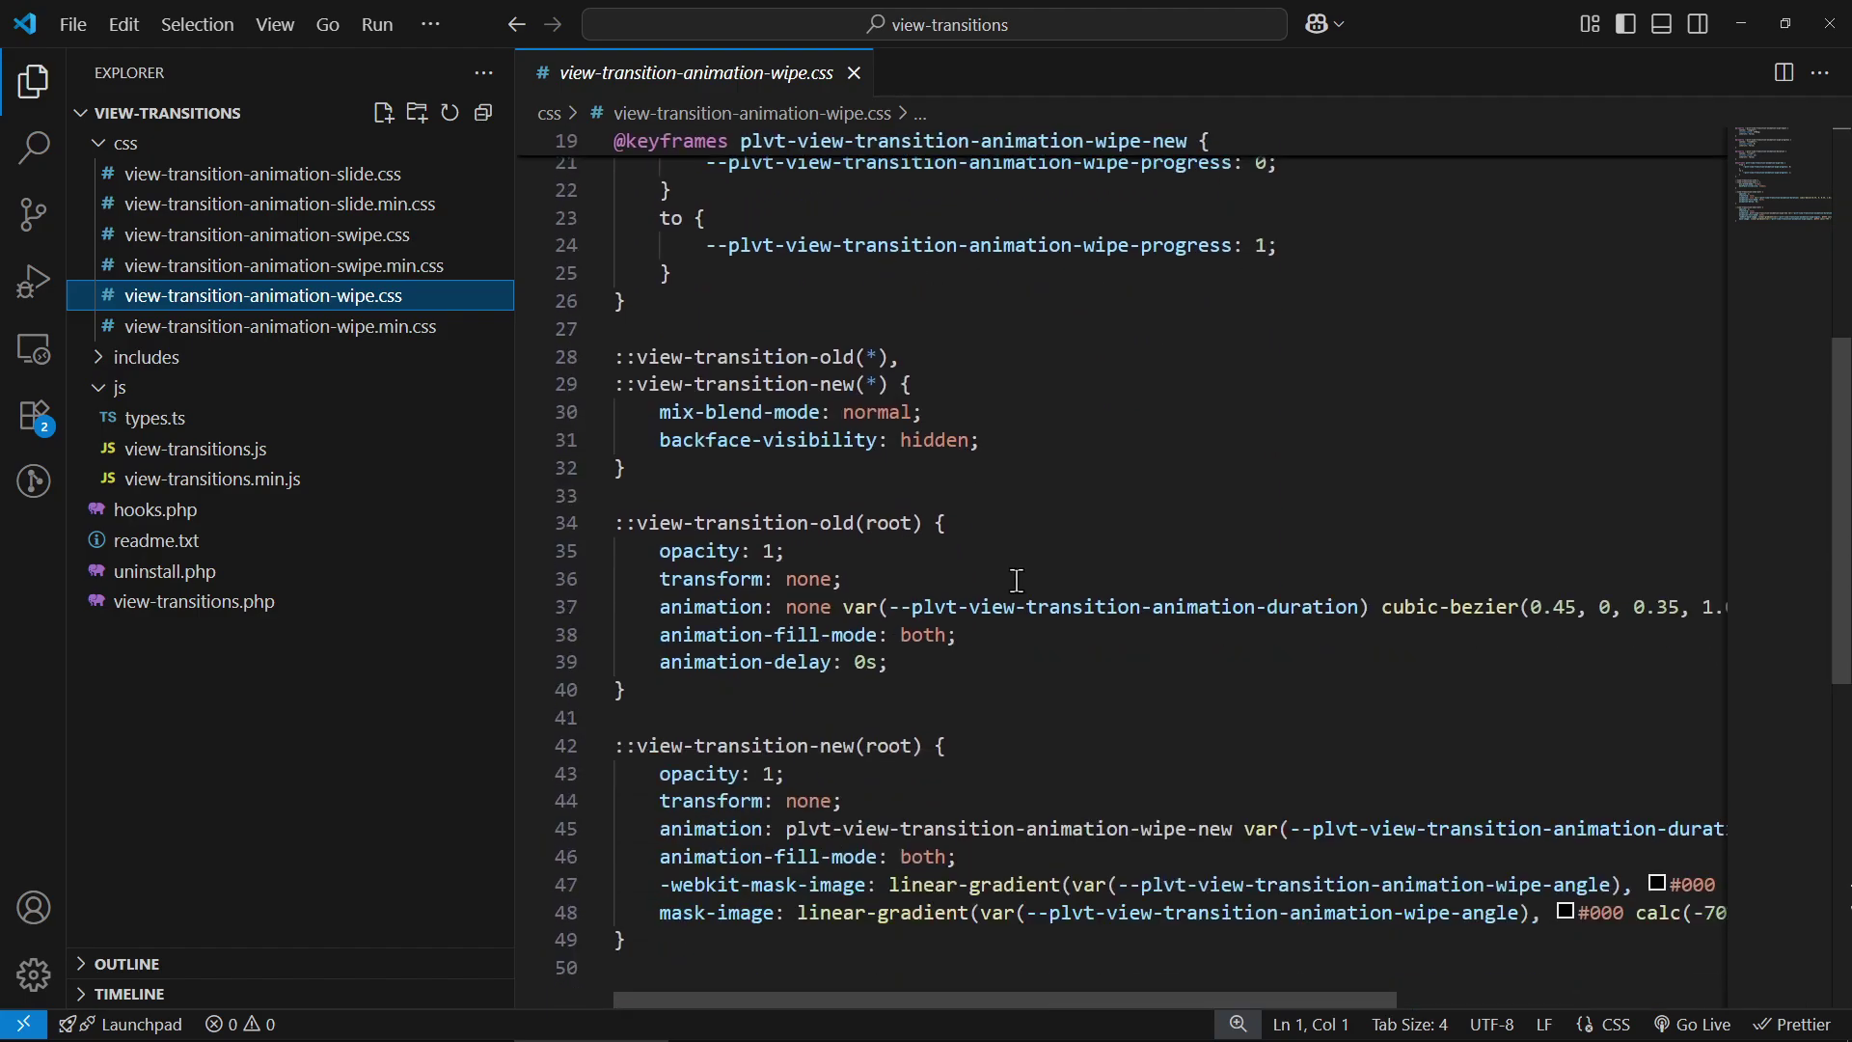
pyautogui.scroll(-2, 1016, 575)
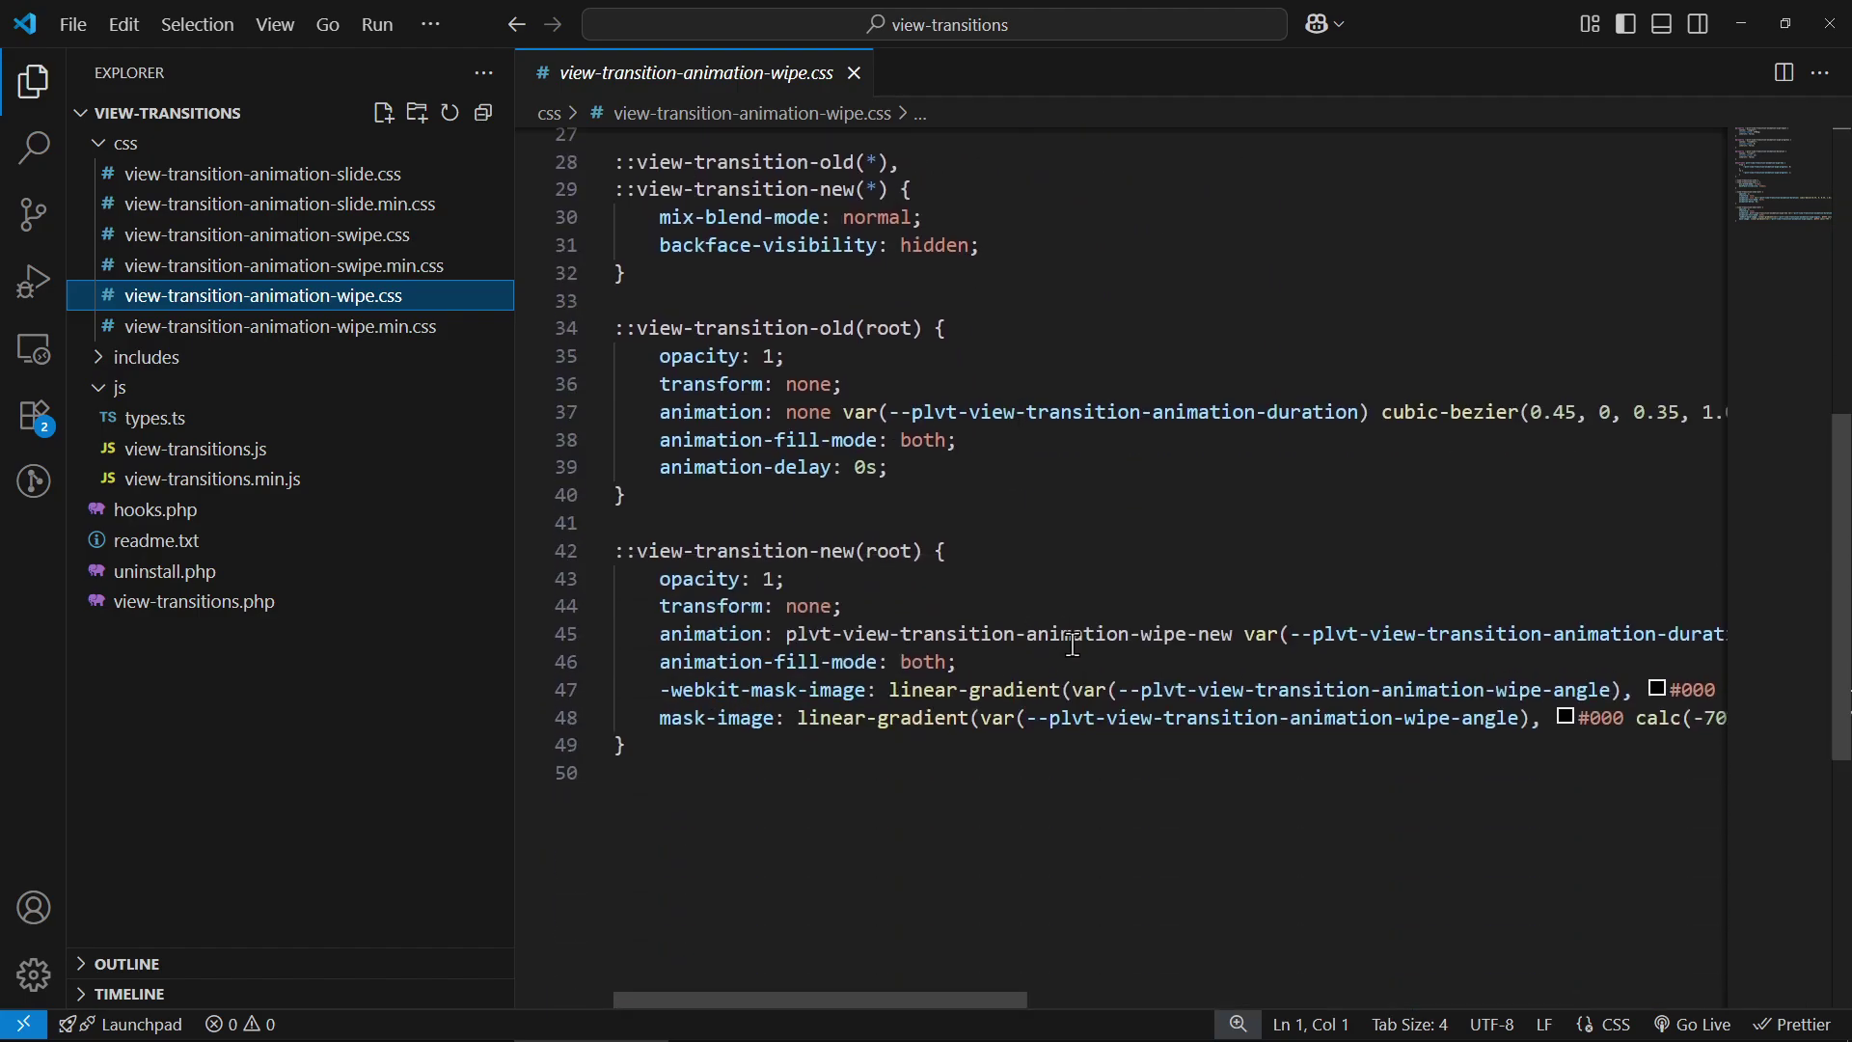
pyautogui.moveTo(521, 639); pyautogui.dragTo(486, 665)
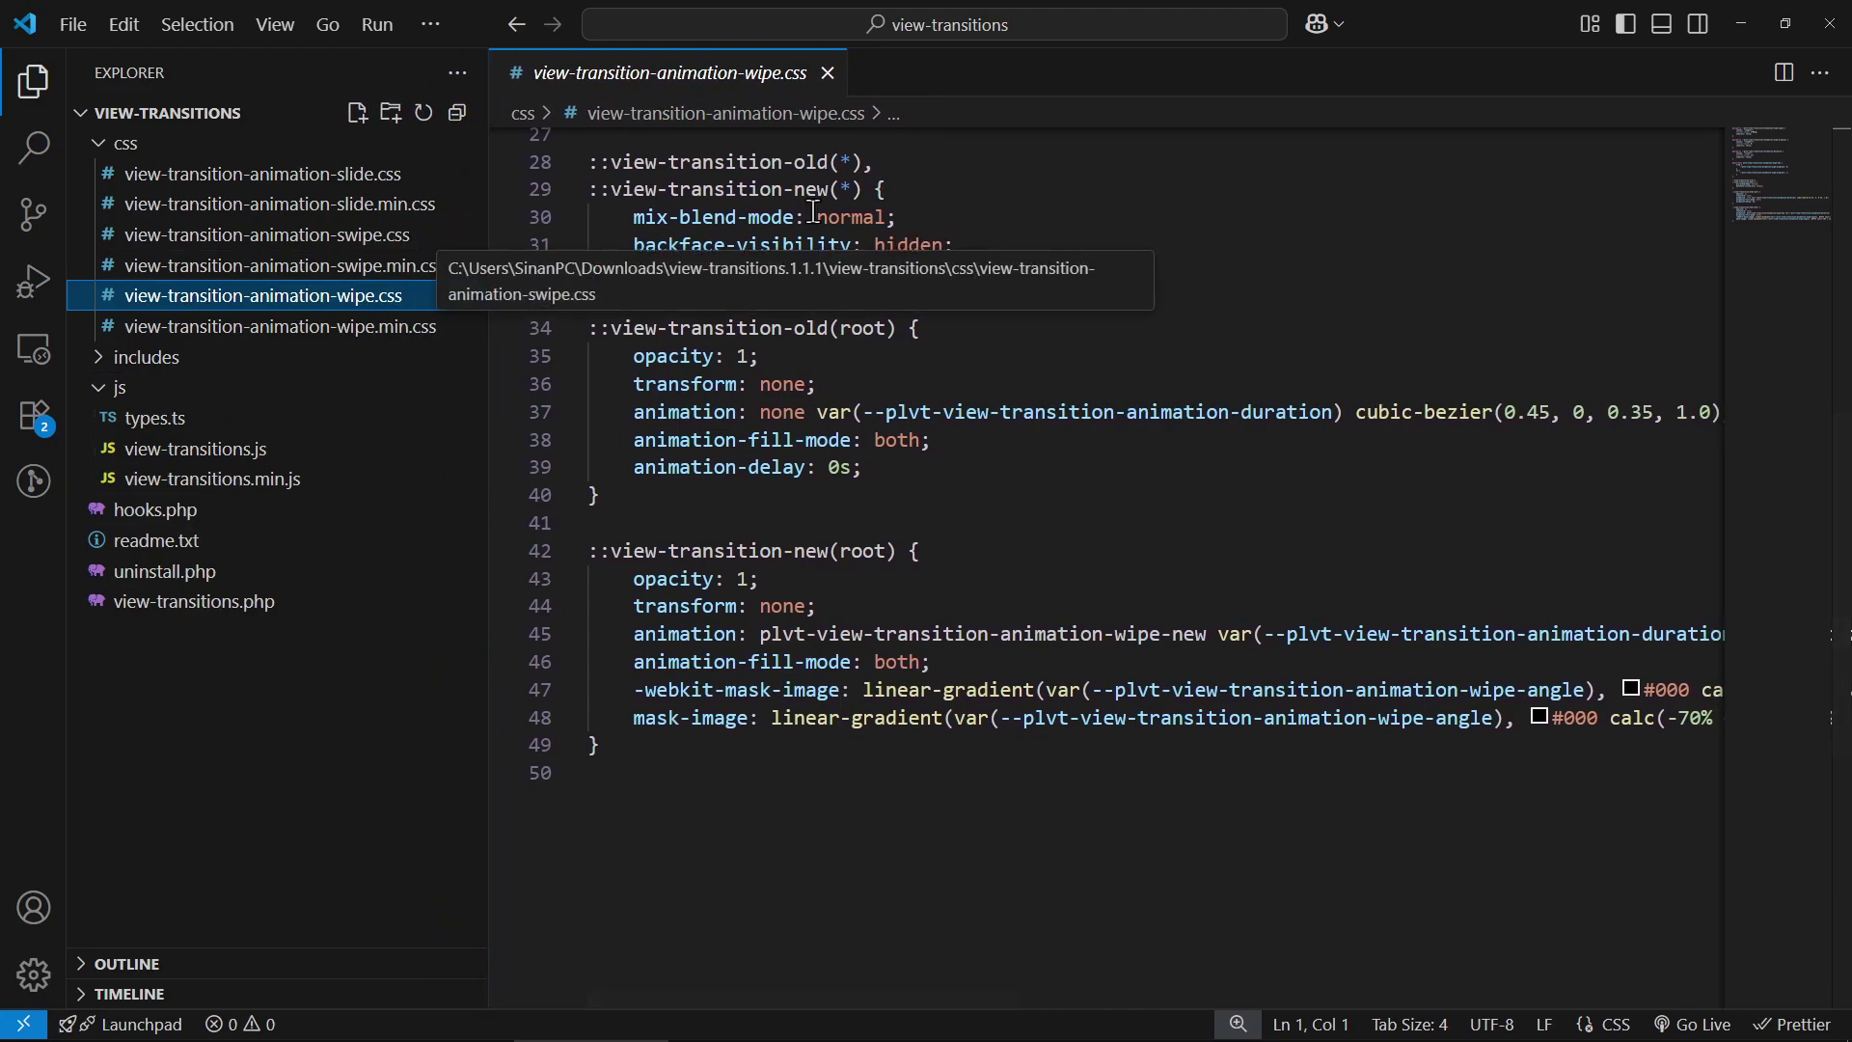
# Save Swipe (from right) as the default animation and test it on the site's Tools page
pyautogui.click(1756, 24)
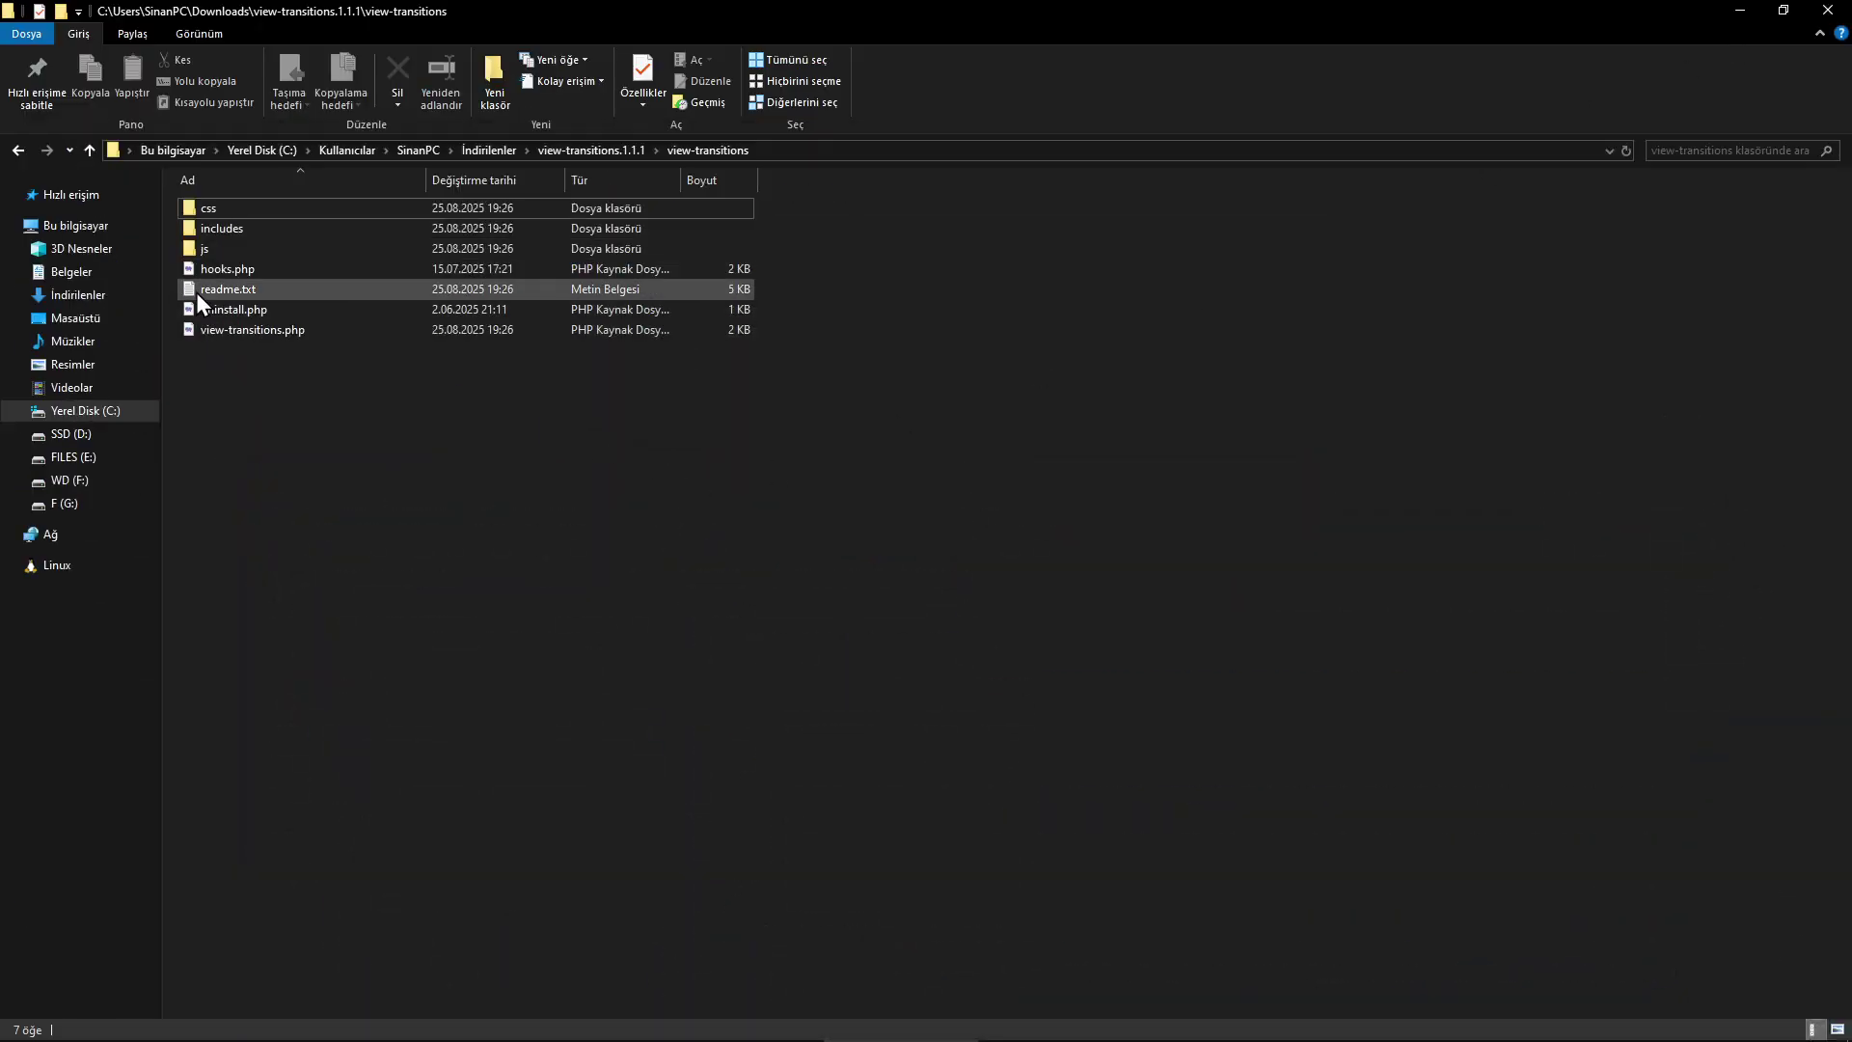
pyautogui.click(1827, 11)
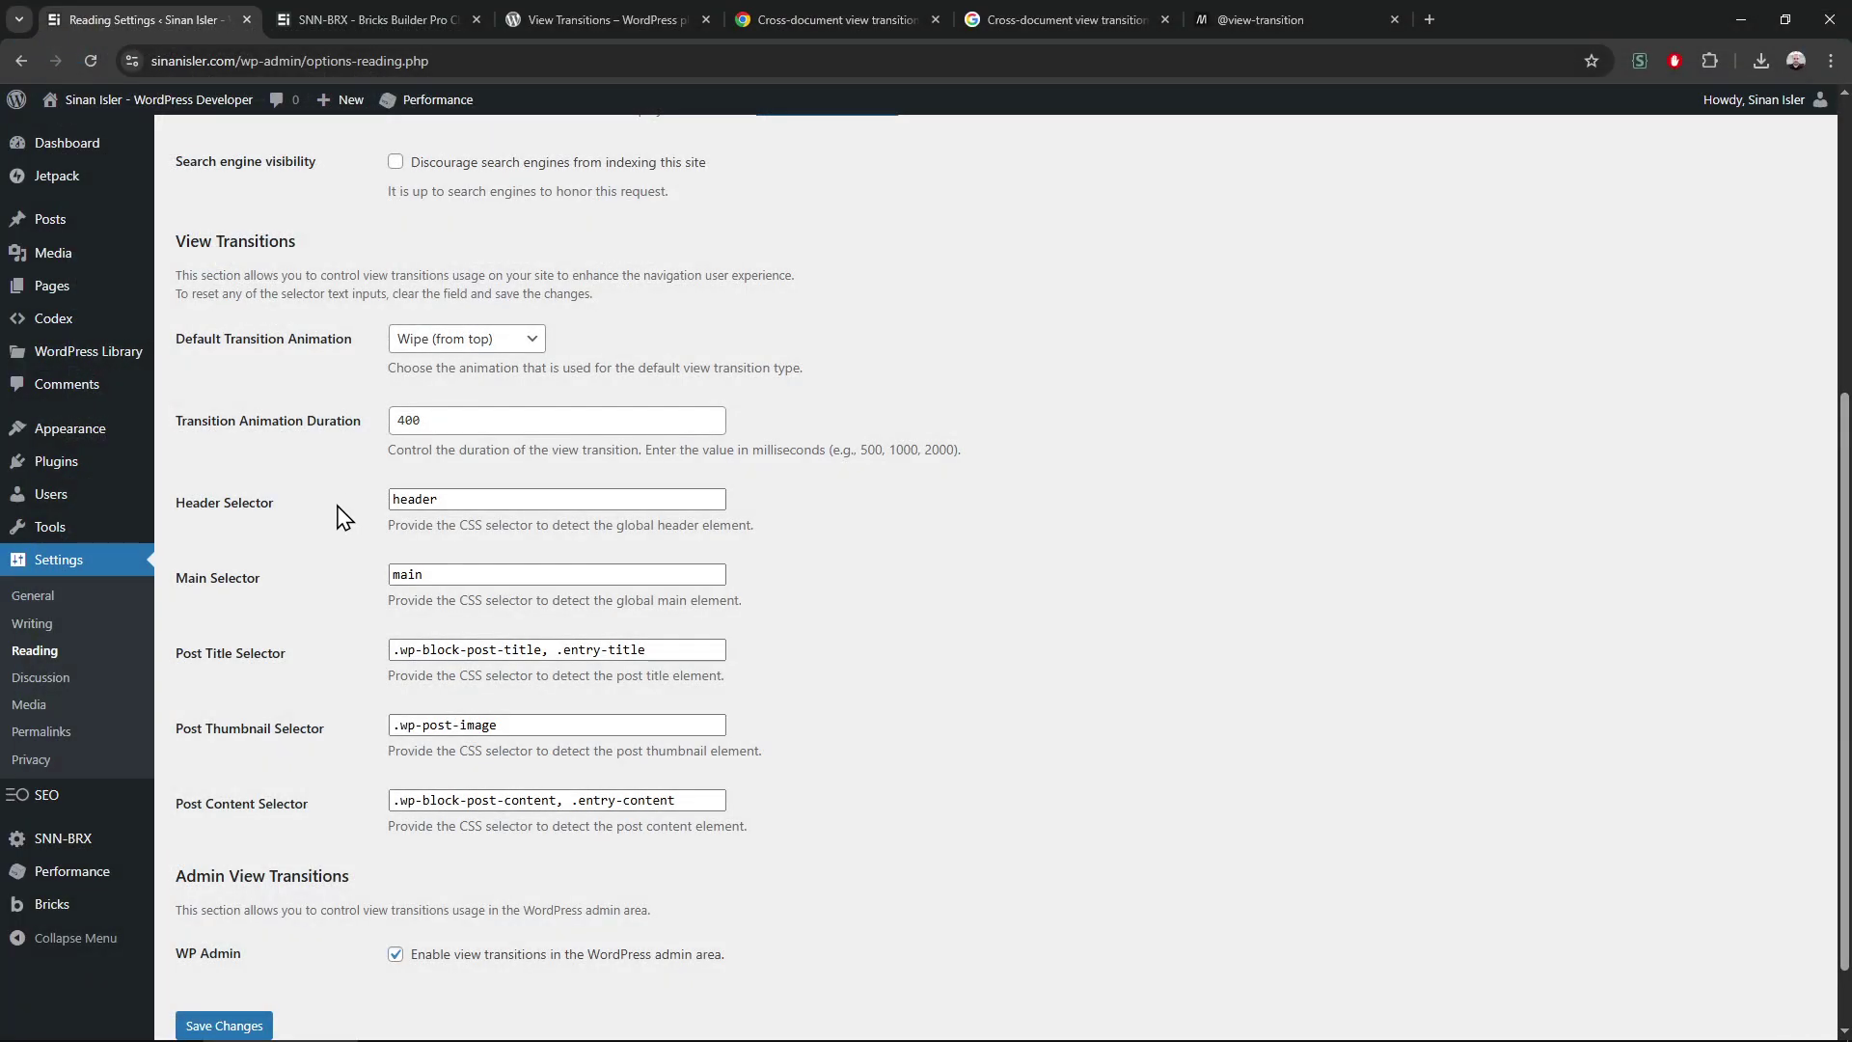
pyautogui.scroll(-1, 333, 695)
pyautogui.click(492, 253)
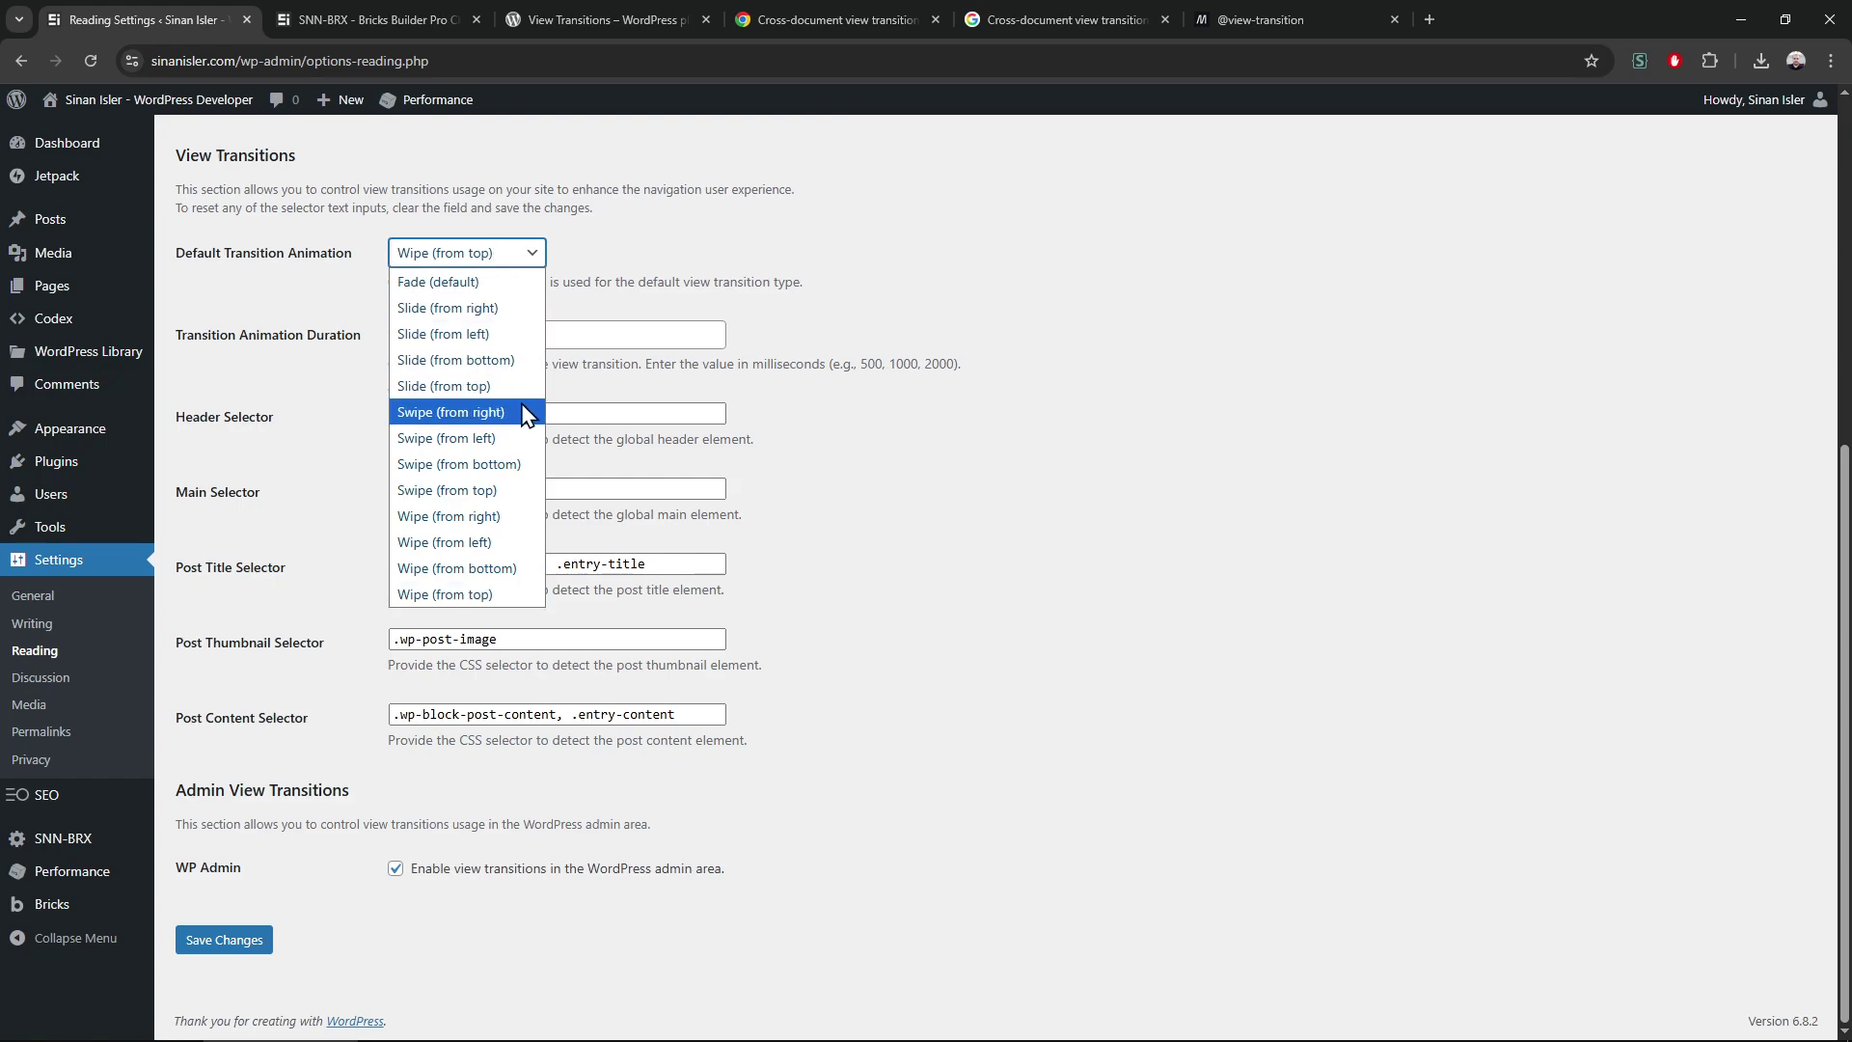
pyautogui.click(478, 413)
pyautogui.click(238, 940)
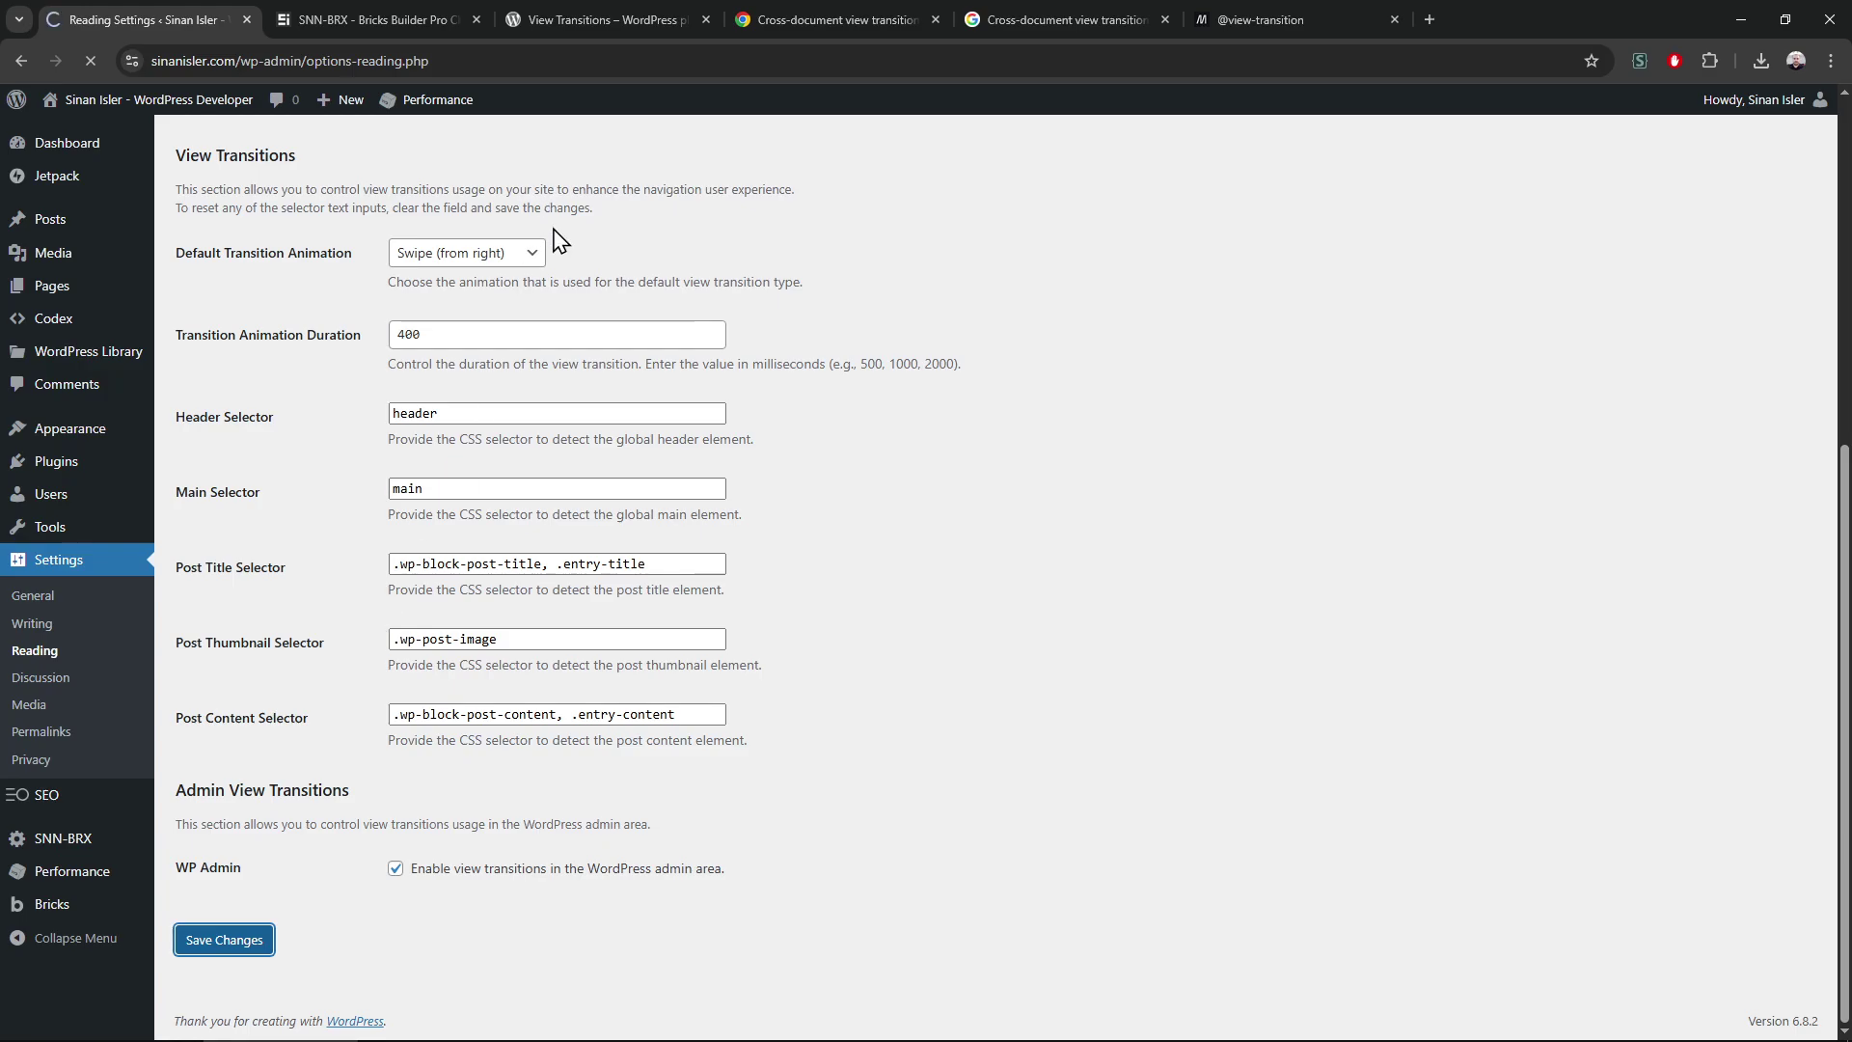
pyautogui.click(373, 20)
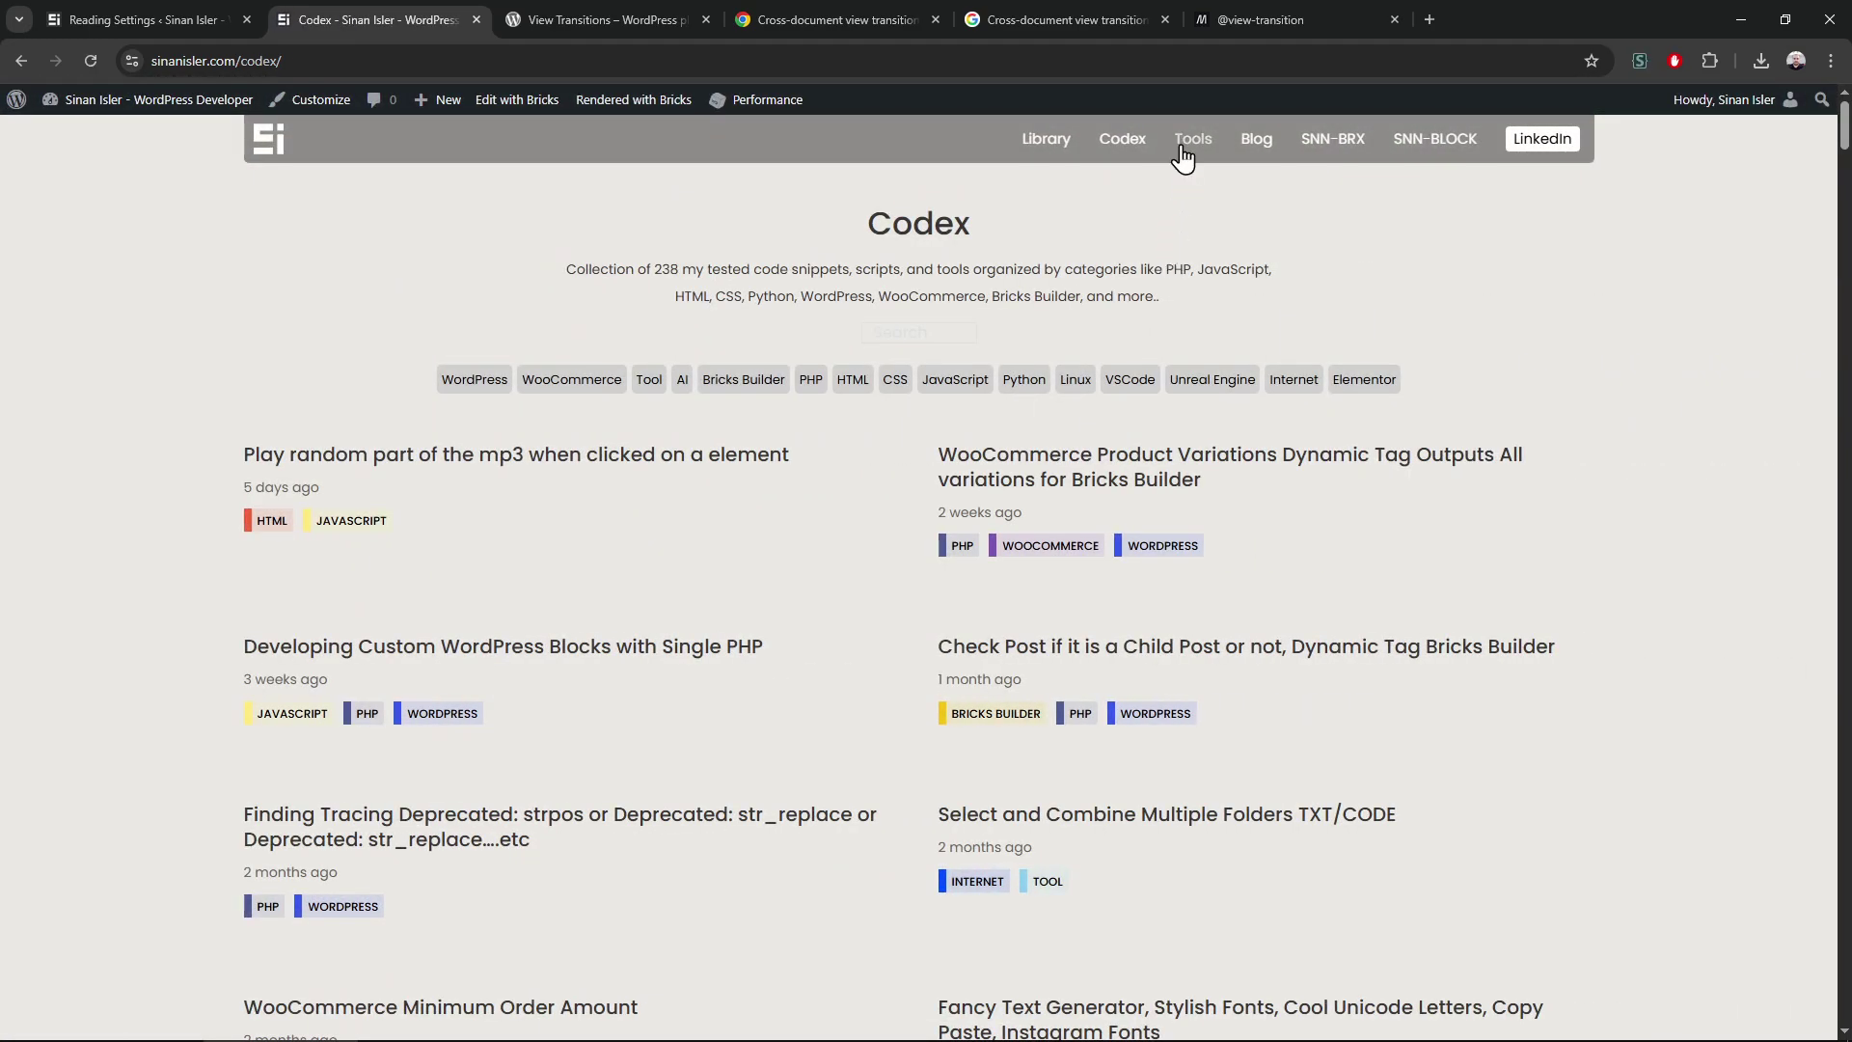
pyautogui.click(1194, 139)
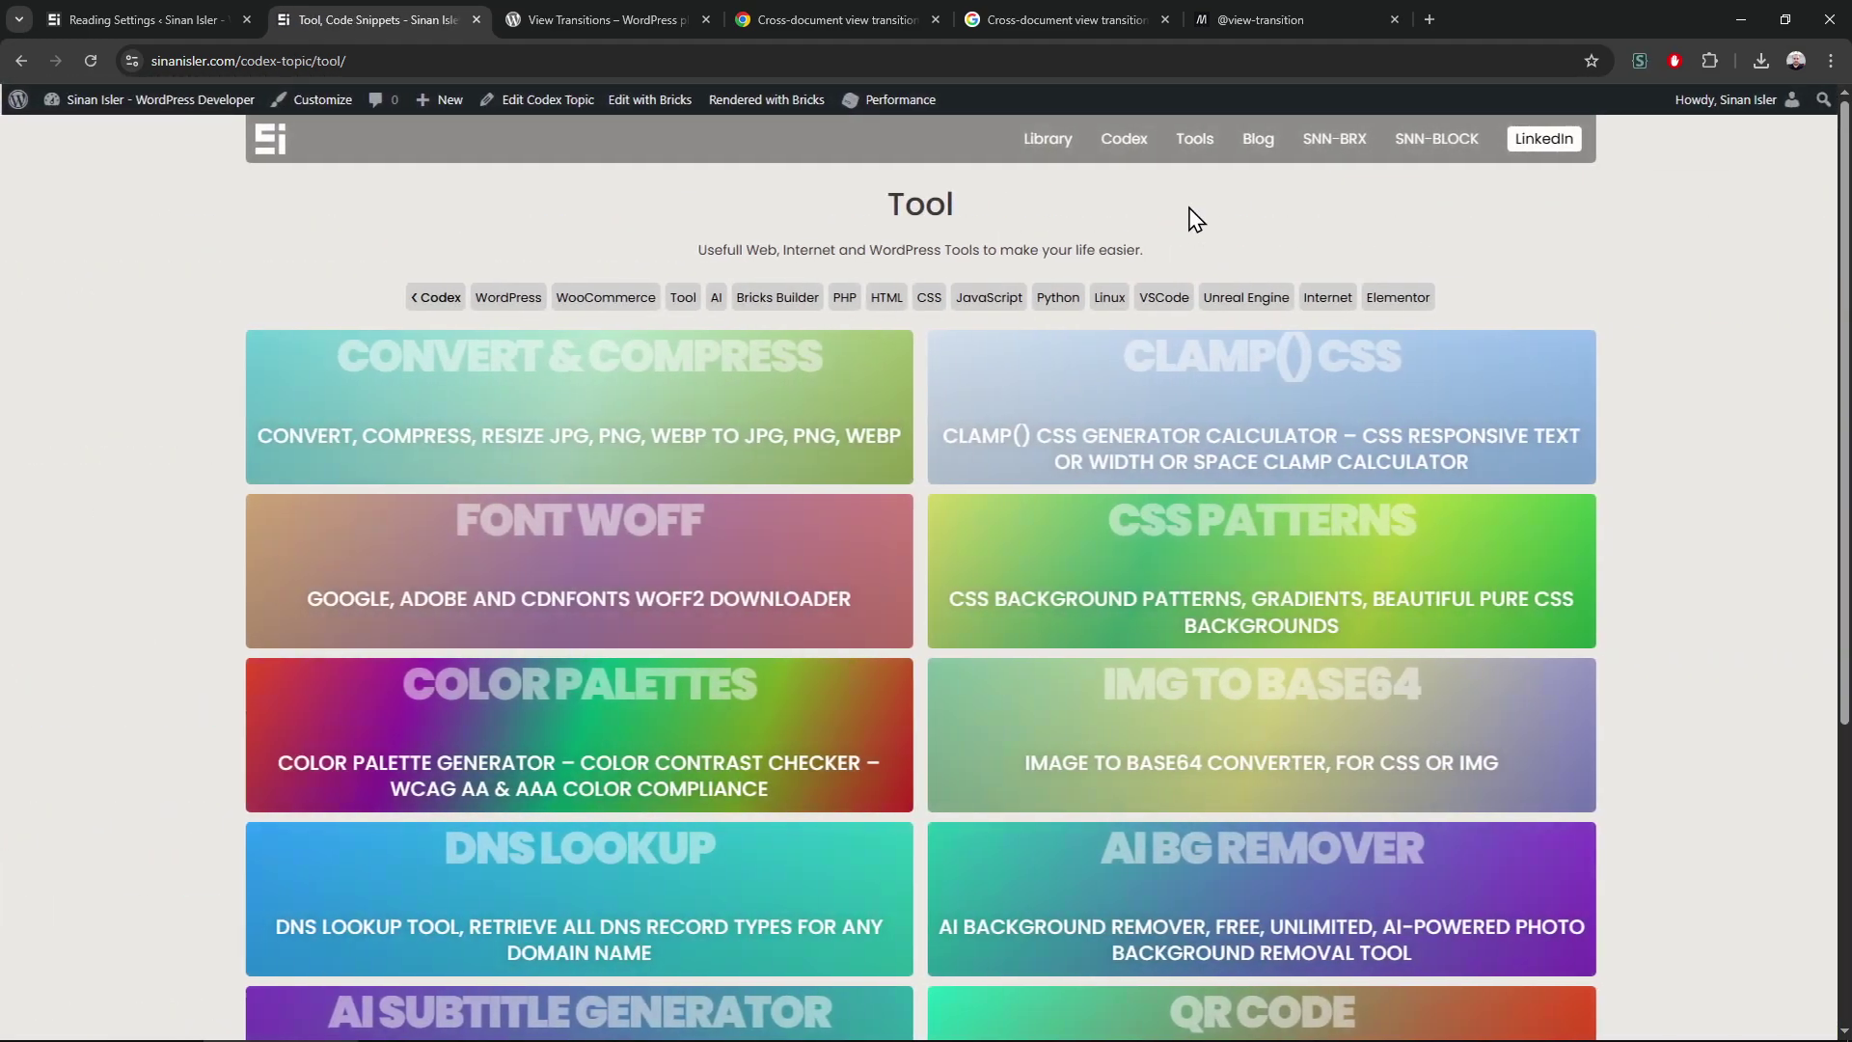
# Save Slide (from top) as the default animation and test it on the Blog and home pages
pyautogui.click(143, 19)
pyautogui.scroll(-5, 579, 435)
pyautogui.scroll(-2, 499, 298)
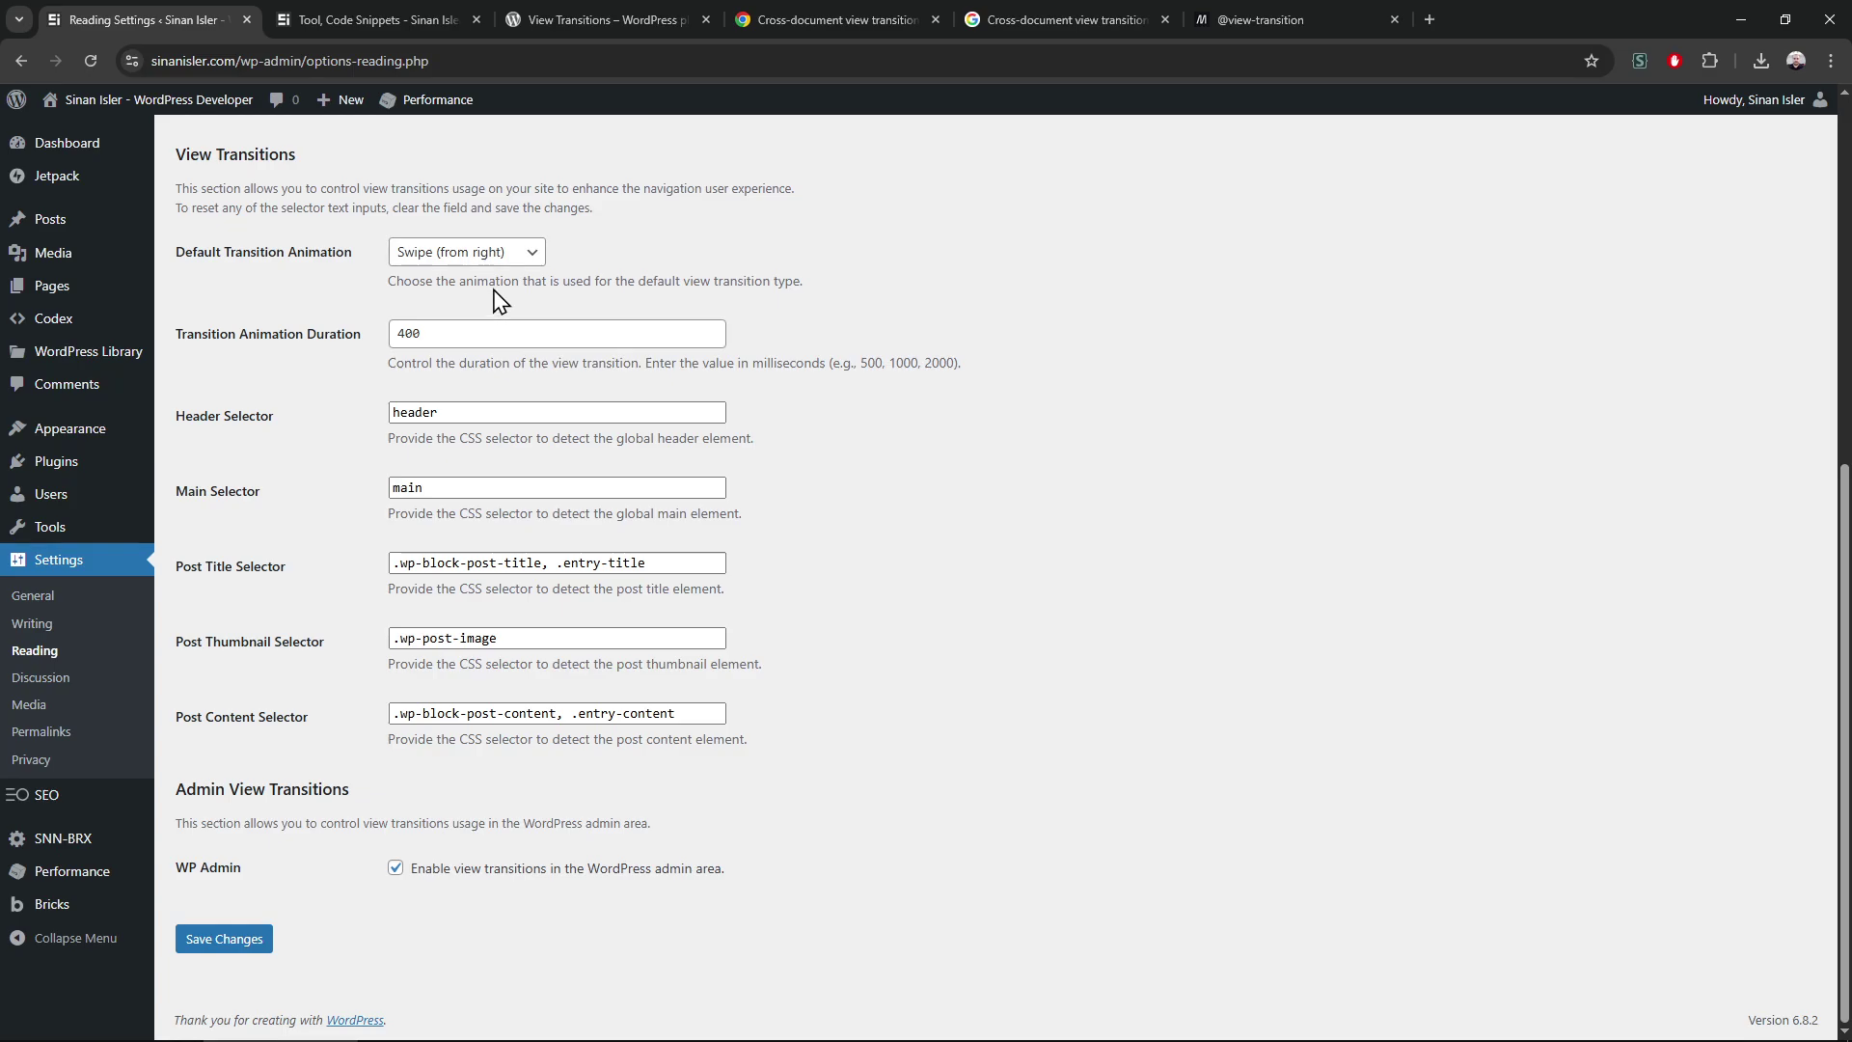
pyautogui.click(492, 252)
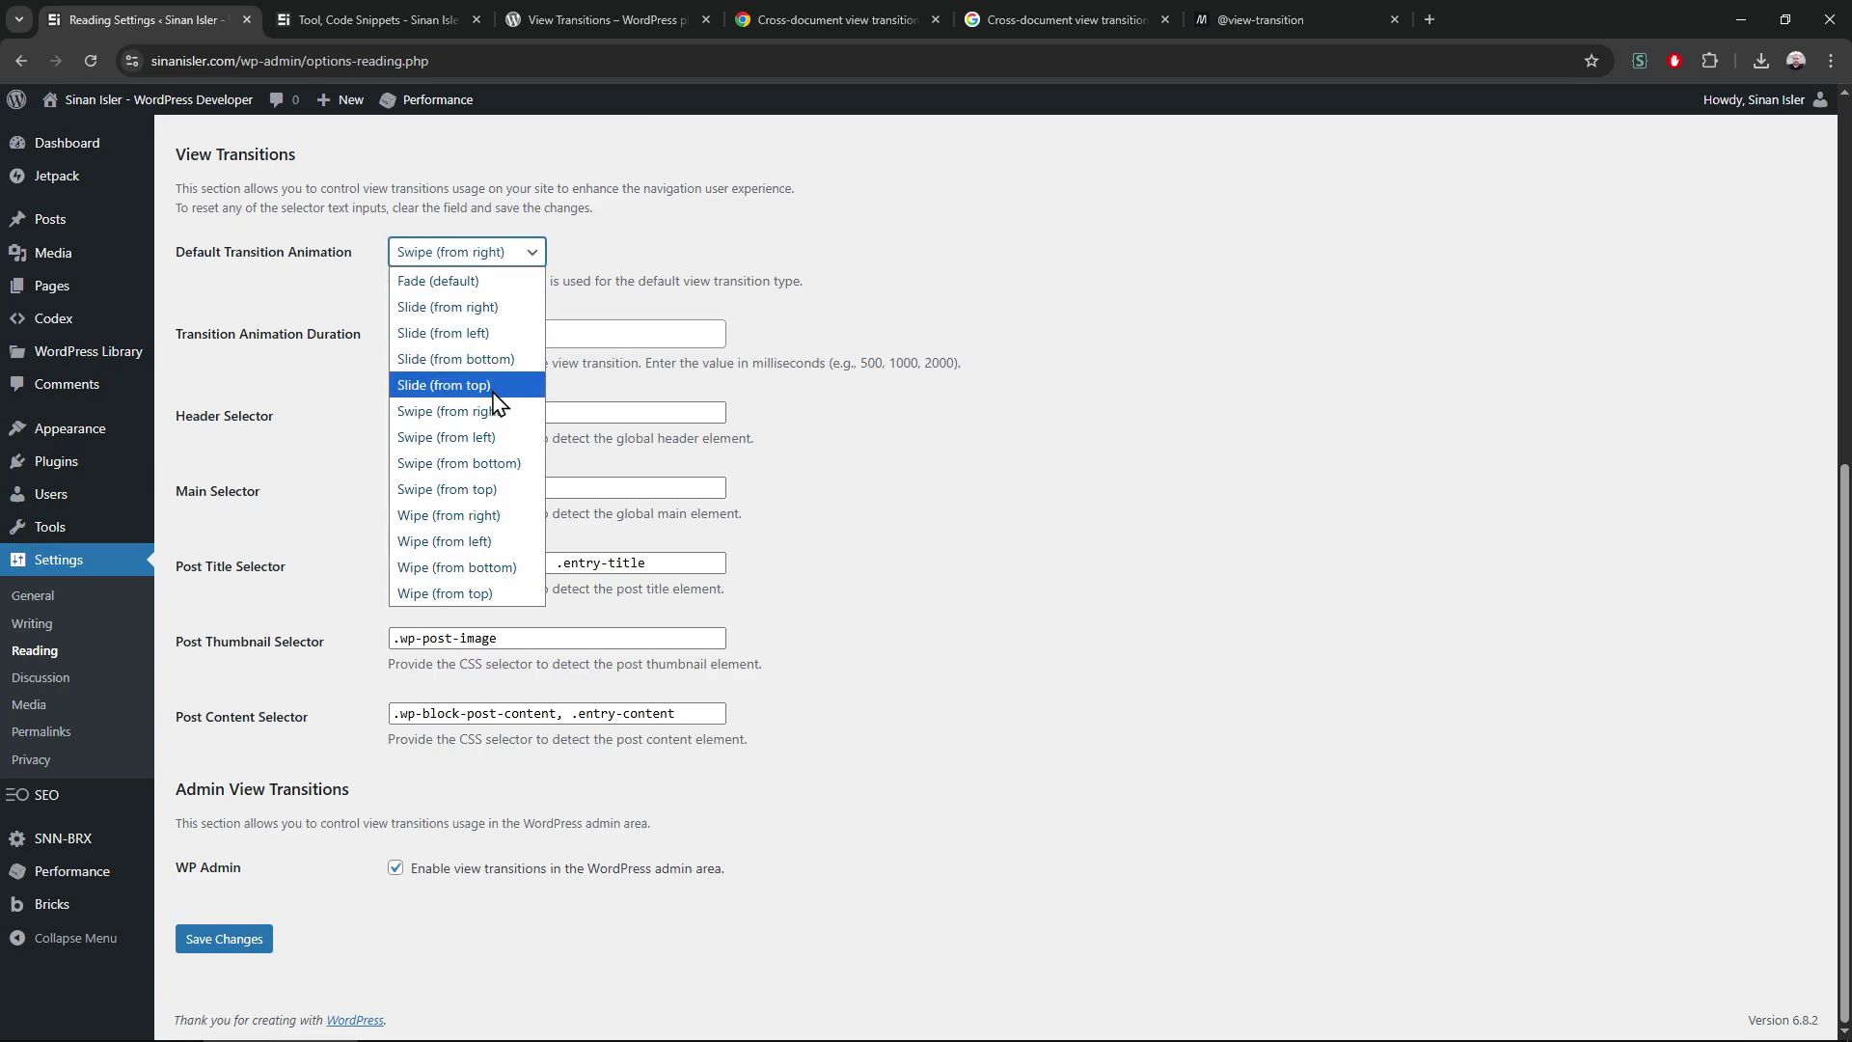
pyautogui.click(443, 385)
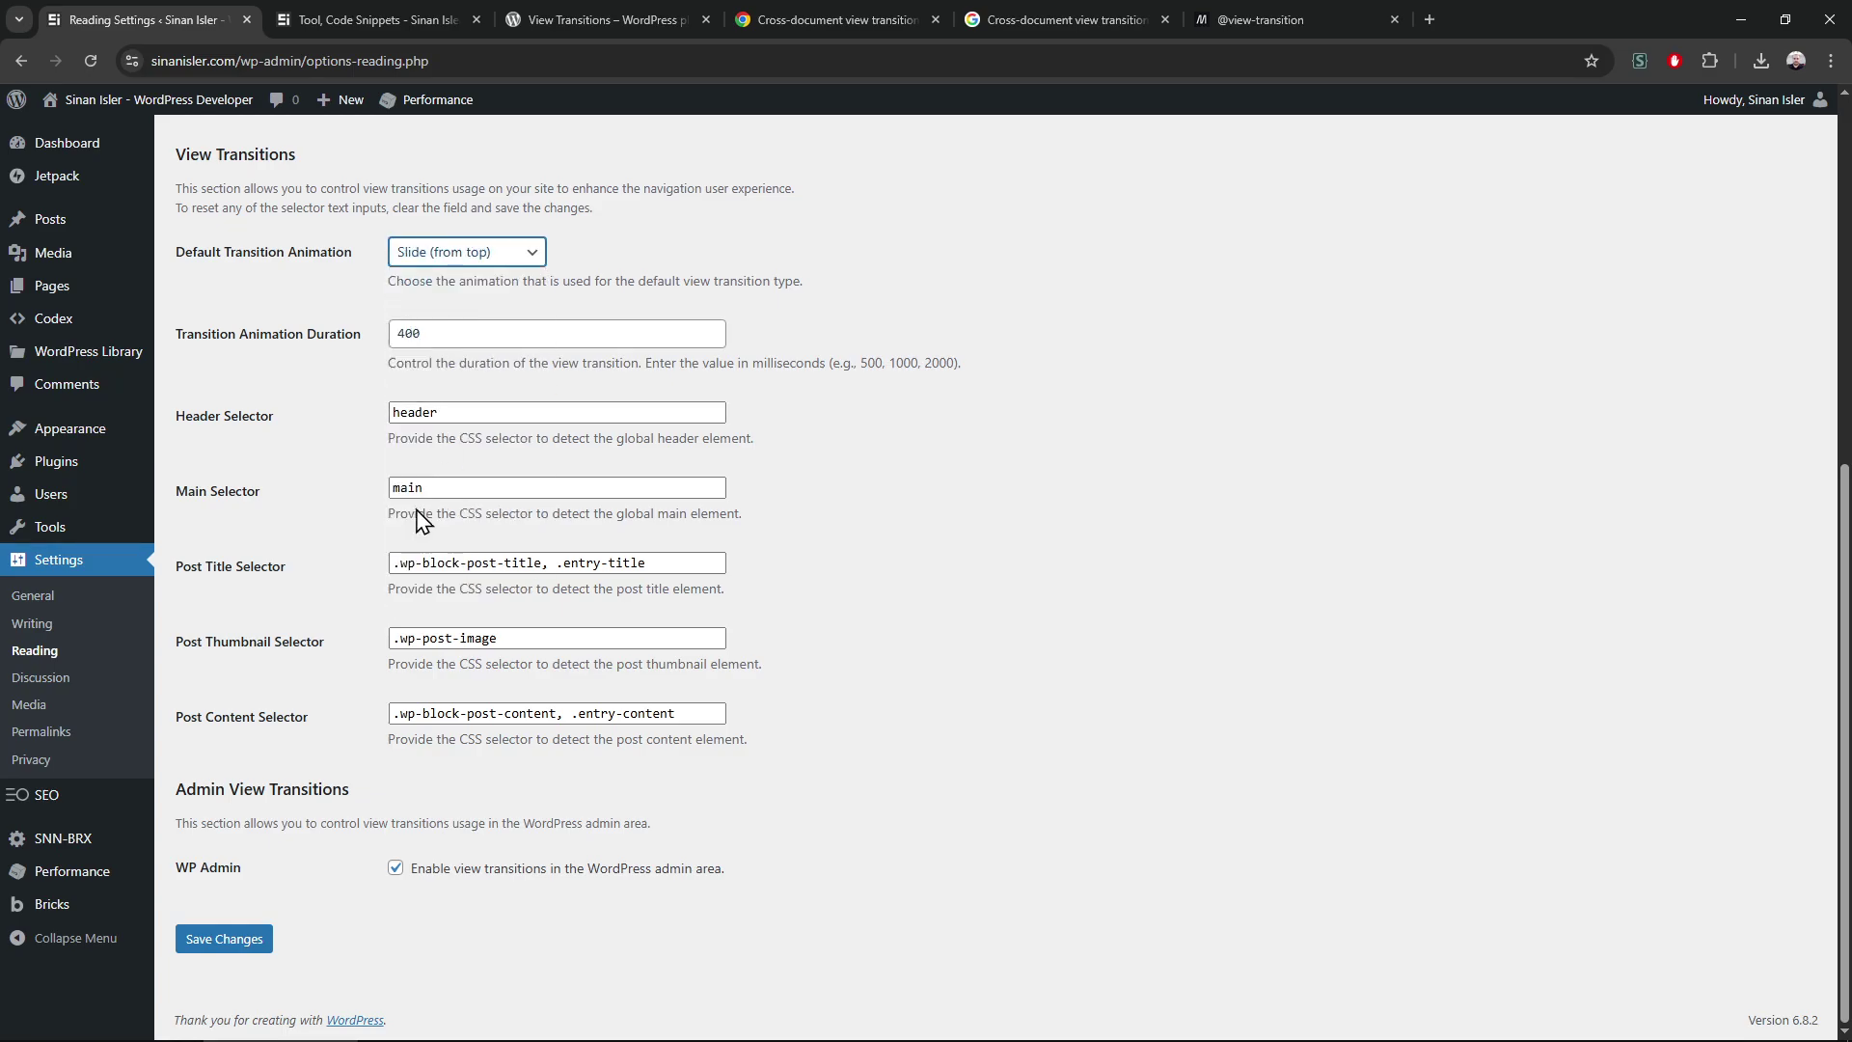
pyautogui.click(224, 938)
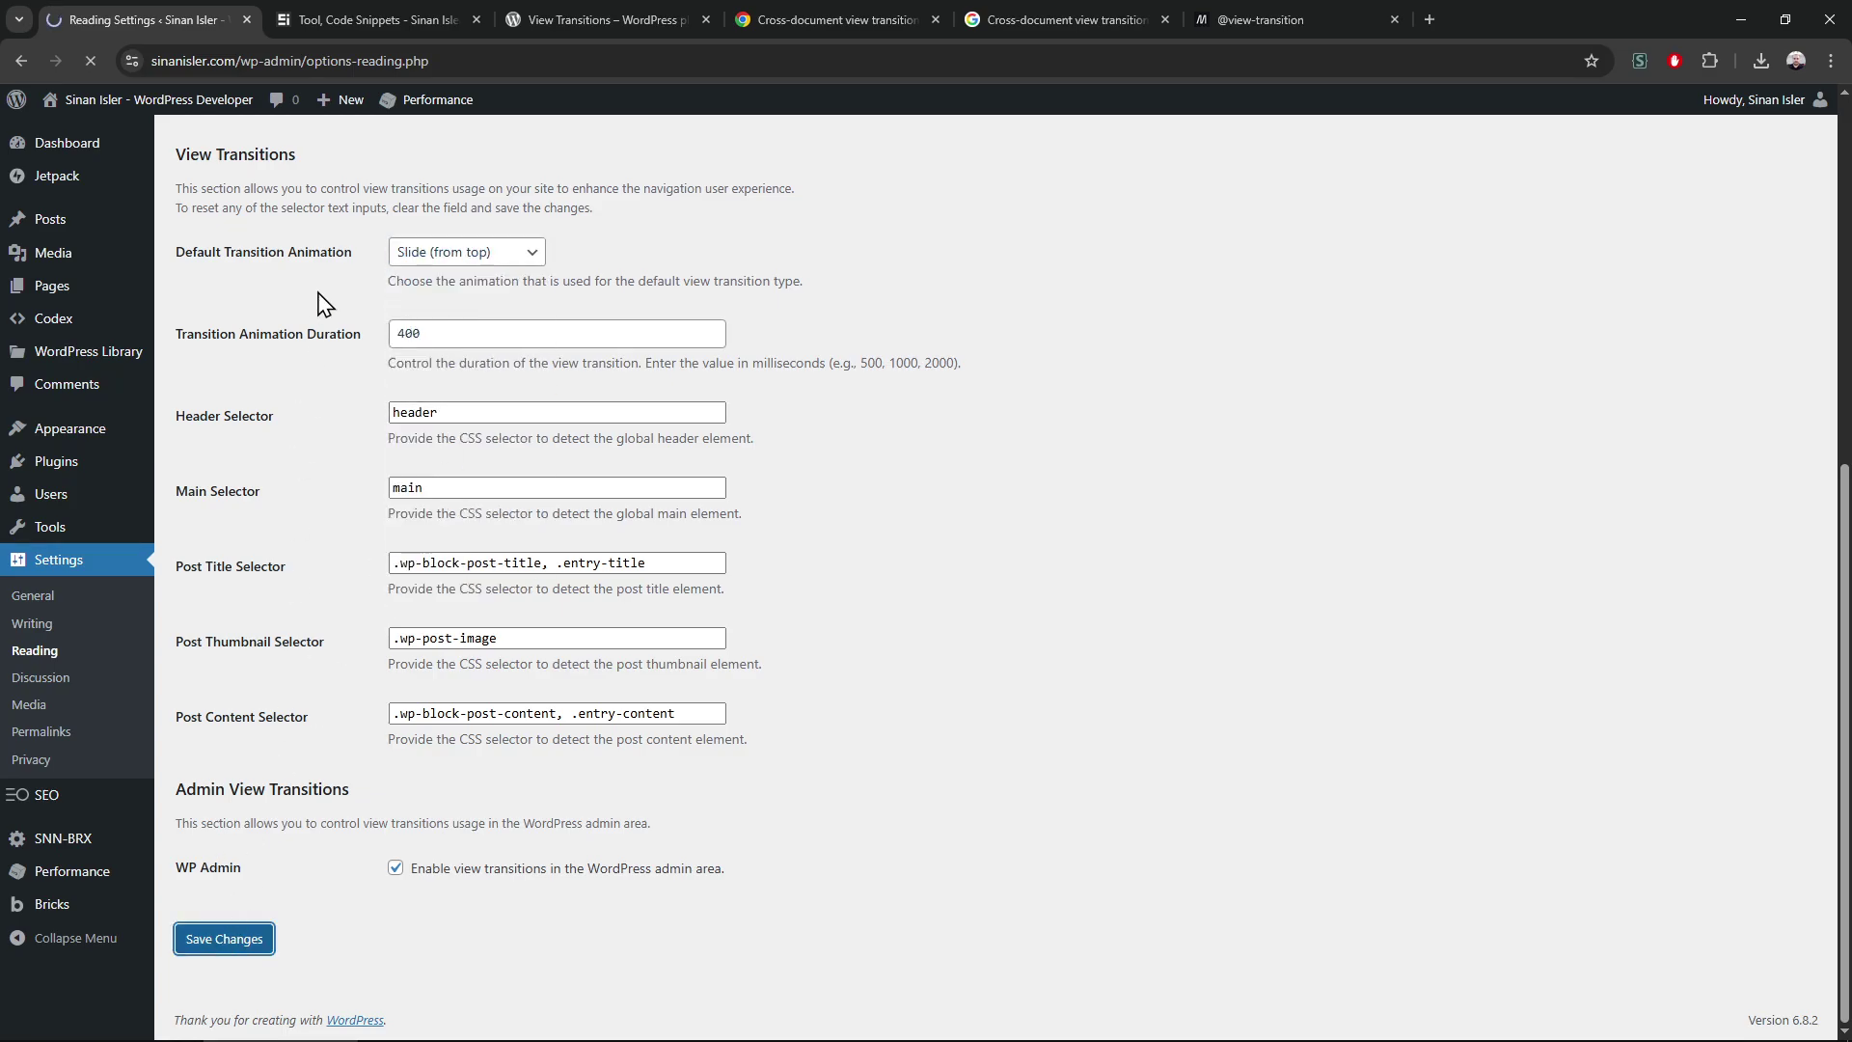
pyautogui.click(376, 14)
pyautogui.press('F5')
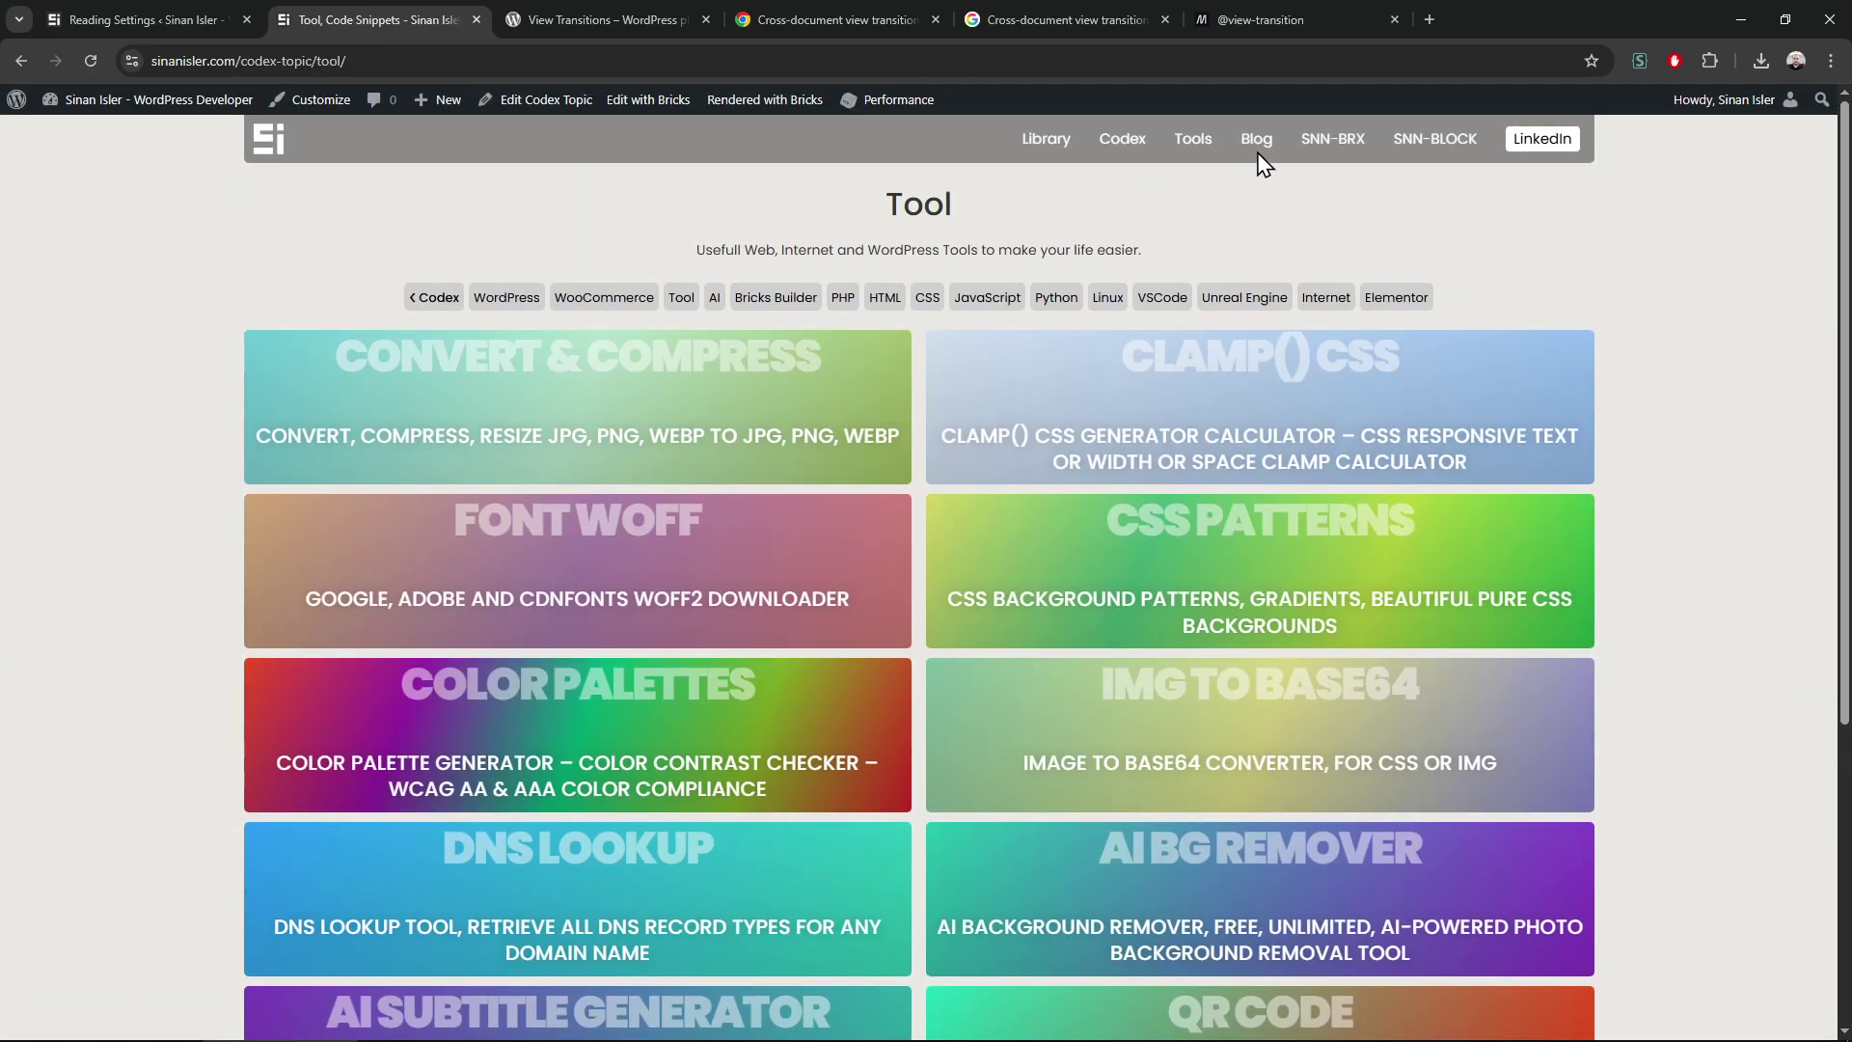
pyautogui.click(1256, 138)
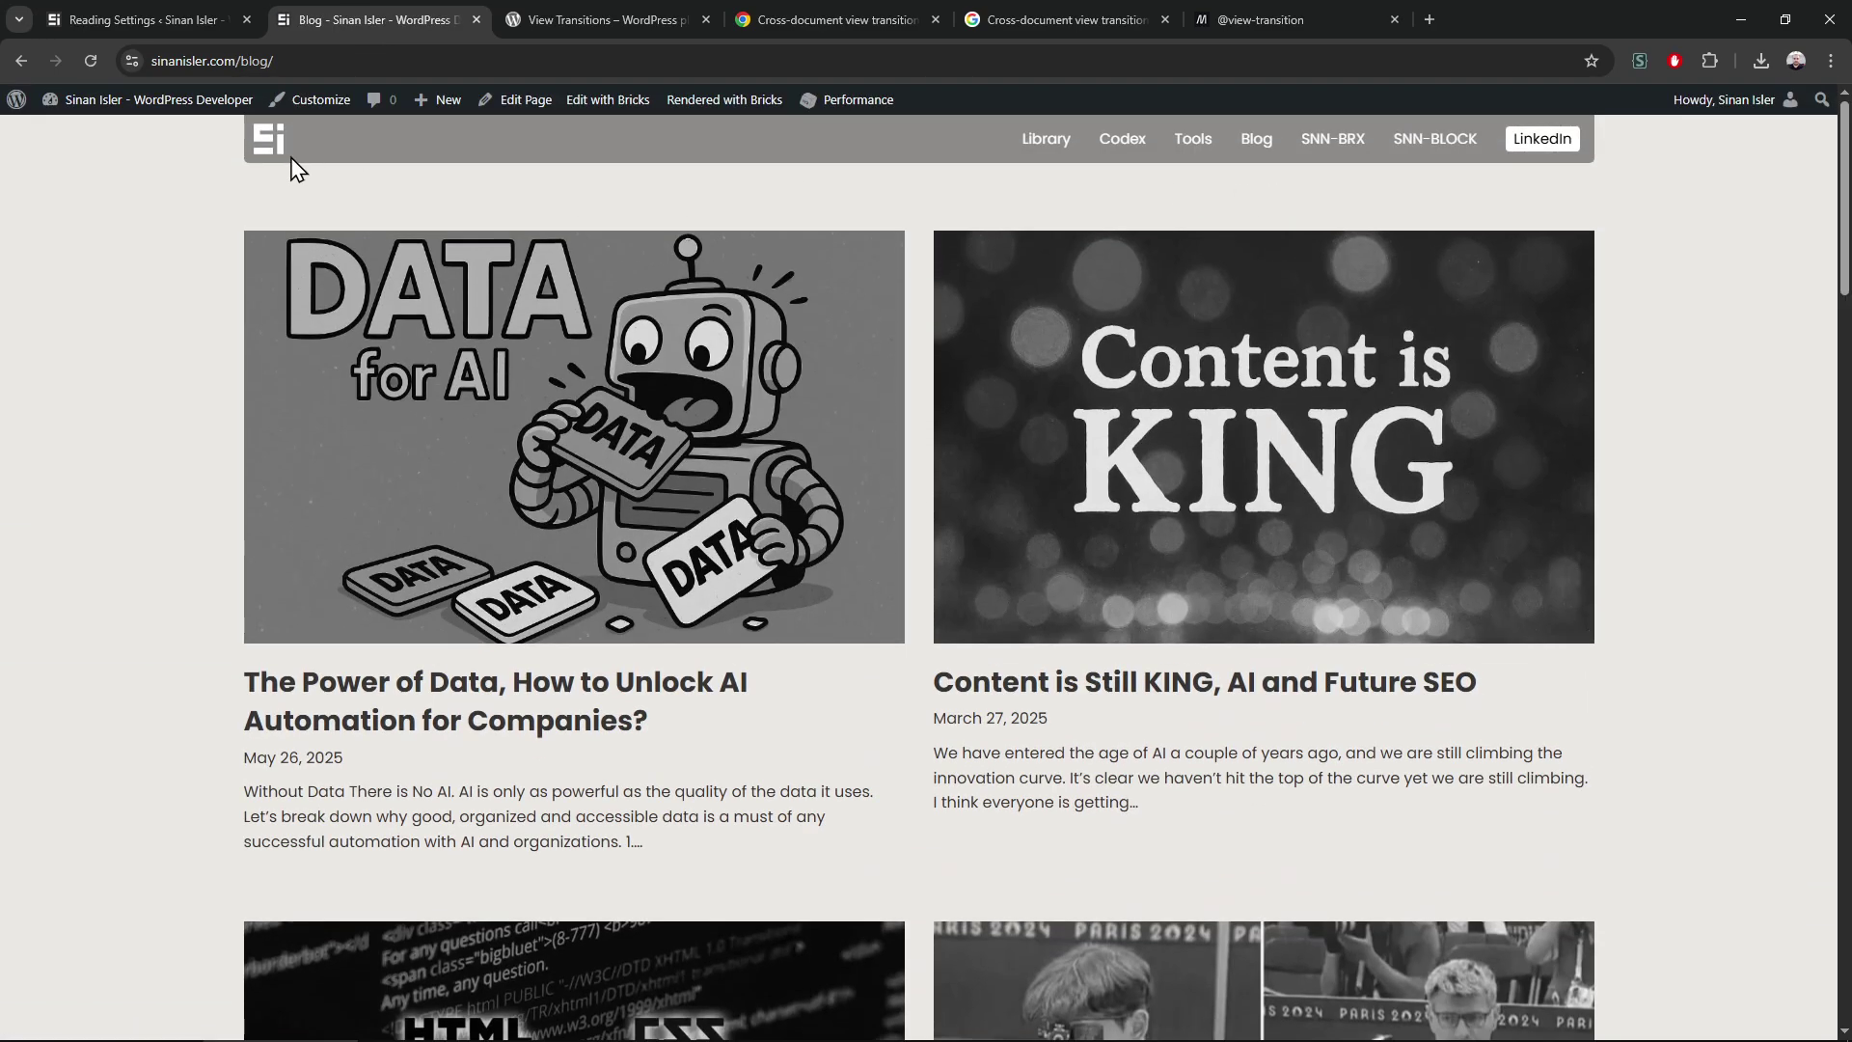
pyautogui.click(268, 138)
# Save Swipe (from top) as the default animation and preview it on the site tab
pyautogui.hotkey('ctrl', 'shift', 'Tab')
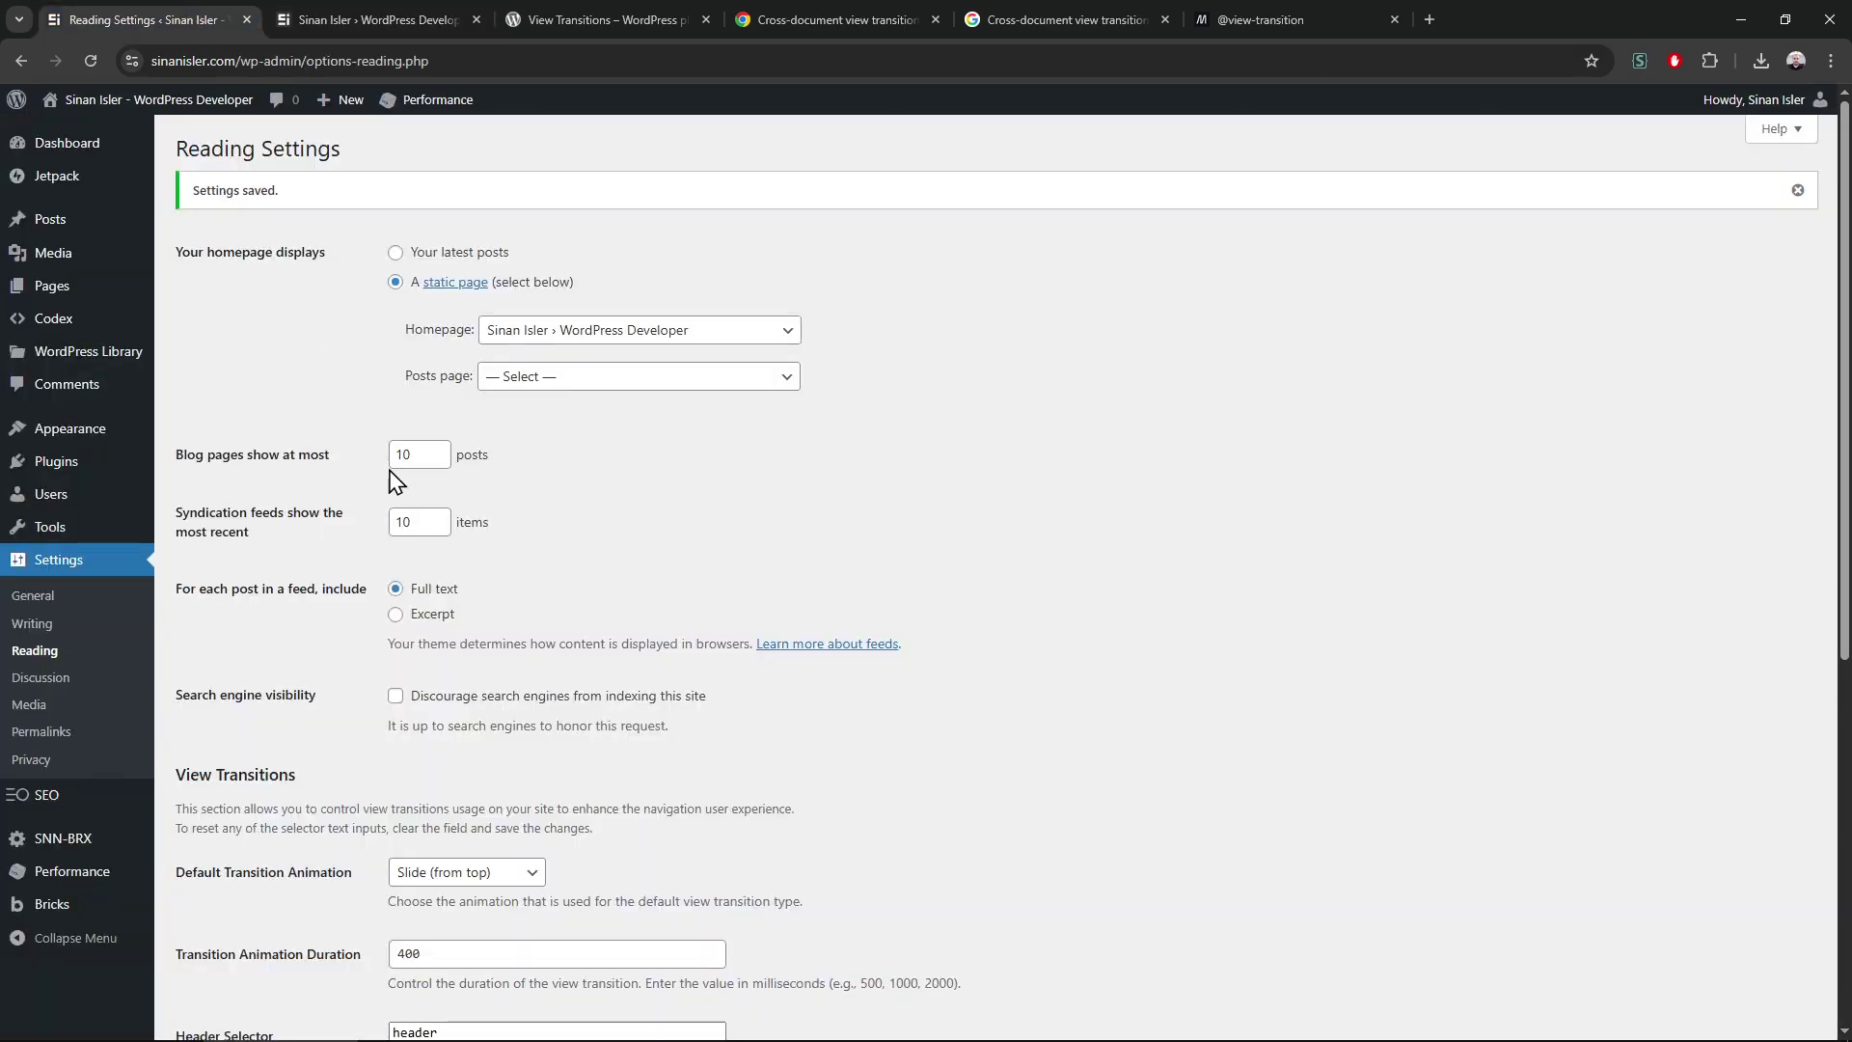
pyautogui.scroll(-5, 680, 352)
pyautogui.click(467, 252)
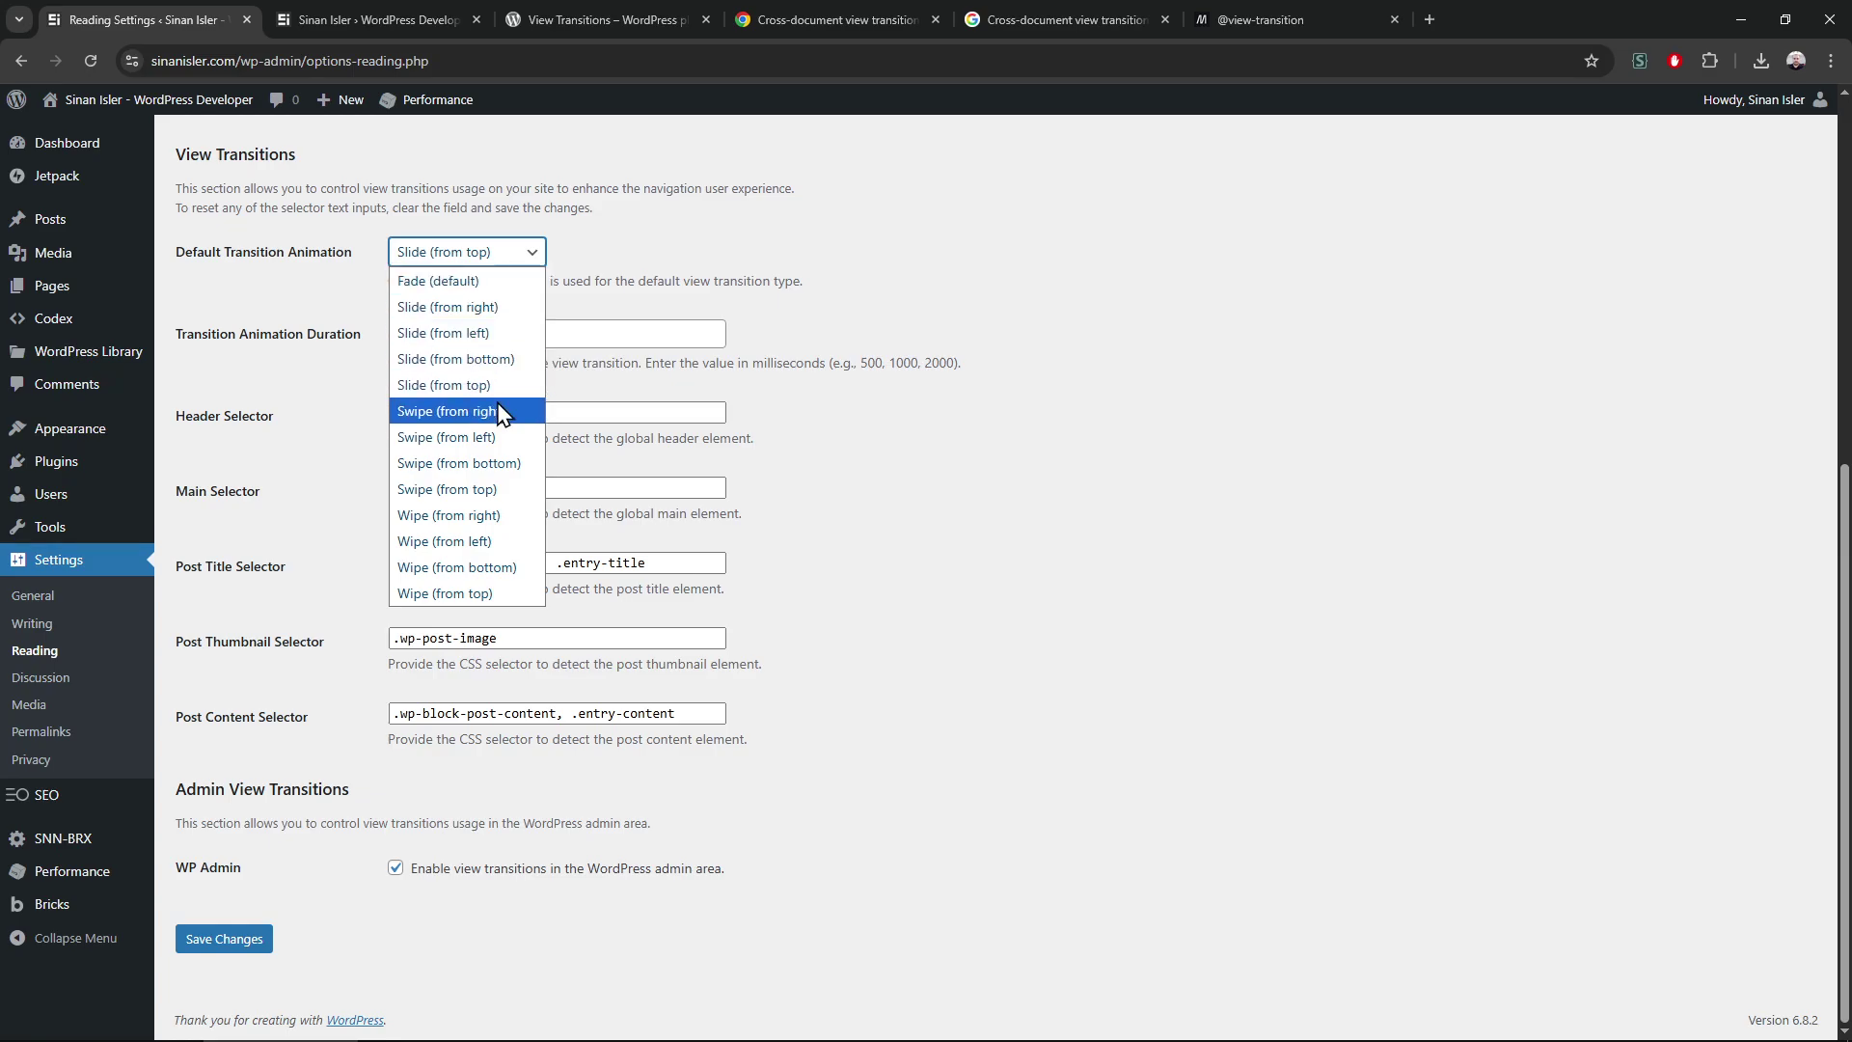
pyautogui.click(446, 488)
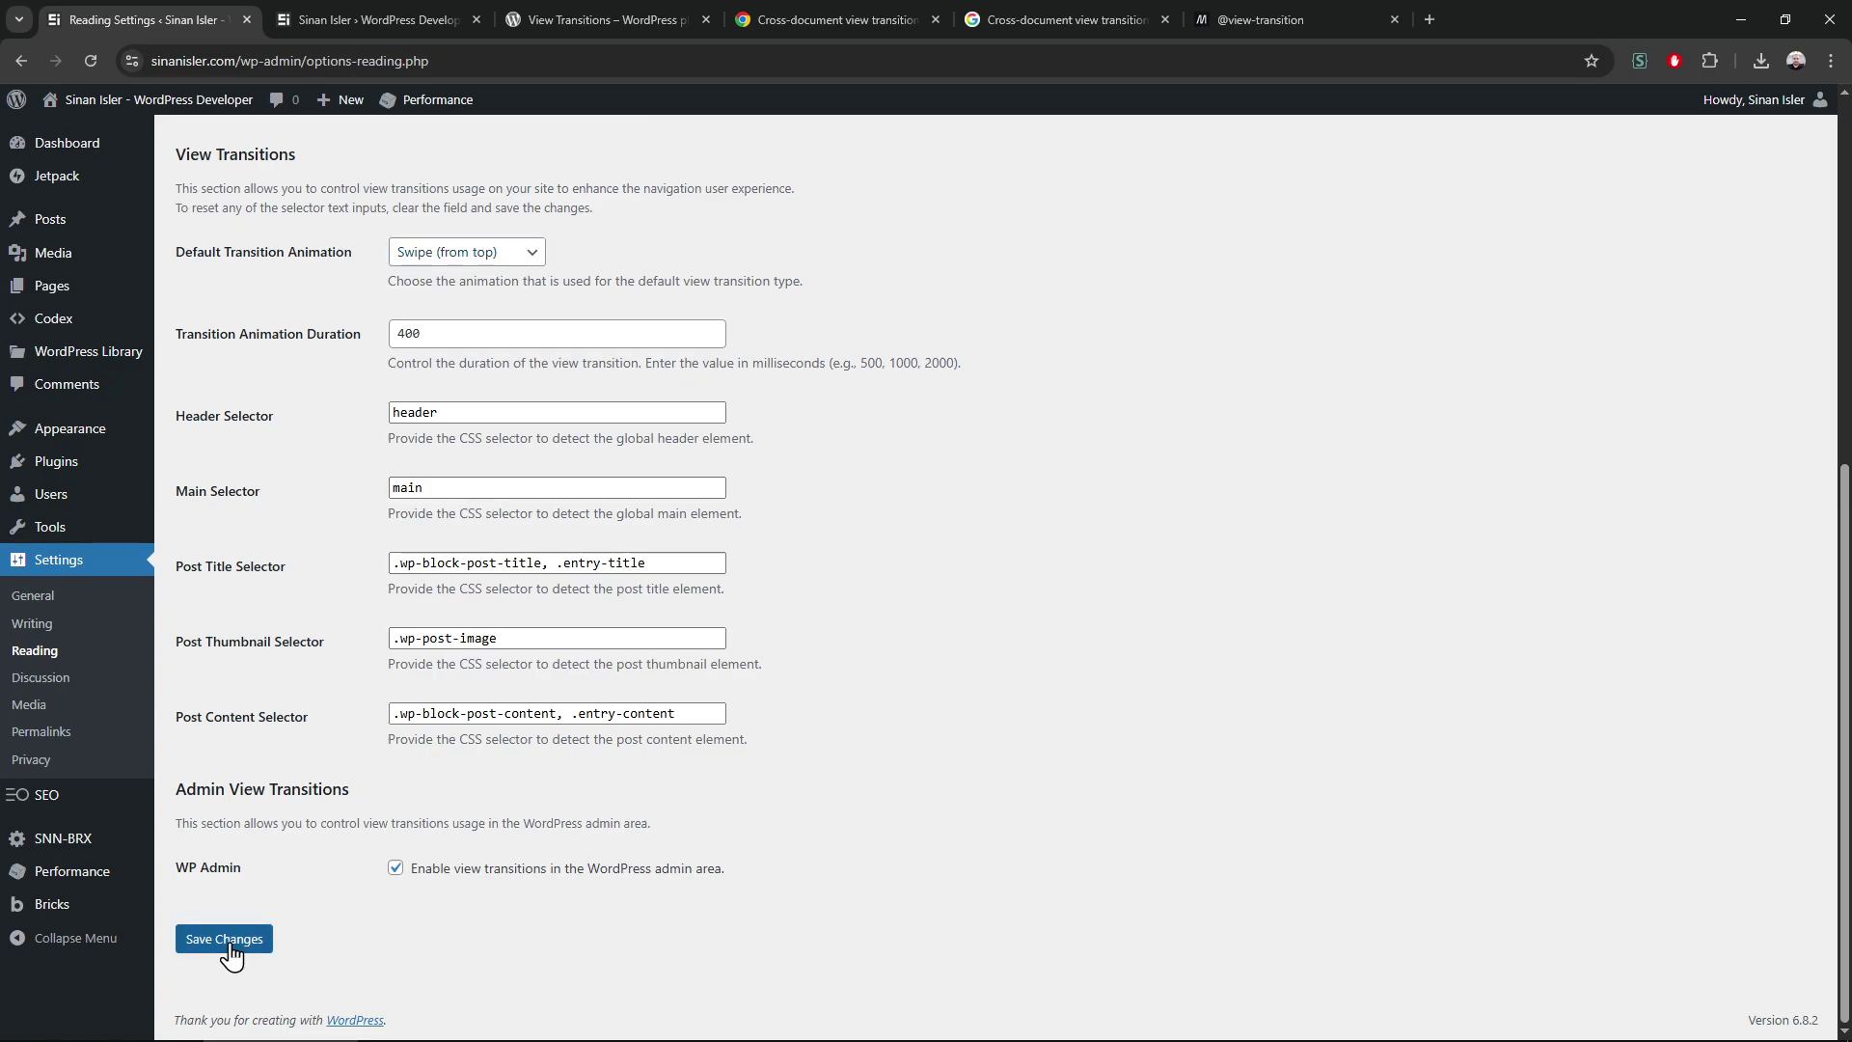
pyautogui.click(225, 938)
pyautogui.click(370, 19)
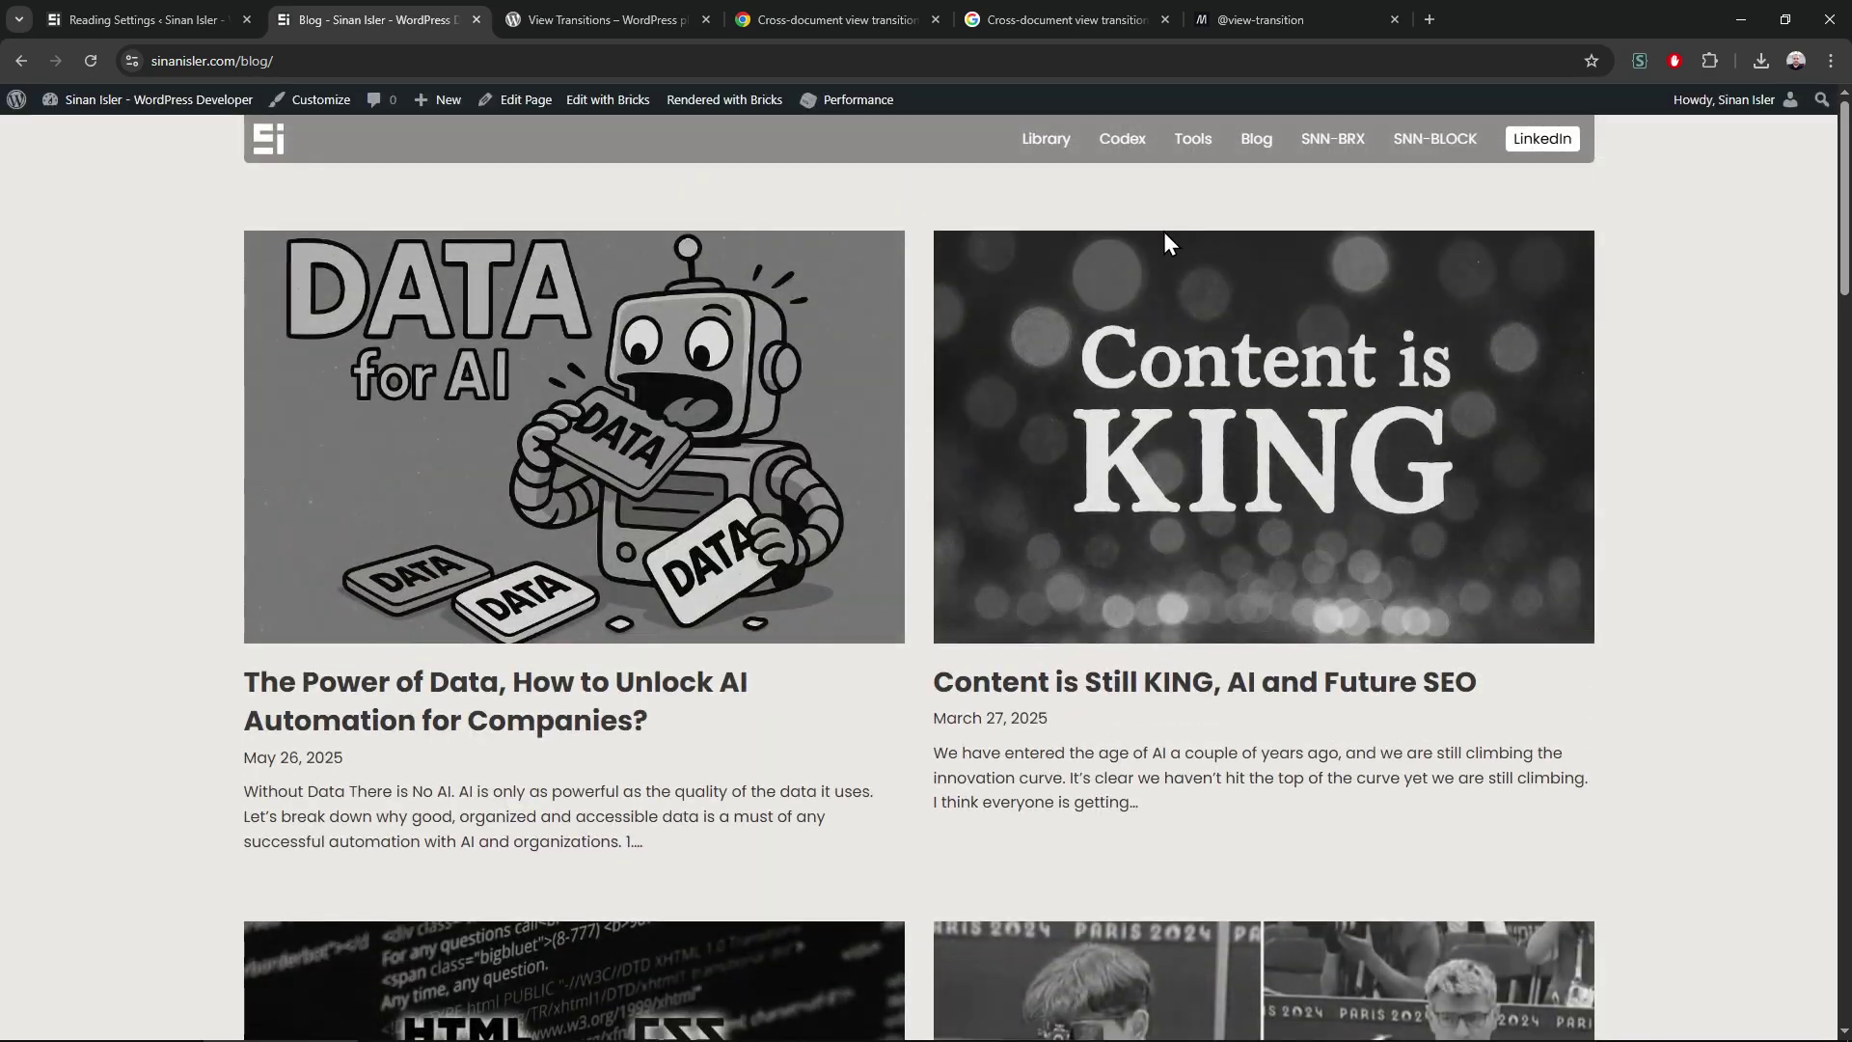
pyautogui.click(146, 19)
pyautogui.scroll(-5, 926, 579)
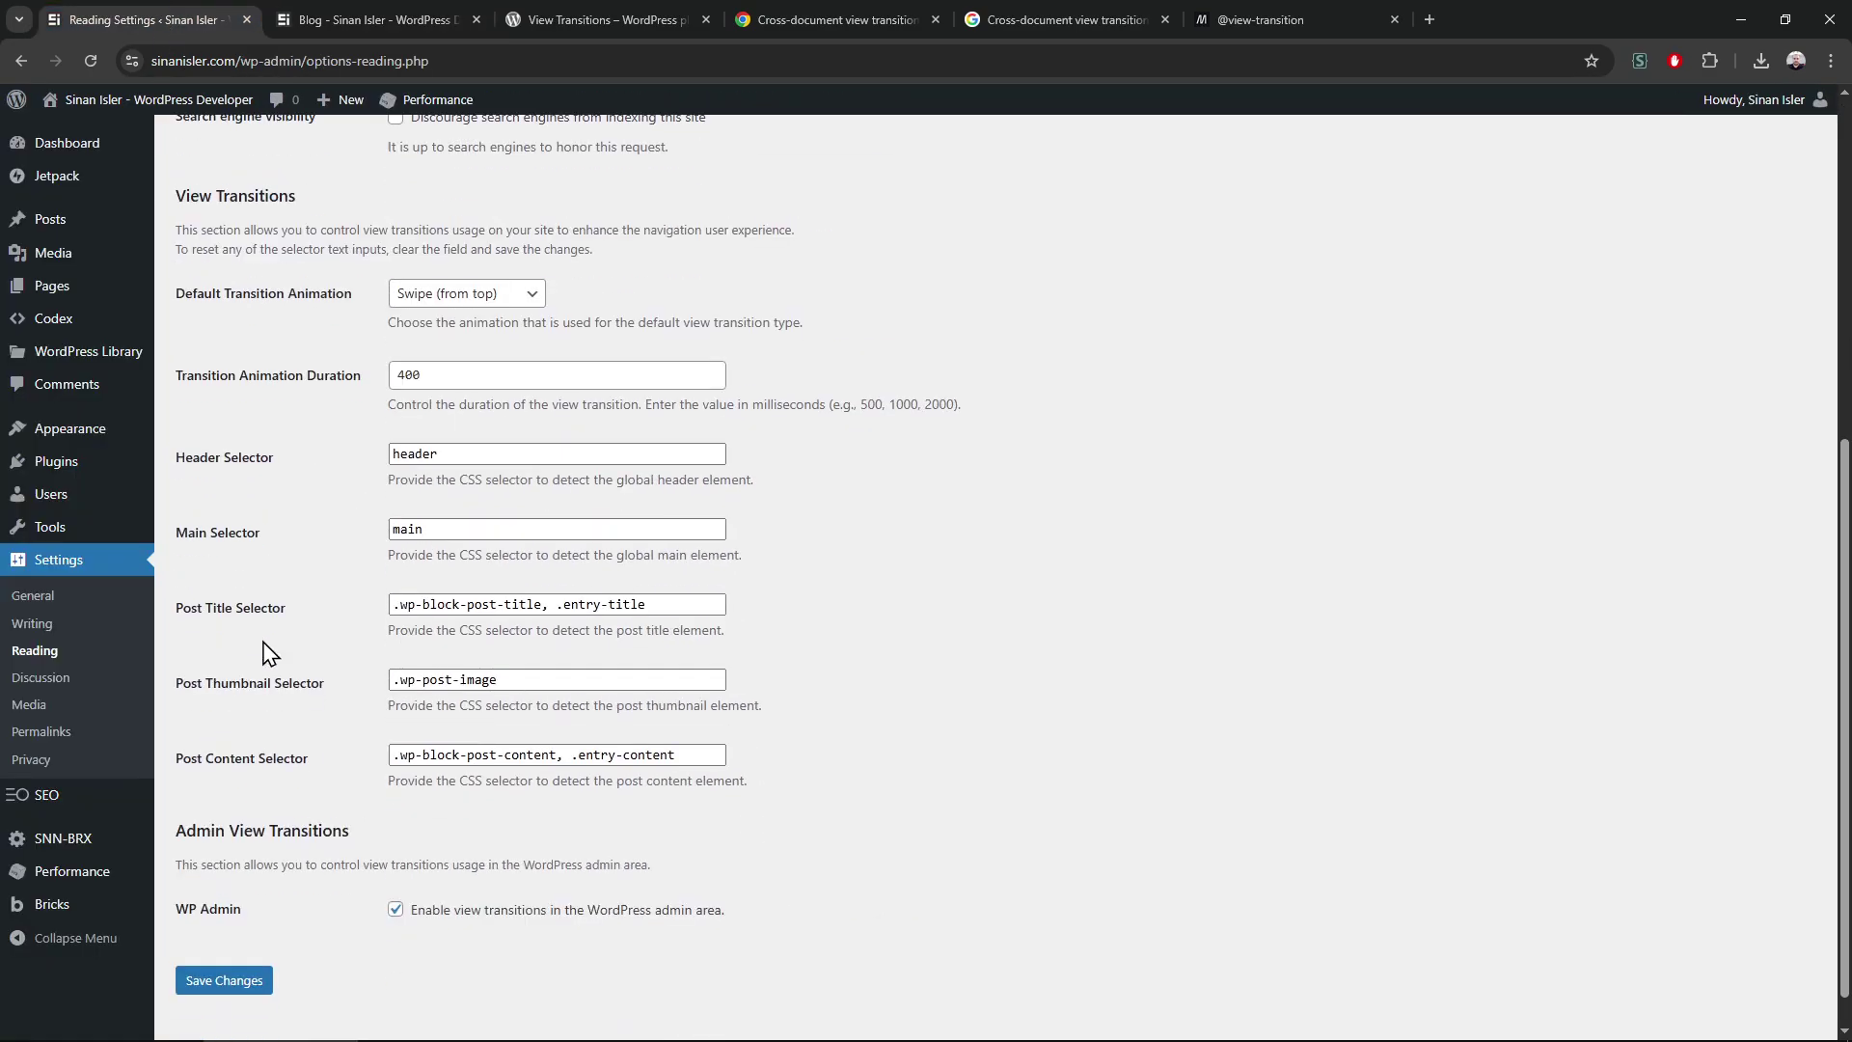
# Reopen the swipe animation stylesheet in VS Code
pyautogui.click(597, 983)
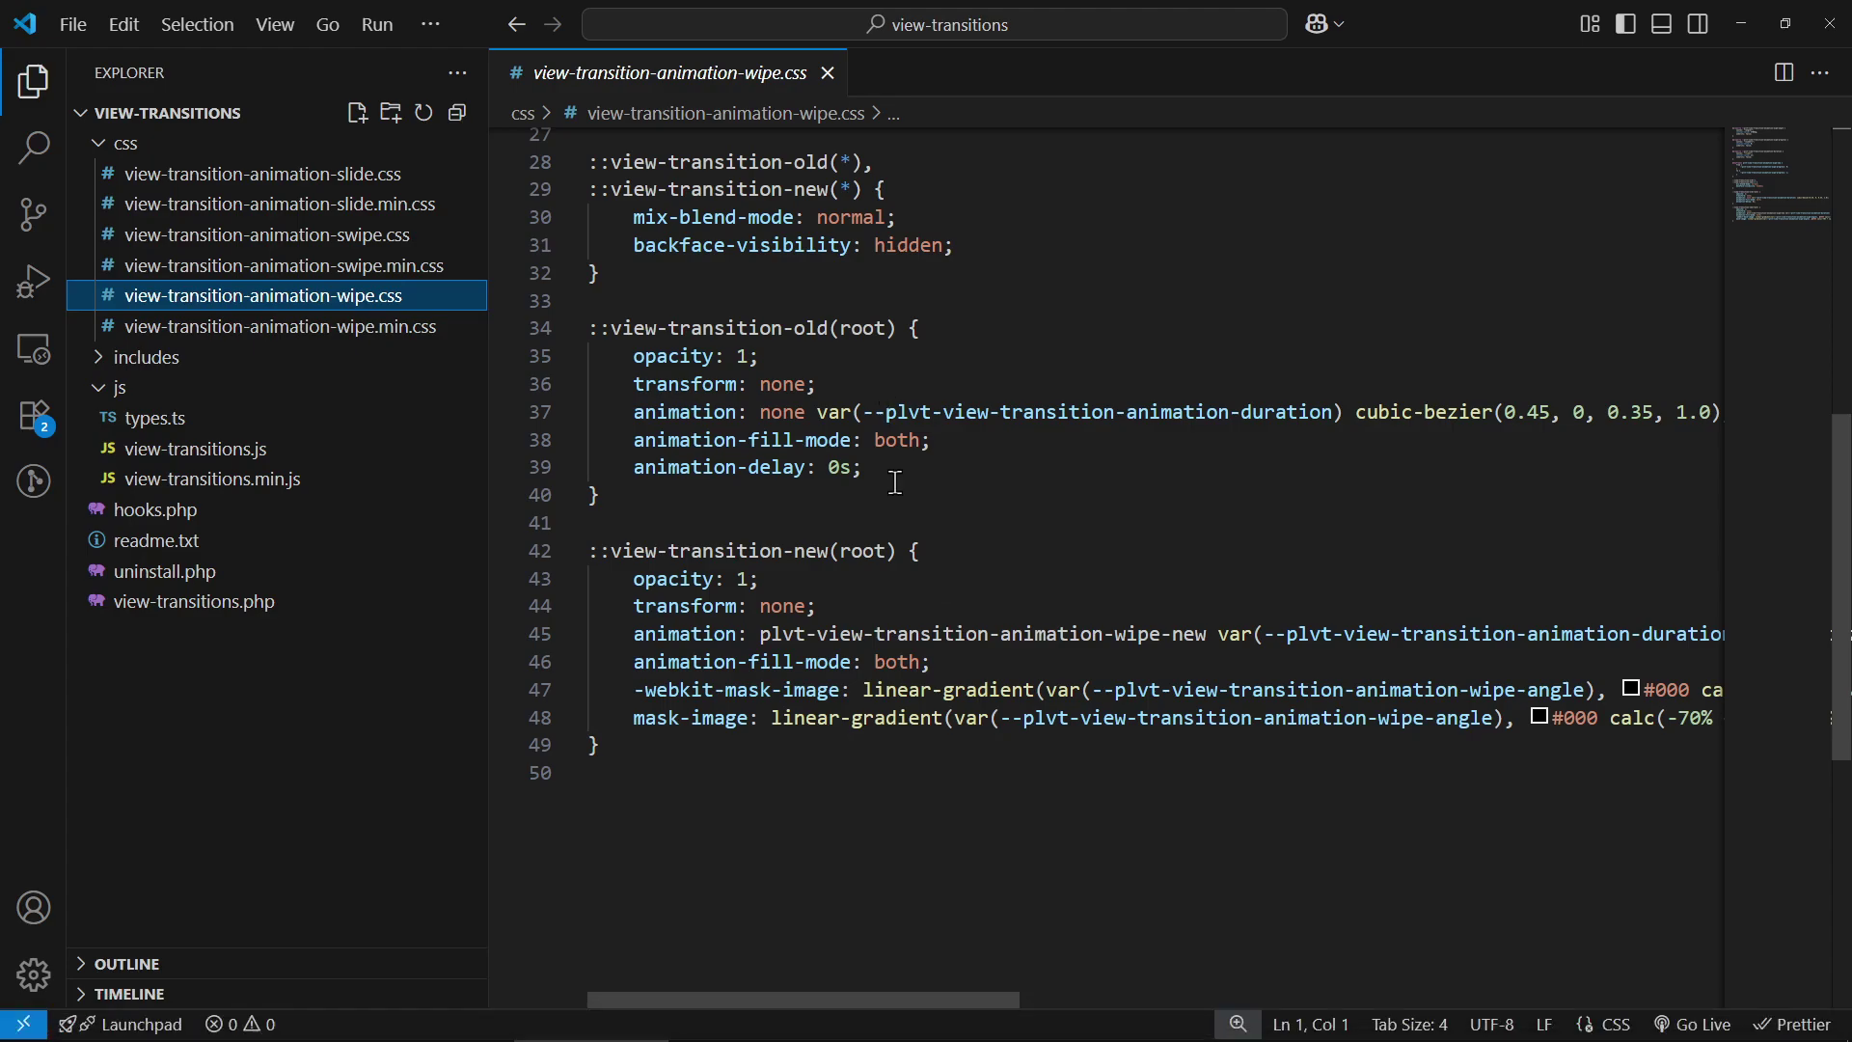
pyautogui.click(266, 234)
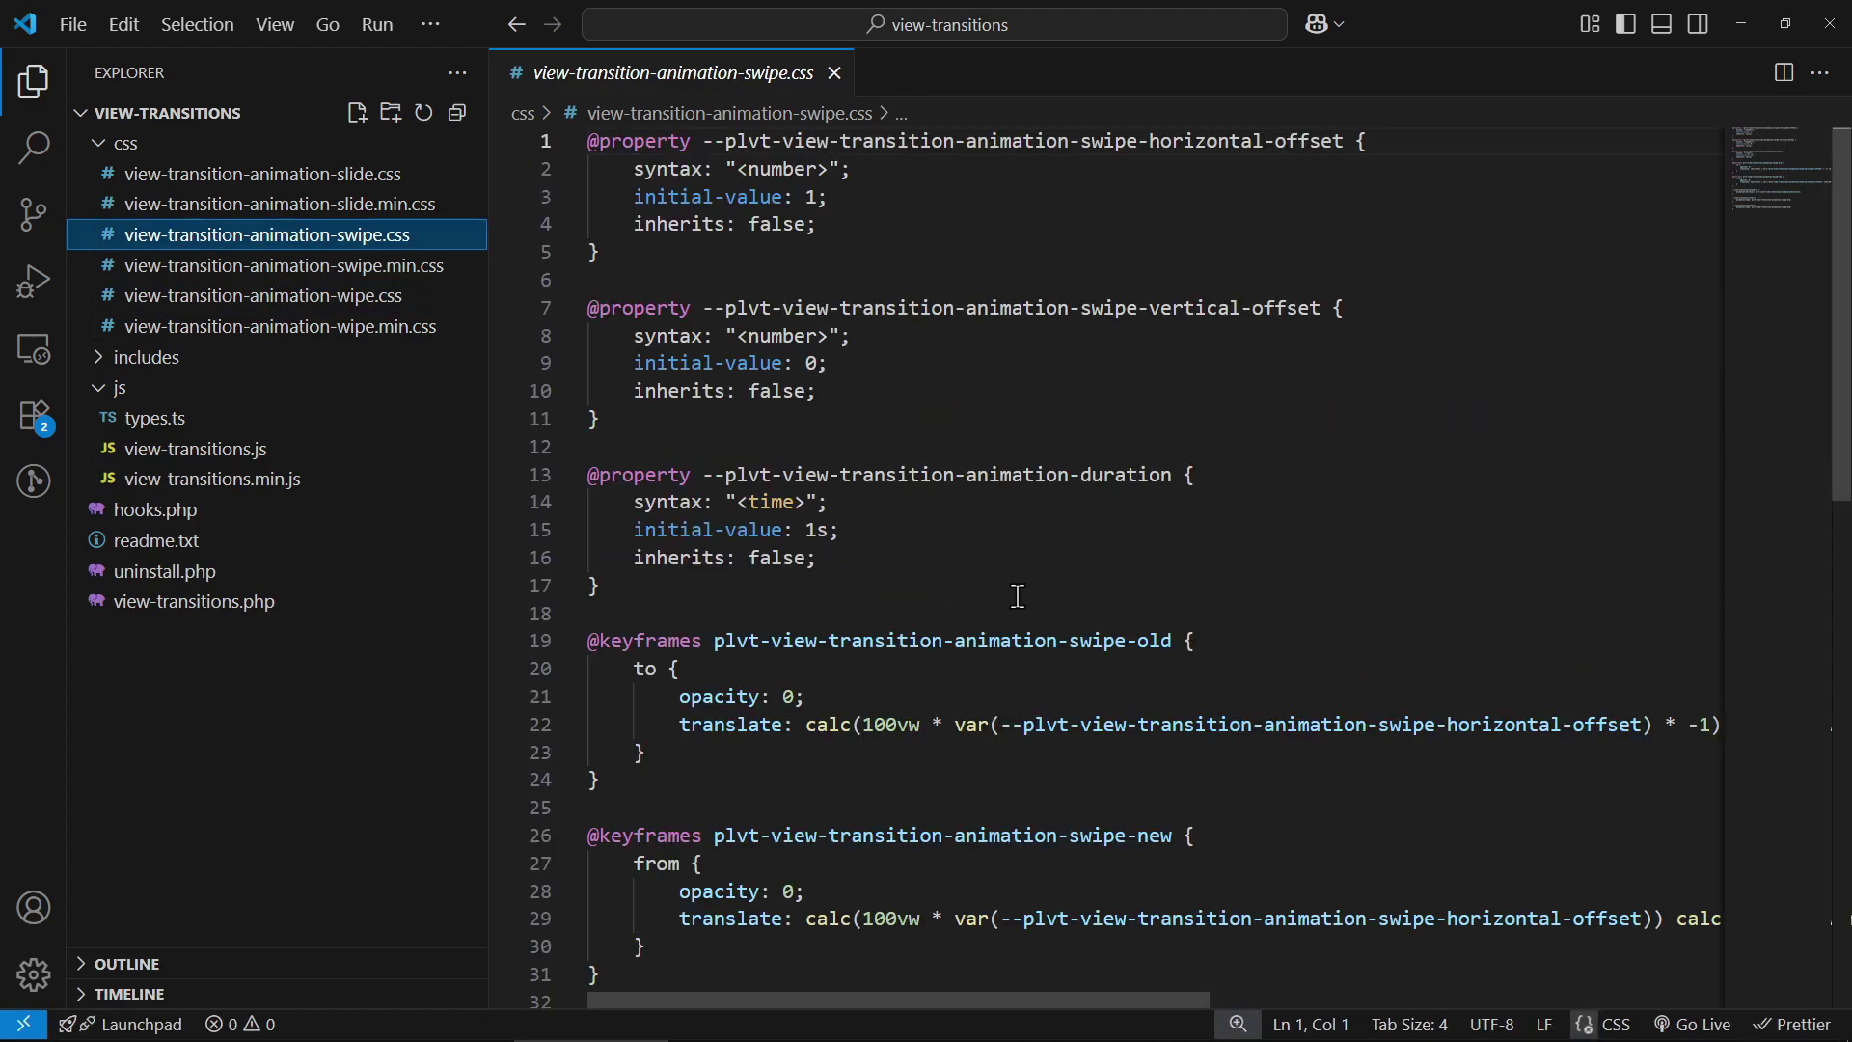
pyautogui.scroll(-2, 1064, 607)
pyautogui.scroll(-3, 1064, 607)
pyautogui.scroll(-1, 1064, 607)
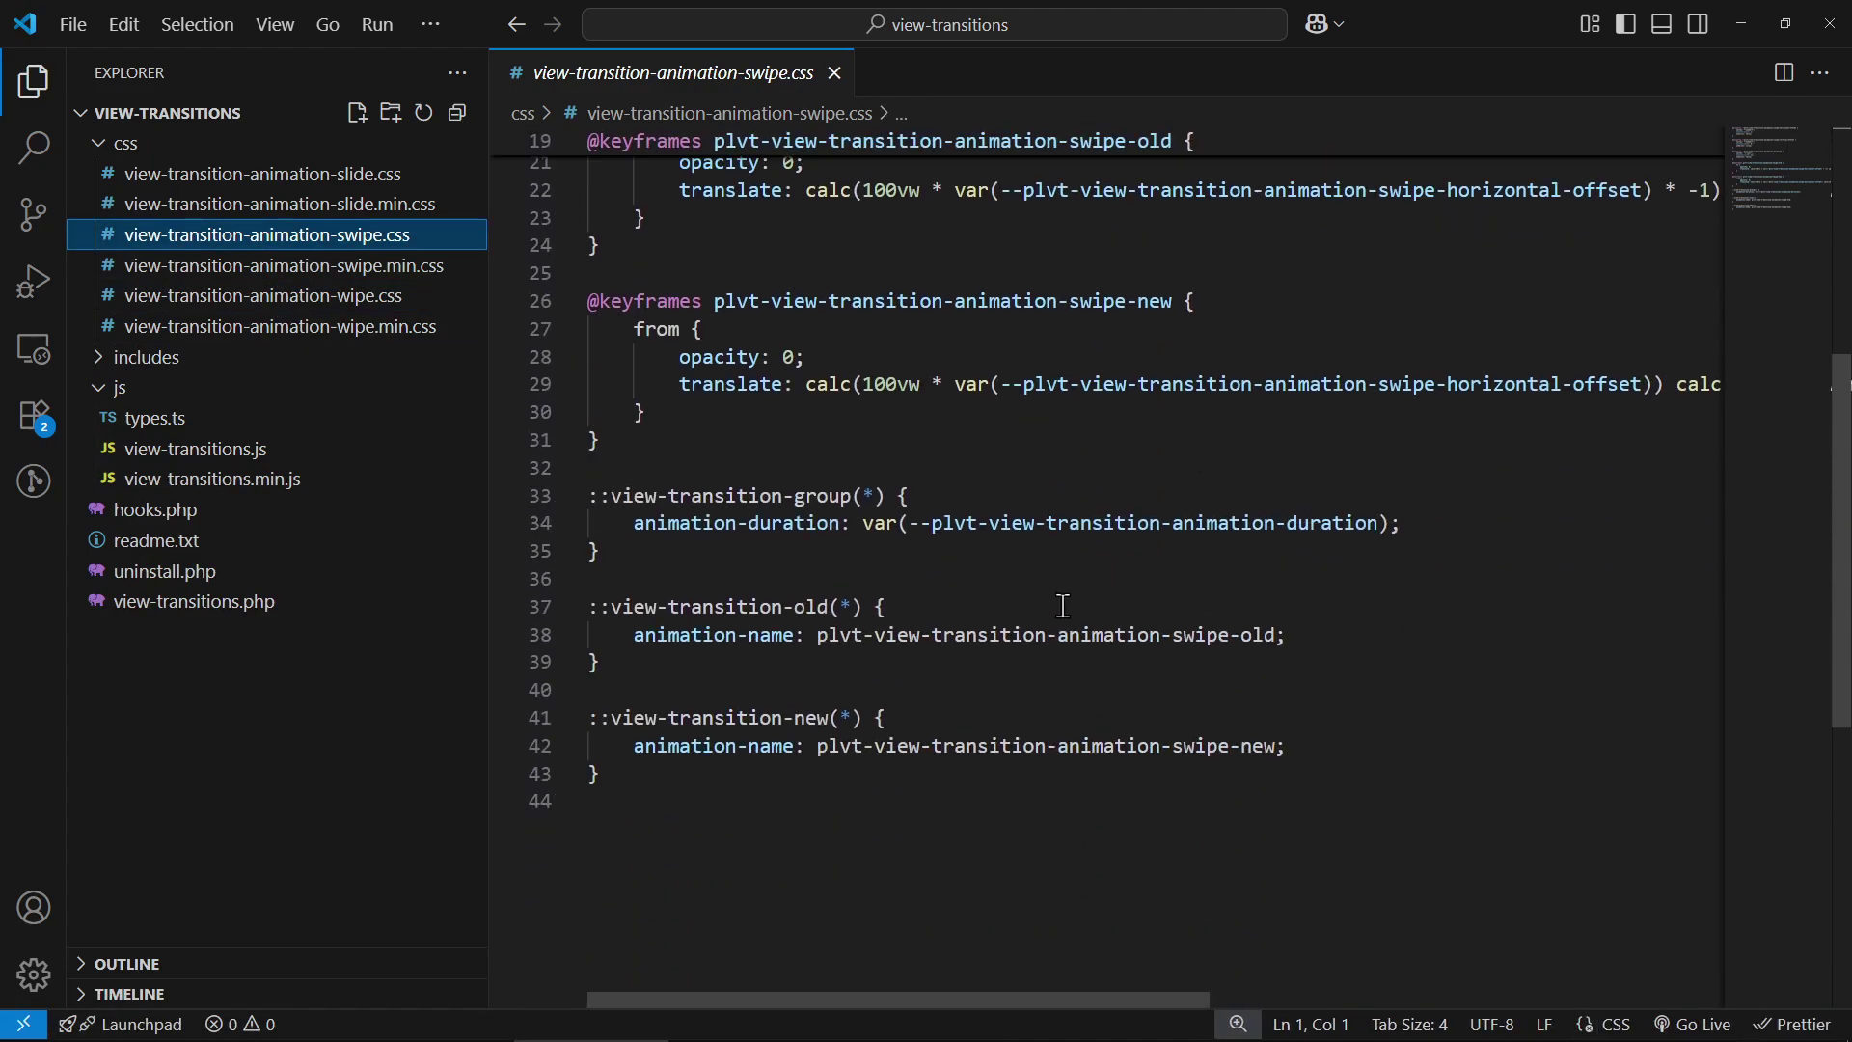
pyautogui.click(973, 883)
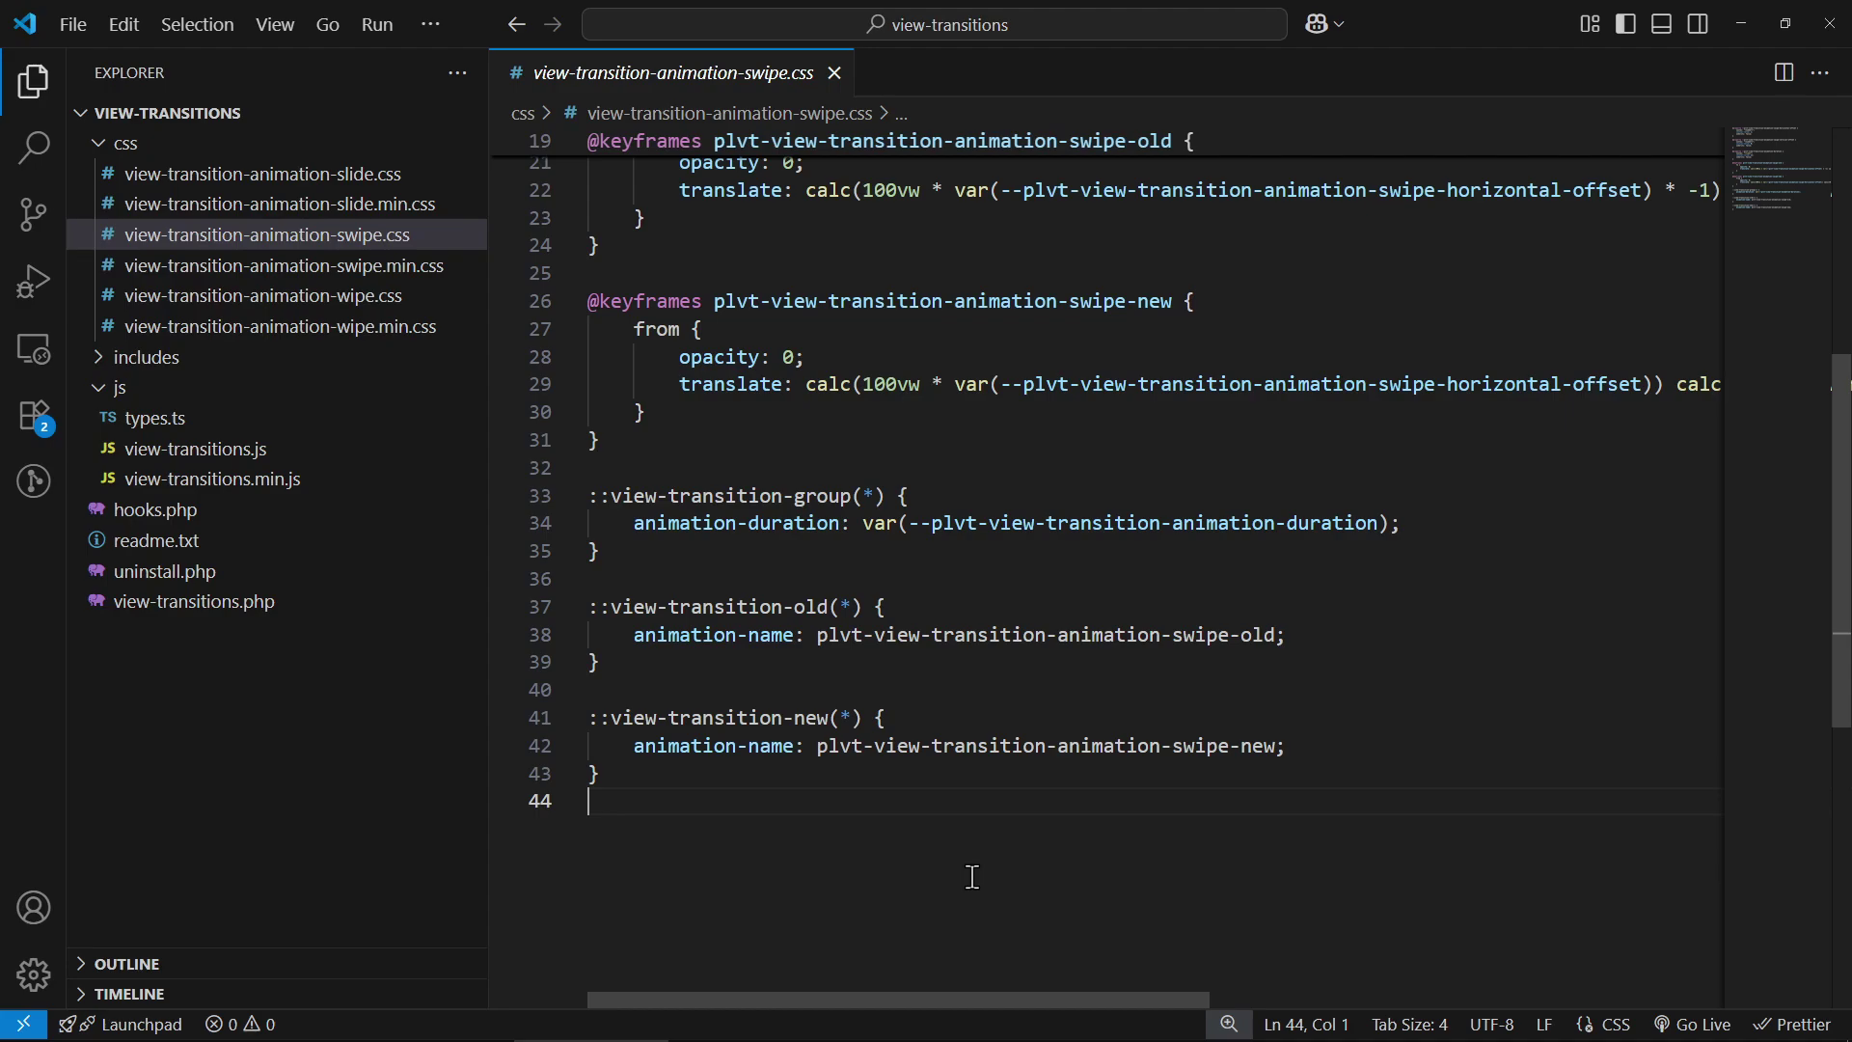
pyautogui.scroll(3, 977, 668)
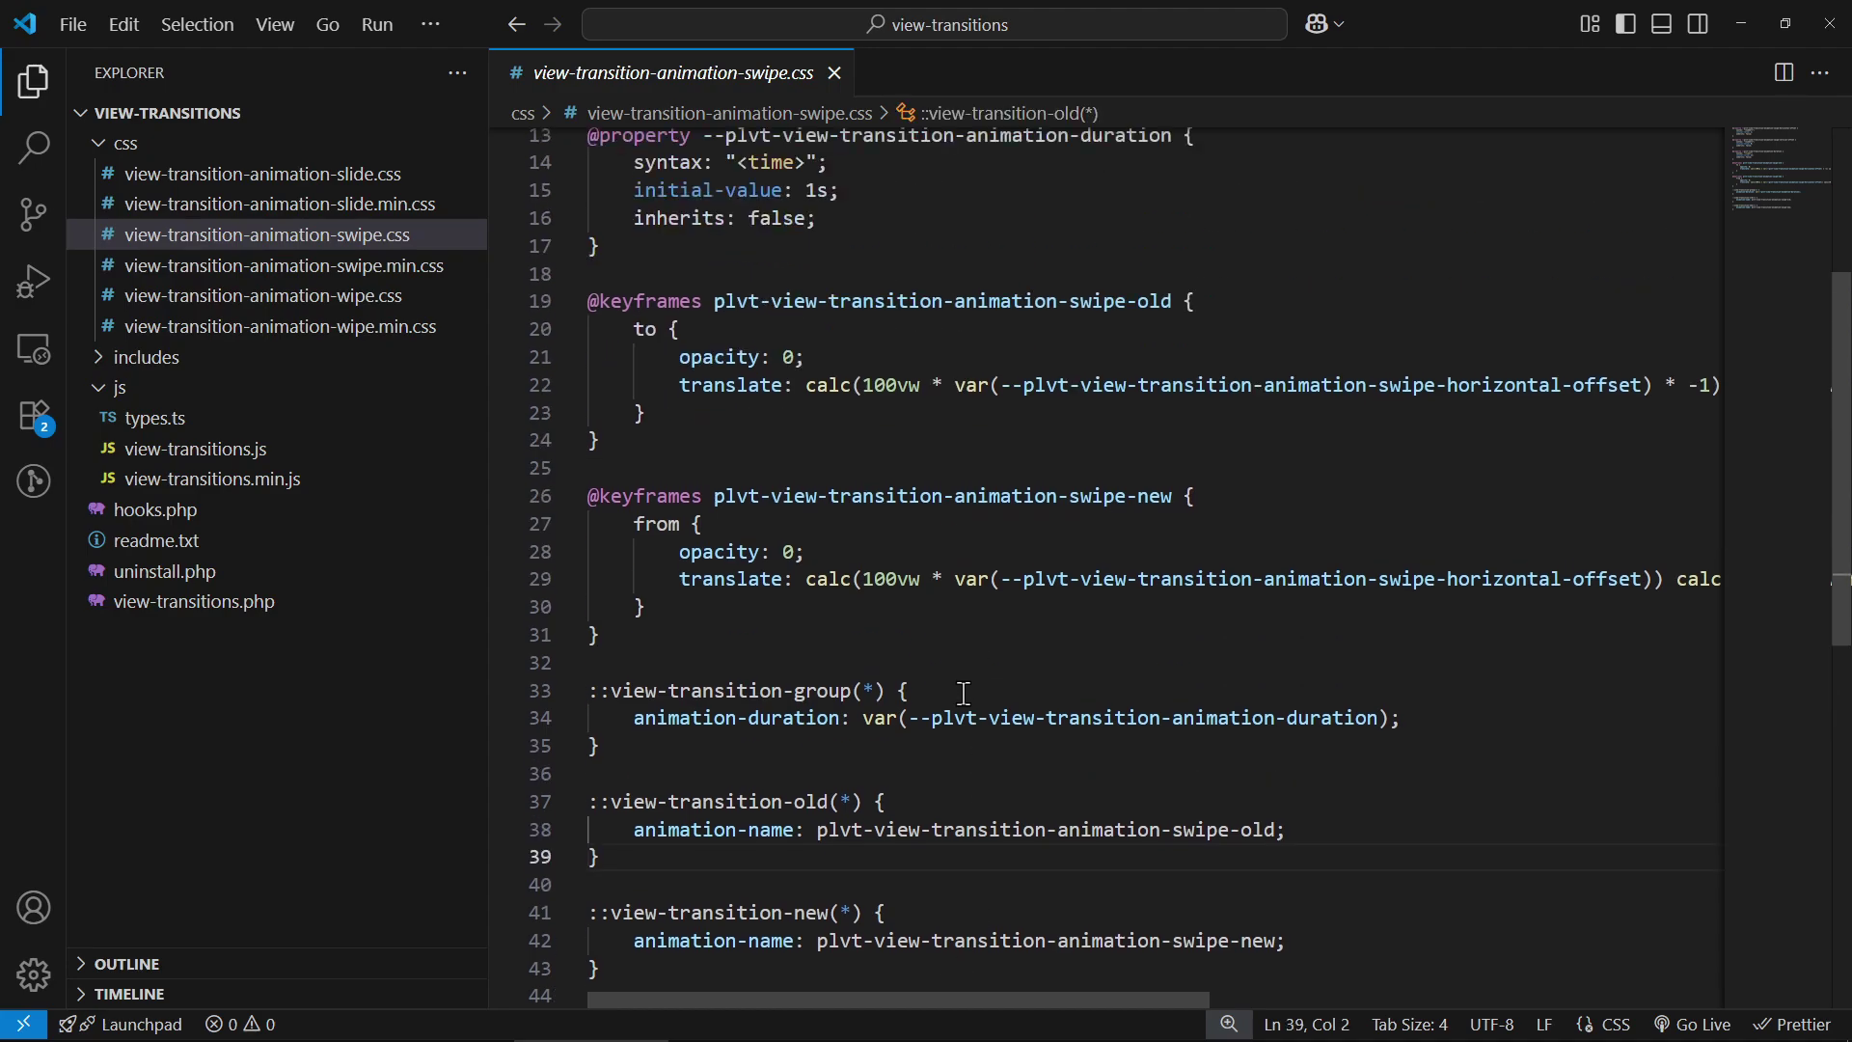
pyautogui.scroll(2, 977, 666)
pyautogui.moveTo(489, 443); pyautogui.dragTo(458, 443)
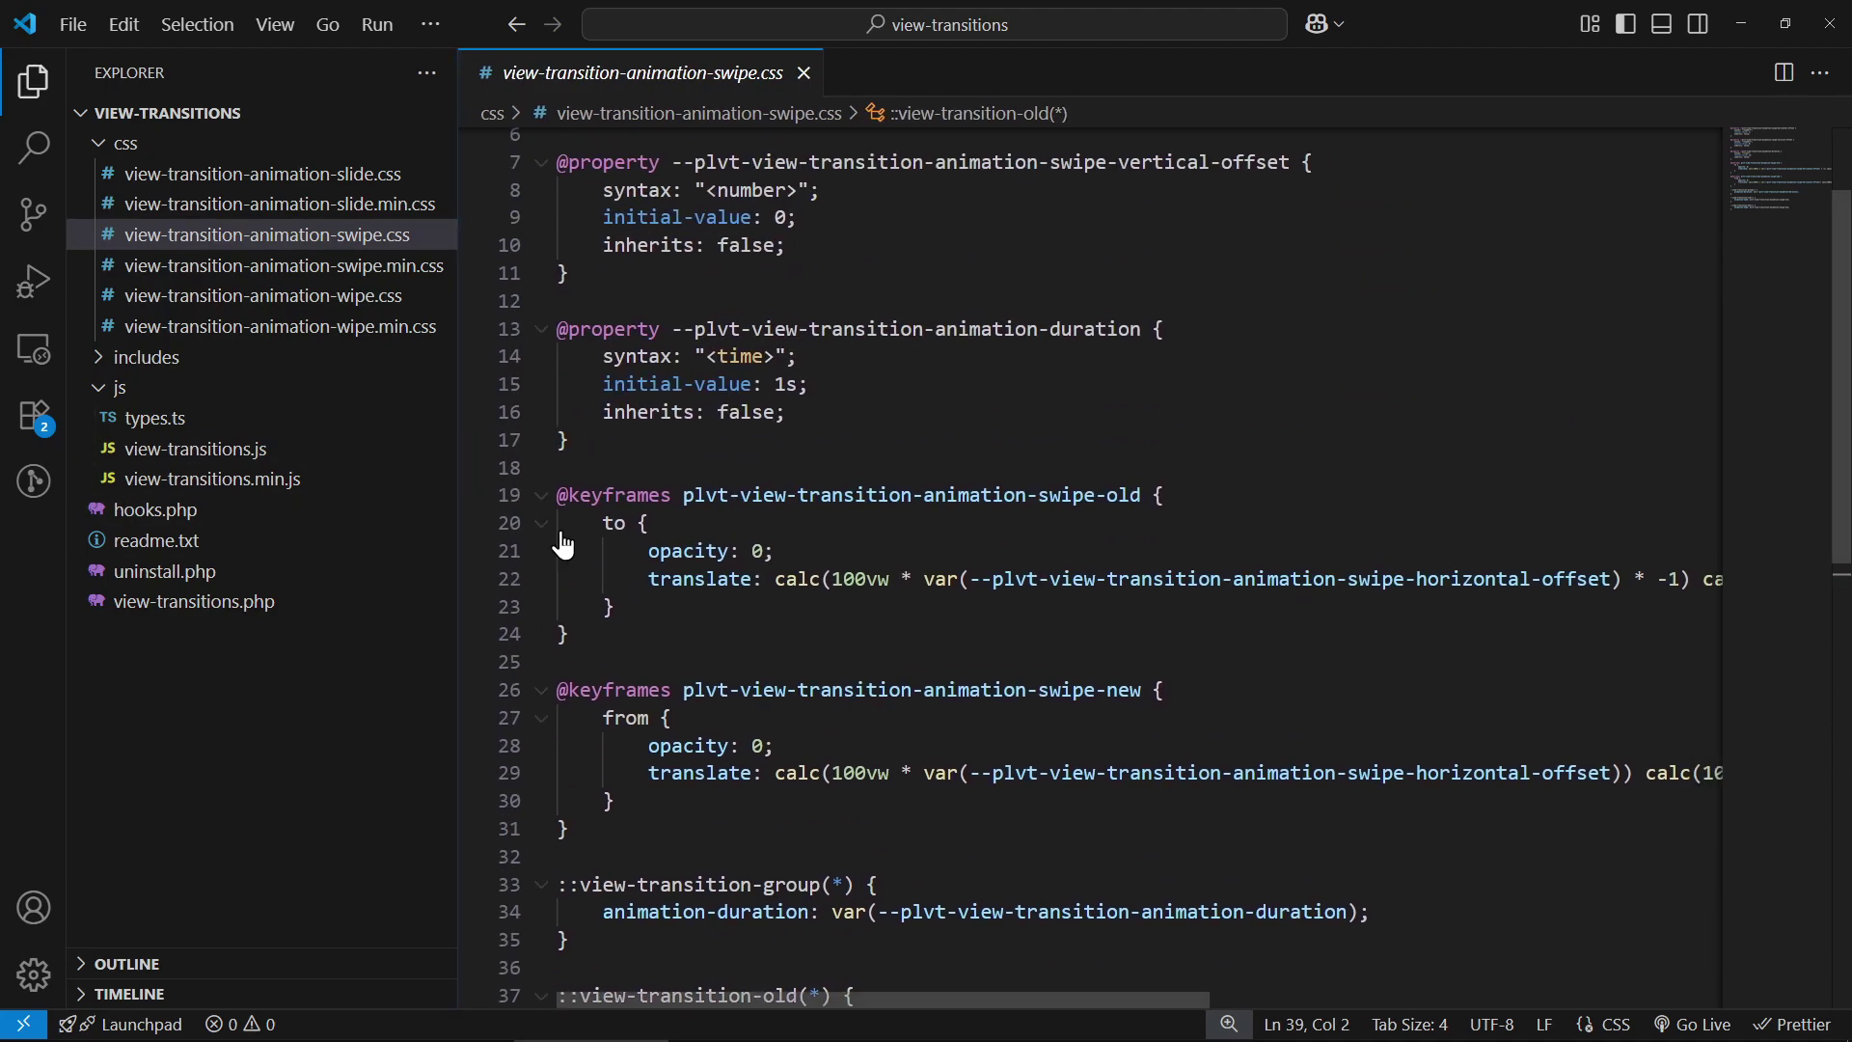
pyautogui.scroll(3, 661, 607)
pyautogui.scroll(-3, 662, 607)
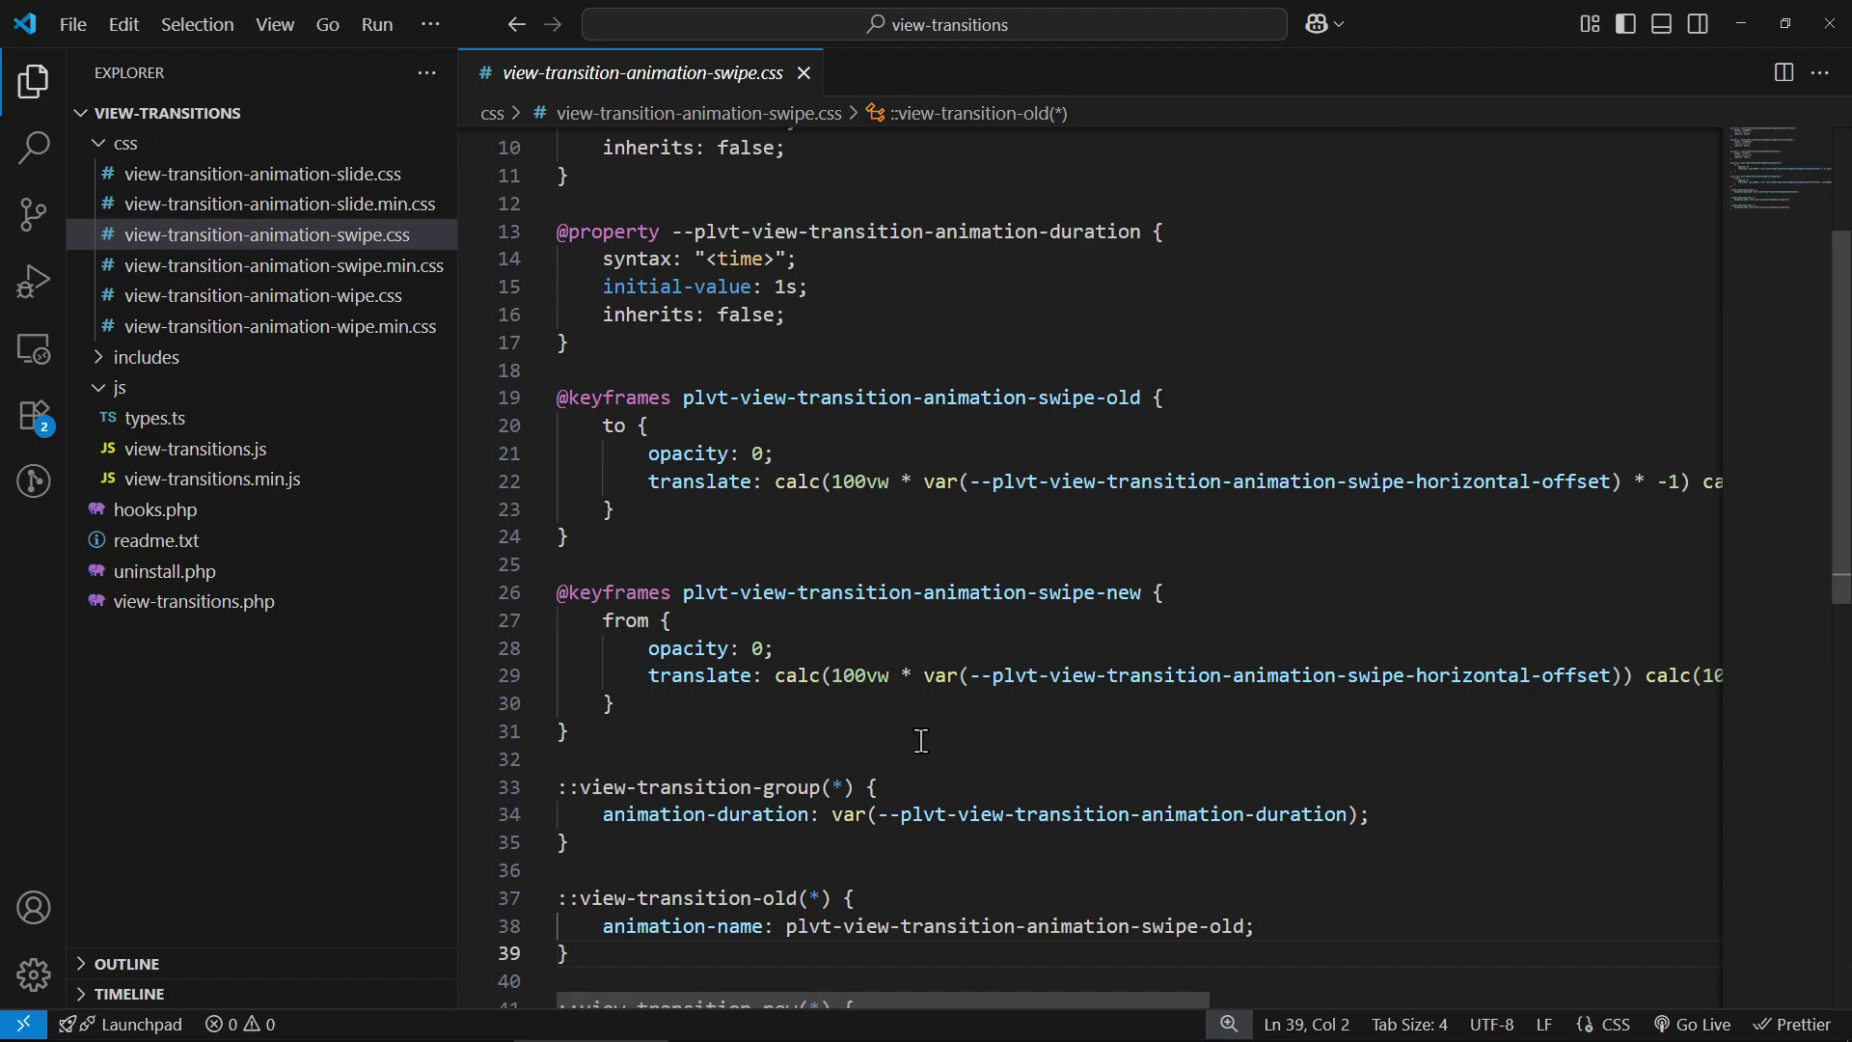
pyautogui.moveTo(890, 999)
pyautogui.mouseDown()
pyautogui.moveTo(1346, 1013)
pyautogui.moveTo(682, 999)
pyautogui.mouseUp()
# Inspect the swipe-old keyframes, select 'horizontal' in the offset variable, and narrow the file list
pyautogui.click(760, 391)
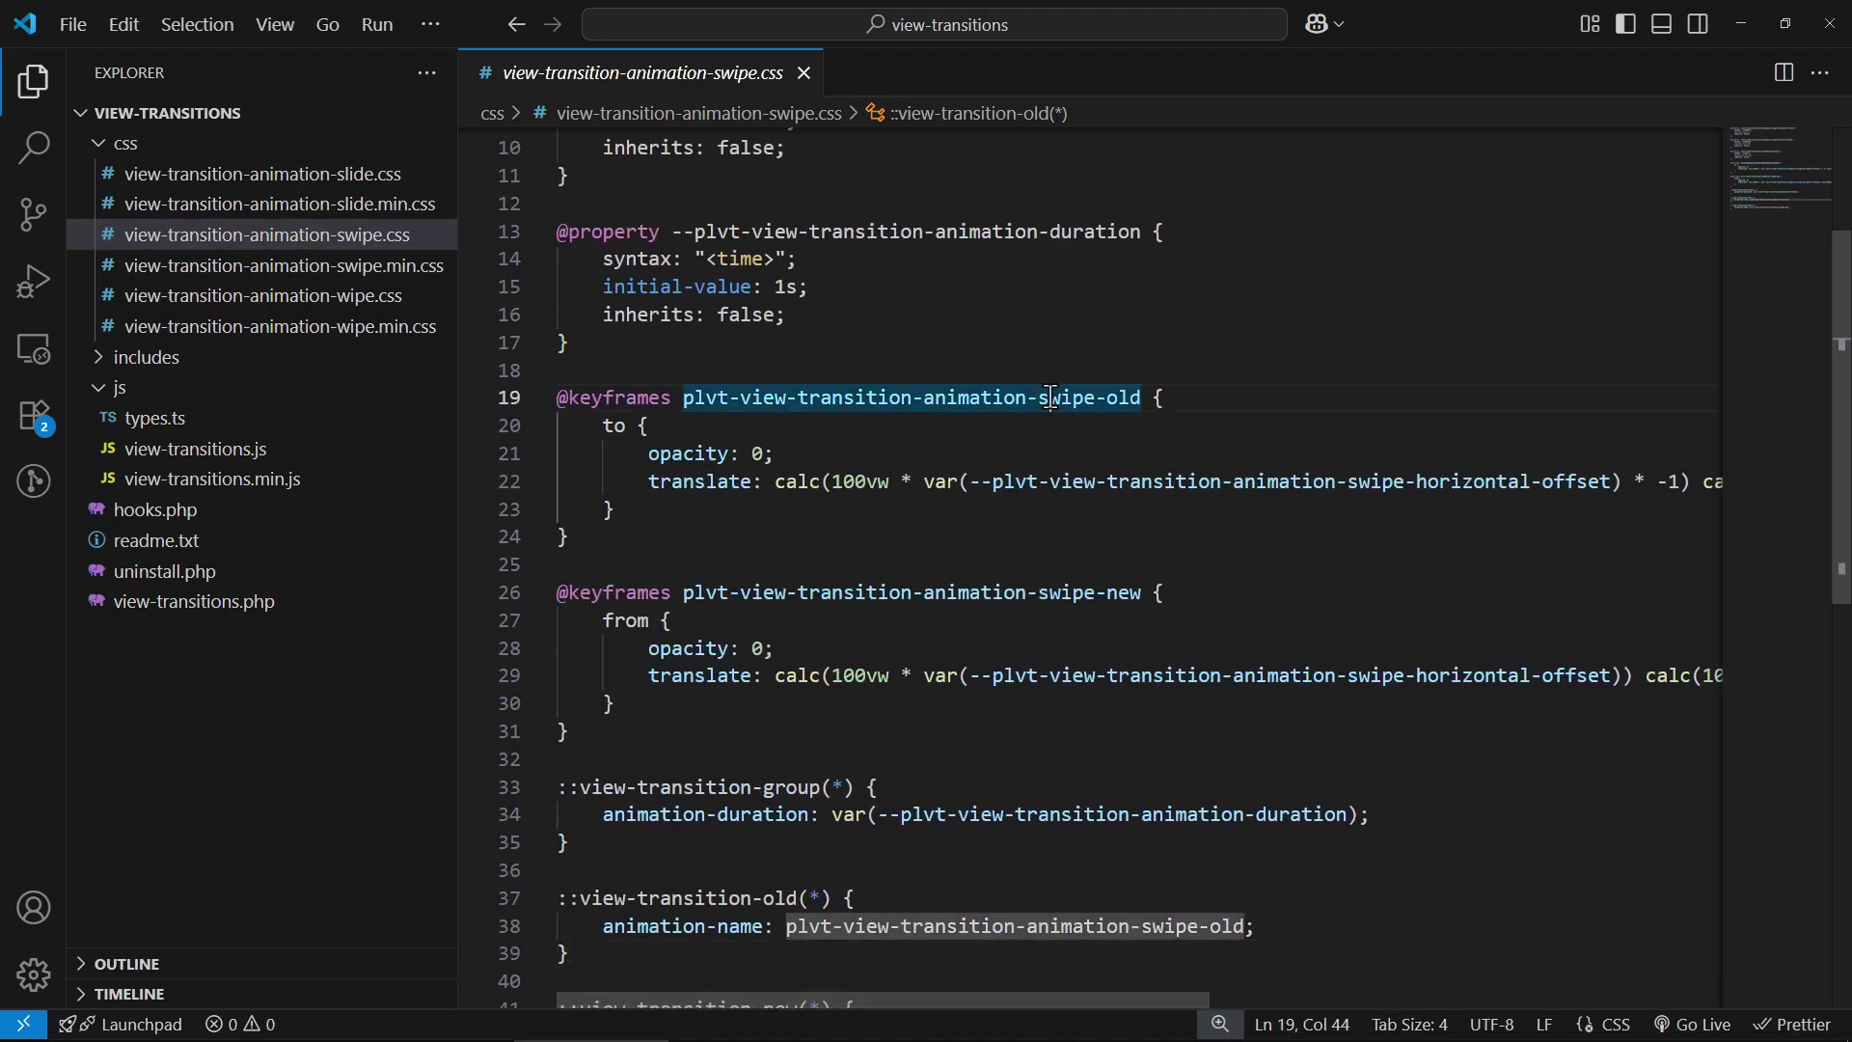
pyautogui.tripleClick(760, 392)
pyautogui.click(849, 369)
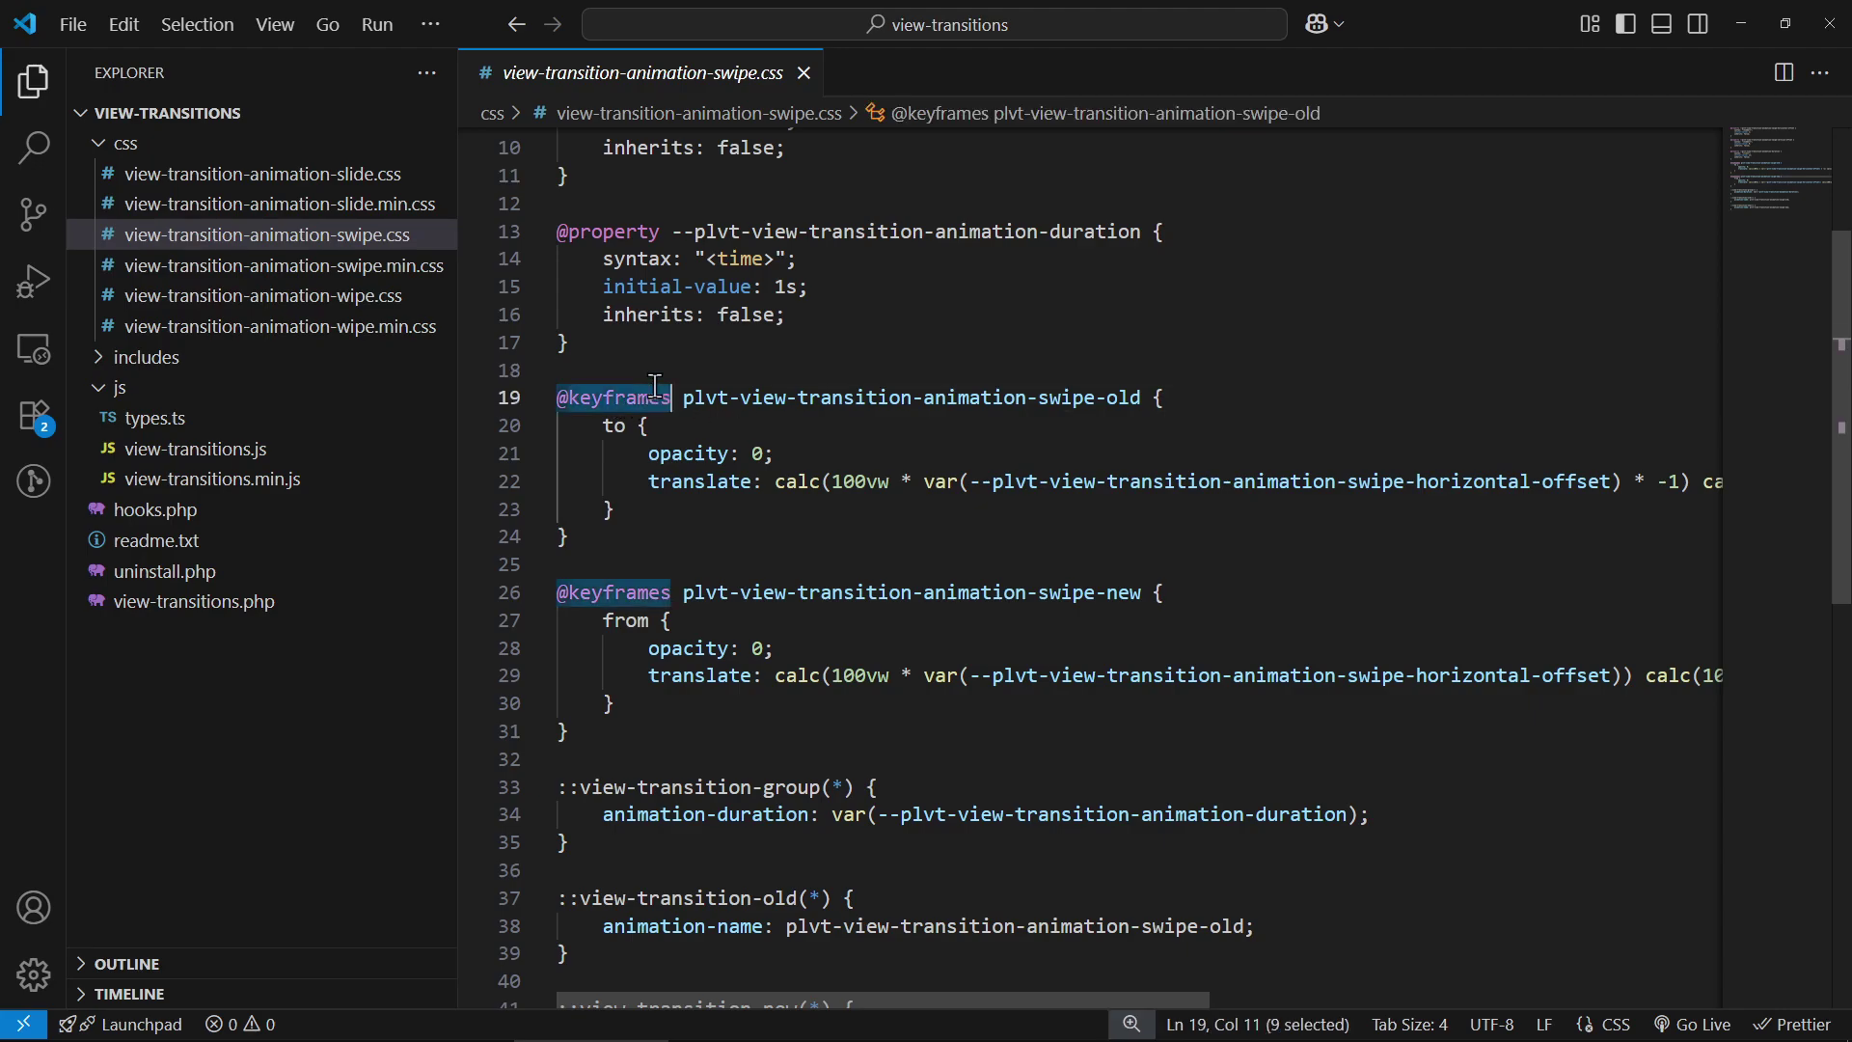
pyautogui.tripleClick(654, 386)
pyautogui.click(602, 533)
pyautogui.moveTo(556, 397); pyautogui.dragTo(613, 510)
pyautogui.click(657, 510)
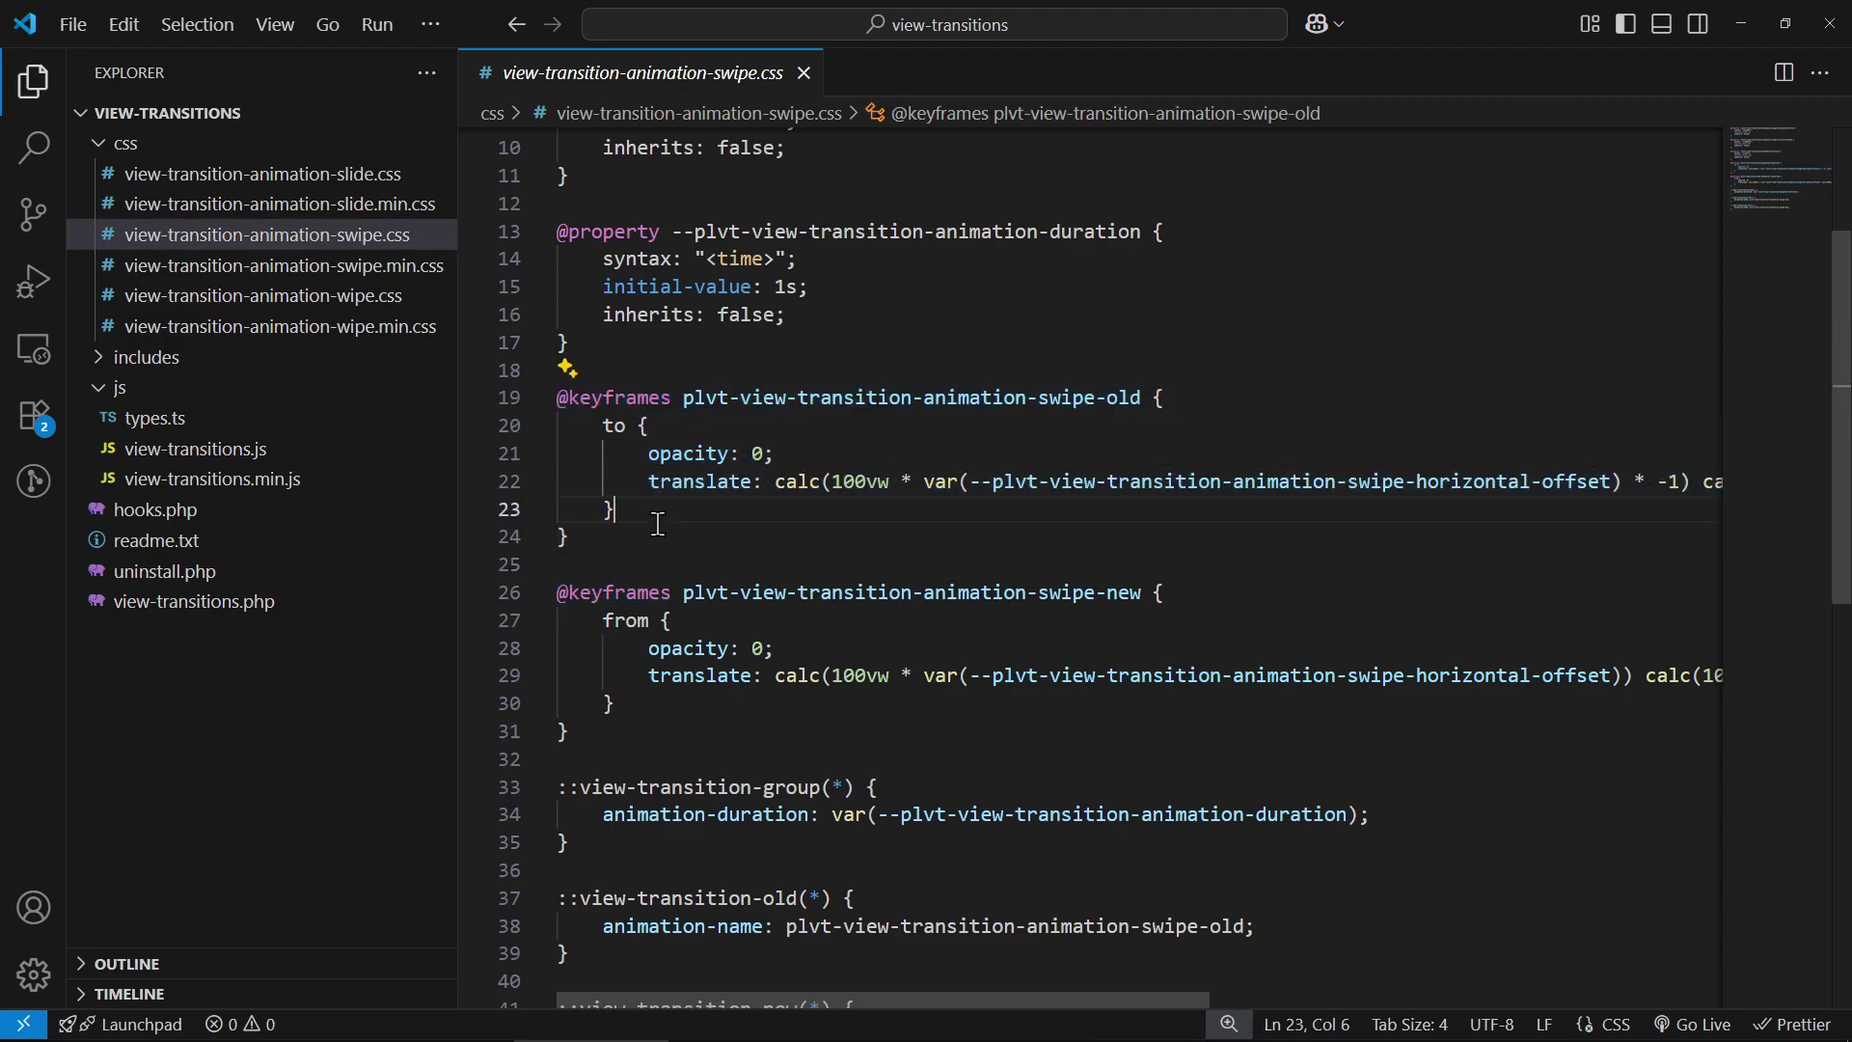
pyautogui.click(562, 559)
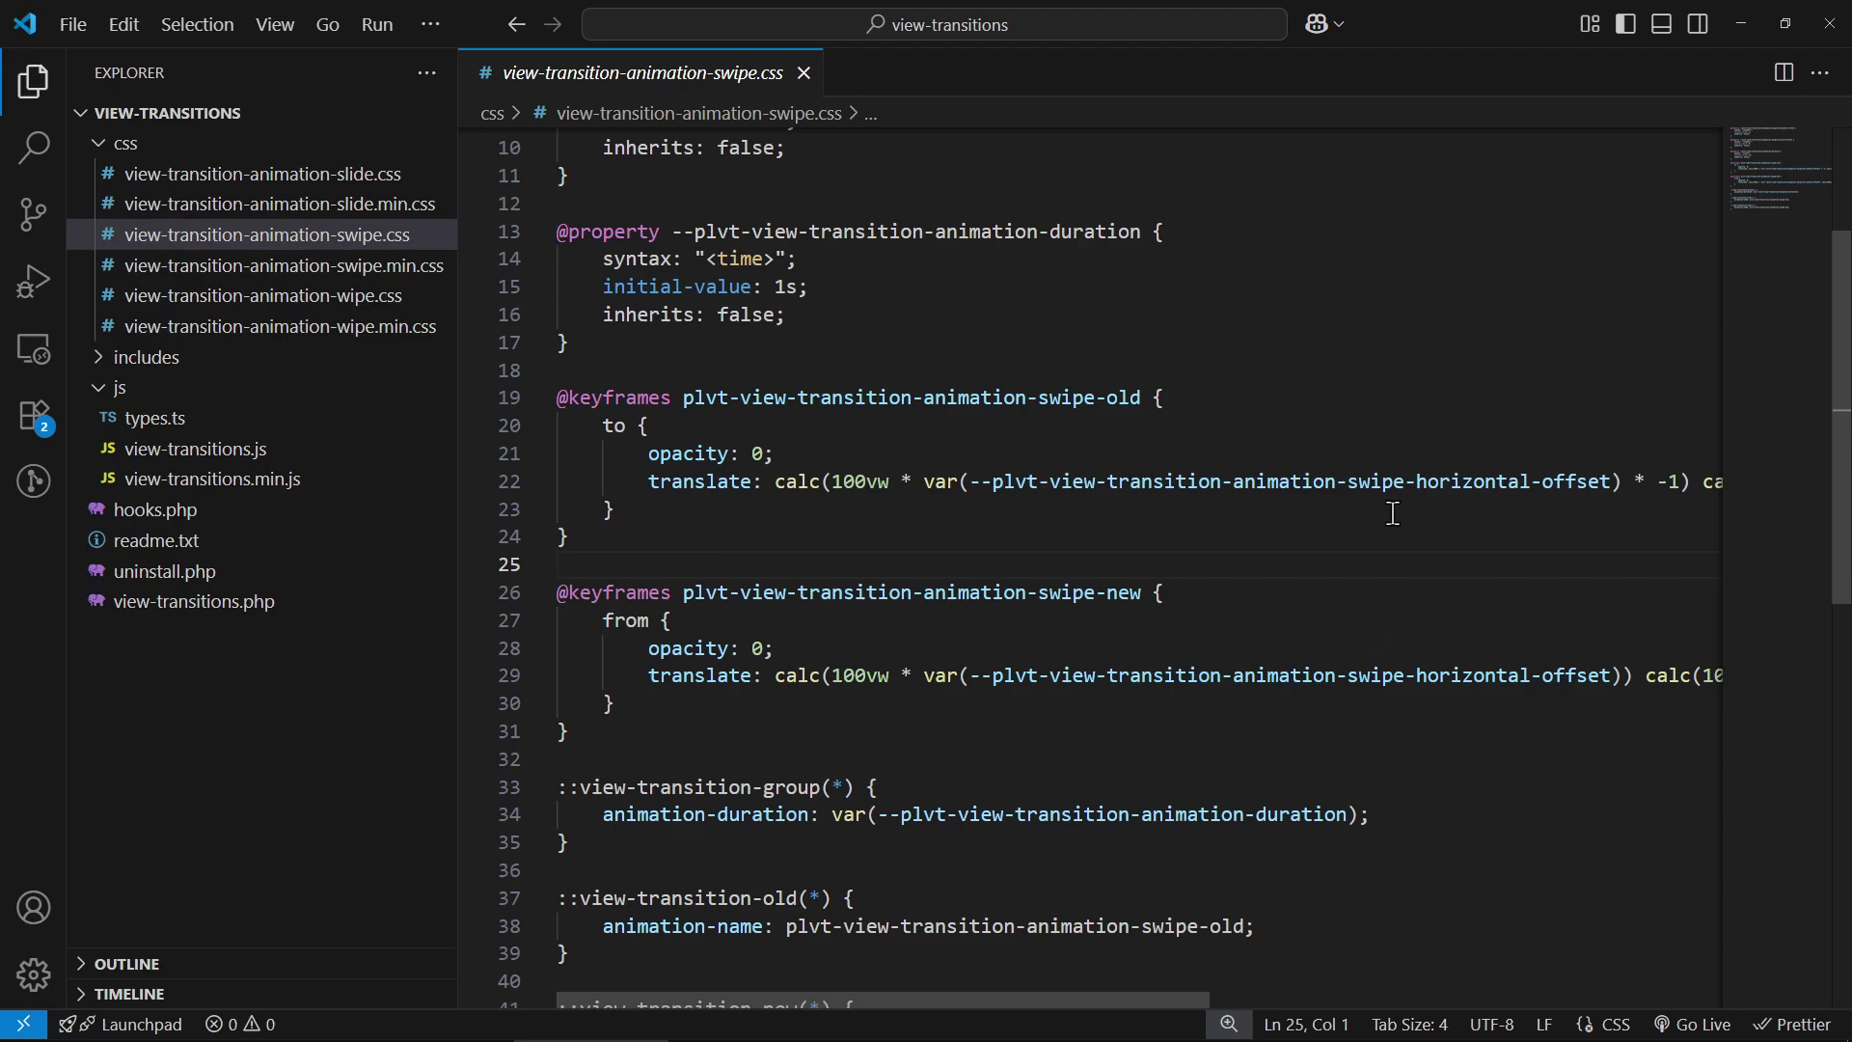
pyautogui.click(1353, 480)
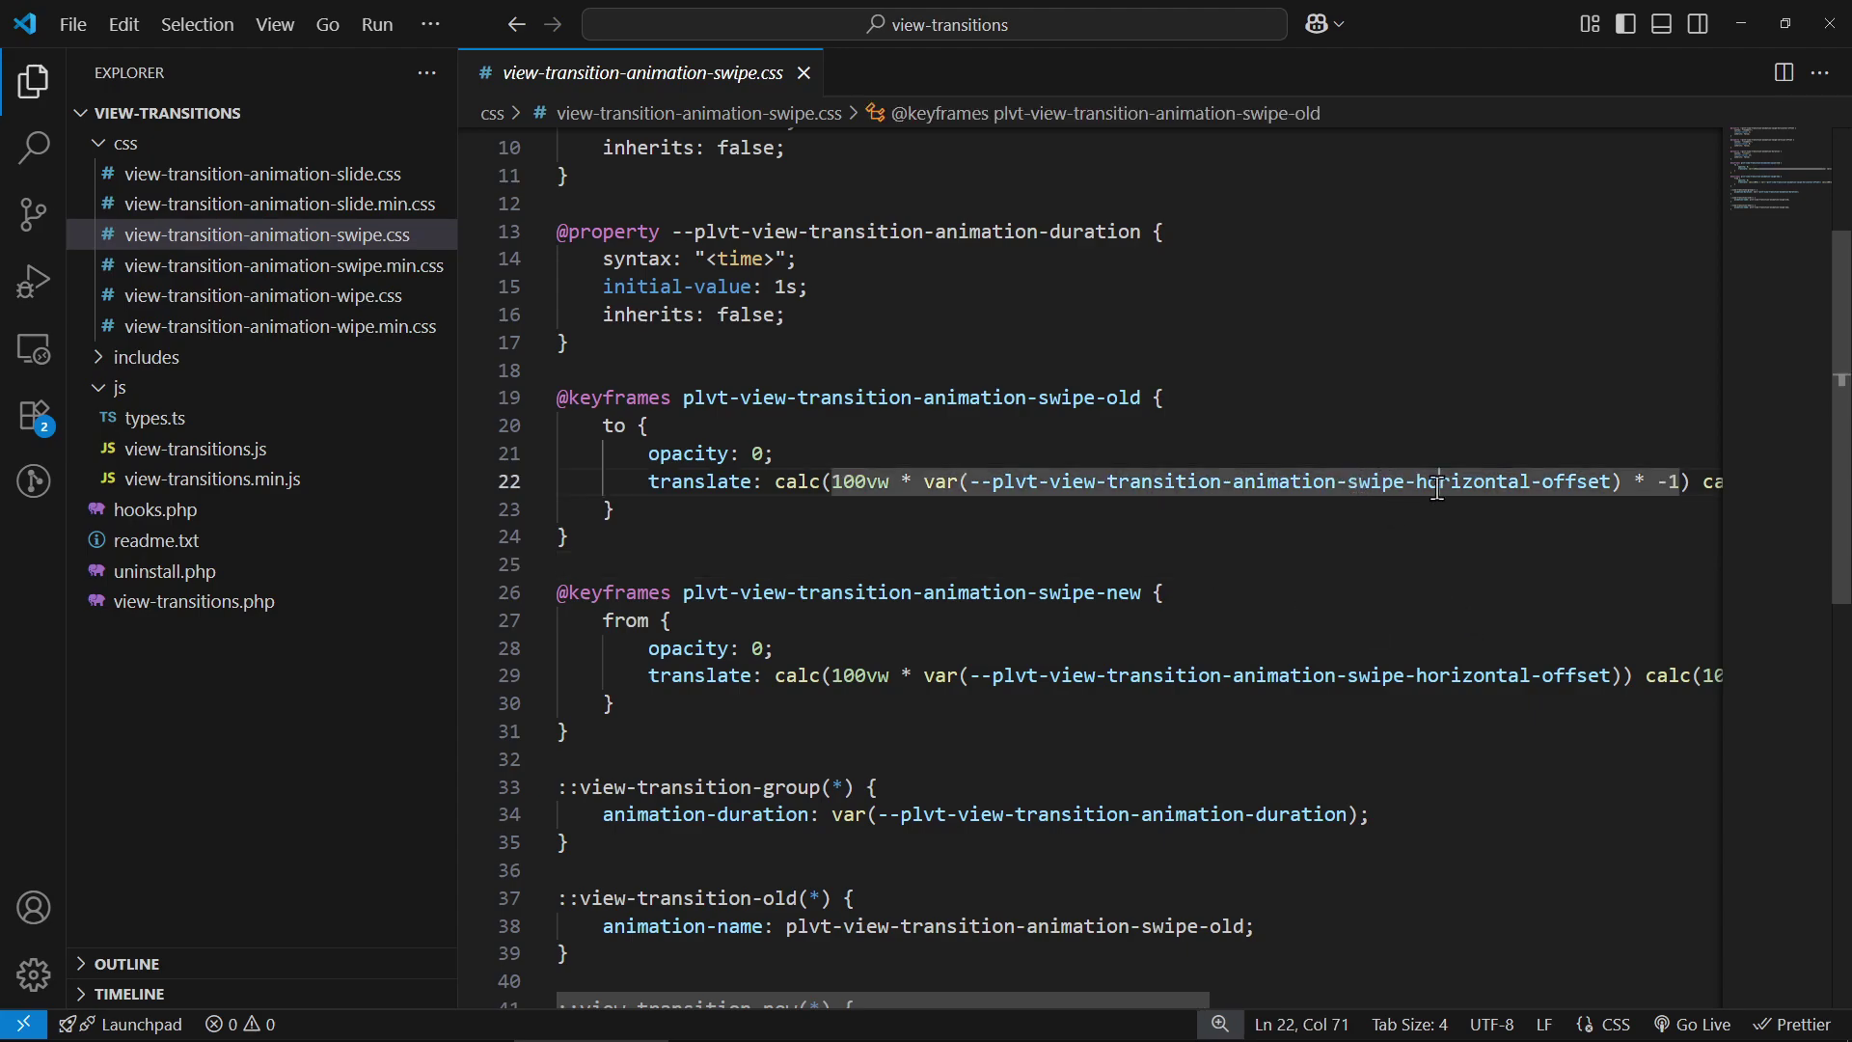
pyautogui.doubleClick(1492, 482)
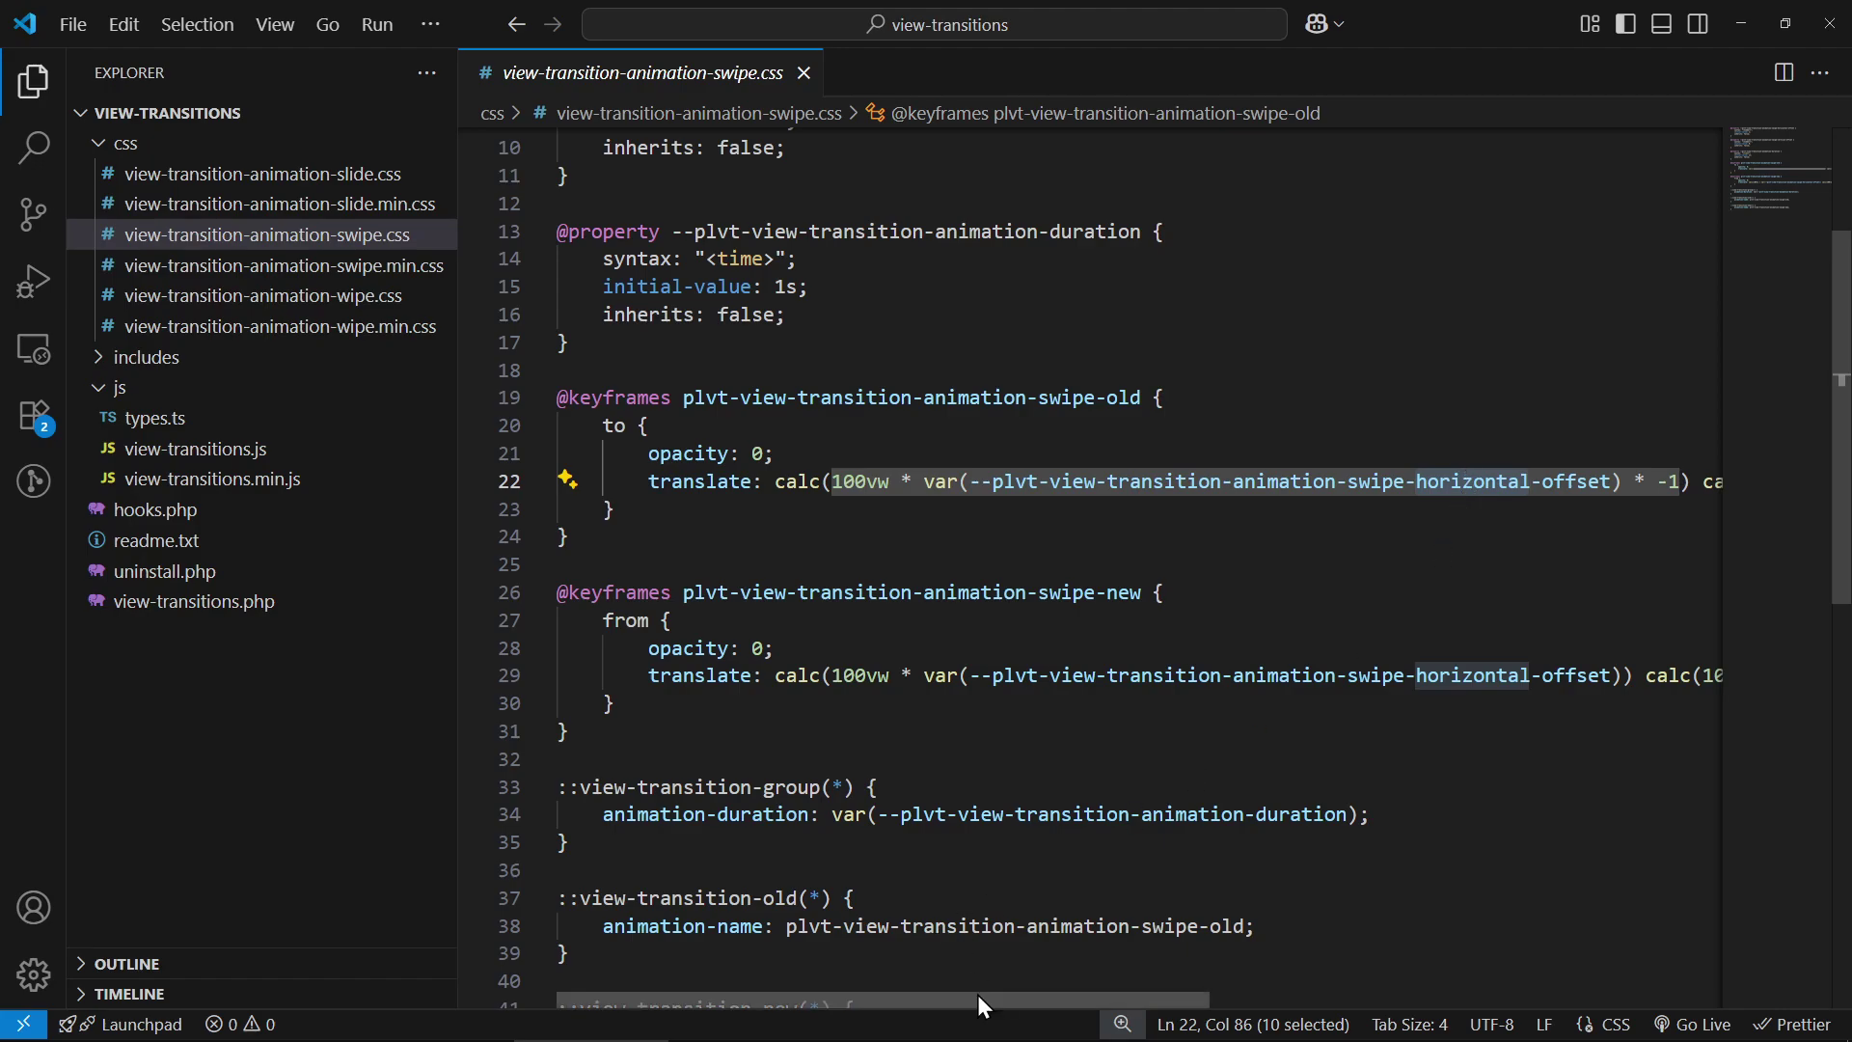
pyautogui.moveTo(977, 1000); pyautogui.dragTo(869, 1000)
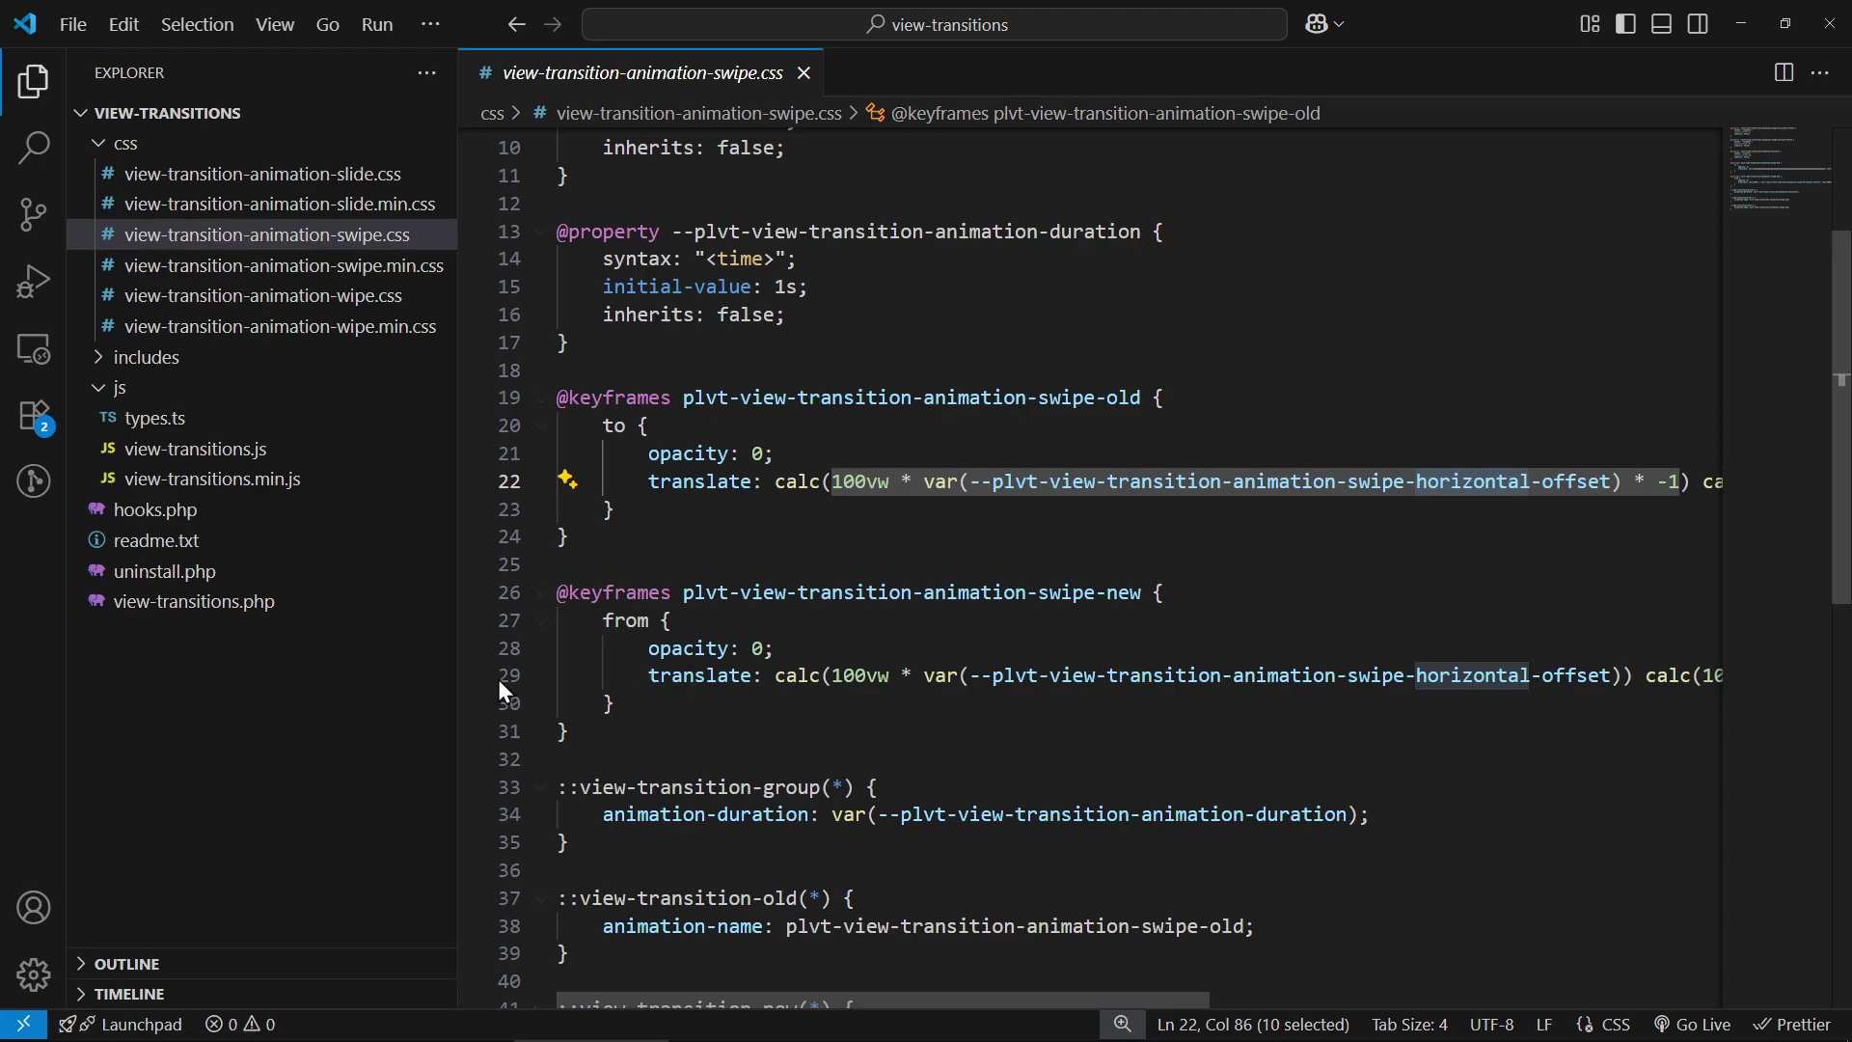
pyautogui.moveTo(458, 636); pyautogui.dragTo(353, 637)
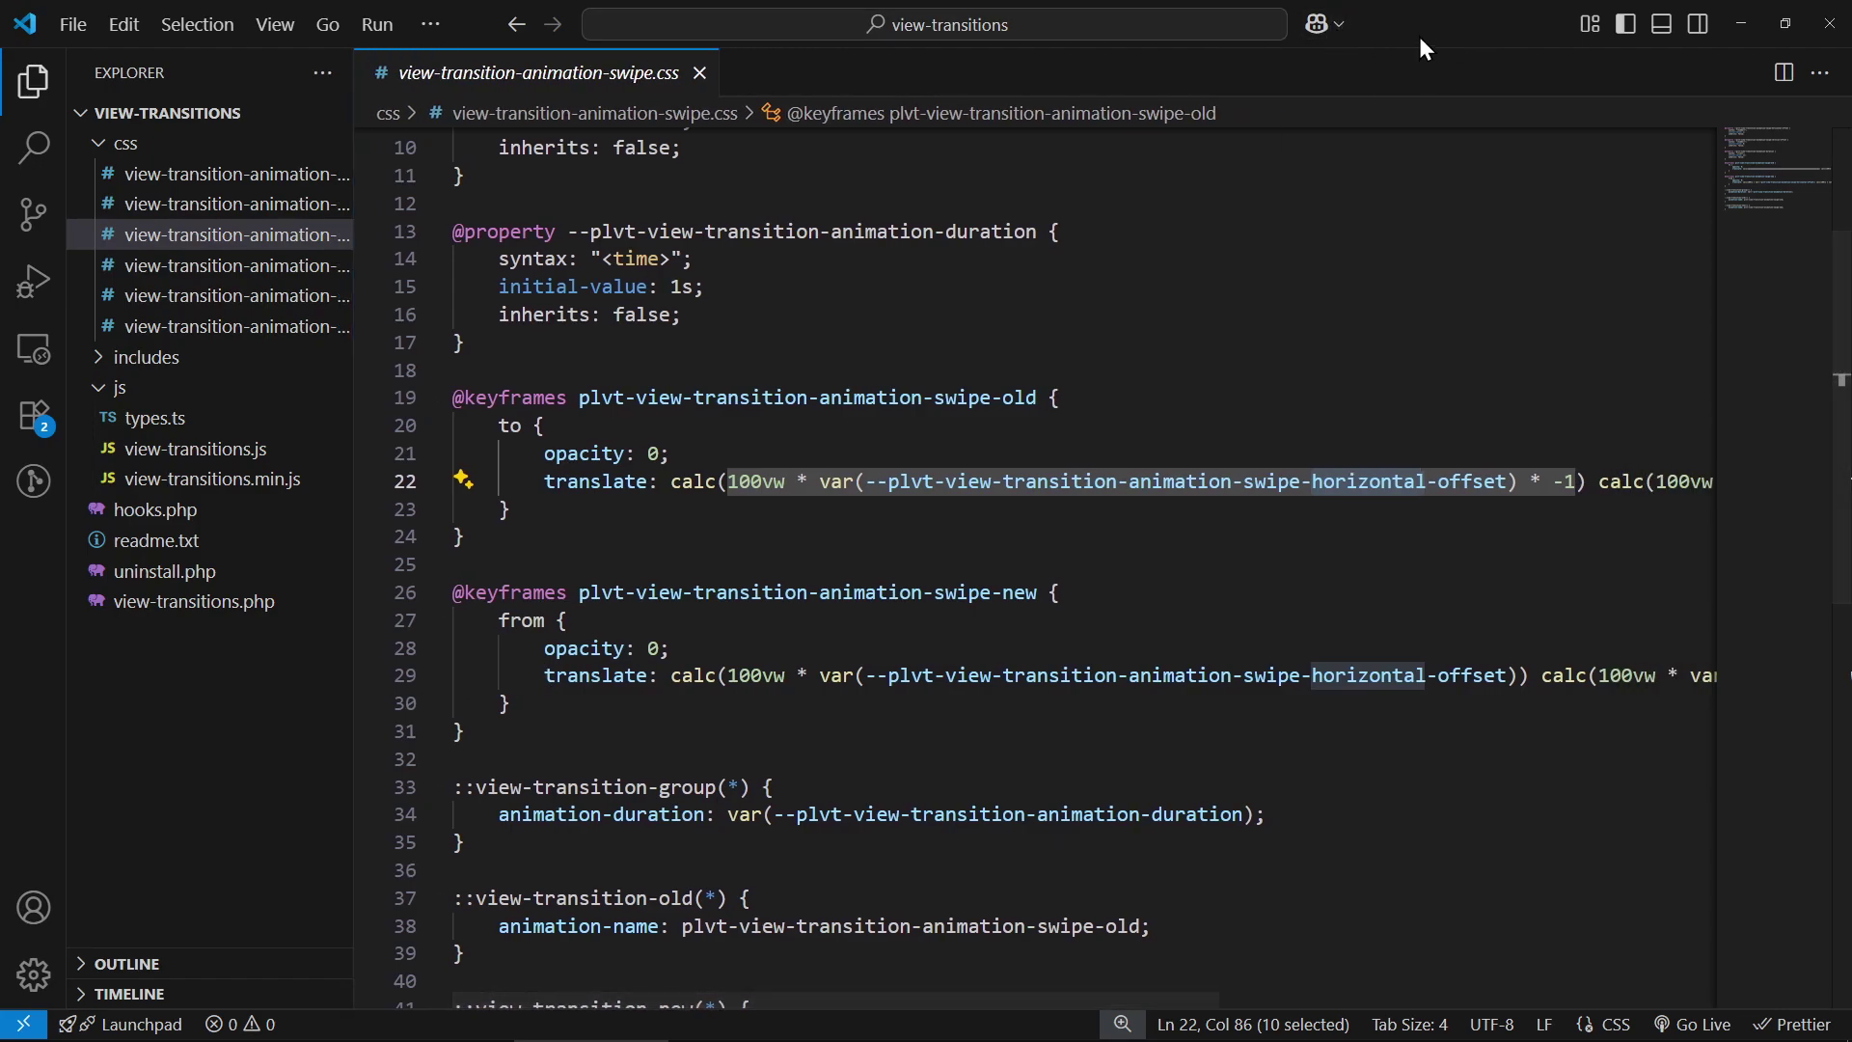
# Attach the whole swipe stylesheet as context in Copilot Chat
pyautogui.click(1319, 23)
pyautogui.click(1078, 536)
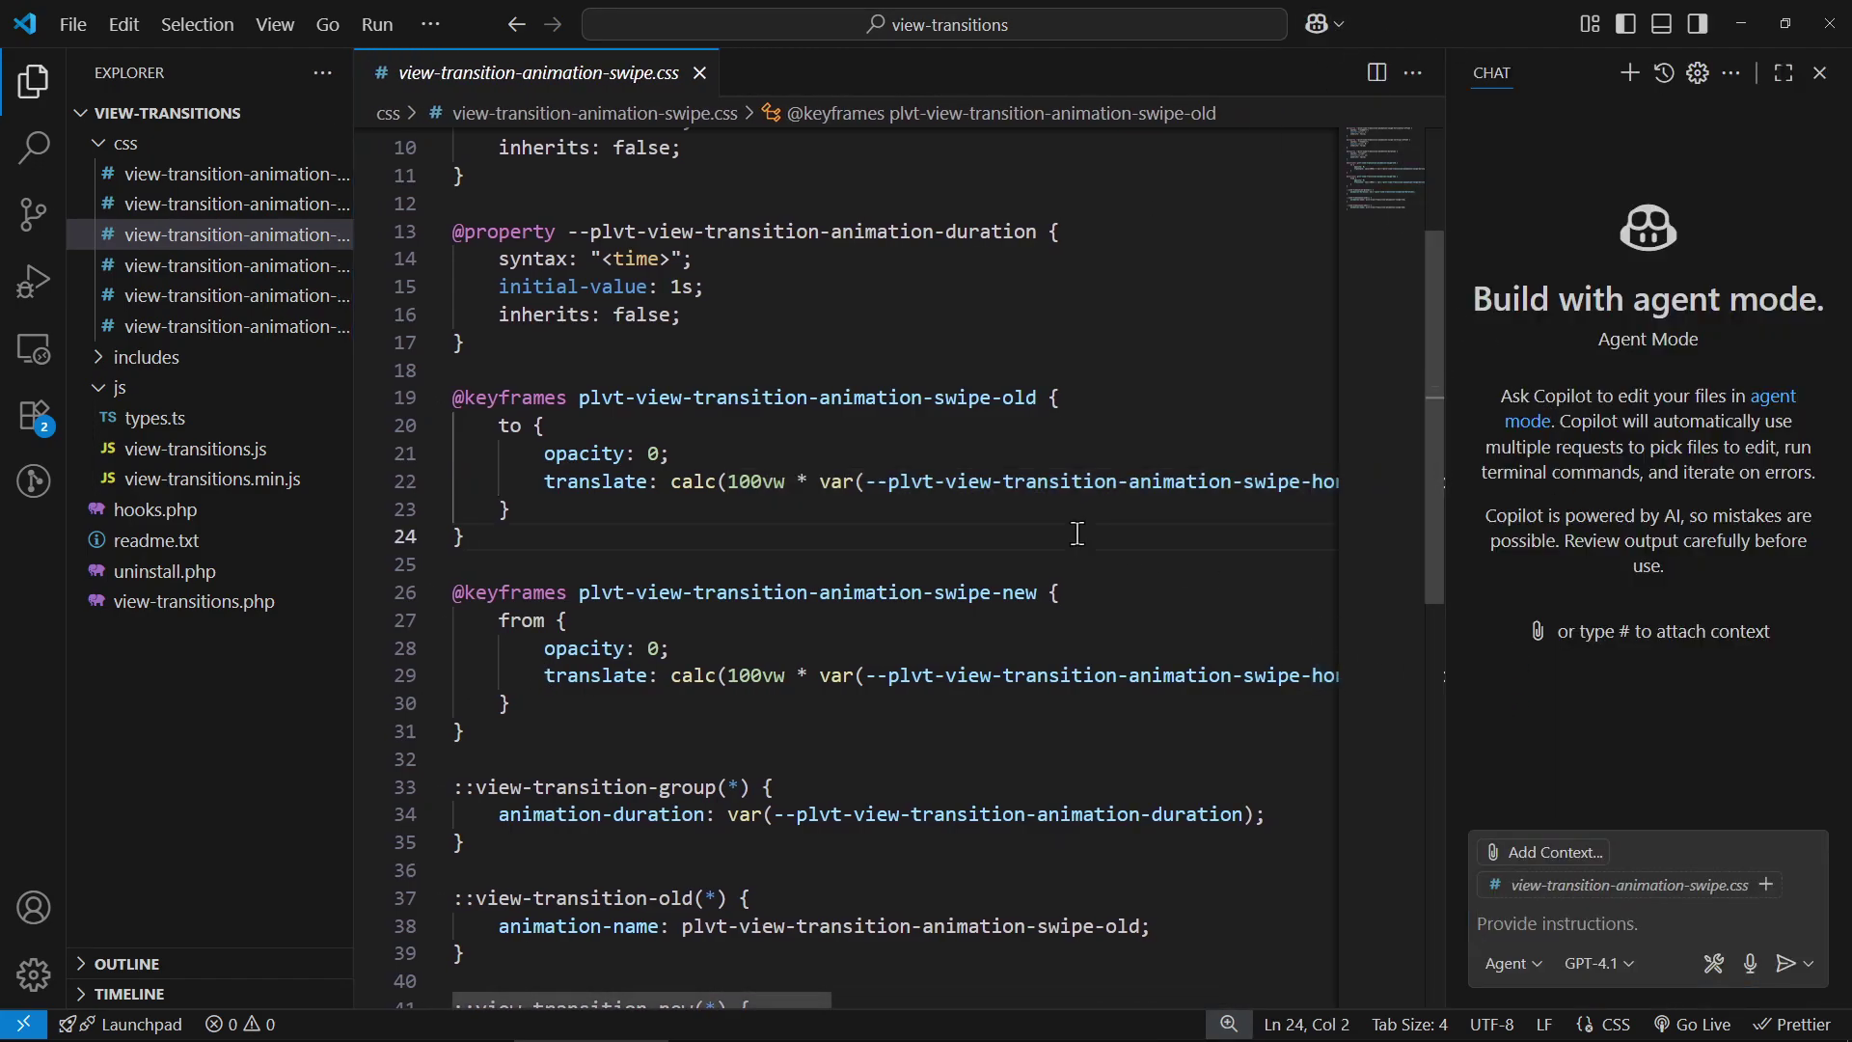
pyautogui.click(1742, 25)
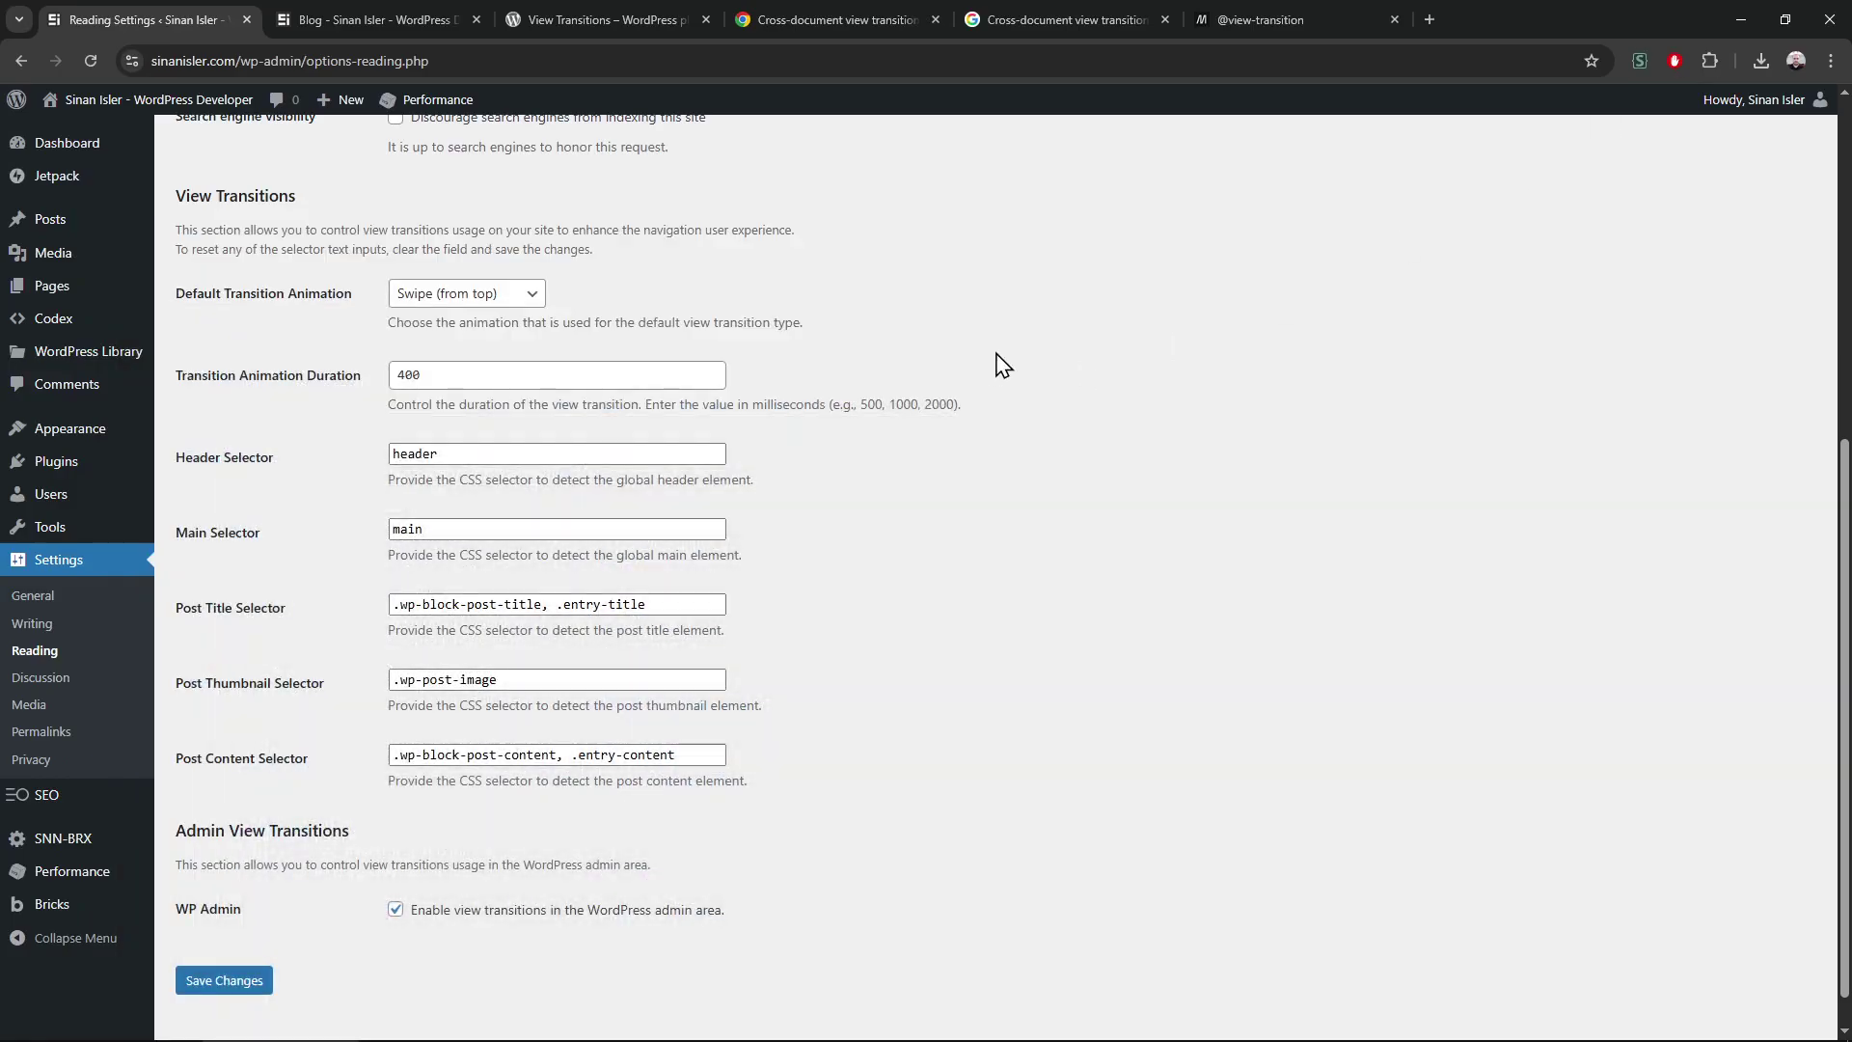
pyautogui.hotkey('alt', 'Tab')
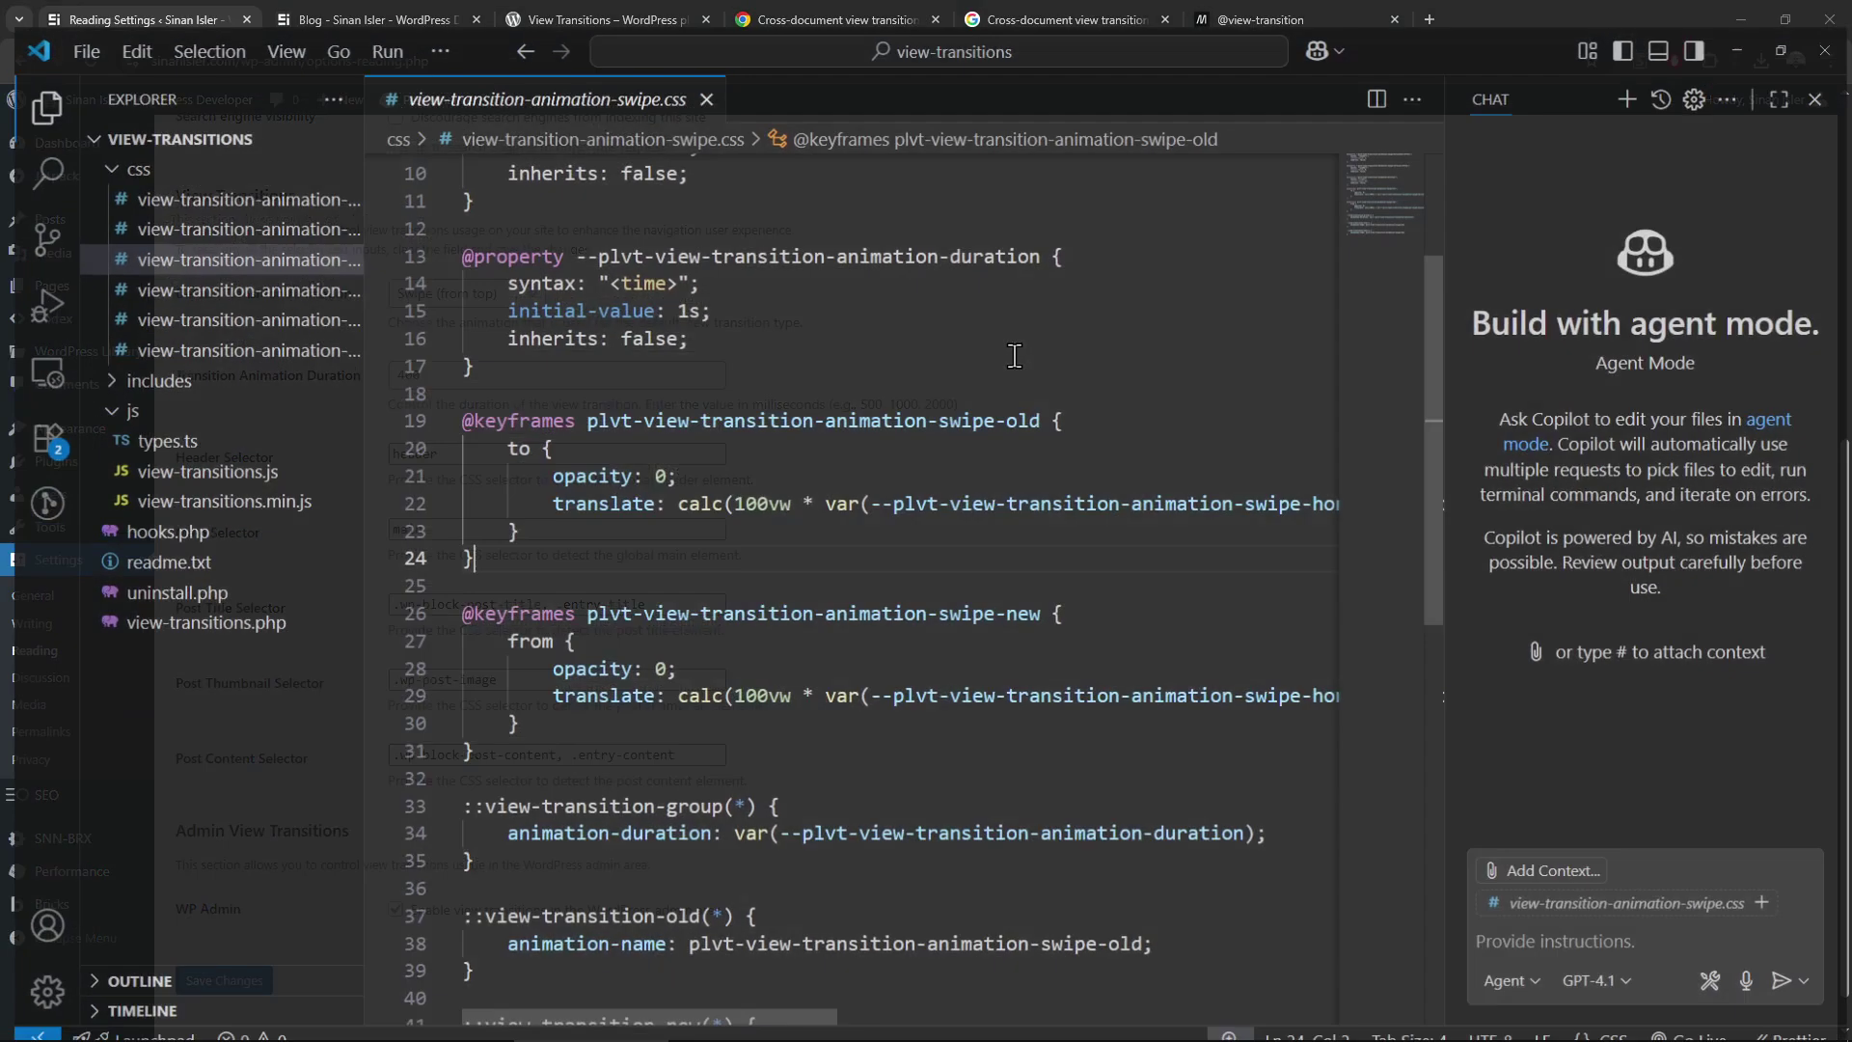
pyautogui.hotkey('ctrl', 'a')
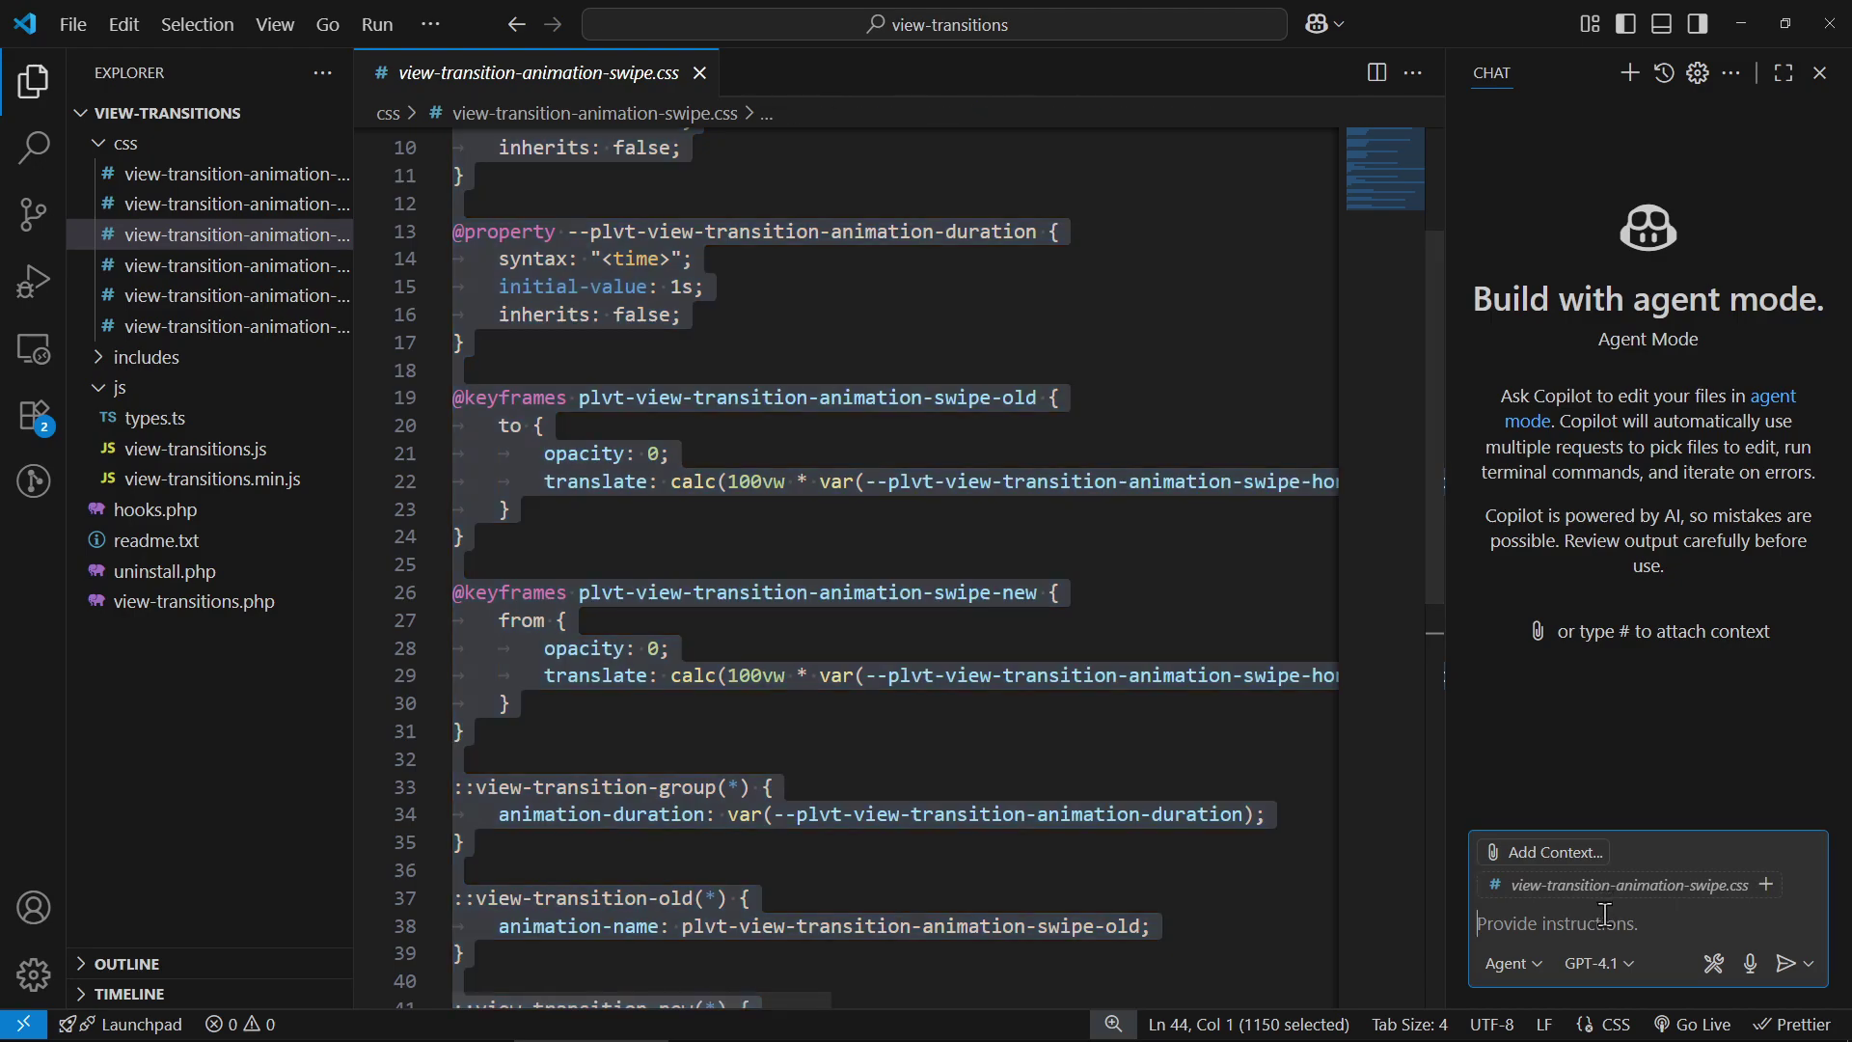
# Draft the crazy-pattern animation prompt and select Claude Sonnet 4 as the model
pyautogui.click(1604, 922)
pyautogui.write('instead top bottom')
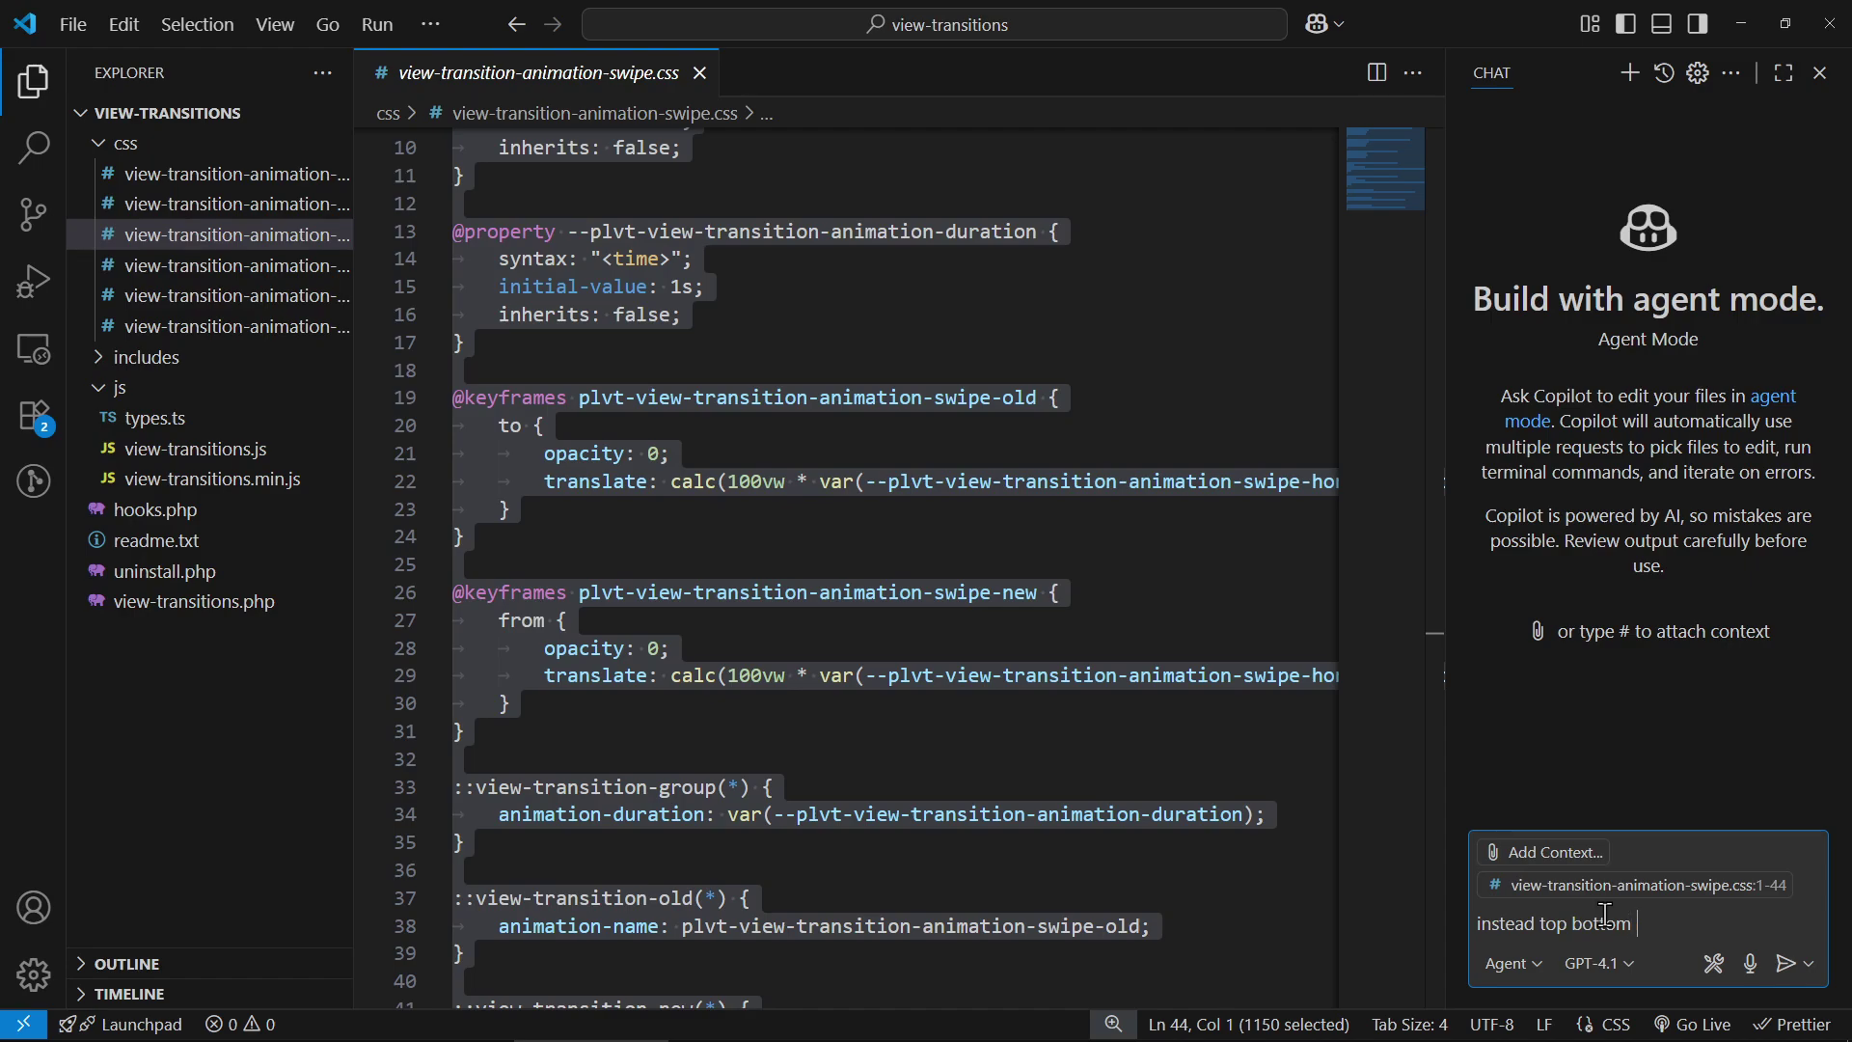
pyautogui.write('g crazy pattern calc')
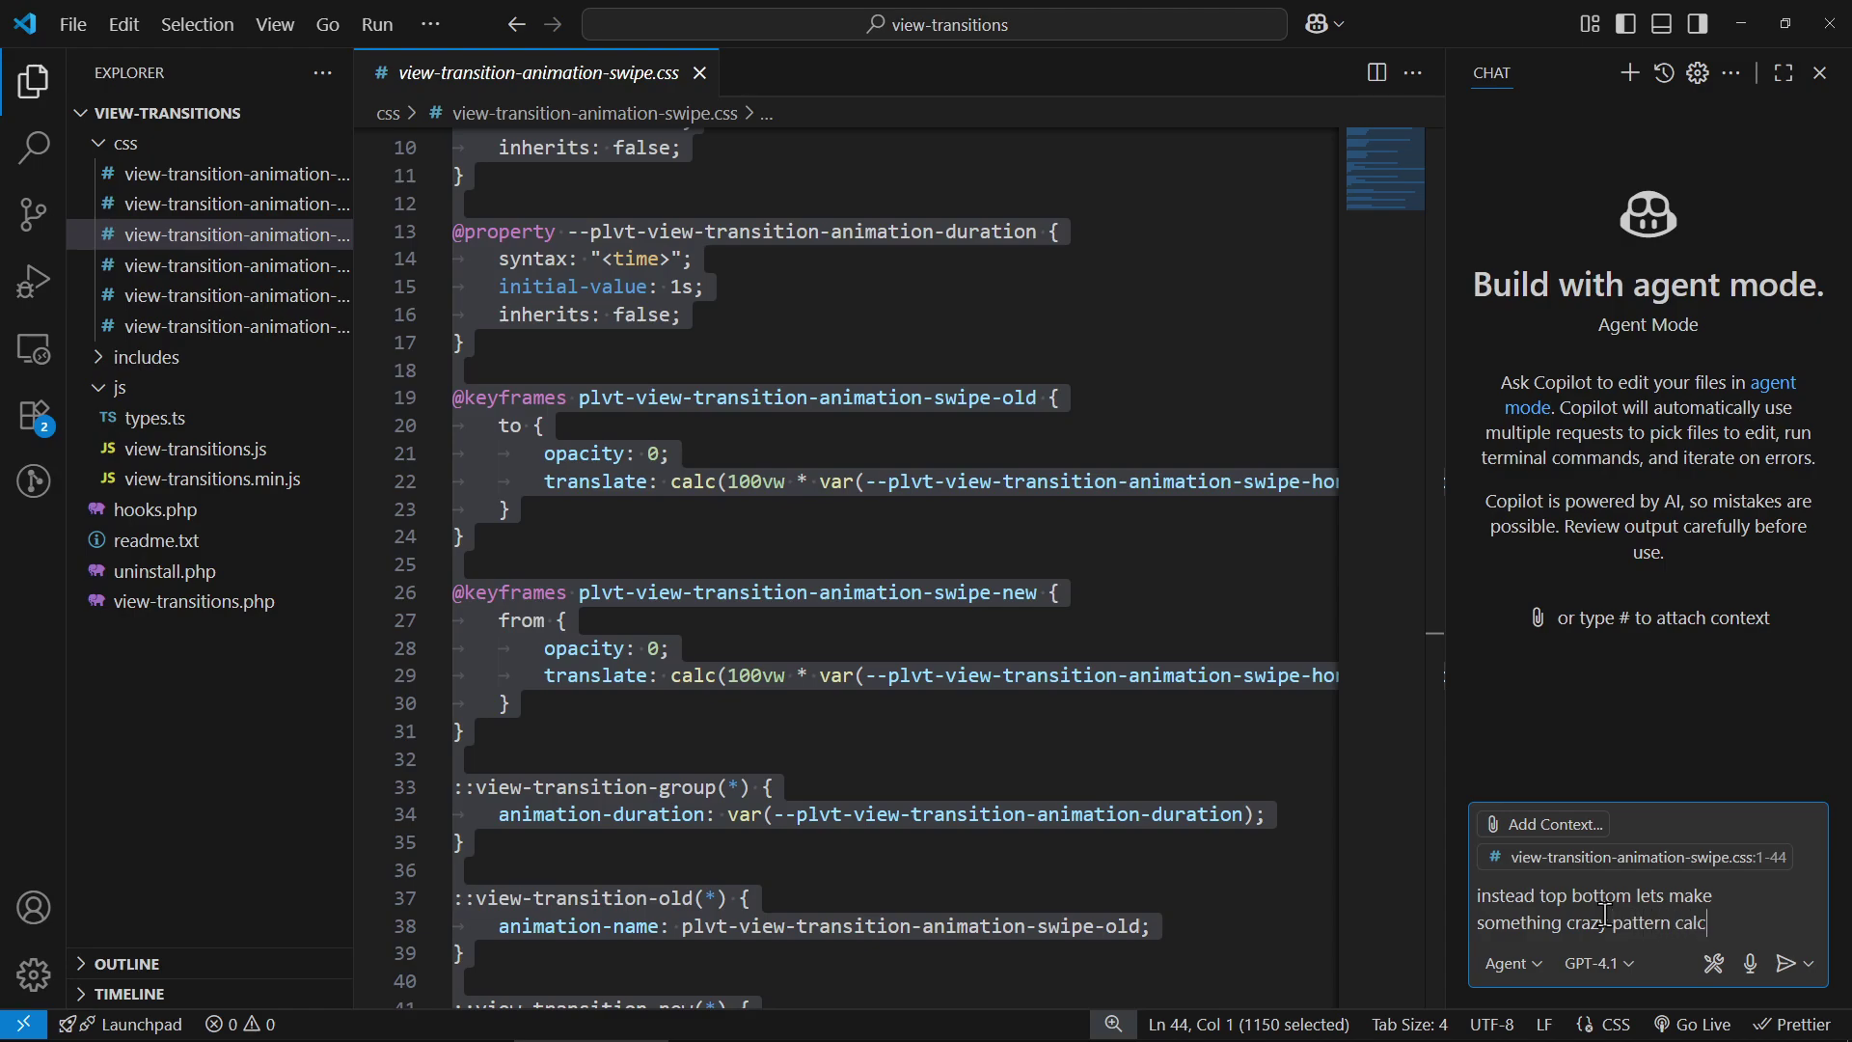
pyautogui.write(' background transform slide change it')
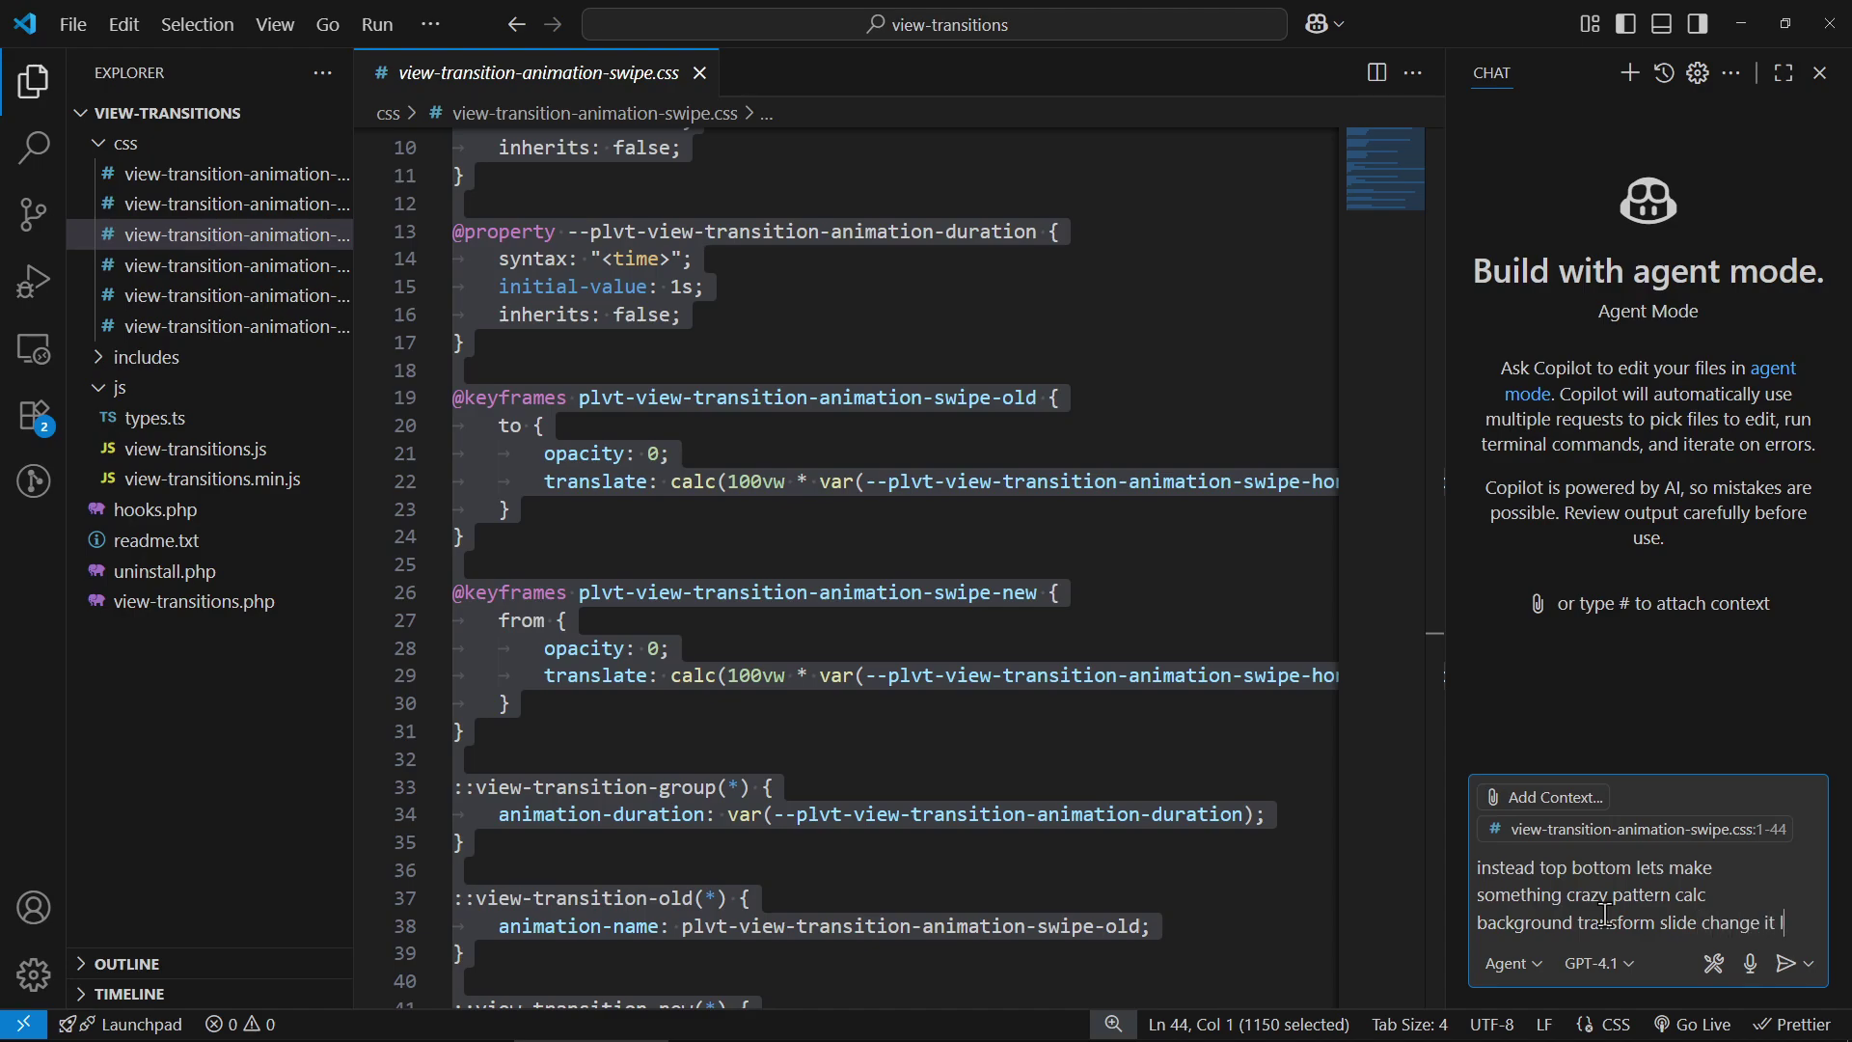
pyautogui.write('ike that')
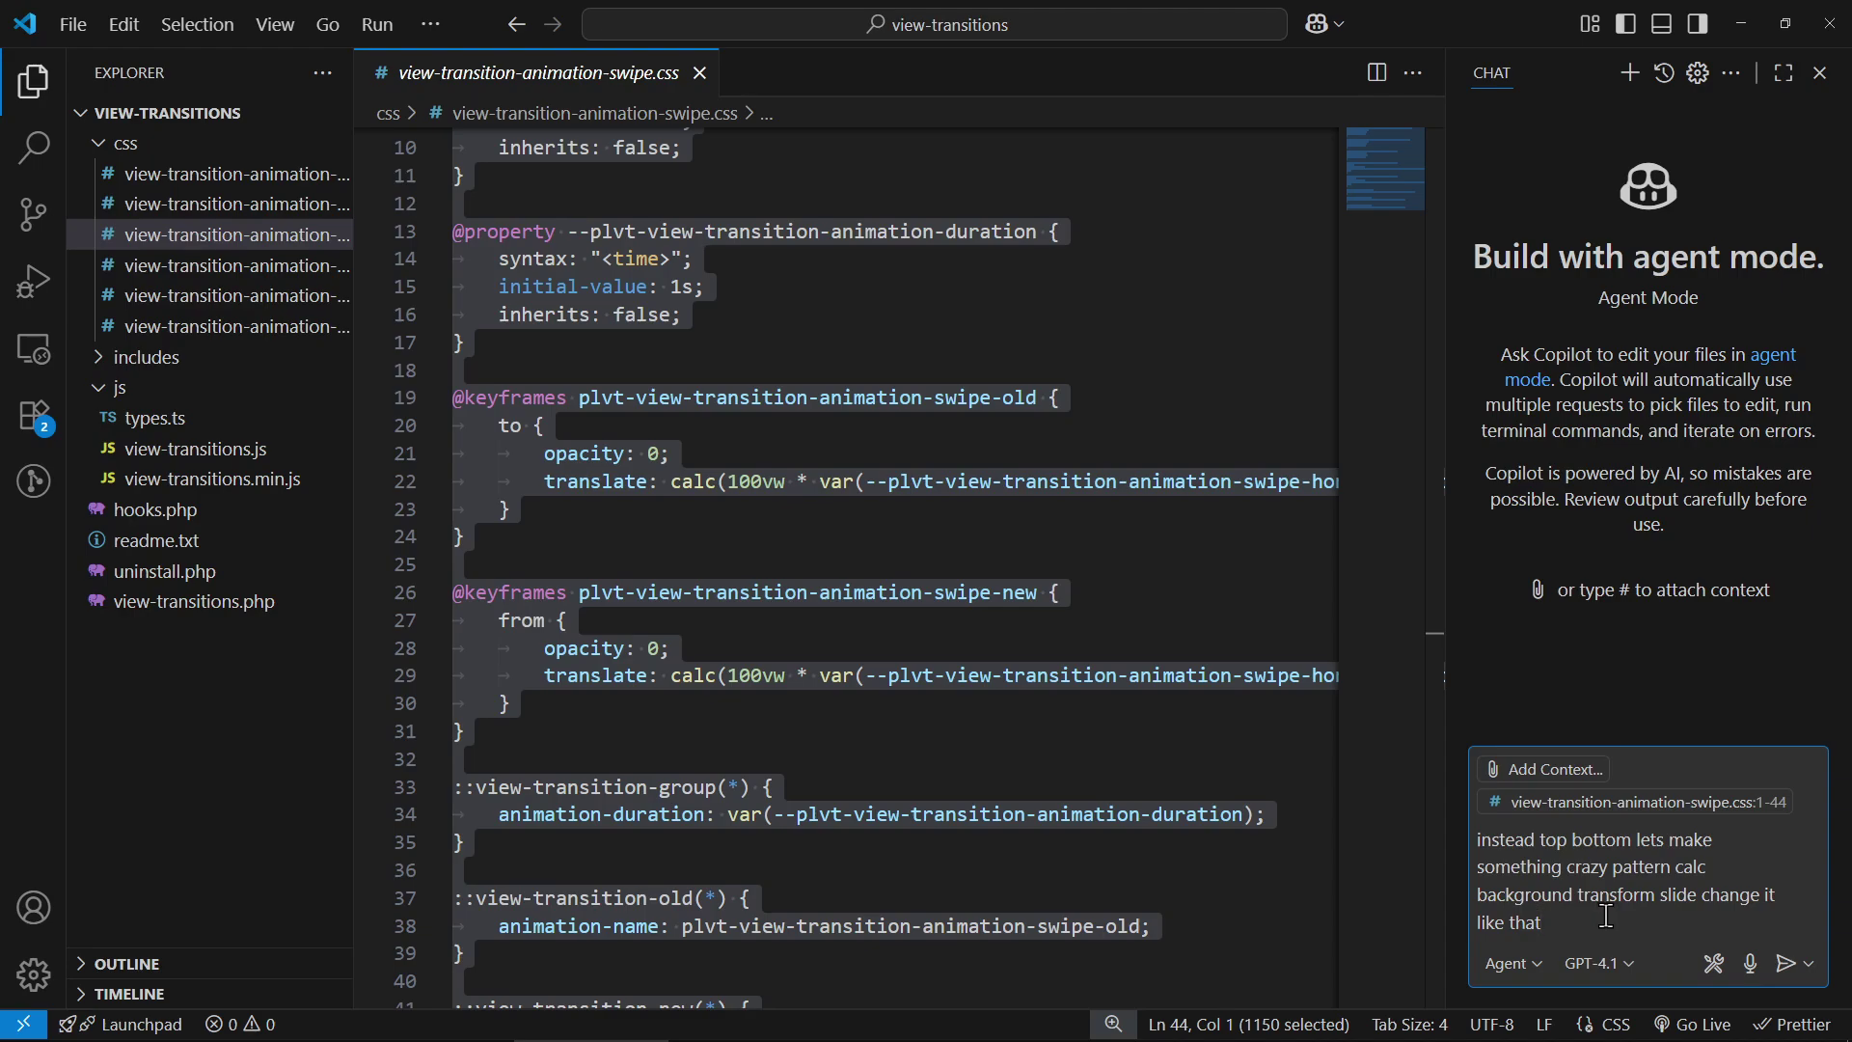
pyautogui.click(1597, 965)
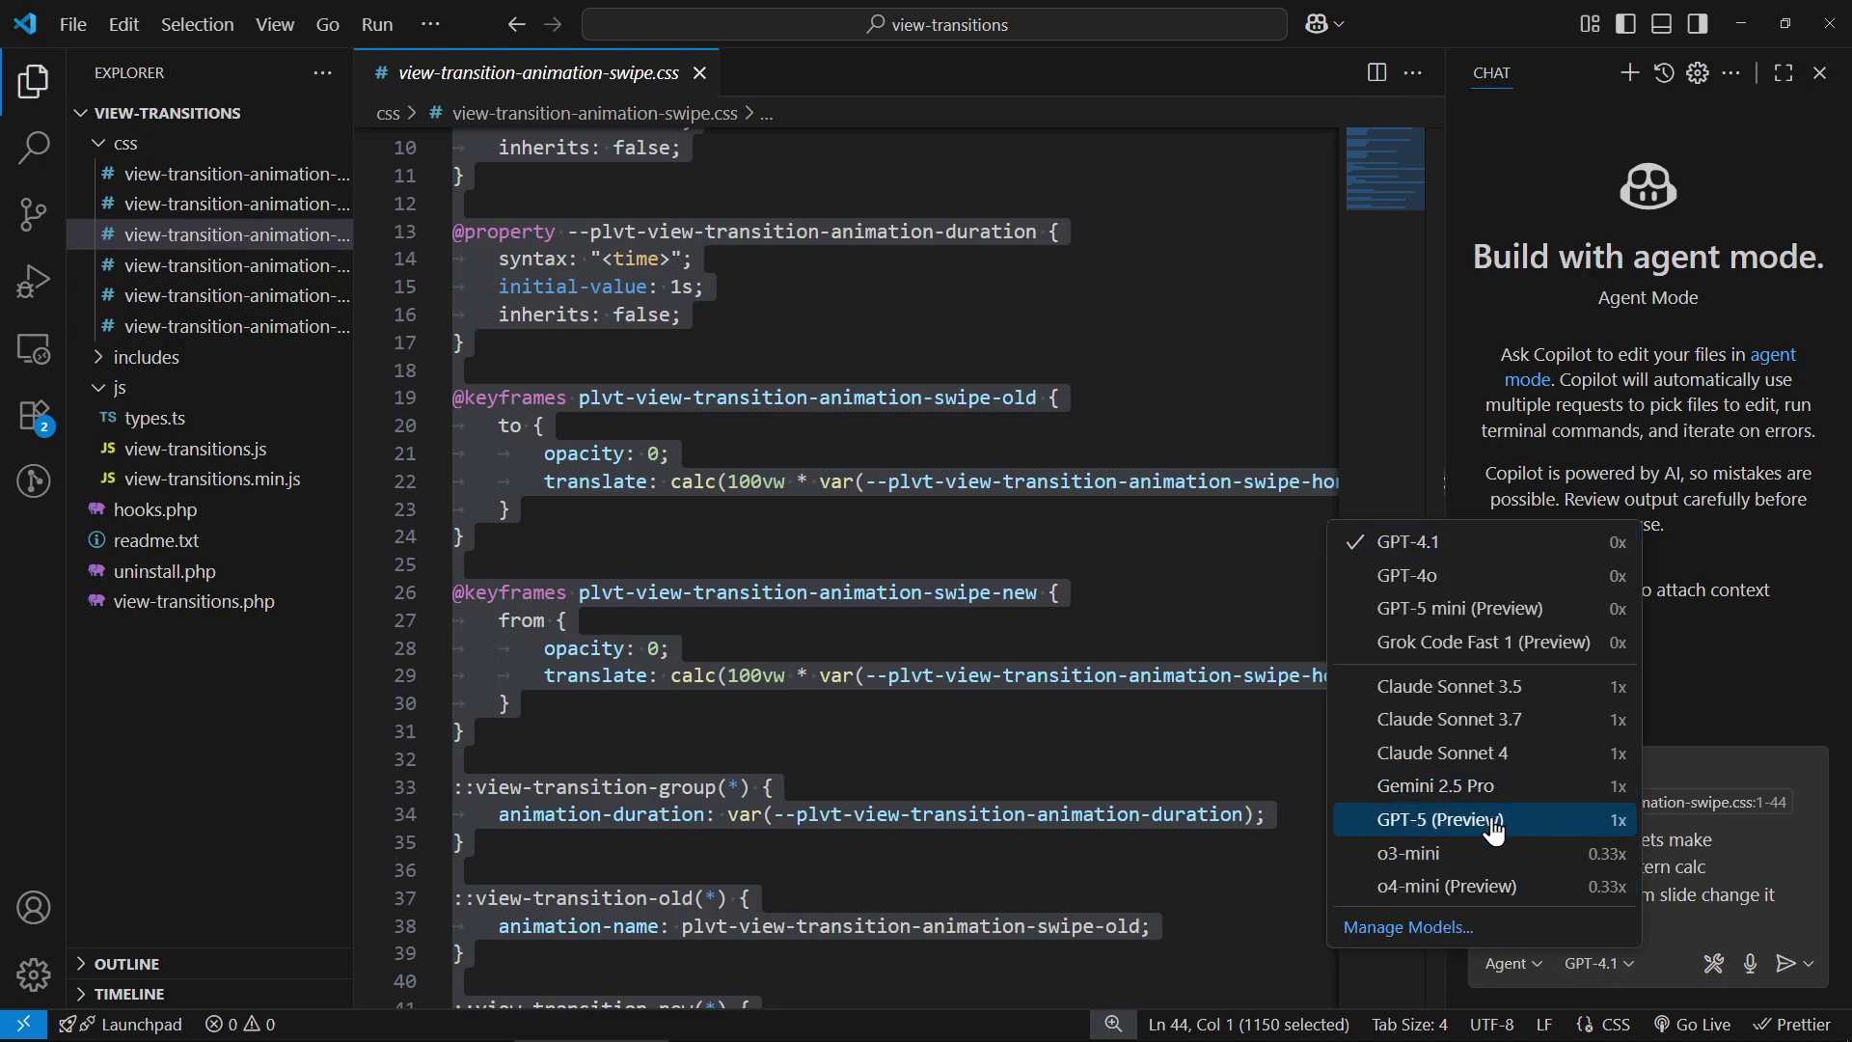
pyautogui.moveTo(1441, 820)
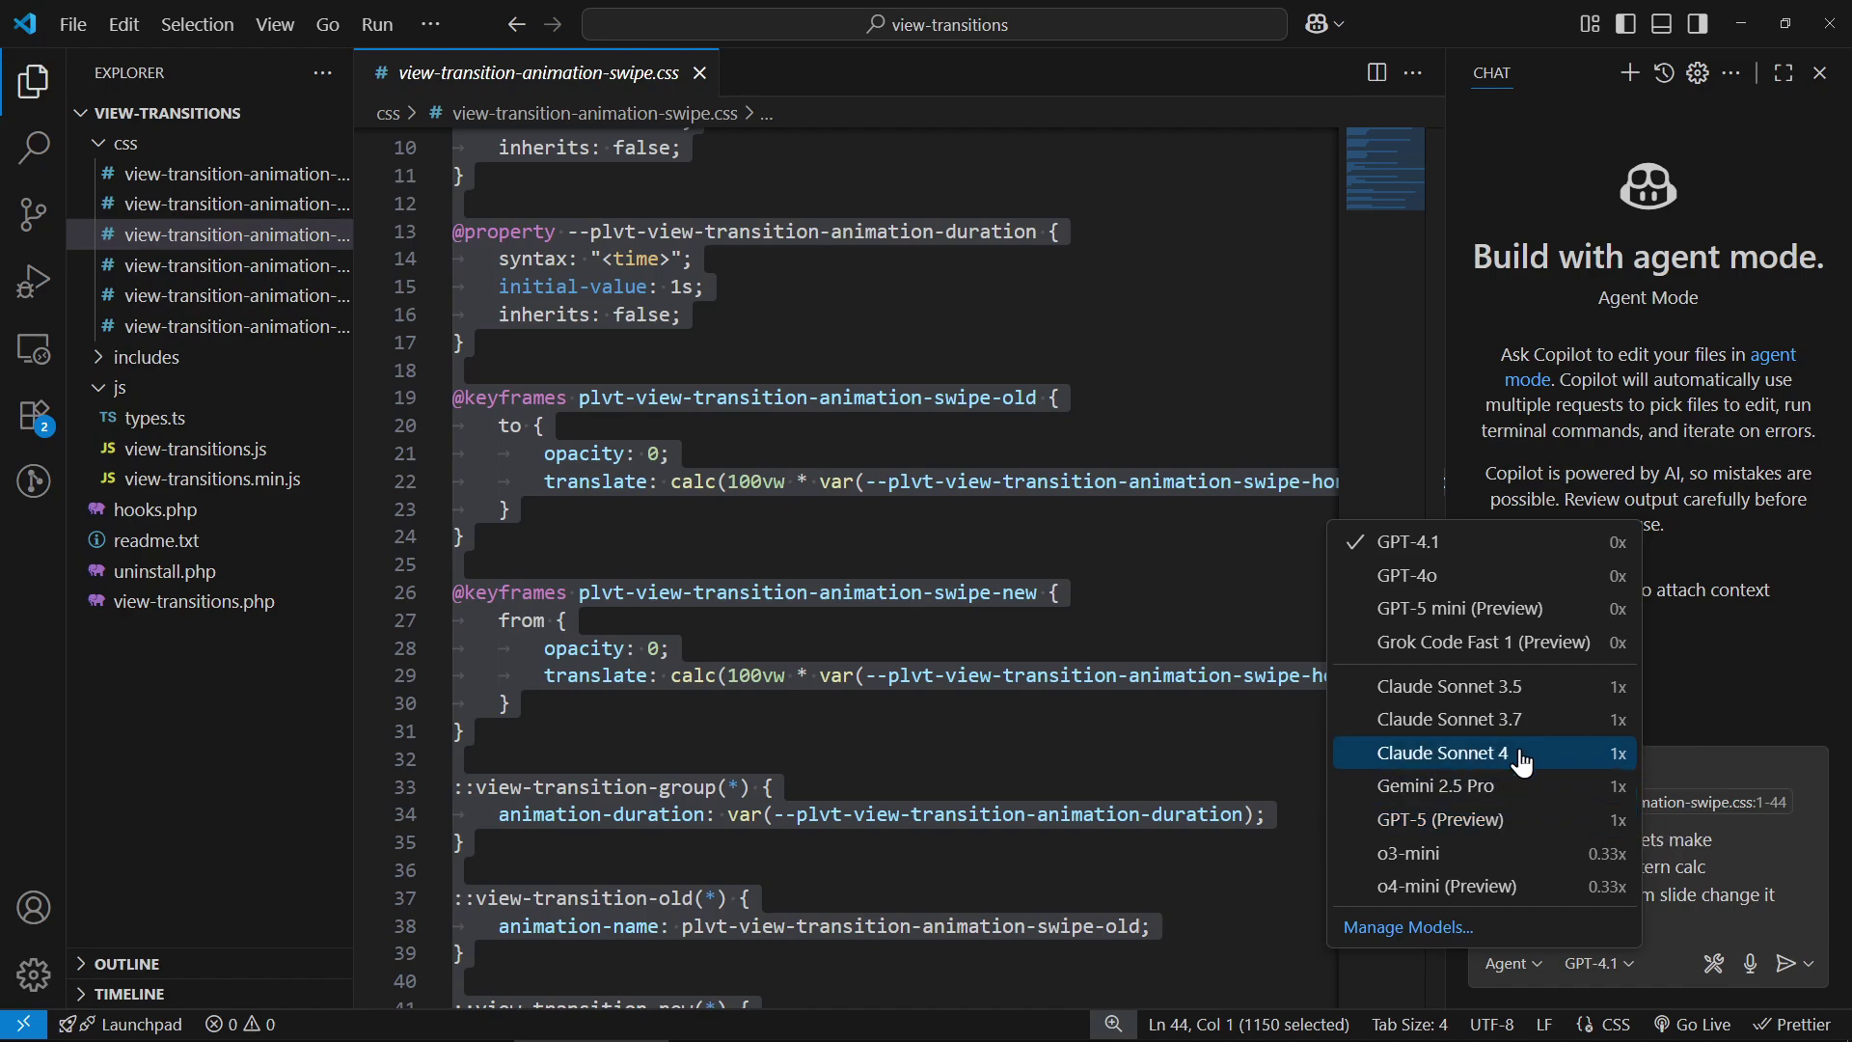
pyautogui.click(1517, 752)
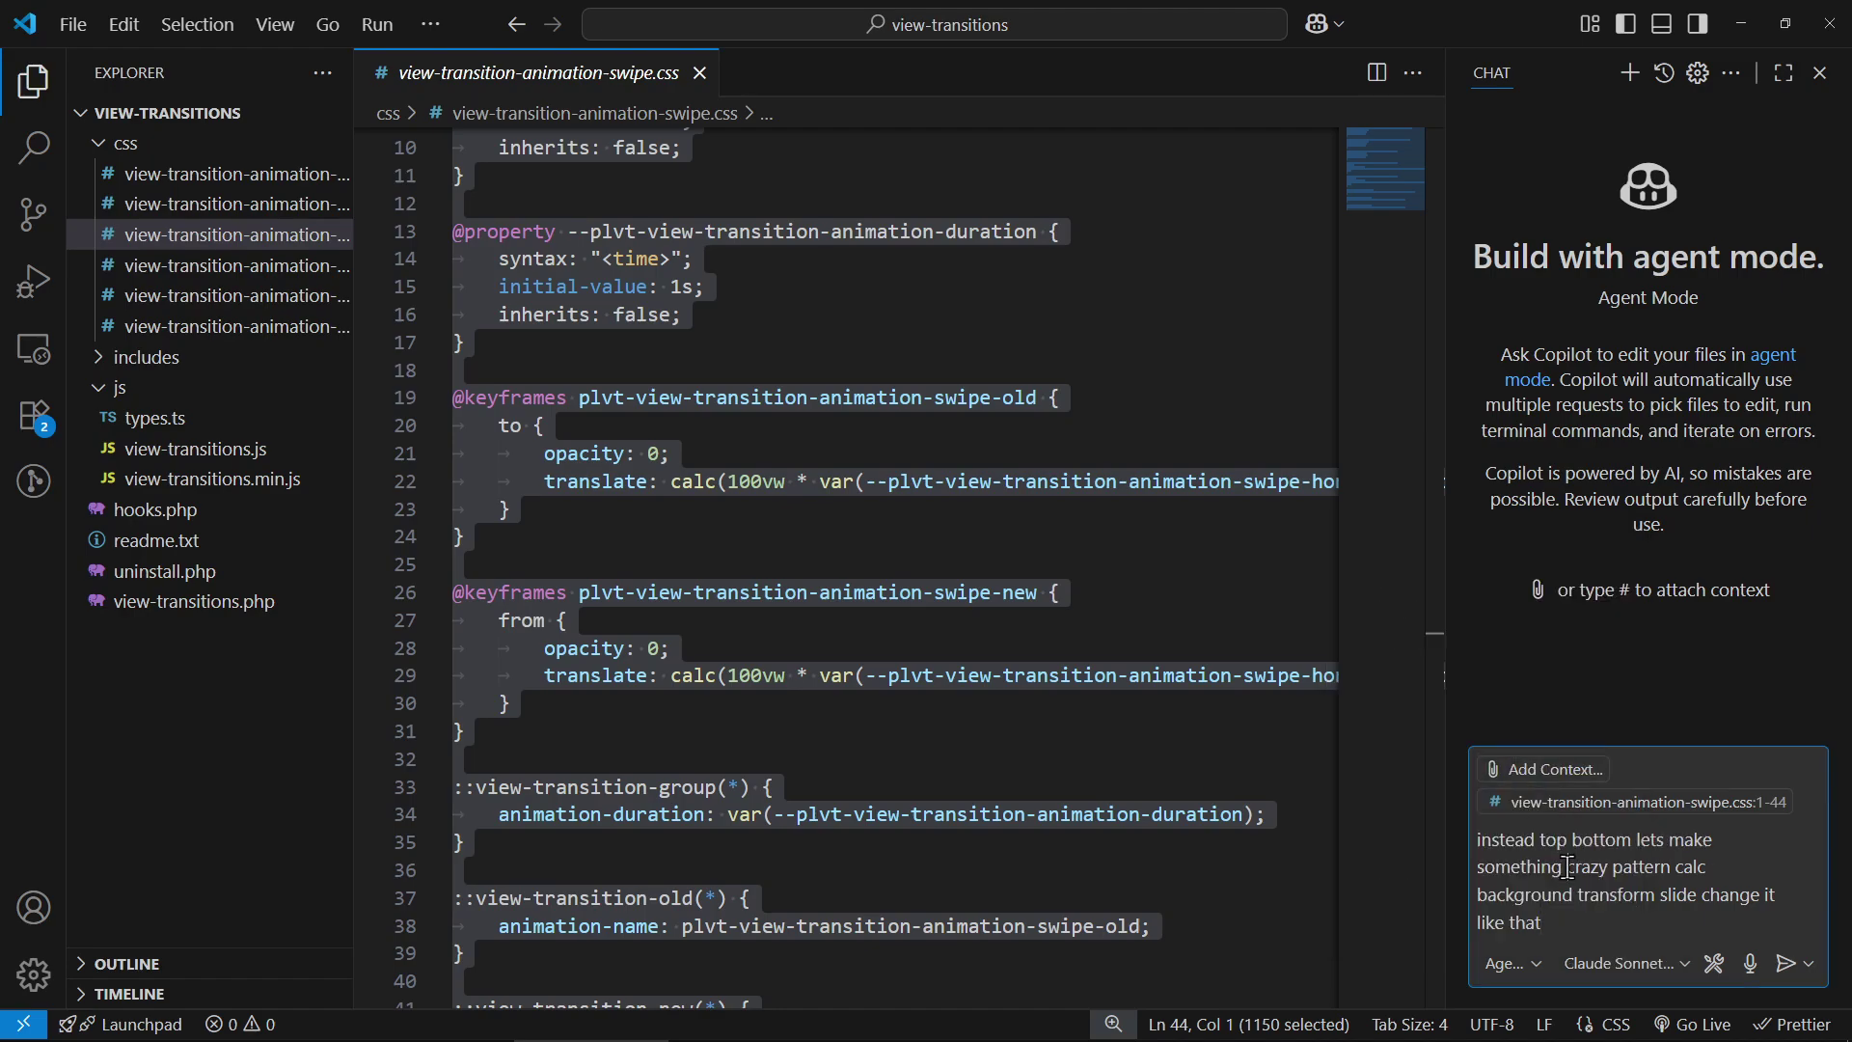
# Send the crazy-pattern animation prompt to Copilot
pyautogui.press('Return')
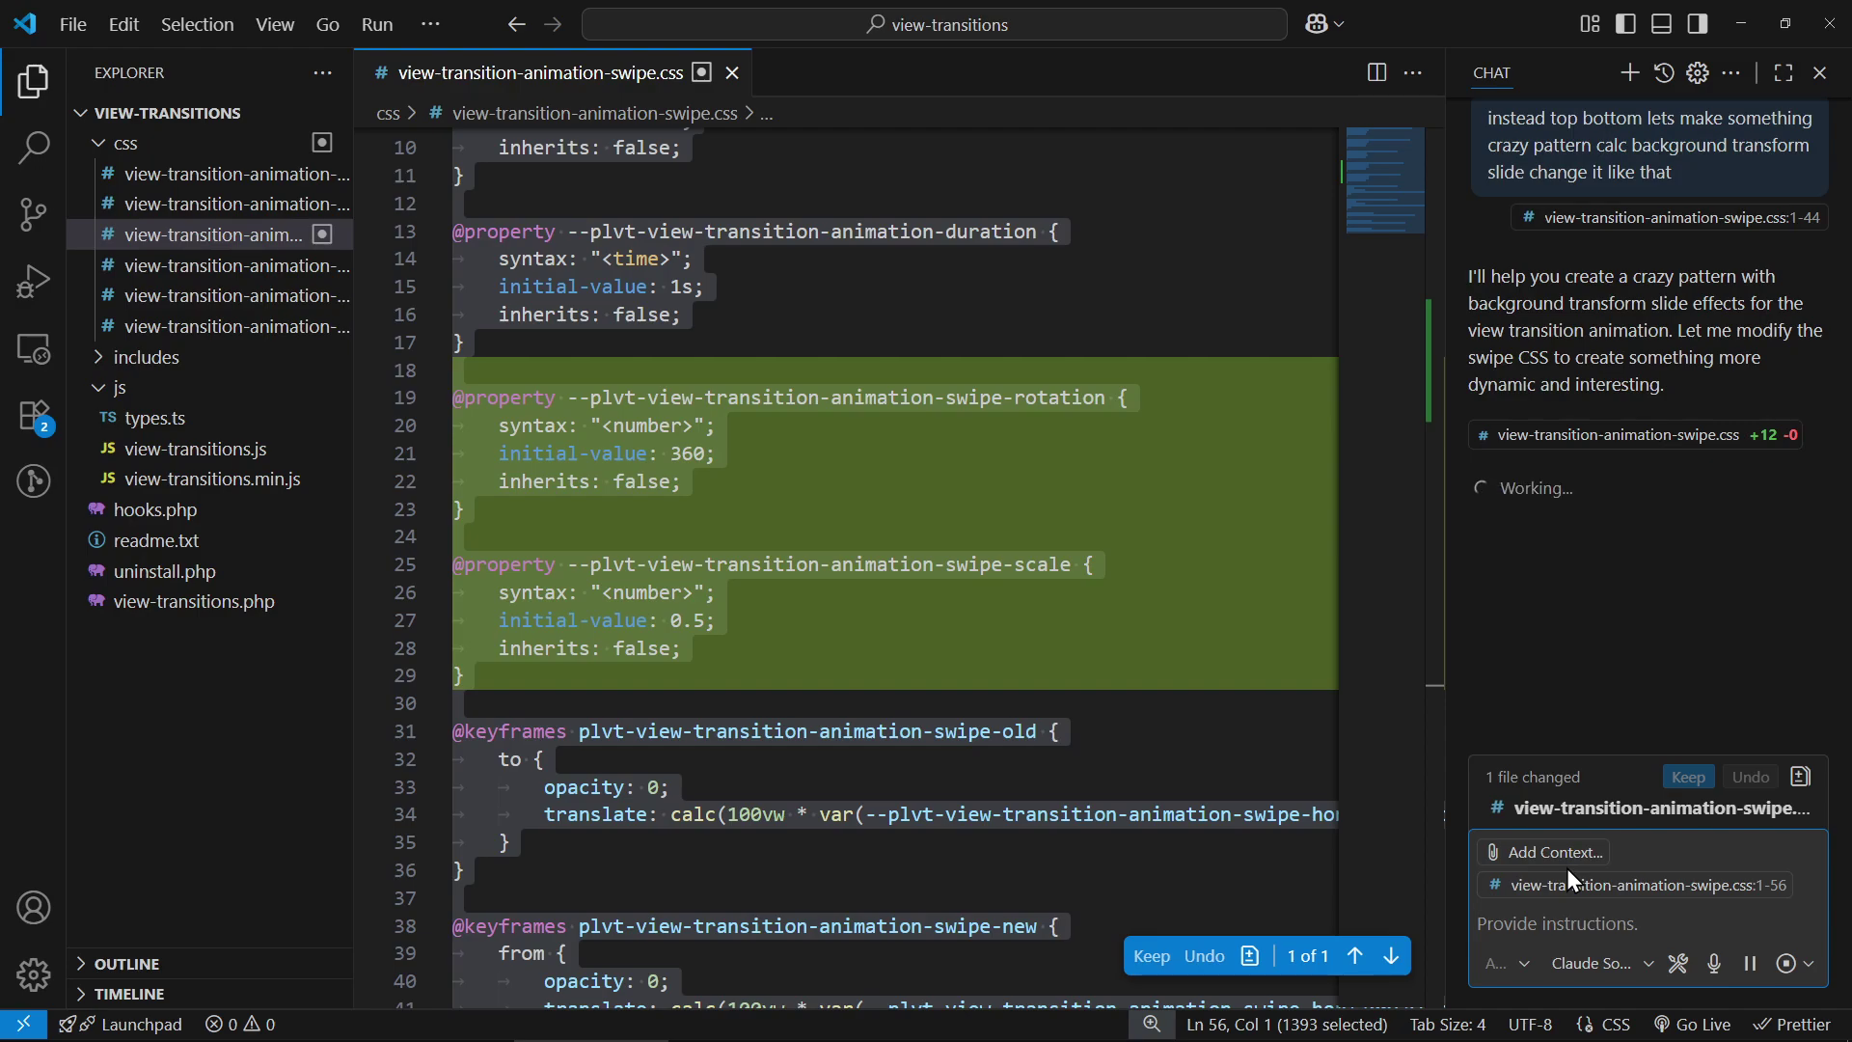
pyautogui.scroll(-3, 1031, 756)
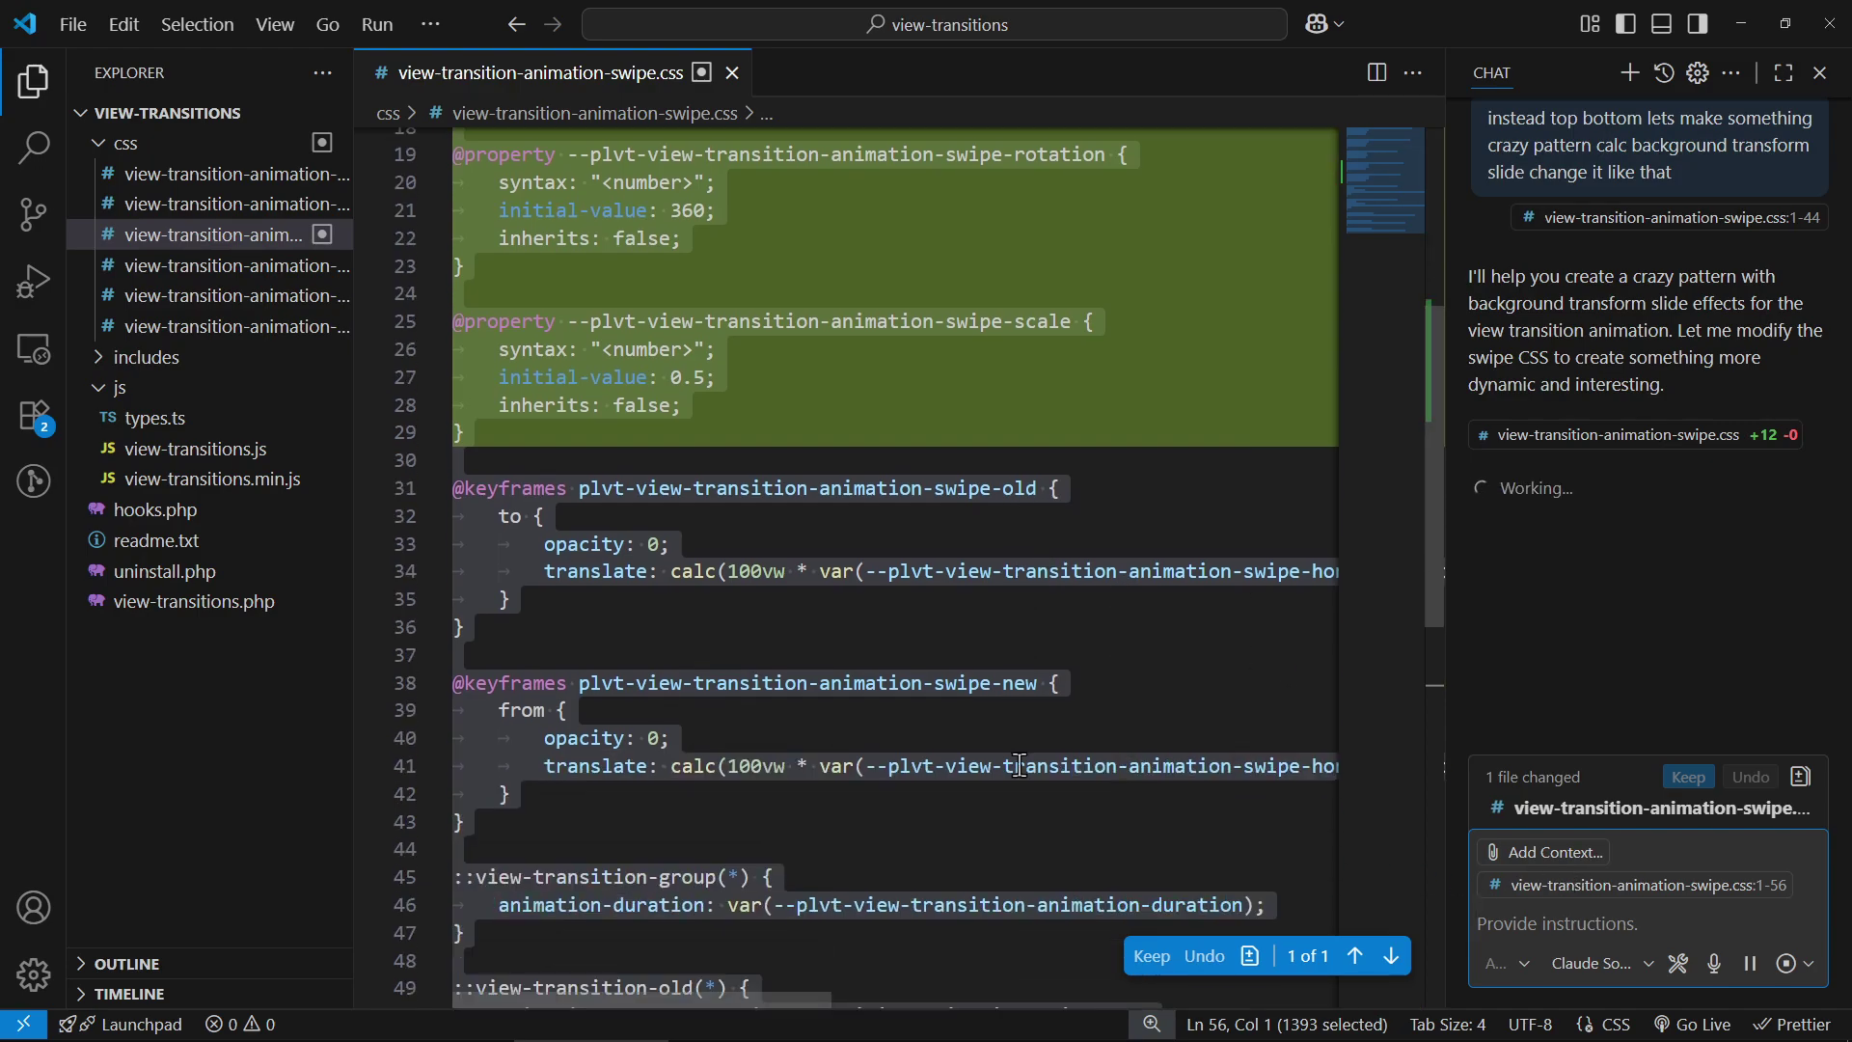
pyautogui.scroll(1, 1020, 765)
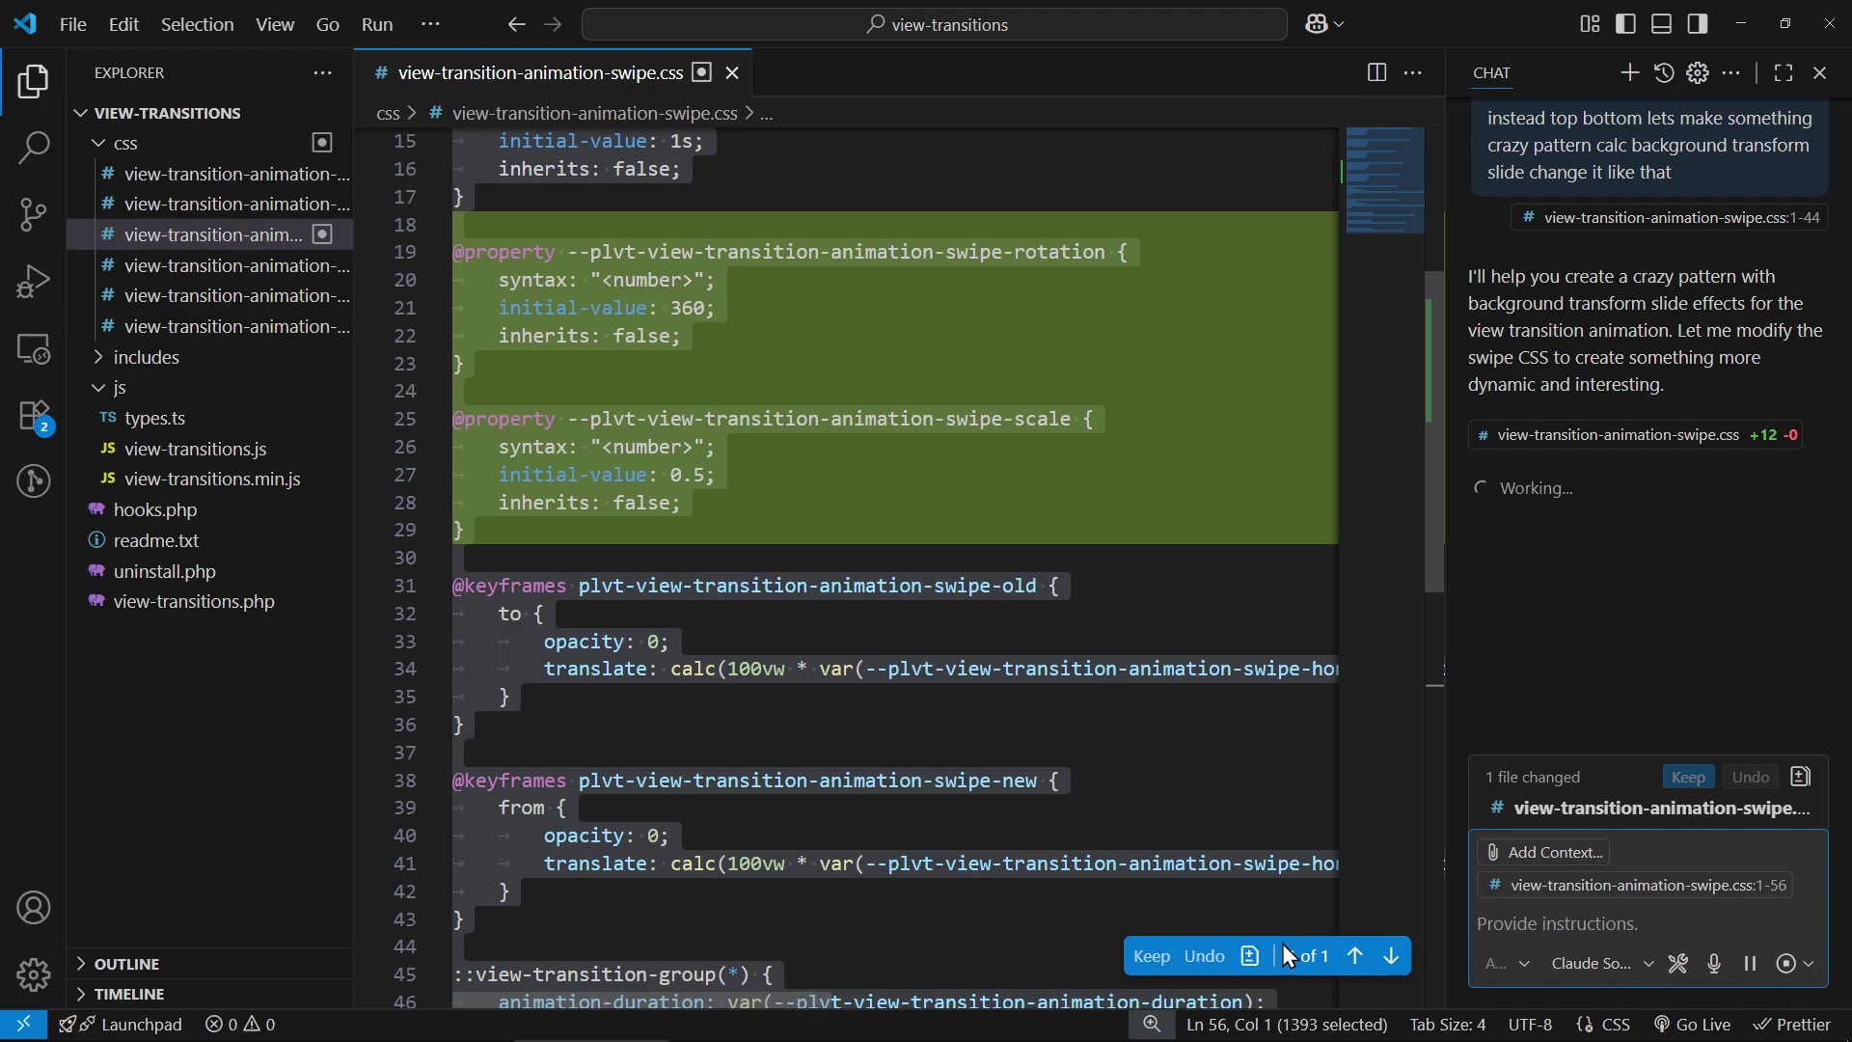
pyautogui.scroll(-3, 1025, 765)
pyautogui.scroll(4, 1024, 764)
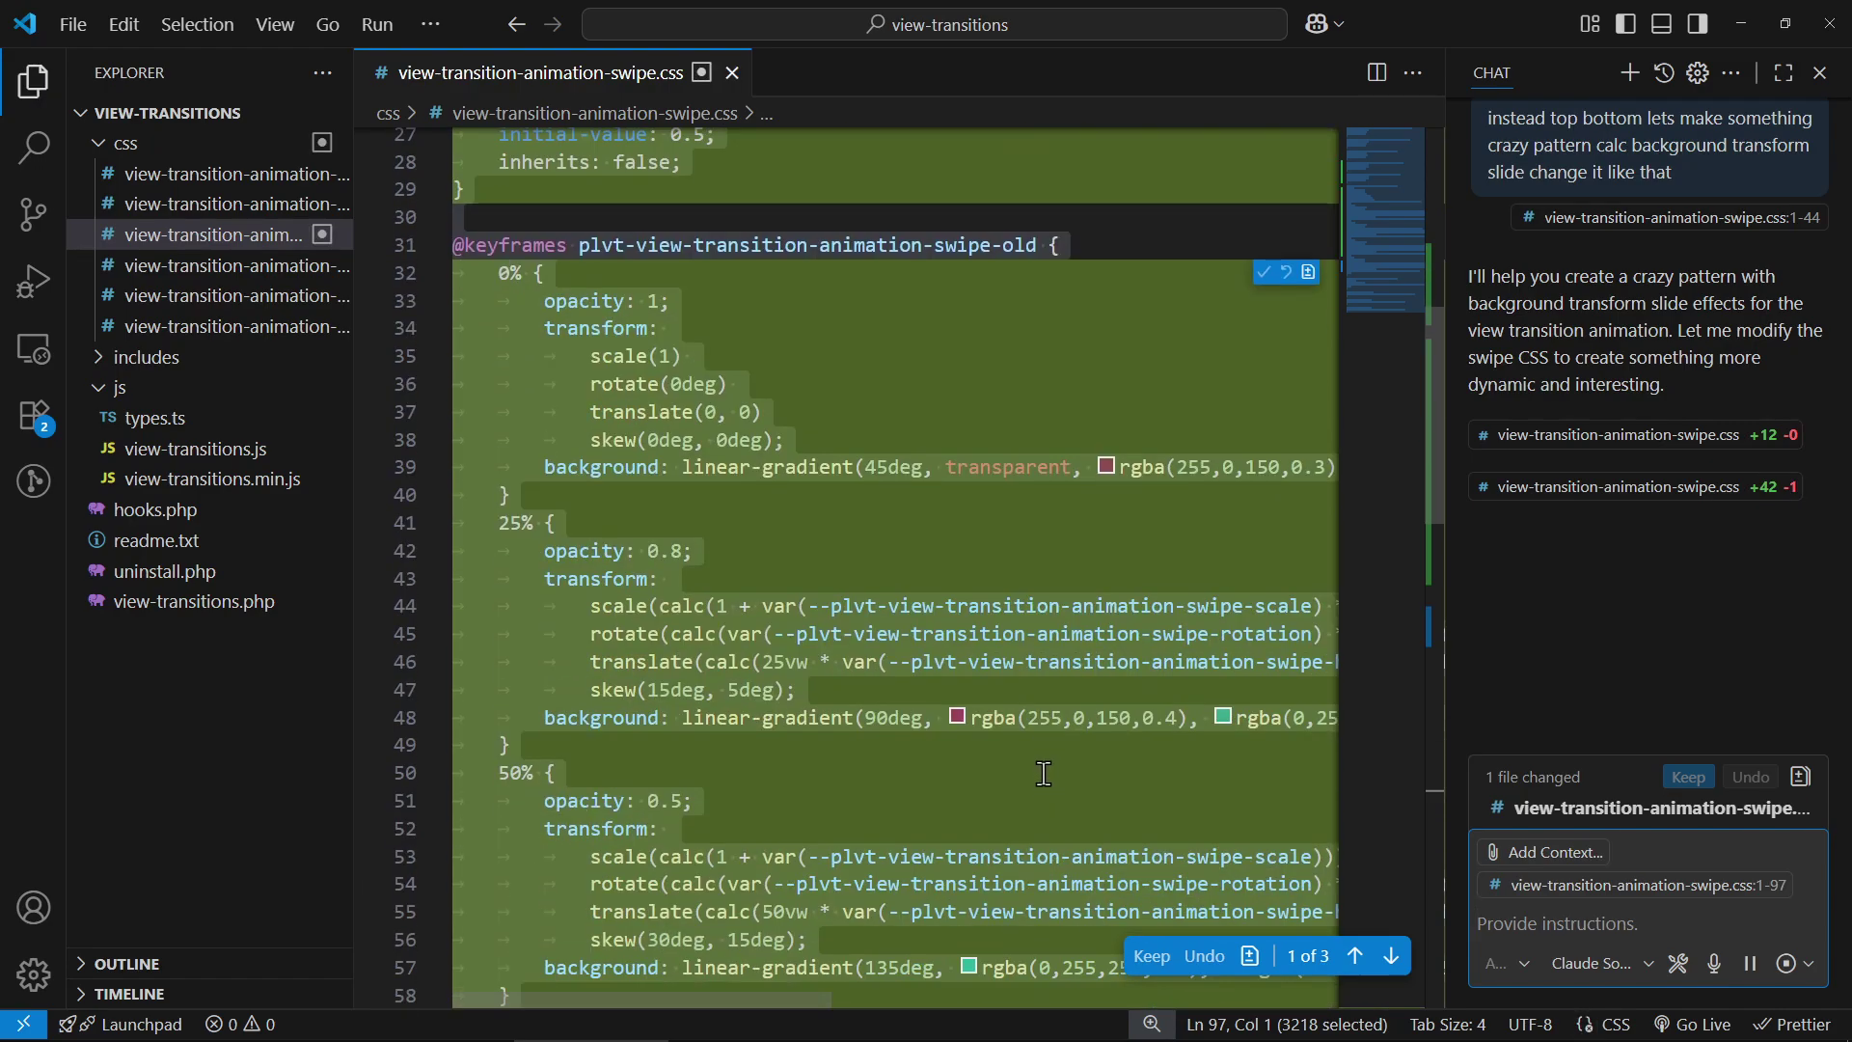
pyautogui.scroll(-10, 1043, 773)
pyautogui.scroll(-8, 1057, 738)
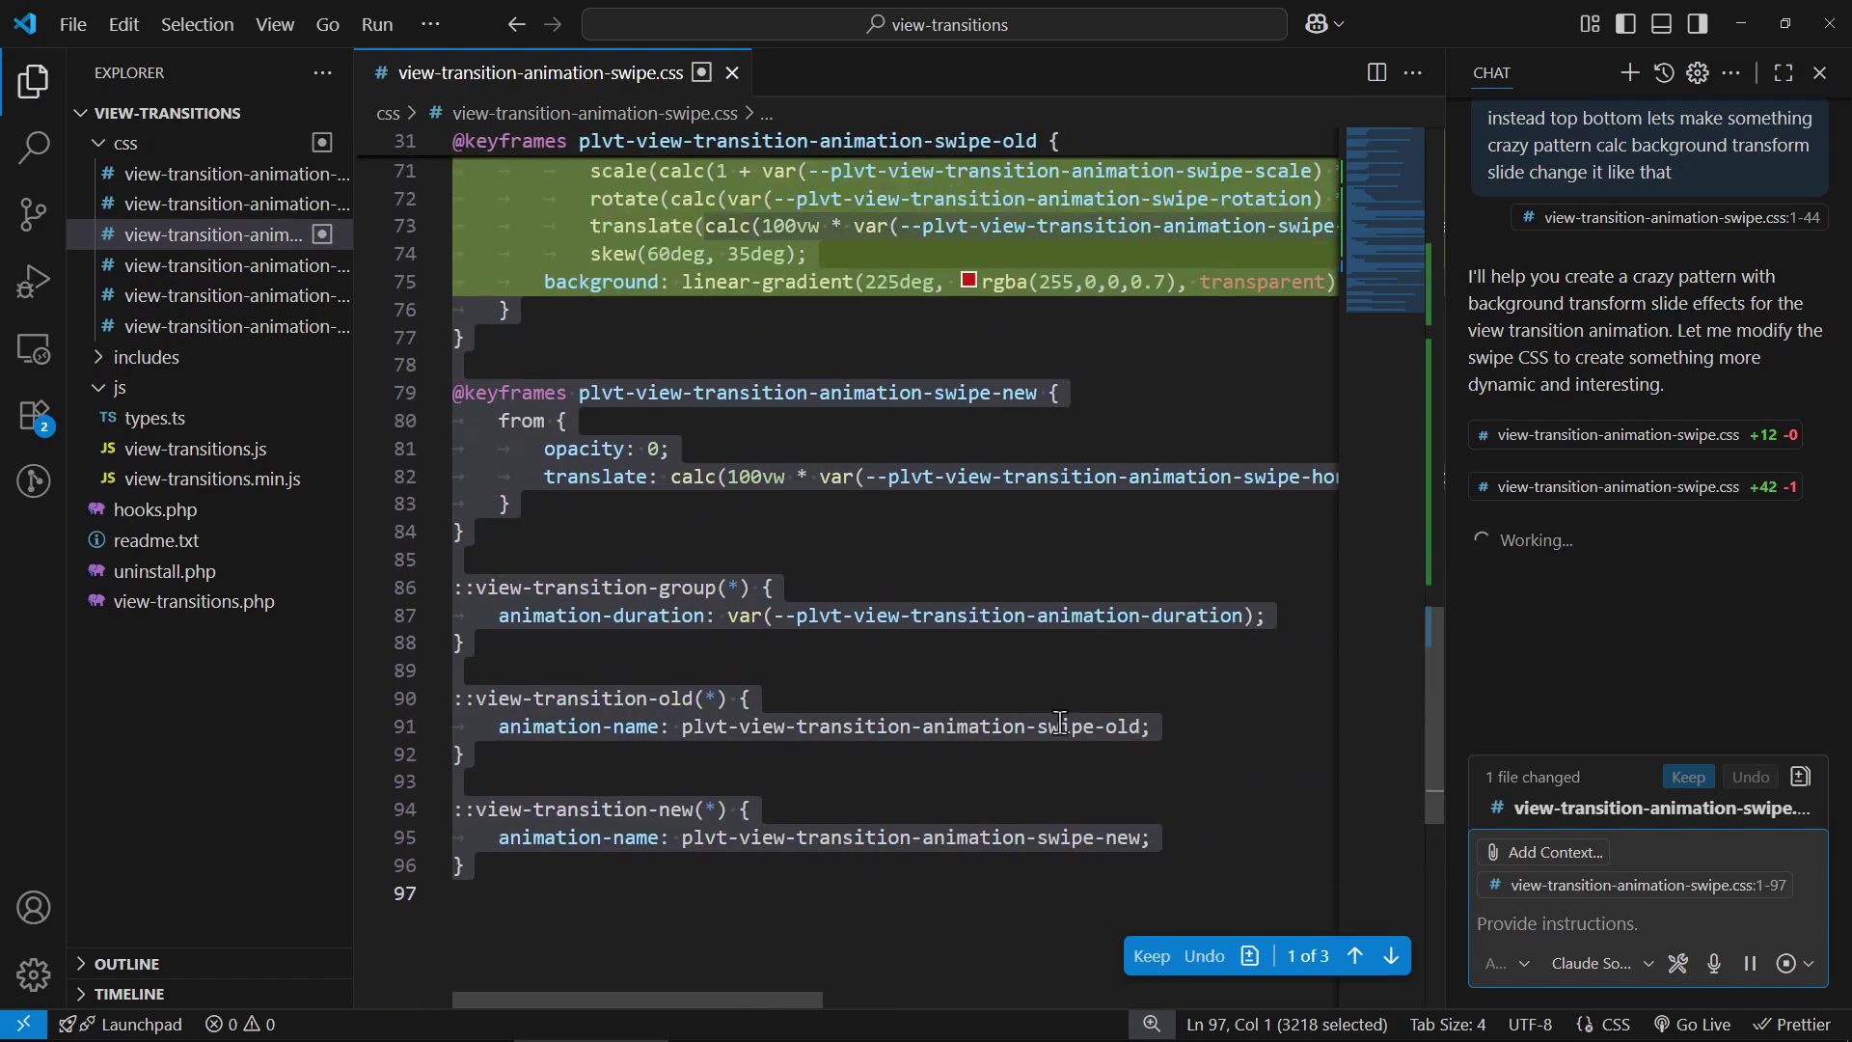
pyautogui.scroll(9, 1061, 722)
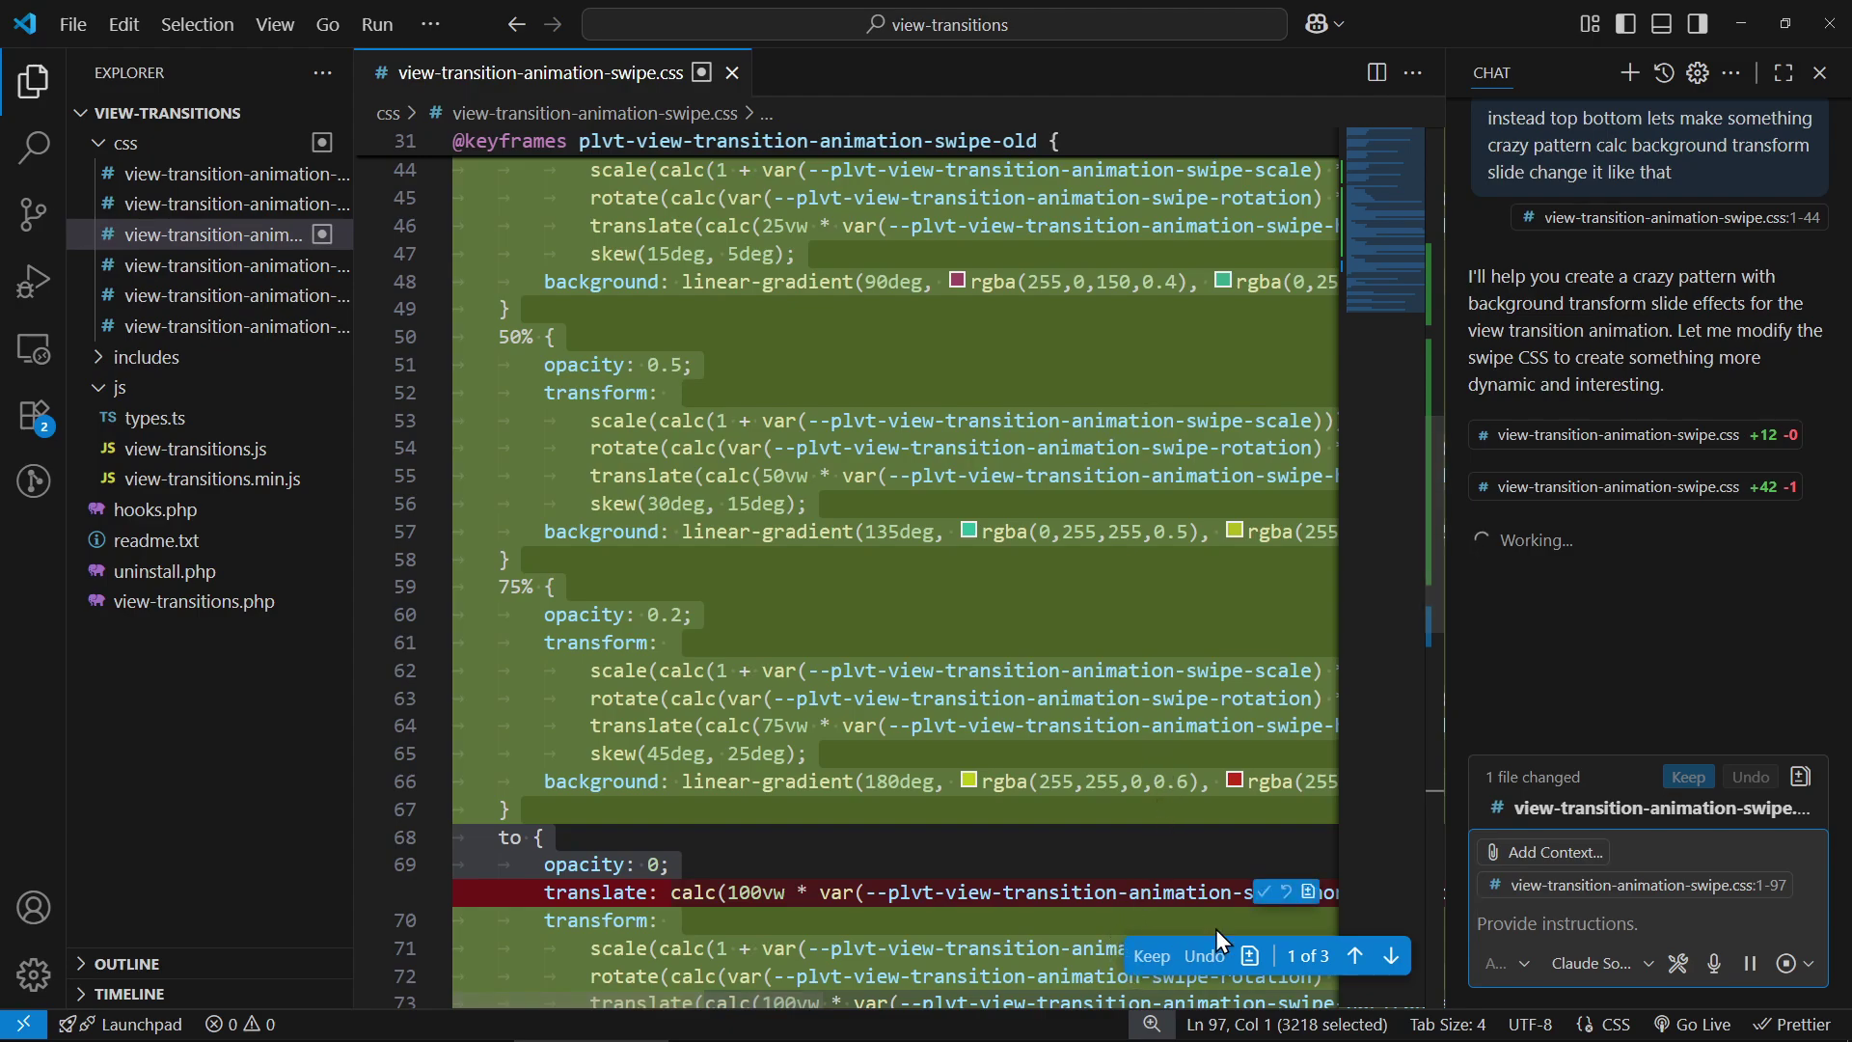
pyautogui.scroll(8, 1090, 670)
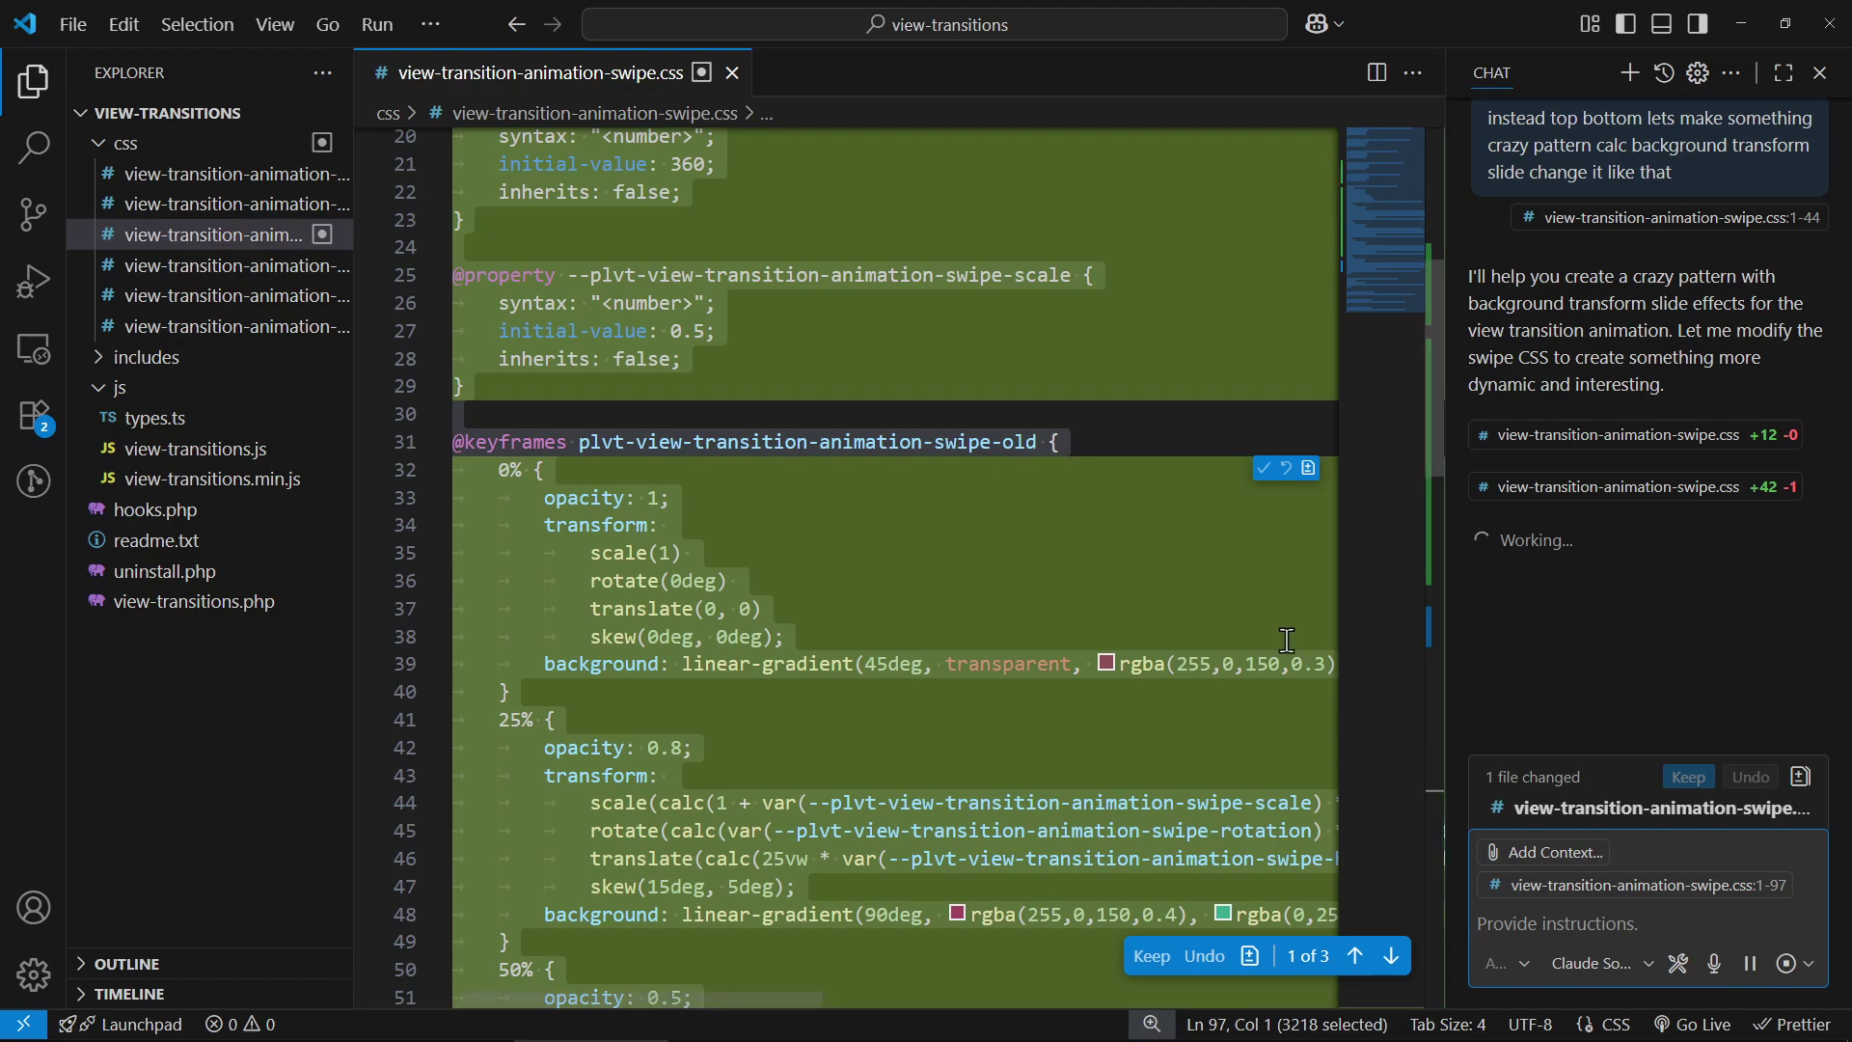
pyautogui.scroll(-4, 1285, 641)
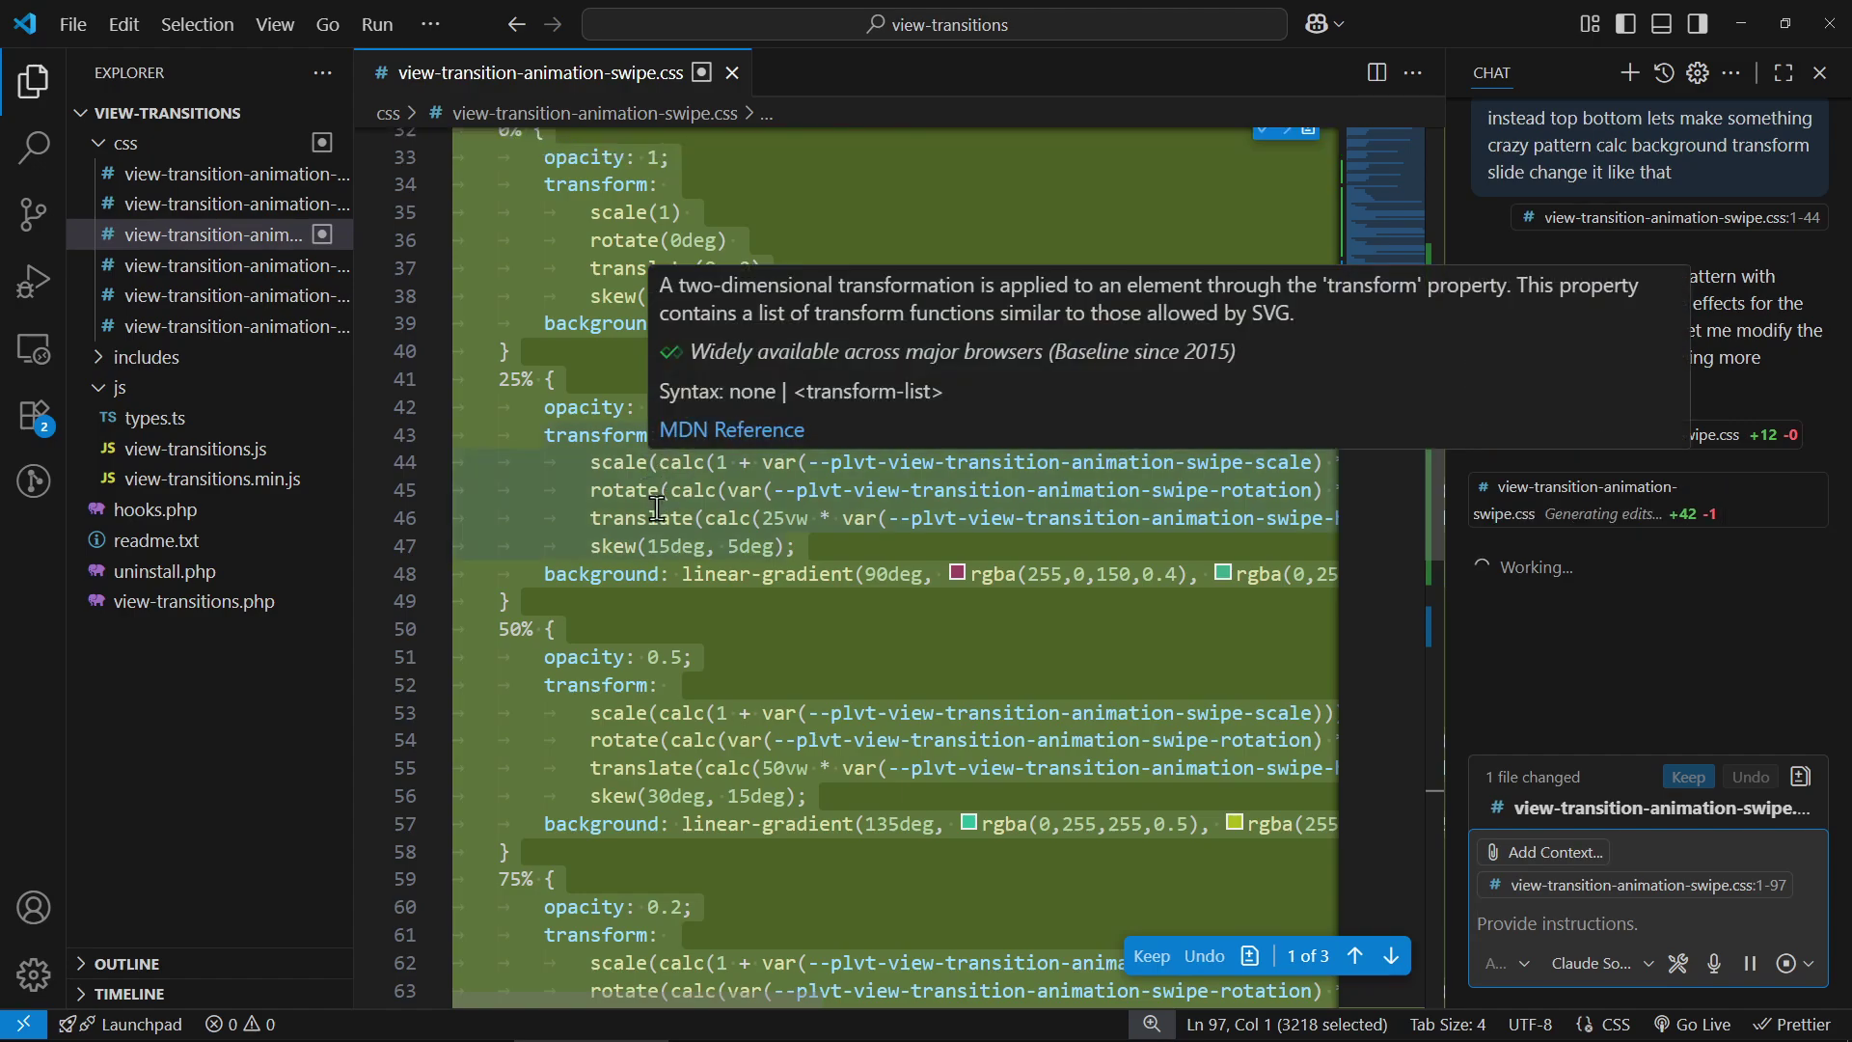
pyautogui.moveTo(599, 434)
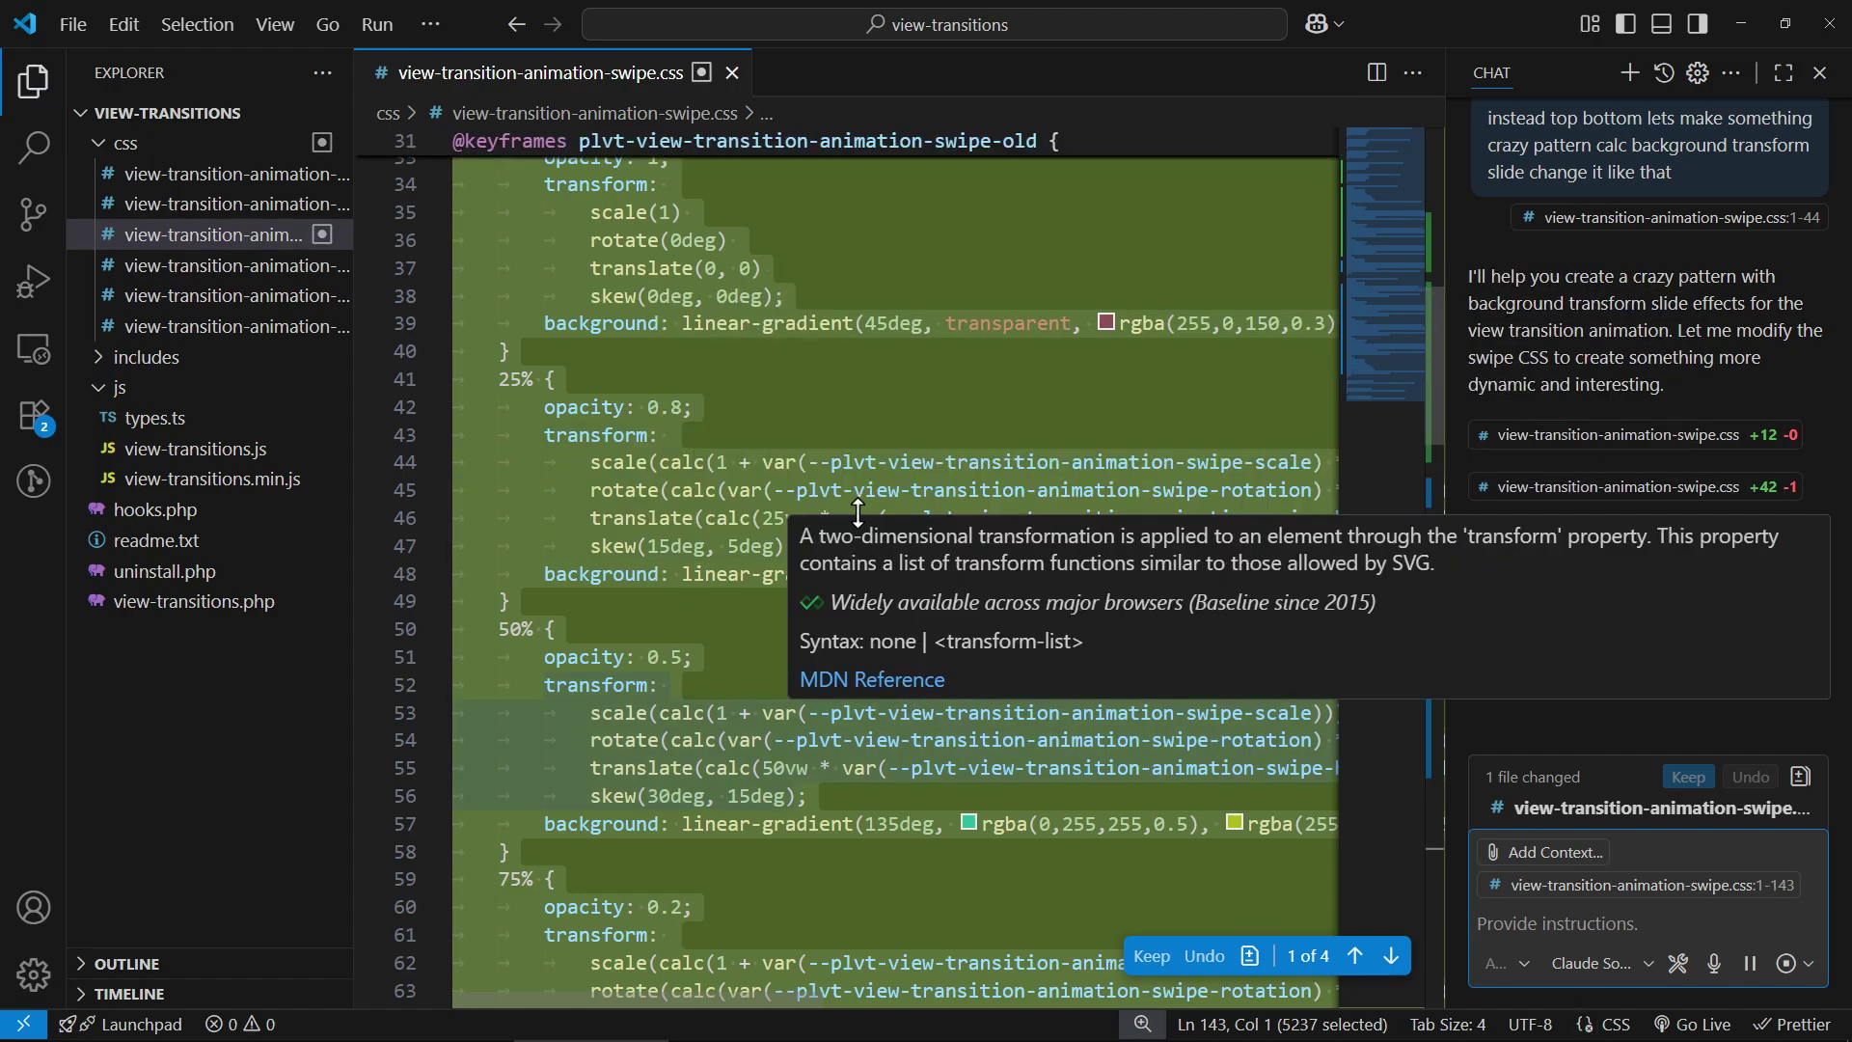
pyautogui.scroll(1, 1621, 379)
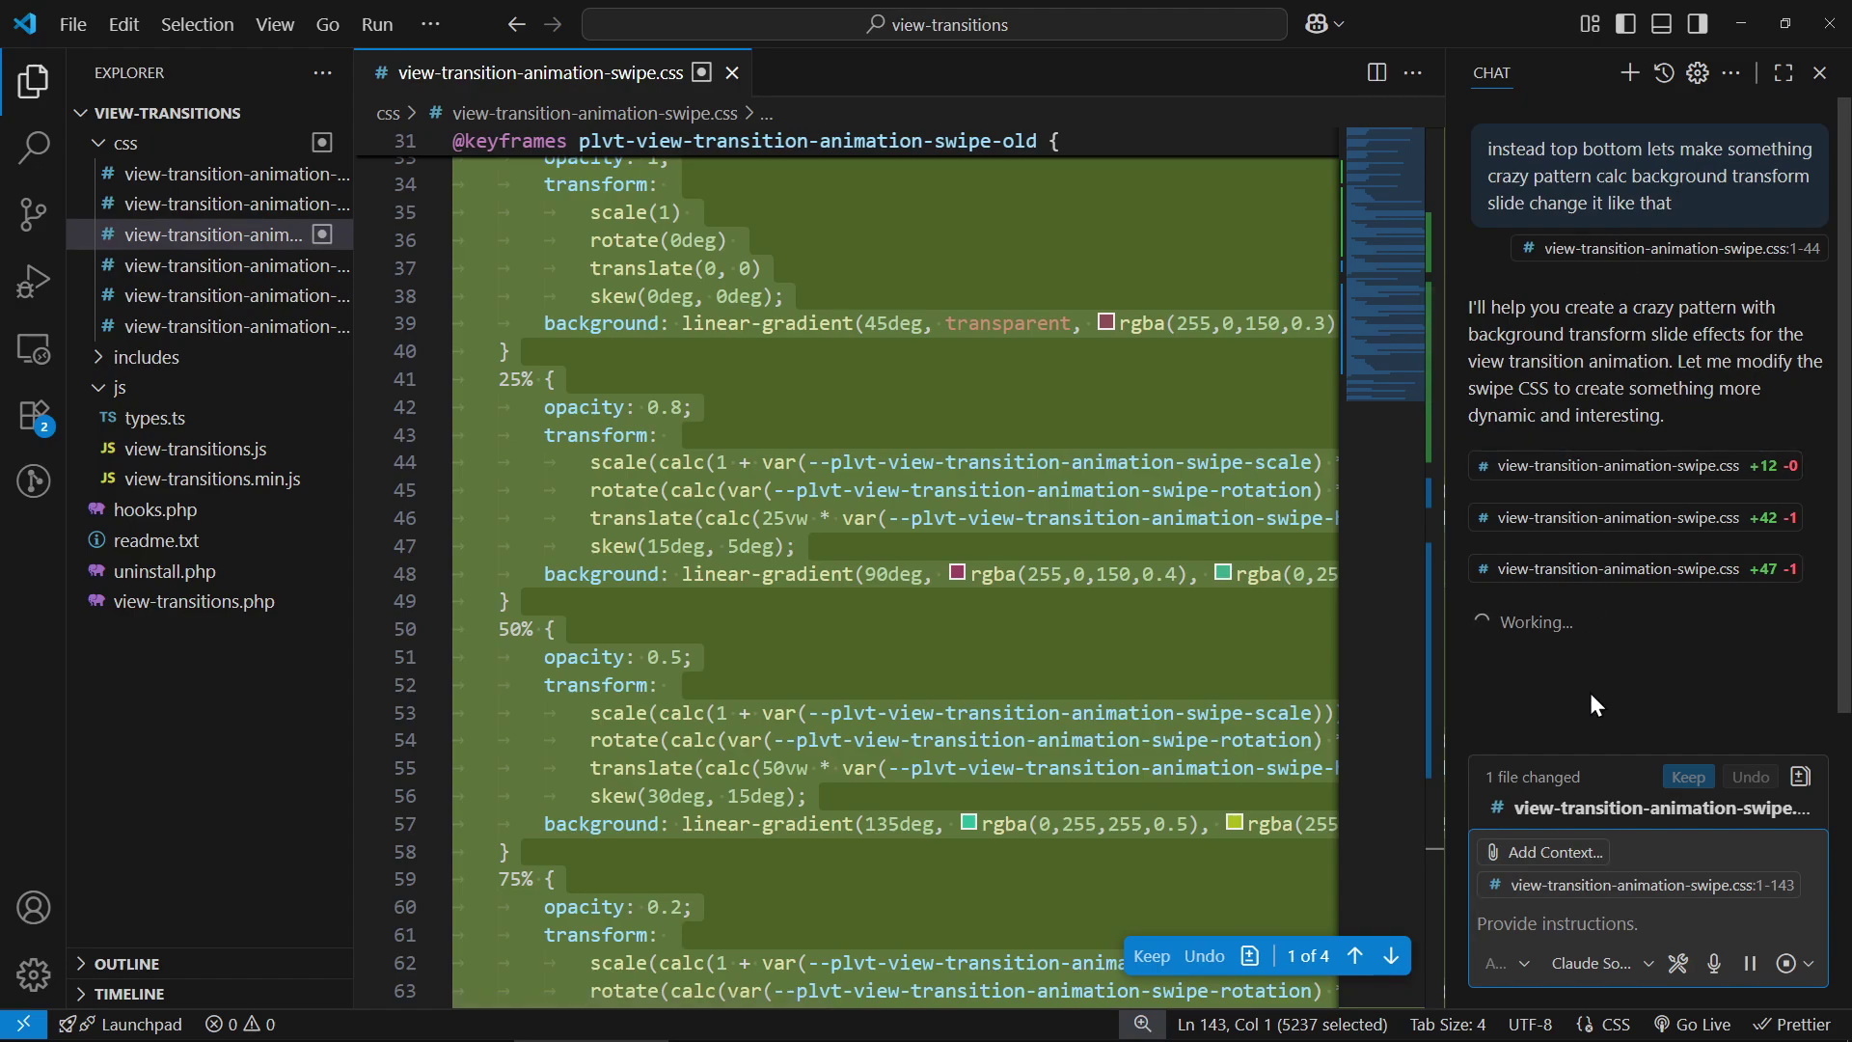
pyautogui.scroll(-3, 1128, 738)
pyautogui.scroll(-3, 1114, 608)
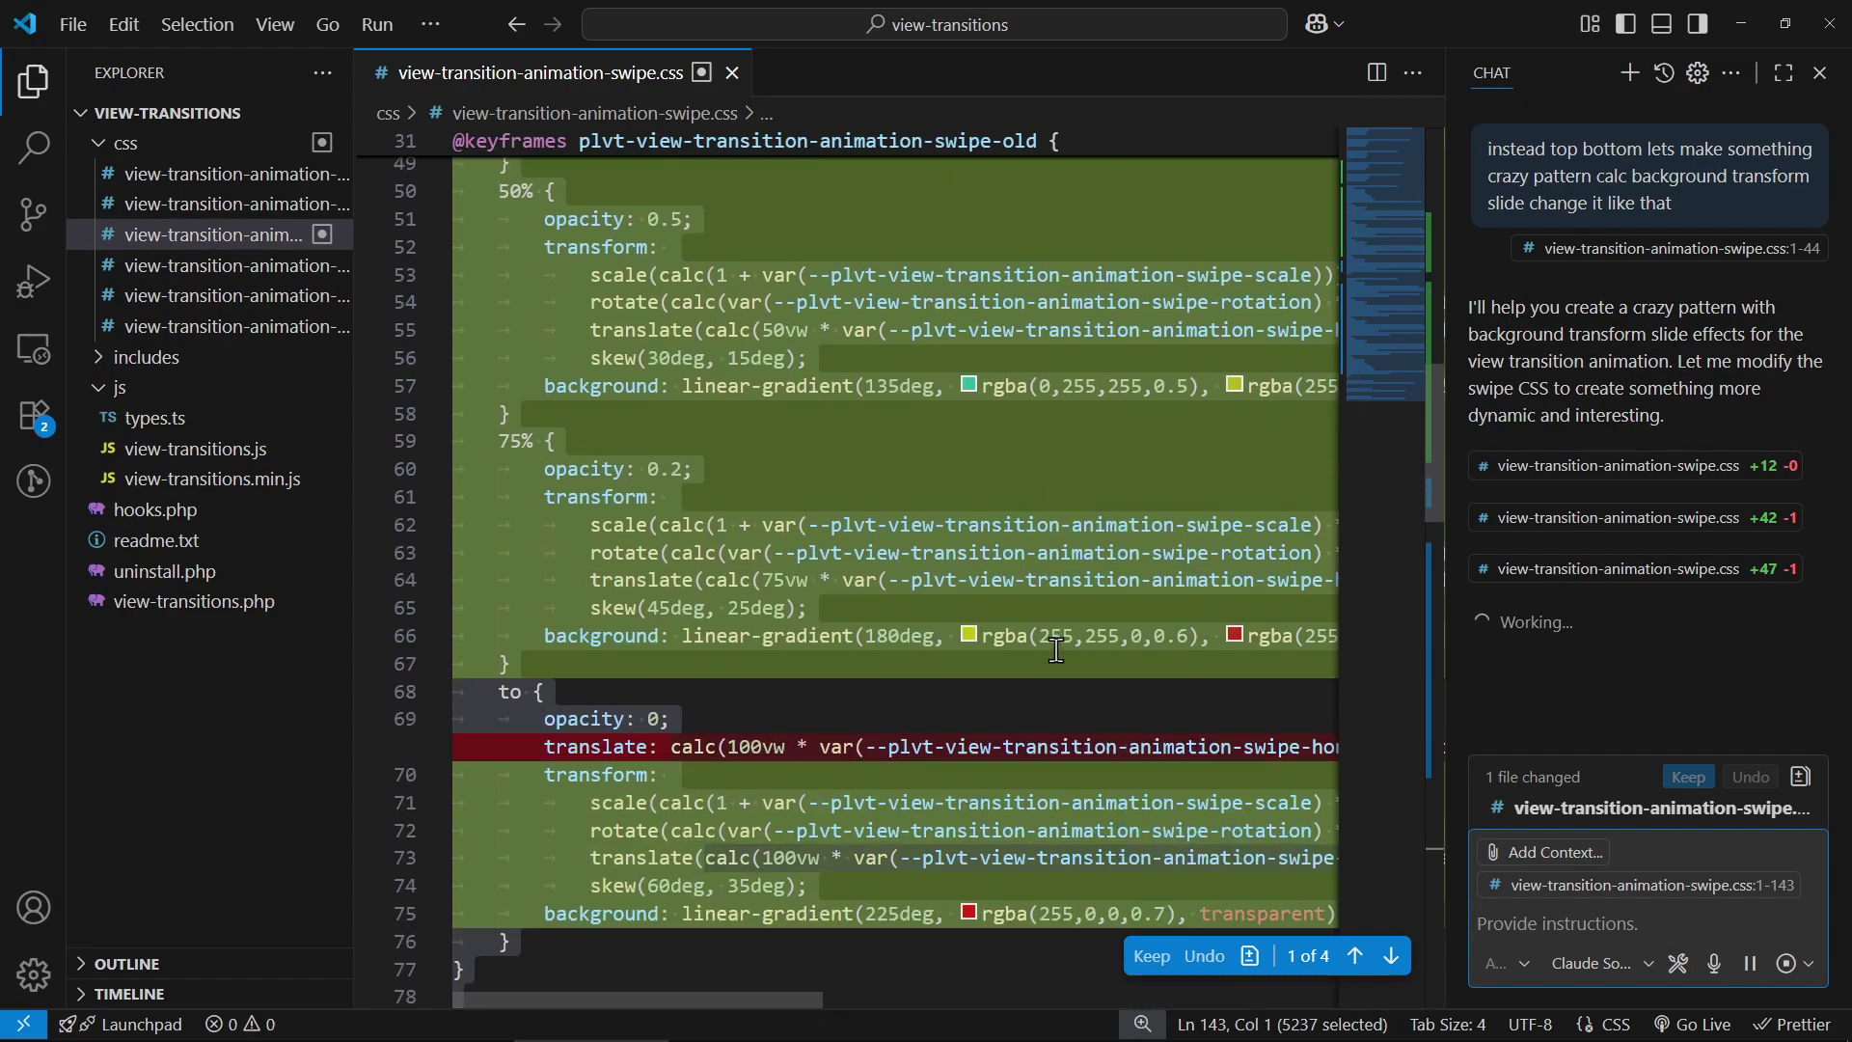
pyautogui.scroll(-2, 1085, 635)
pyautogui.scroll(-4, 1087, 635)
pyautogui.scroll(-4, 1086, 635)
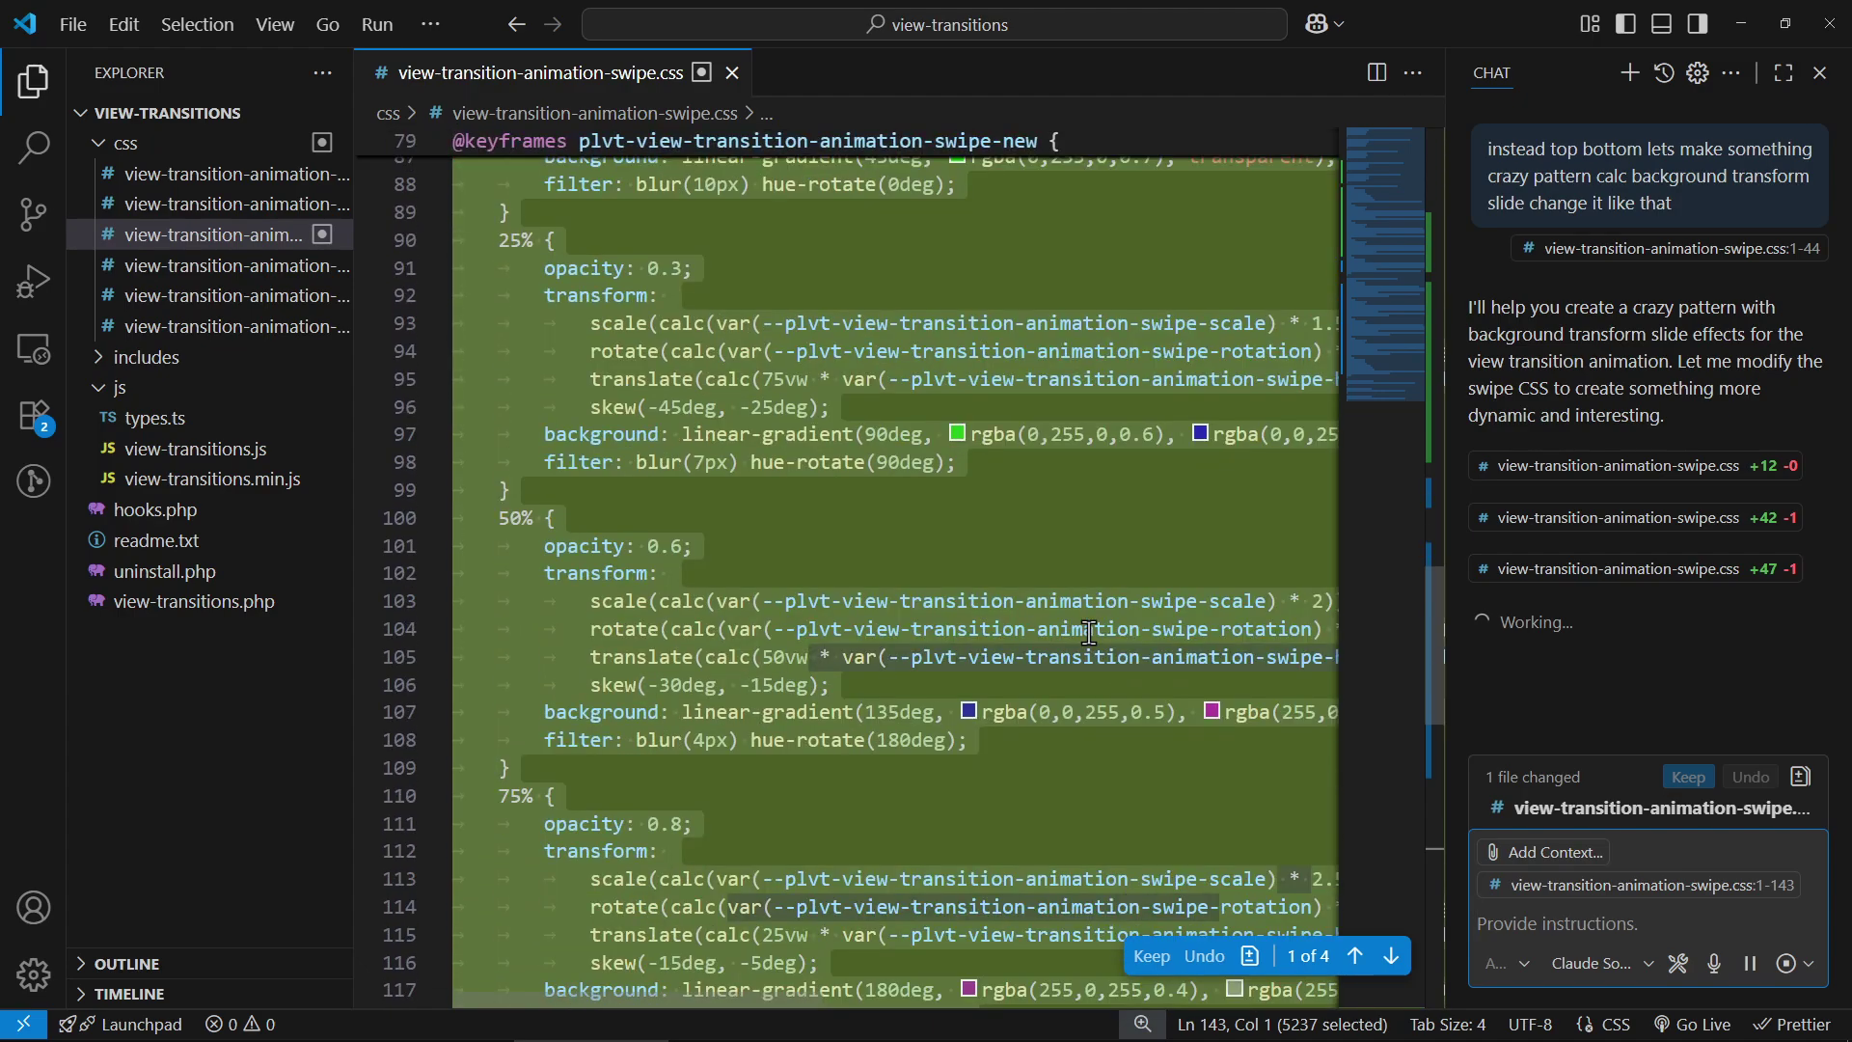
pyautogui.scroll(-3, 1086, 634)
pyautogui.scroll(-4, 1090, 635)
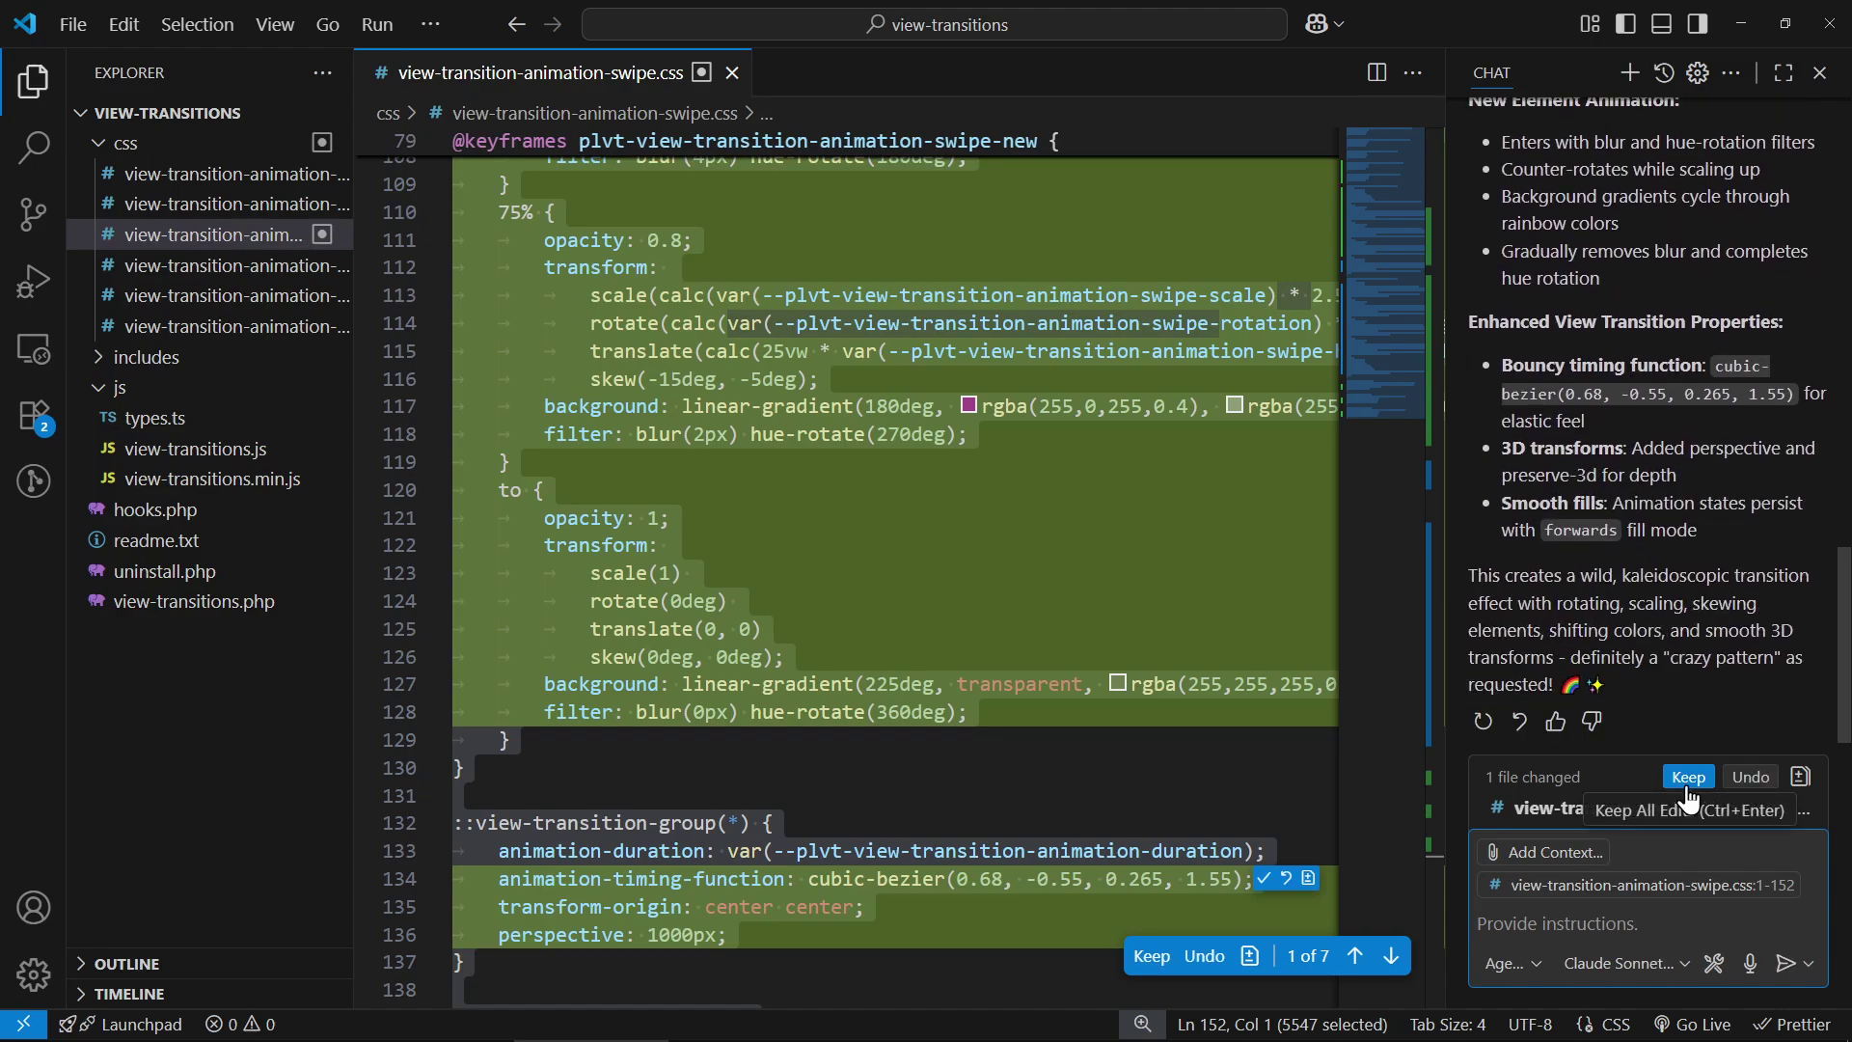
# Accept Copilot's edits, select the whole updated stylesheet, and minimize VS Code
pyautogui.click(1687, 777)
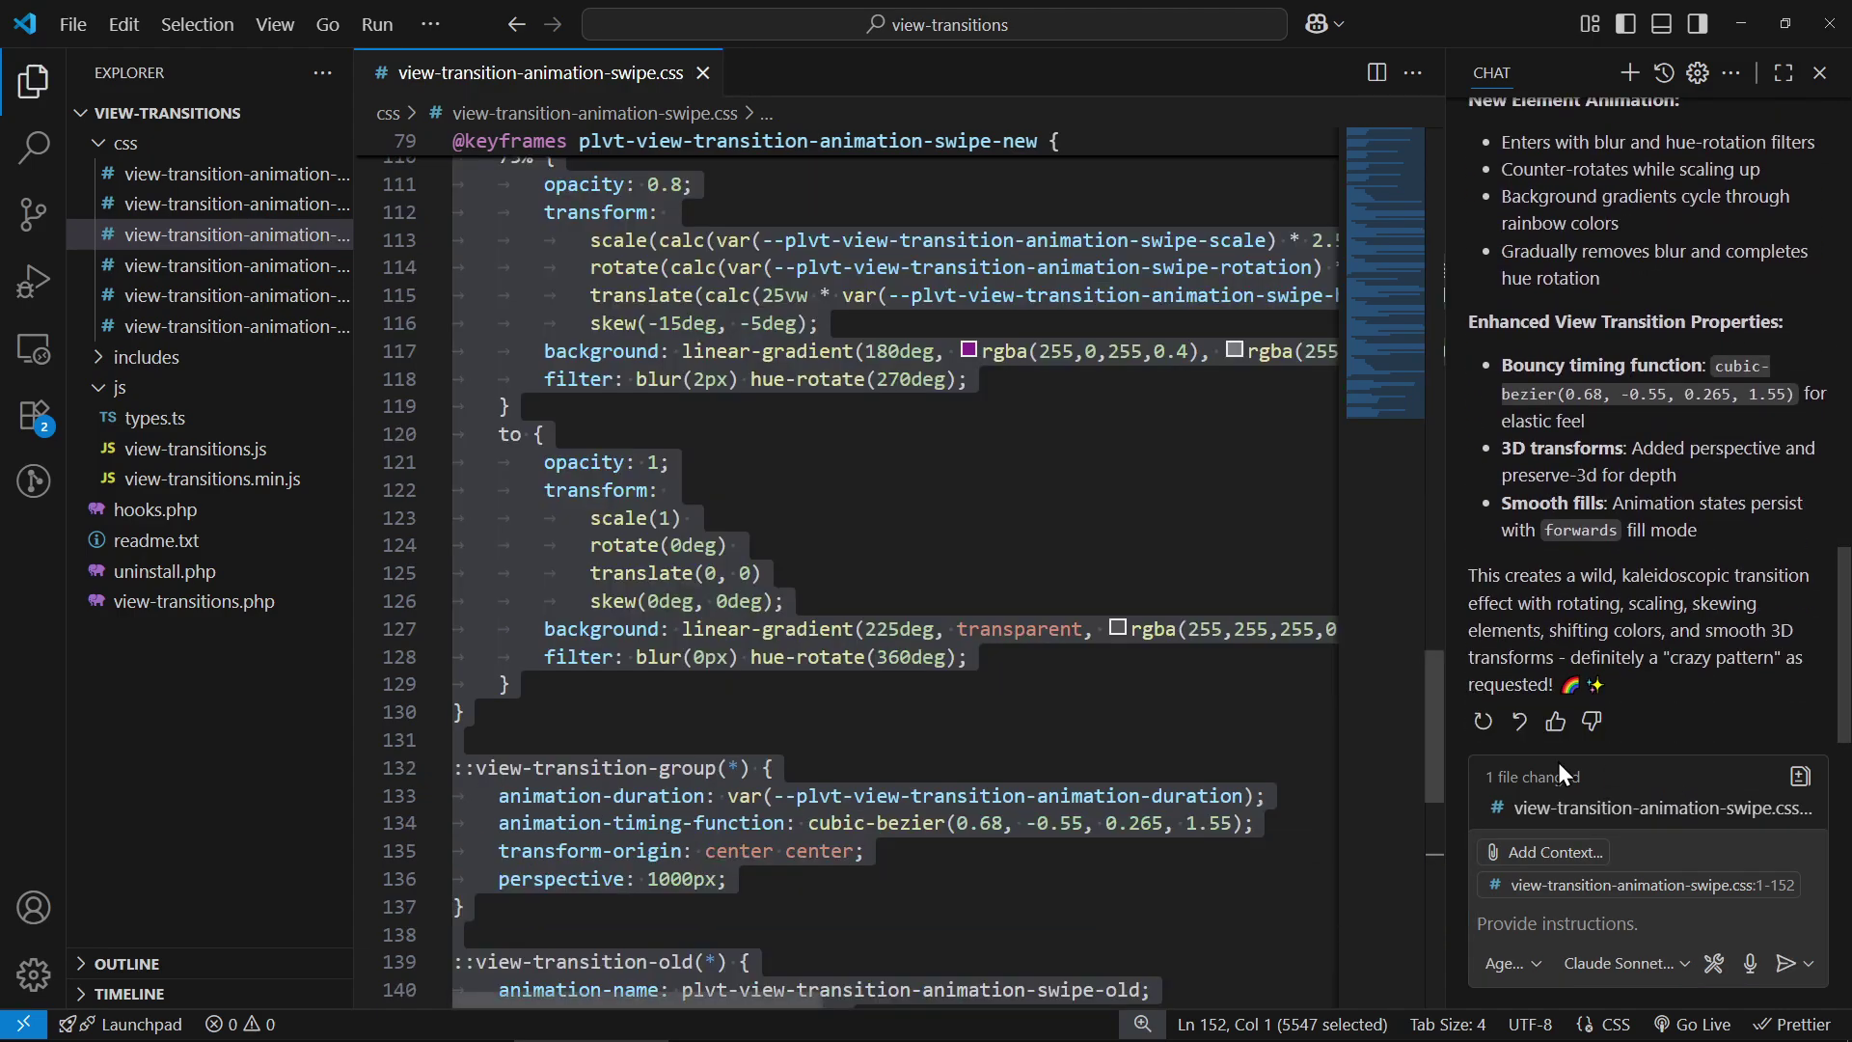
pyautogui.click(954, 637)
pyautogui.hotkey('ctrl', 'a')
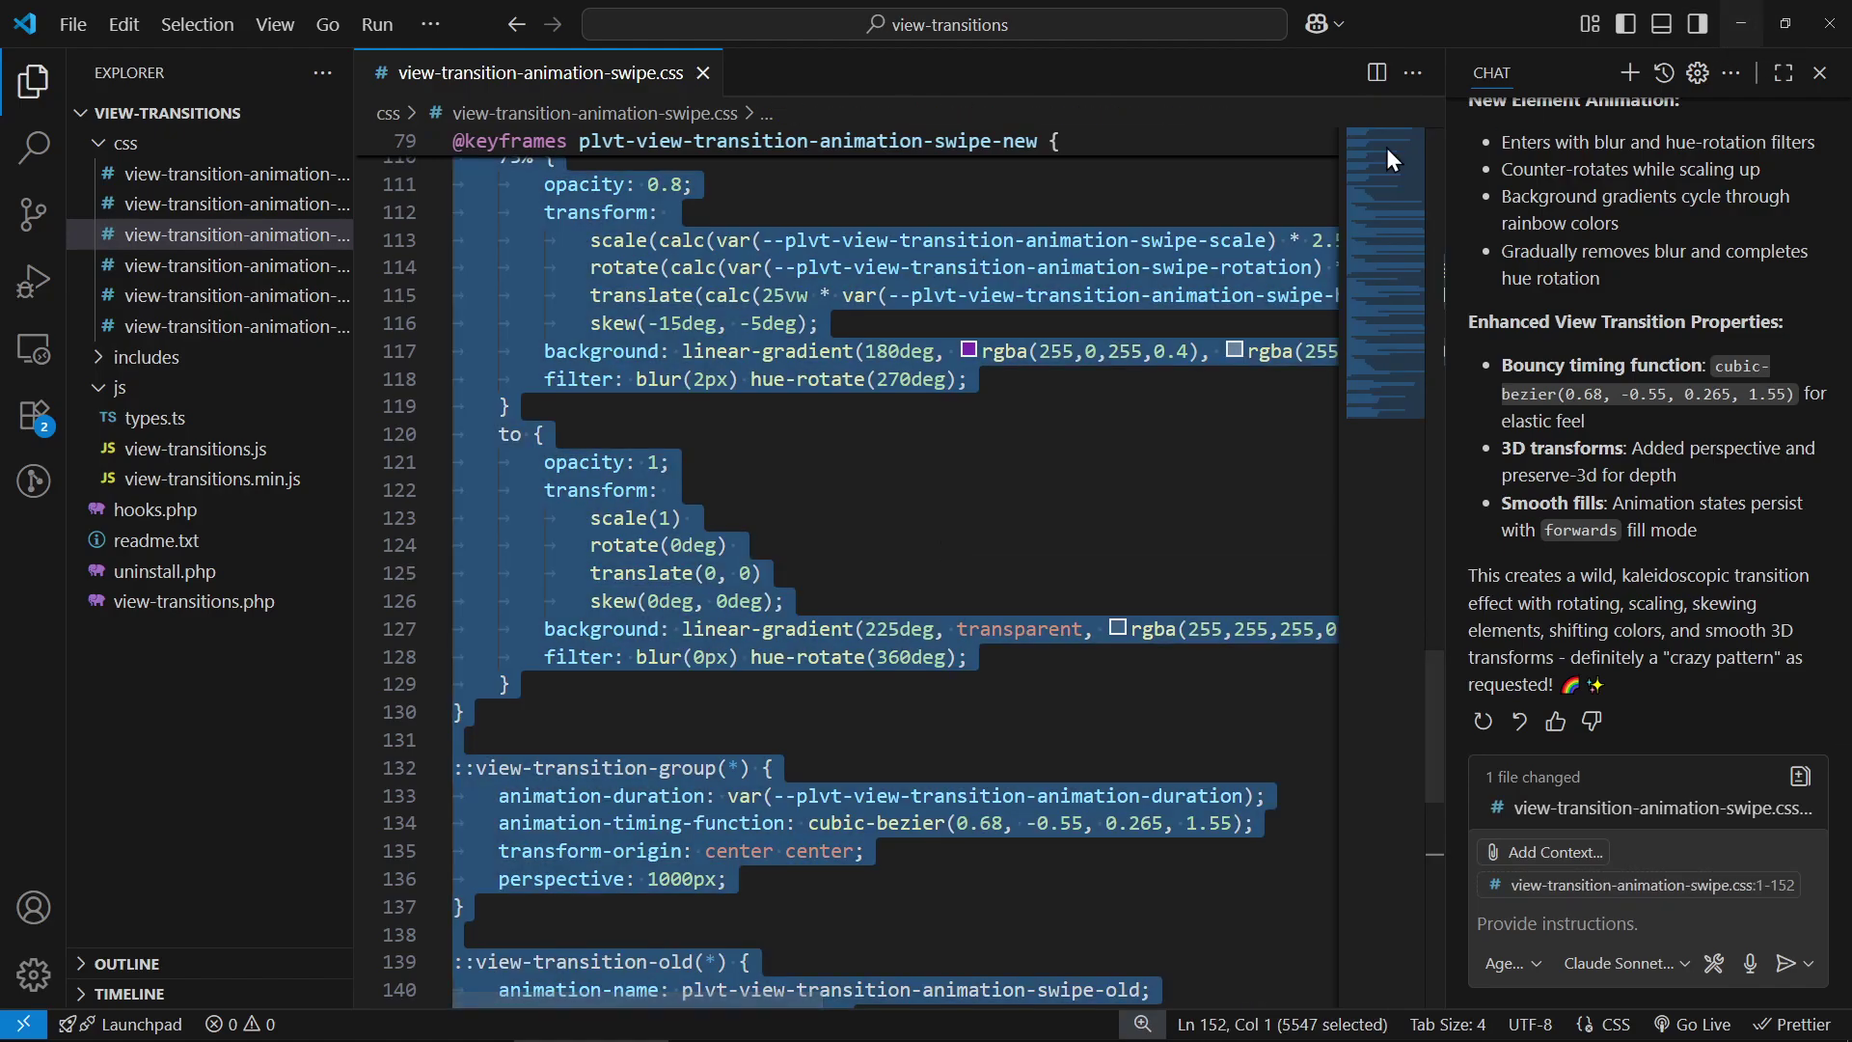
pyautogui.moveTo(356, 301); pyautogui.dragTo(579, 301)
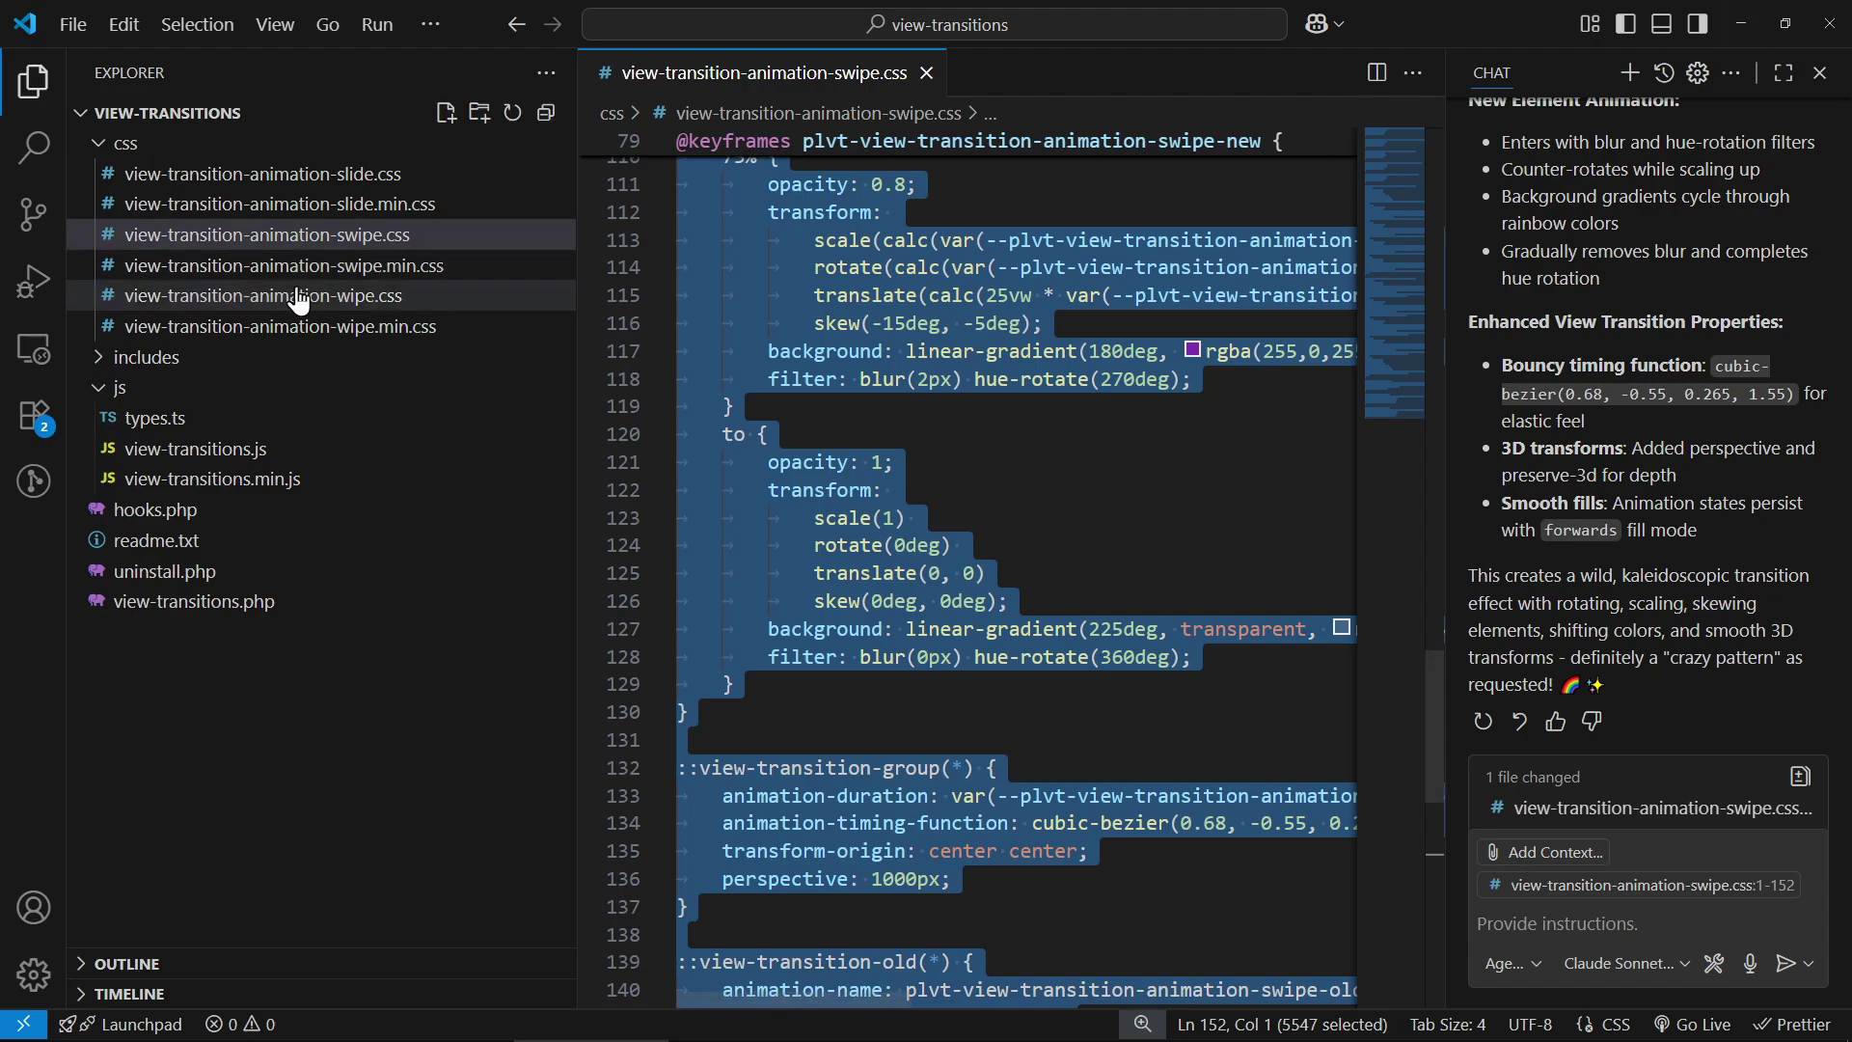
pyautogui.click(1731, 21)
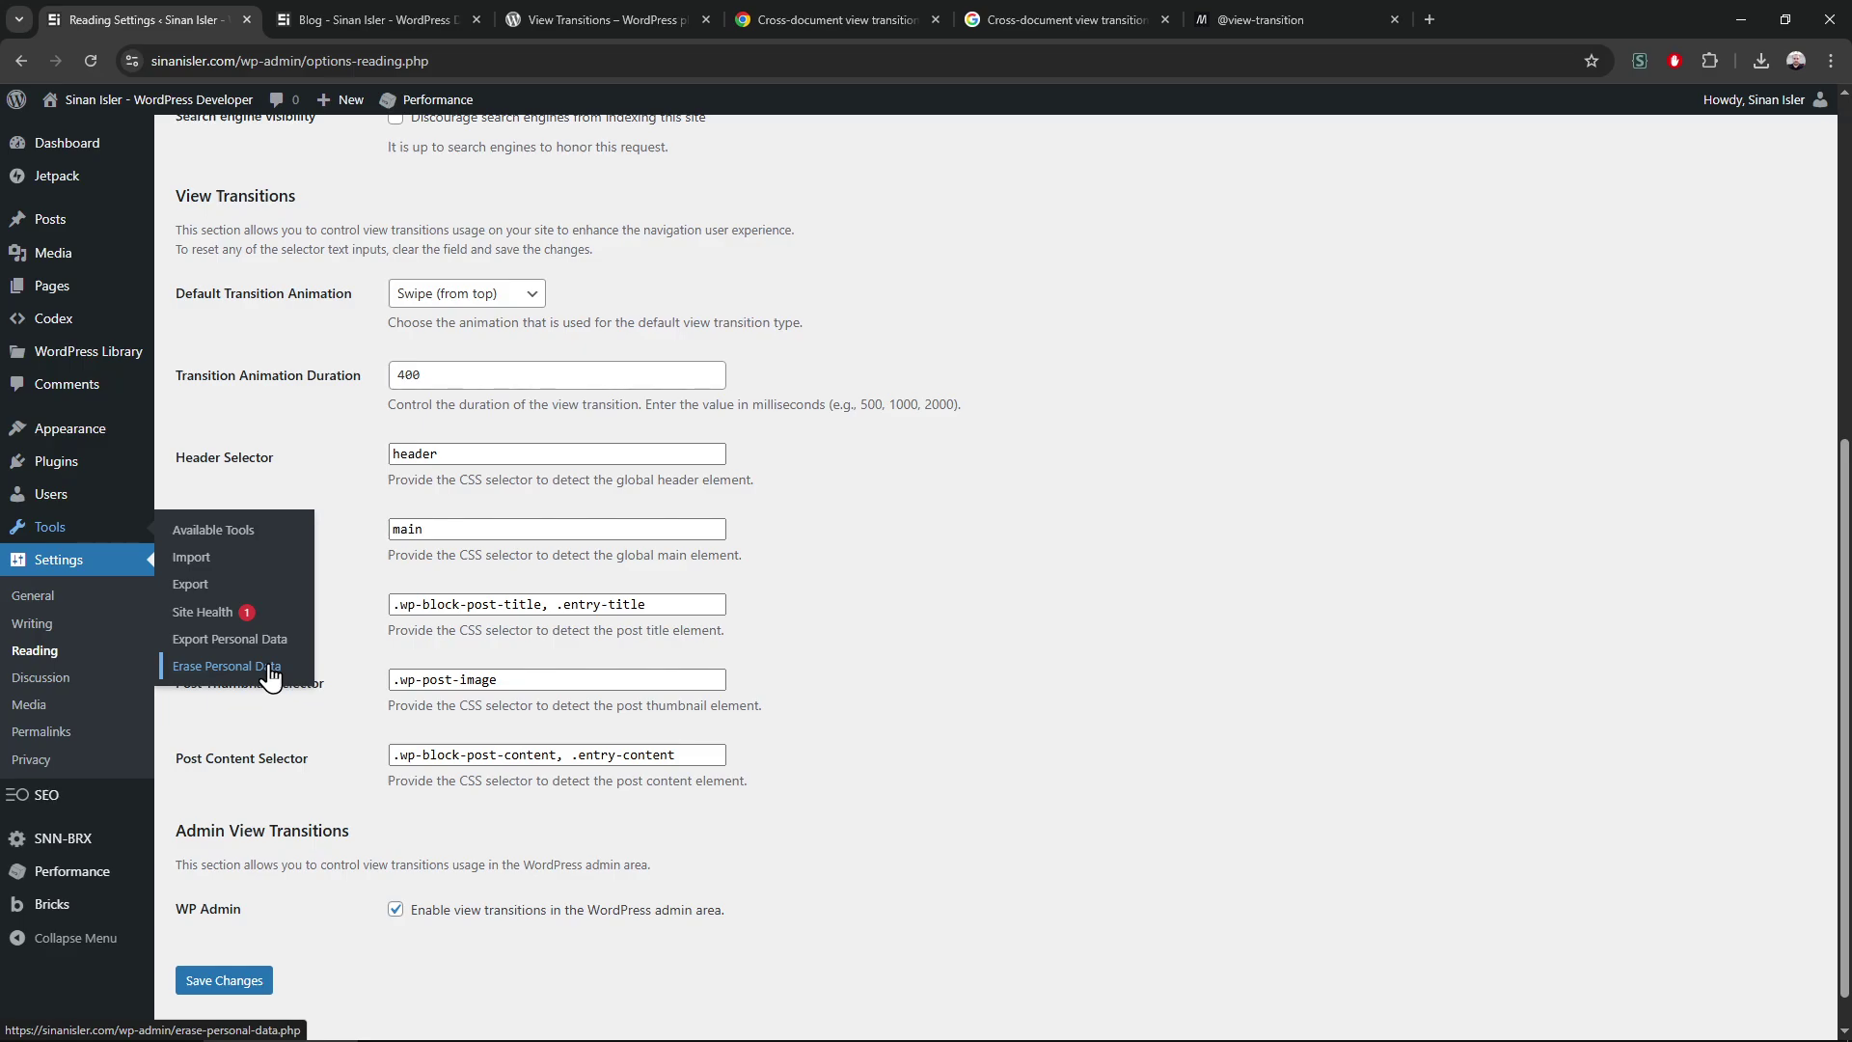
pyautogui.moveTo(50, 494)
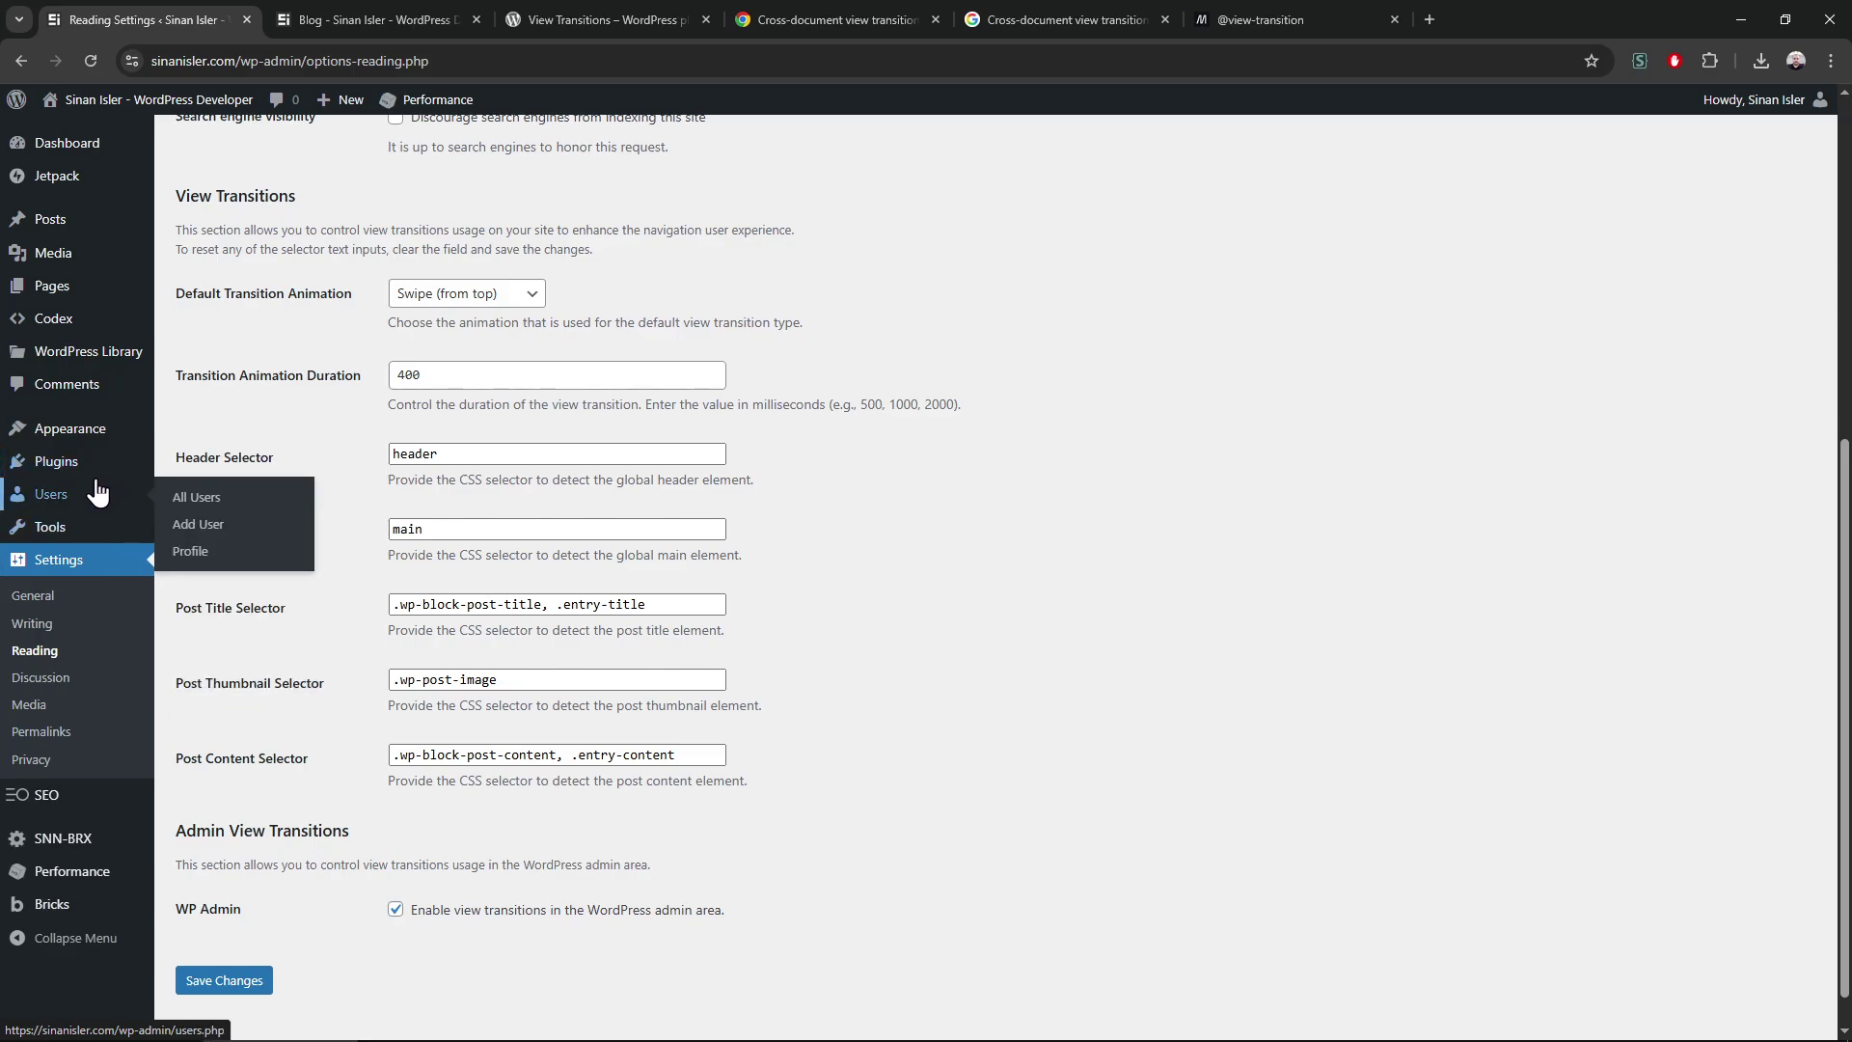
# Open the View Transitions plugin's view-transition-animation-swipe.css in the Plugin File Editor
pyautogui.keyDown('ctrl'); pyautogui.keyDown('shift'); pyautogui.click(204, 551); pyautogui.keyUp('shift'); pyautogui.keyUp('ctrl')
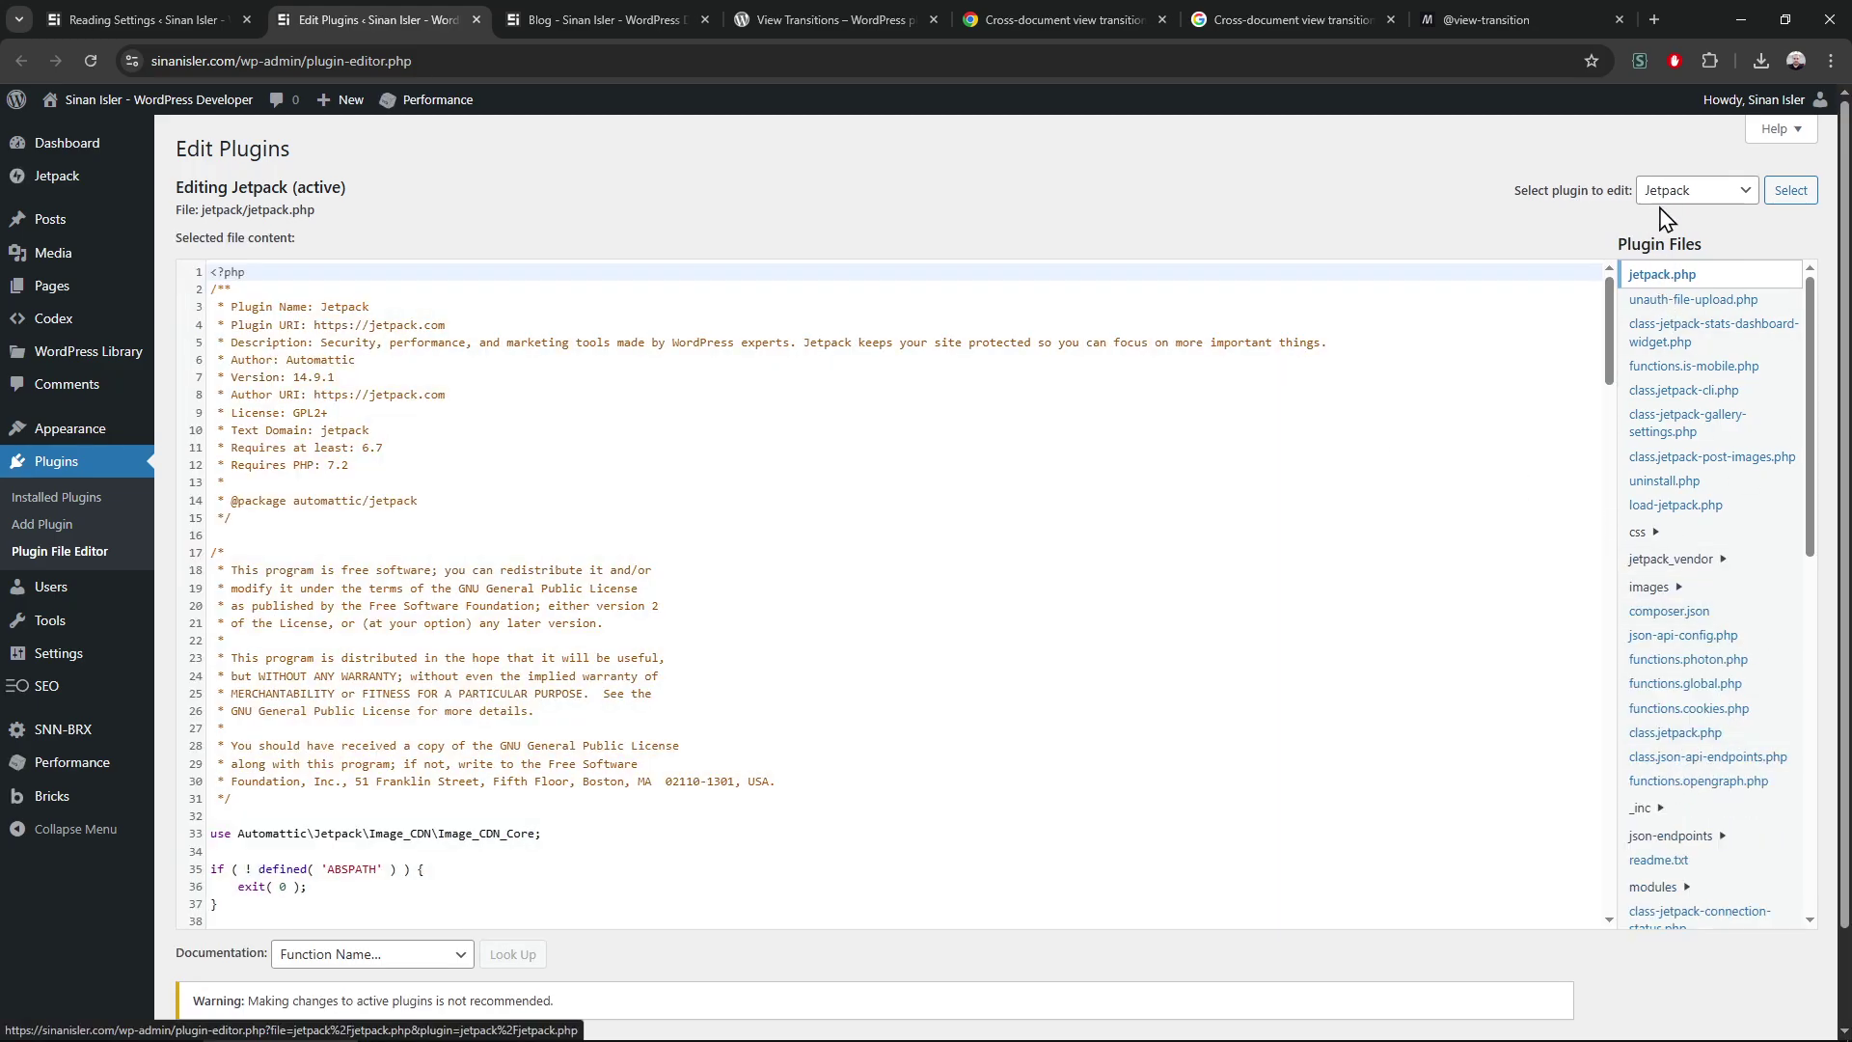
pyautogui.click(1696, 190)
pyautogui.click(1693, 300)
pyautogui.click(1791, 189)
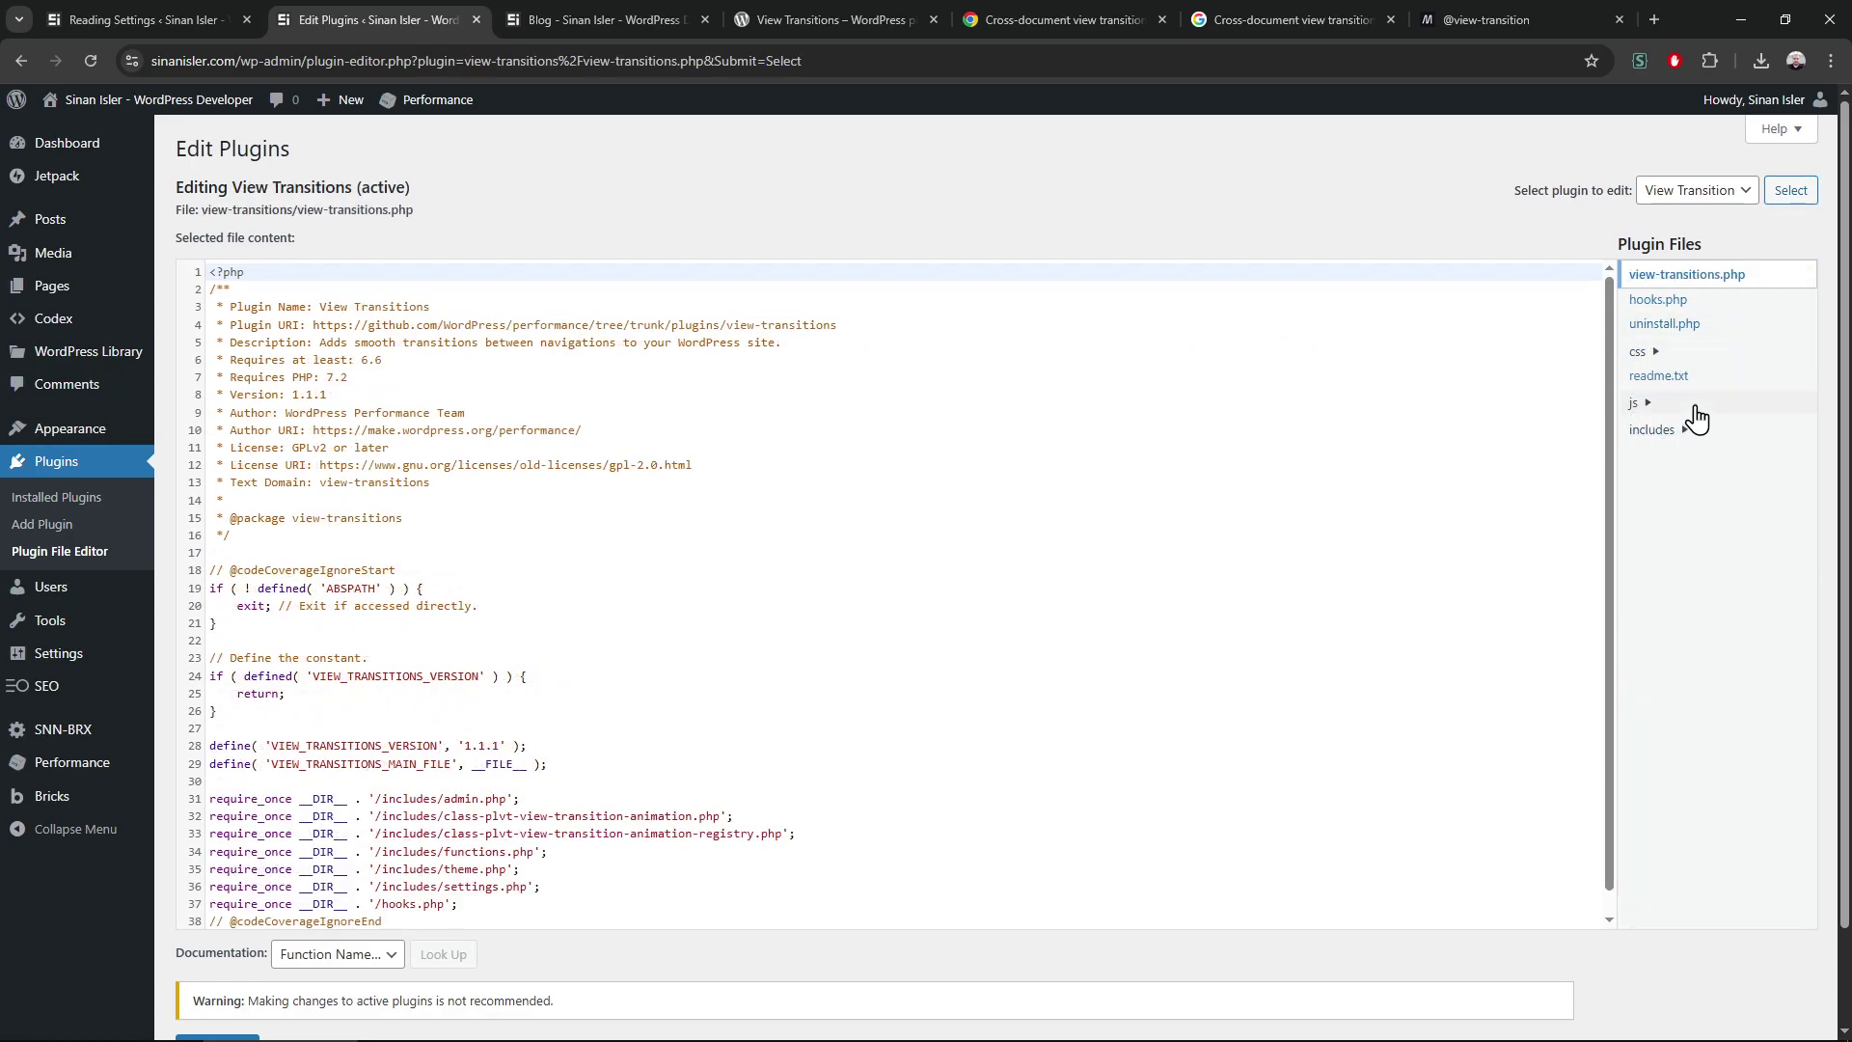
pyautogui.click(1650, 351)
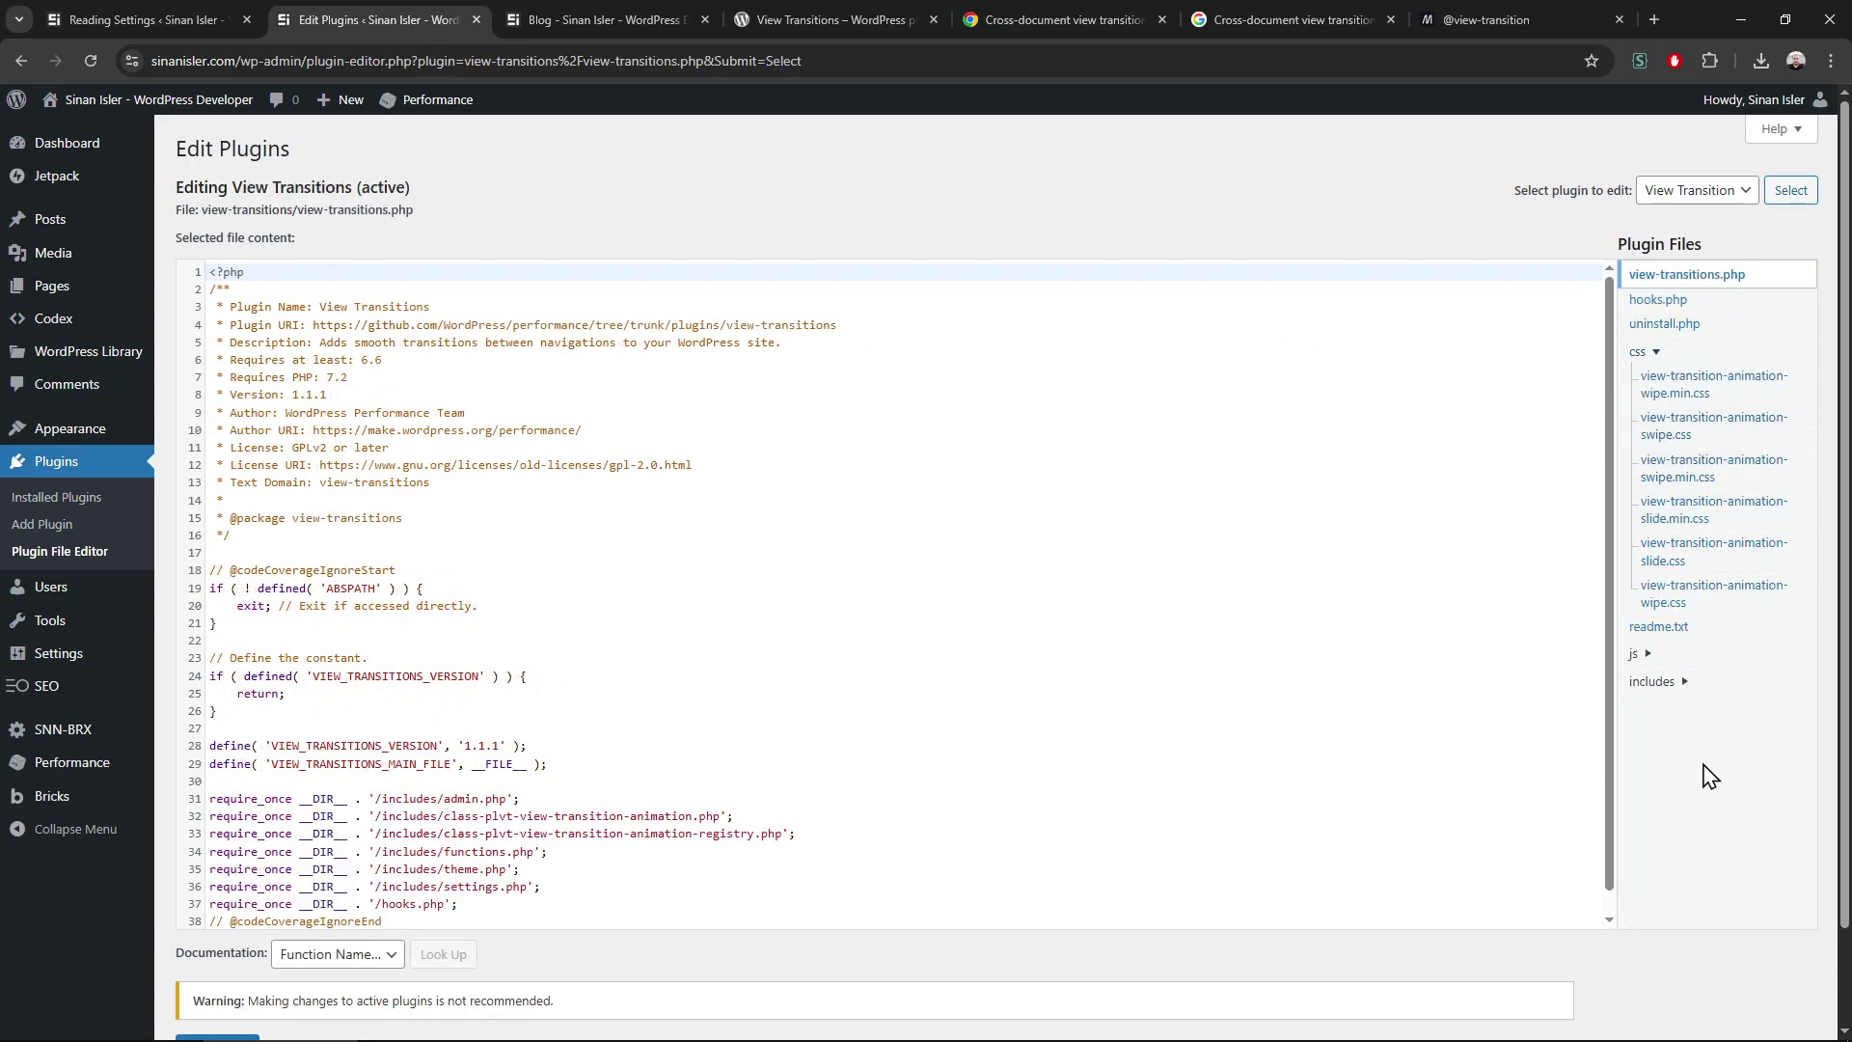
pyautogui.hotkey('ctrl', 'f')
pyautogui.write('swipe')
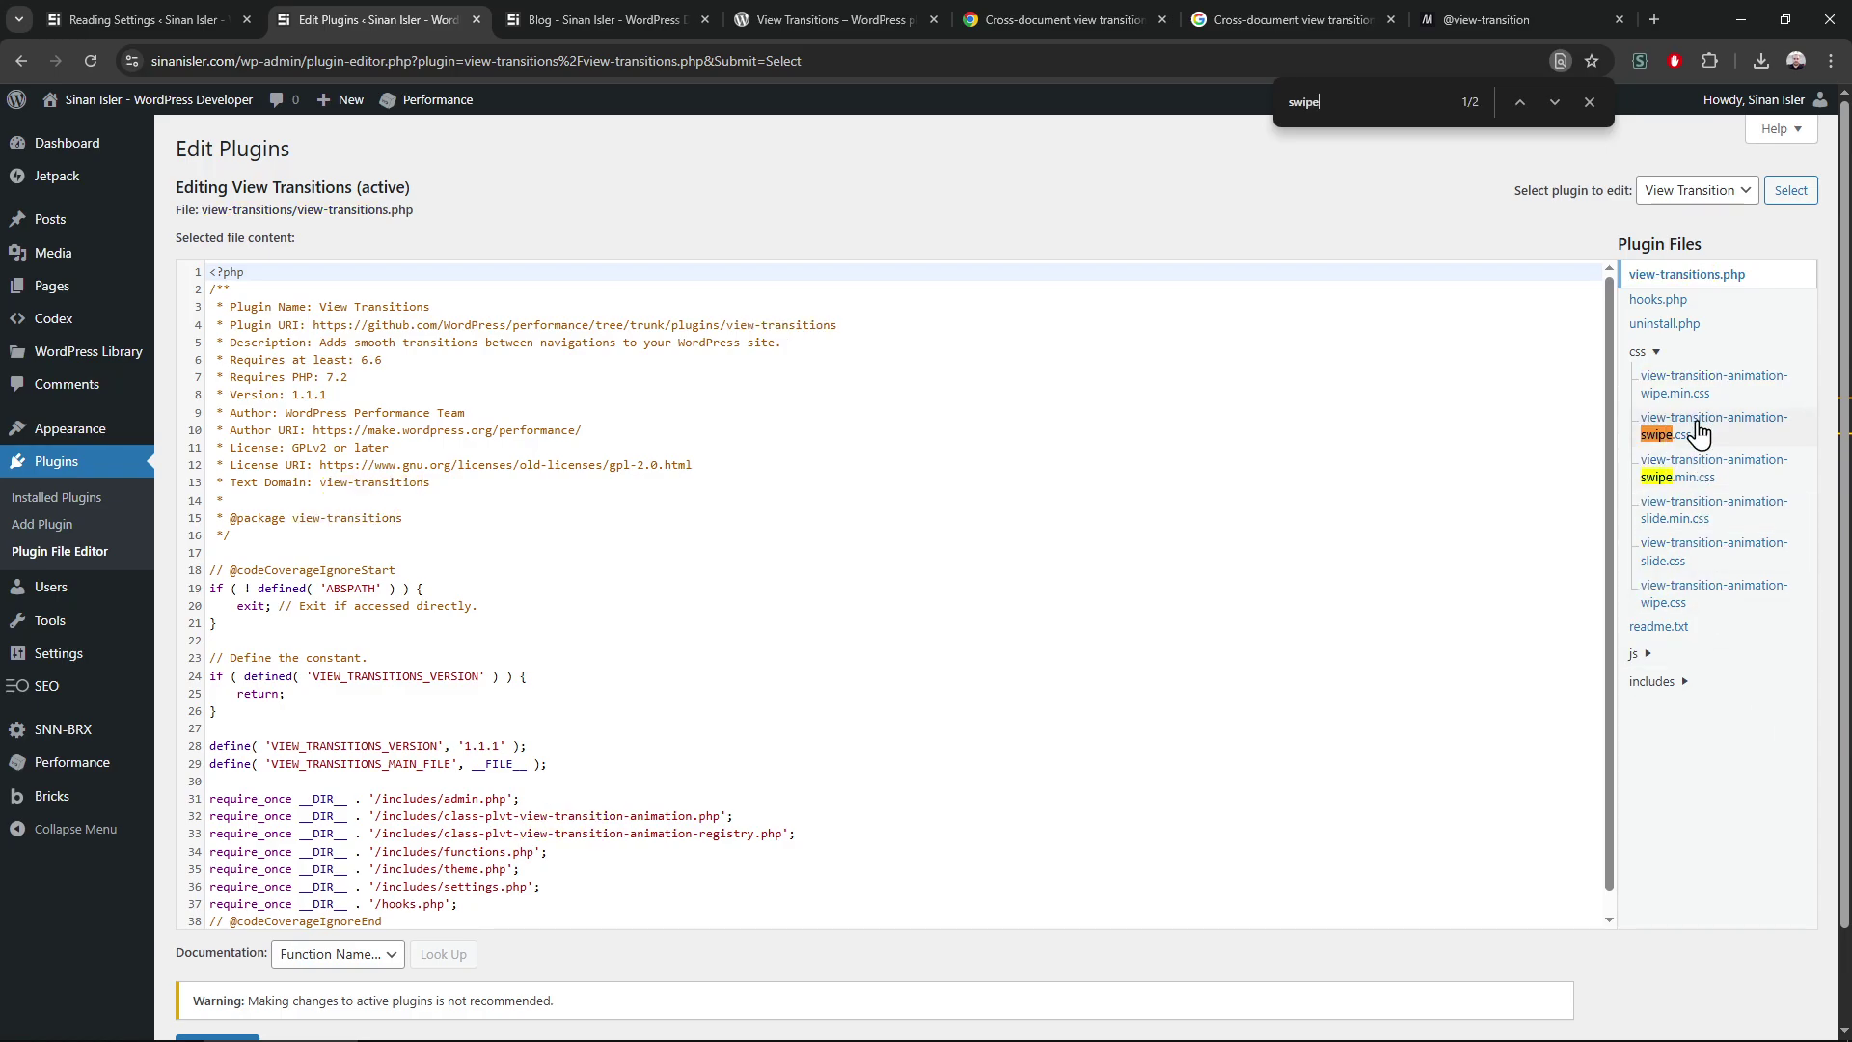
pyautogui.click(1701, 432)
# Replace the swipe file's CSS with the new animation and update the file
pyautogui.click(868, 607)
pyautogui.hotkey('ctrl', 'a')
pyautogui.hotkey('ctrl', 'End')
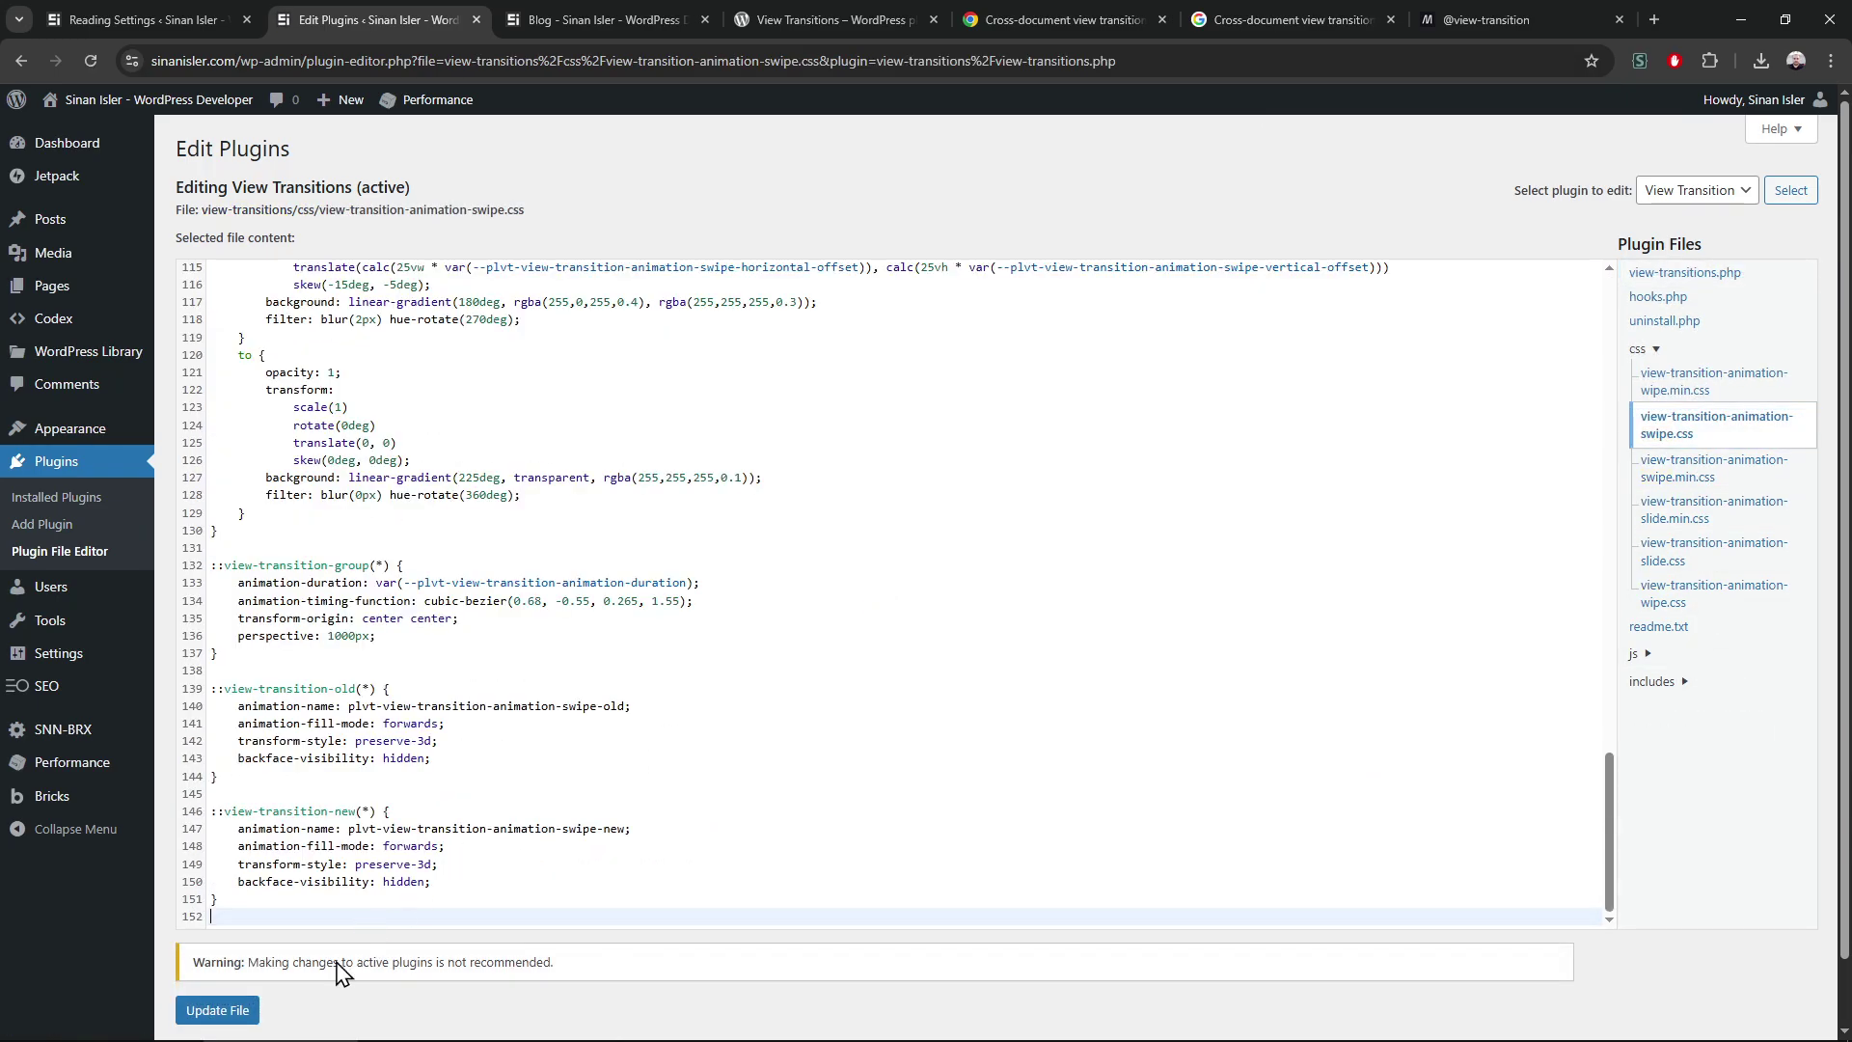
pyautogui.click(218, 1011)
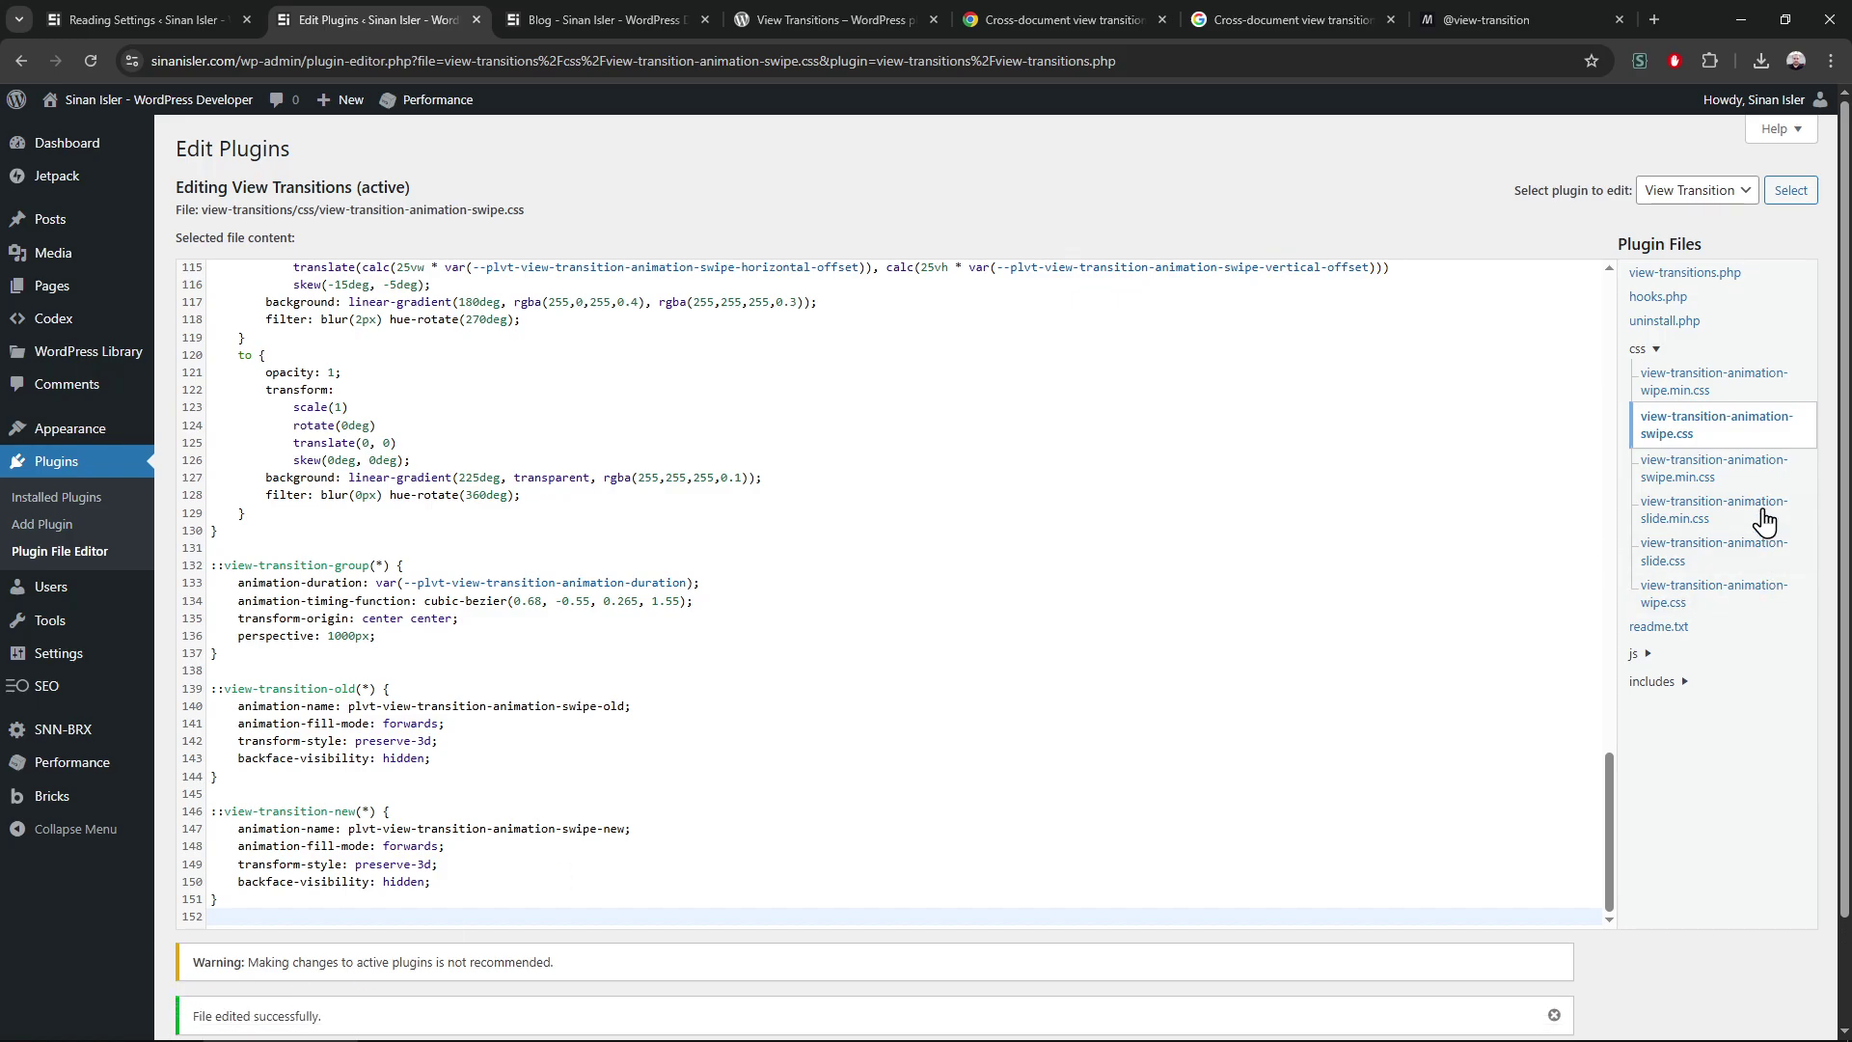
# Paste the new animation into the minified swipe file and update it
pyautogui.click(1714, 468)
pyautogui.click(868, 608)
pyautogui.hotkey('ctrl', 'a')
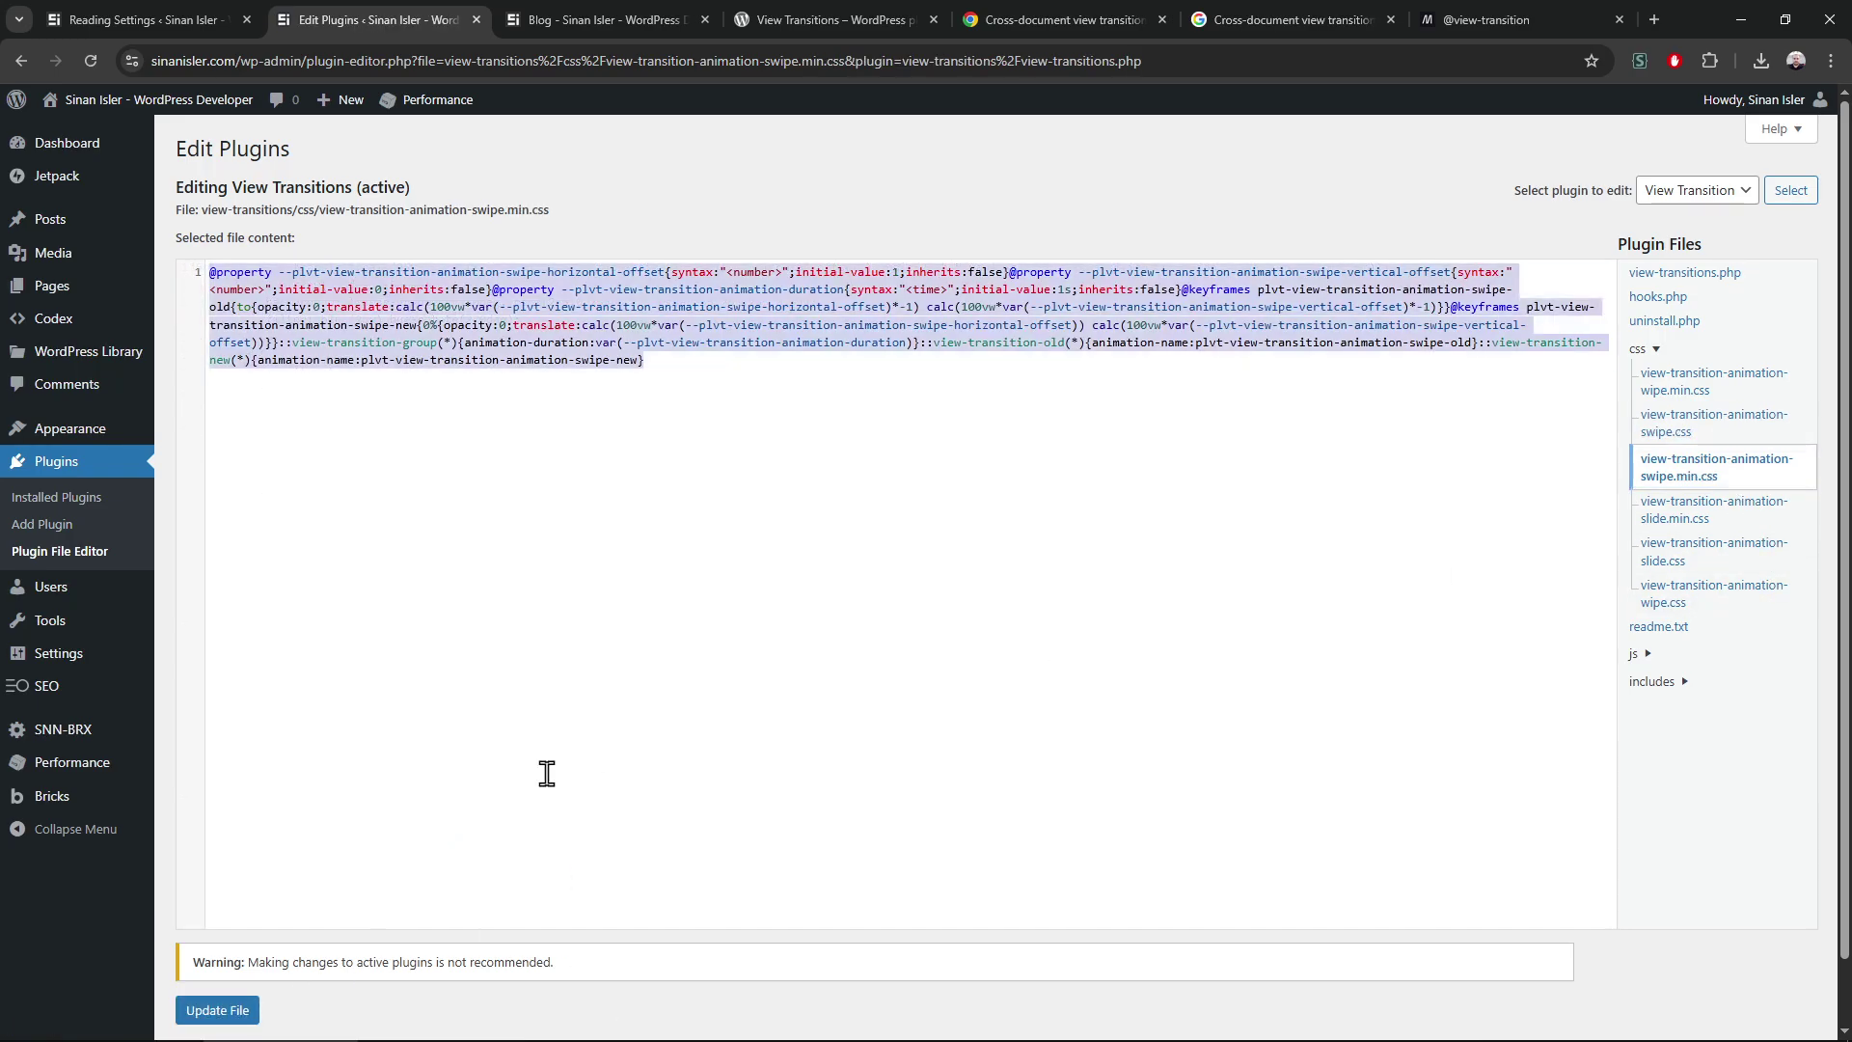
pyautogui.hotkey('ctrl', 'v')
pyautogui.click(217, 1010)
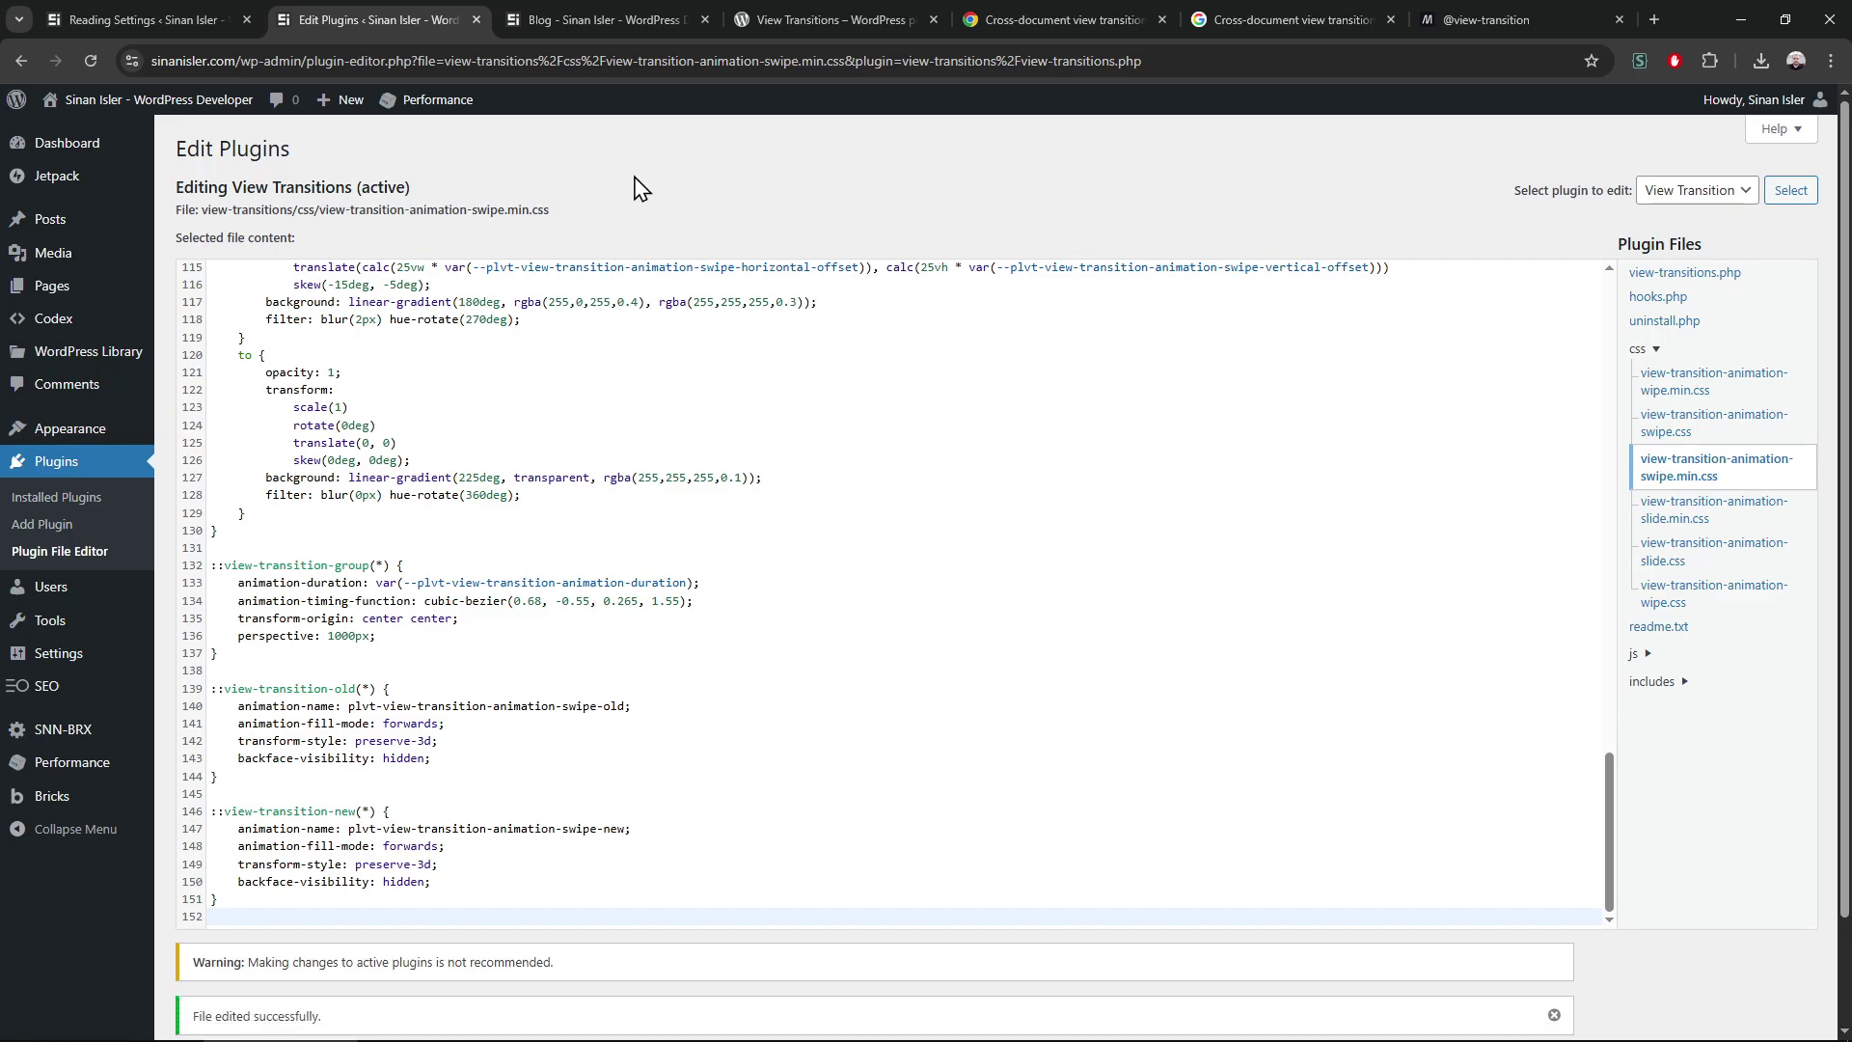
# Open the live site in a new tab and browse the Codex, Tool and Blog pages
pyautogui.middleClick(138, 98)
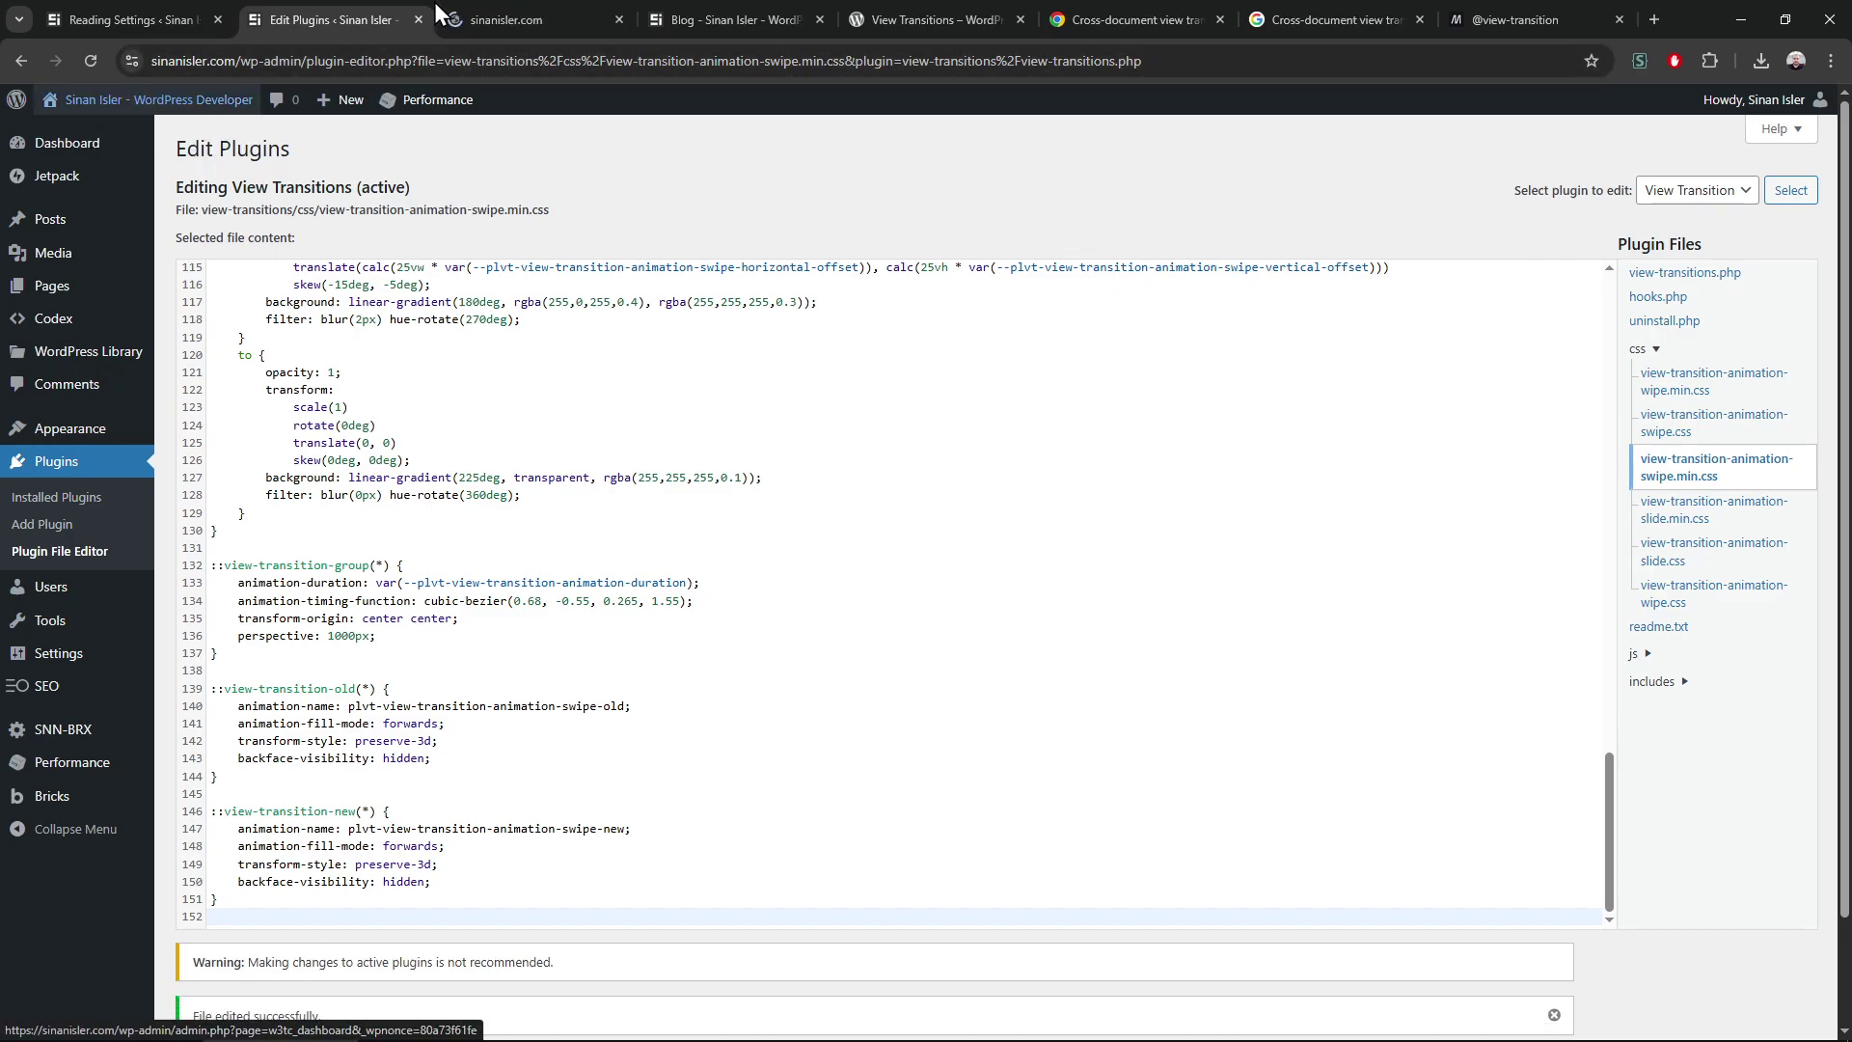
pyautogui.click(500, 19)
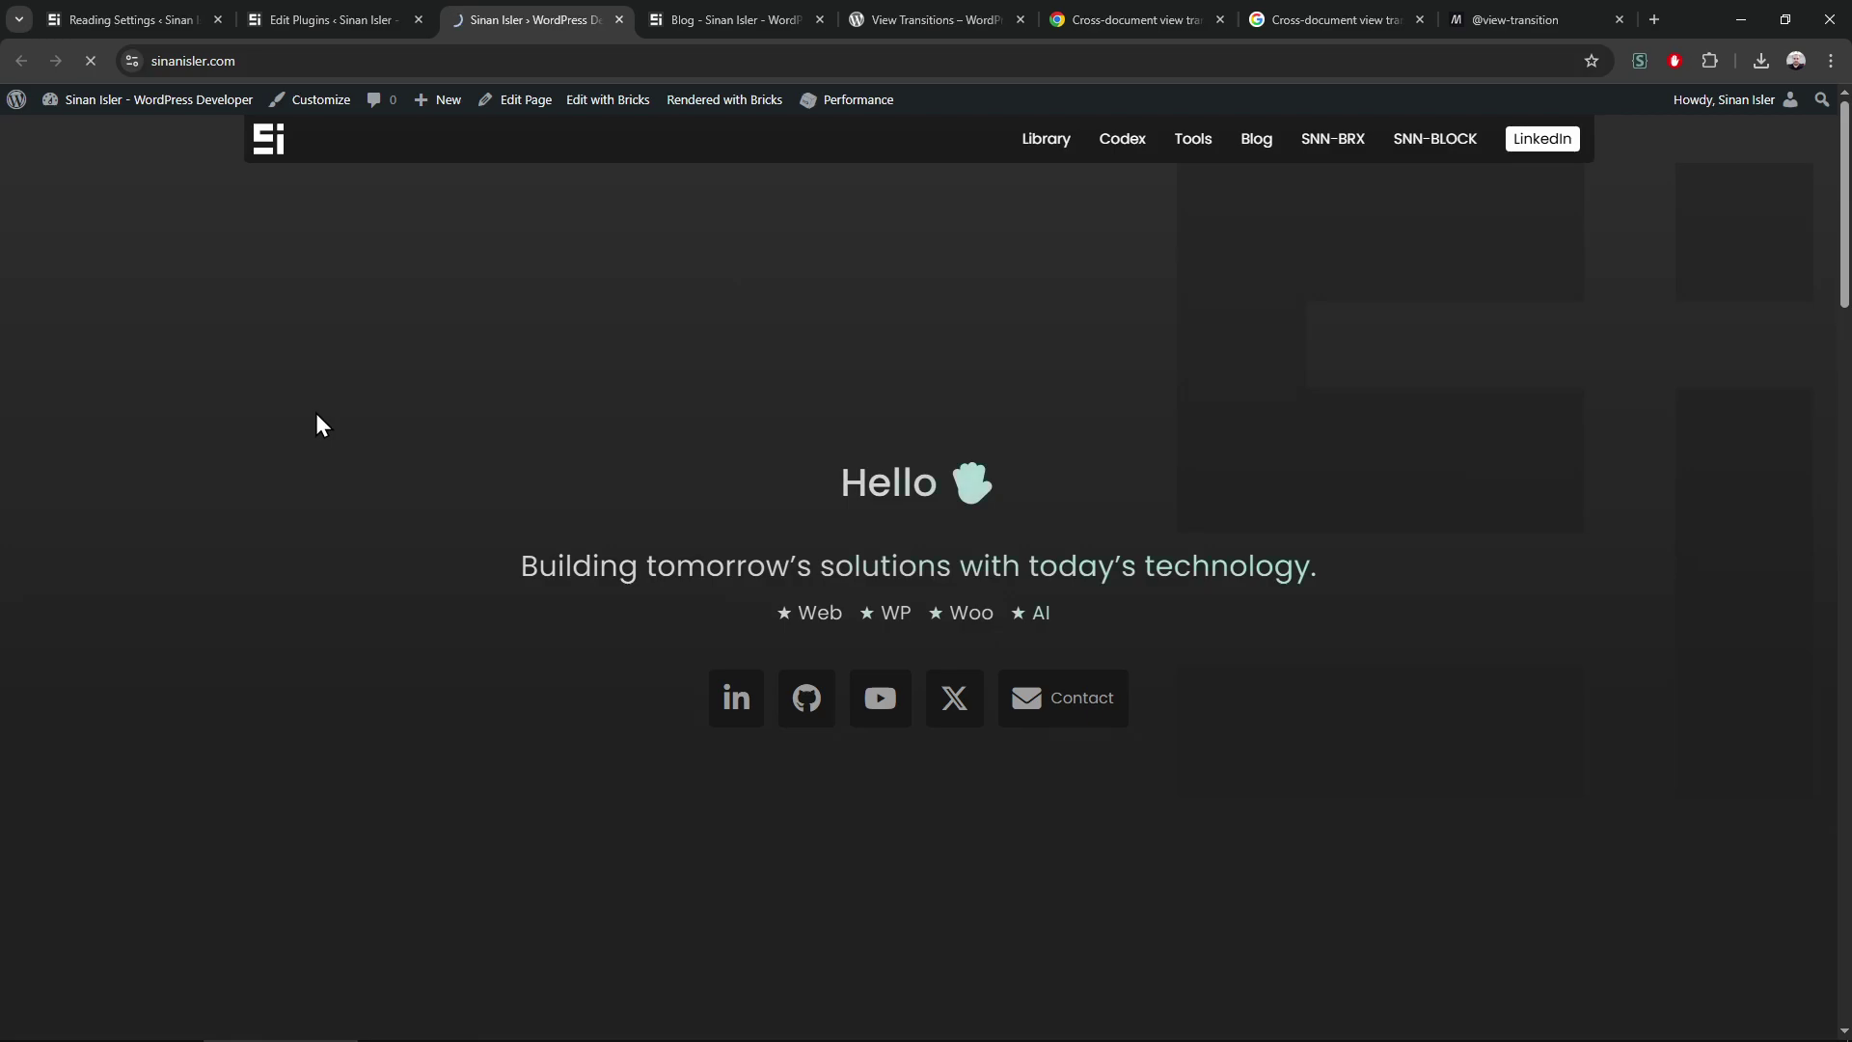
pyautogui.click(1123, 140)
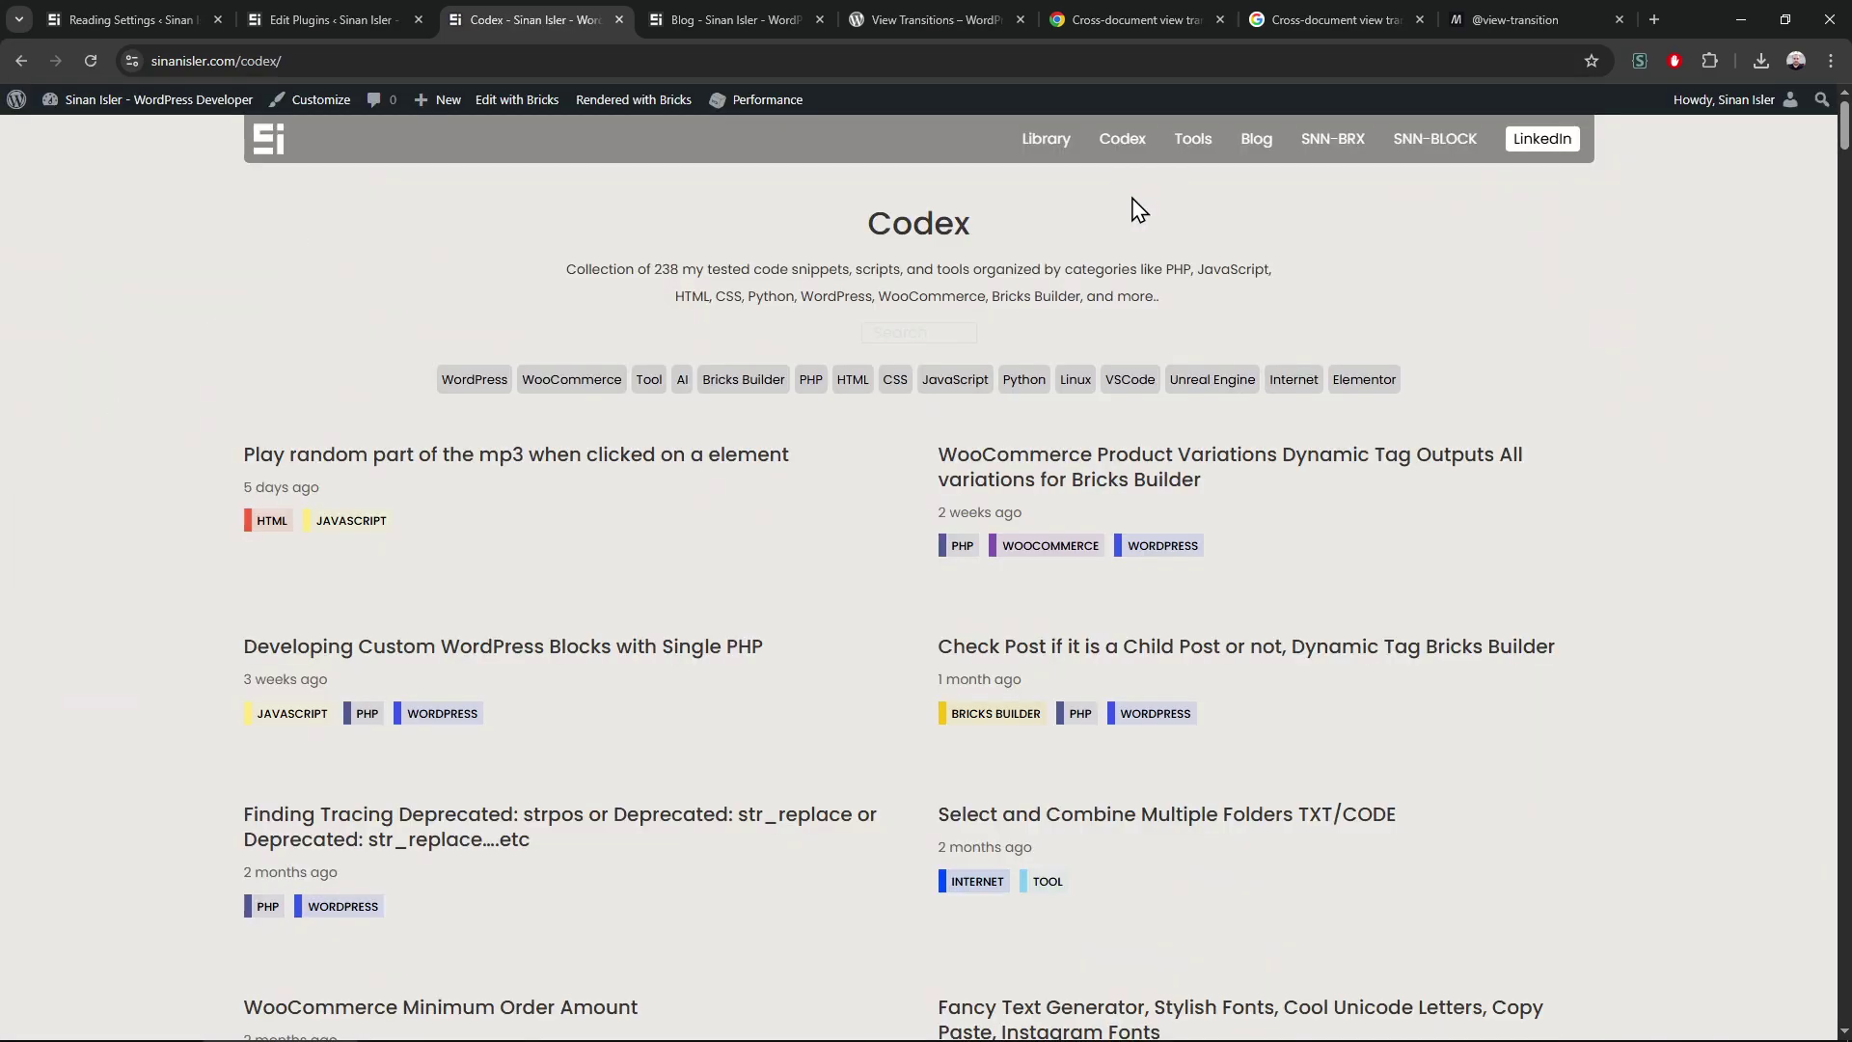
pyautogui.click(1195, 140)
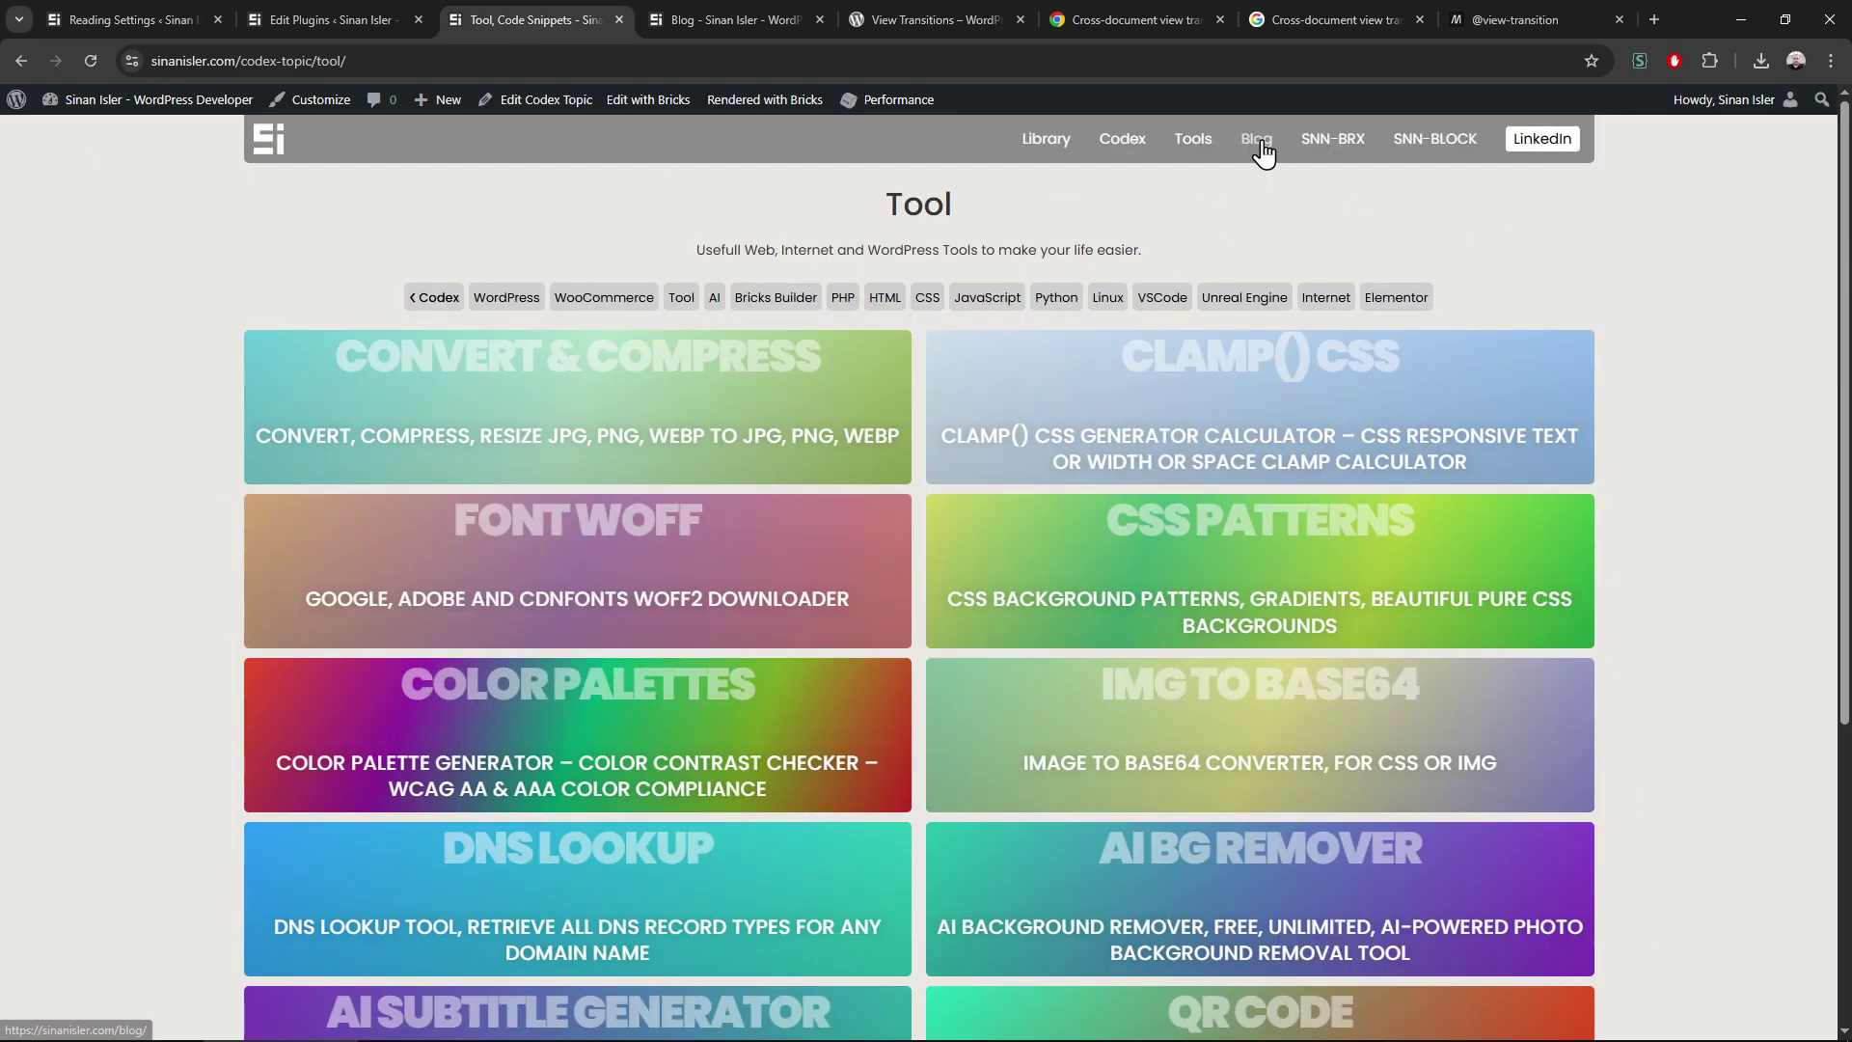
pyautogui.click(1257, 139)
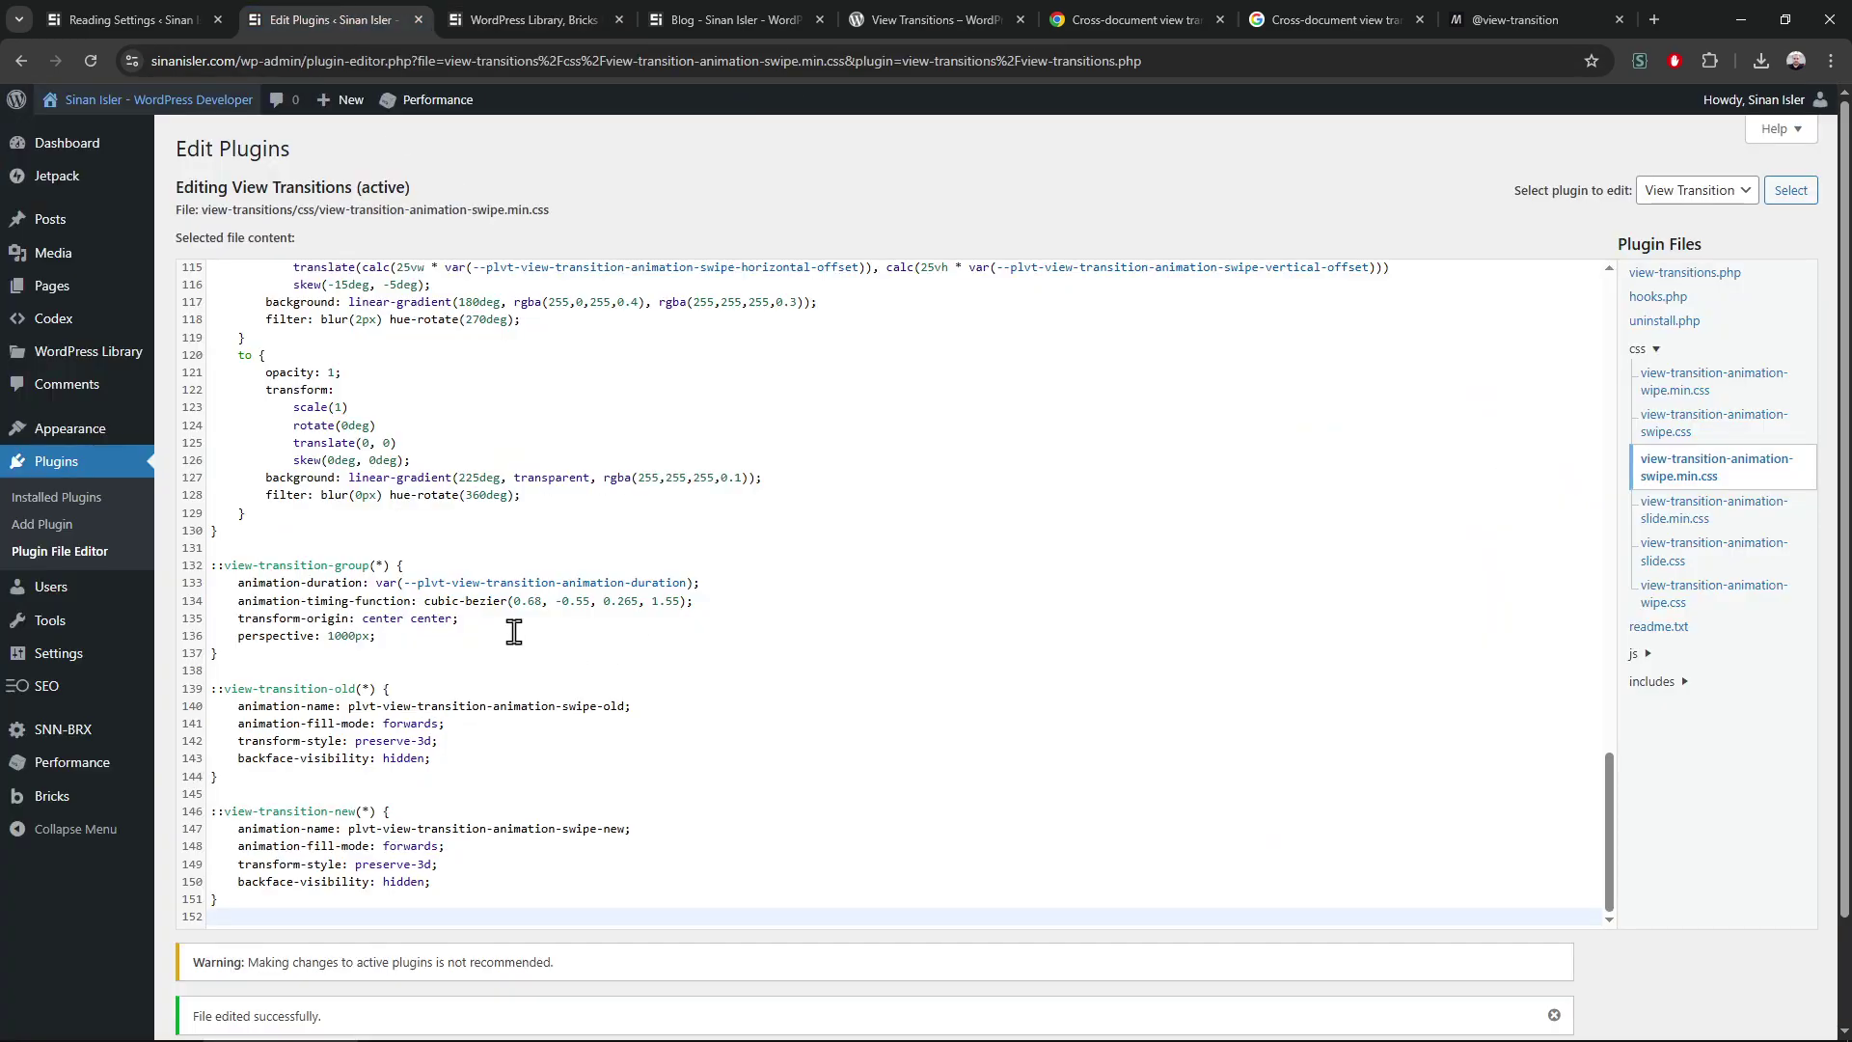
pyautogui.scroll(5, 514, 632)
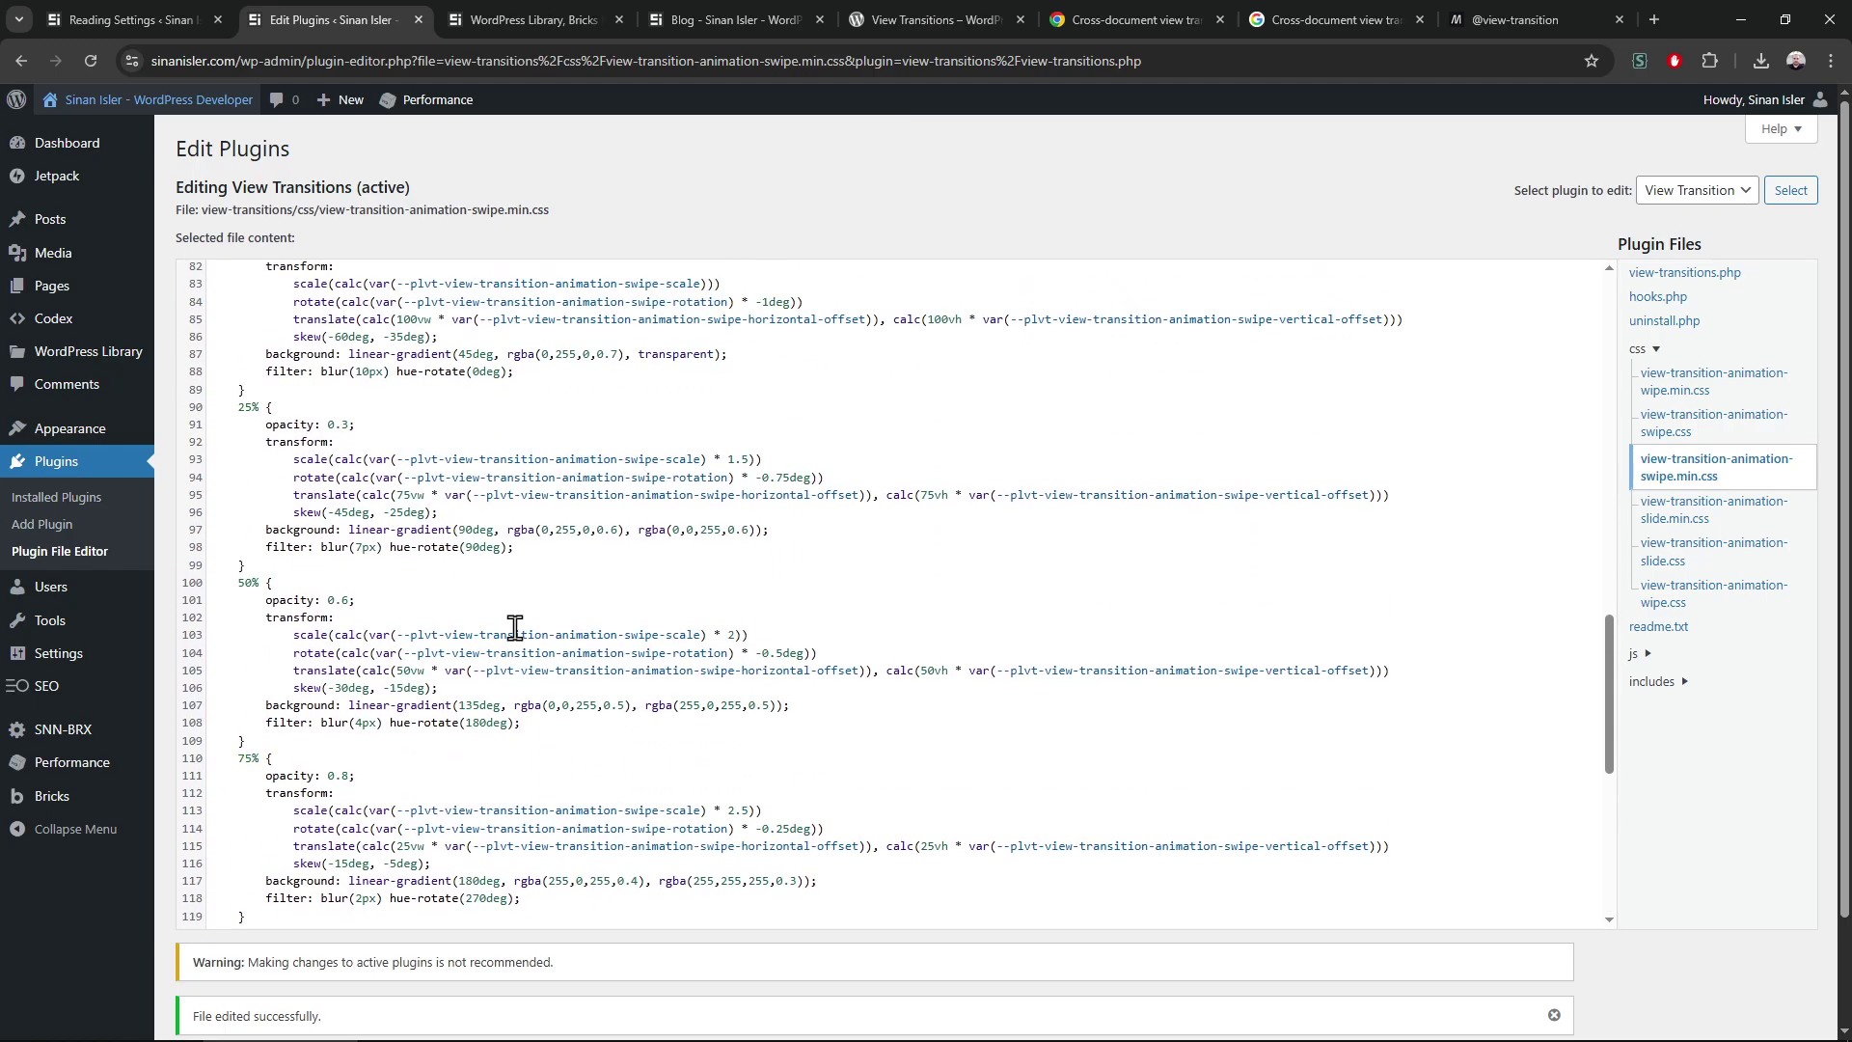
pyautogui.scroll(5, 514, 633)
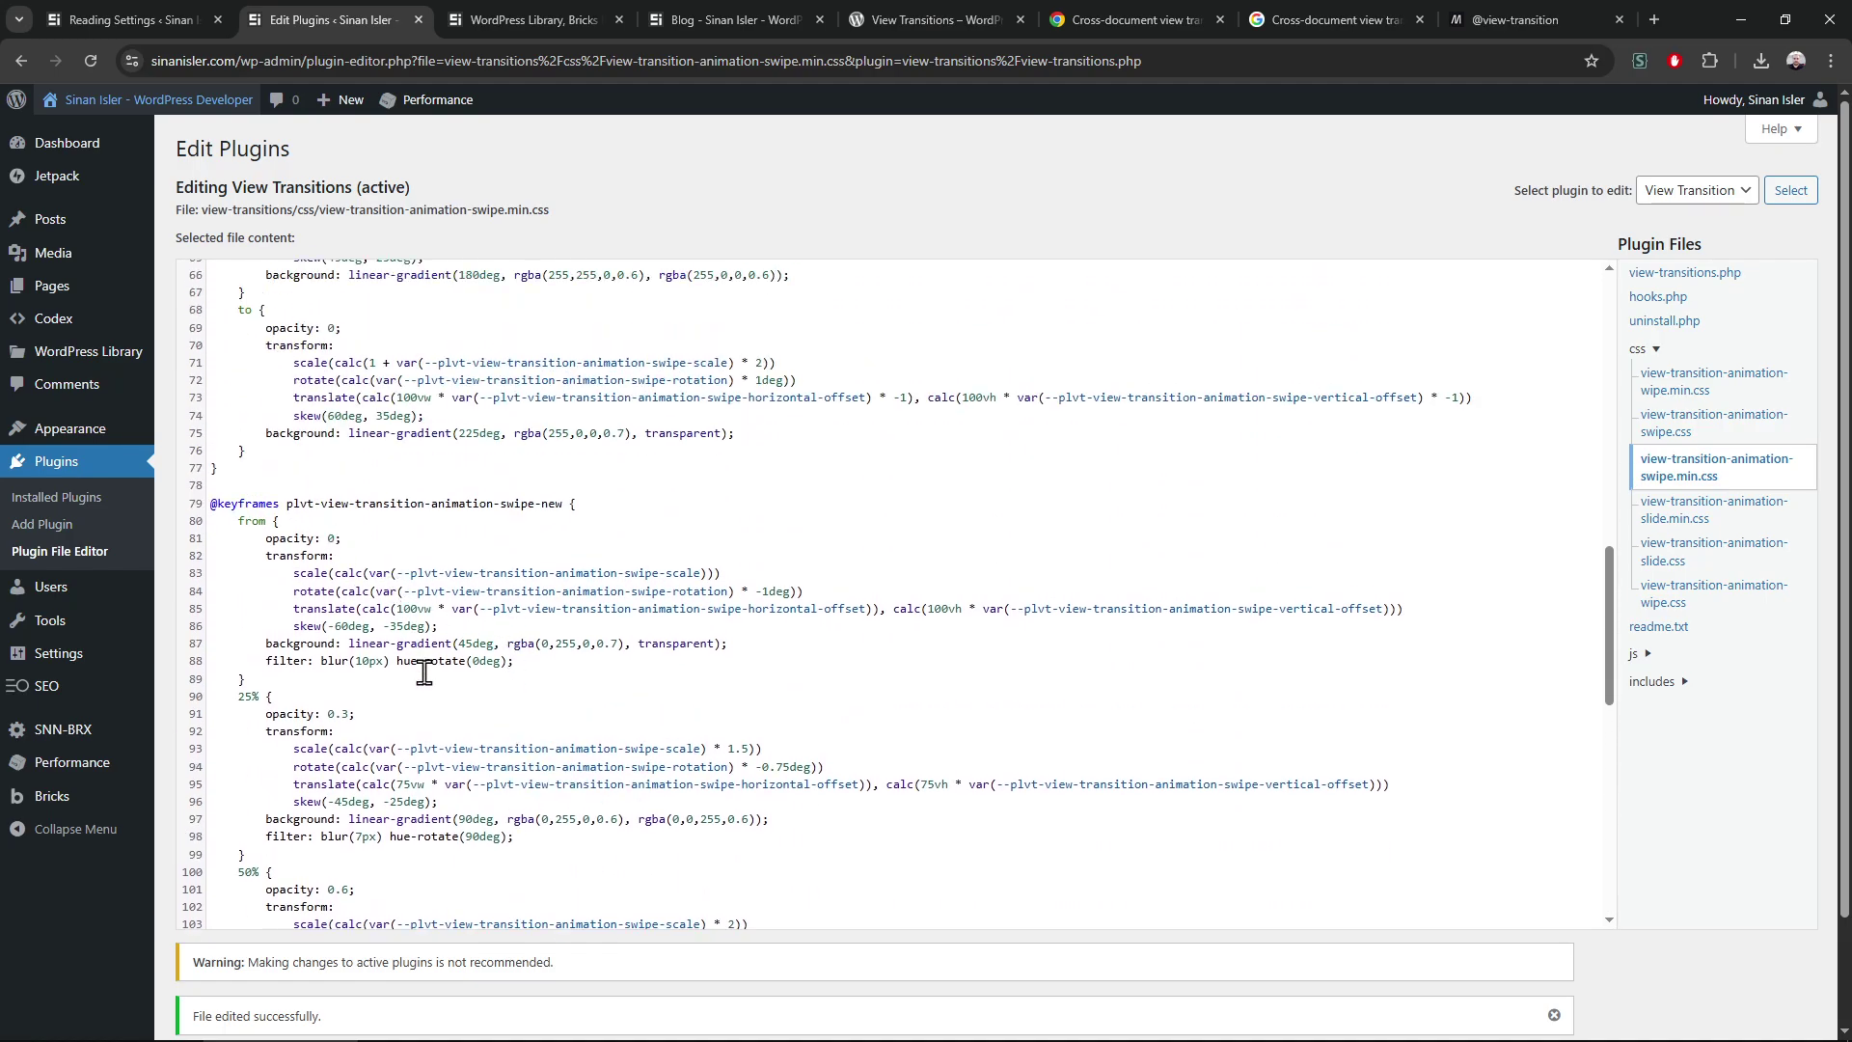
pyautogui.scroll(2, 422, 659)
pyautogui.scroll(3, 395, 519)
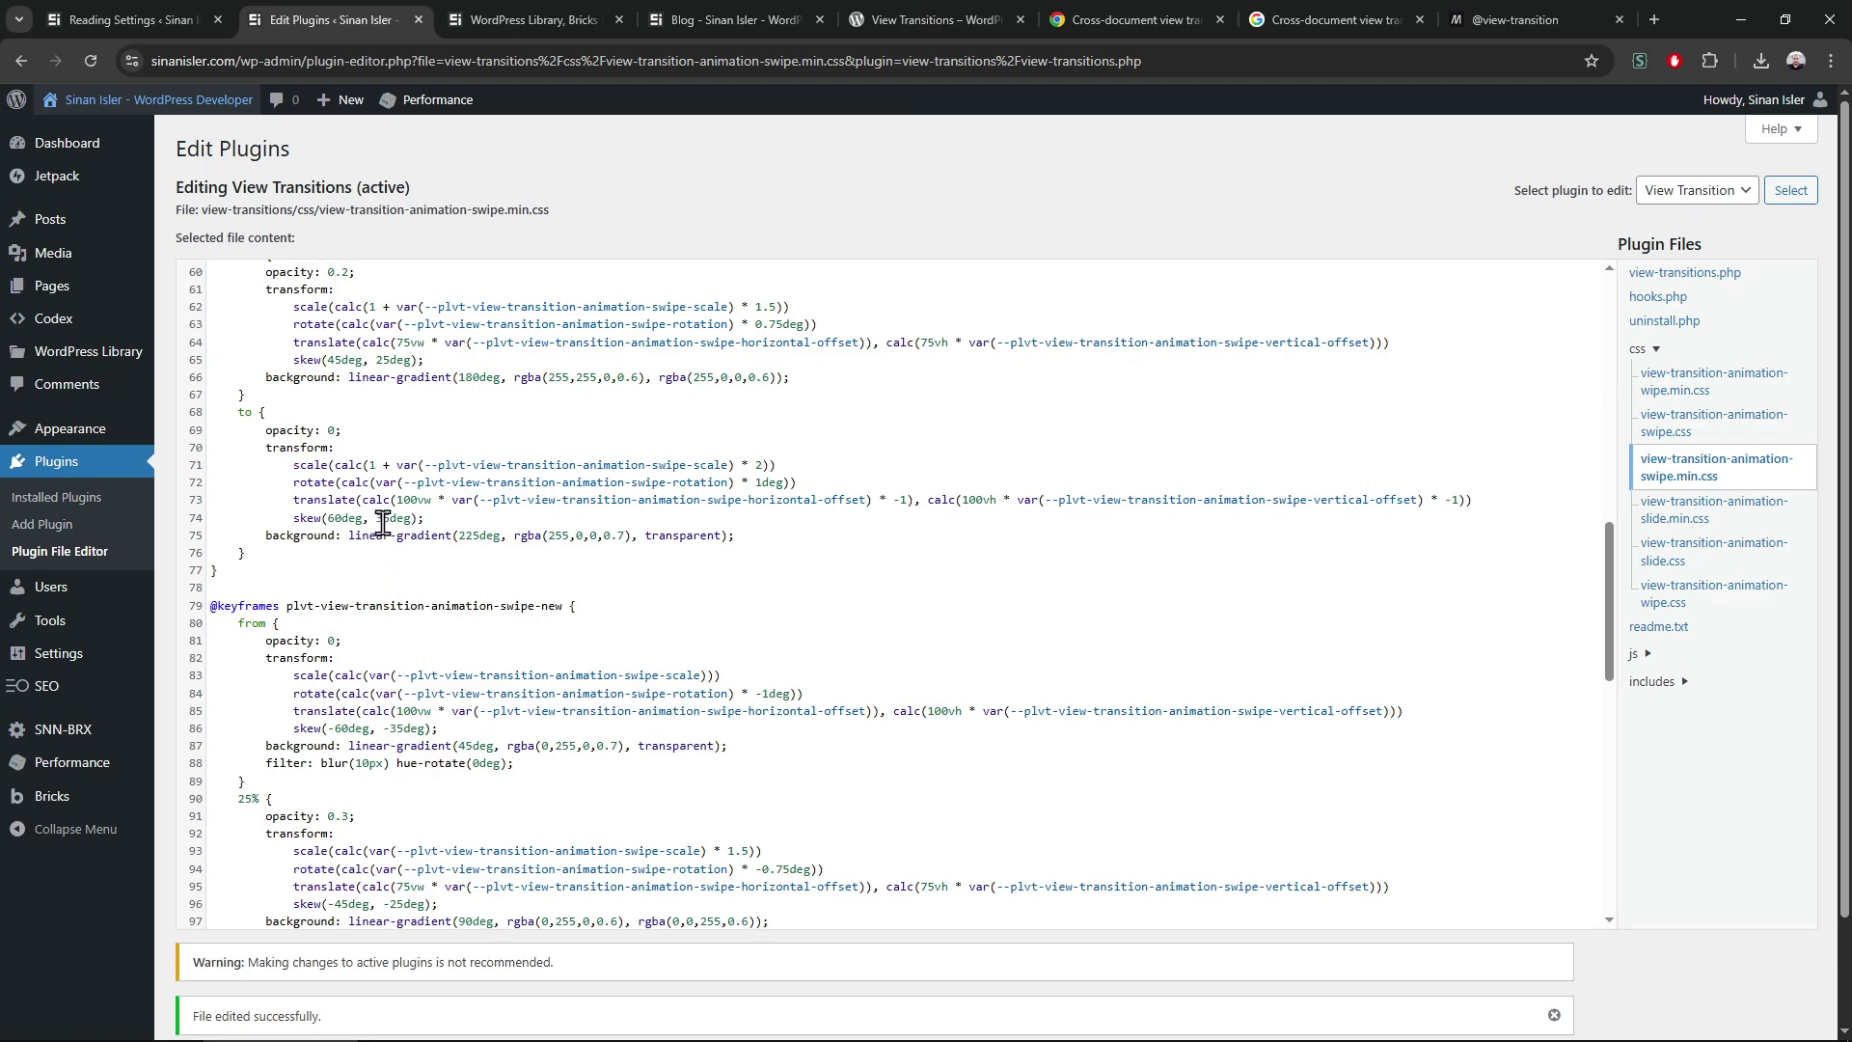
pyautogui.scroll(4, 384, 522)
pyautogui.scroll(4, 382, 521)
pyautogui.scroll(2, 406, 551)
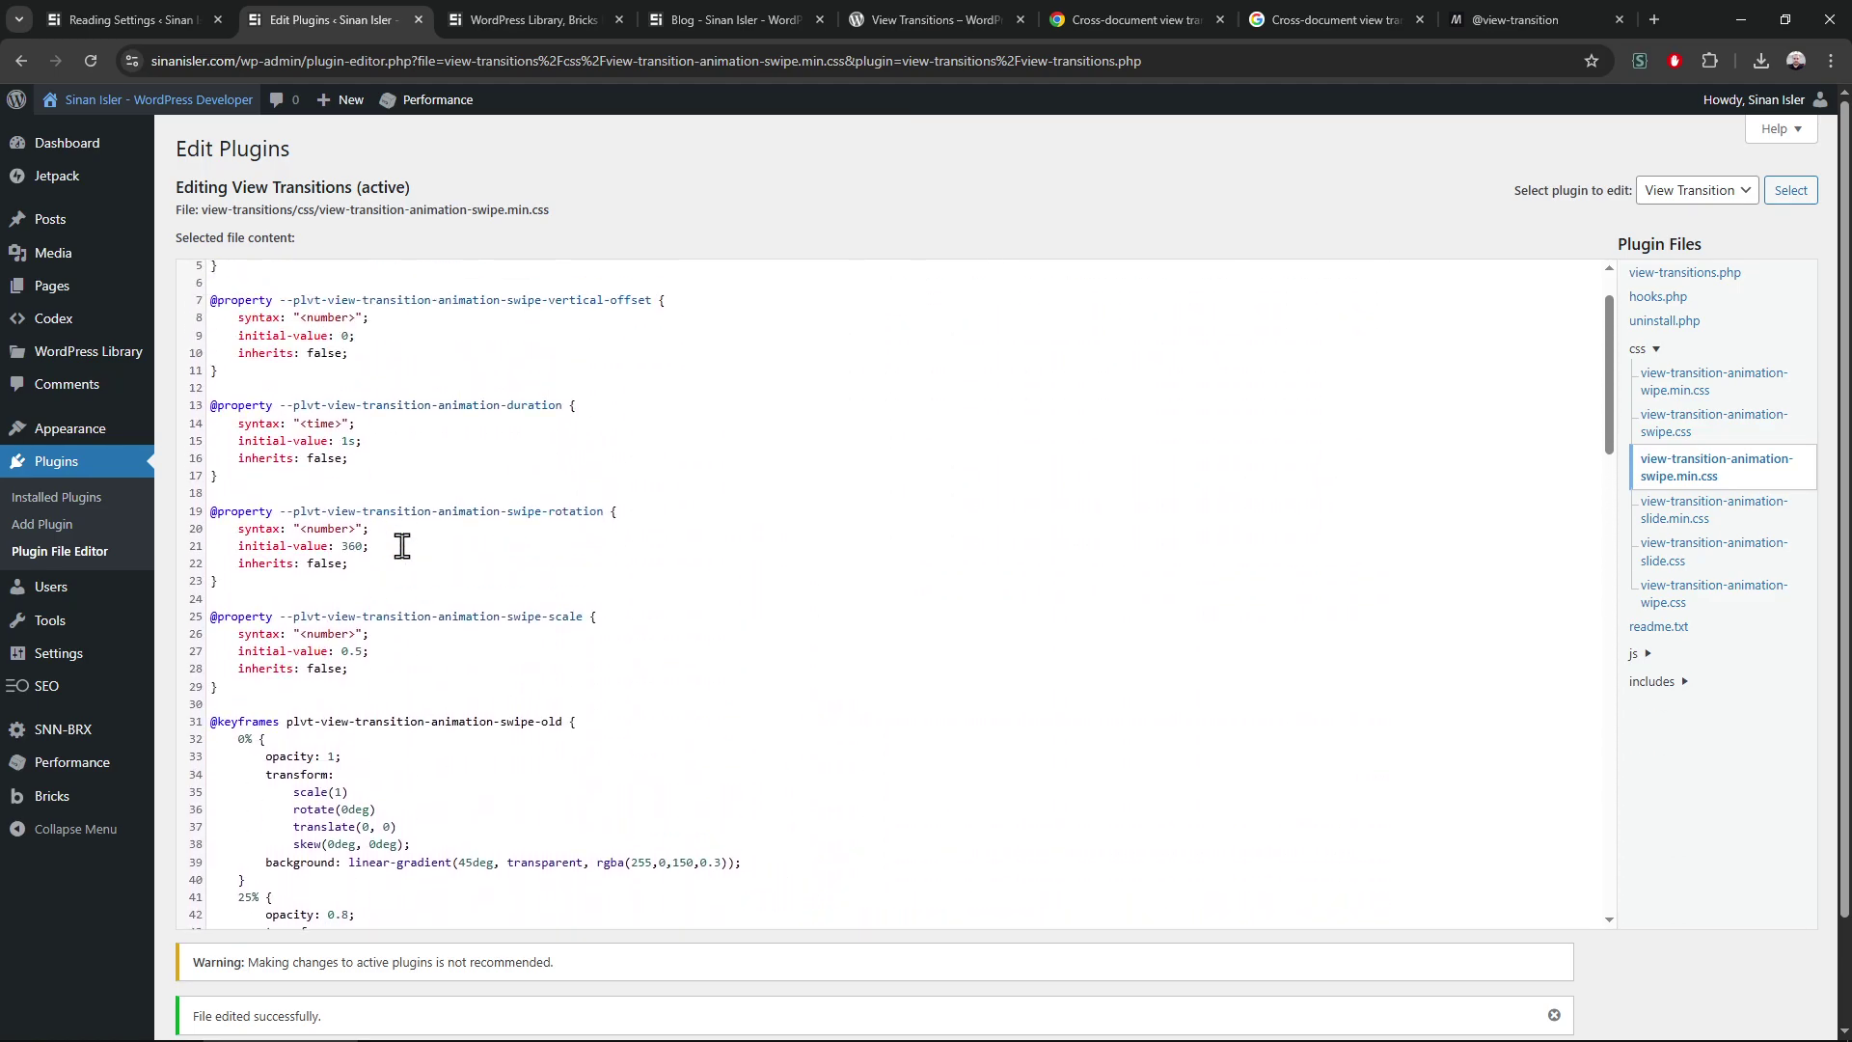
pyautogui.scroll(2, 442, 628)
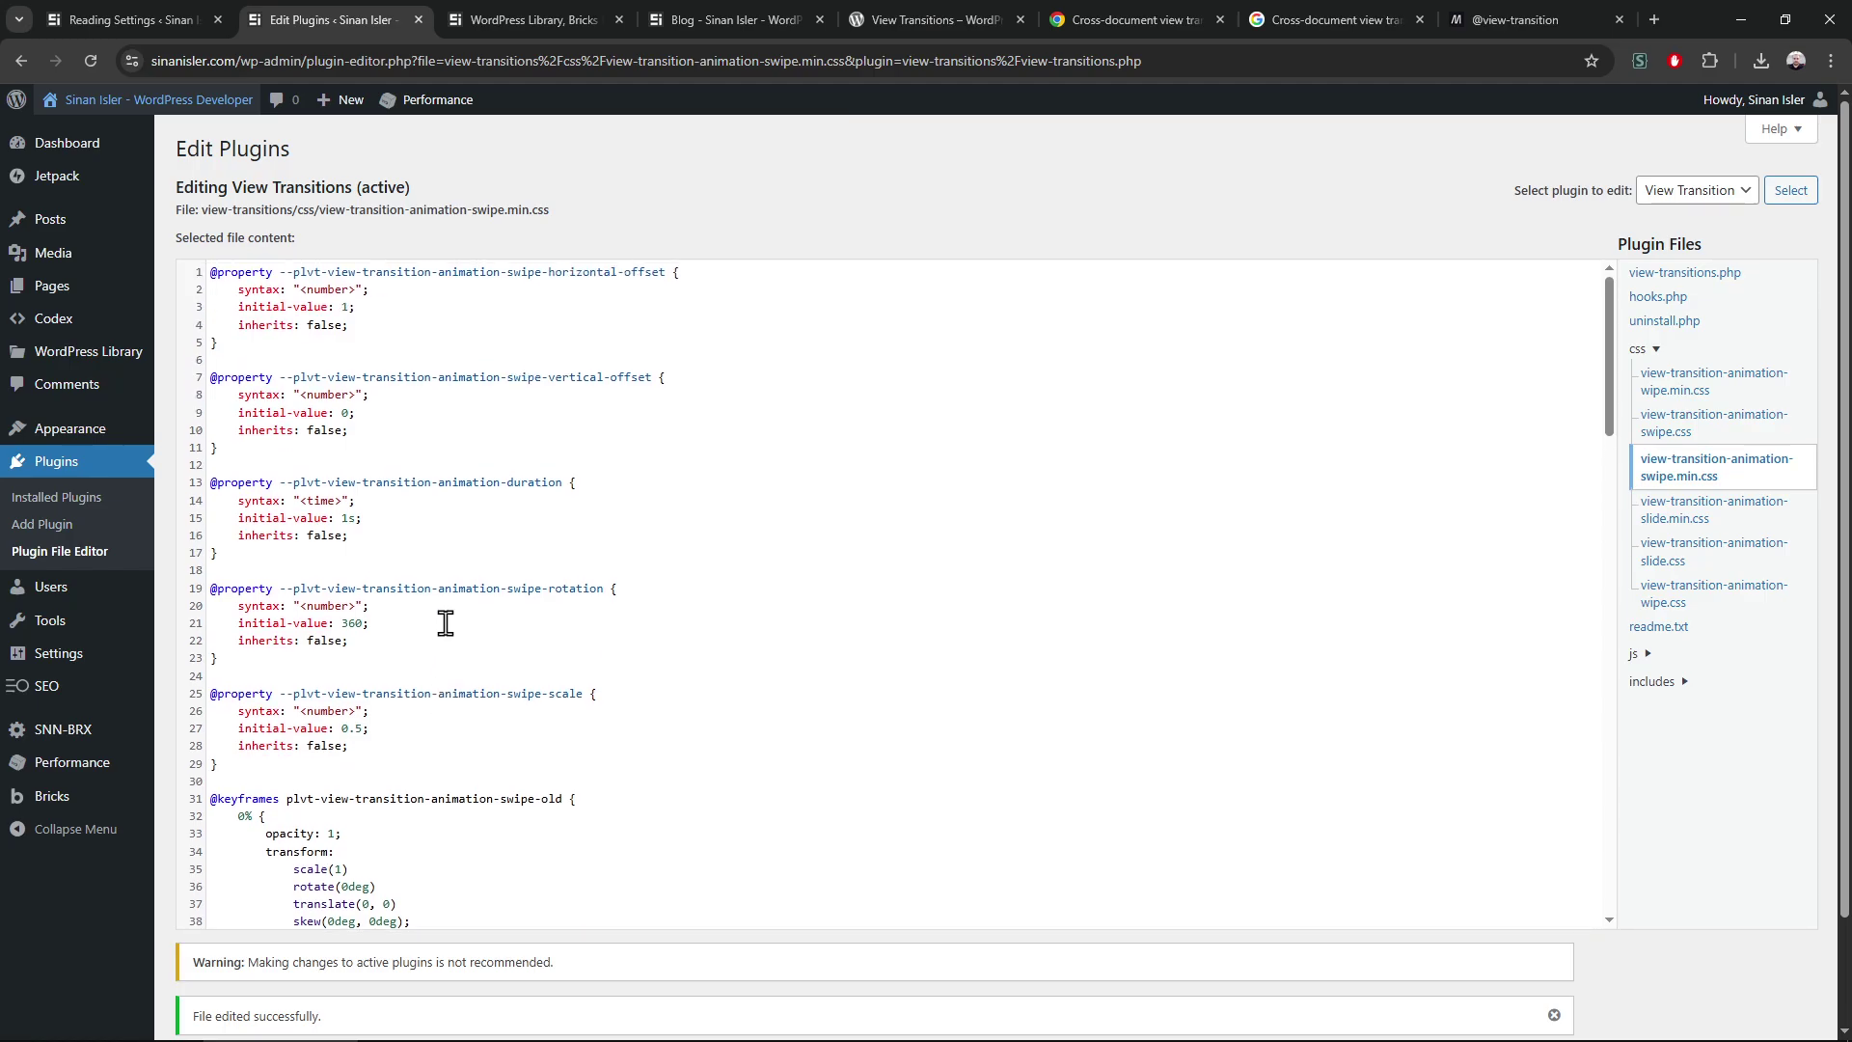
pyautogui.scroll(-4, 443, 619)
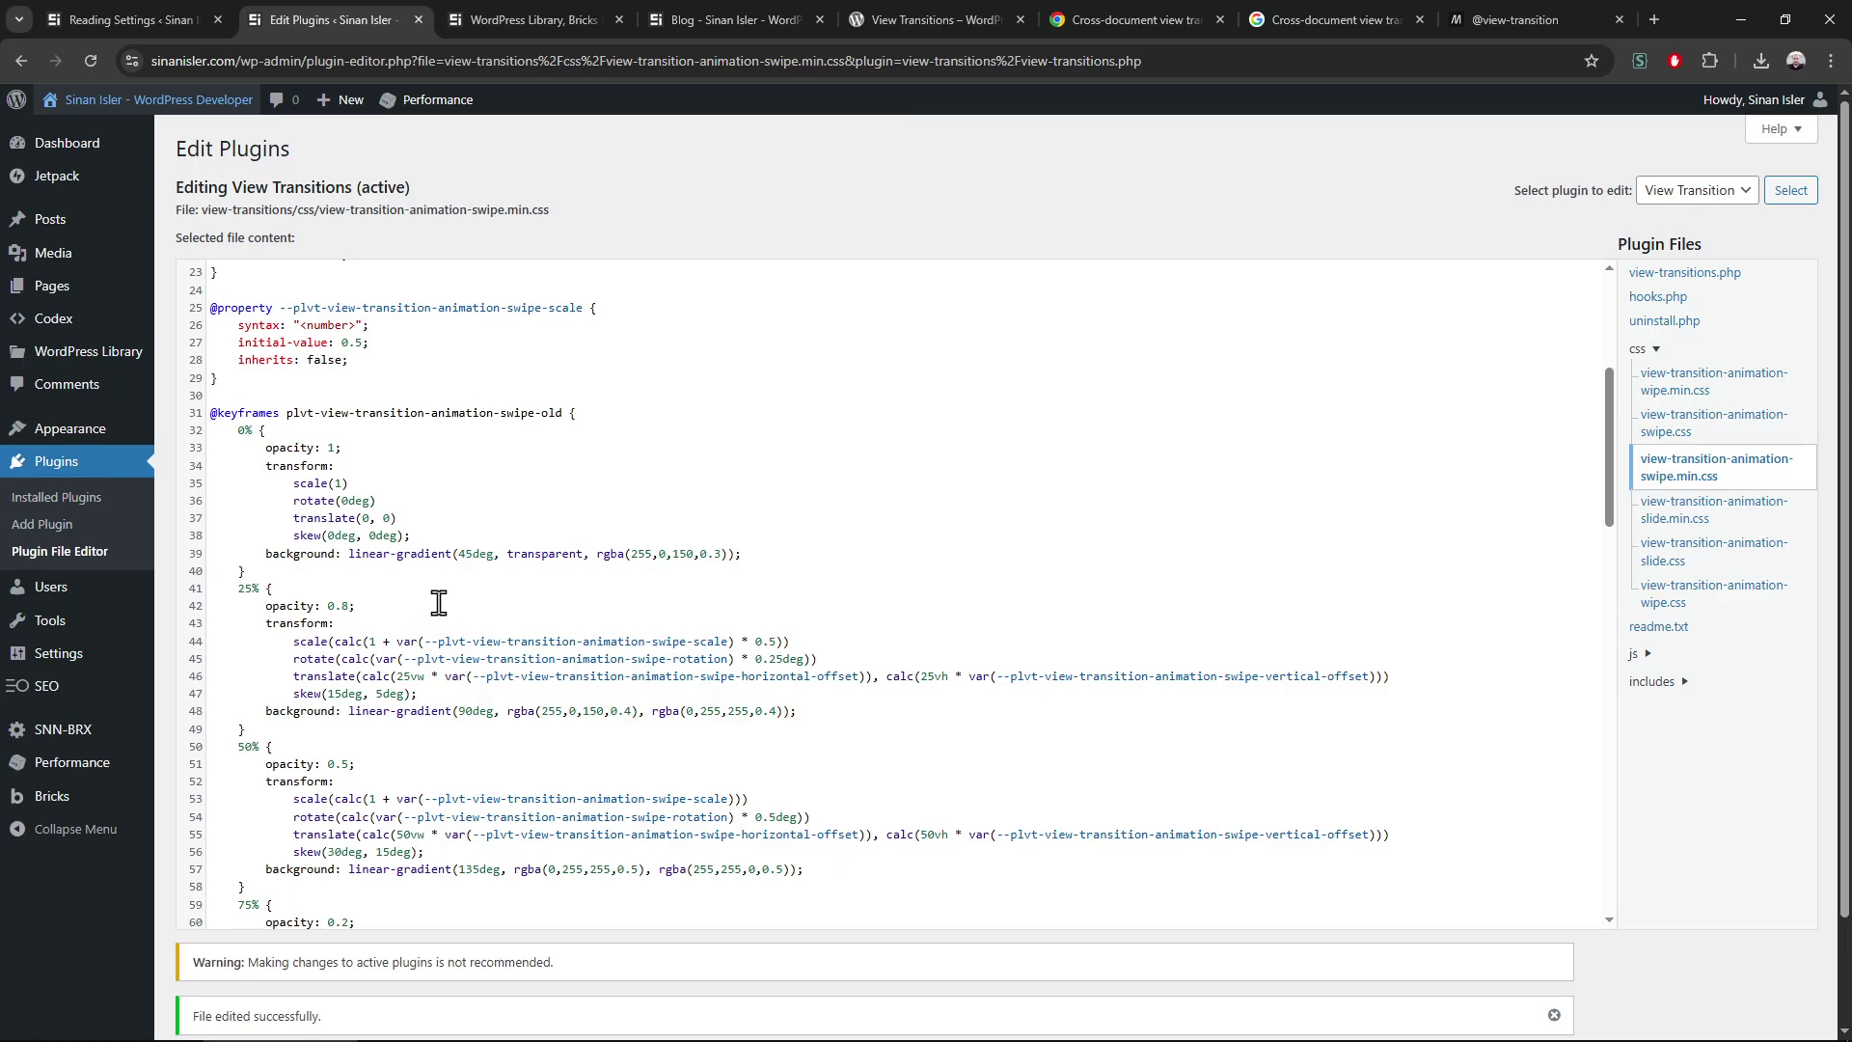
pyautogui.scroll(-10, 439, 602)
# Change swipe.min.css line 134 easing from 1.55 to 3.55, save, and select all its code
pyautogui.click(654, 478)
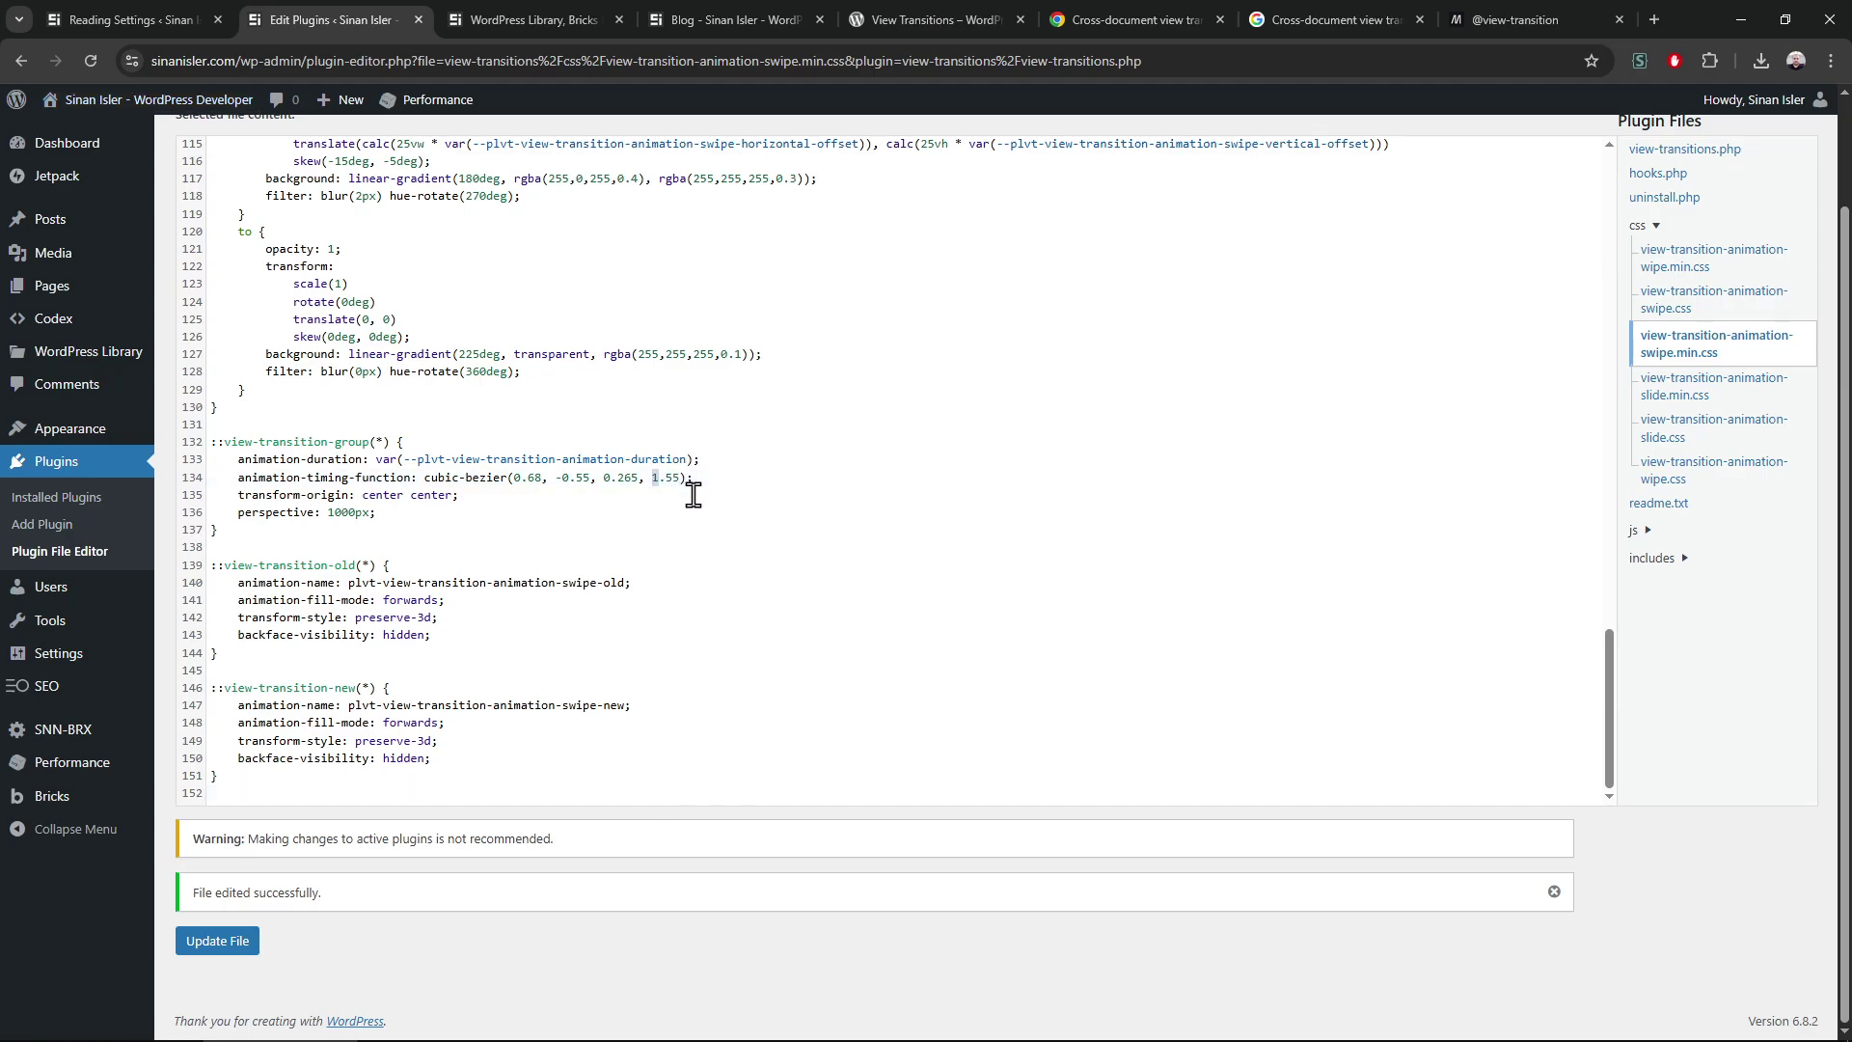
pyautogui.write('3')
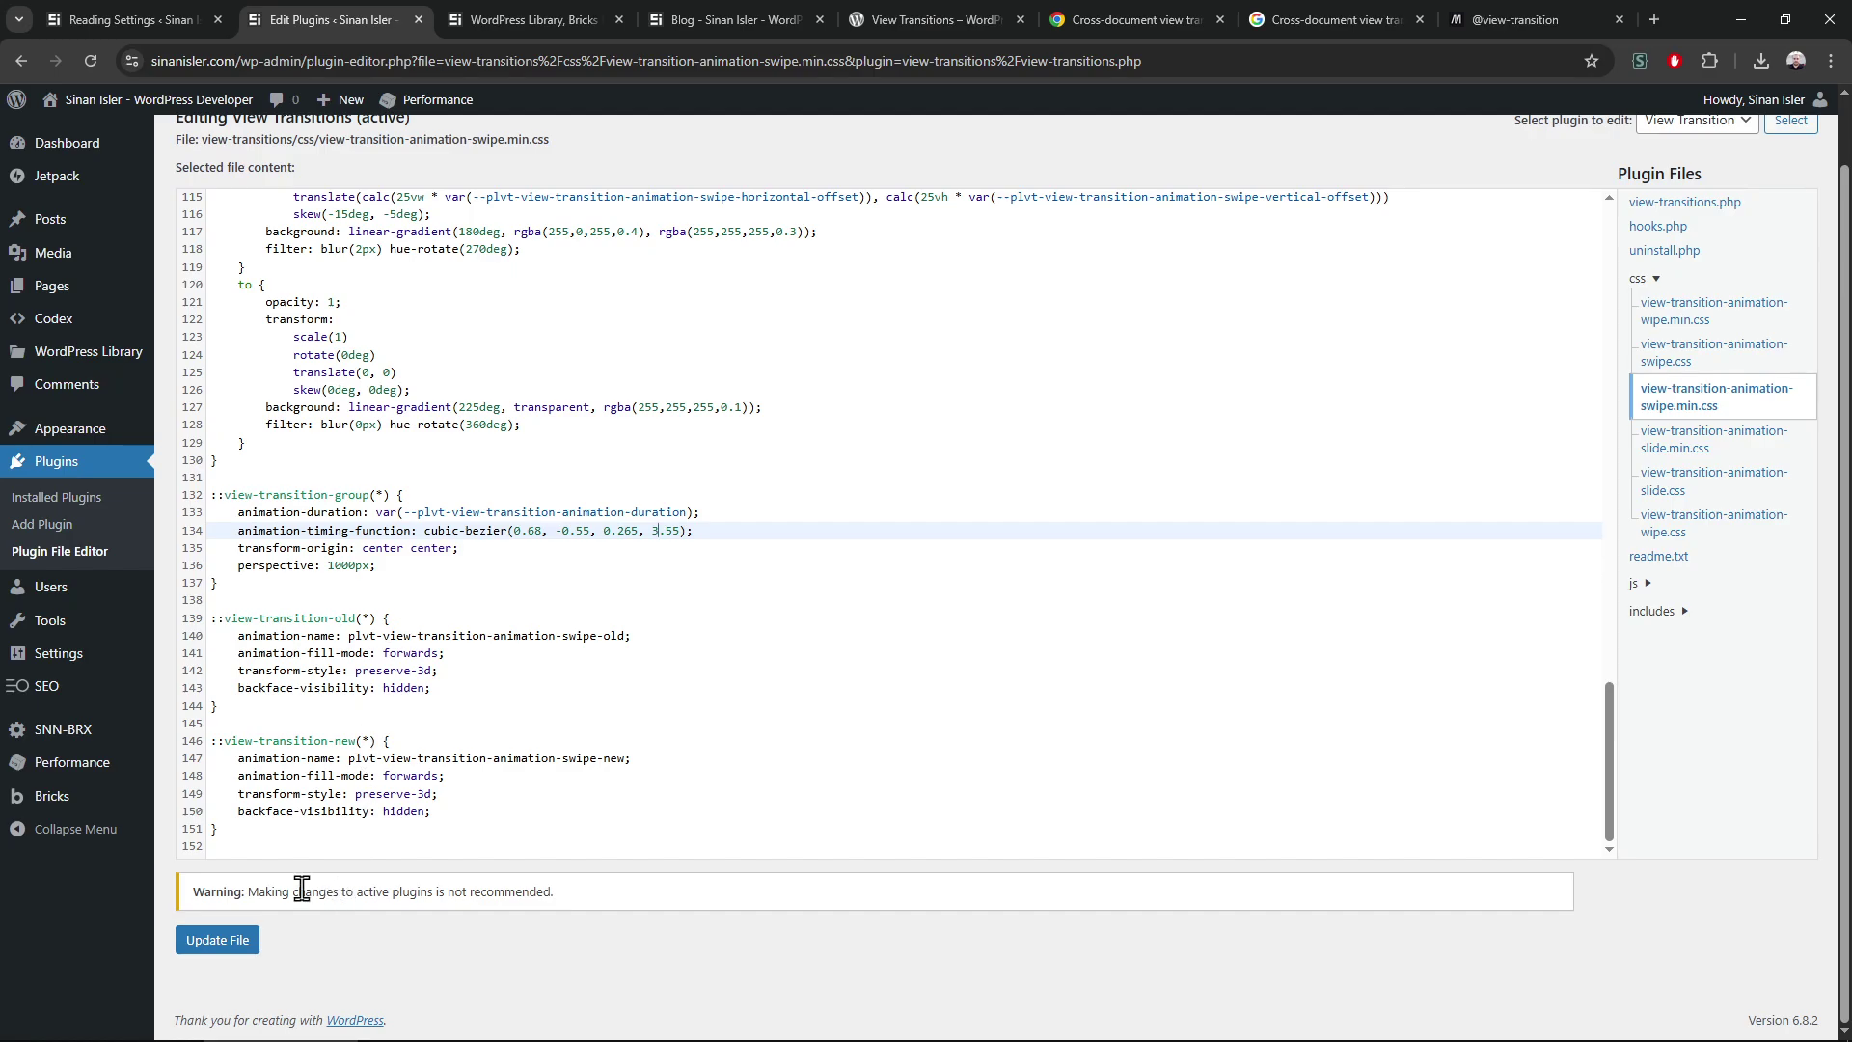
pyautogui.click(218, 940)
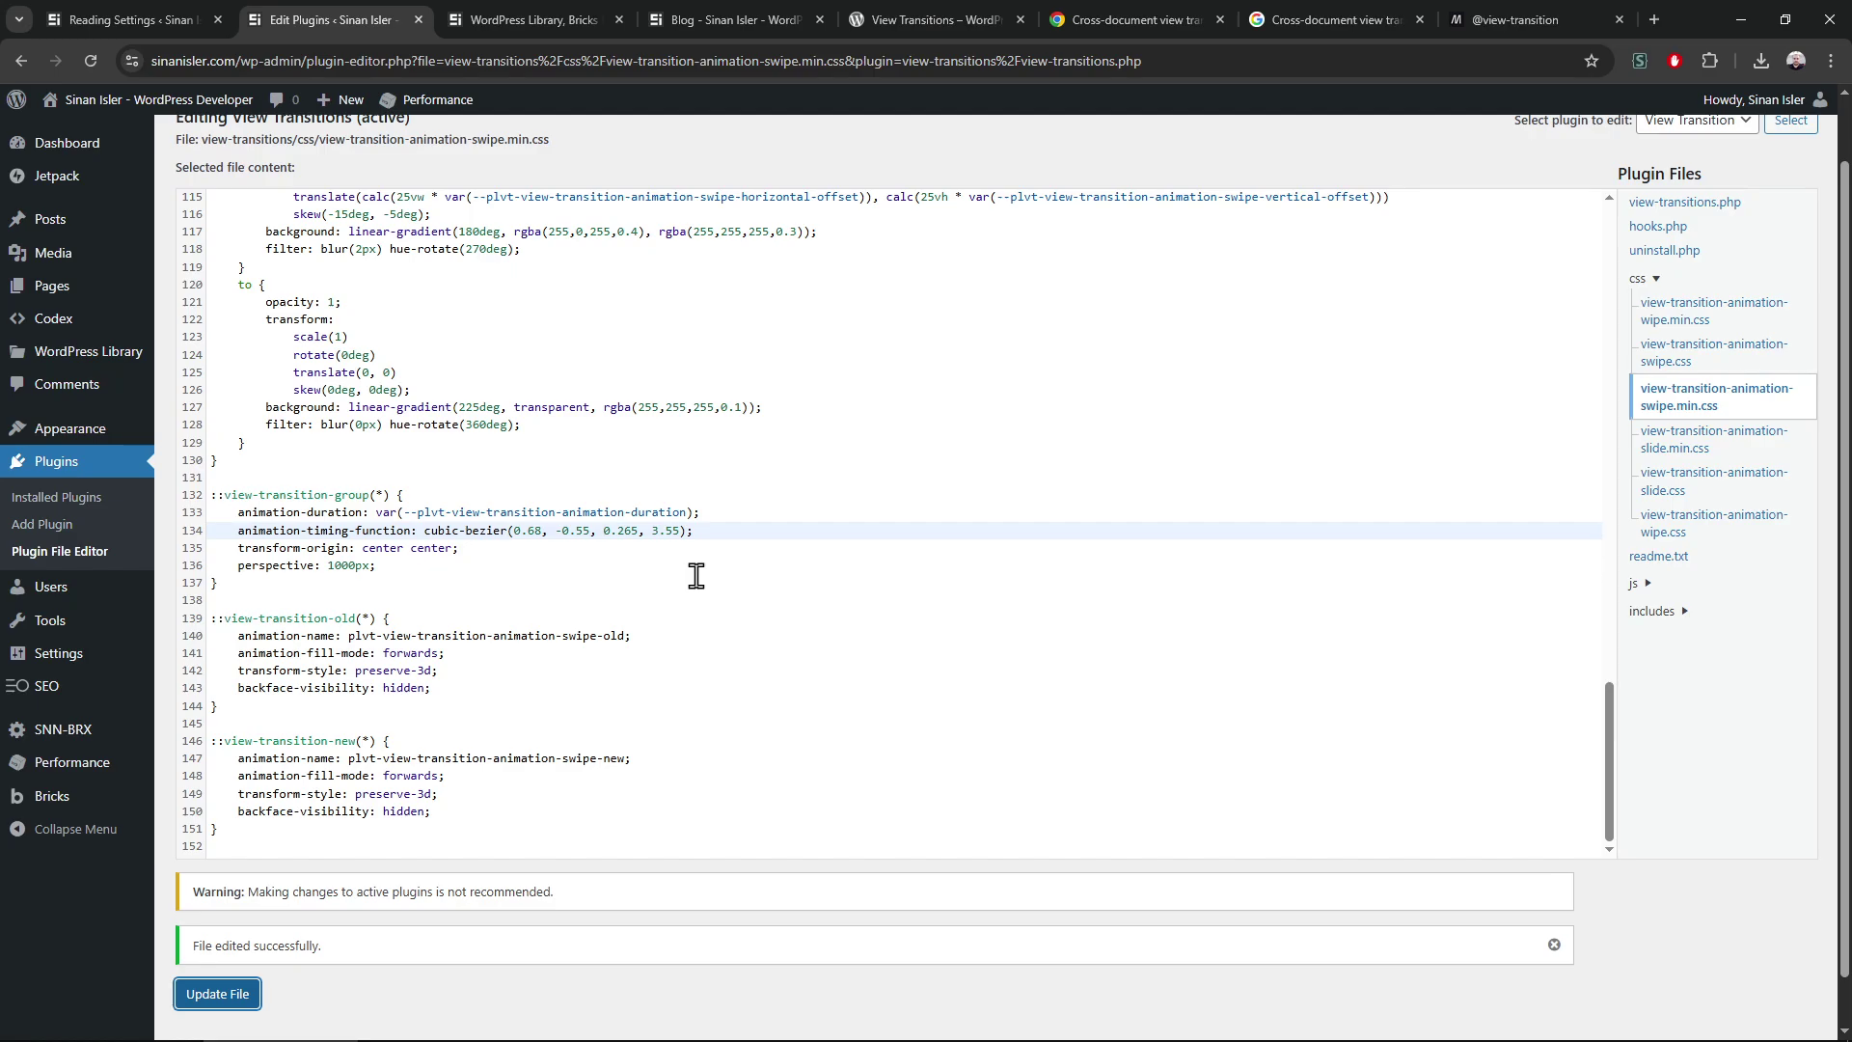
pyautogui.click(799, 653)
pyautogui.hotkey('ctrl', 'a')
pyautogui.hotkey('ctrl', 'c')
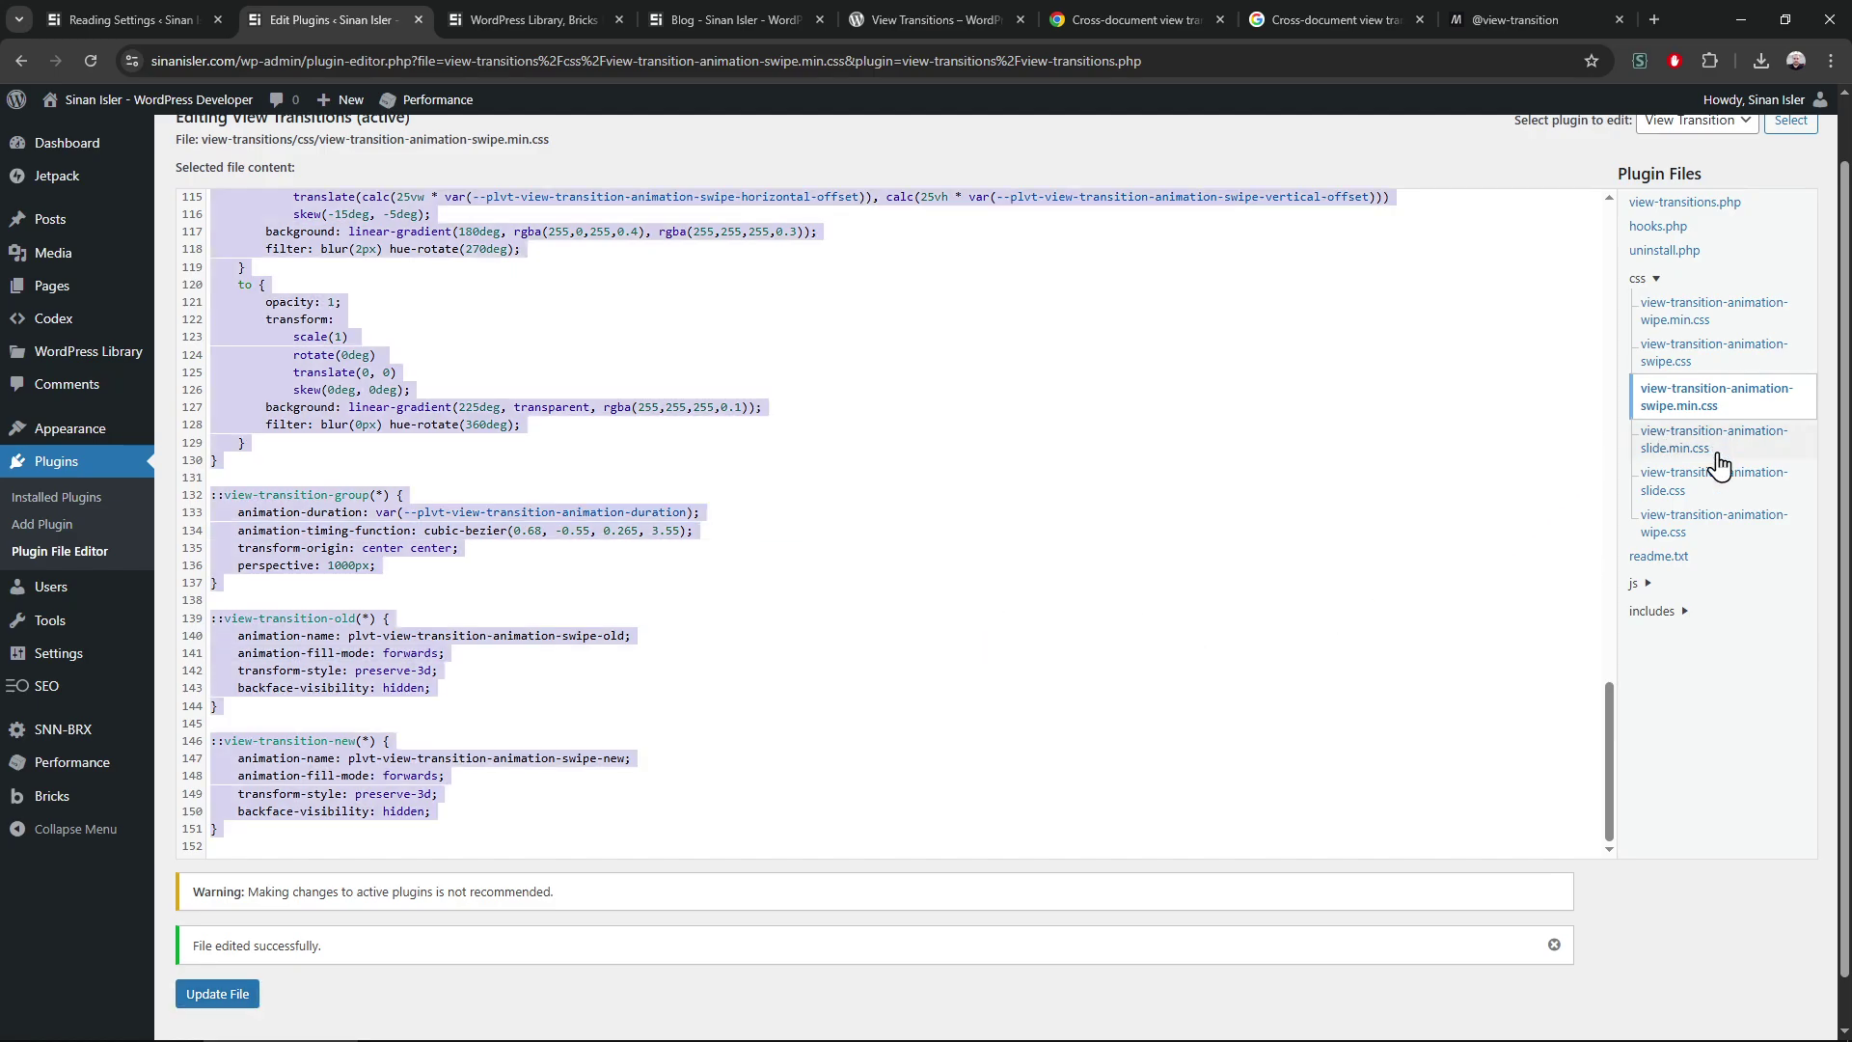
# Replace swipe.css contents with the updated minified animation code and save it
pyautogui.click(1715, 351)
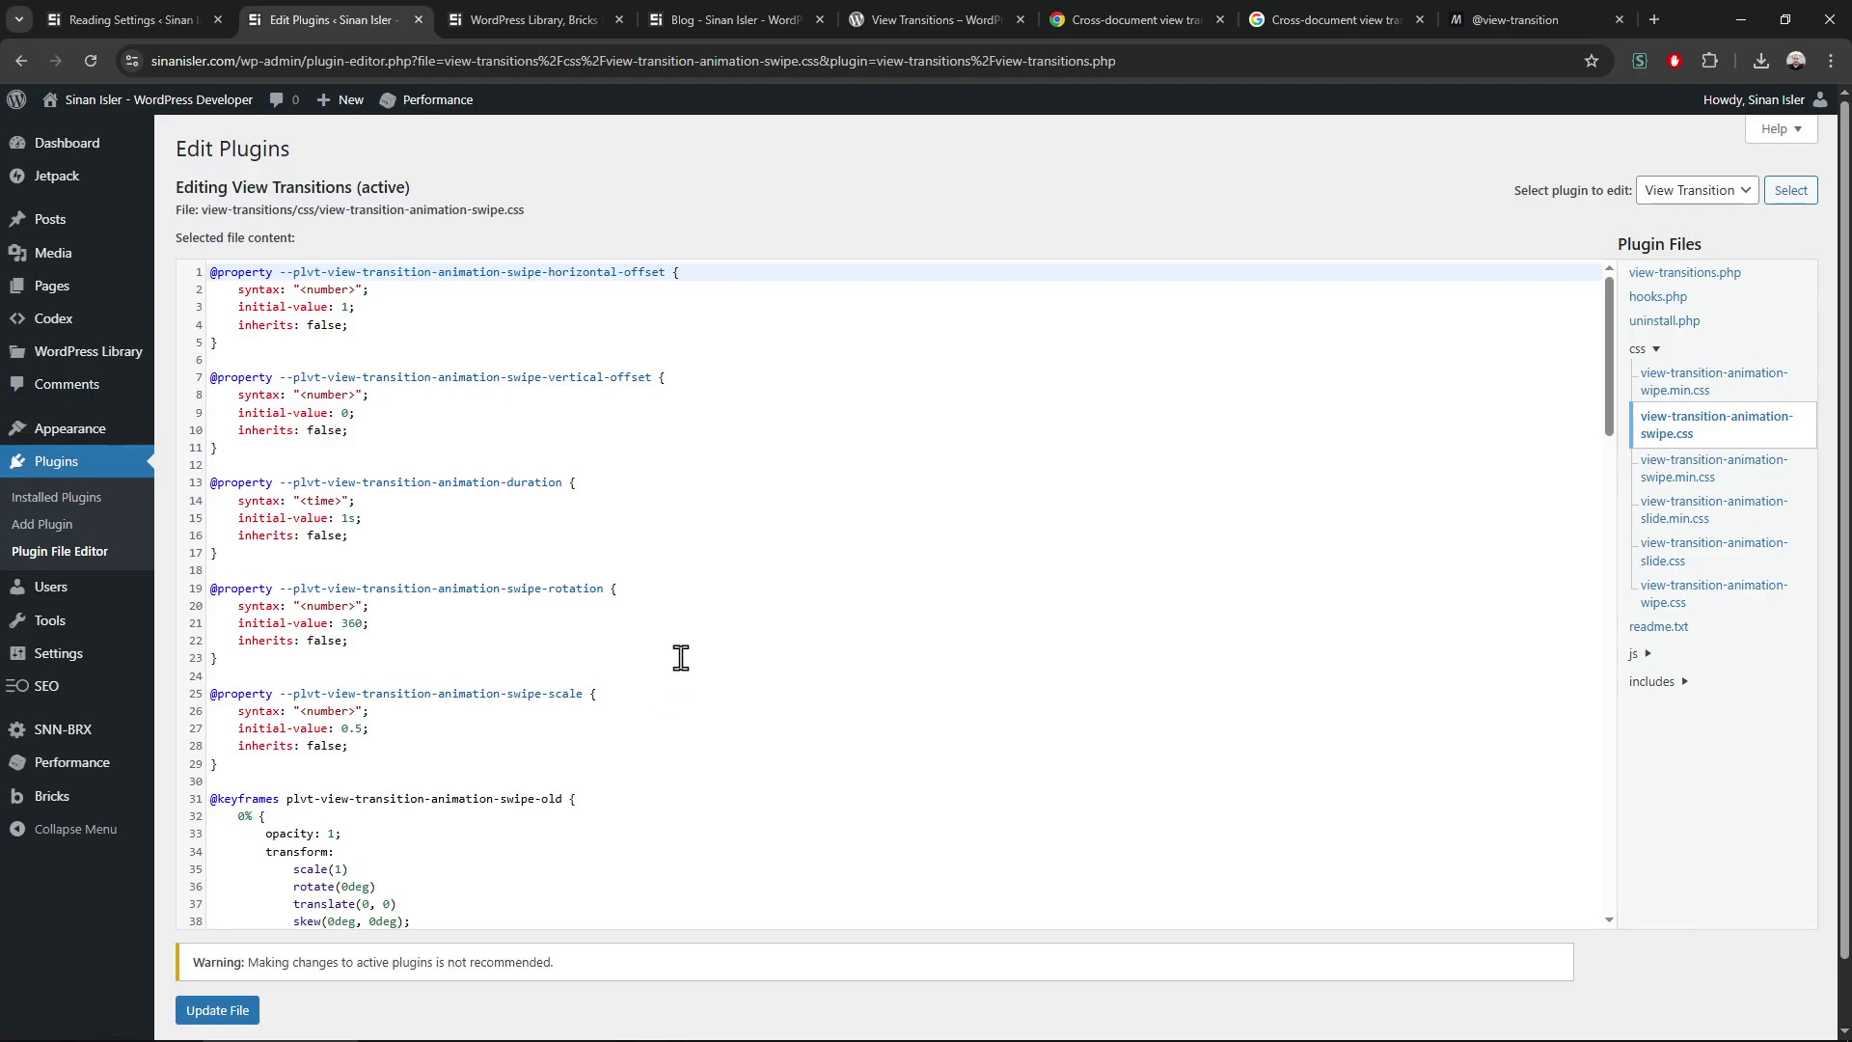
pyautogui.click(681, 659)
pyautogui.hotkey('ctrl', 'a')
pyautogui.hotkey('ctrl', 'v')
pyautogui.click(218, 1010)
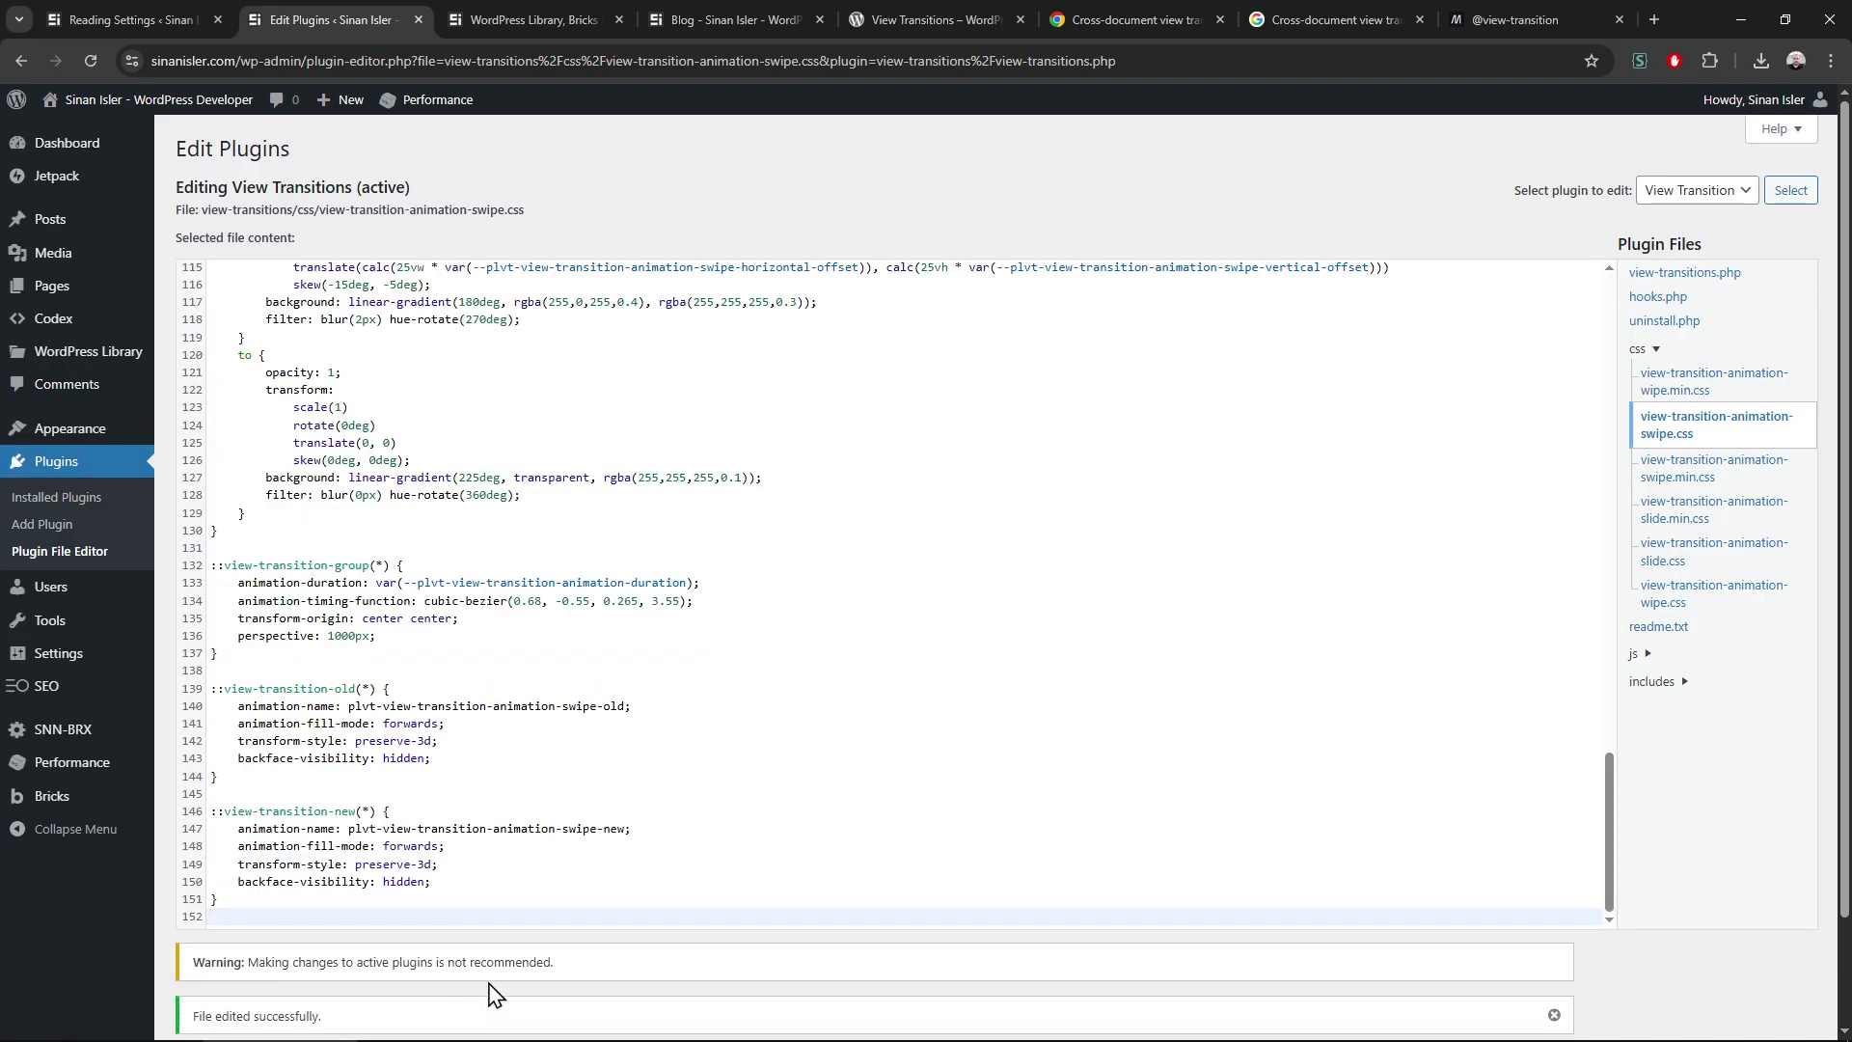
pyautogui.click(521, 18)
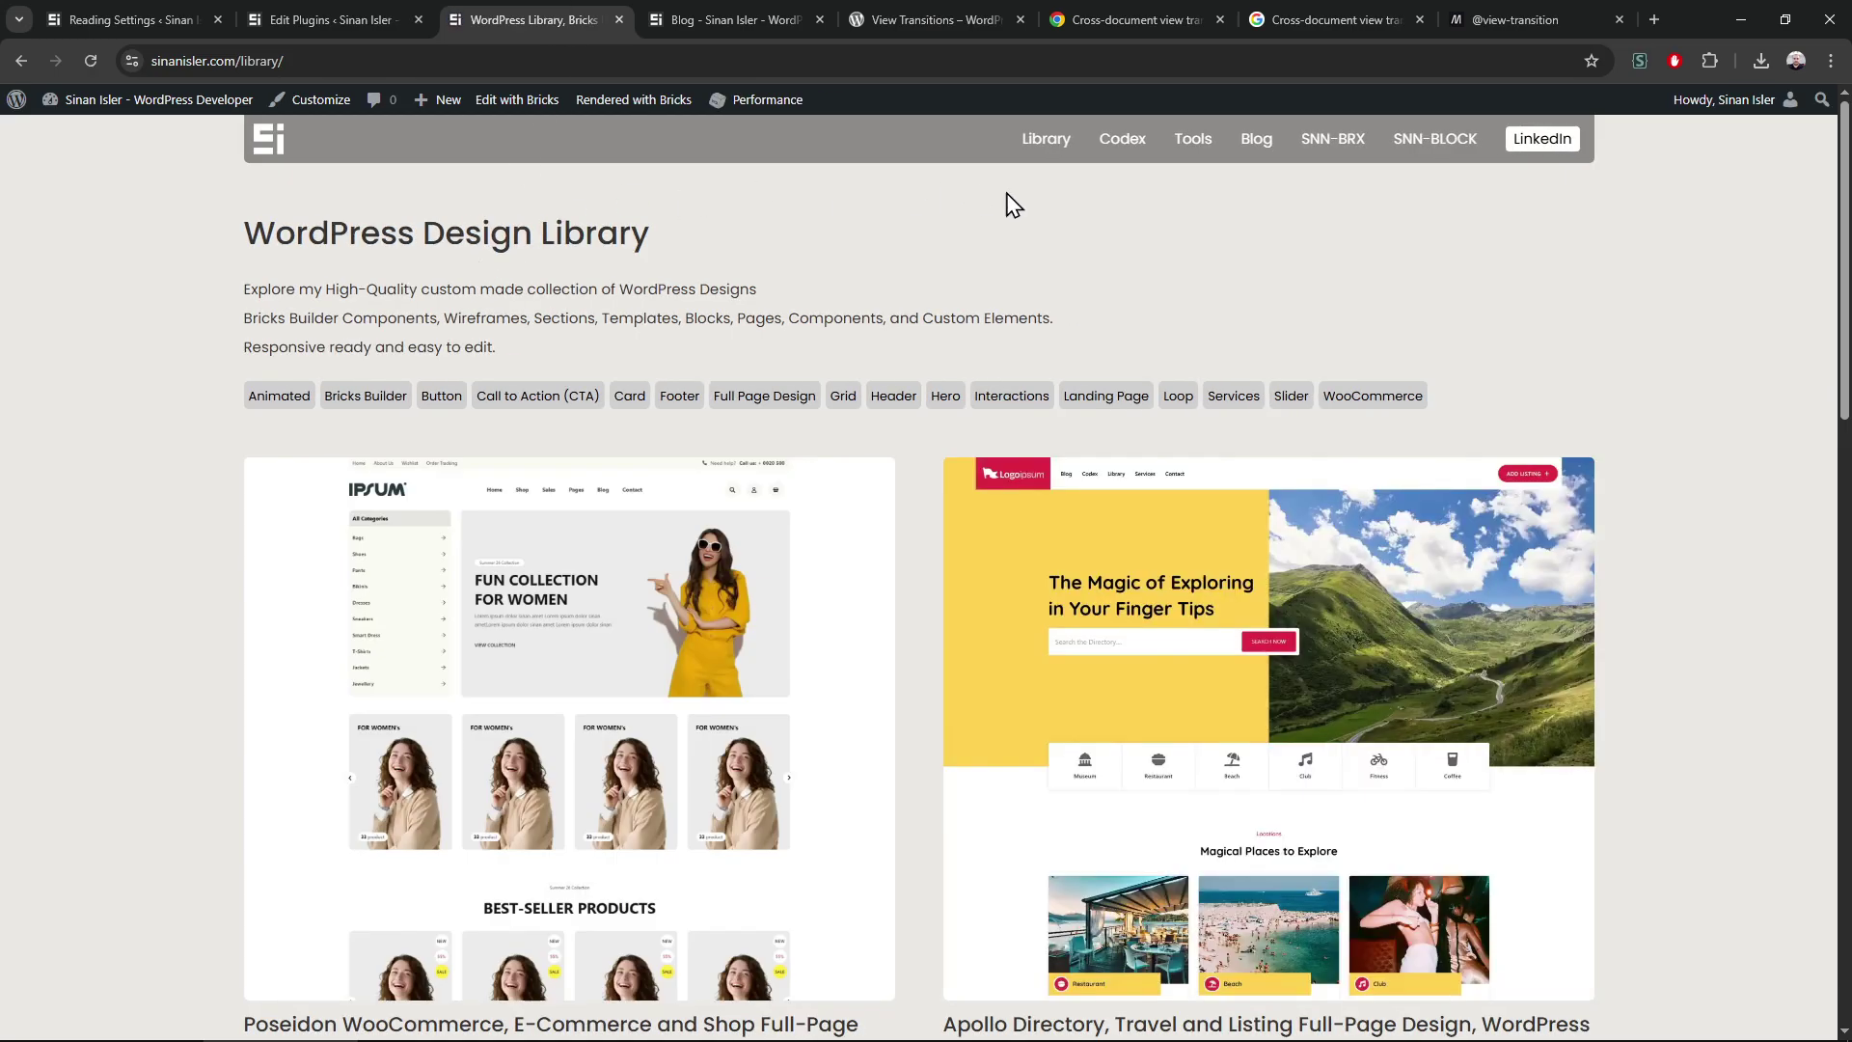
pyautogui.click(1046, 138)
pyautogui.click(1122, 139)
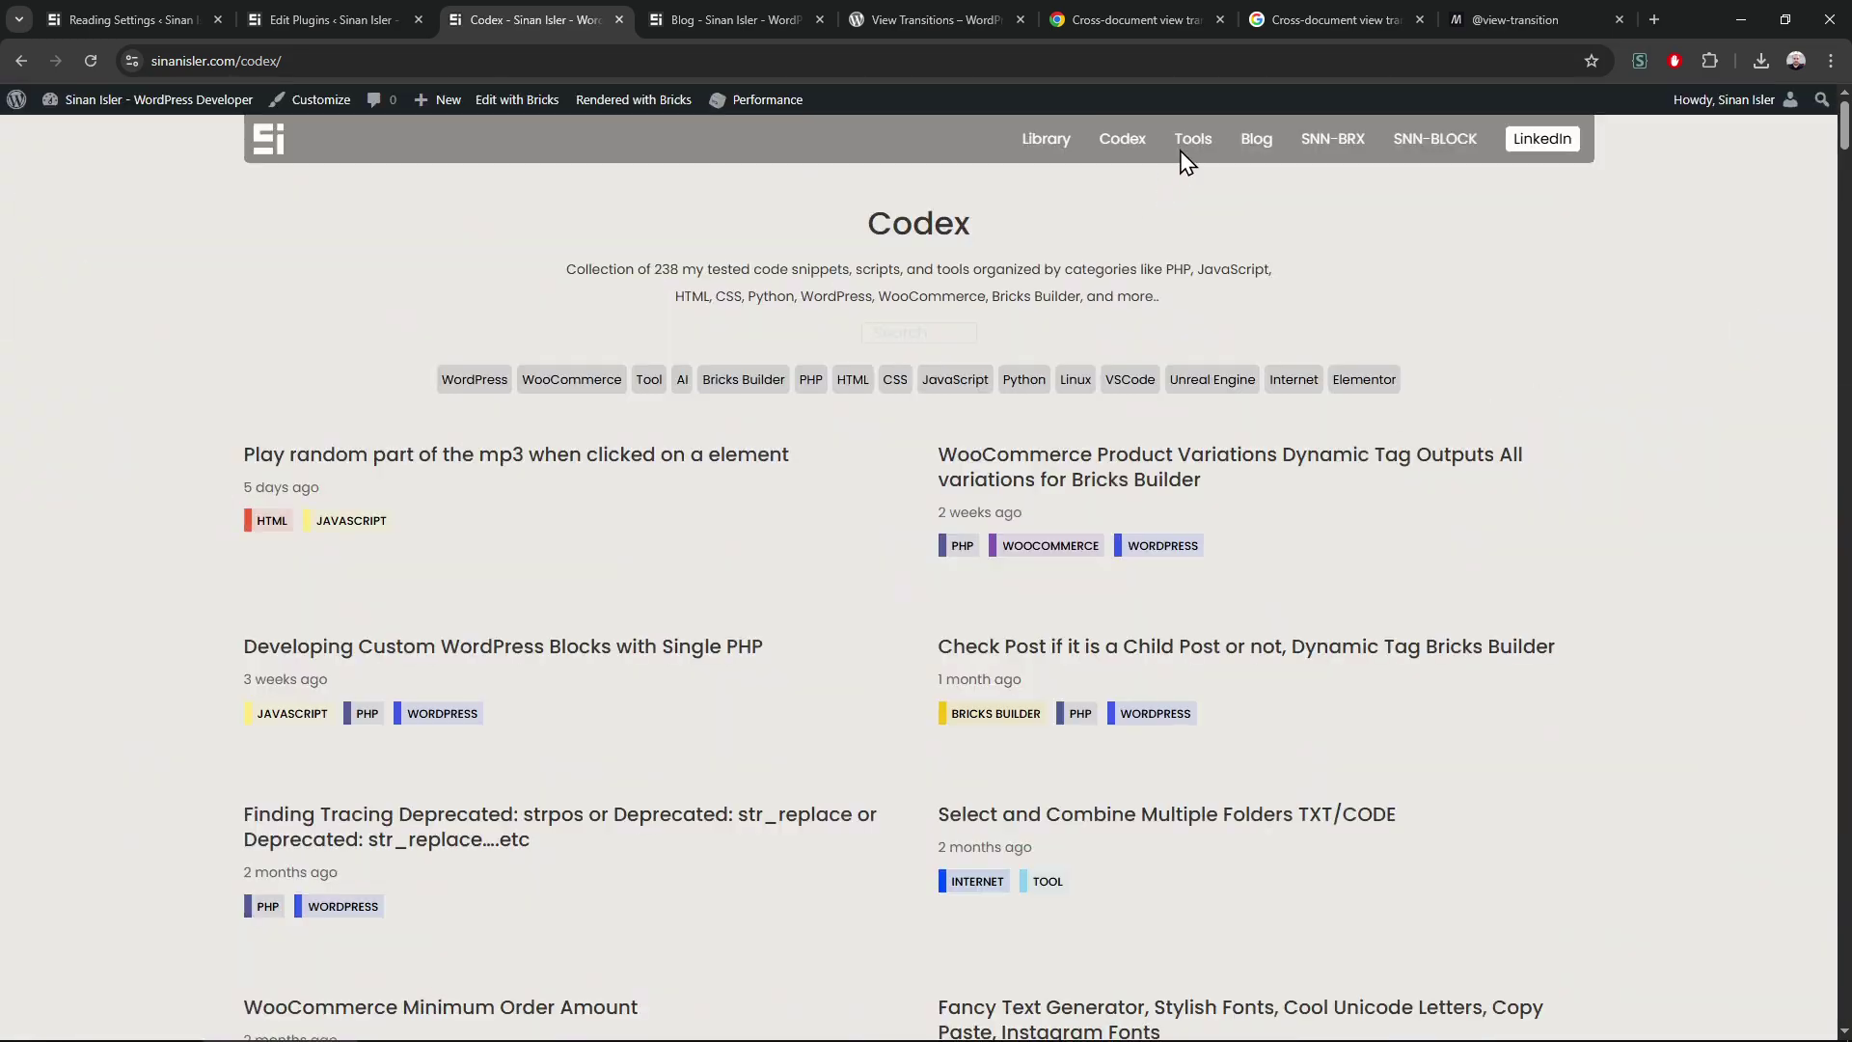
pyautogui.click(1191, 140)
pyautogui.click(331, 19)
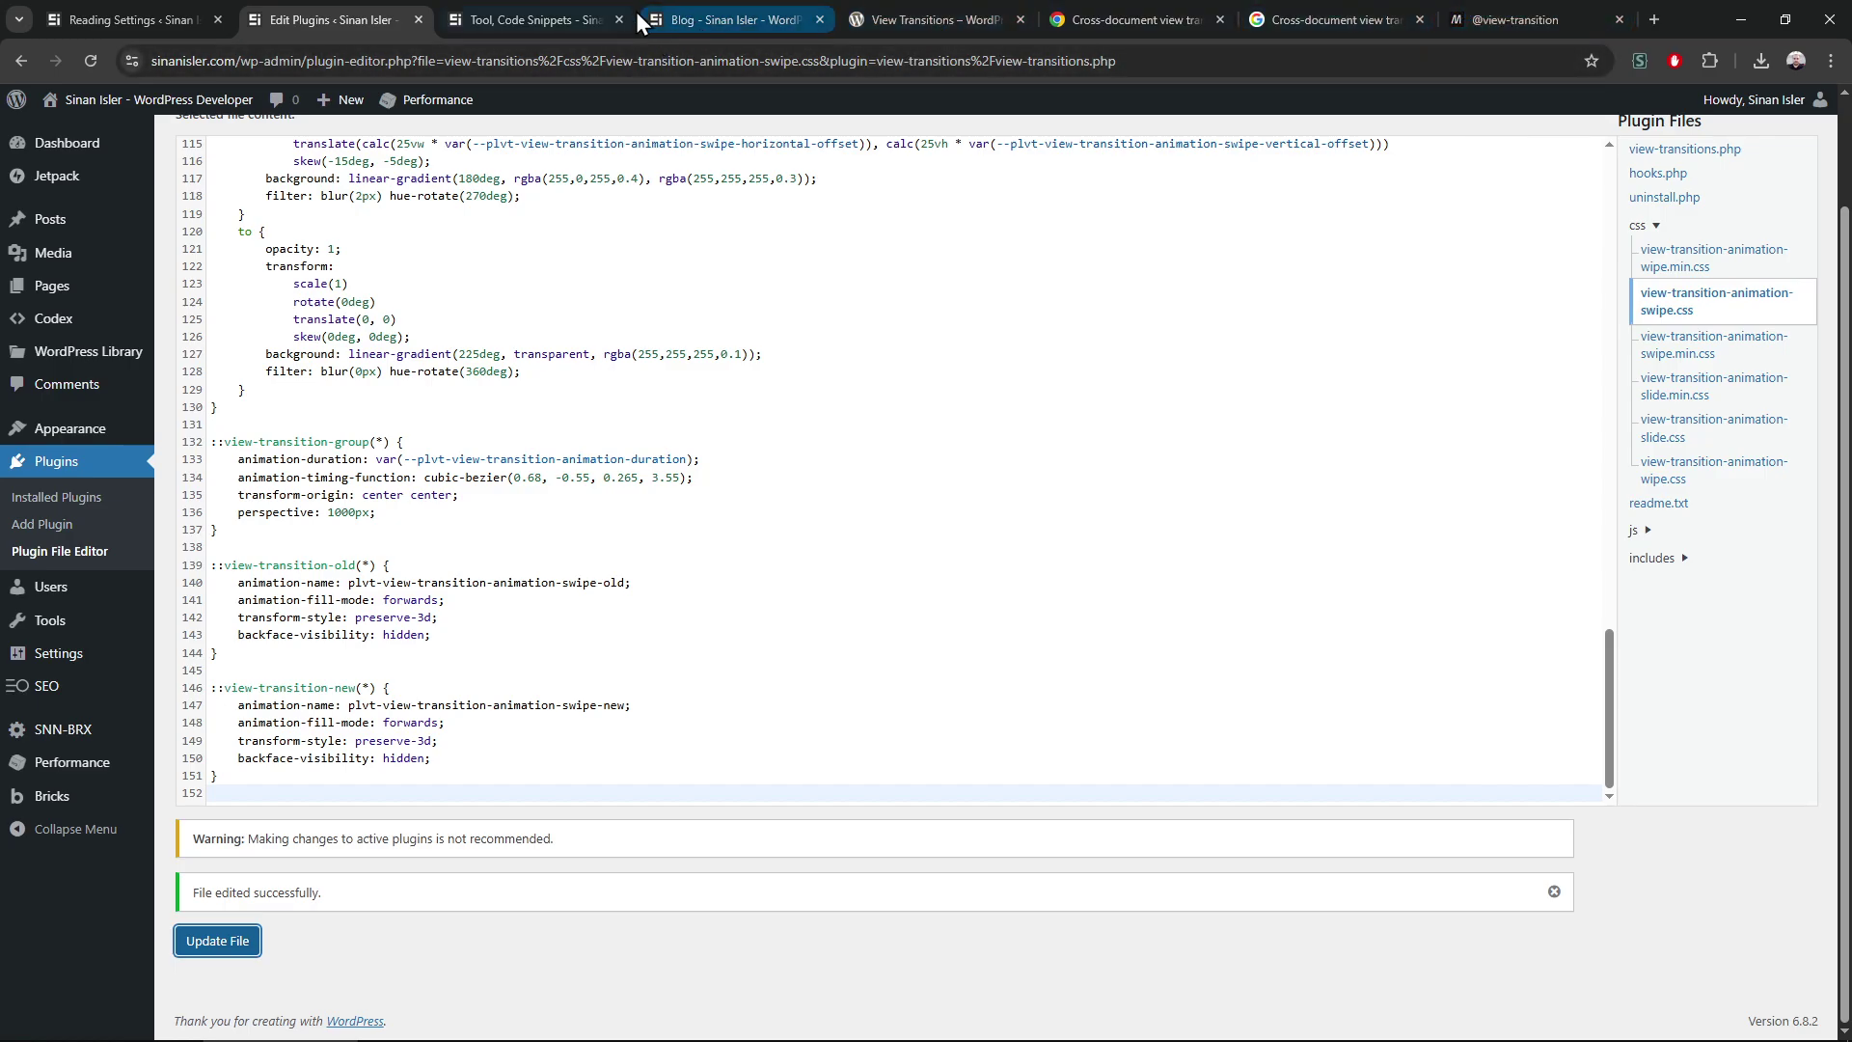
# Open the WordPress Performance Team profile from the View Transitions plugin page in a new tab
pyautogui.click(957, 12)
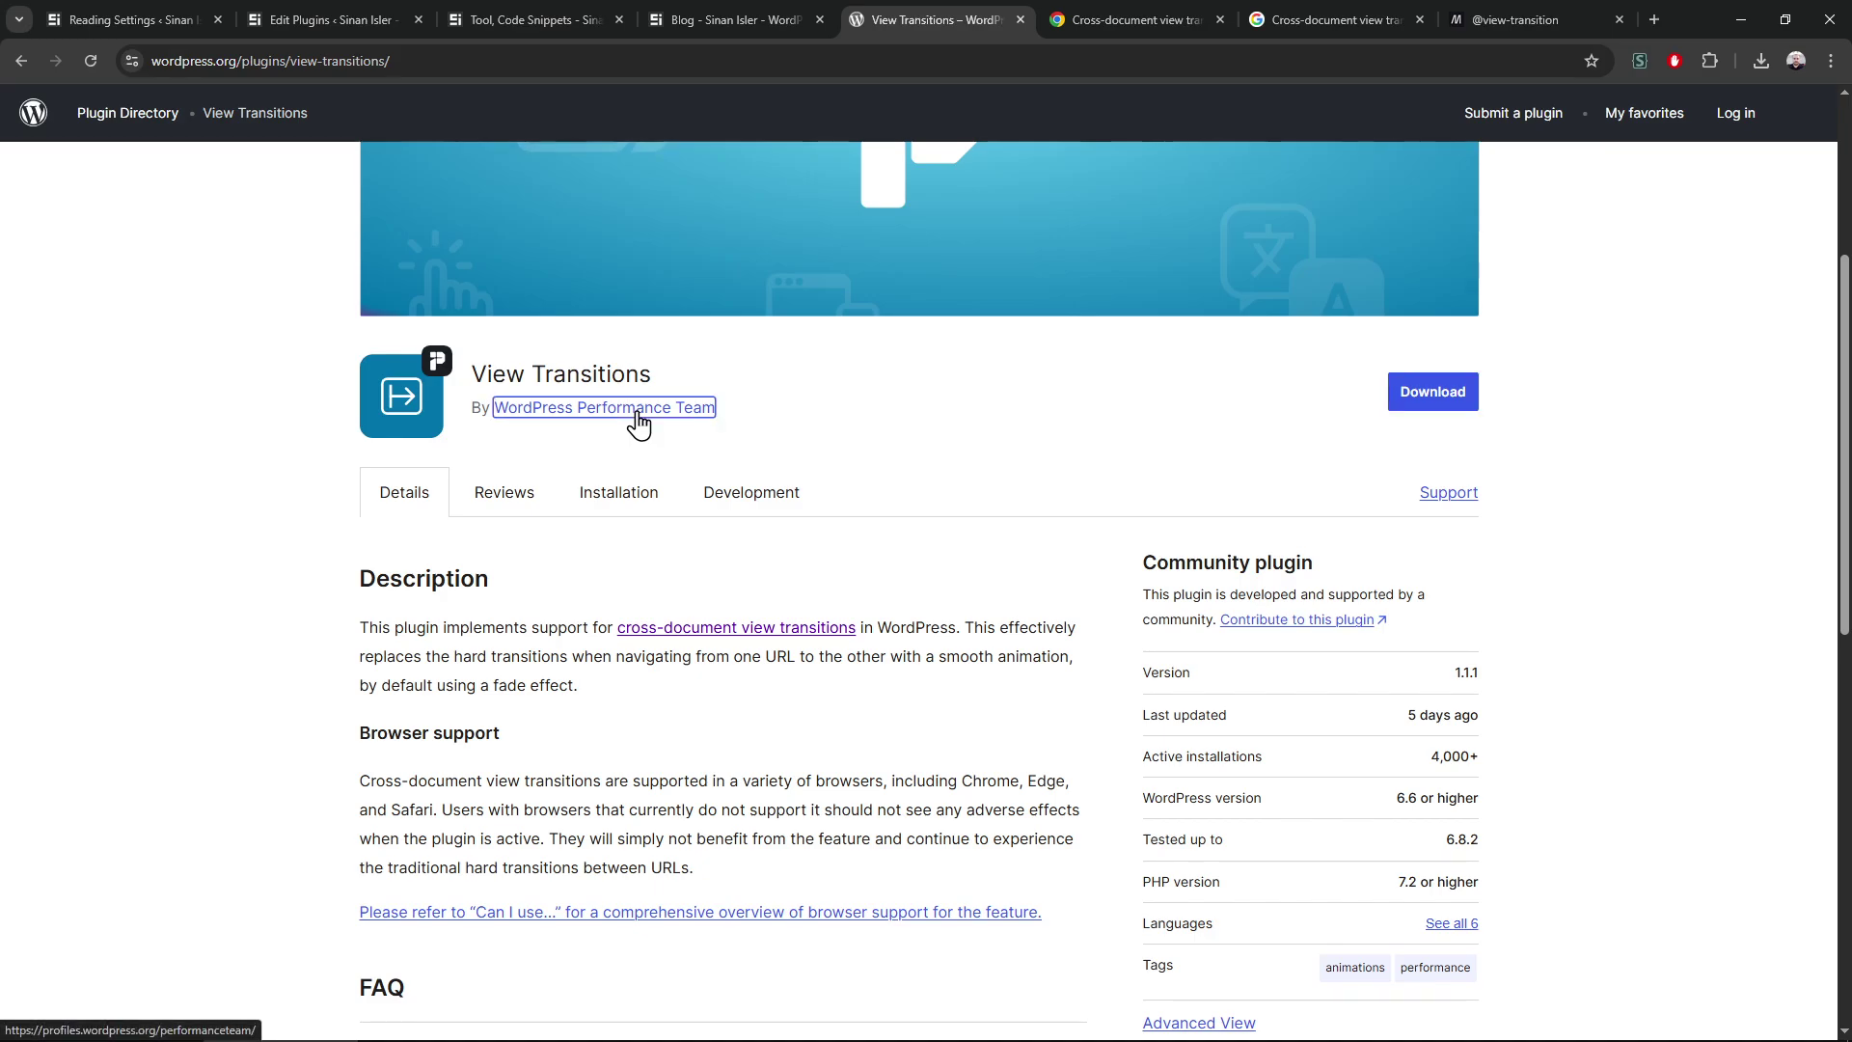
pyautogui.keyDown('ctrl'); pyautogui.click(604, 407); pyautogui.keyUp('ctrl')
pyautogui.click(1013, 20)
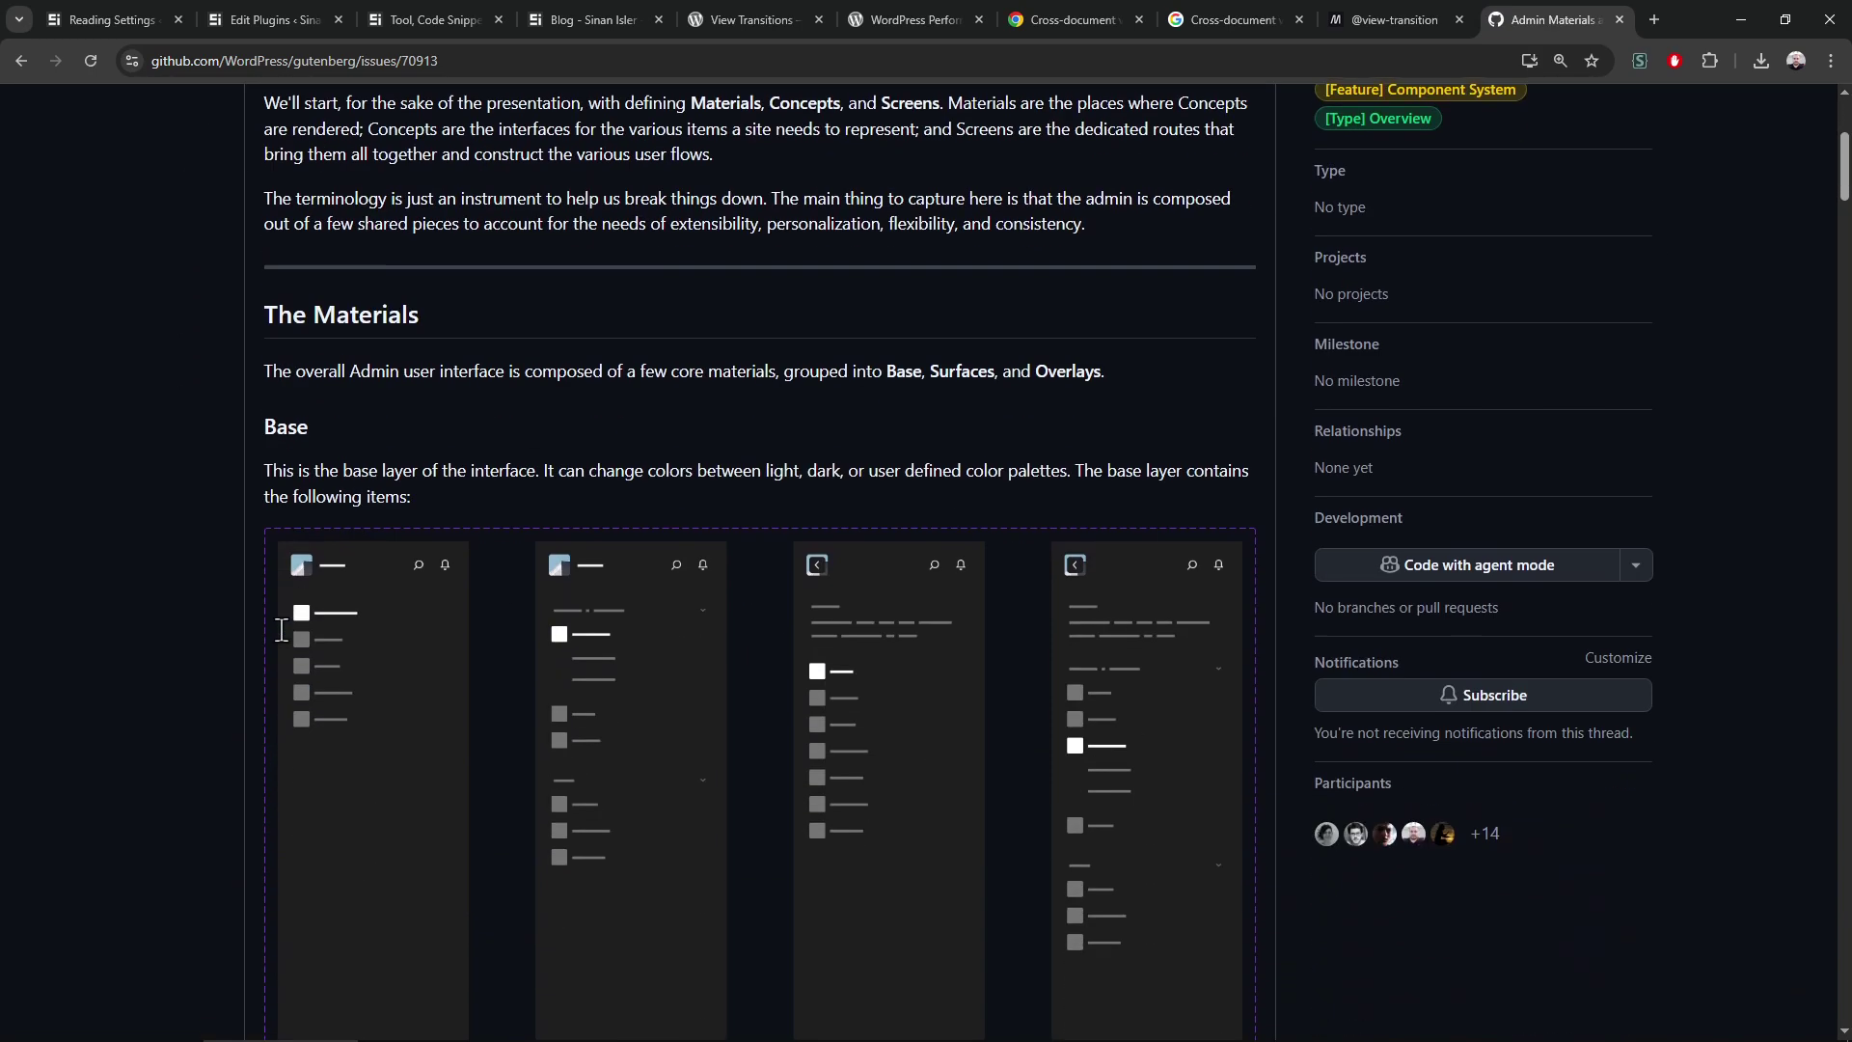
pyautogui.scroll(-3, 171, 632)
pyautogui.scroll(-4, 171, 632)
pyautogui.scroll(3, 171, 631)
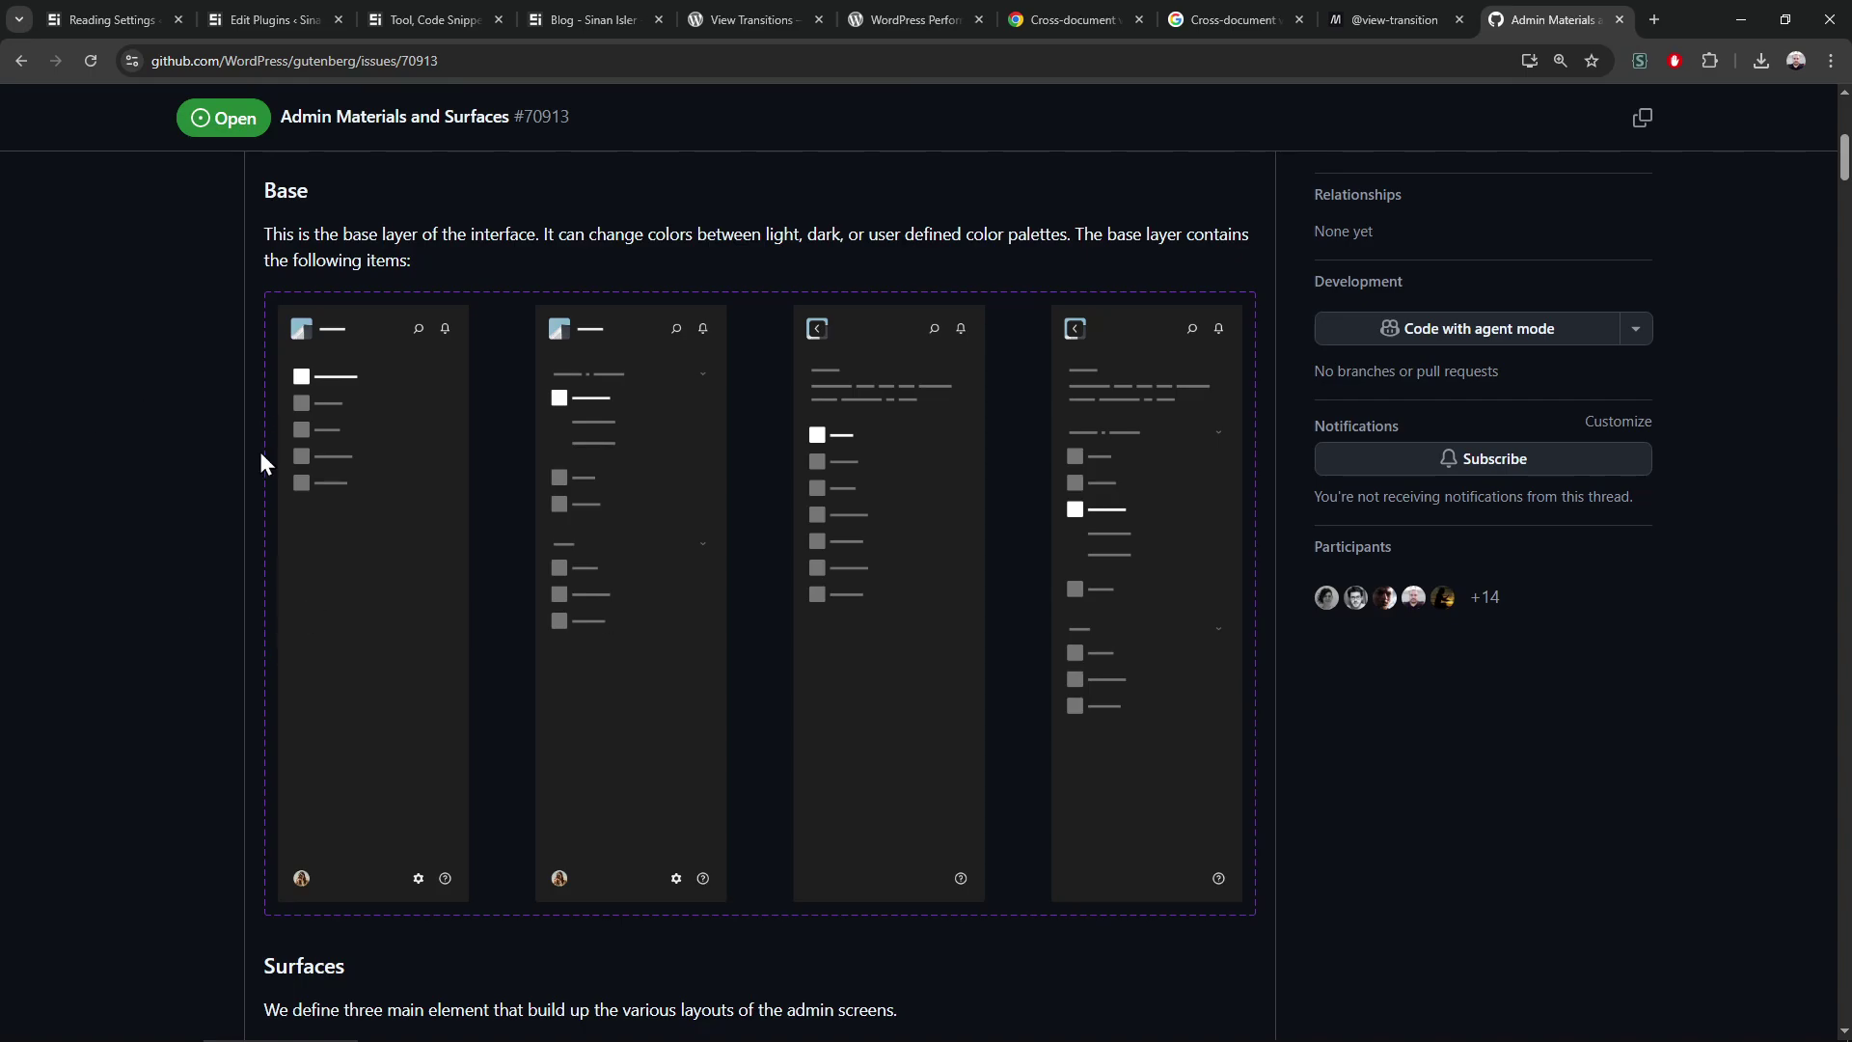
pyautogui.scroll(-5, 296, 564)
pyautogui.scroll(-2, 160, 588)
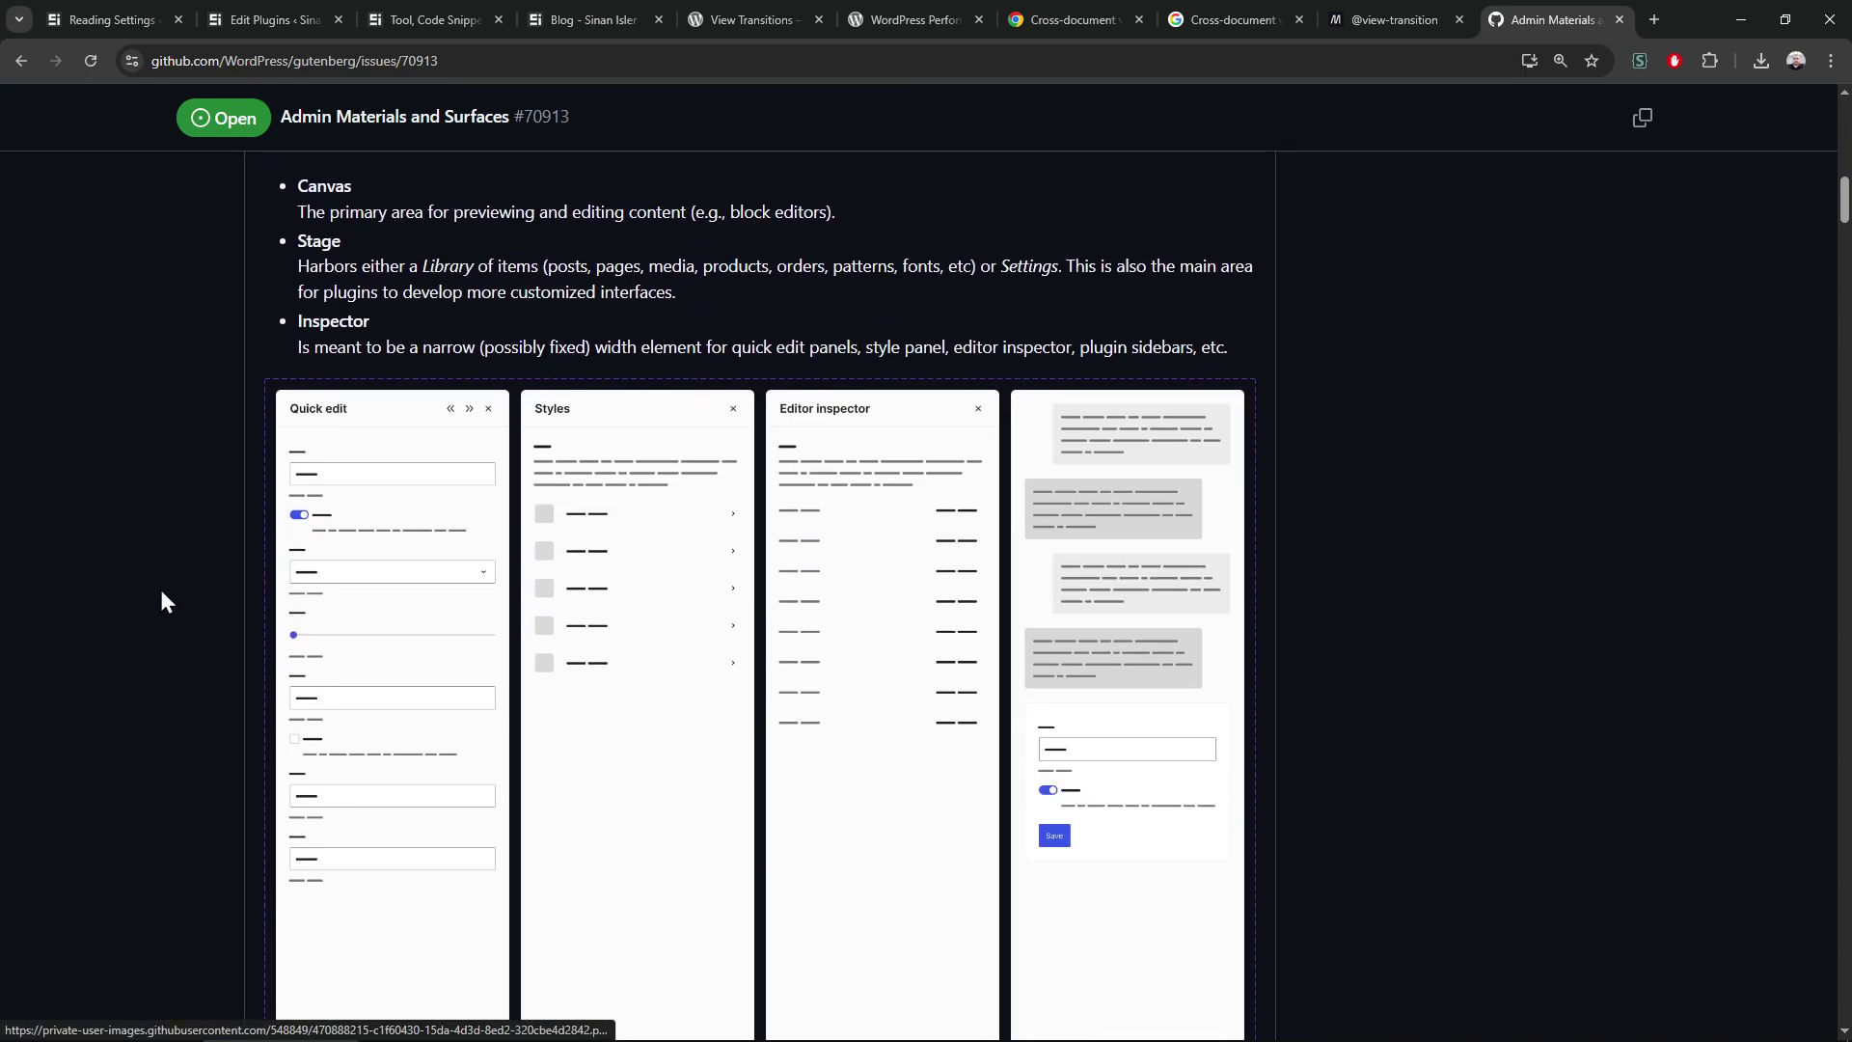
pyautogui.scroll(-4, 170, 574)
pyautogui.scroll(3, 179, 560)
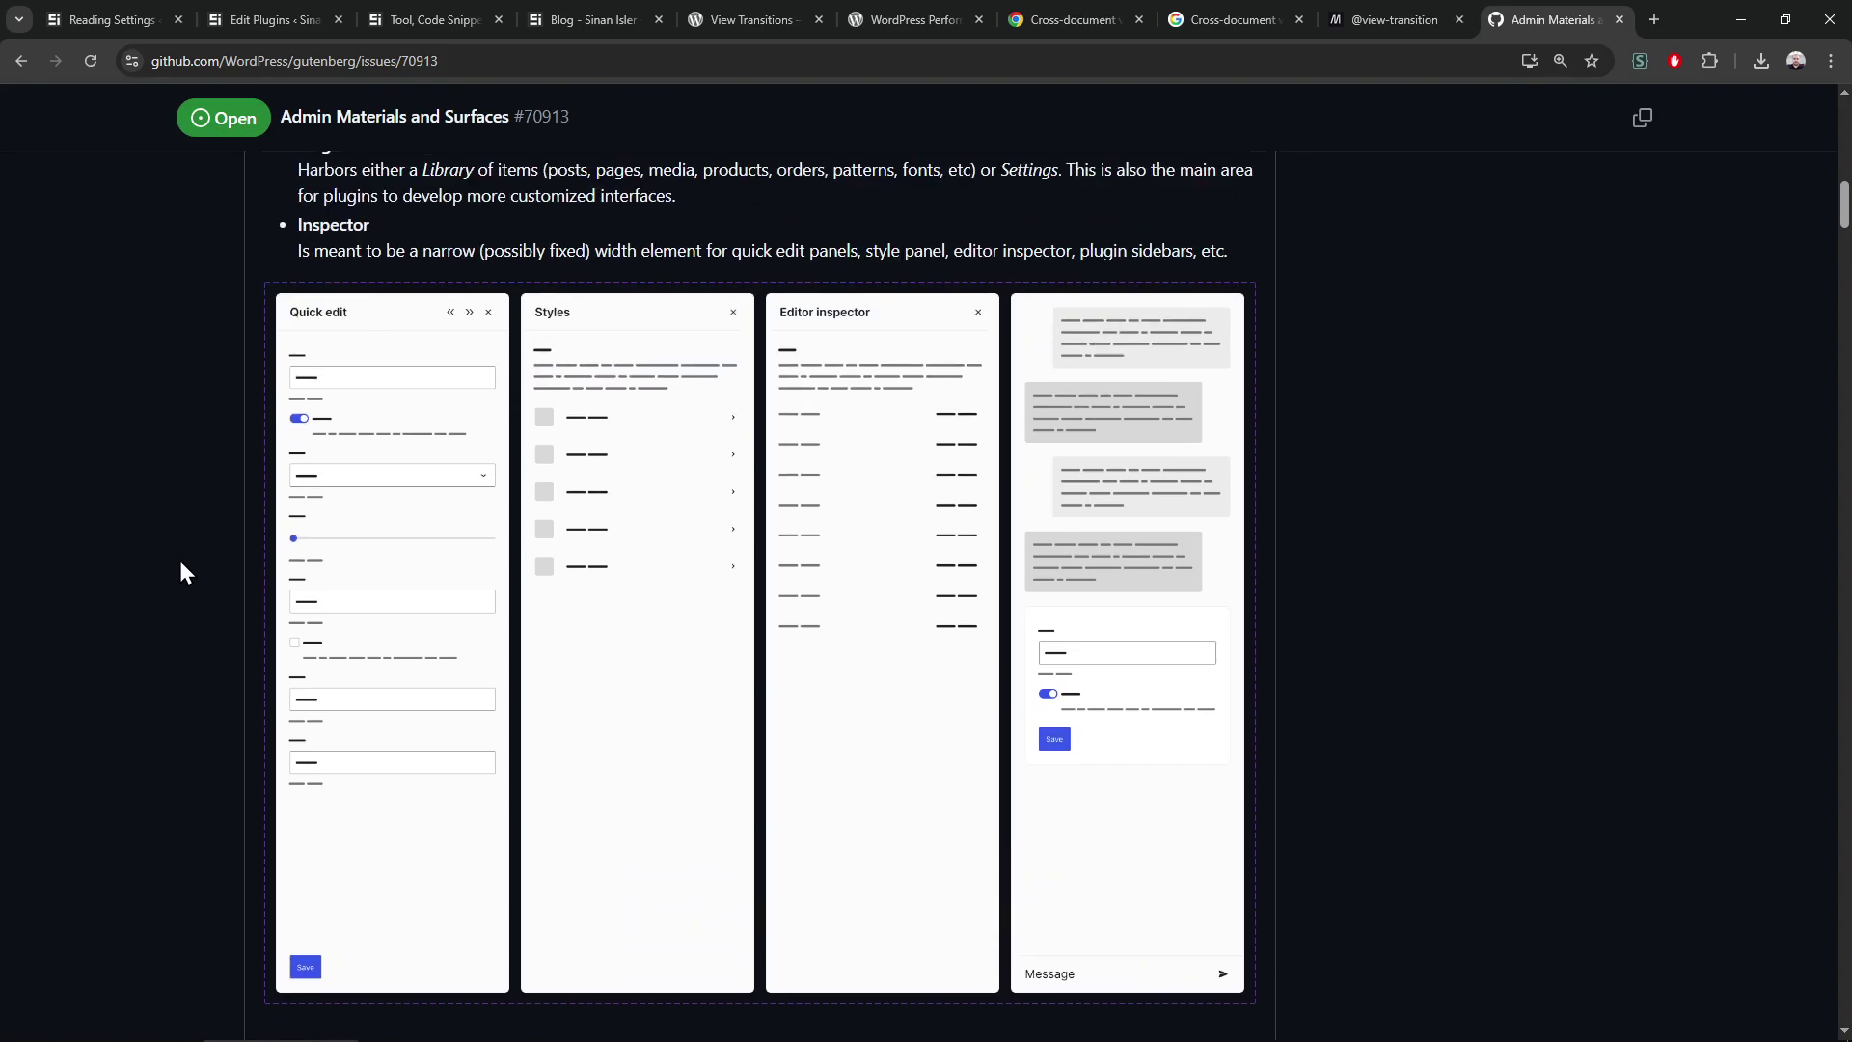
# Close the Edit Plugins tab and open the SNN-BLOCK page from the Tools page
pyautogui.click(111, 18)
pyautogui.moveTo(56, 460)
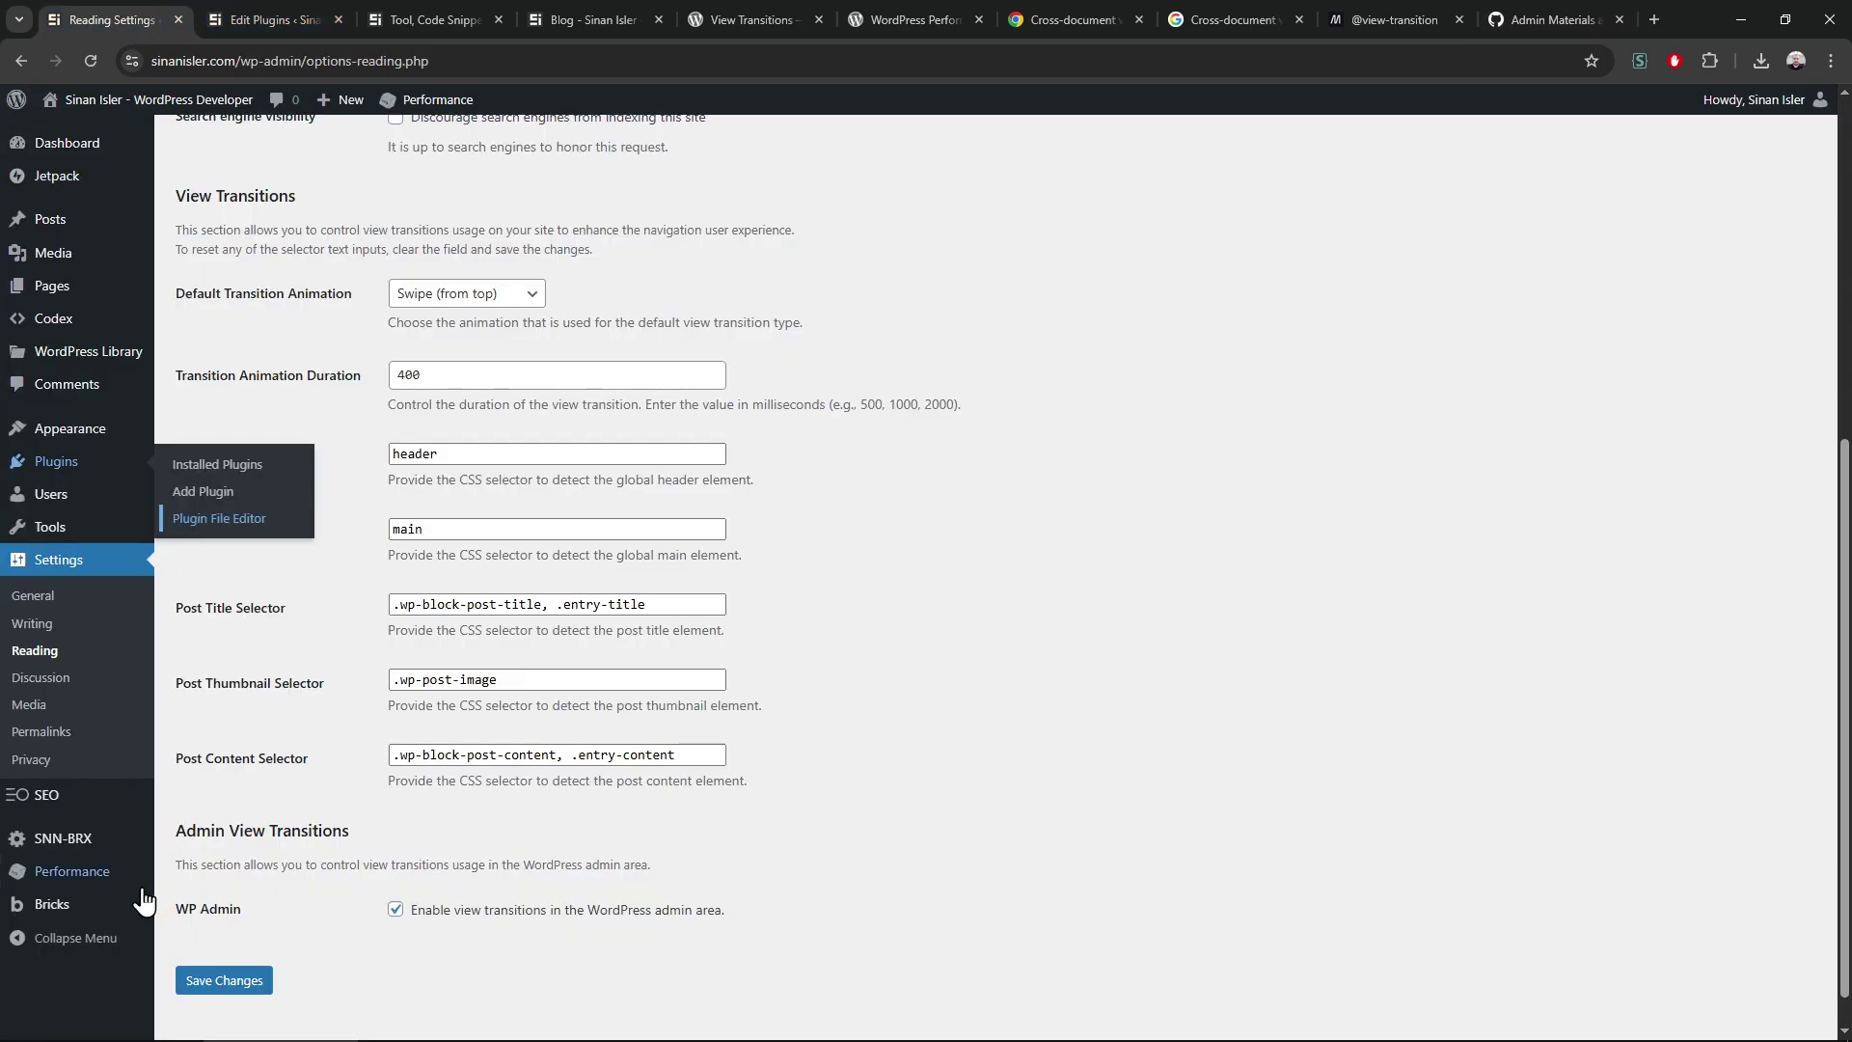
pyautogui.click(55, 461)
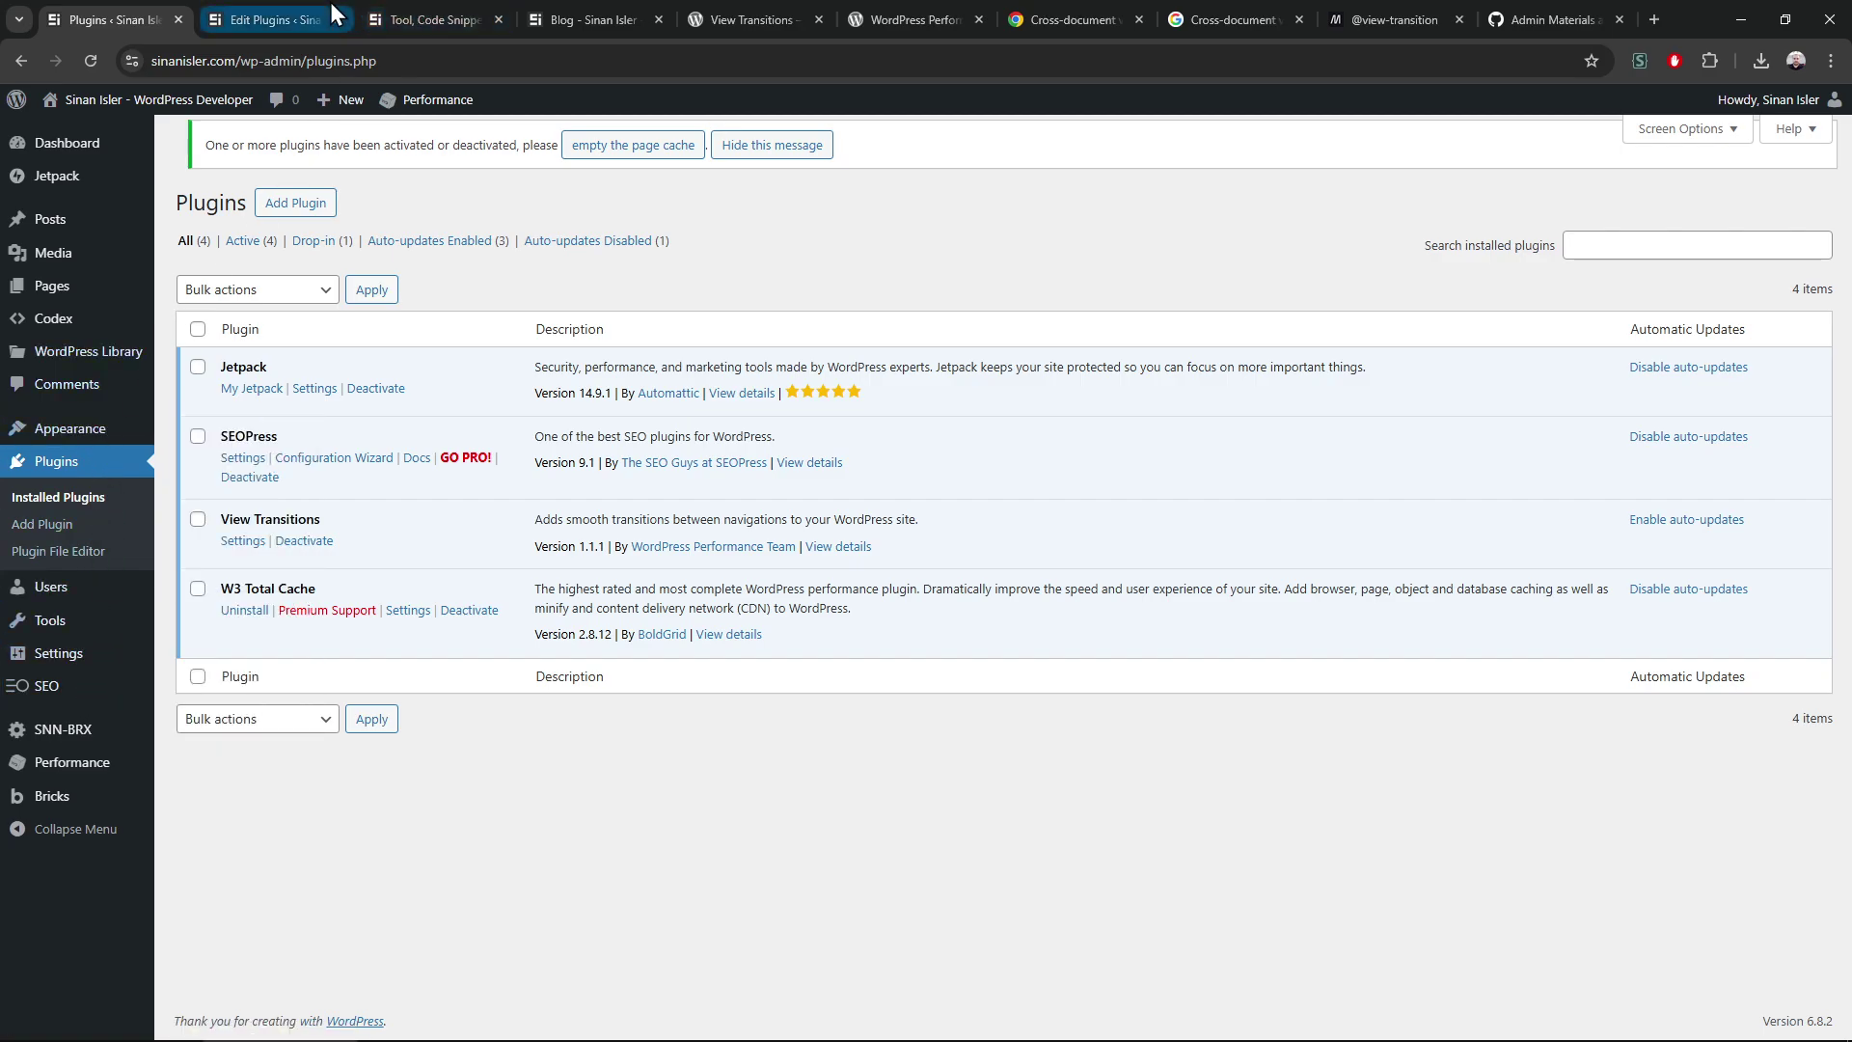
pyautogui.click(268, 19)
pyautogui.click(419, 20)
pyautogui.middleClick(297, 18)
pyautogui.click(1382, 18)
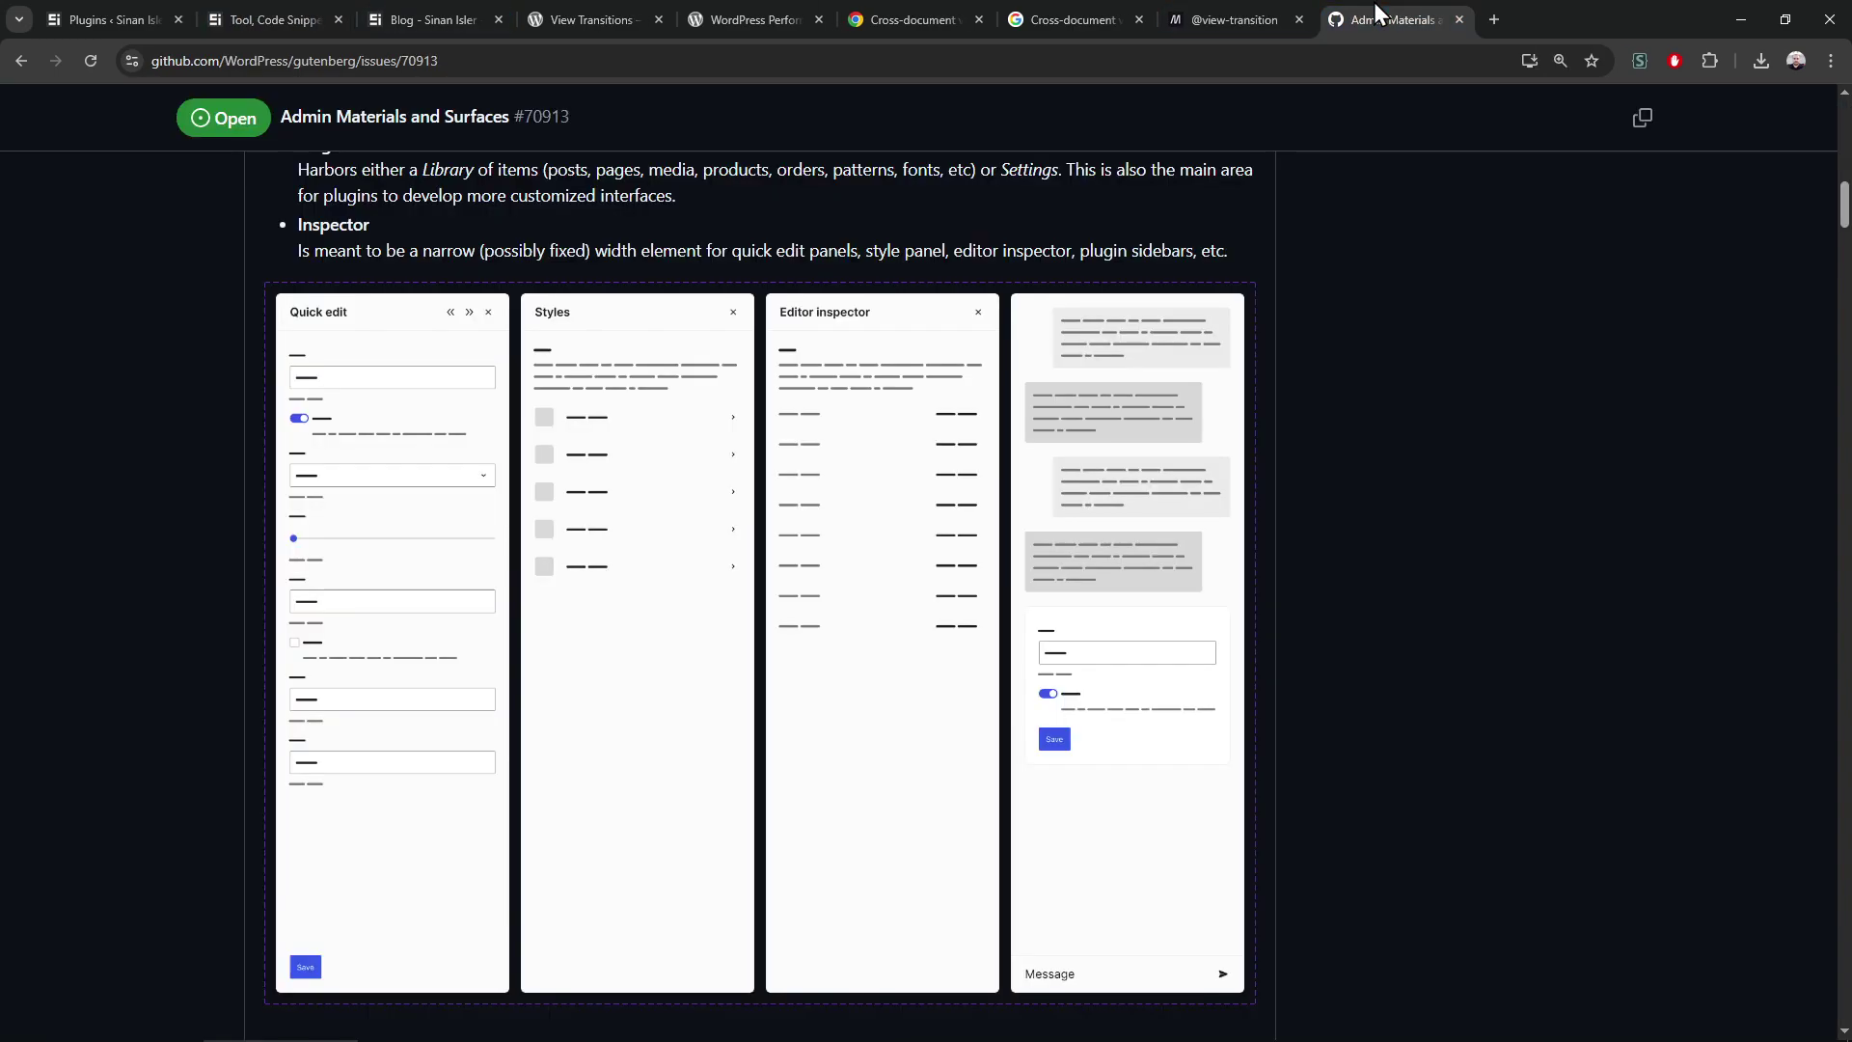
pyautogui.click(268, 19)
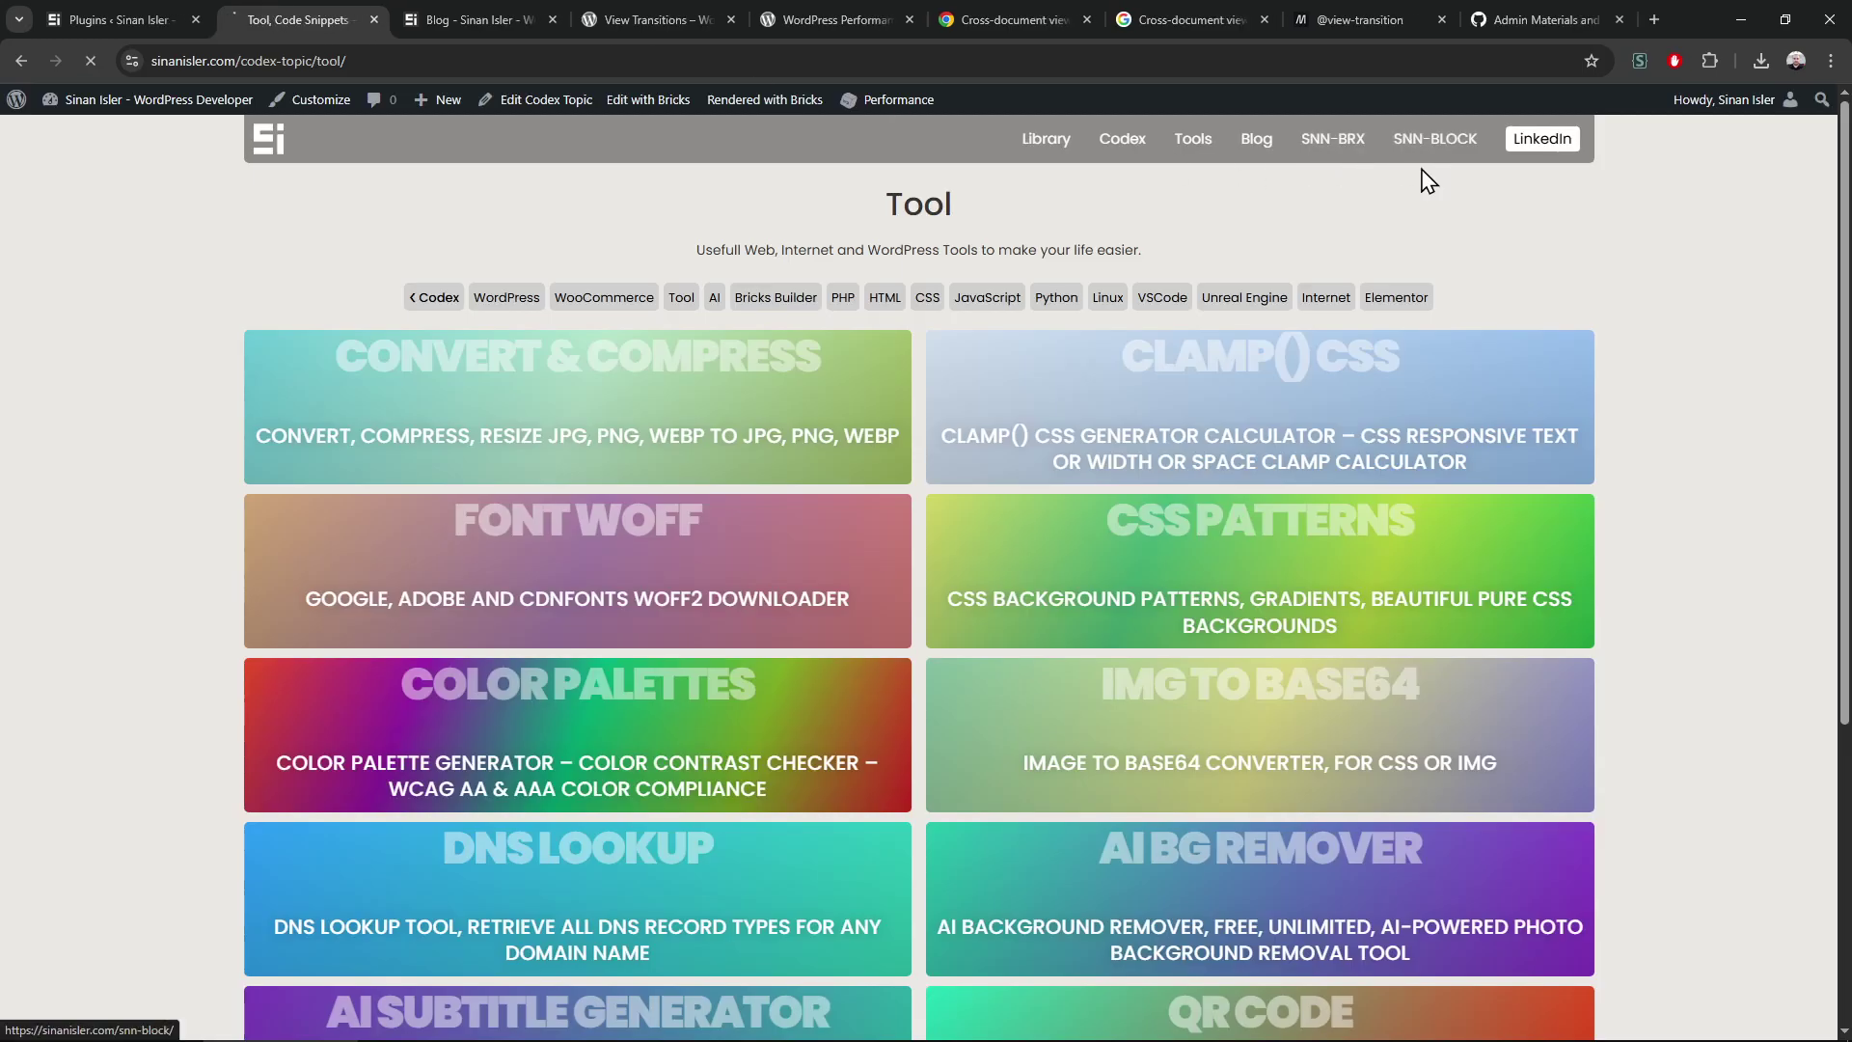
pyautogui.click(1434, 138)
pyautogui.scroll(-5, 1129, 550)
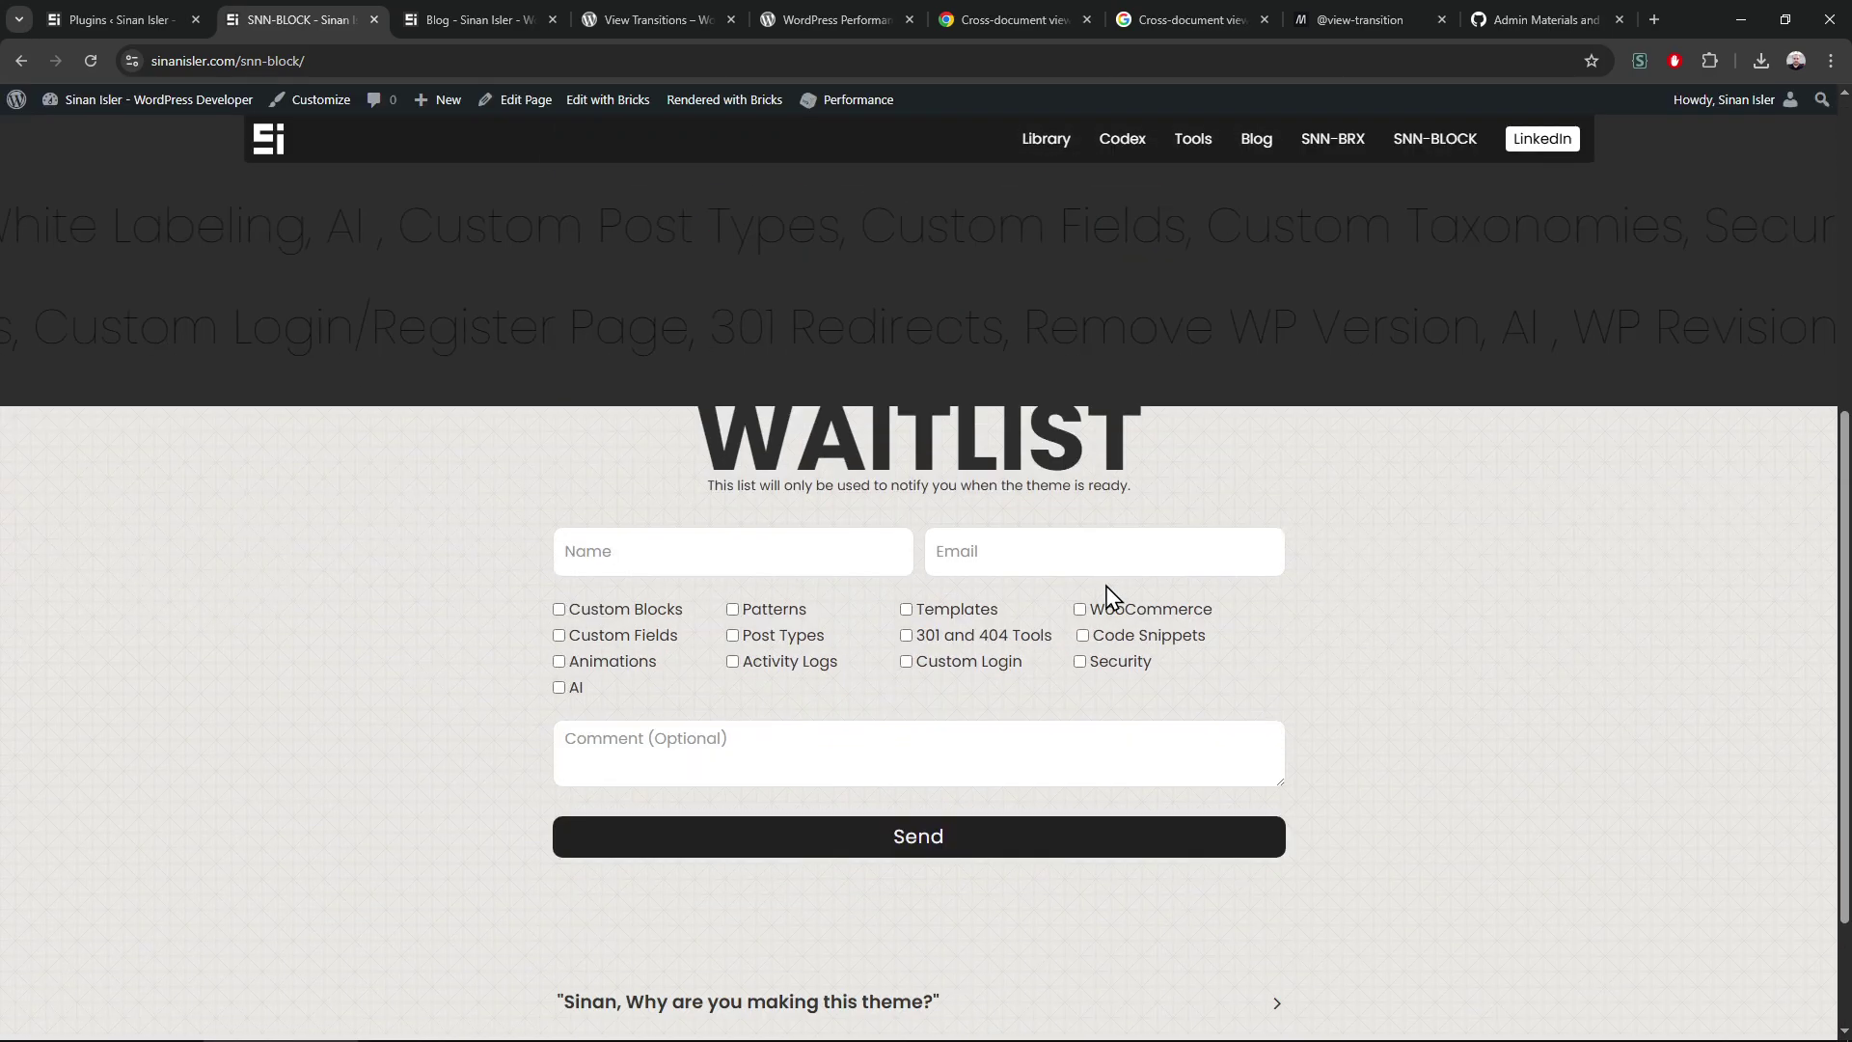
pyautogui.scroll(-3, 1000, 868)
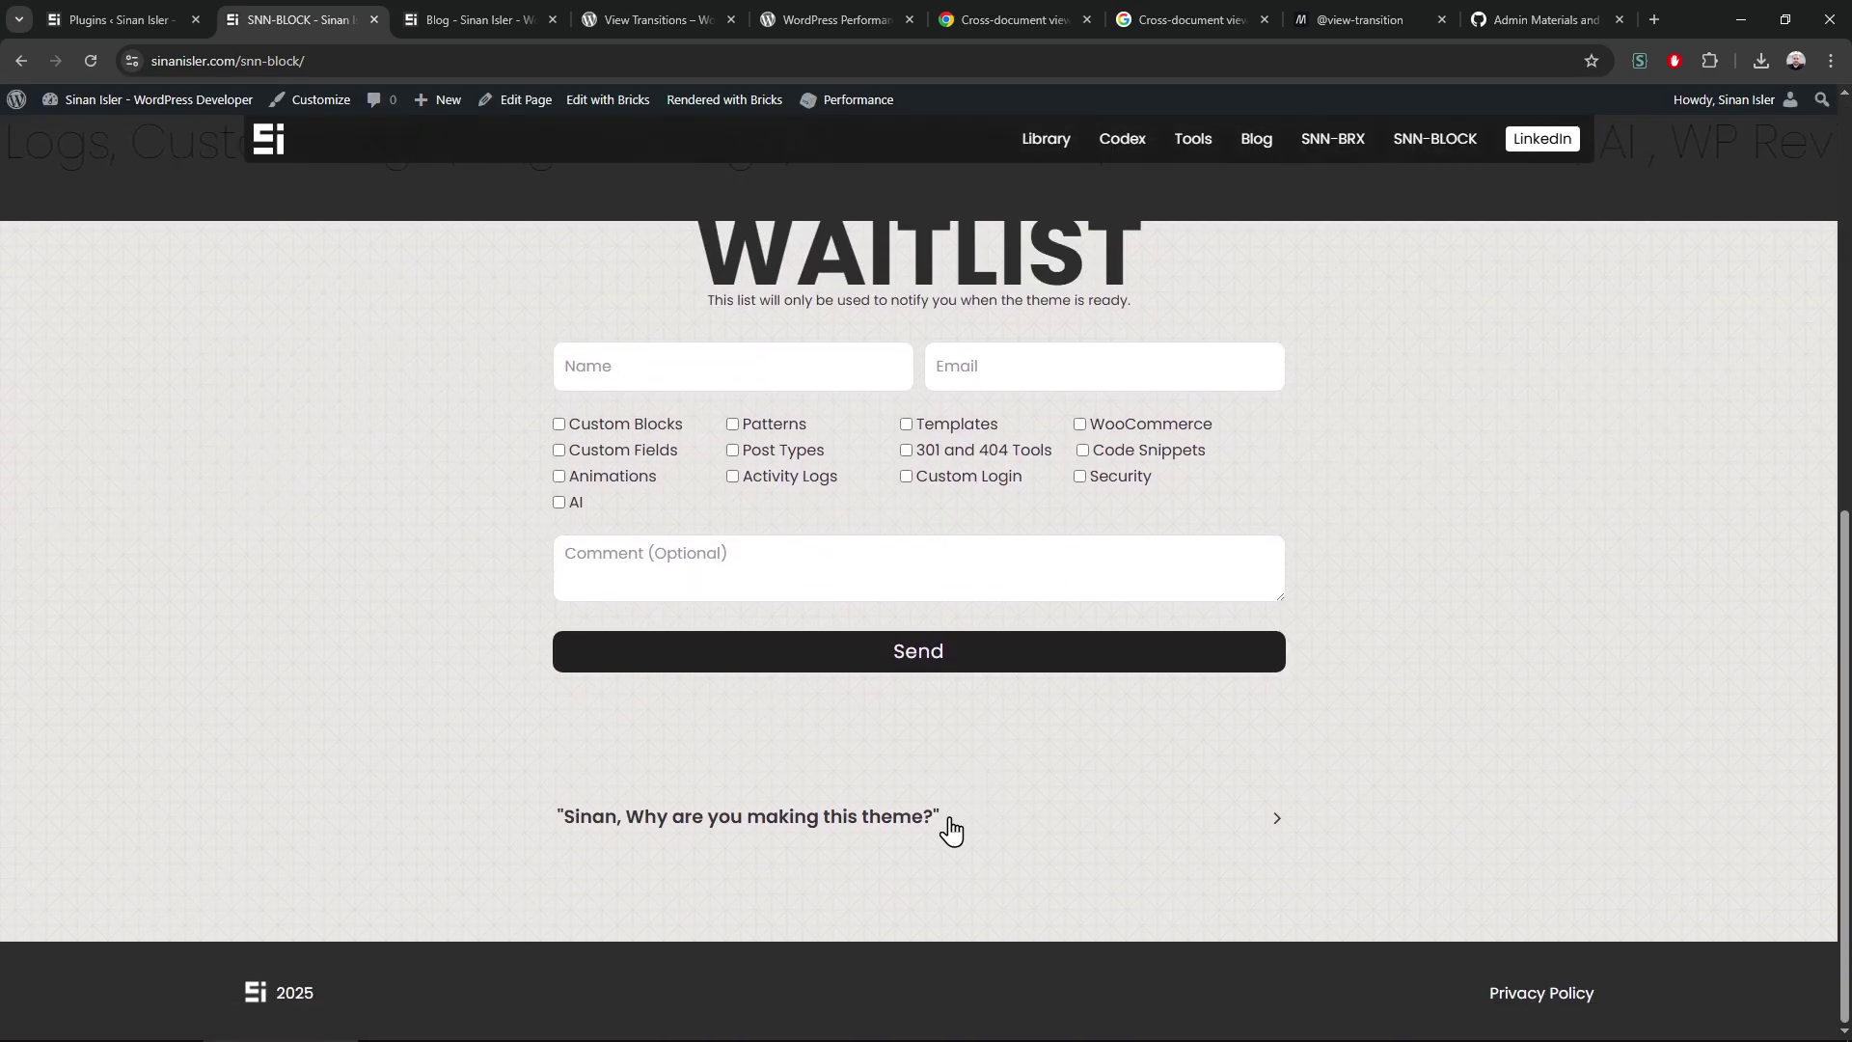
# Expand the why-this-theme FAQ question on the SNN-BLOCK page
pyautogui.click(1025, 372)
pyautogui.moveTo(735, 299); pyautogui.dragTo(1100, 300)
pyautogui.click(1097, 306)
pyautogui.click(859, 817)
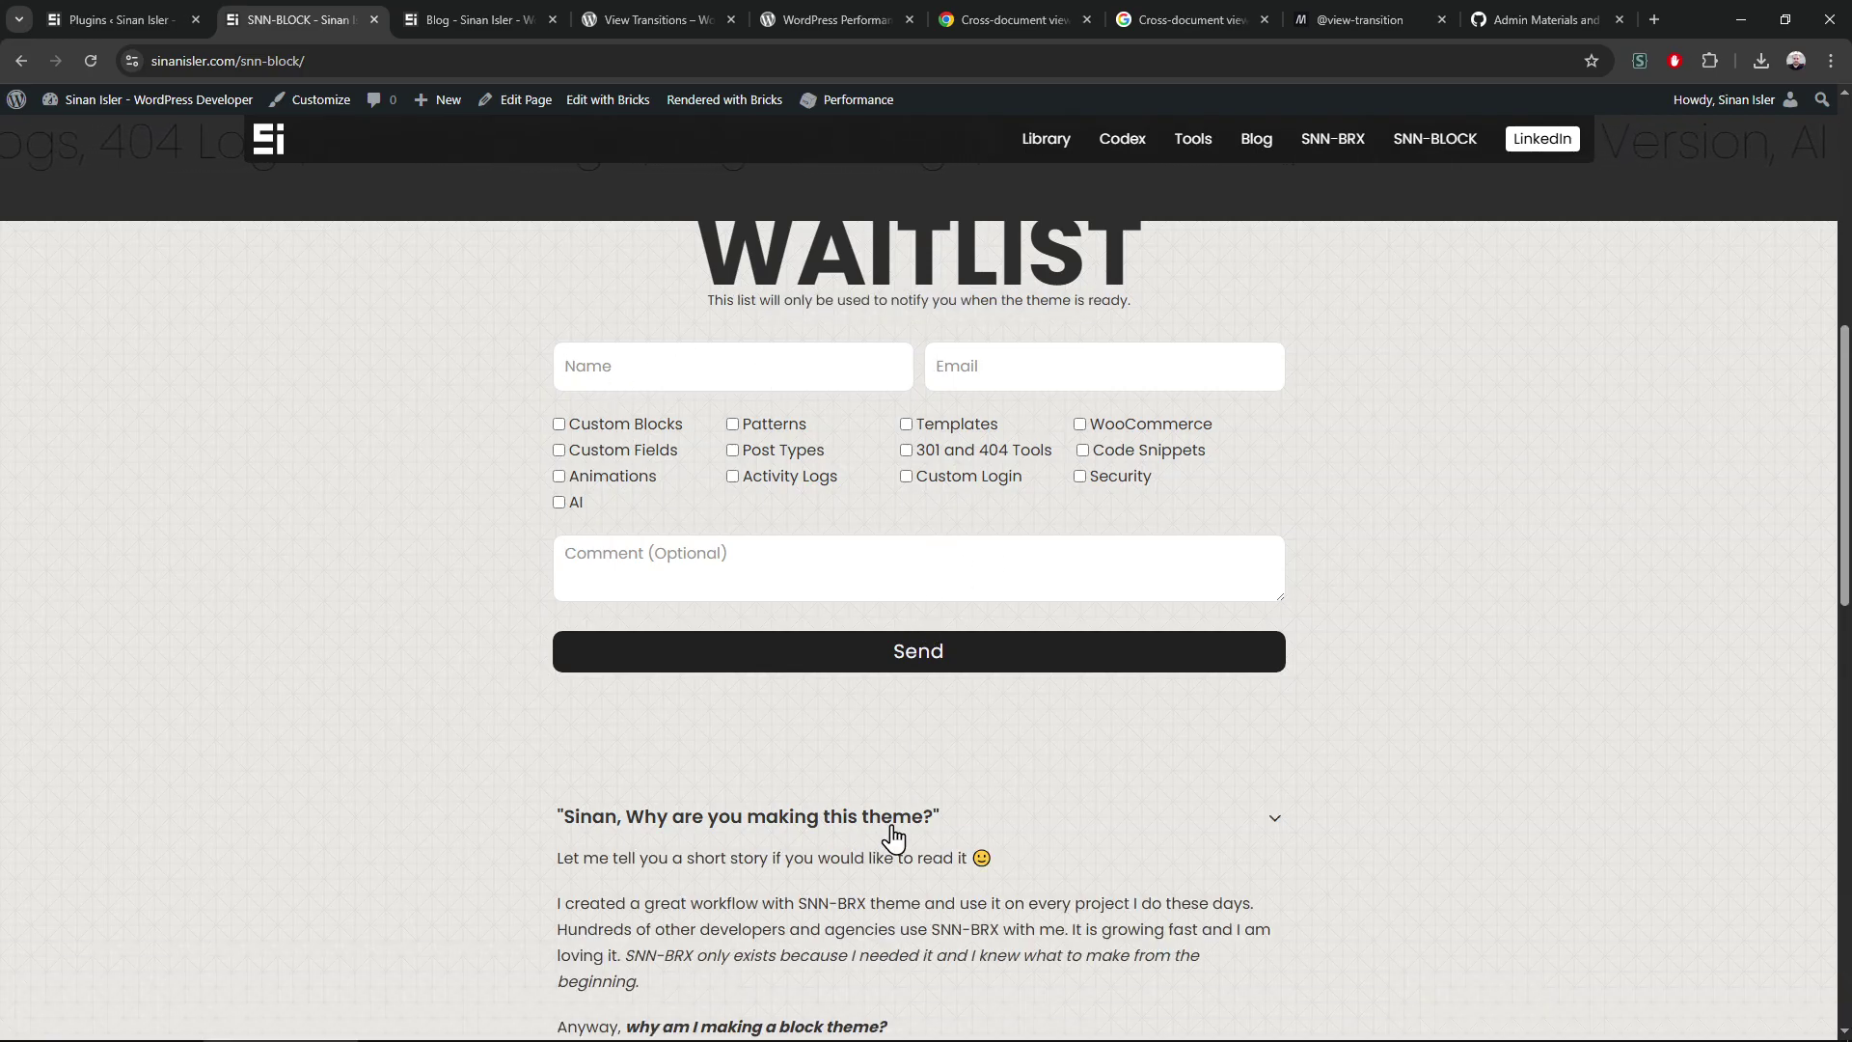
pyautogui.scroll(-4, 897, 828)
pyautogui.scroll(-8, 897, 829)
pyautogui.scroll(-4, 897, 829)
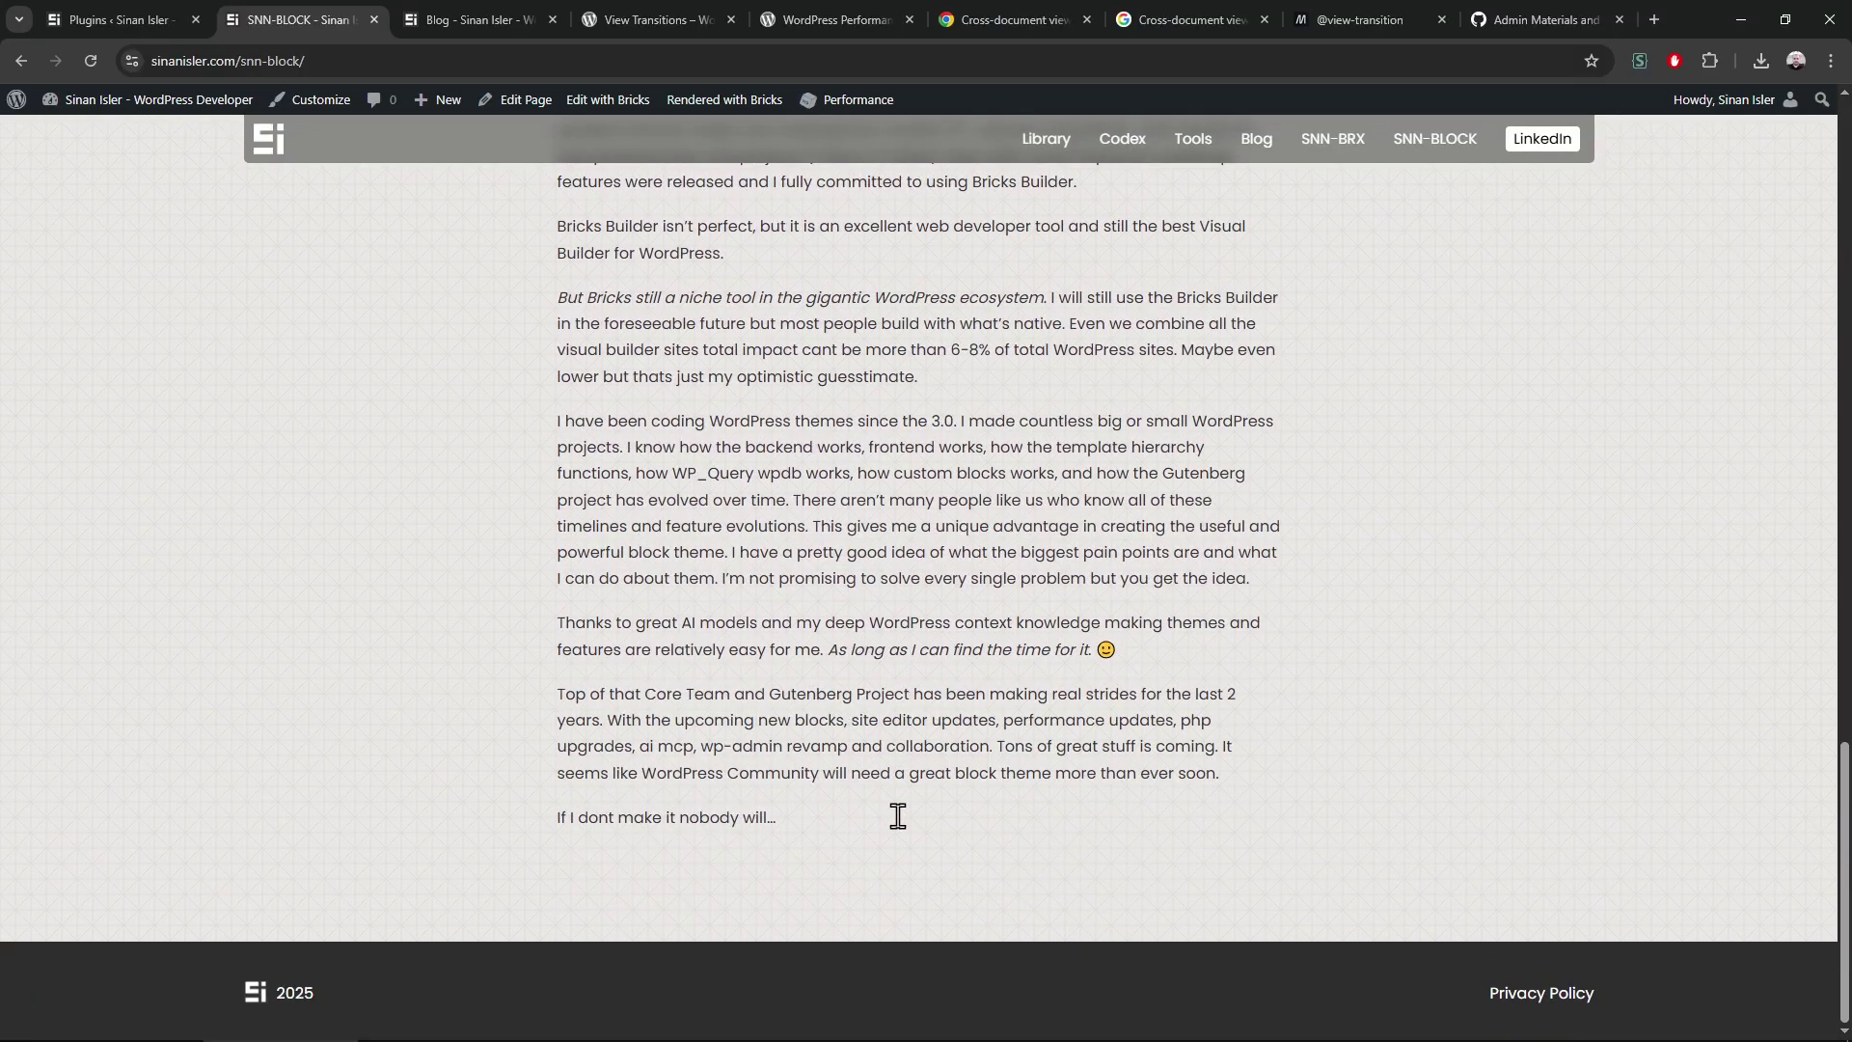
pyautogui.scroll(8, 898, 829)
pyautogui.scroll(4, 923, 954)
pyautogui.scroll(5, 923, 953)
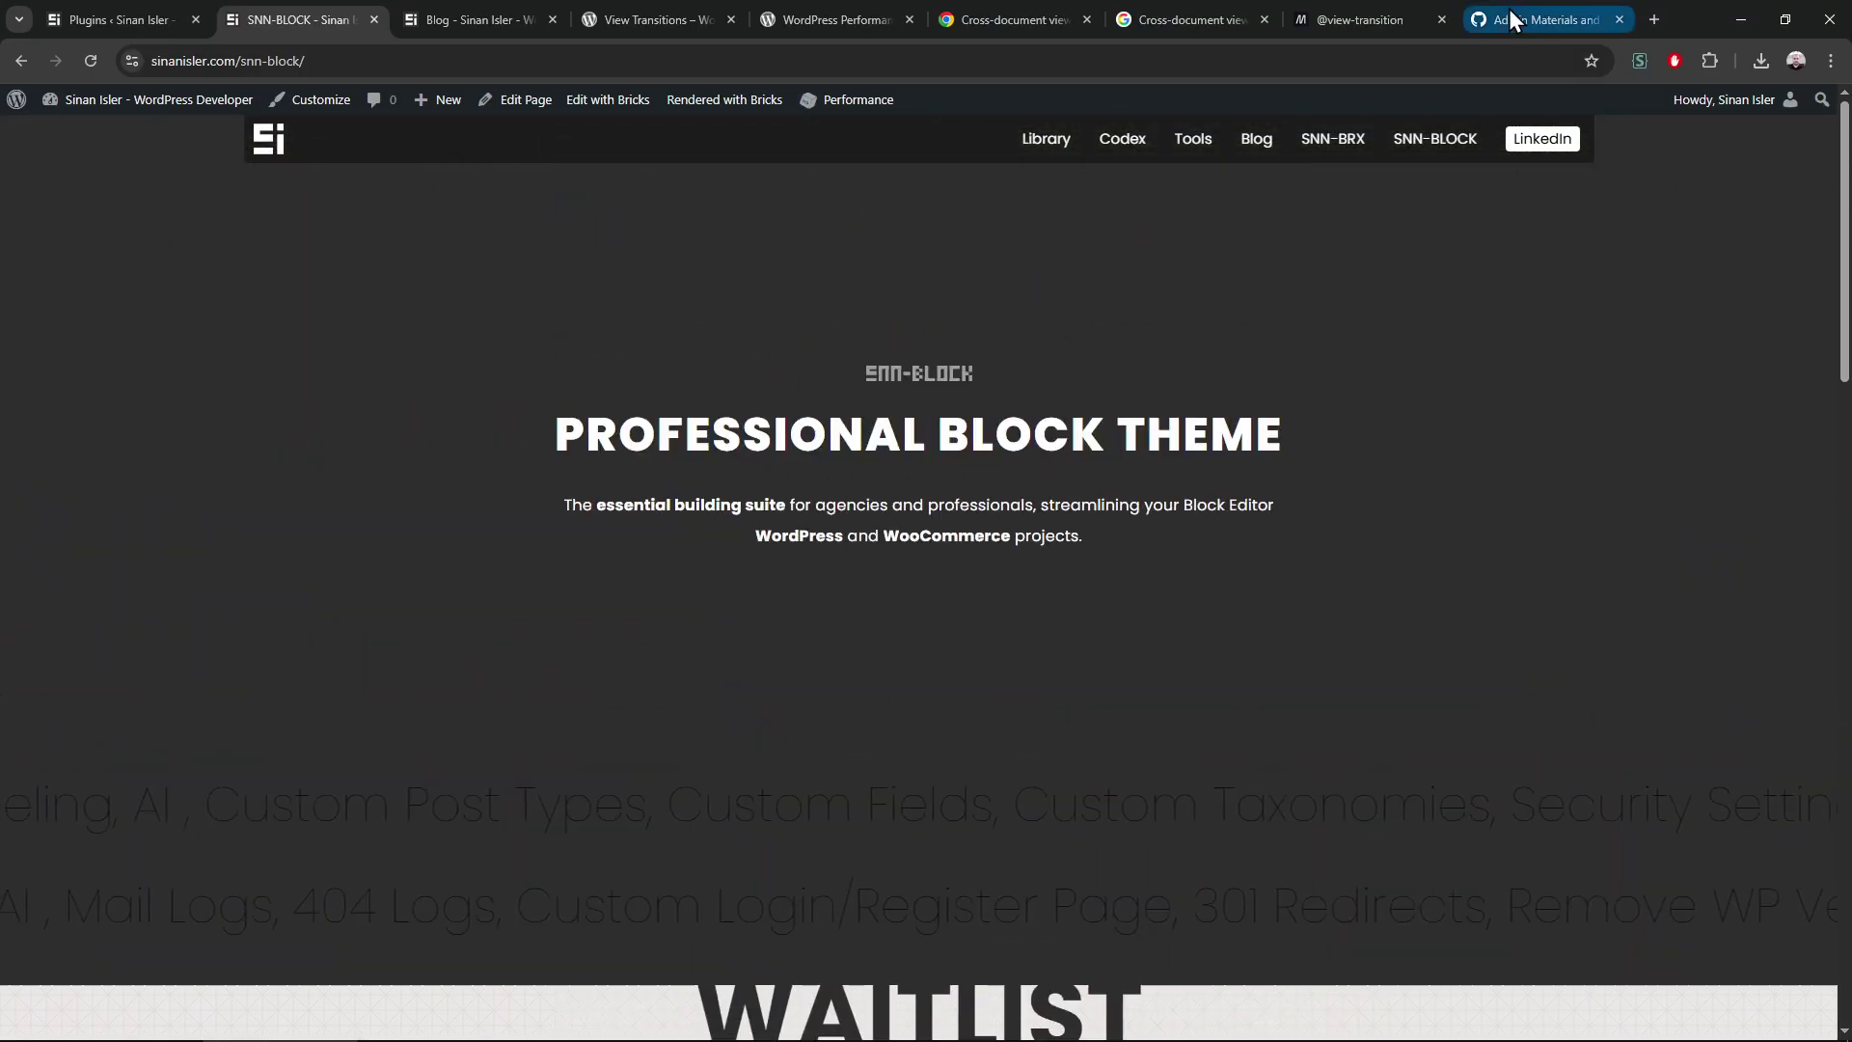
# Read the GitHub Admin Materials and Surfaces issue thread, then return to its opening post
pyautogui.click(1509, 18)
pyautogui.scroll(-8, 1332, 508)
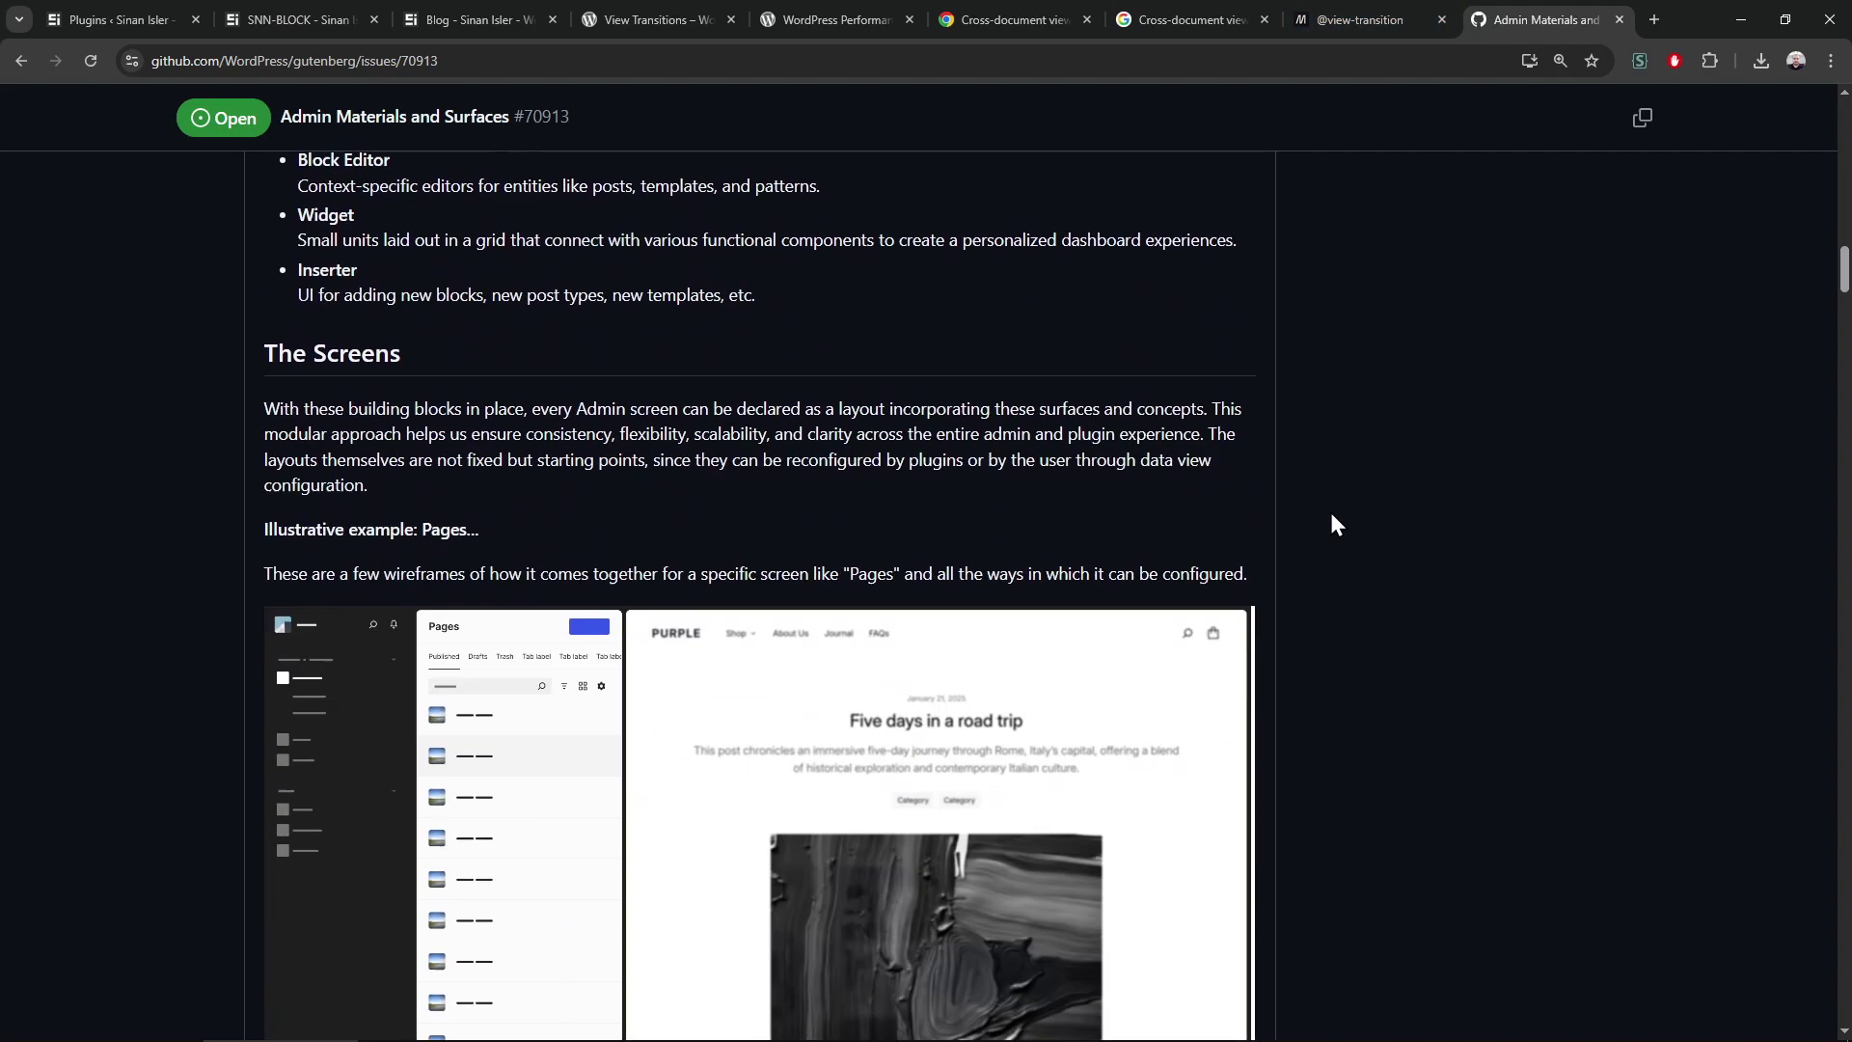
pyautogui.scroll(-8, 1330, 513)
pyautogui.scroll(-3, 1331, 513)
pyautogui.scroll(-4, 1330, 512)
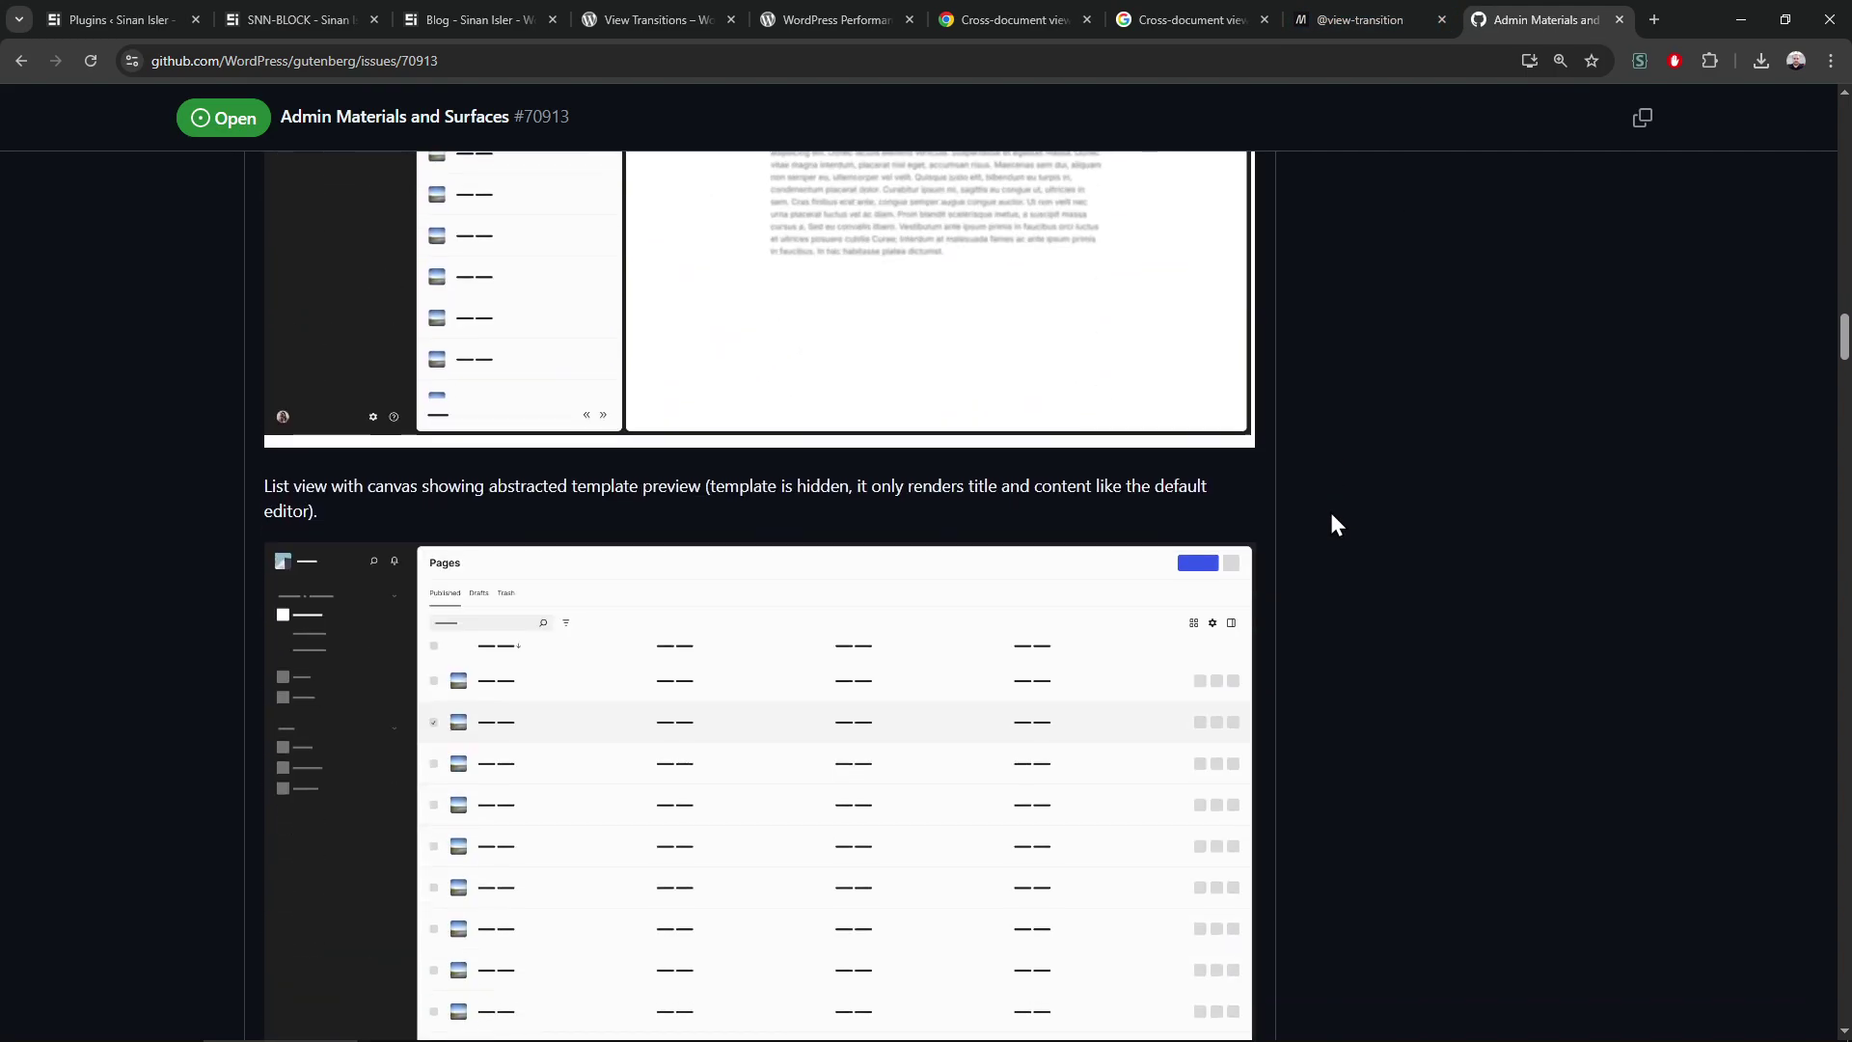
pyautogui.scroll(-5, 1330, 512)
pyautogui.scroll(-3, 1327, 517)
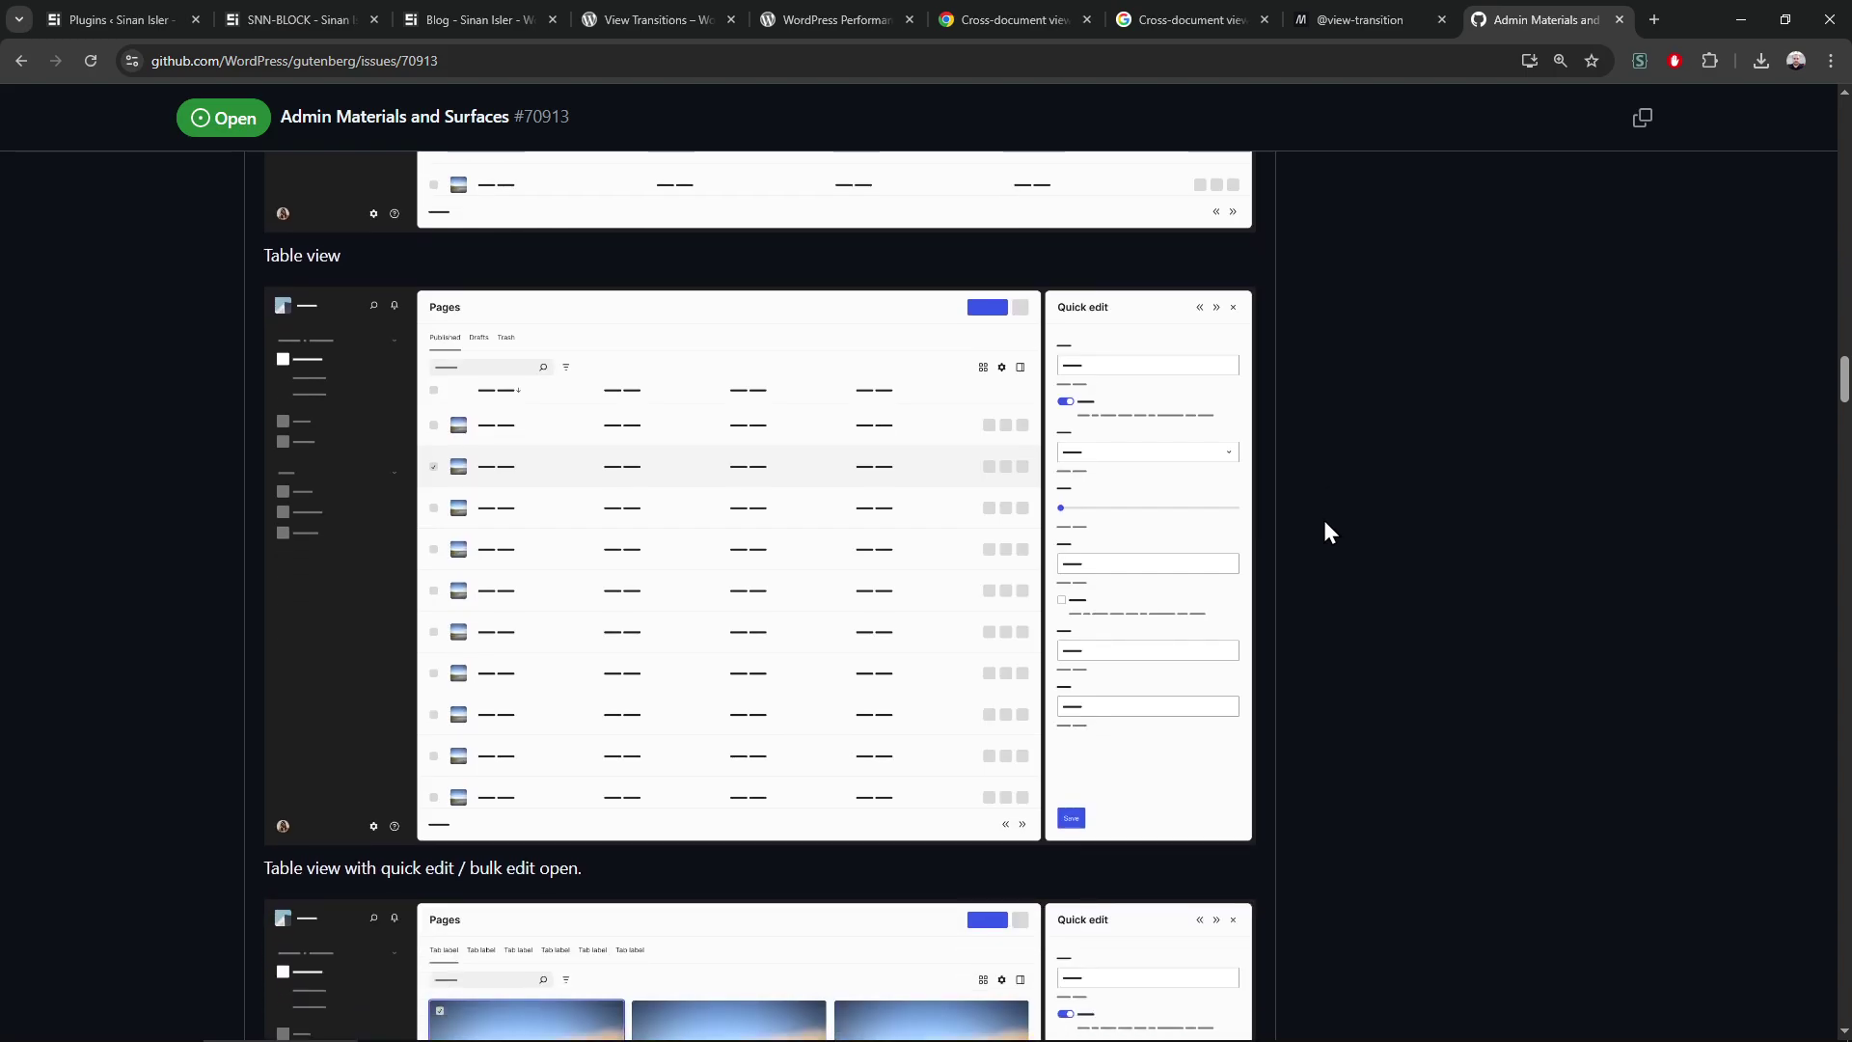
pyautogui.scroll(-2, 1322, 525)
pyautogui.scroll(-3, 1321, 524)
pyautogui.scroll(-3, 1321, 523)
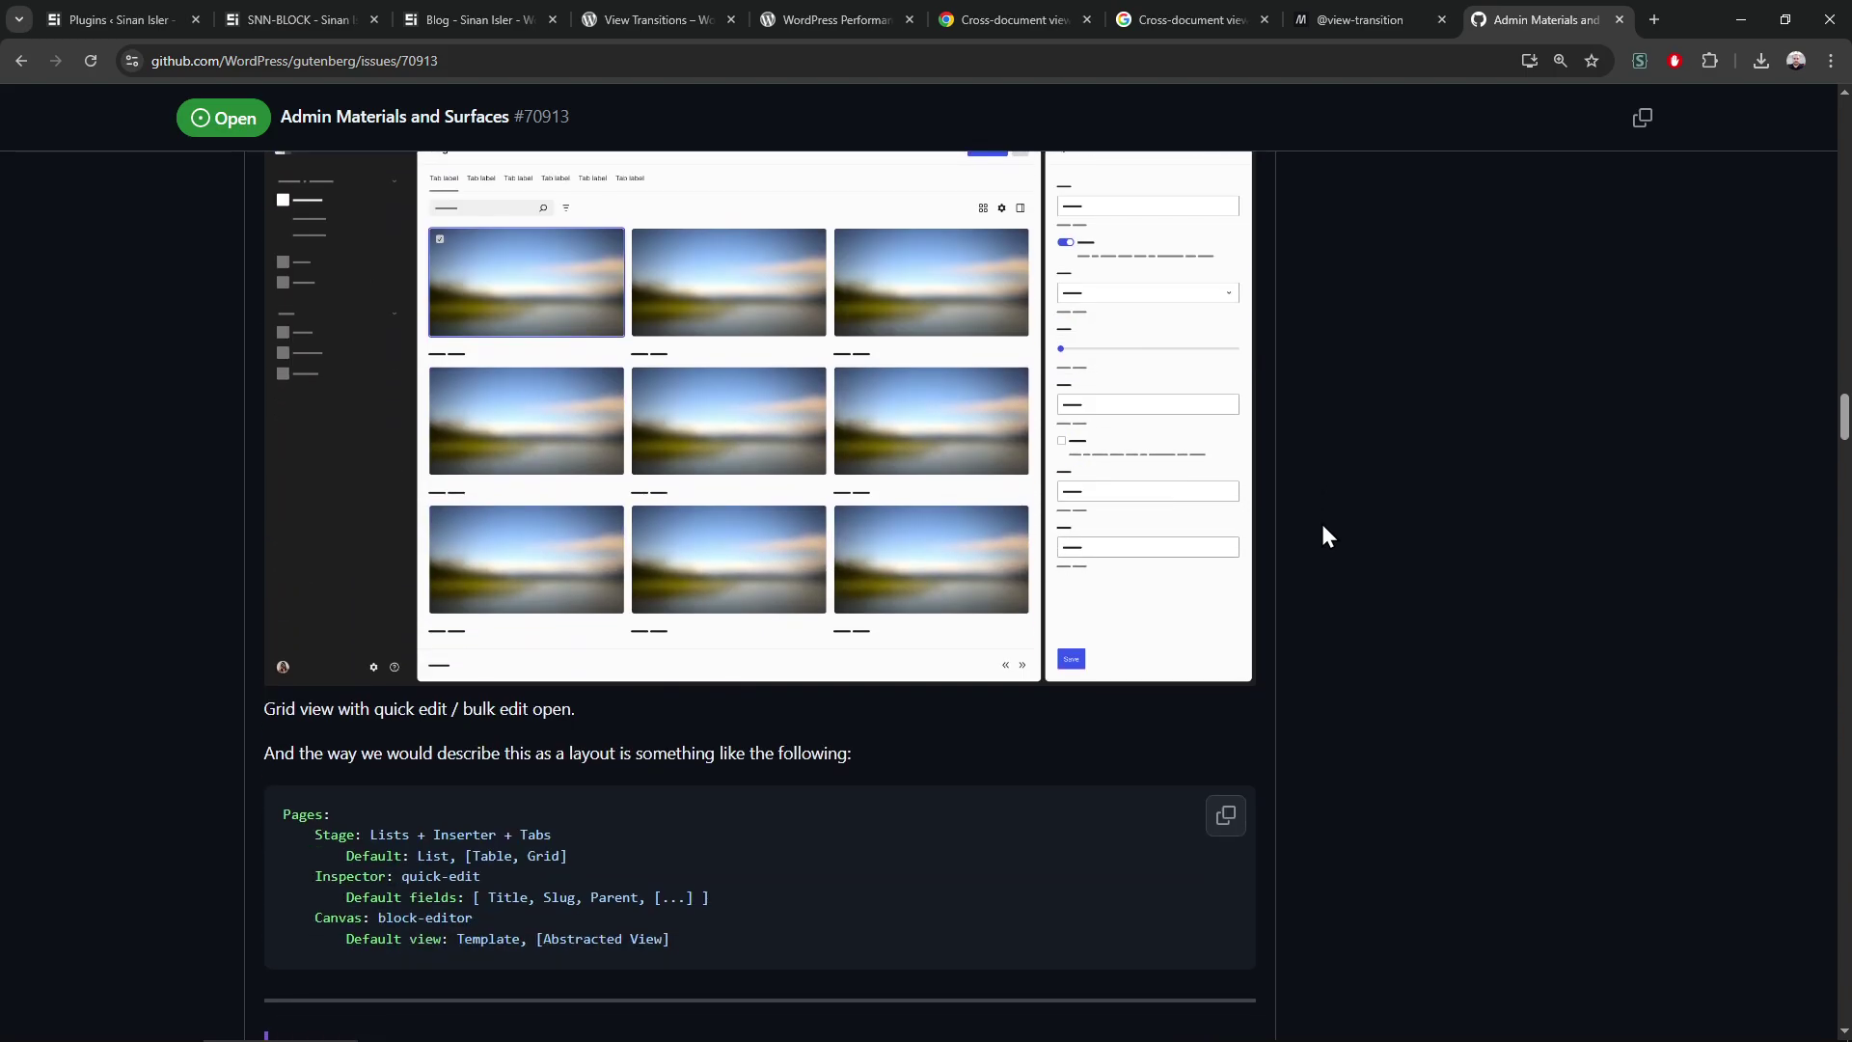
pyautogui.scroll(-5, 1321, 528)
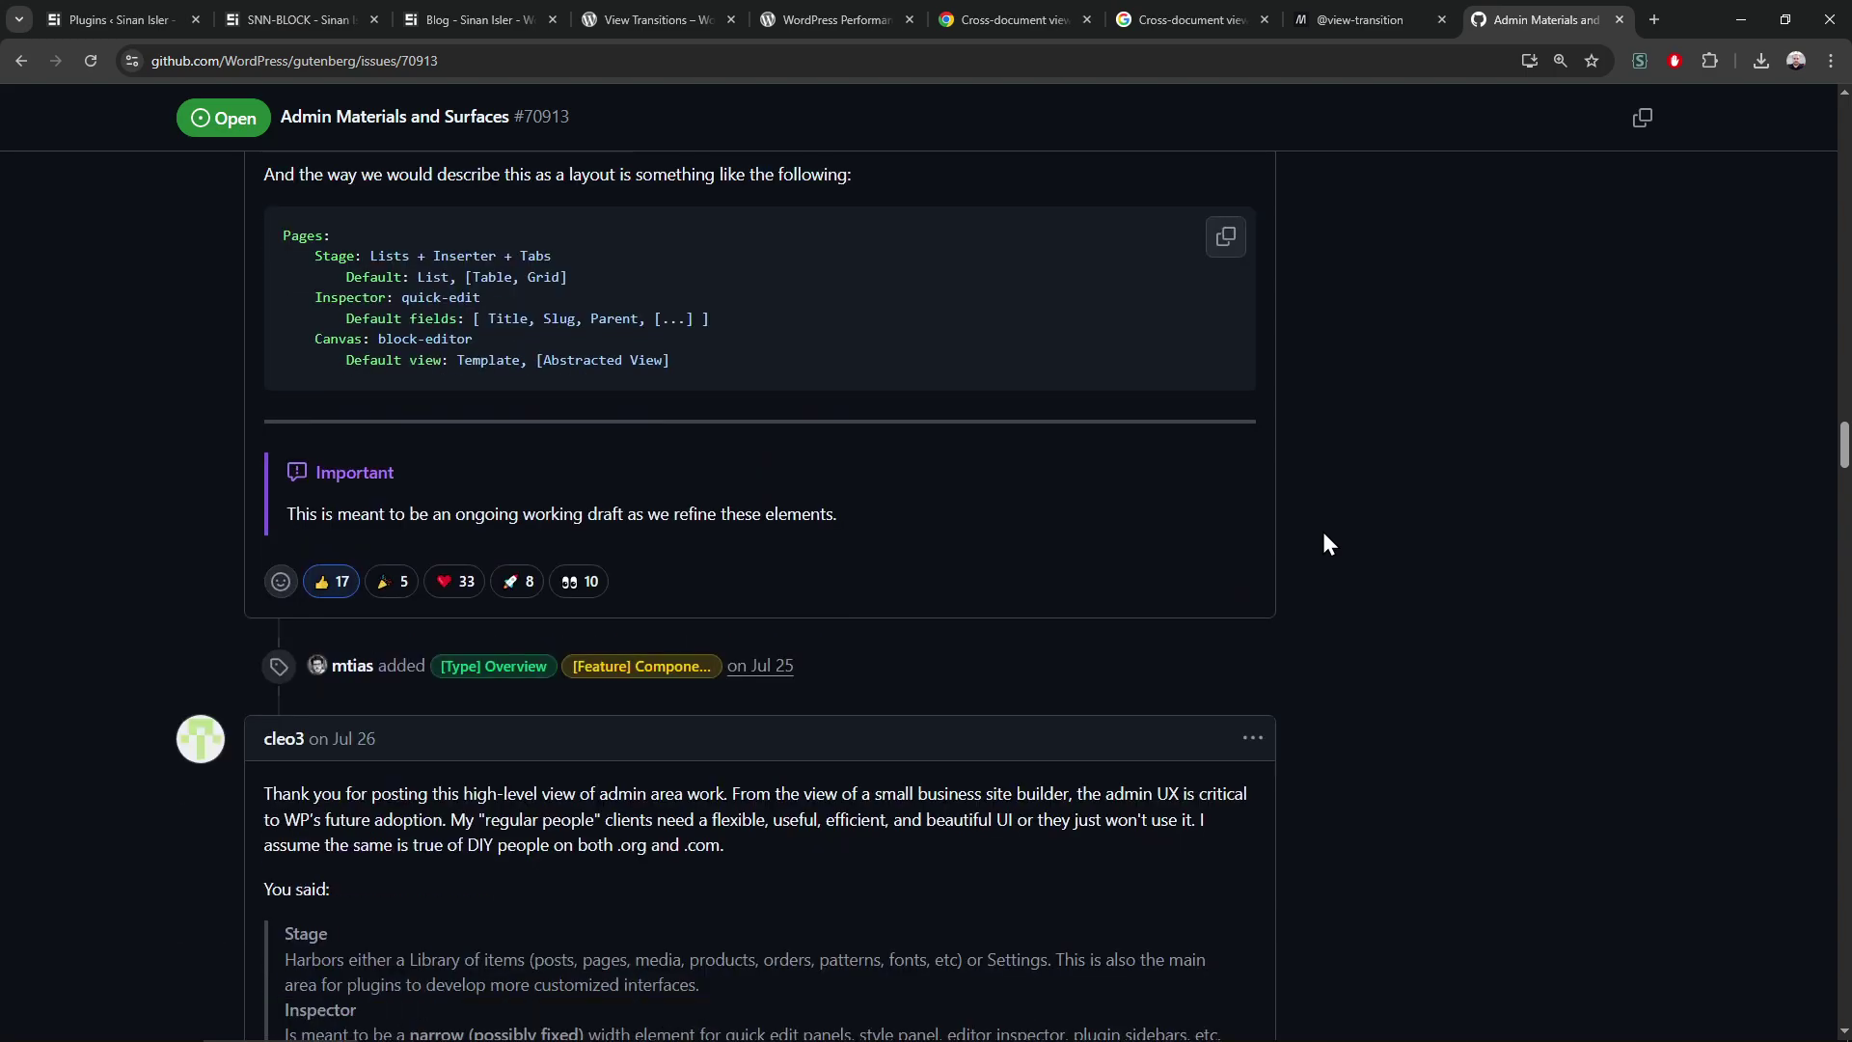
pyautogui.scroll(-4, 1322, 532)
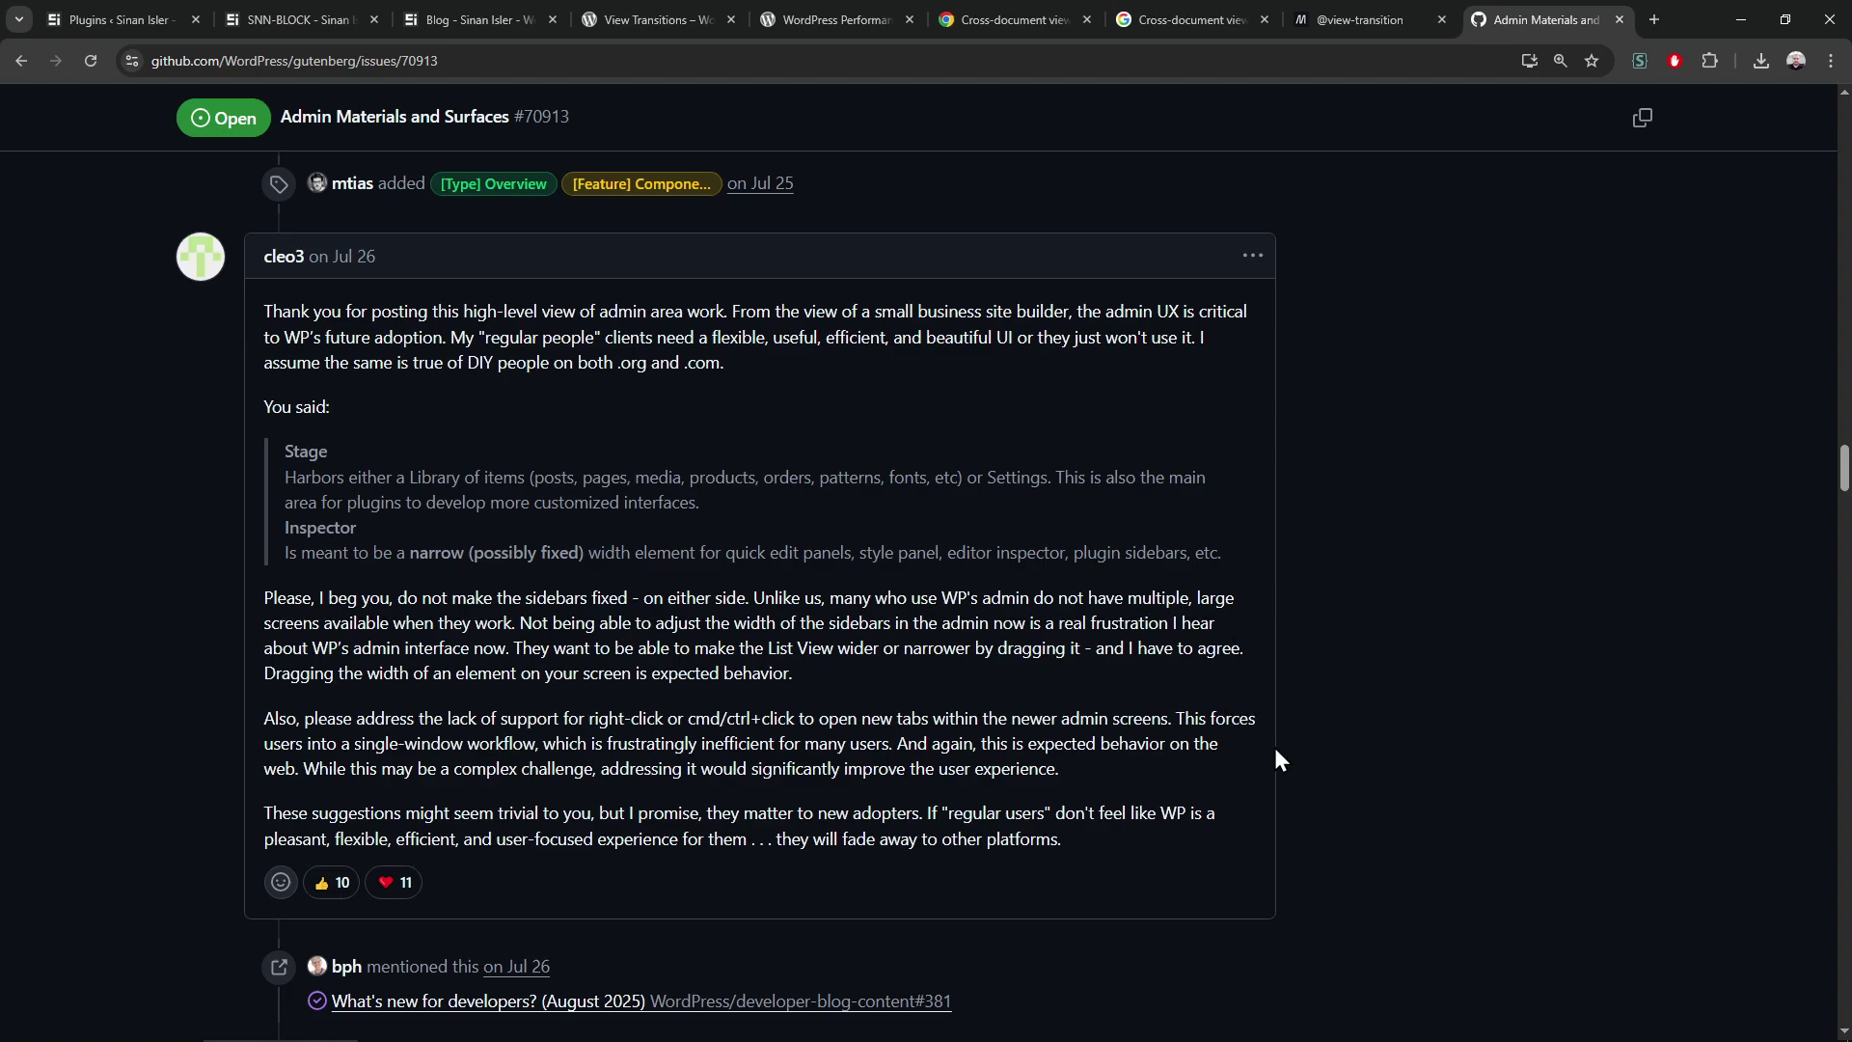
pyautogui.scroll(-5, 1290, 763)
pyautogui.scroll(-5, 1290, 763)
pyautogui.scroll(-2, 1290, 762)
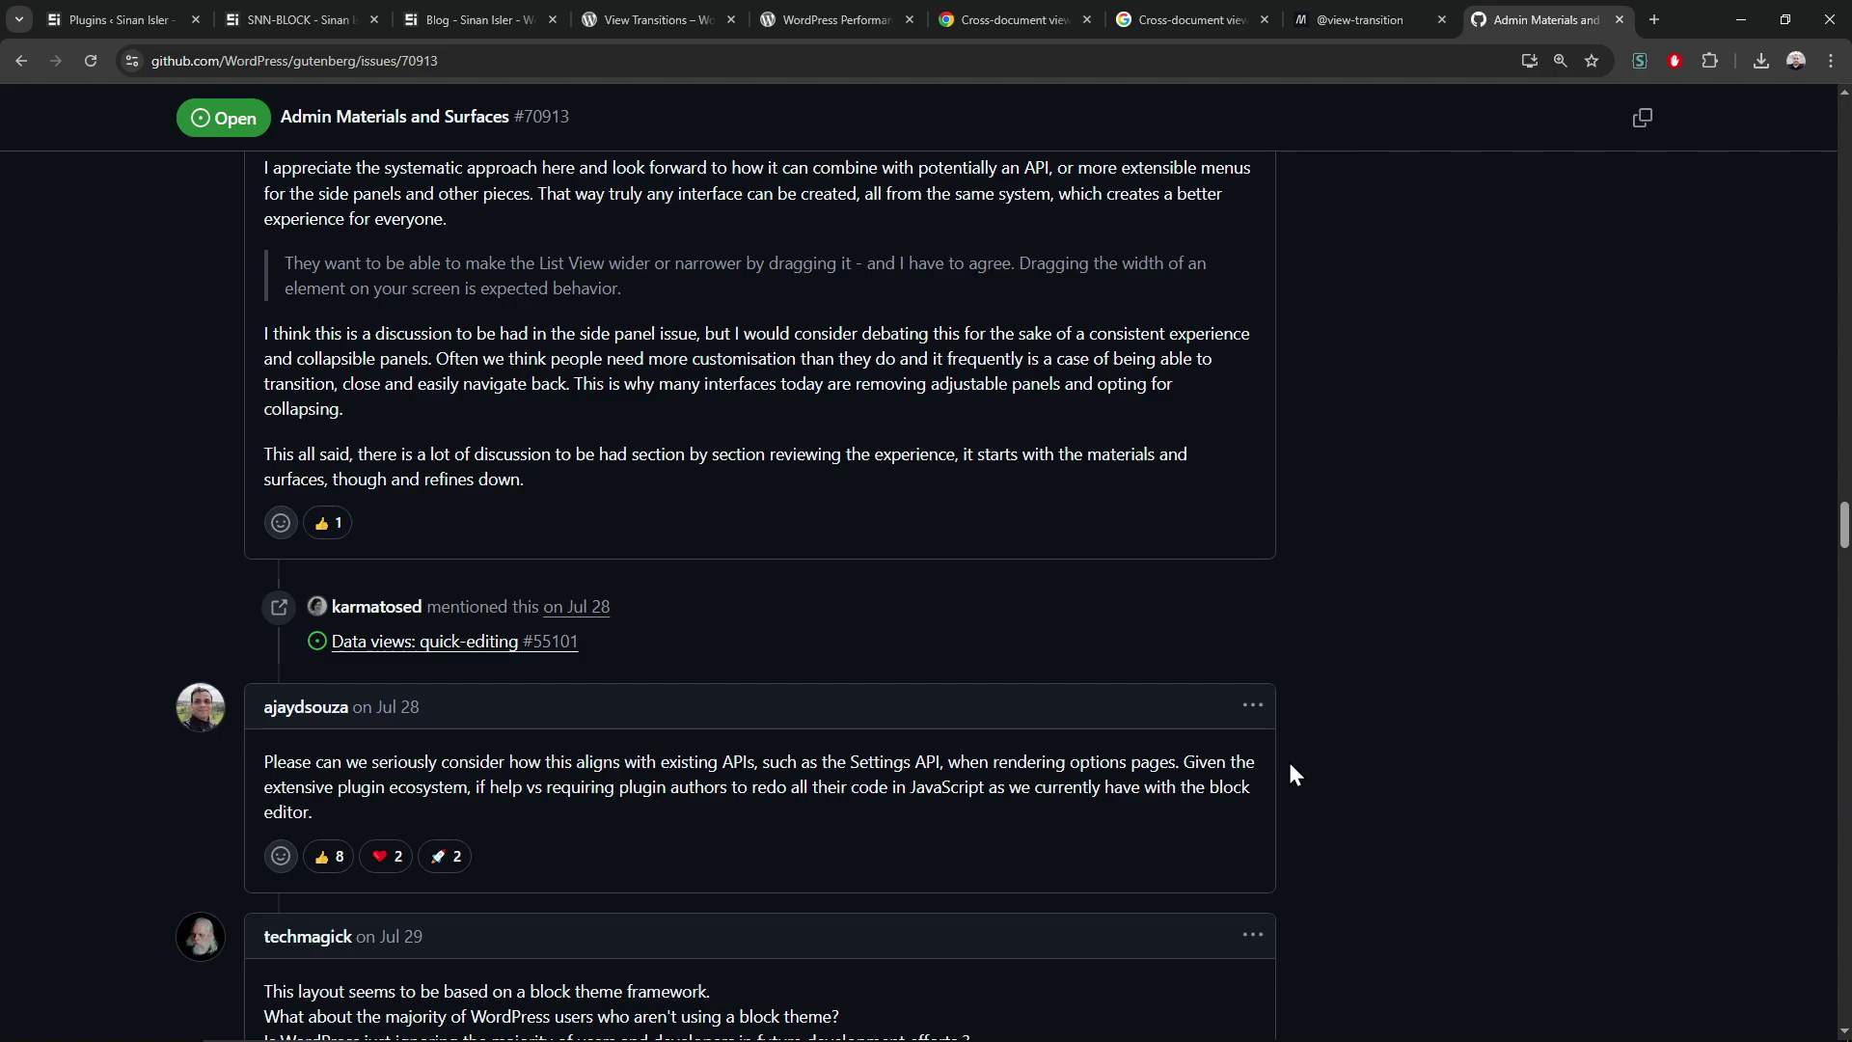
pyautogui.scroll(-1, 1290, 773)
pyautogui.scroll(-3, 709, 826)
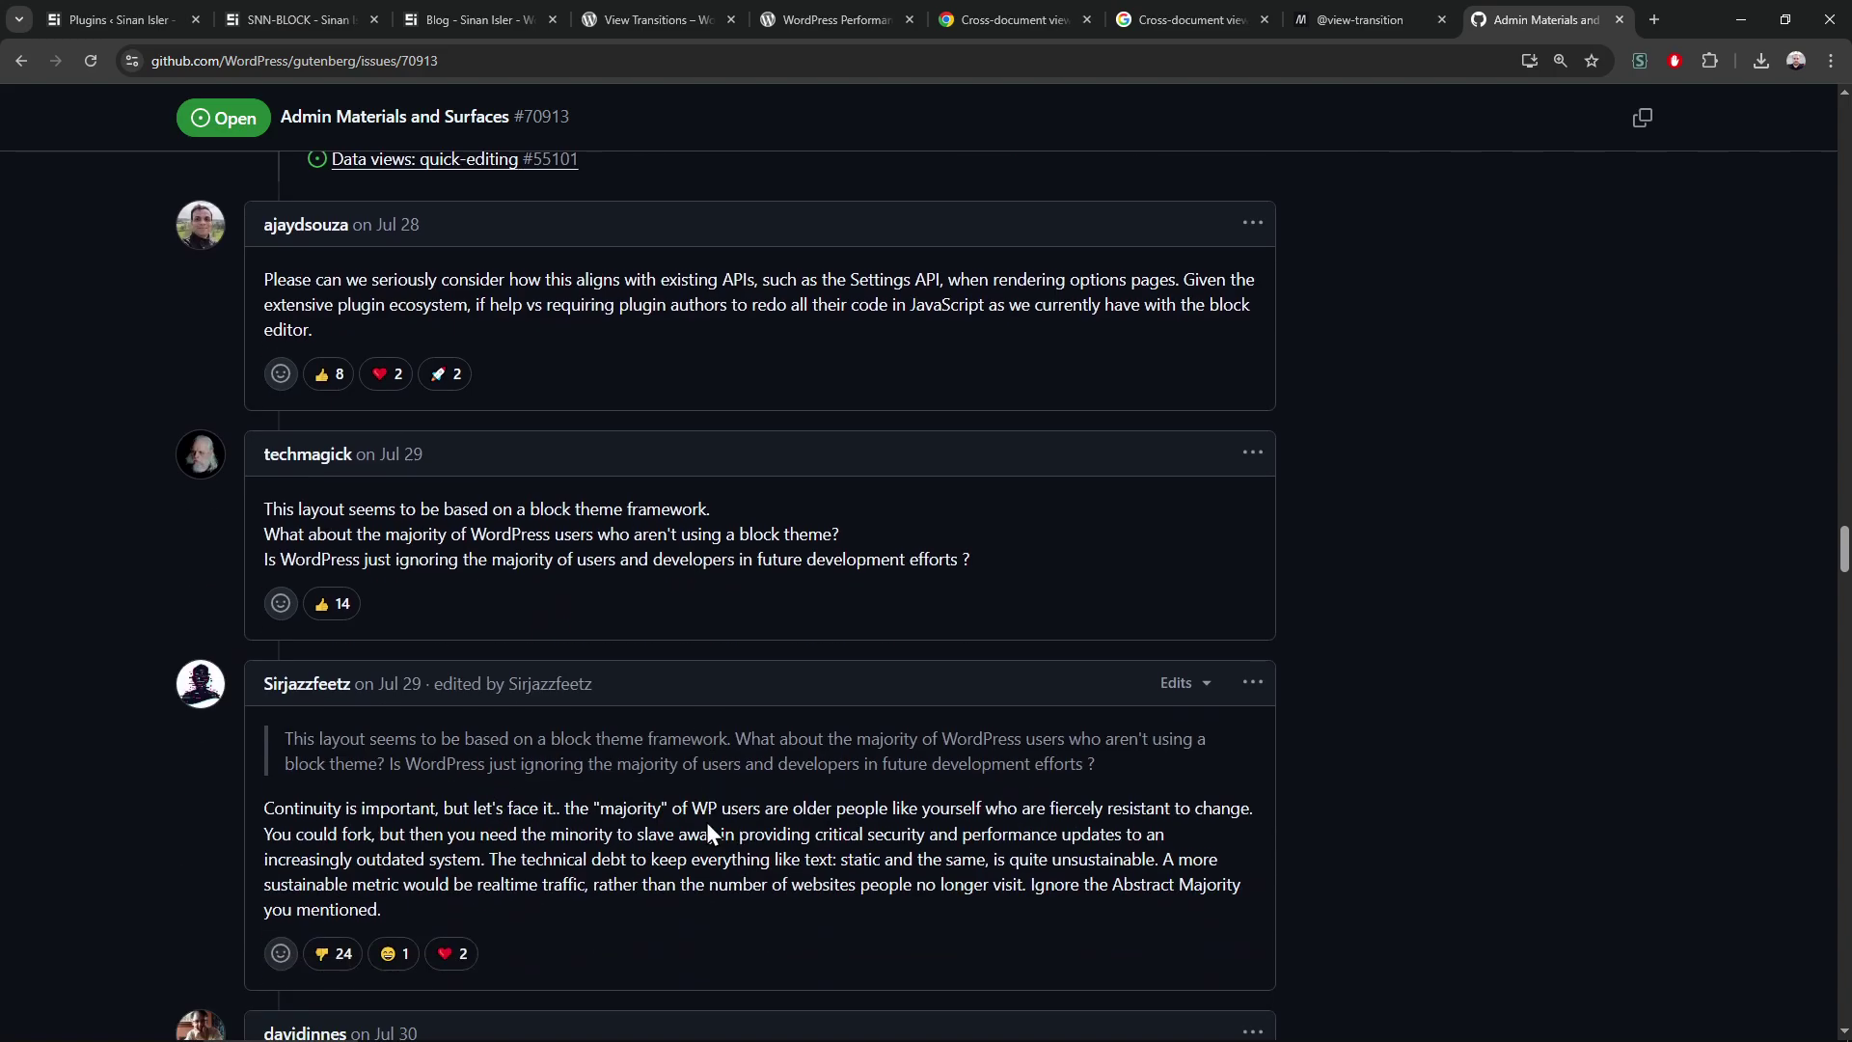
pyautogui.scroll(-5, 1144, 753)
pyautogui.scroll(-5, 1259, 682)
pyautogui.scroll(-4, 1259, 682)
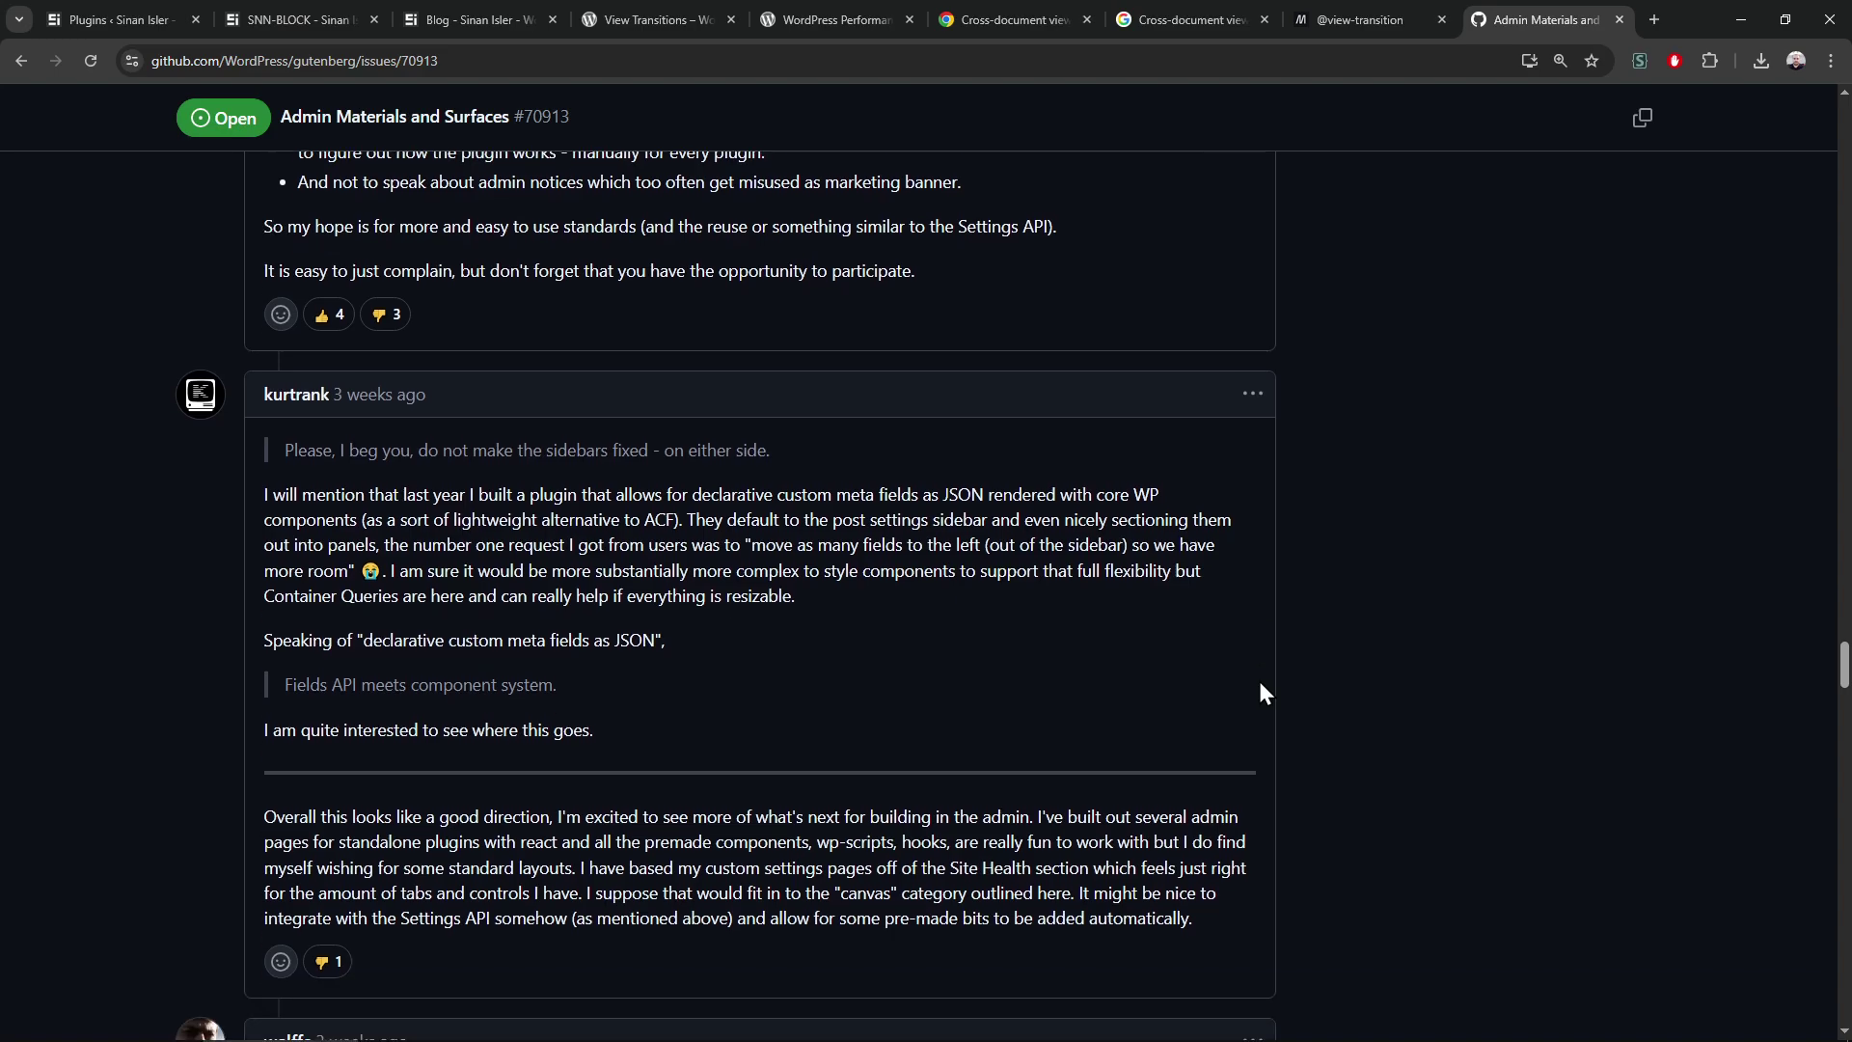
pyautogui.scroll(-5, 1259, 681)
pyautogui.scroll(-4, 1259, 682)
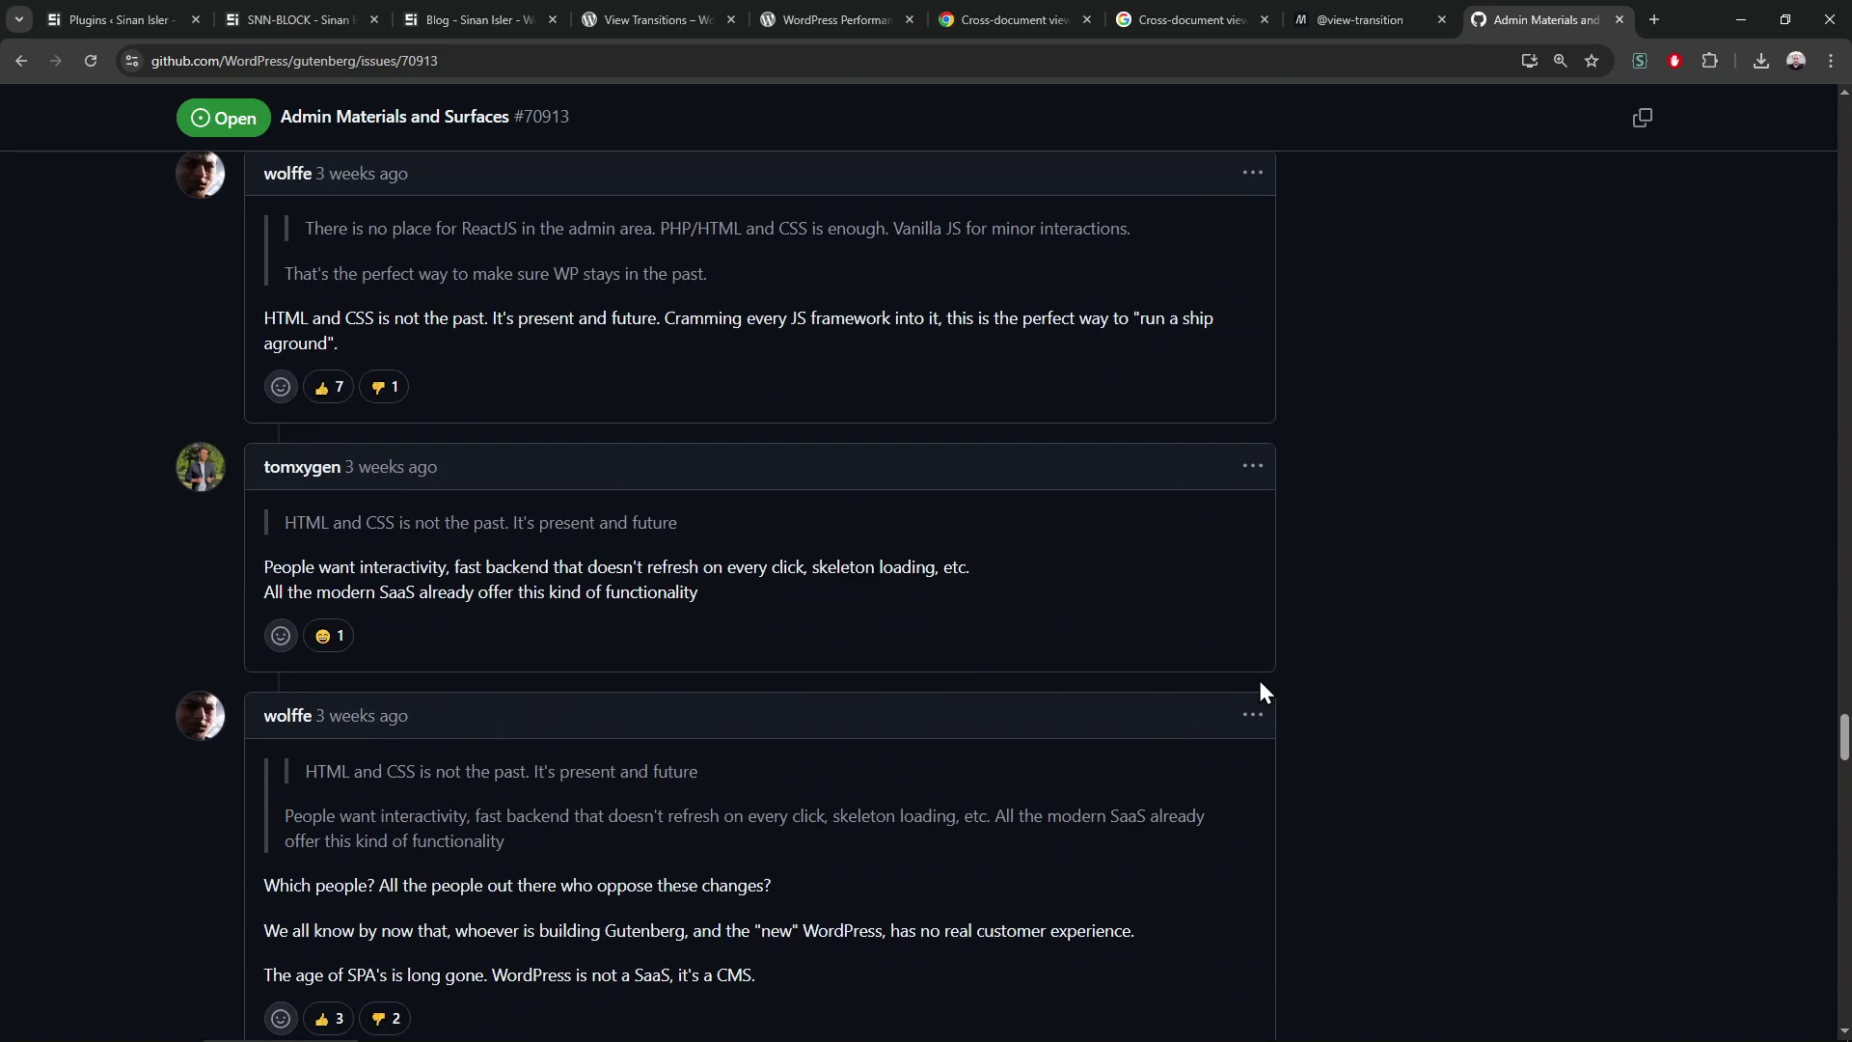
pyautogui.scroll(-5, 1260, 689)
pyautogui.scroll(-5, 1259, 691)
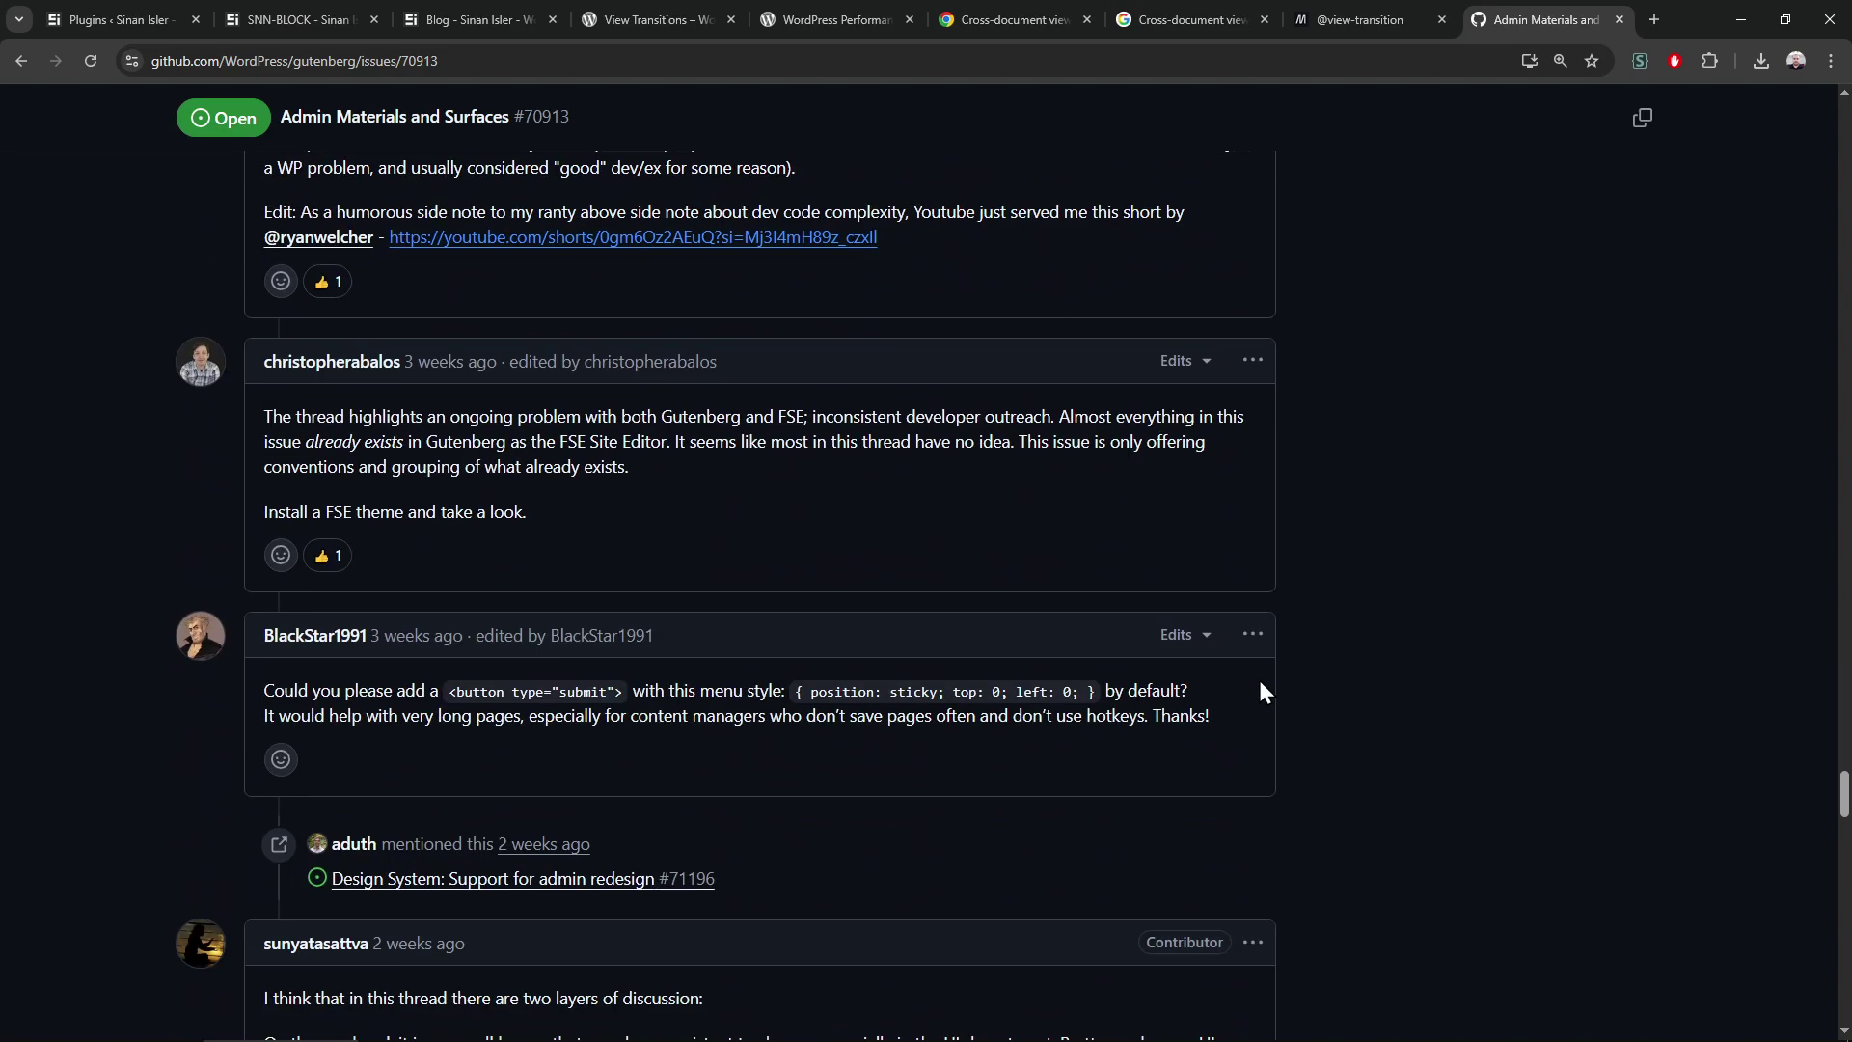
pyautogui.scroll(-5, 1260, 689)
pyautogui.scroll(-5, 1261, 685)
pyautogui.scroll(-8, 1304, 677)
pyautogui.scroll(-8, 1376, 714)
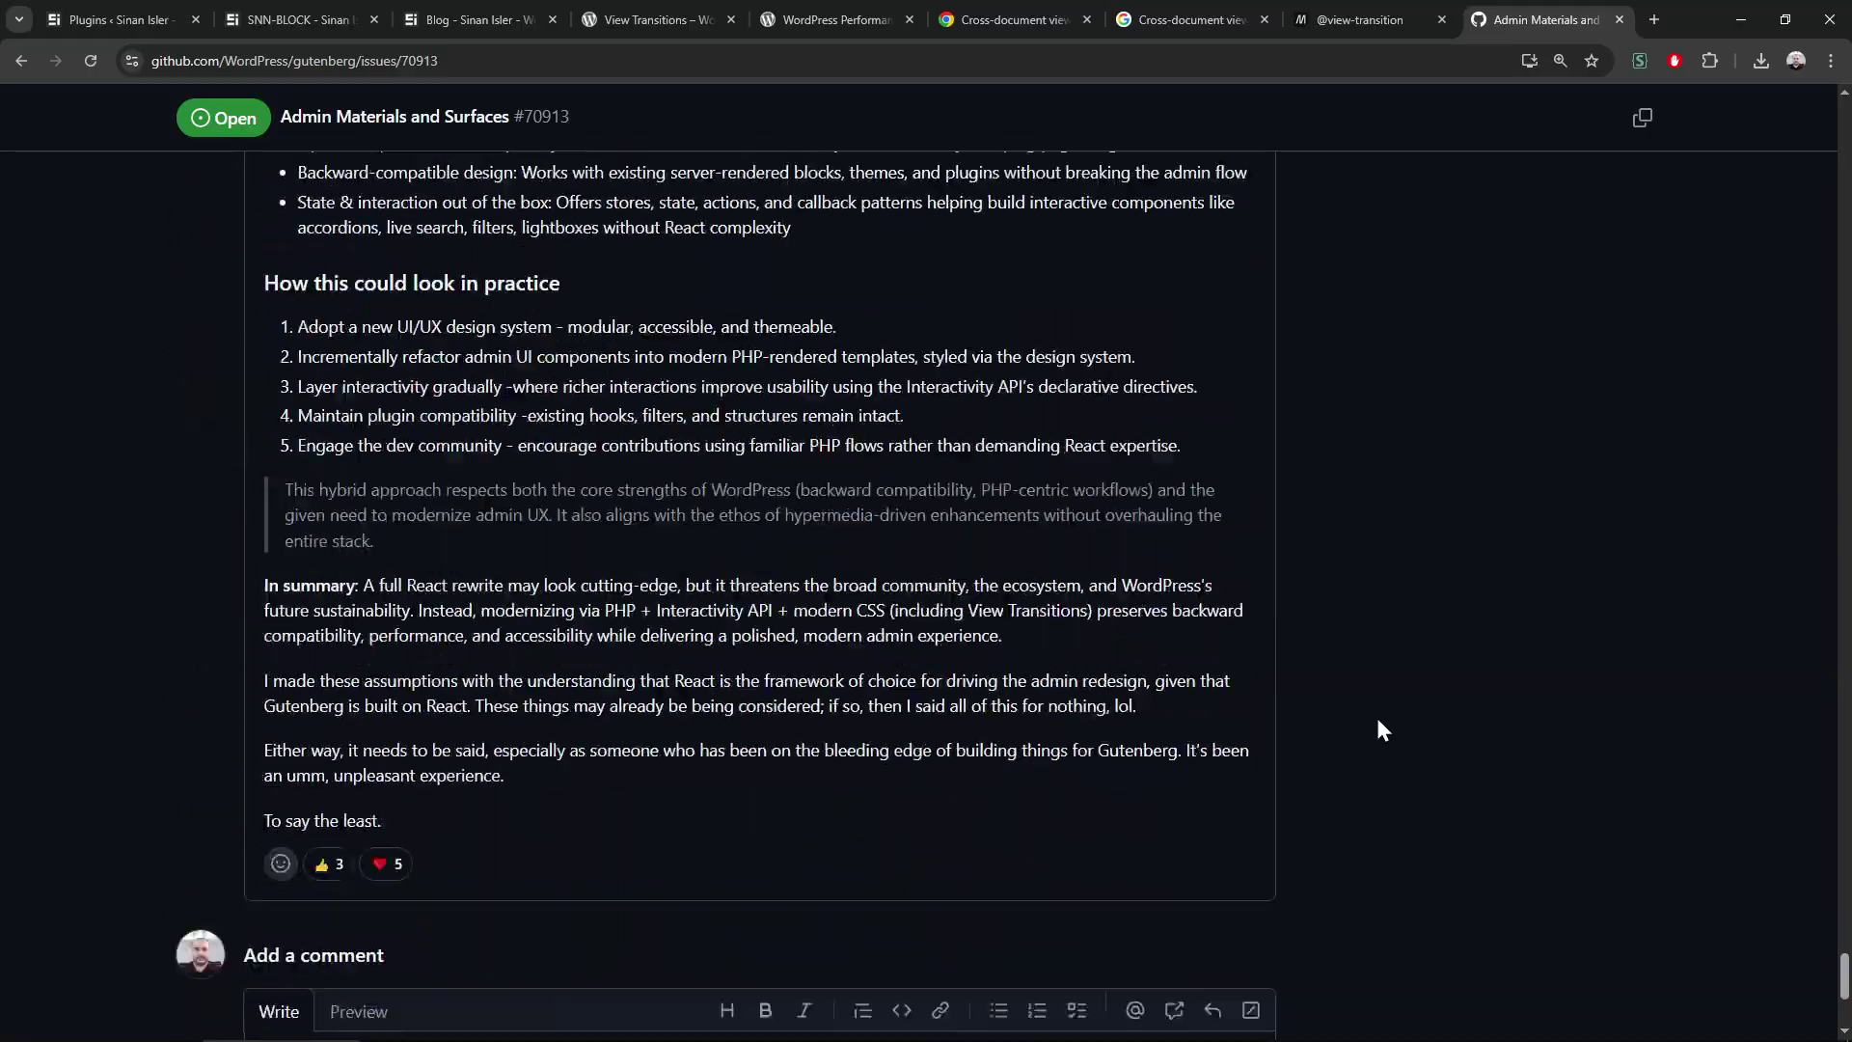
pyautogui.scroll(-5, 1376, 714)
pyautogui.scroll(-2, 1375, 713)
pyautogui.press('Home')
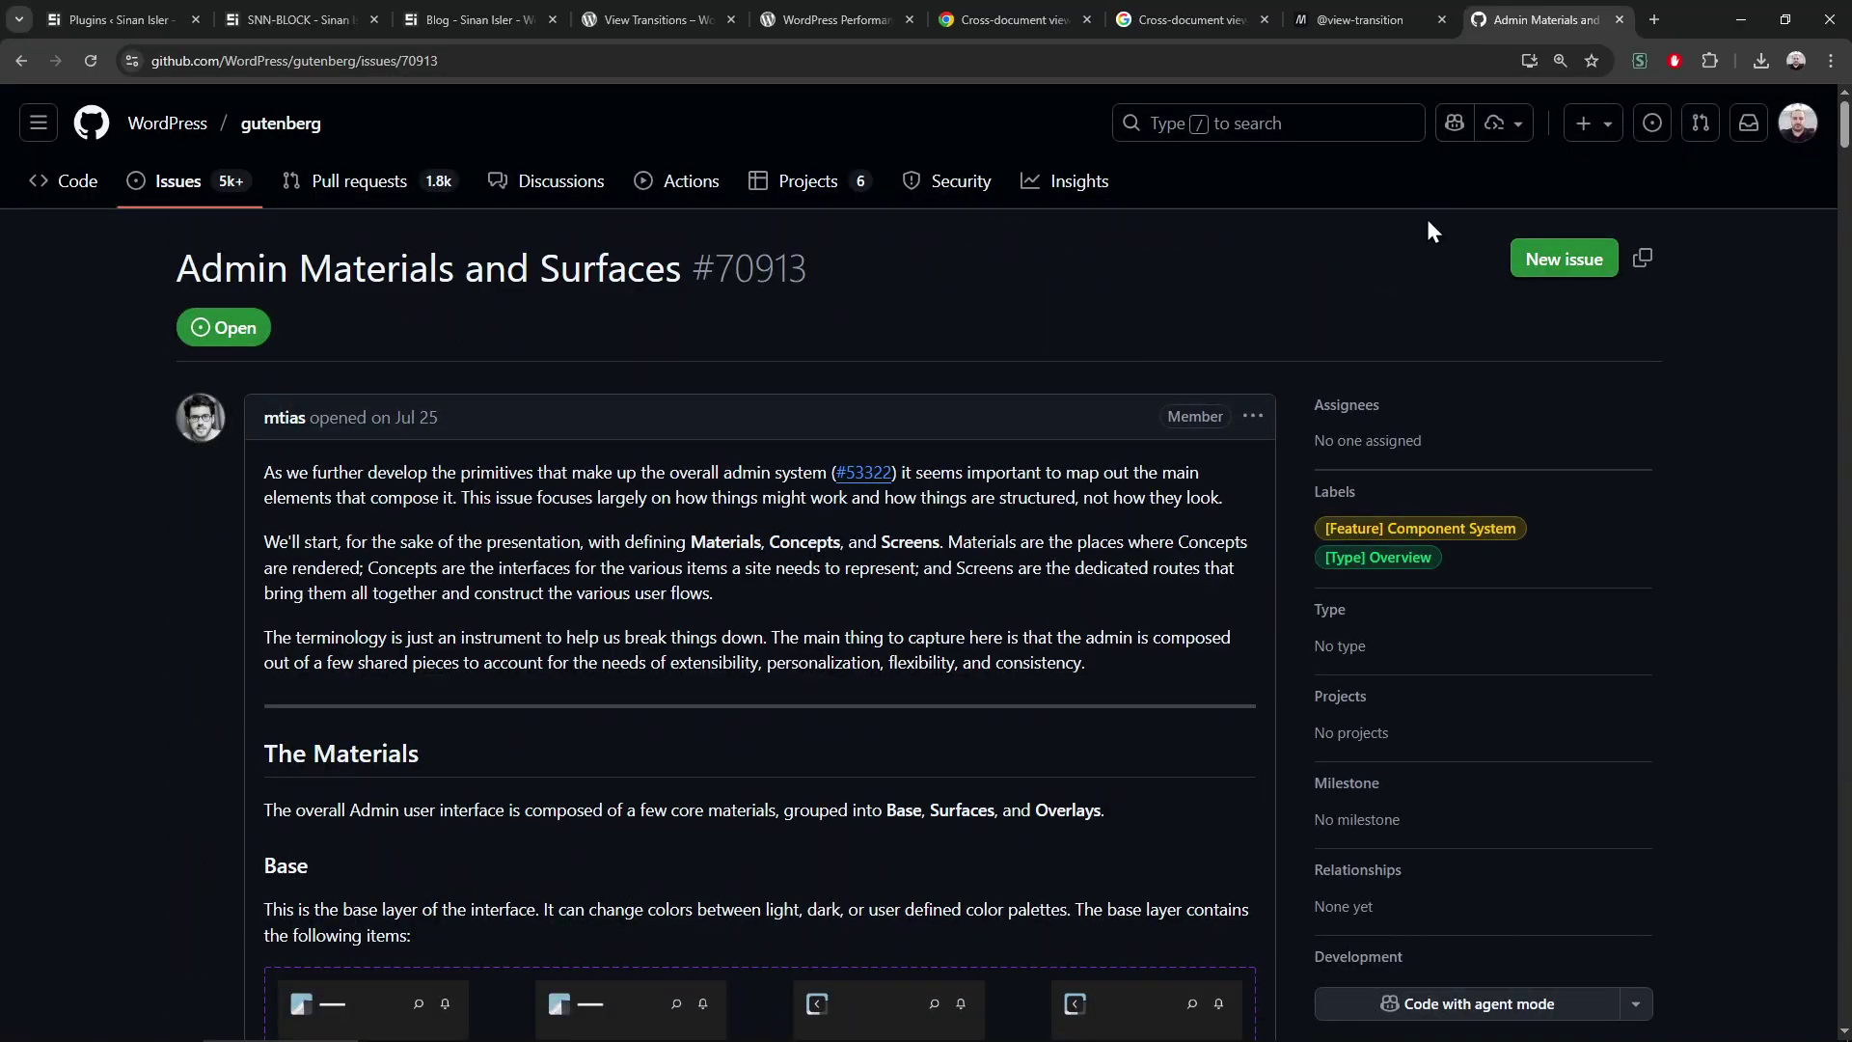